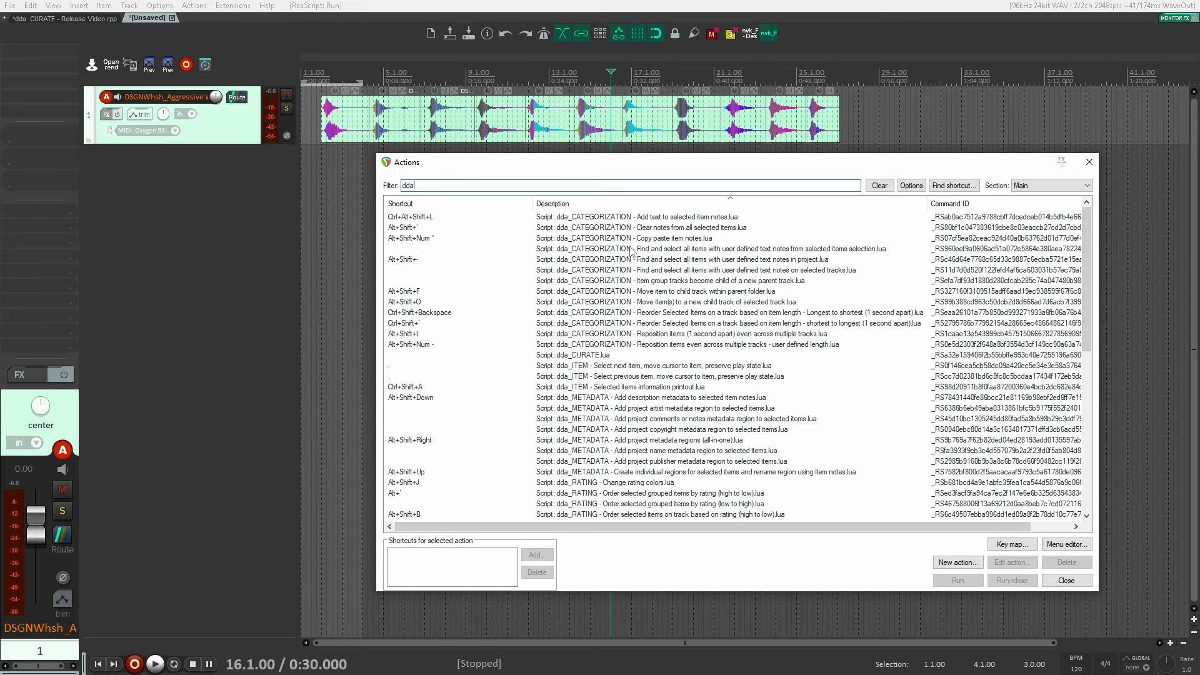
Step: Run the dda_CURATE.lua script, dismiss its information message and look over the other dda scripts
click(615, 354)
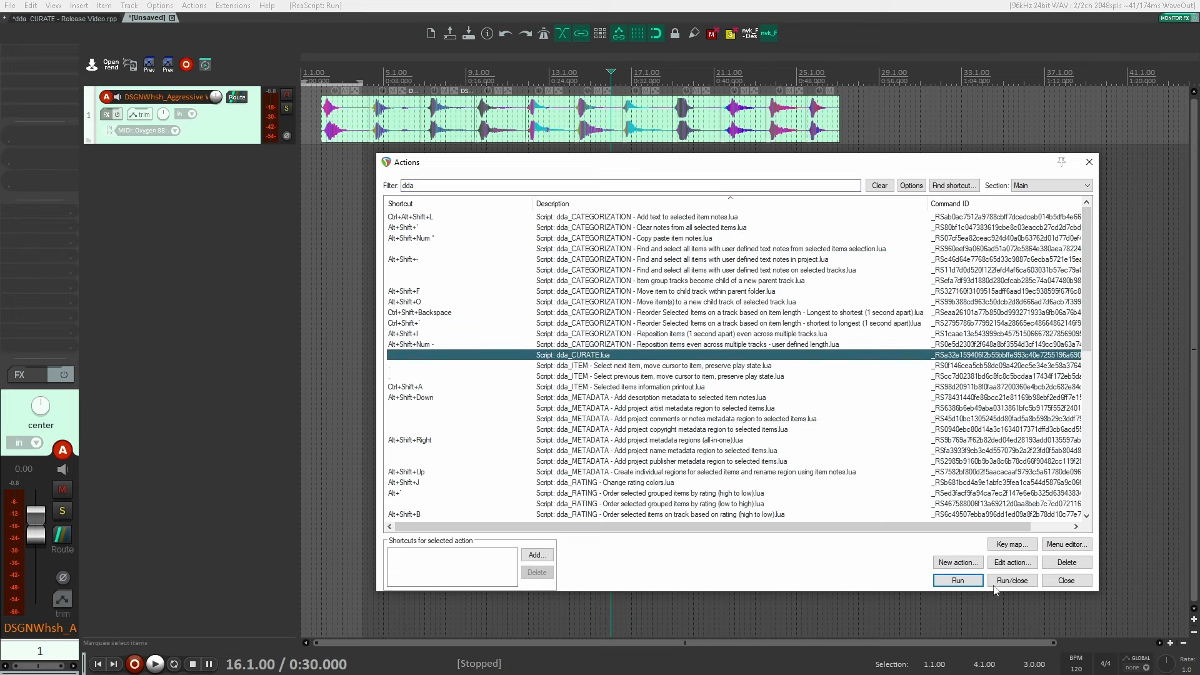
click(975, 581)
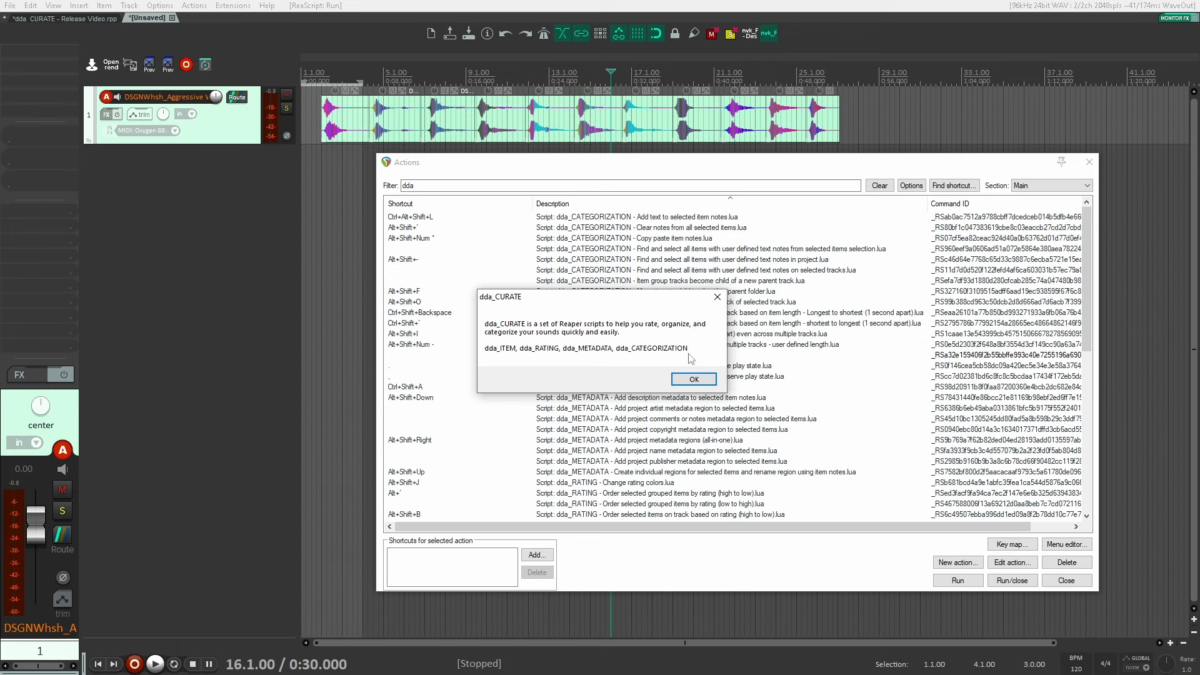
click(695, 382)
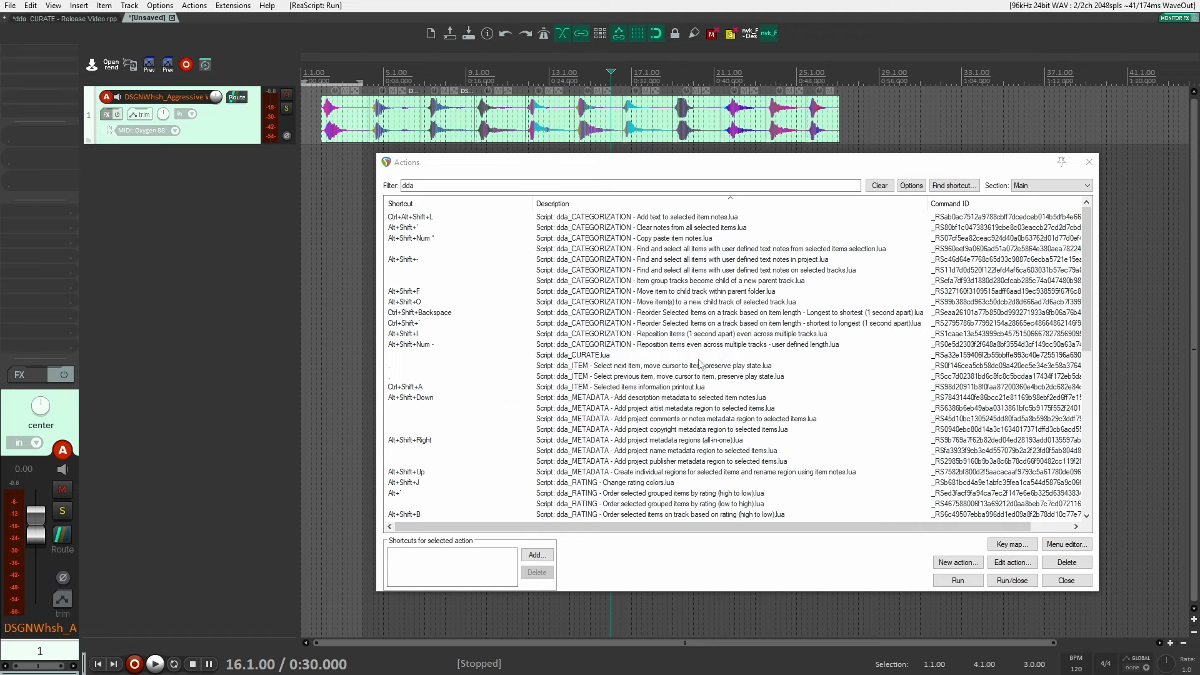
scroll(595, 409, down, 3)
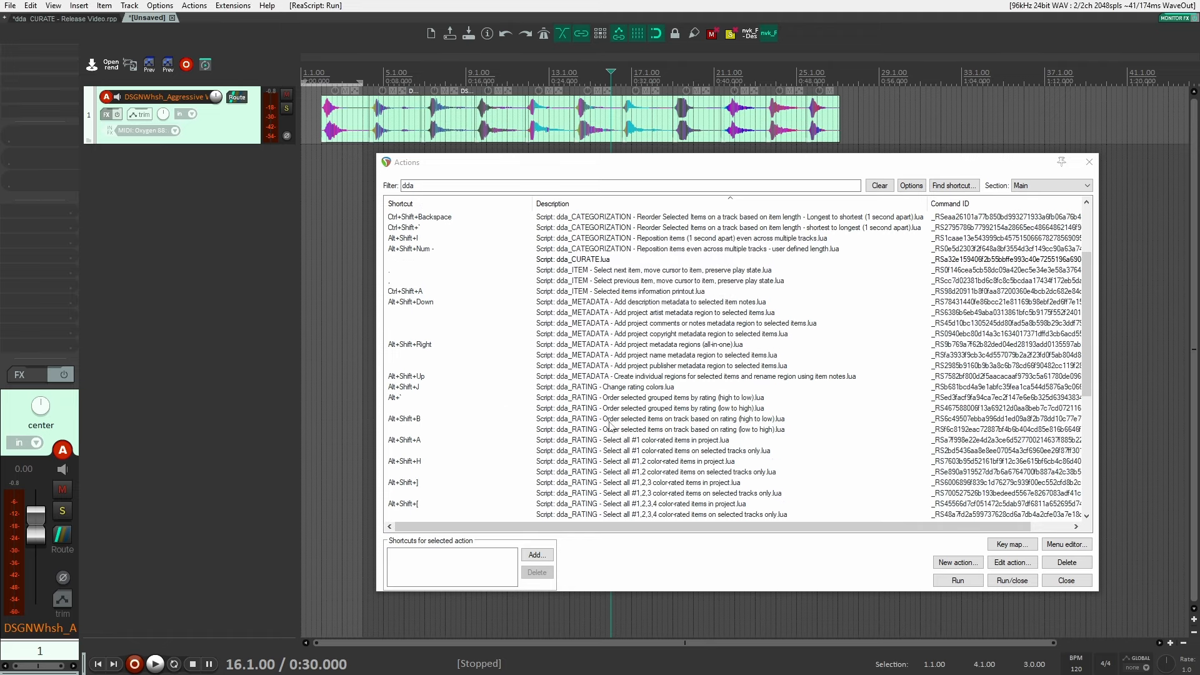
scroll(652, 423, up, 3)
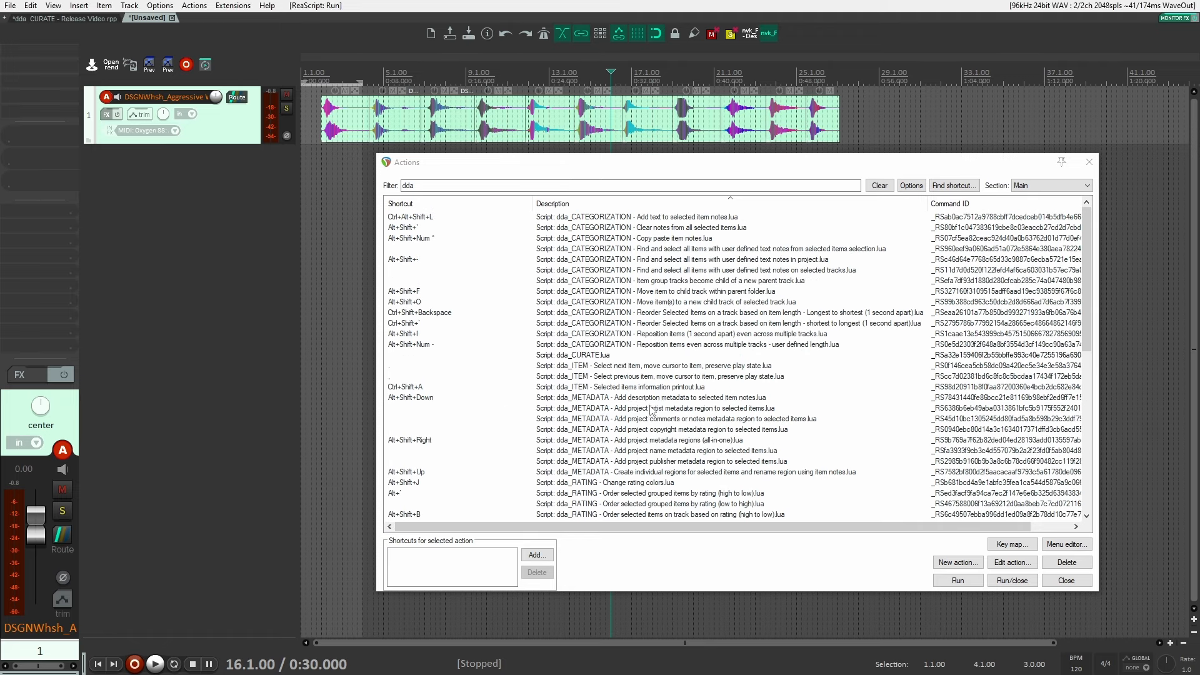
Step: Add the note text "discard" to the last four whoosh items with the dda_CATEGORIZATION script for adding text to selected item notes
click(681, 218)
drag(706, 169, 686, 196)
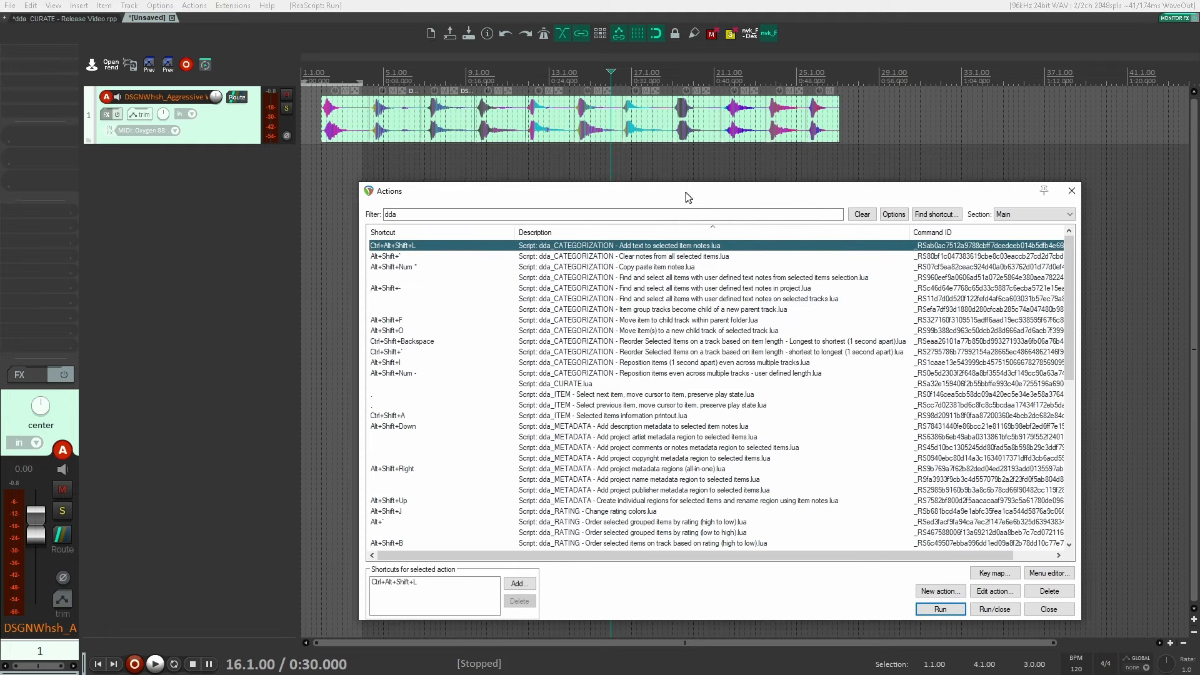
click(848, 160)
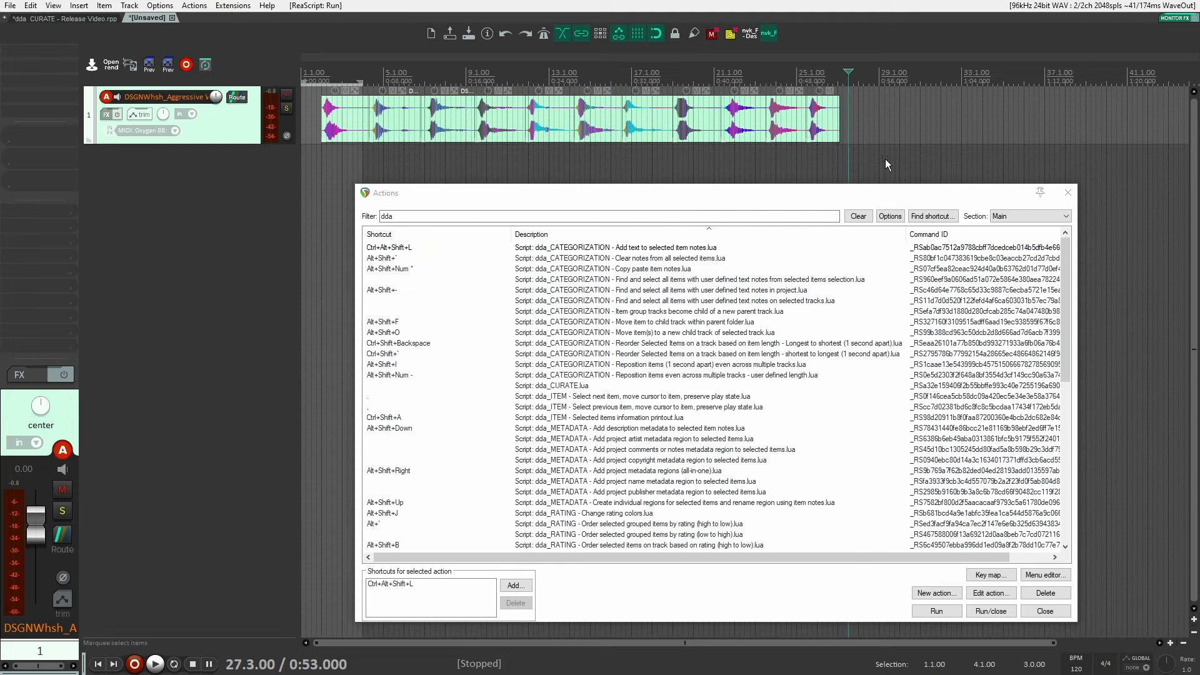
drag(885, 159, 680, 119)
click(682, 254)
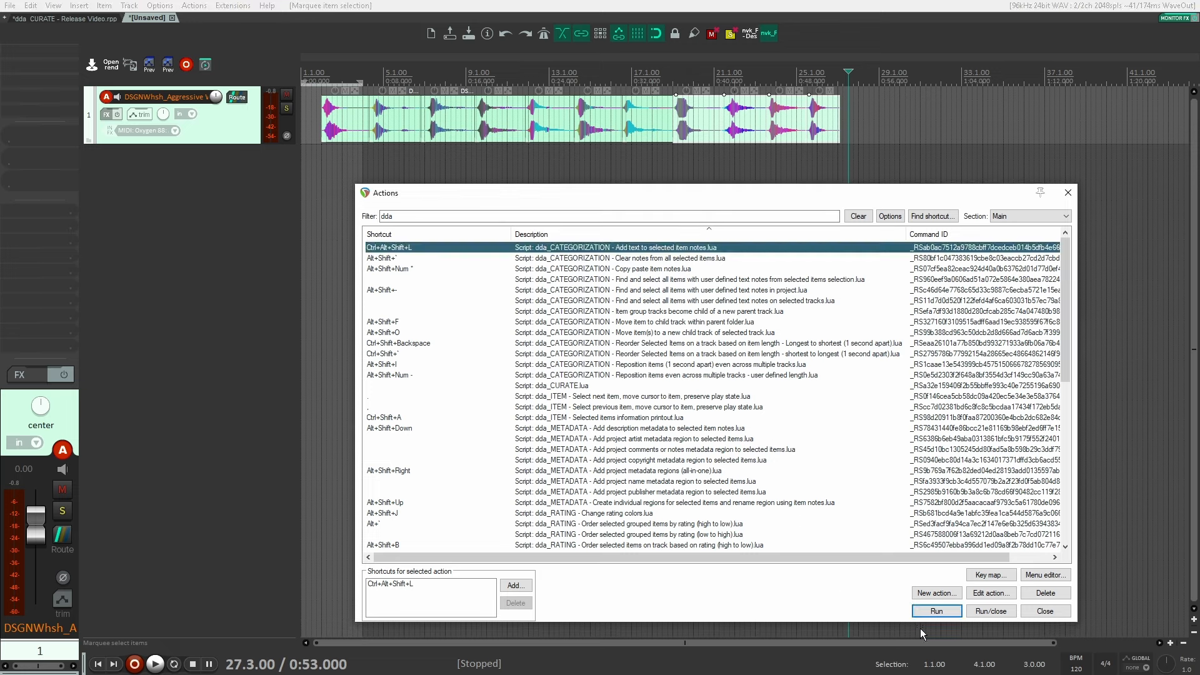
click(936, 610)
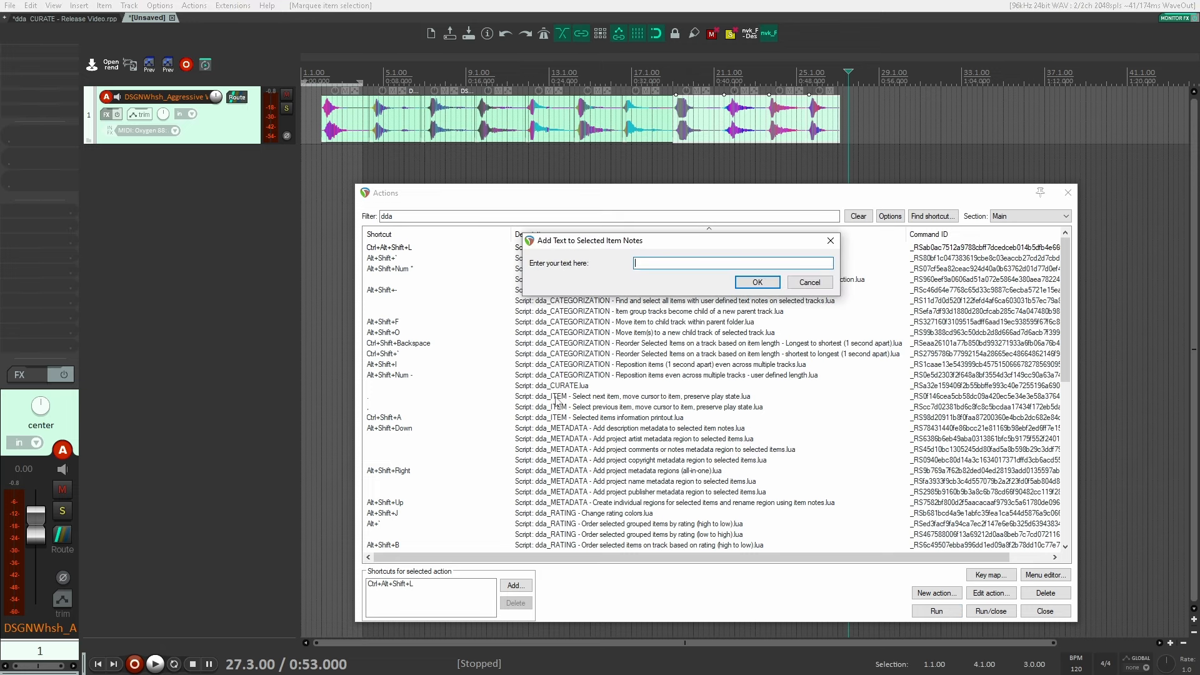
key(Return)
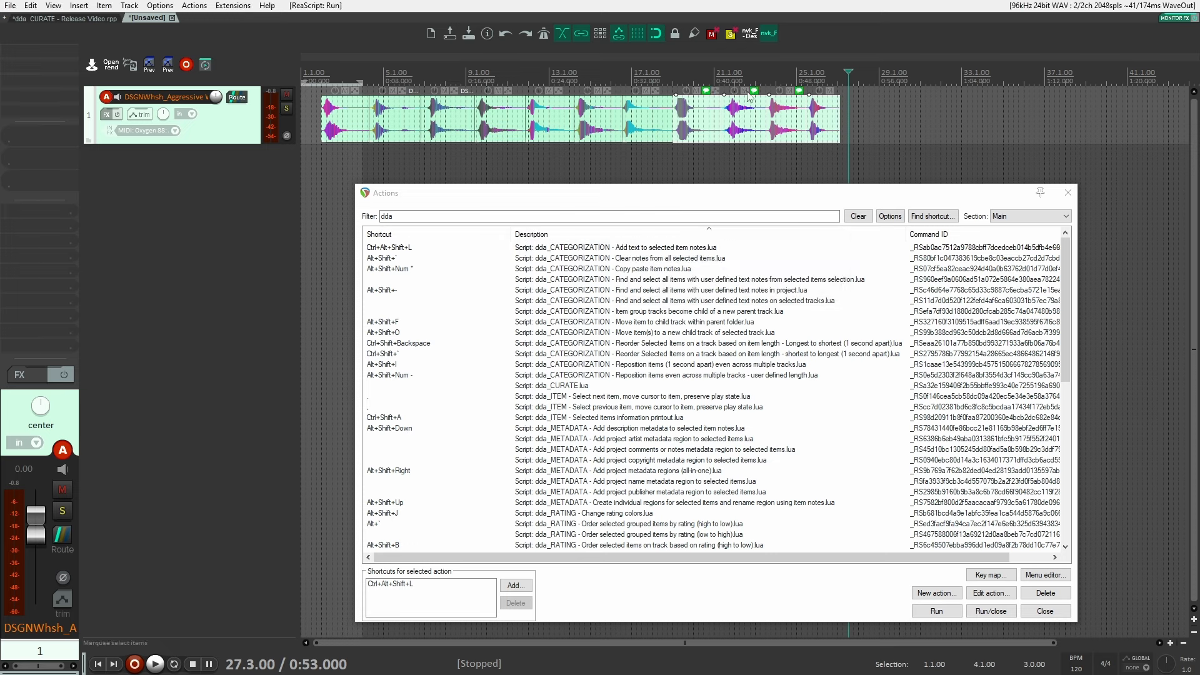
Step: Check the notes of the Aggressive Whoosh 08 item and close them without changes
mouse_move(754, 92)
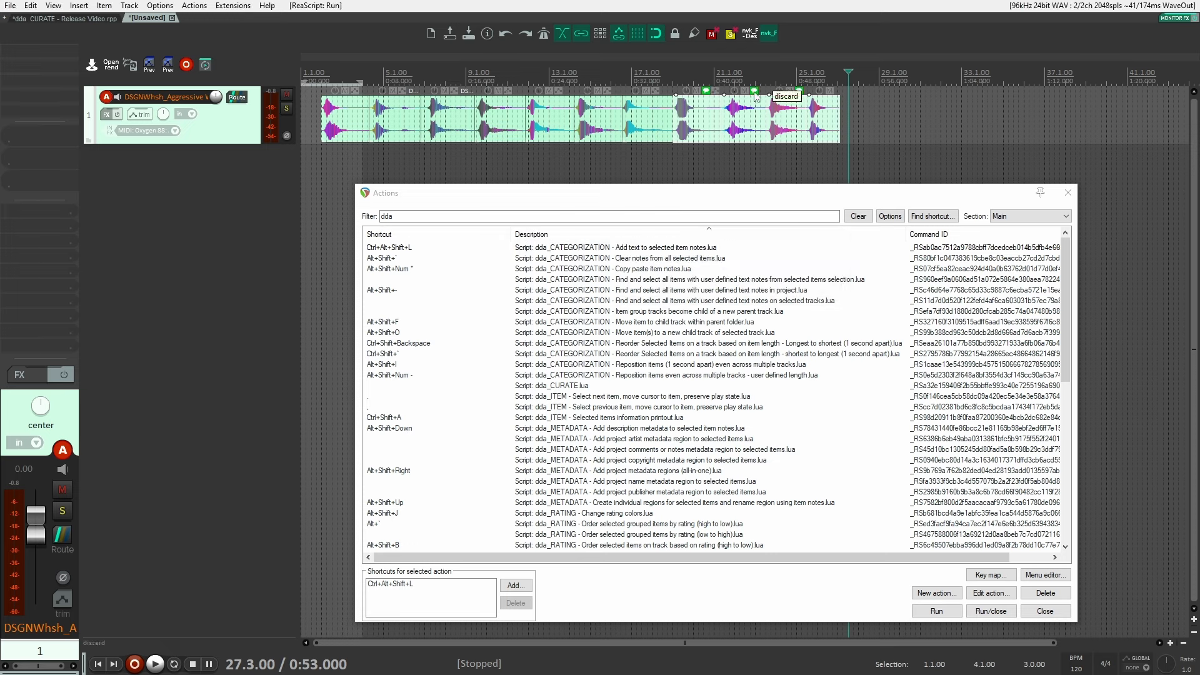
click(724, 155)
click(705, 91)
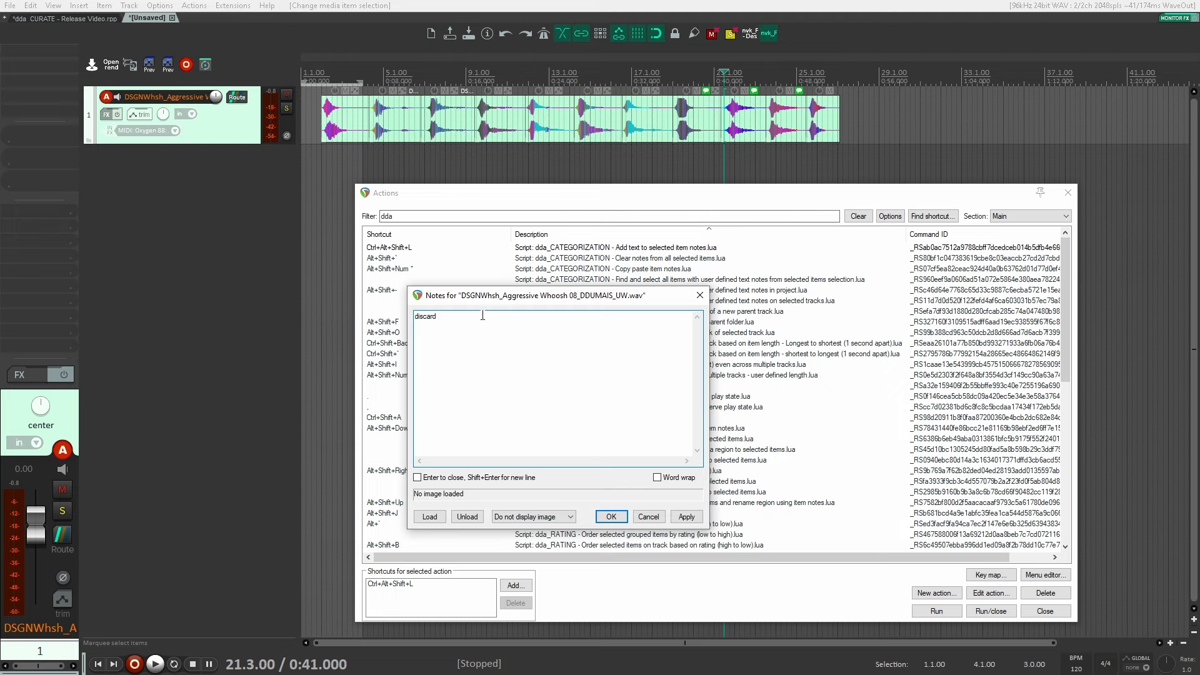
click(700, 295)
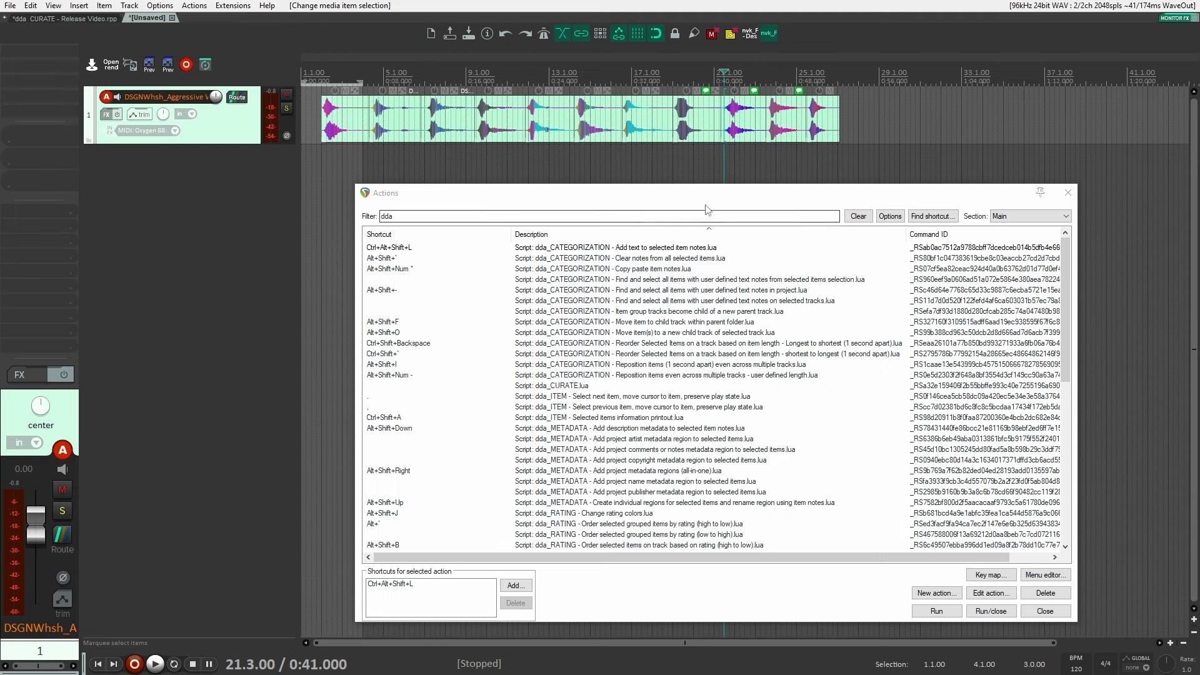
Step: Clear the notes from the last four whoosh items with the script for clearing notes from all selected items
click(679, 262)
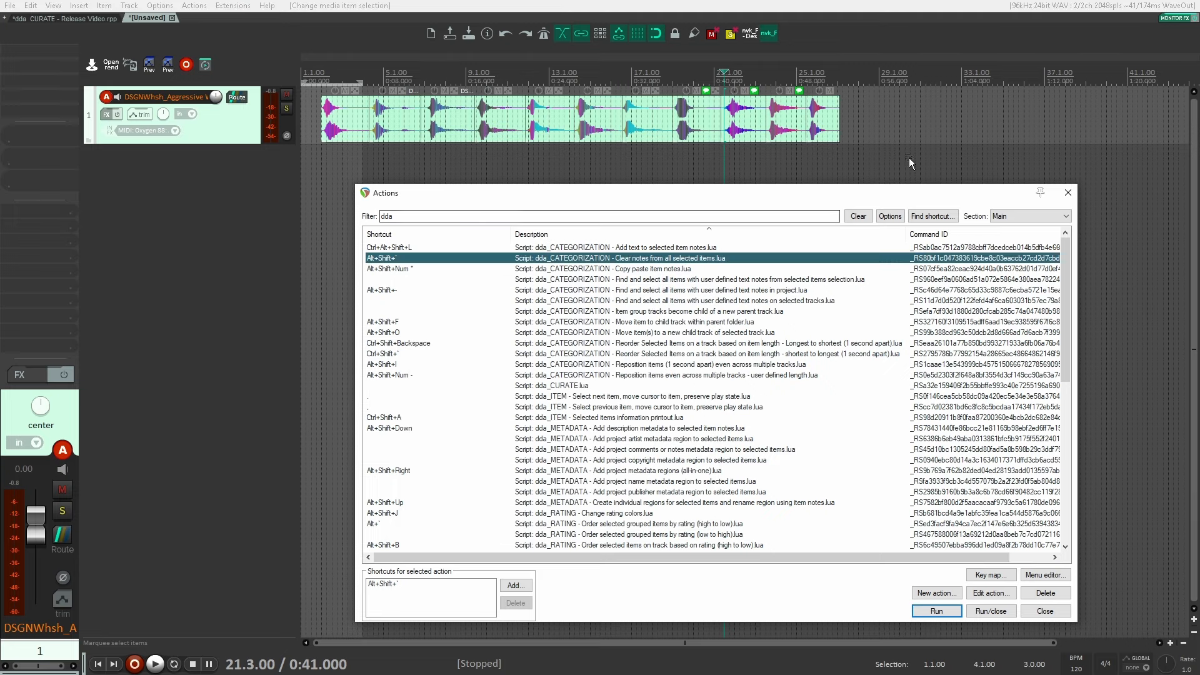
click(696, 107)
click(700, 259)
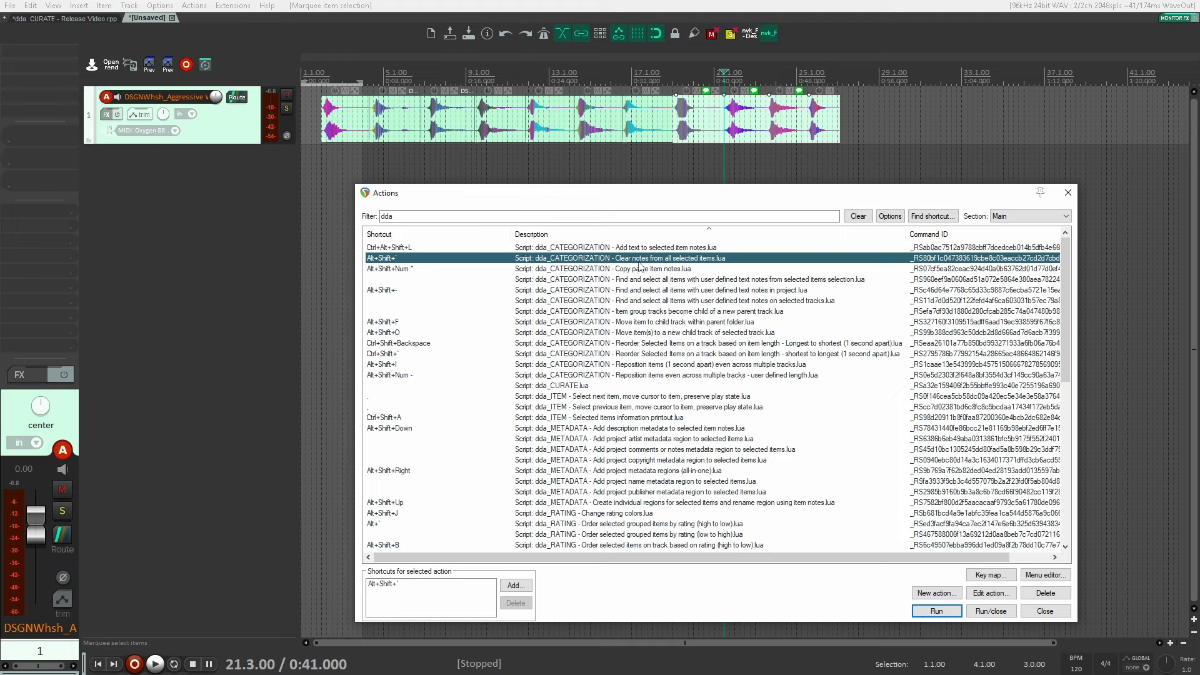
click(936, 611)
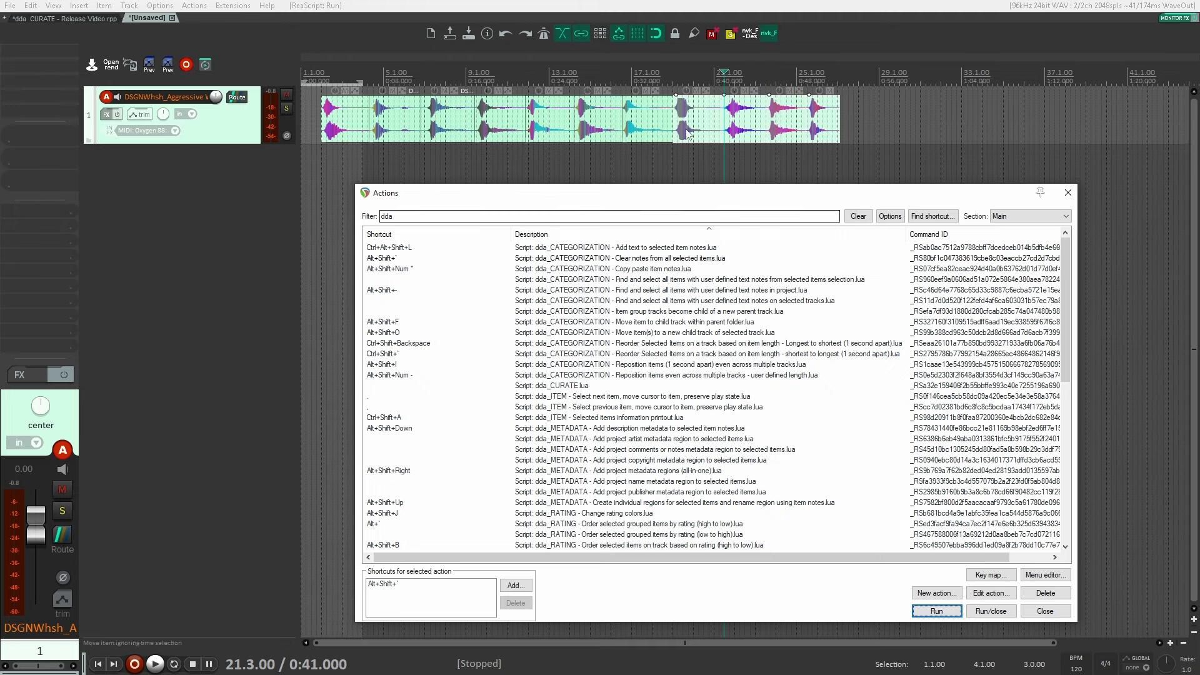
Step: Reselect the last four whoosh items and add the text "discard" to their notes again by script
click(776, 161)
drag(859, 156, 697, 119)
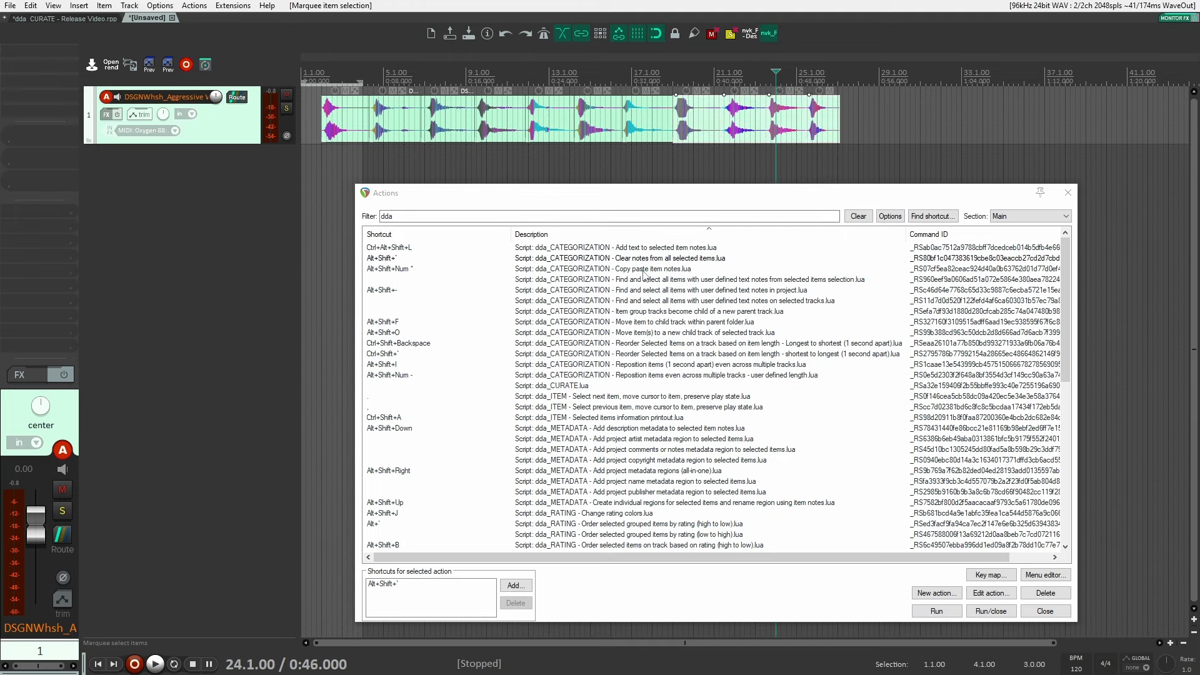
click(650, 269)
click(669, 248)
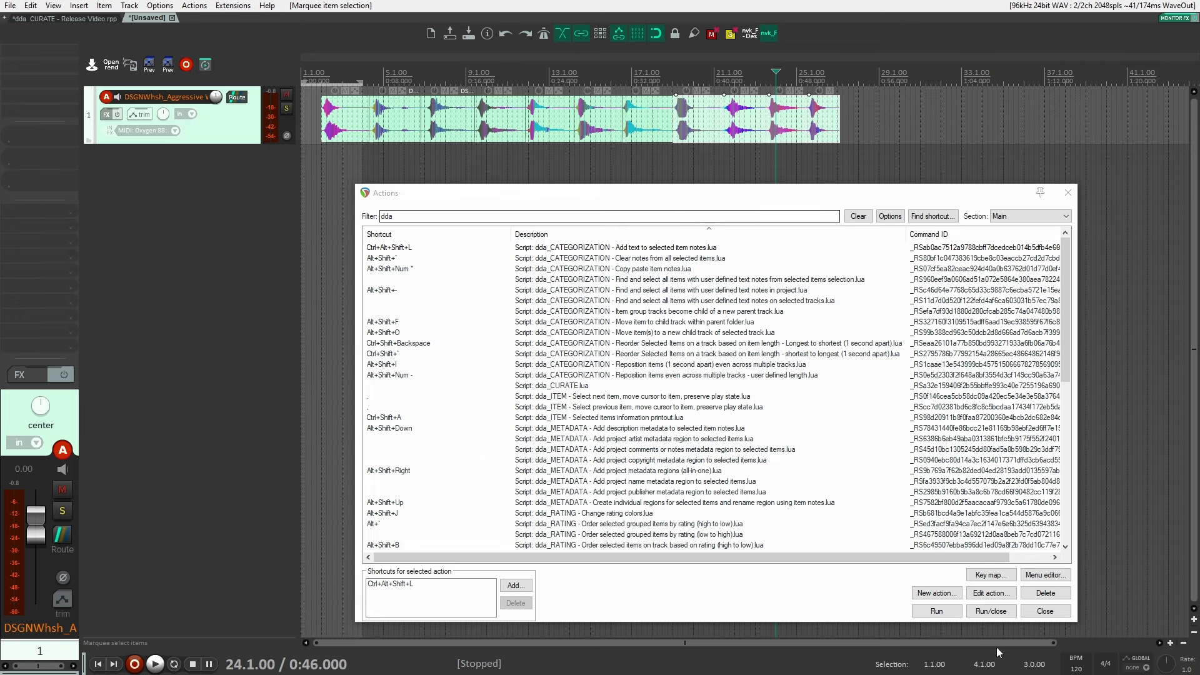
click(938, 613)
text(d)
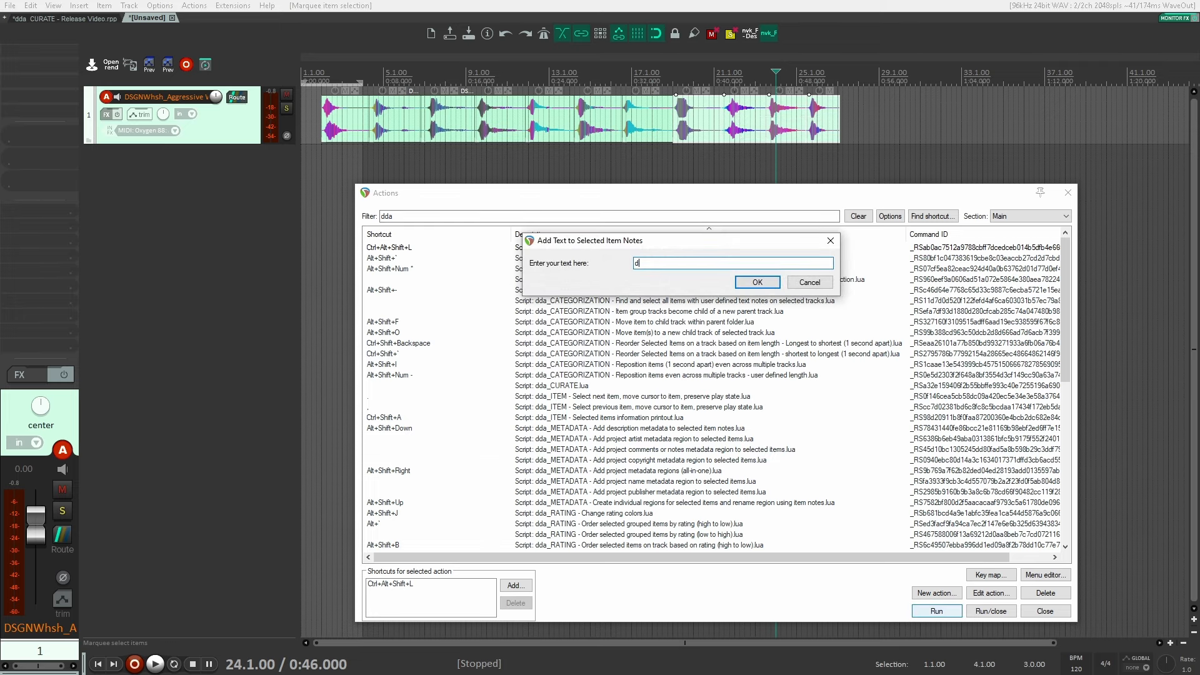
text(iscard)
key(Return)
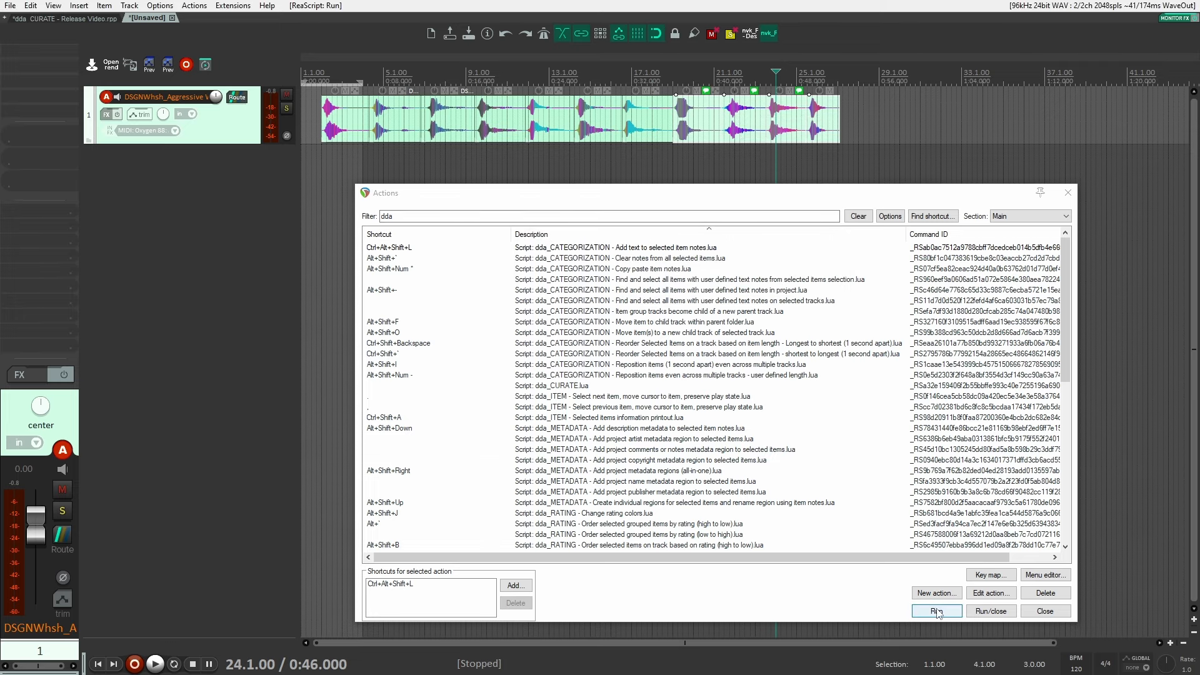
Step: Copy the note of the first item marked "discard" using the Copy paste item notes script
click(953, 139)
click(701, 119)
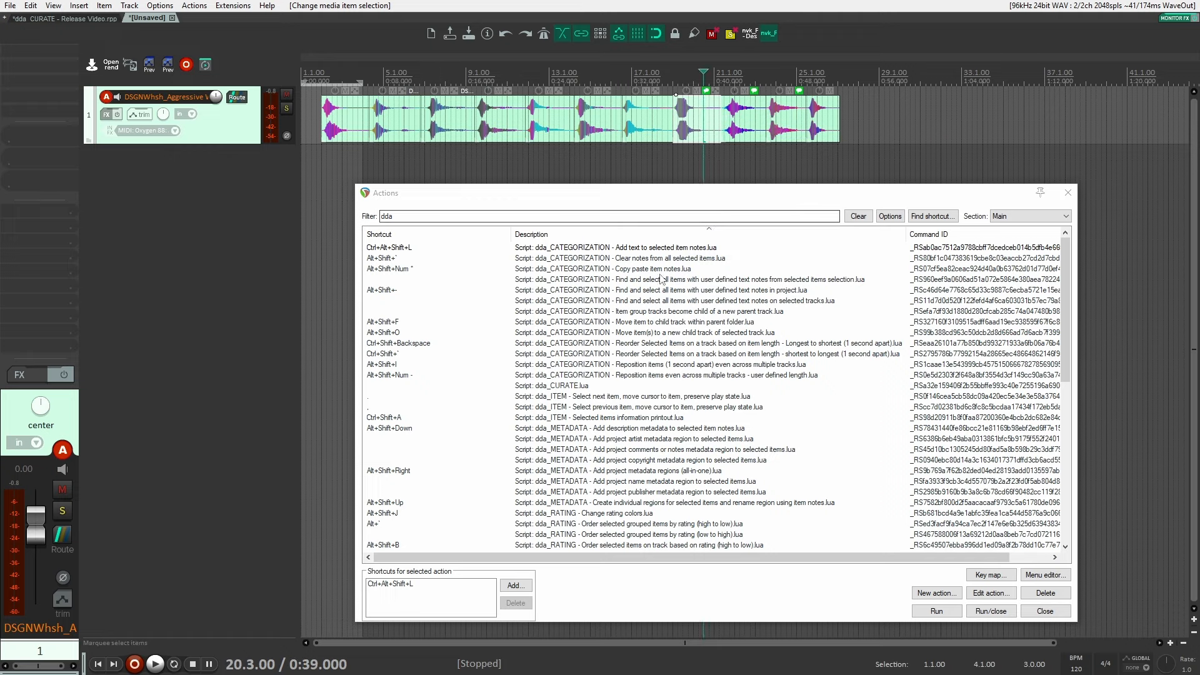
click(663, 269)
click(941, 611)
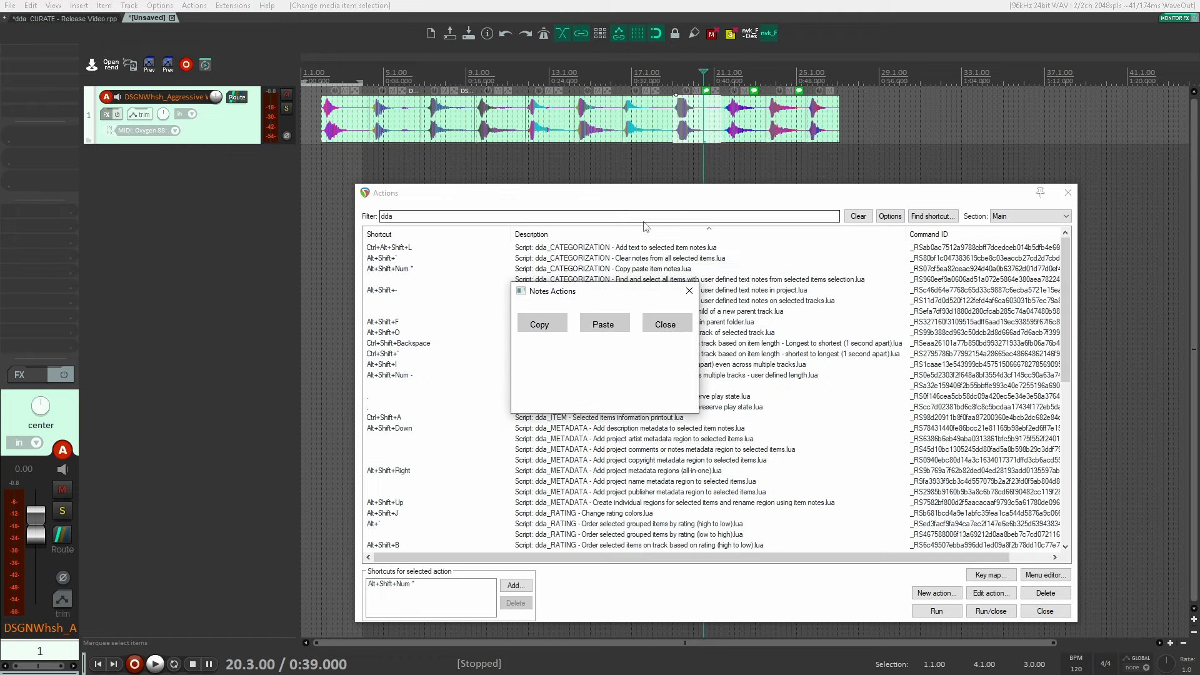
drag(585, 294, 684, 259)
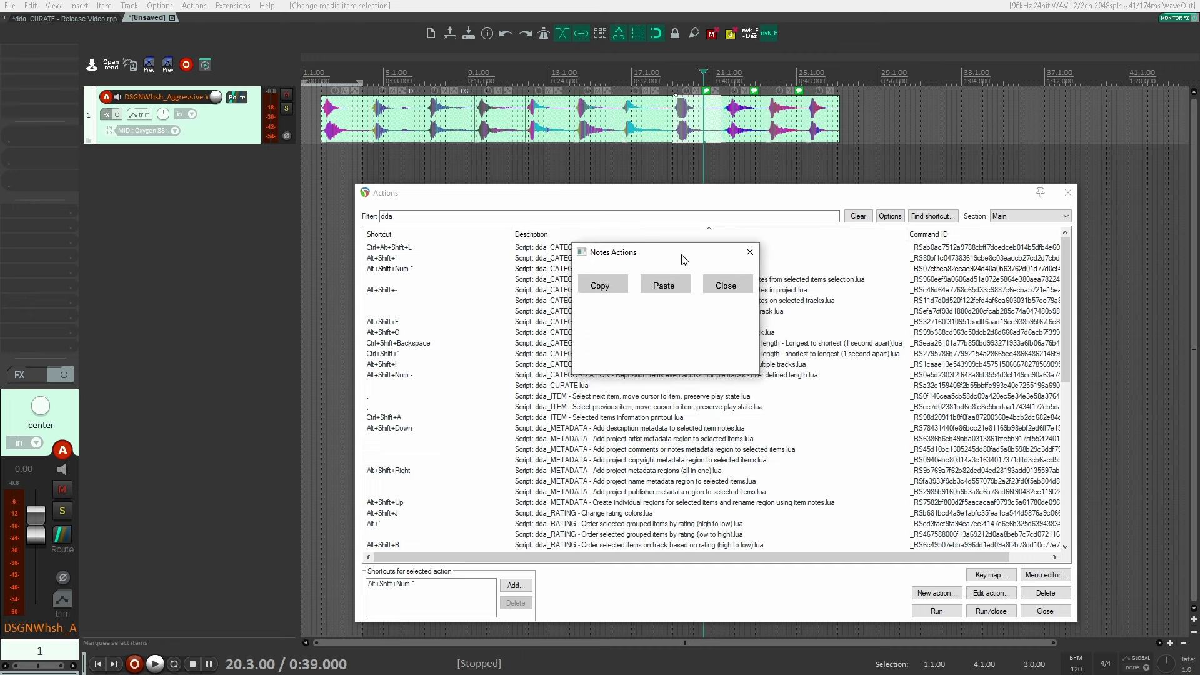
click(735, 160)
click(699, 125)
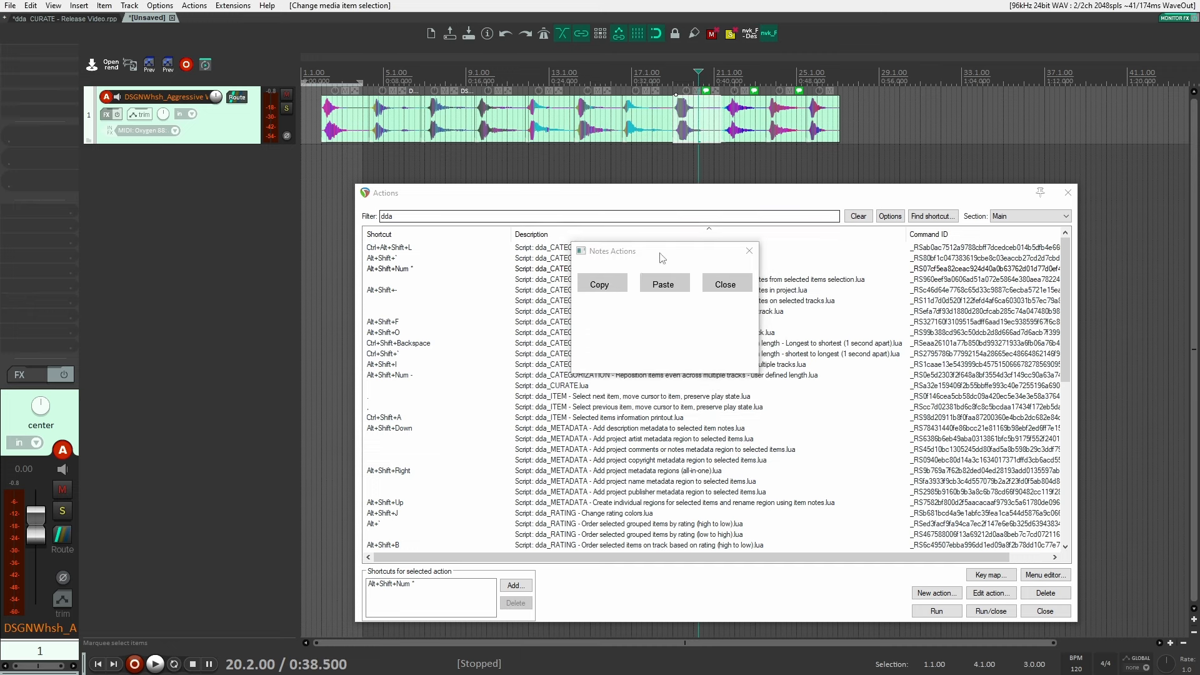
click(599, 285)
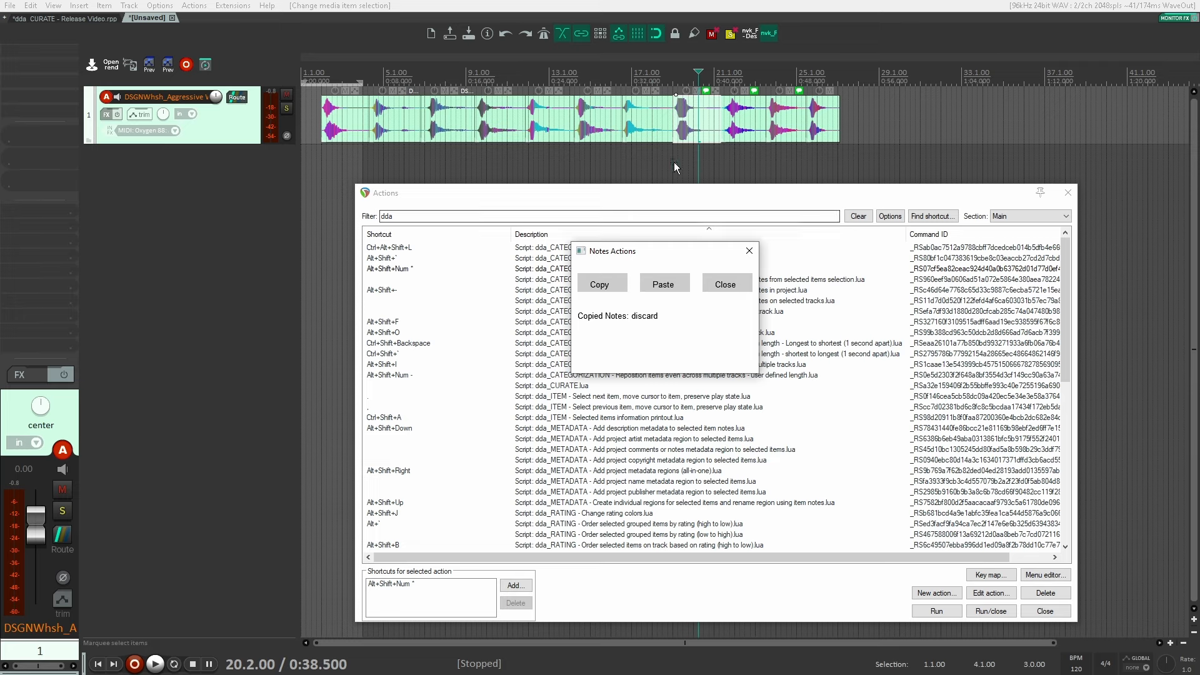
Step: Paste the copied note onto the first five whoosh items and close the Notes Actions window
click(648, 164)
drag(537, 157, 334, 119)
click(680, 286)
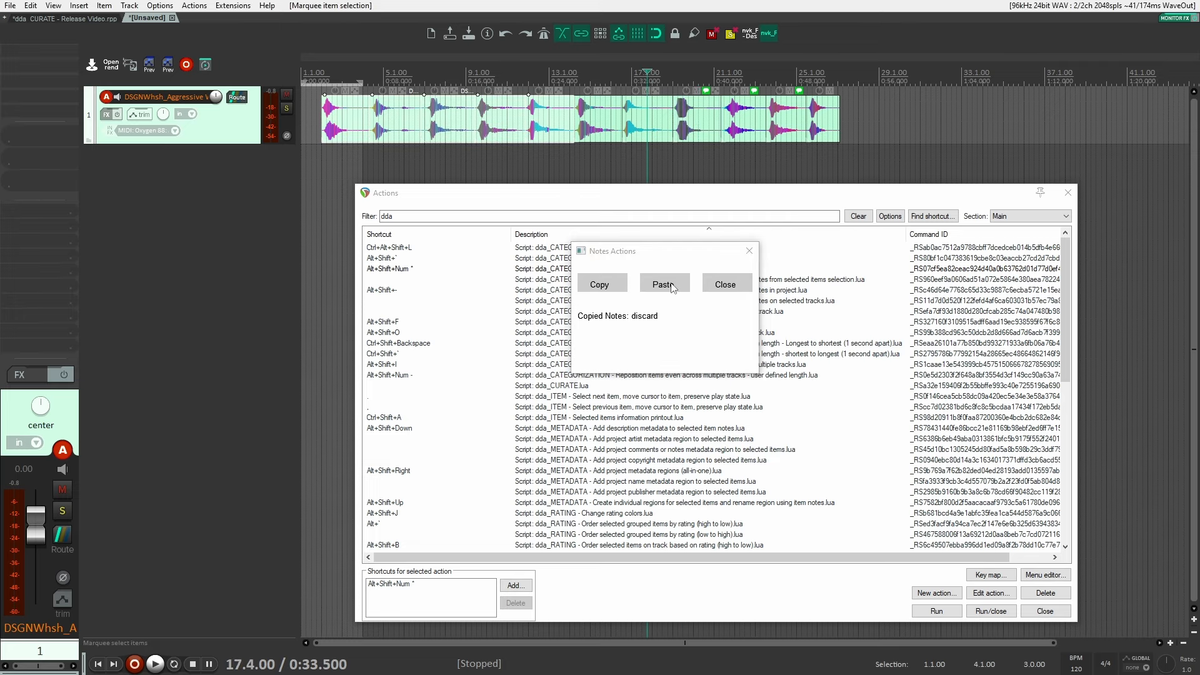
click(520, 174)
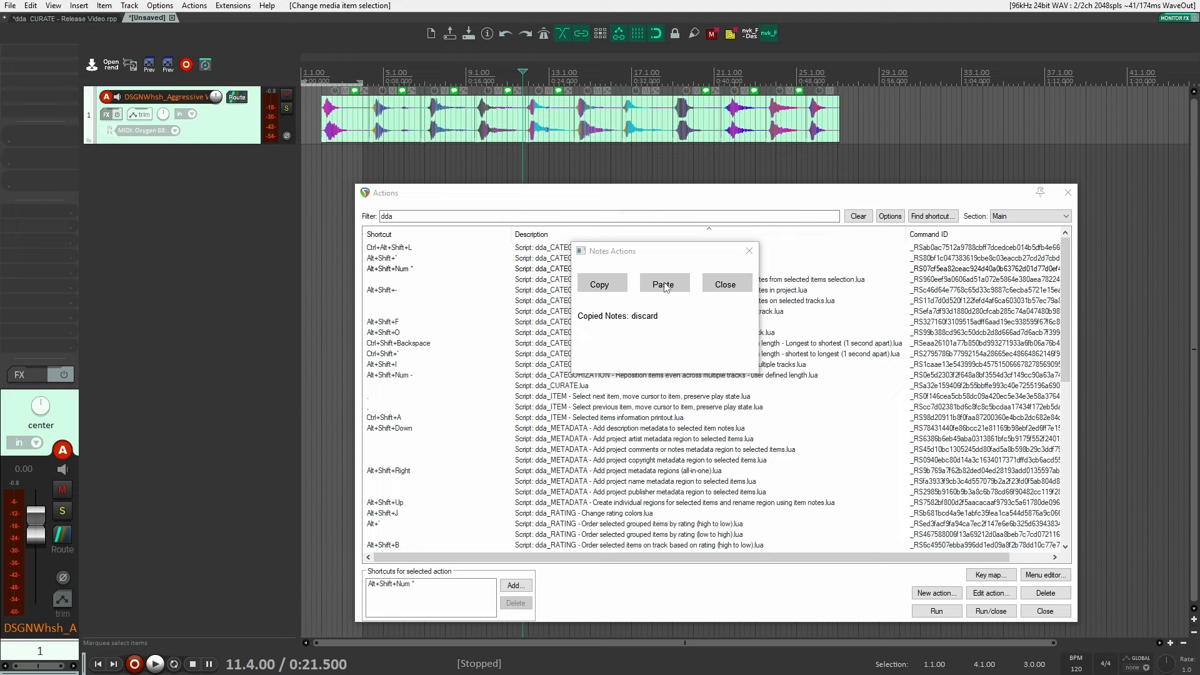
click(731, 288)
Step: Select every item on the track and clear all their notes with the clear notes script
click(656, 174)
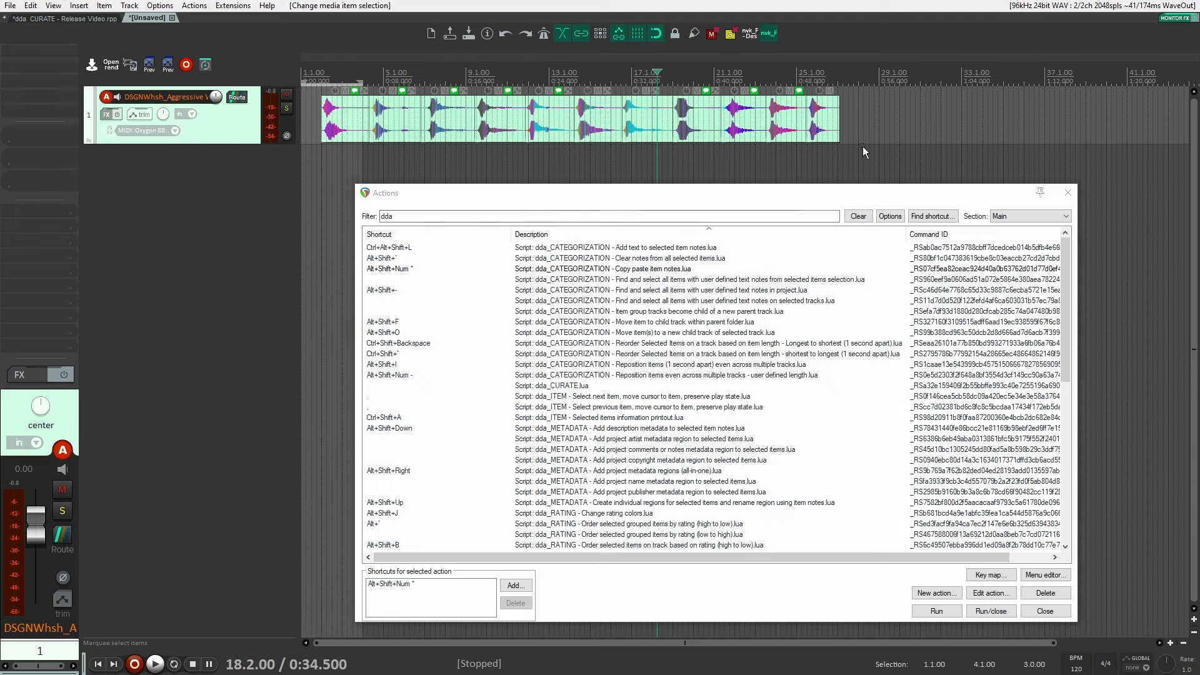
drag(864, 146, 297, 118)
click(563, 258)
click(936, 610)
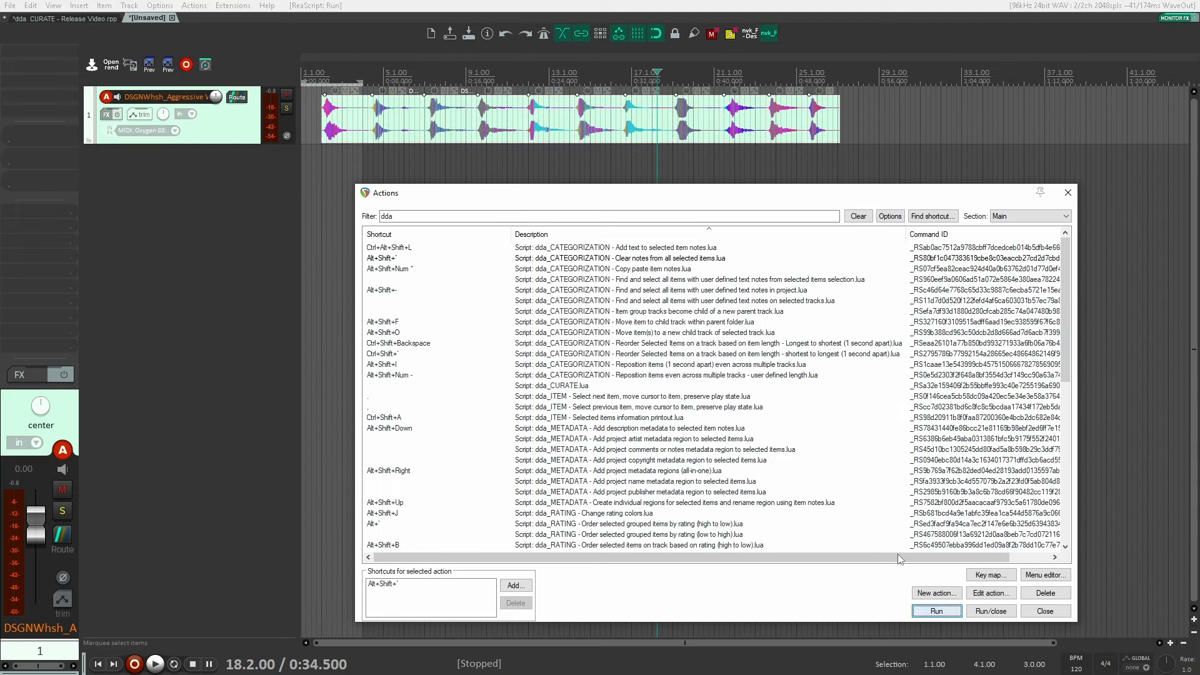
click(678, 280)
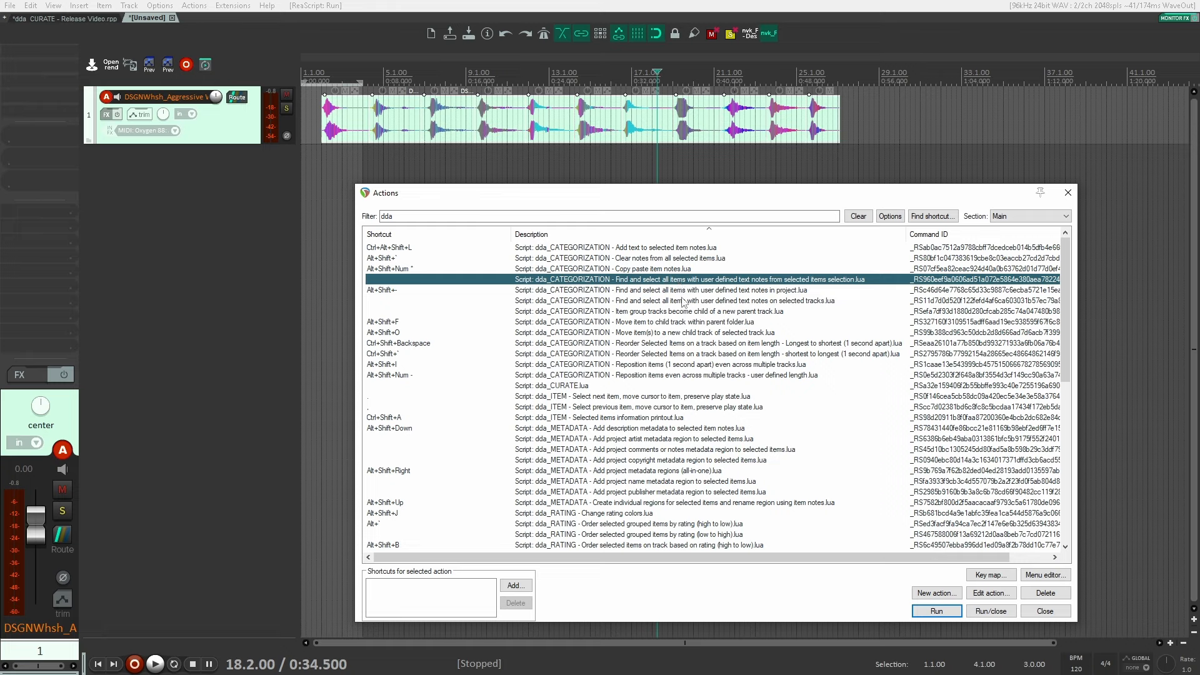
click(681, 291)
click(682, 310)
click(682, 302)
click(684, 291)
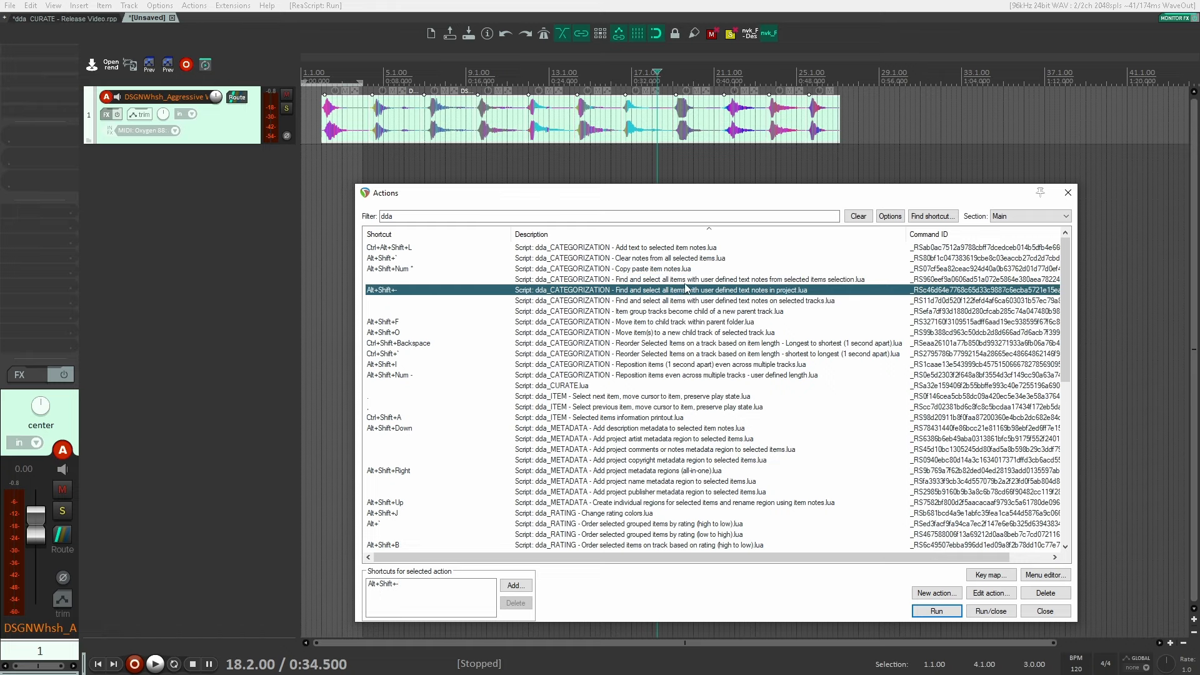
click(685, 280)
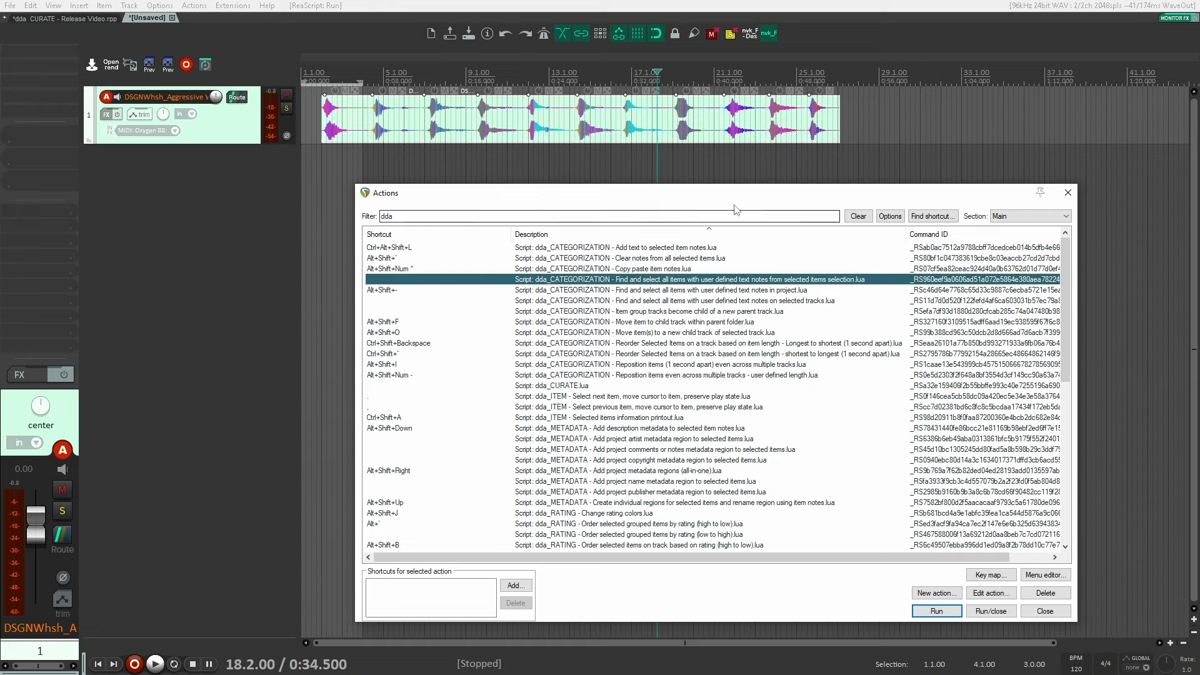
Step: Add the note text "cinematic whooshes" to the last five whoosh items with the script for adding text to selected item notes
drag(736, 195, 735, 227)
drag(910, 156, 662, 131)
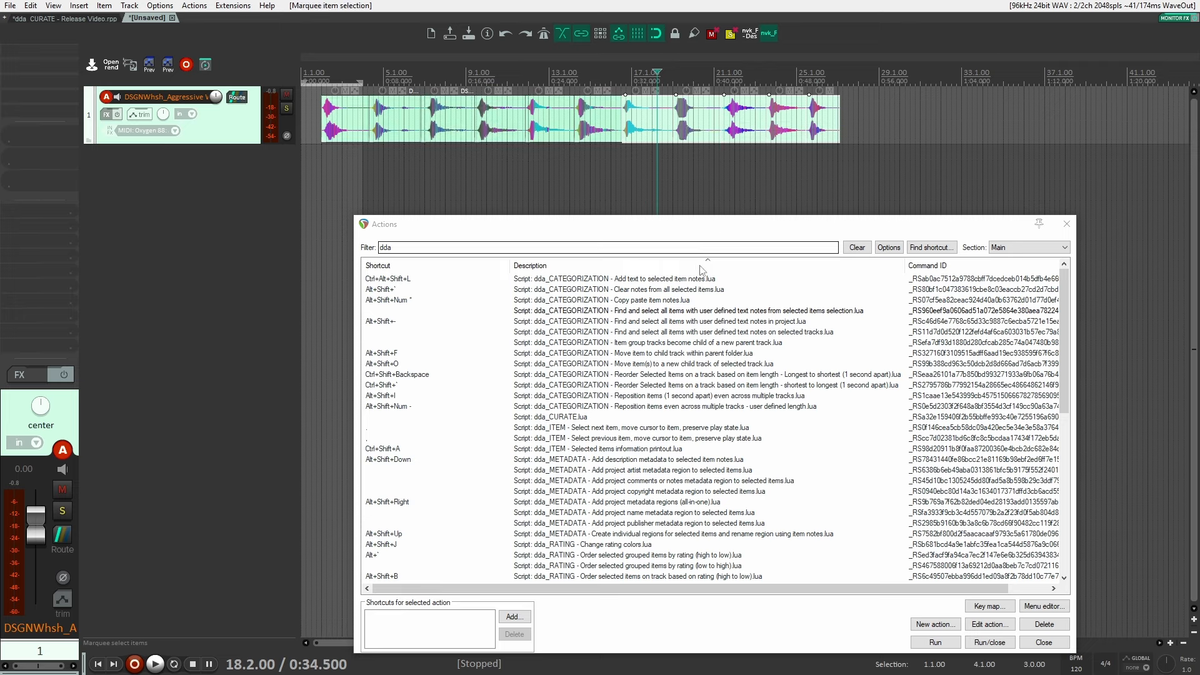
click(656, 279)
click(946, 645)
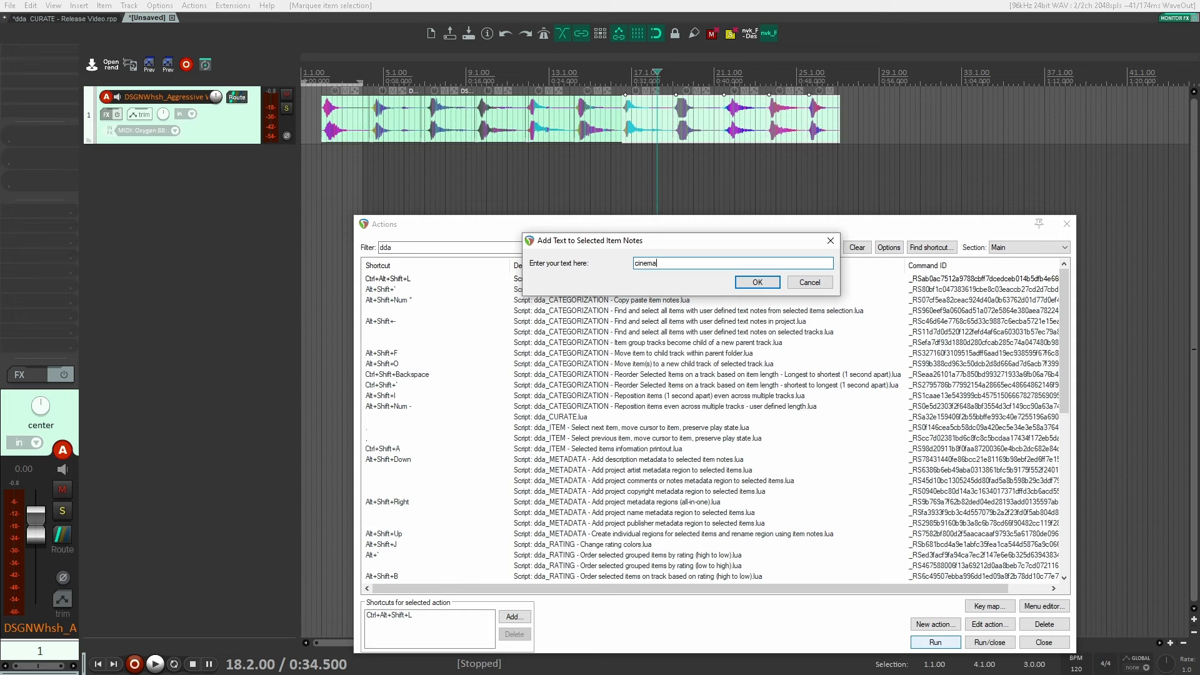
text(cinematic whooshes)
key(Return)
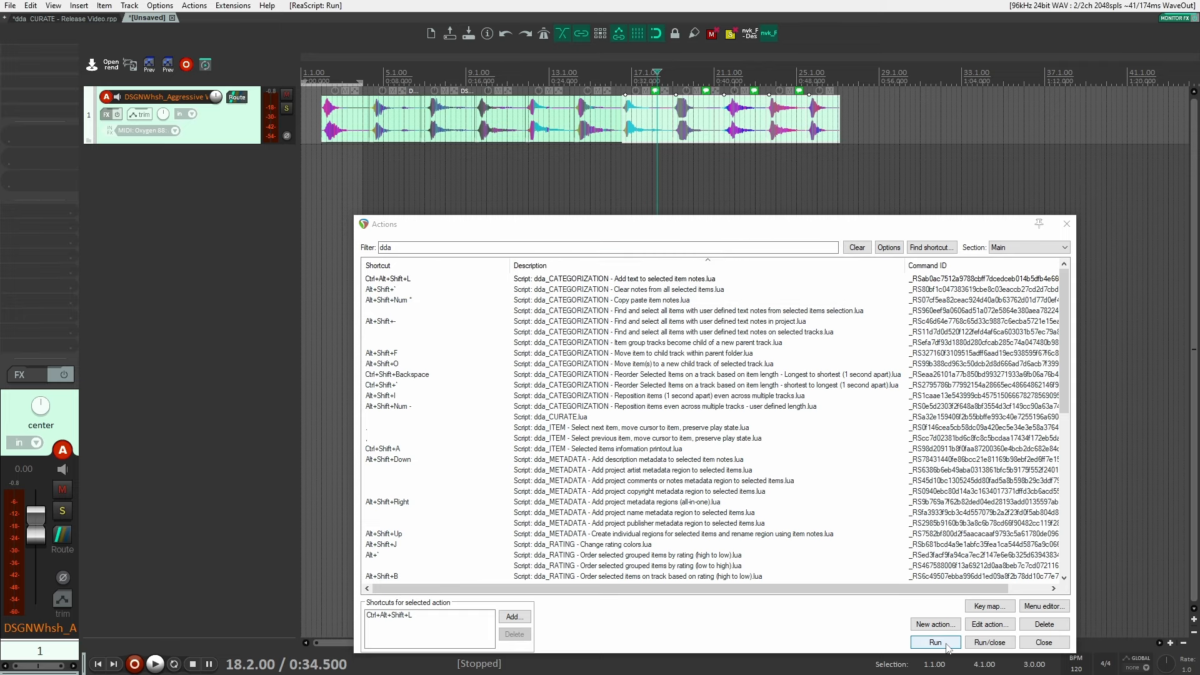
Step: Move the last five whoosh items to the right along the track, starting at about bar 23
drag(600, 160, 861, 105)
drag(651, 127, 783, 131)
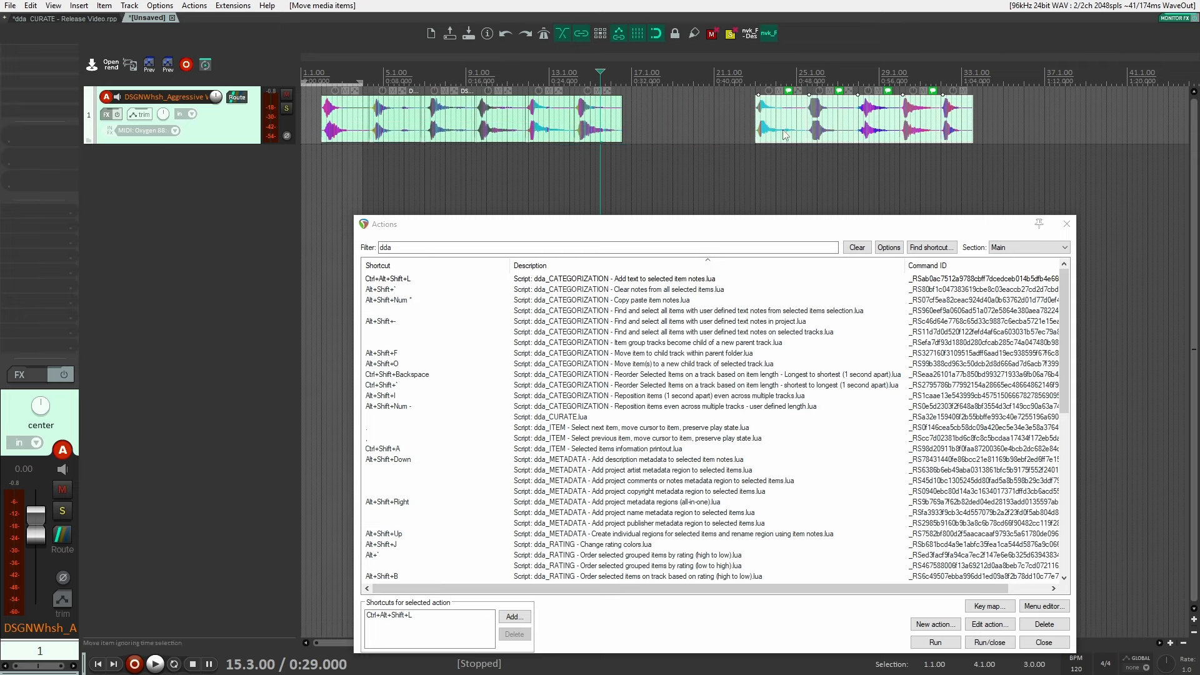
Step: Add the note text "dull whooshes" to the first six whoosh items with the script for adding text to selected item notes
drag(668, 181, 346, 117)
click(625, 279)
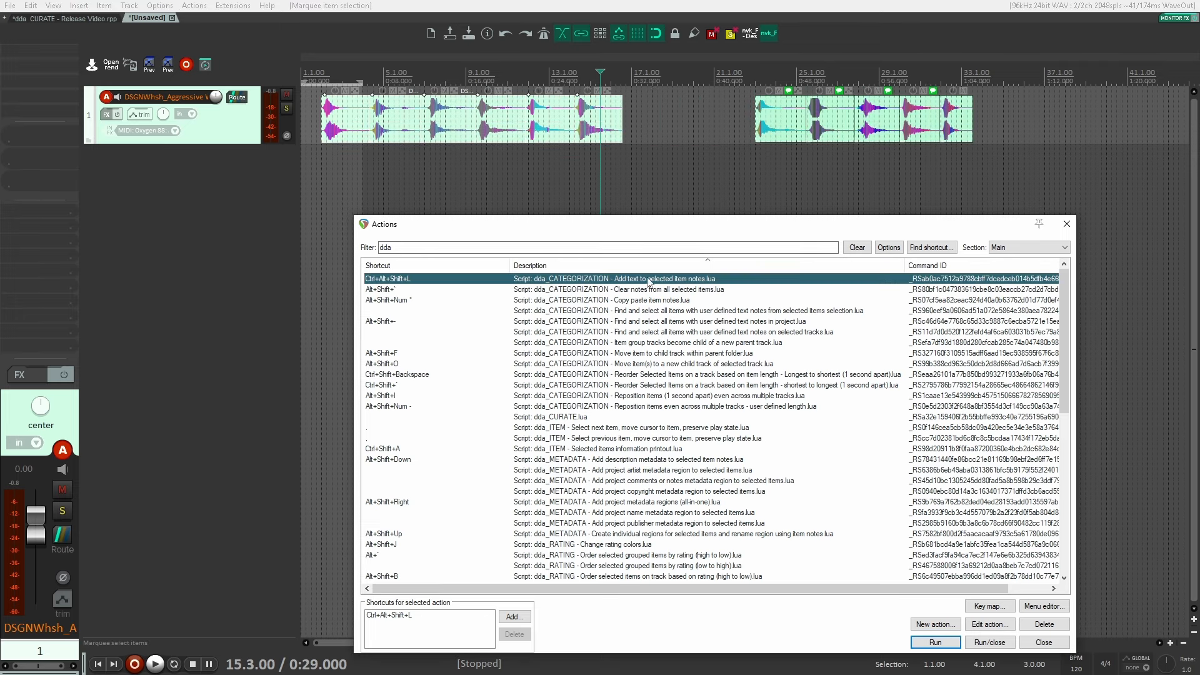
click(935, 642)
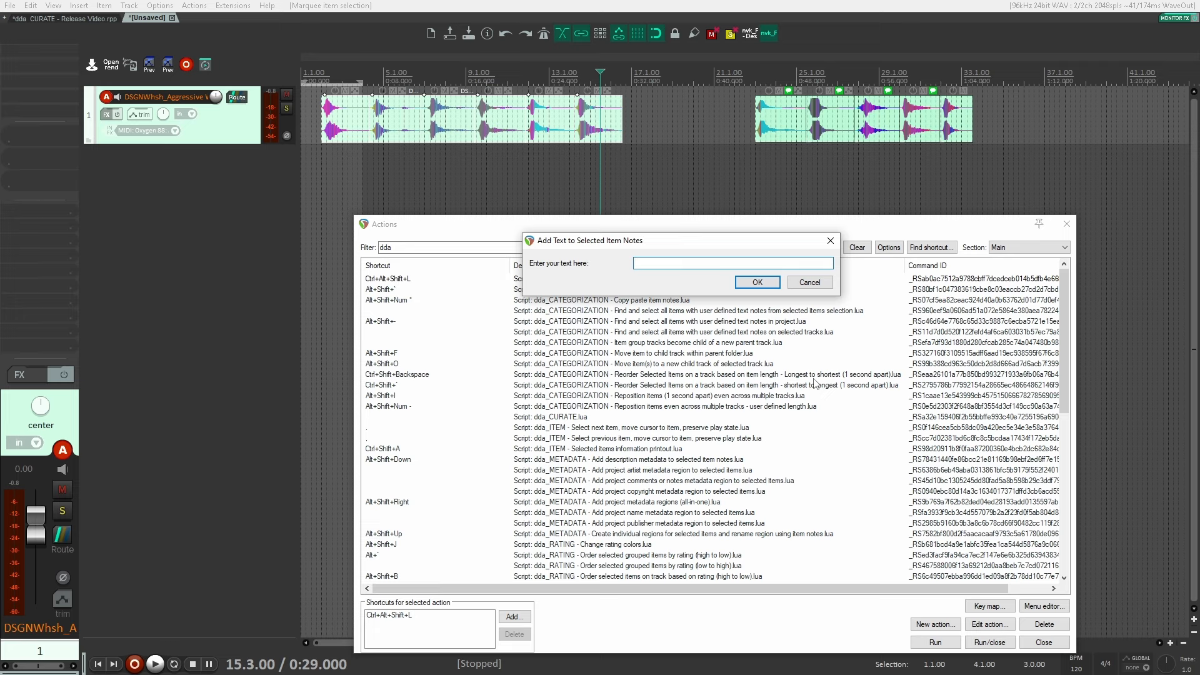
text(dull whooshes)
key(Return)
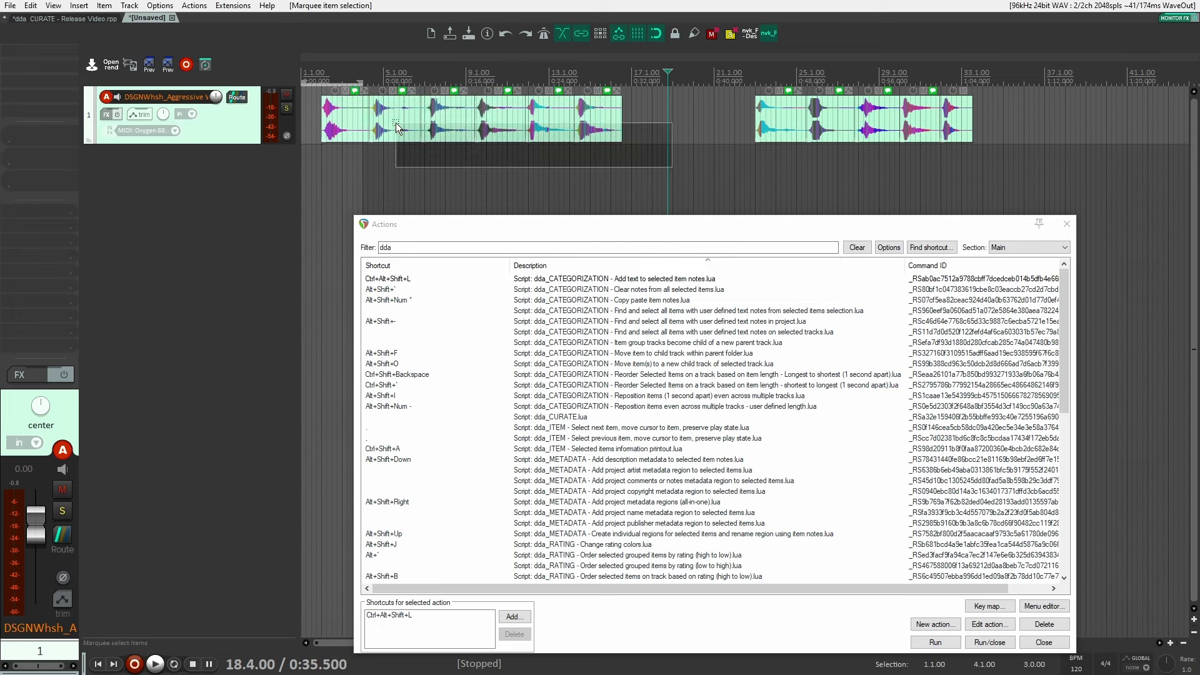
mouse_move(608, 93)
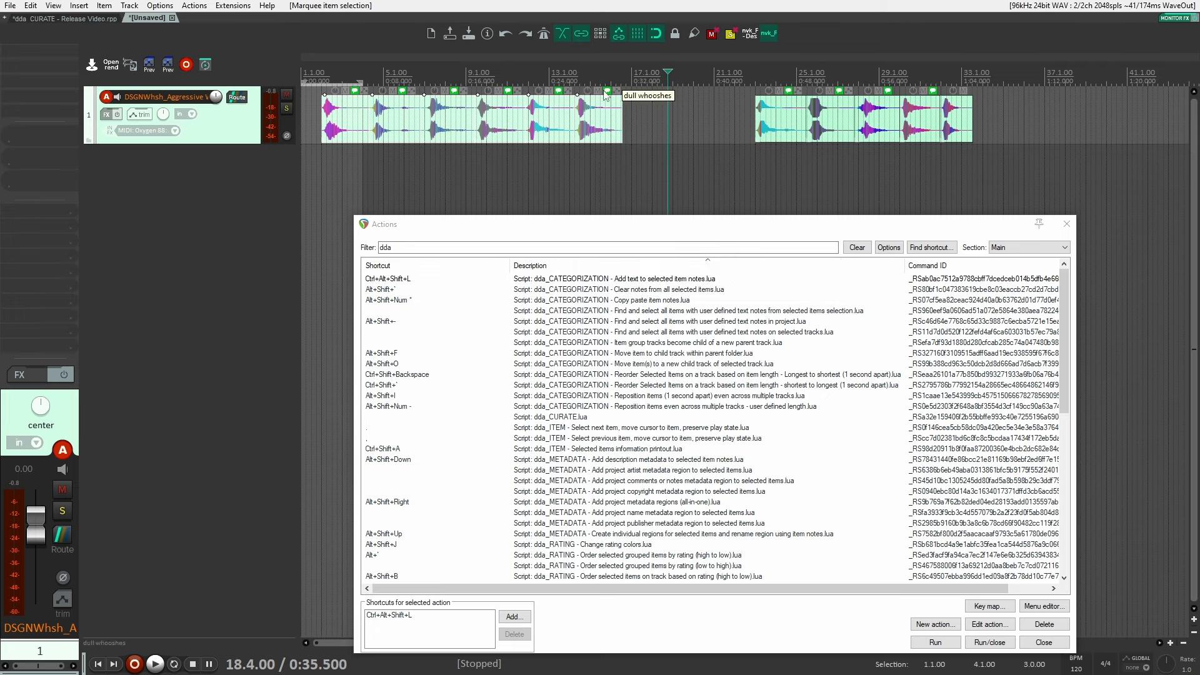
click(625, 122)
Step: Run the script that finds note text within selected items on the last four dull and first three cinematic whoosh items
click(790, 312)
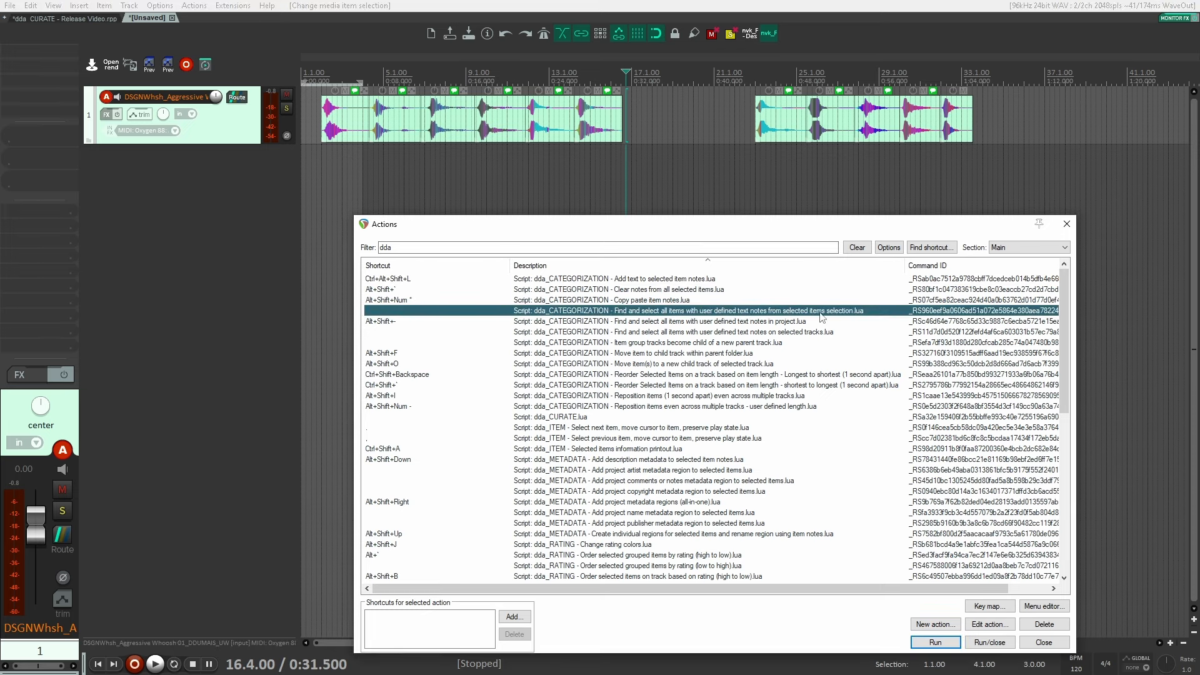
click(744, 164)
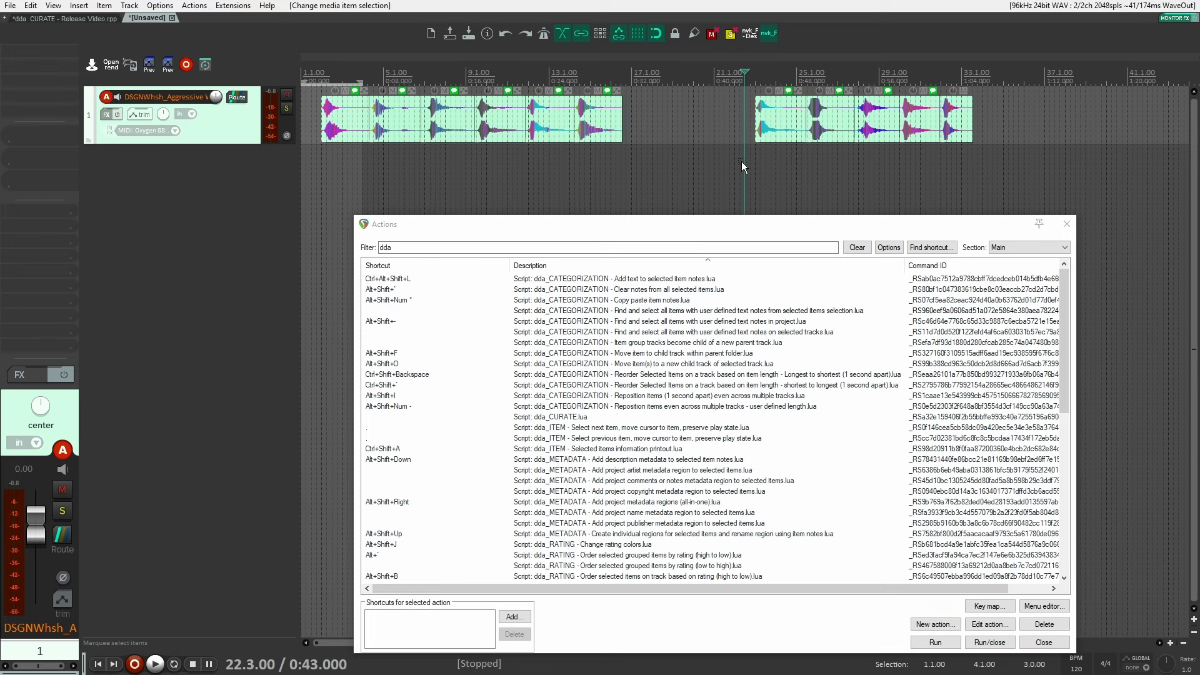
click(668, 167)
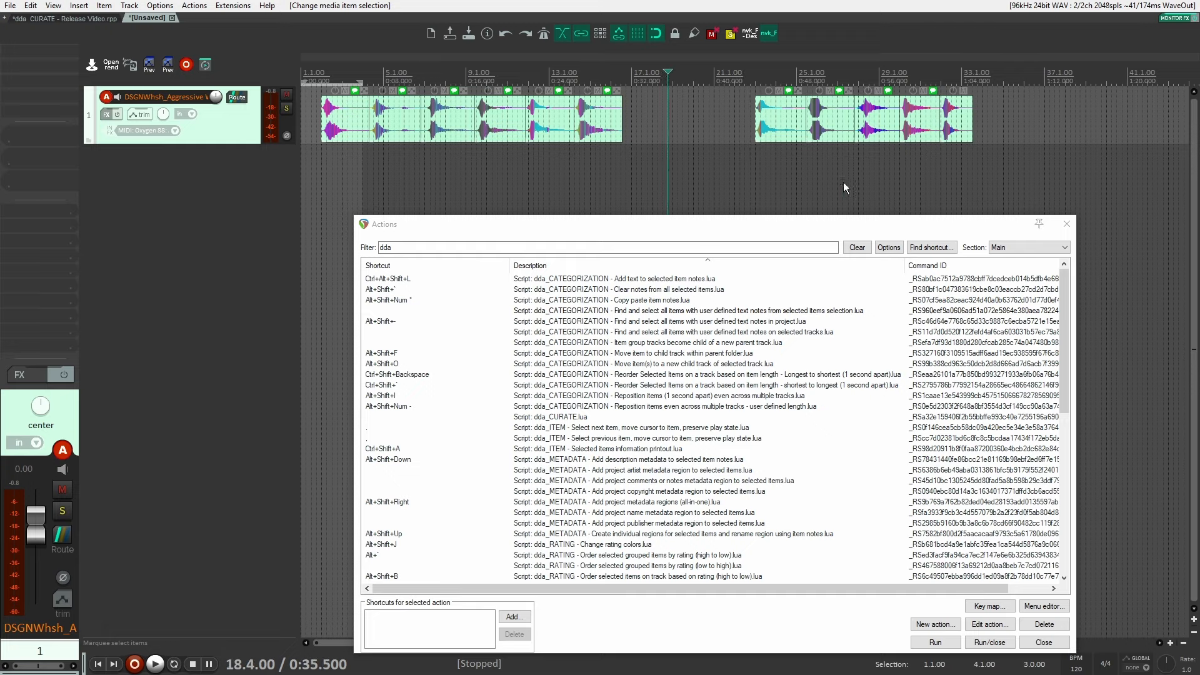
click(967, 164)
scroll(912, 145, right, 2)
scroll(567, 156, down, 4)
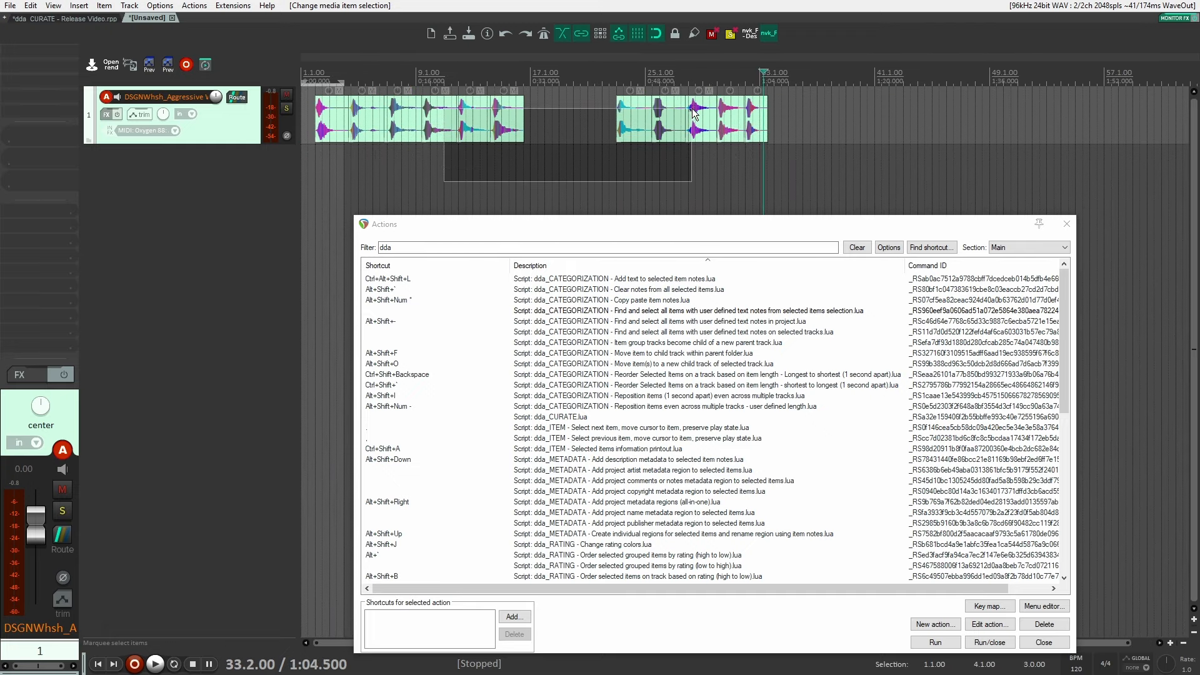
click(837, 182)
drag(838, 182, 487, 115)
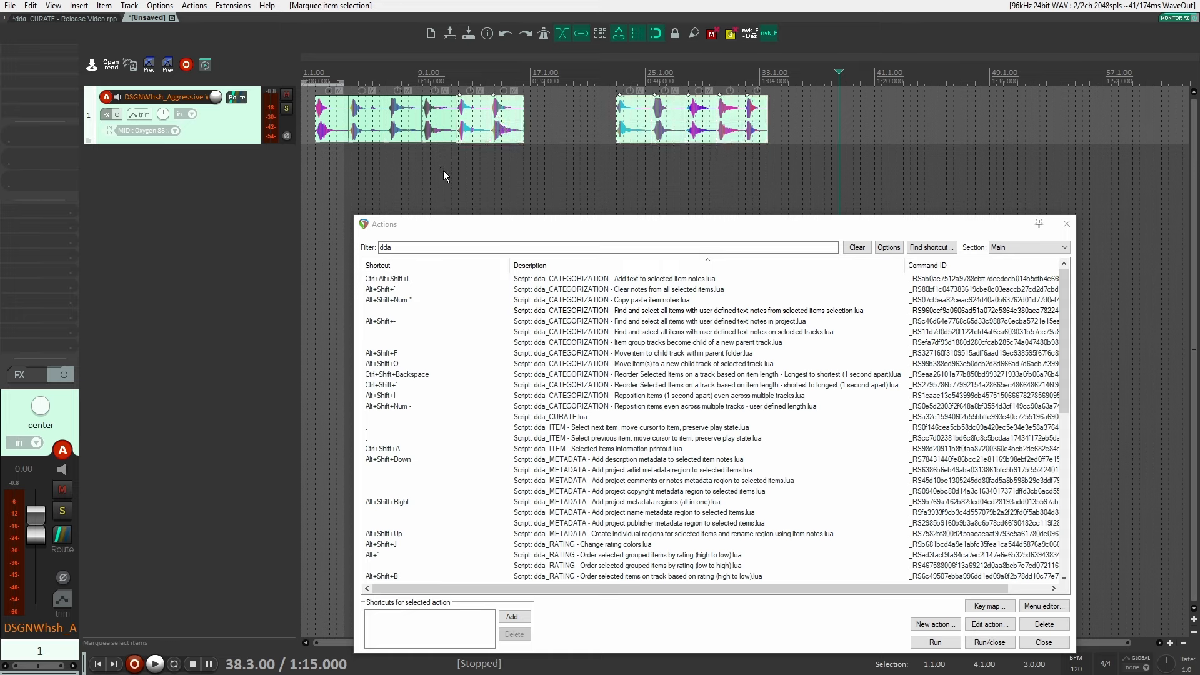
mouse_move(414, 187)
mouse_down()
mouse_move(725, 99)
mouse_move(713, 110)
mouse_up()
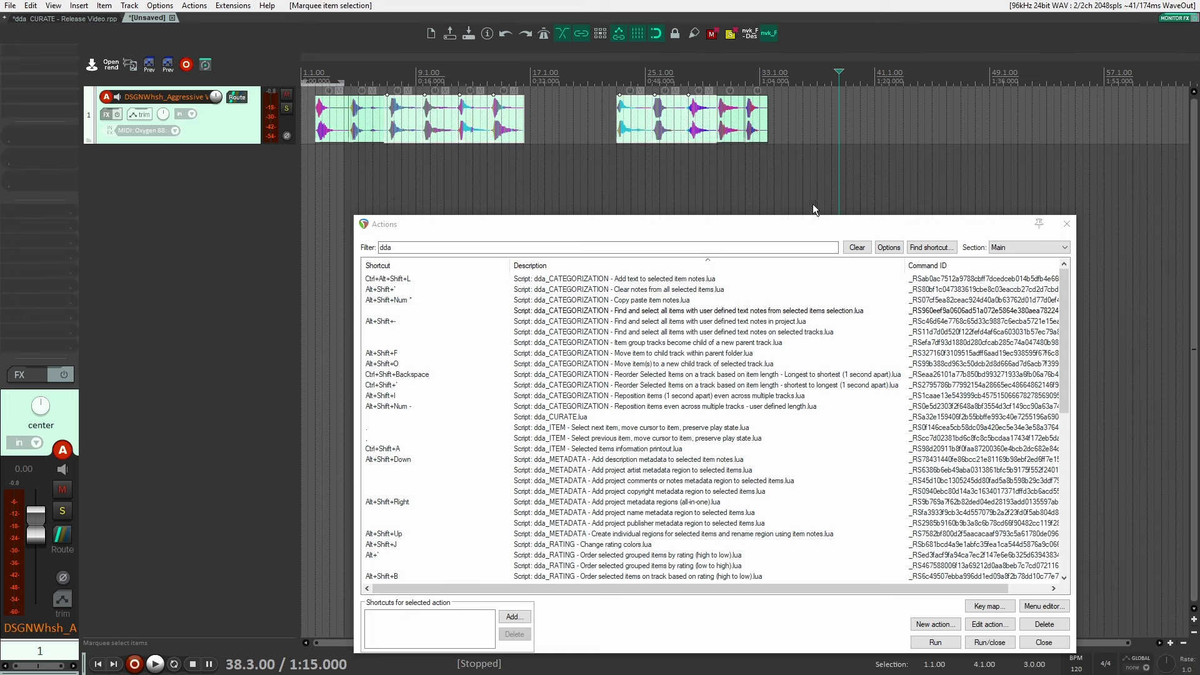
click(737, 311)
click(945, 644)
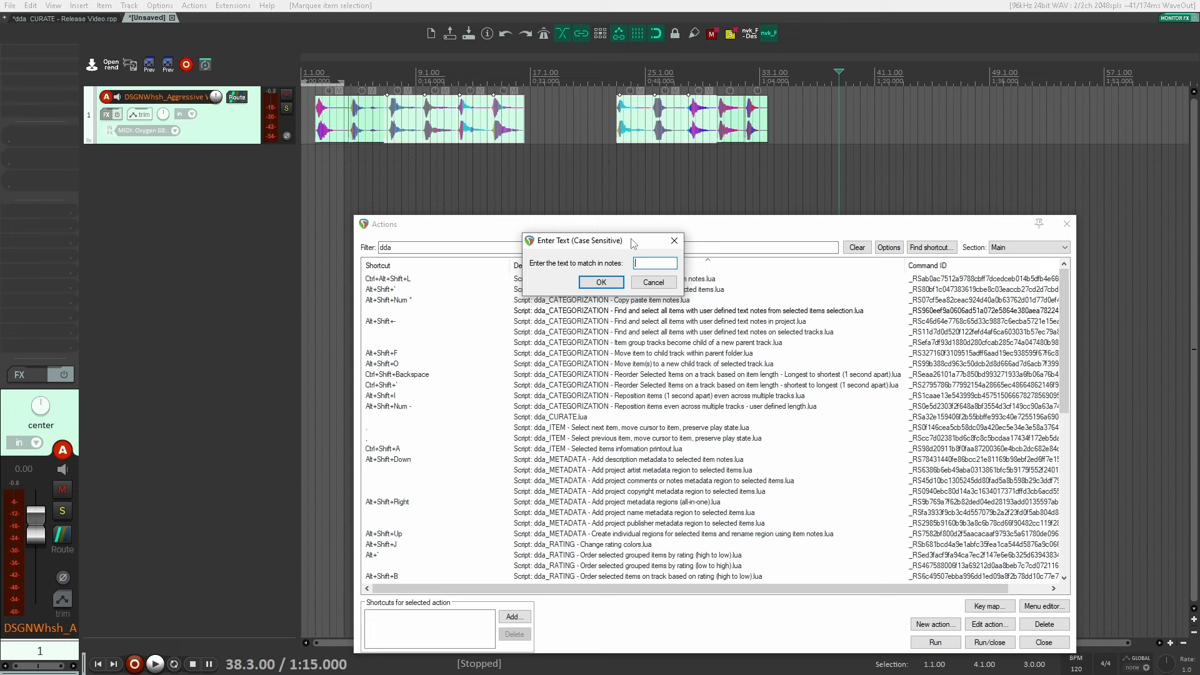
key(Return)
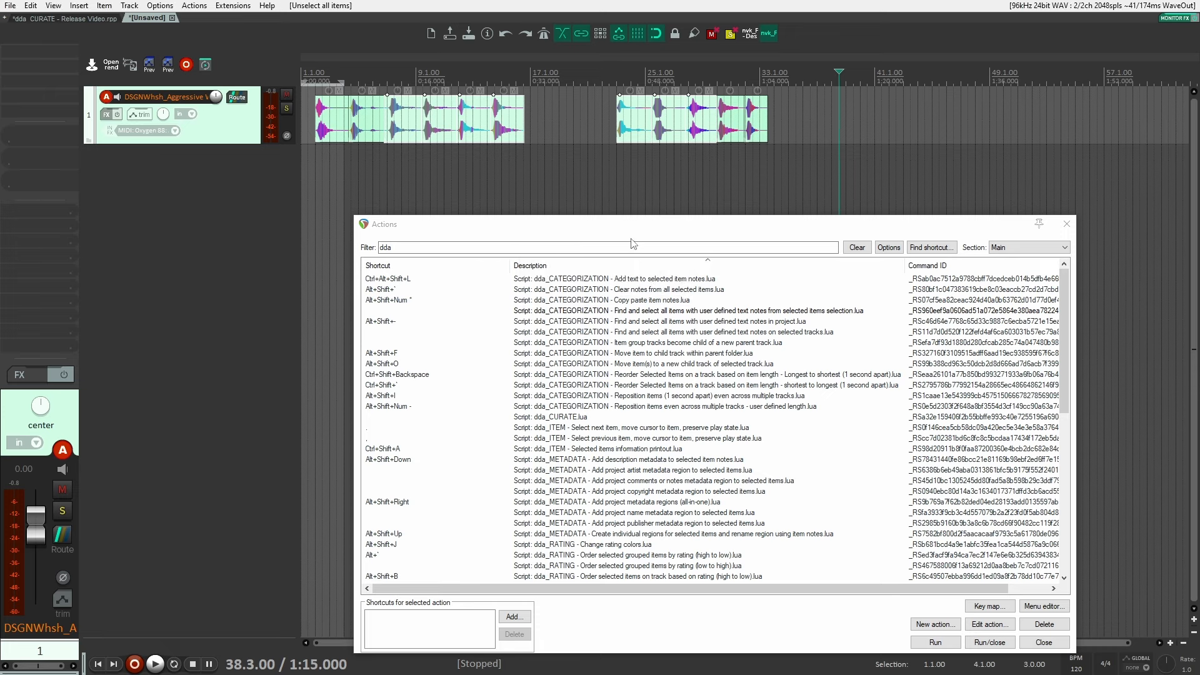
click(705, 311)
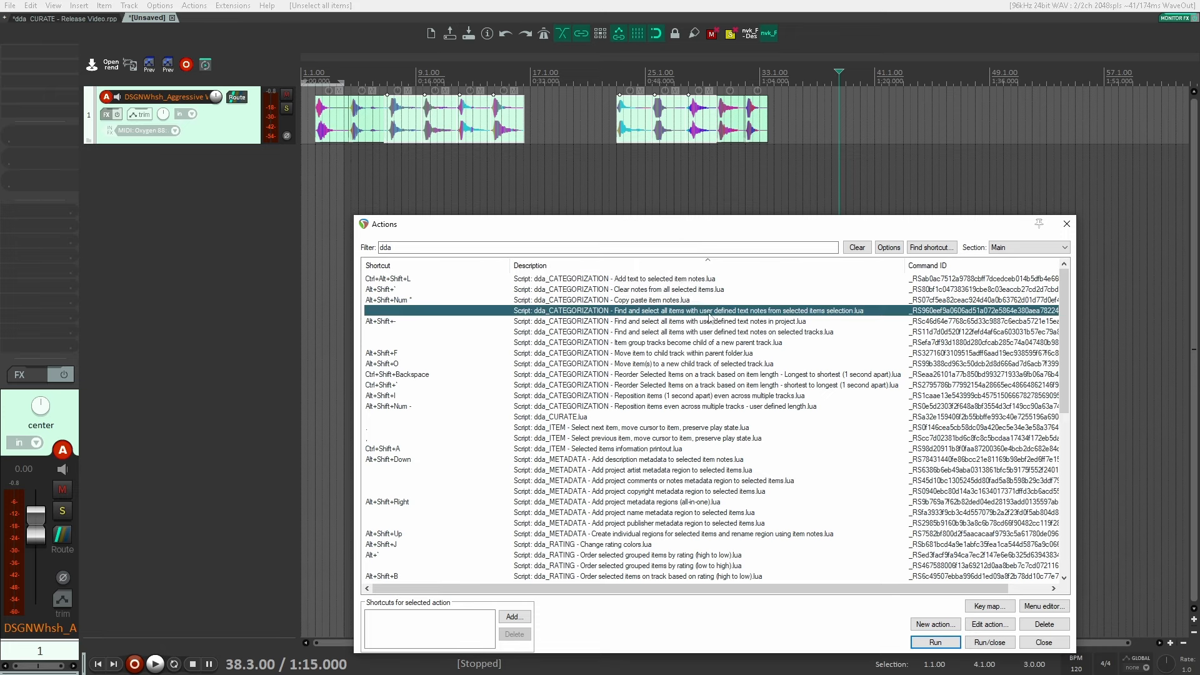
click(943, 644)
click(635, 163)
Step: Select three dull and three cinematic items, and keep only those matching "cinematic" with the script that finds note text within selected items
scroll(635, 162, up, 3)
scroll(716, 181, down, 1)
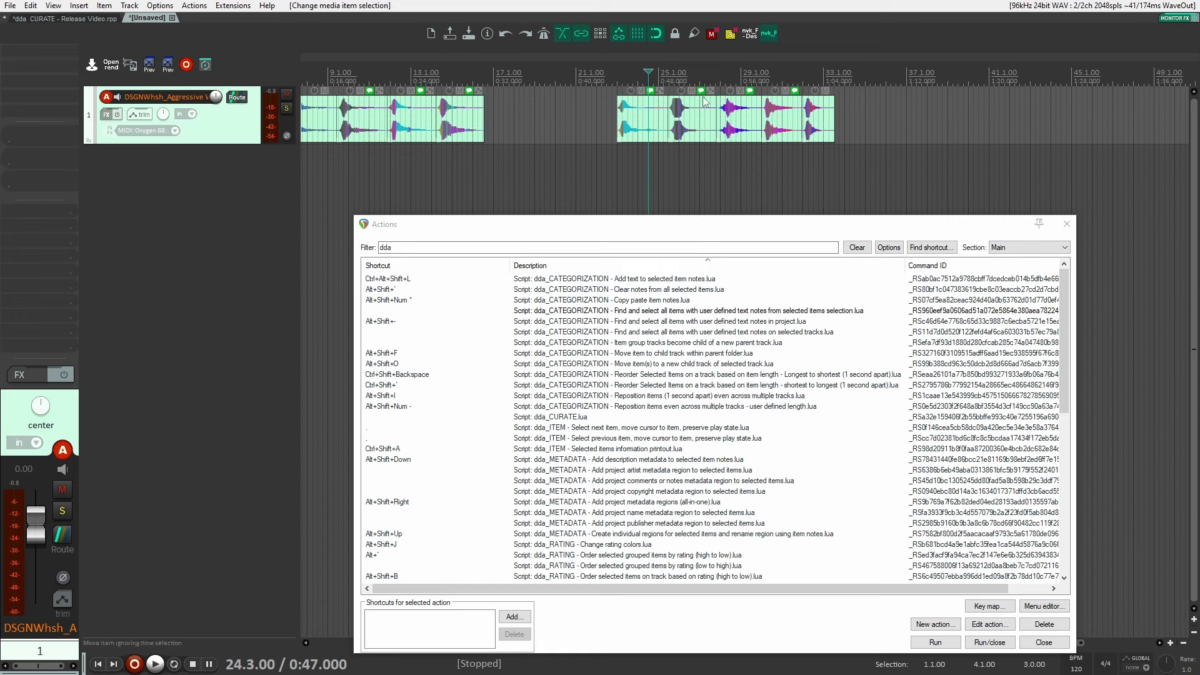
drag(718, 186, 341, 109)
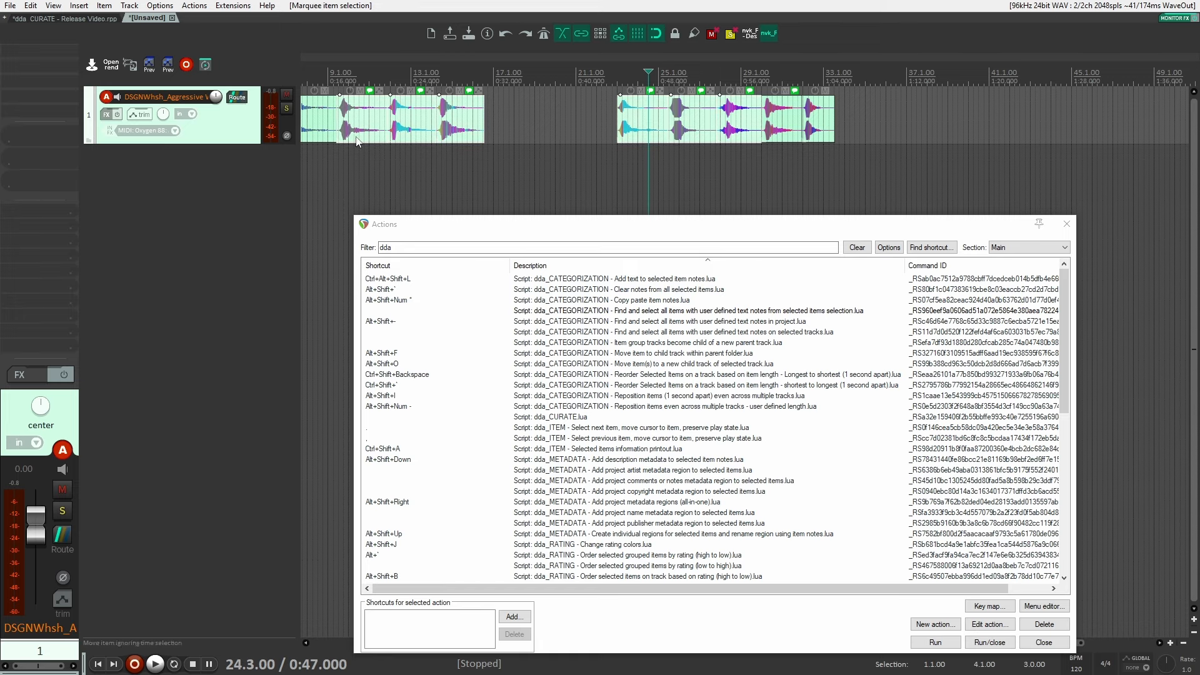
click(763, 313)
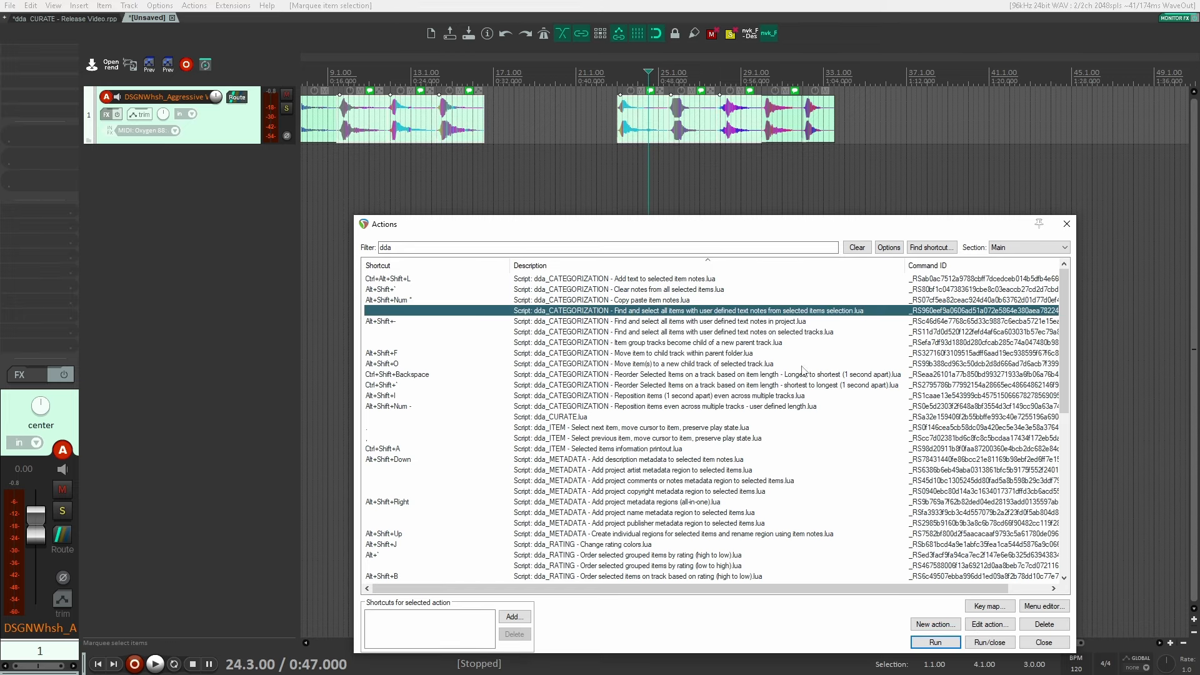
click(936, 643)
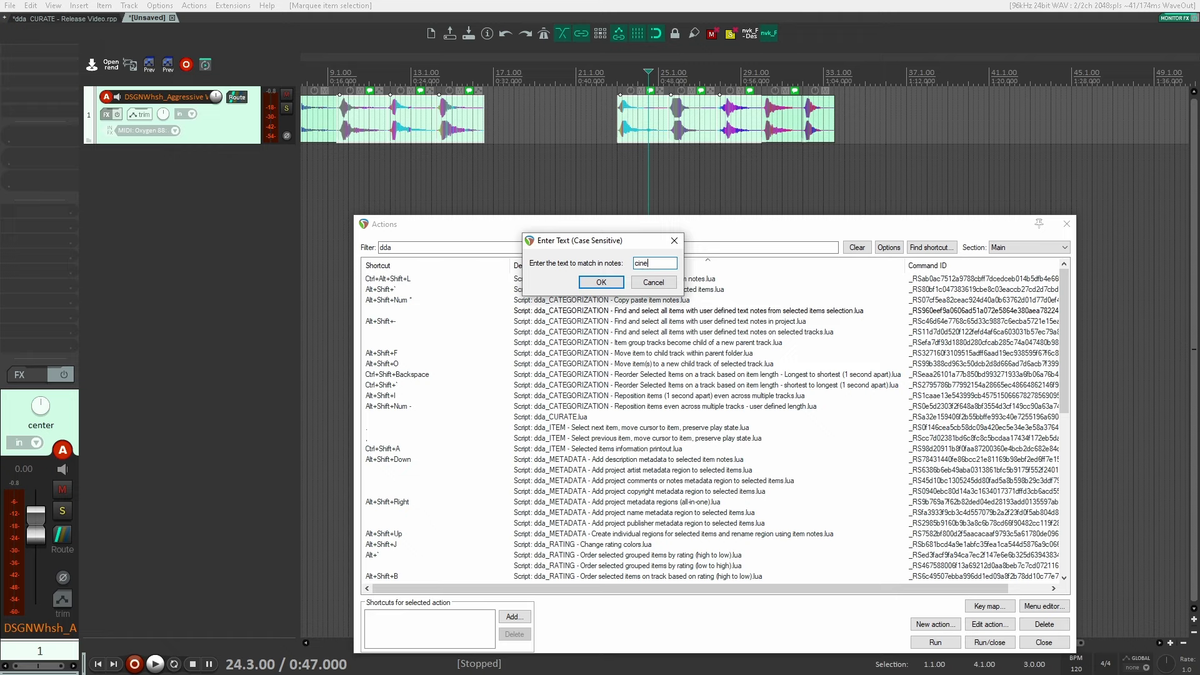
text(cinematic)
key(Return)
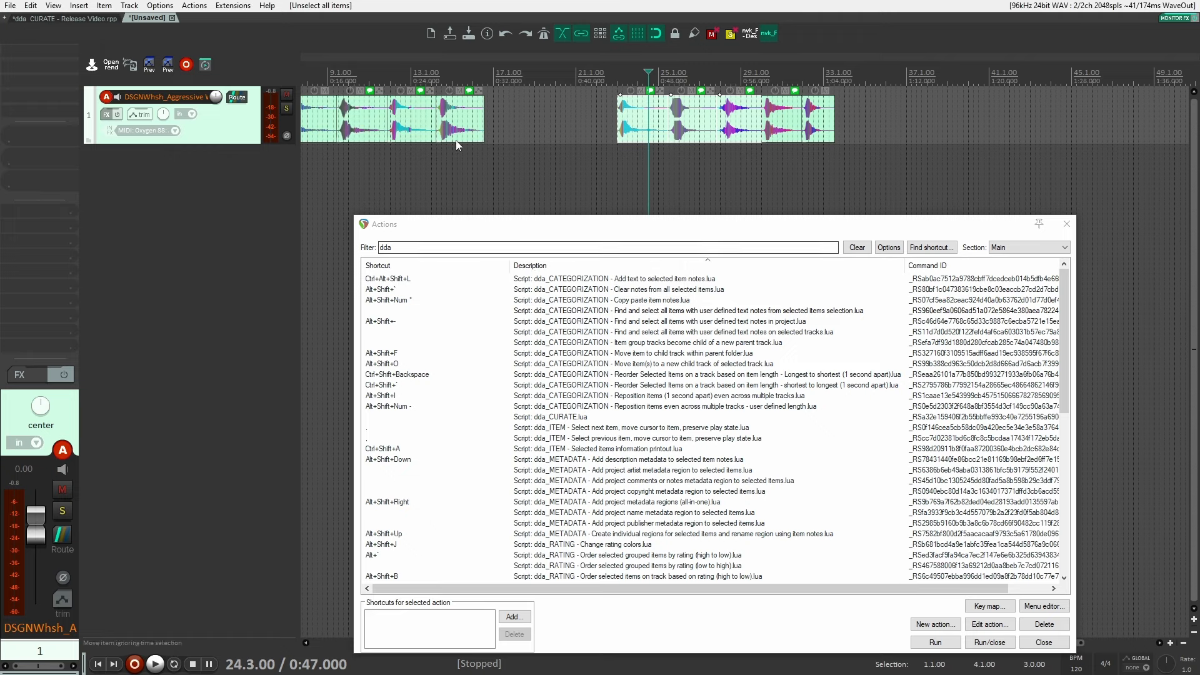
scroll(659, 160, left, 3)
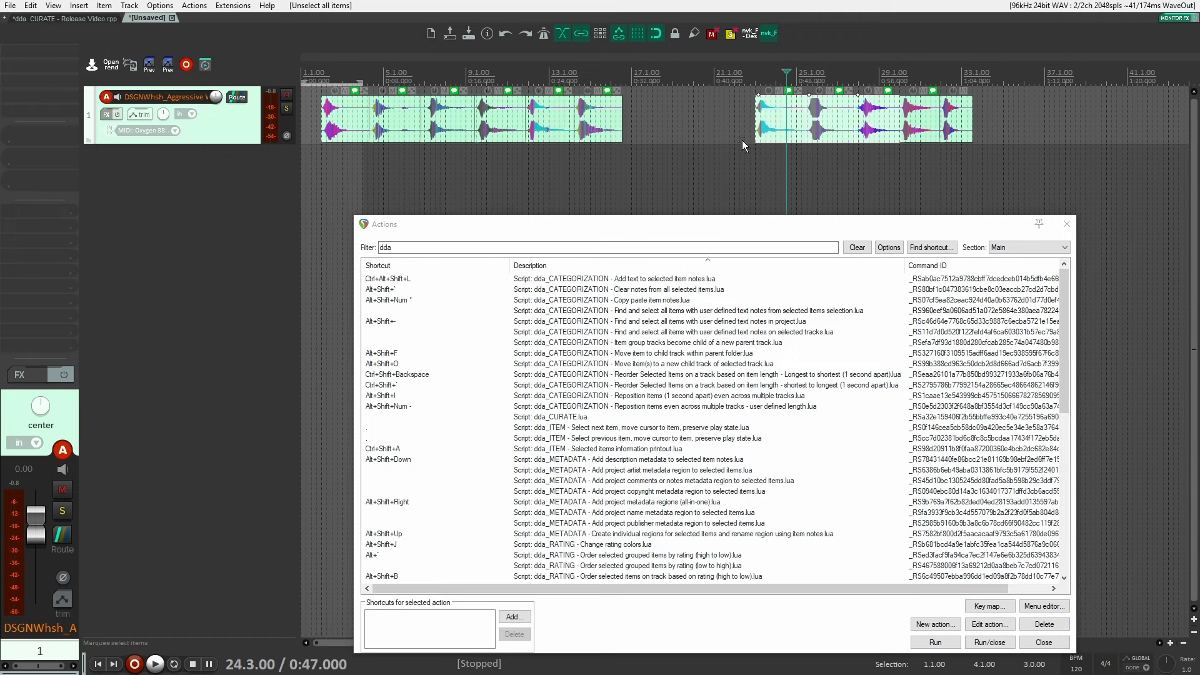
Step: Copy all the whoosh items onto a new second track, starting at about bar 35
click(765, 165)
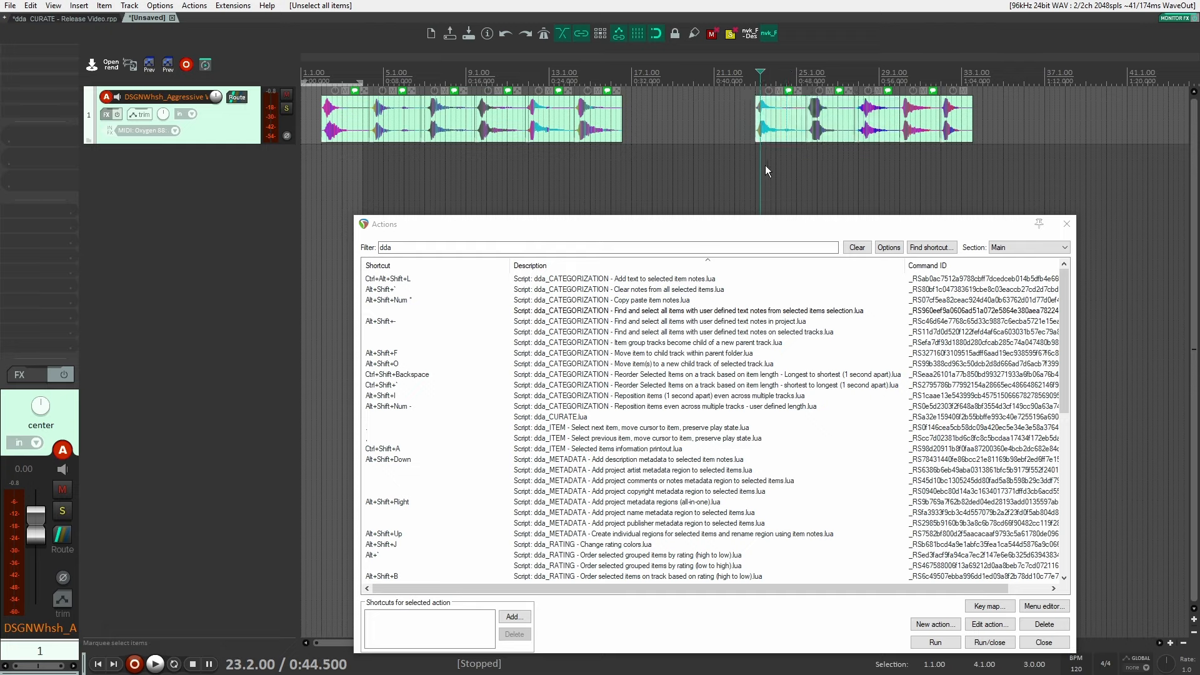
scroll(766, 165, down, 4)
scroll(531, 158, down, 2)
click(500, 157)
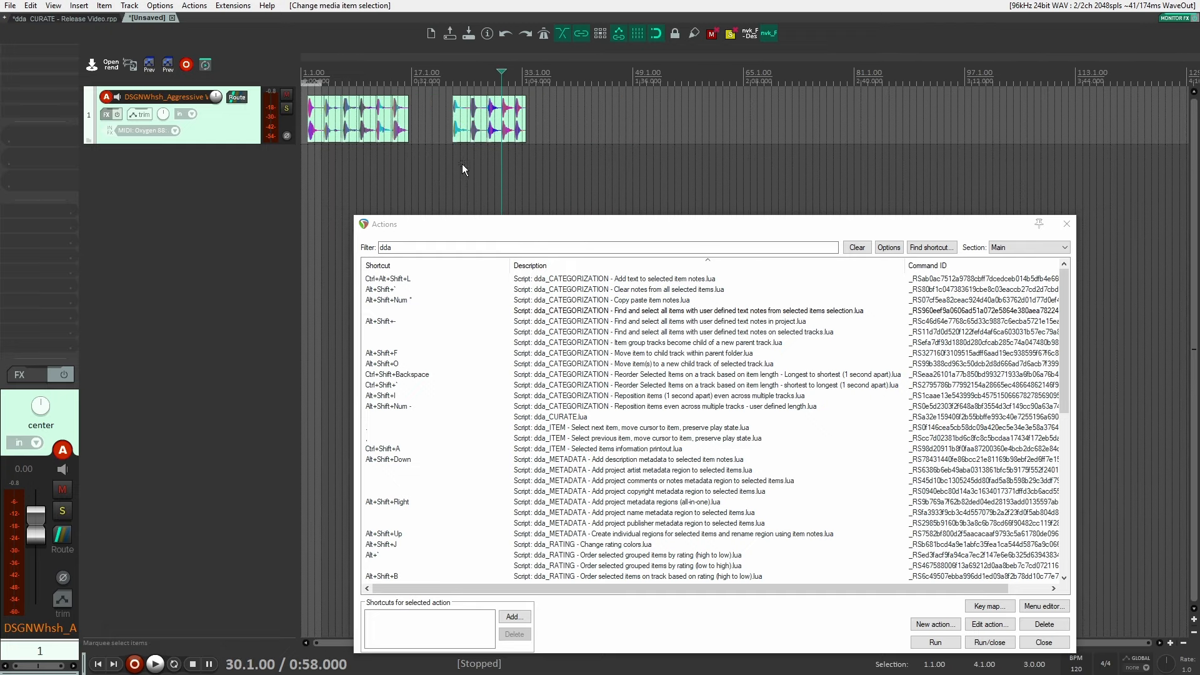
drag(580, 101, 603, 176)
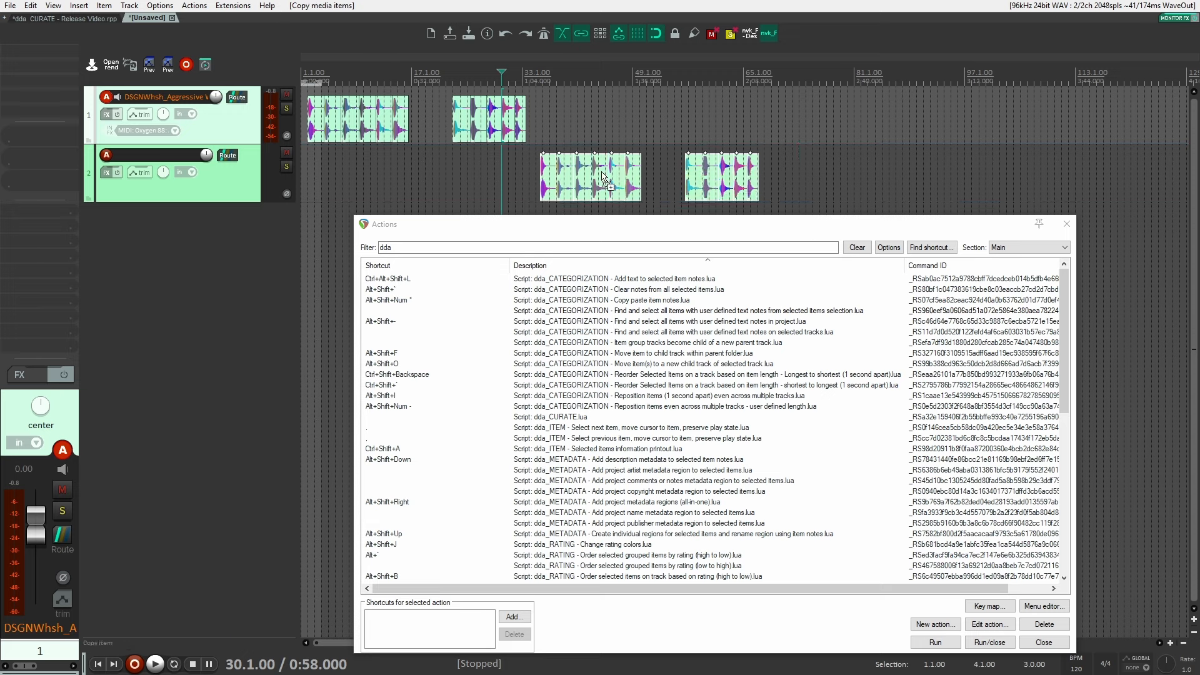
Step: From all items on both tracks, select those whose notes match "cinemati" and move them about two bars earlier
click(795, 119)
key(ctrl+a)
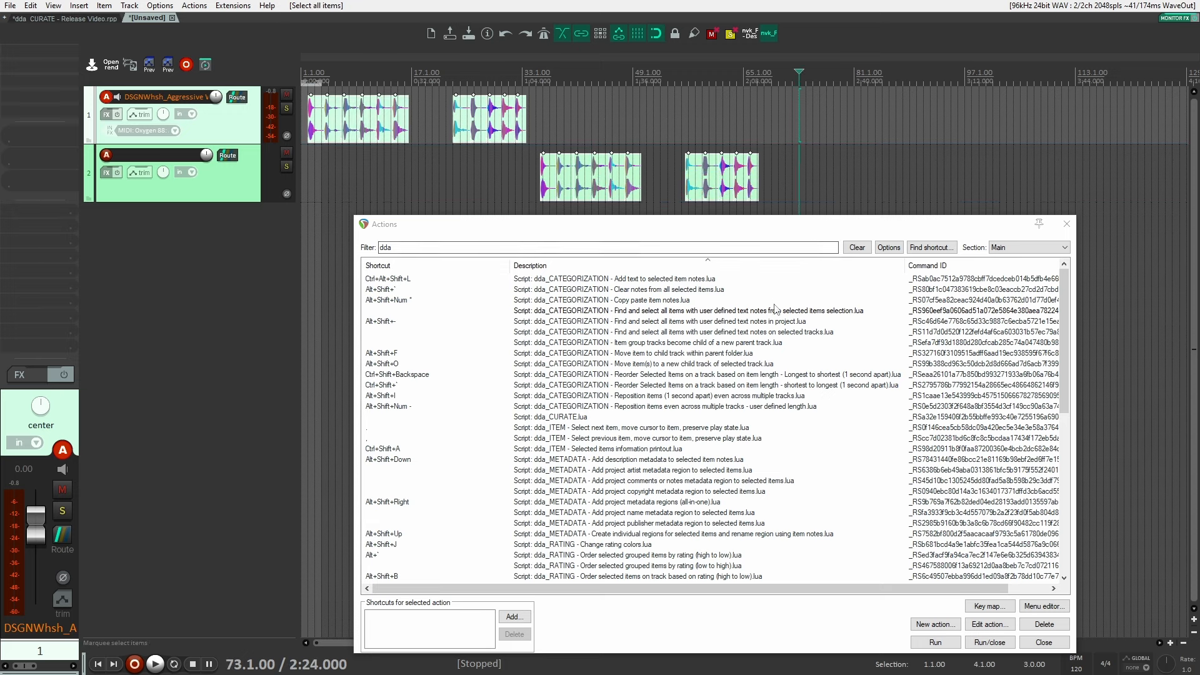
double_click(656, 311)
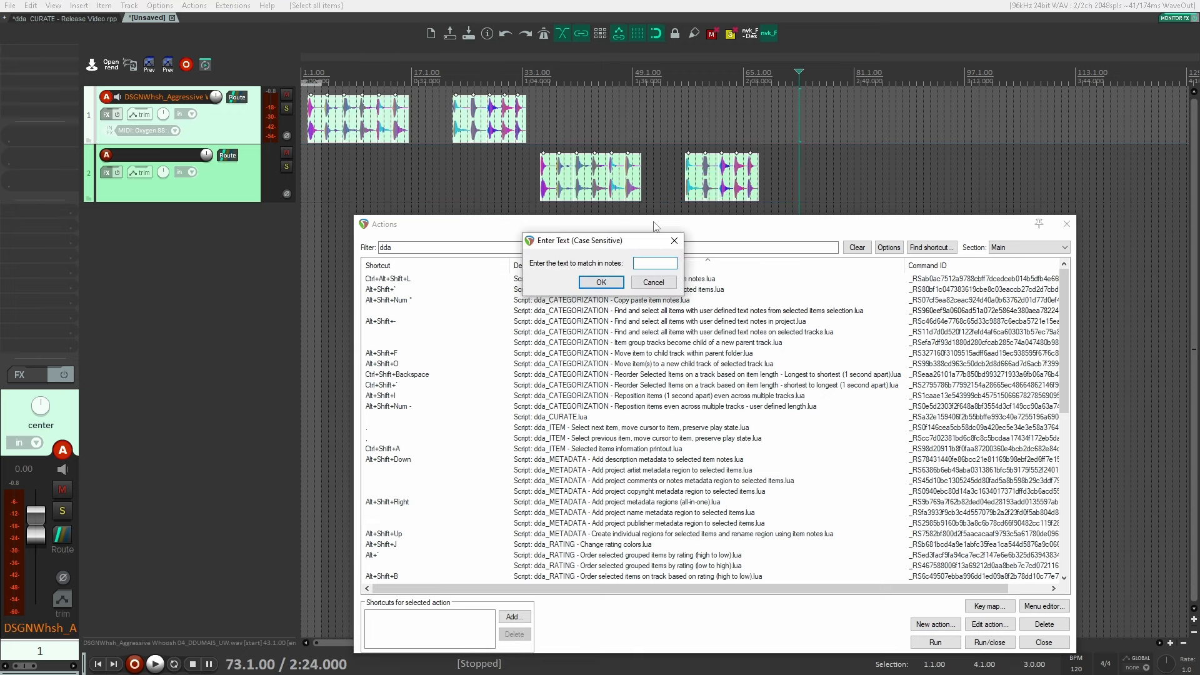
text(cinemati)
key(Return)
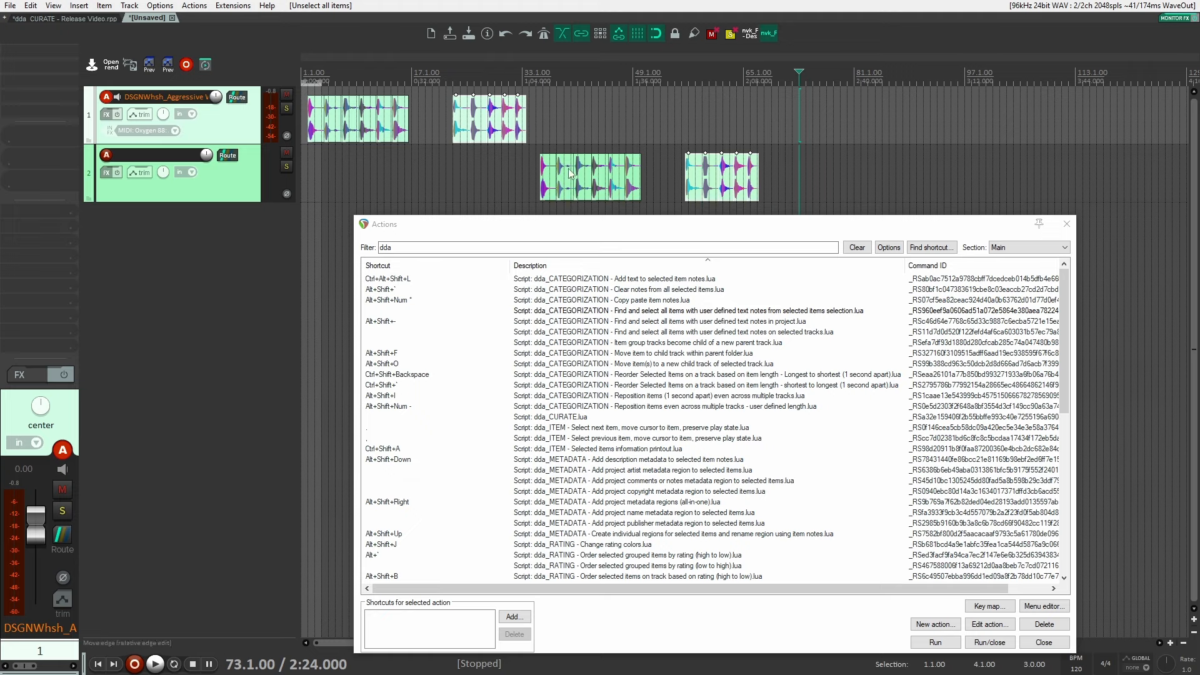
mouse_move(518, 122)
mouse_down()
mouse_move(759, 119)
mouse_move(504, 120)
mouse_up()
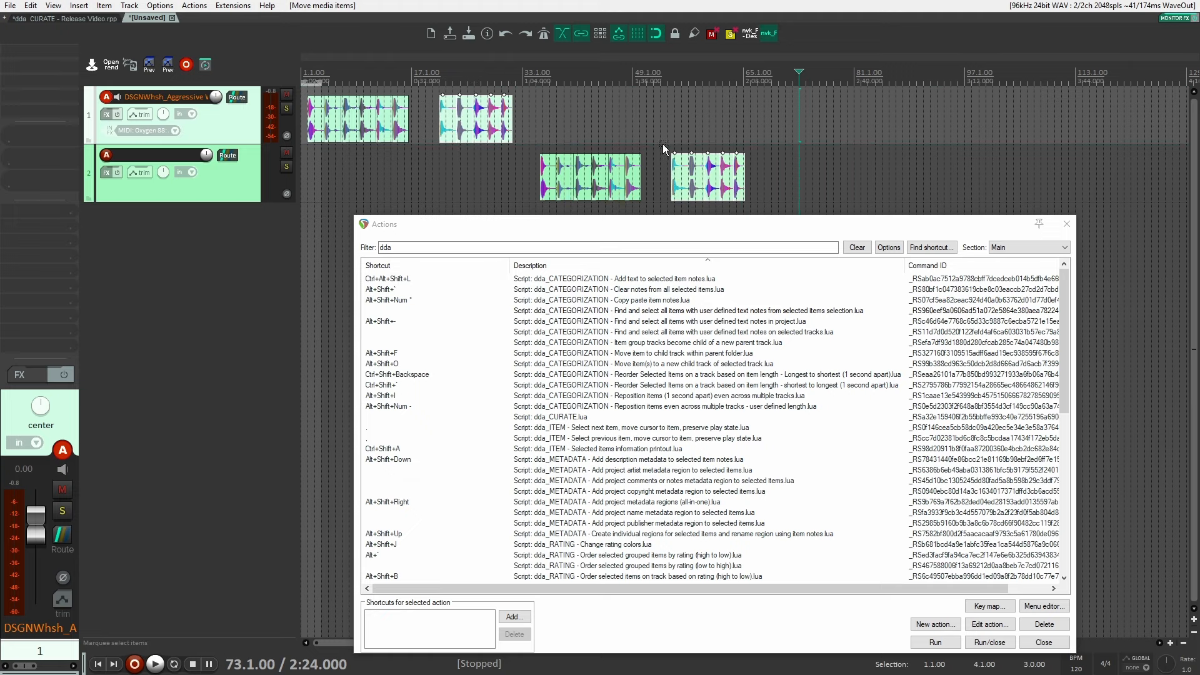
click(614, 103)
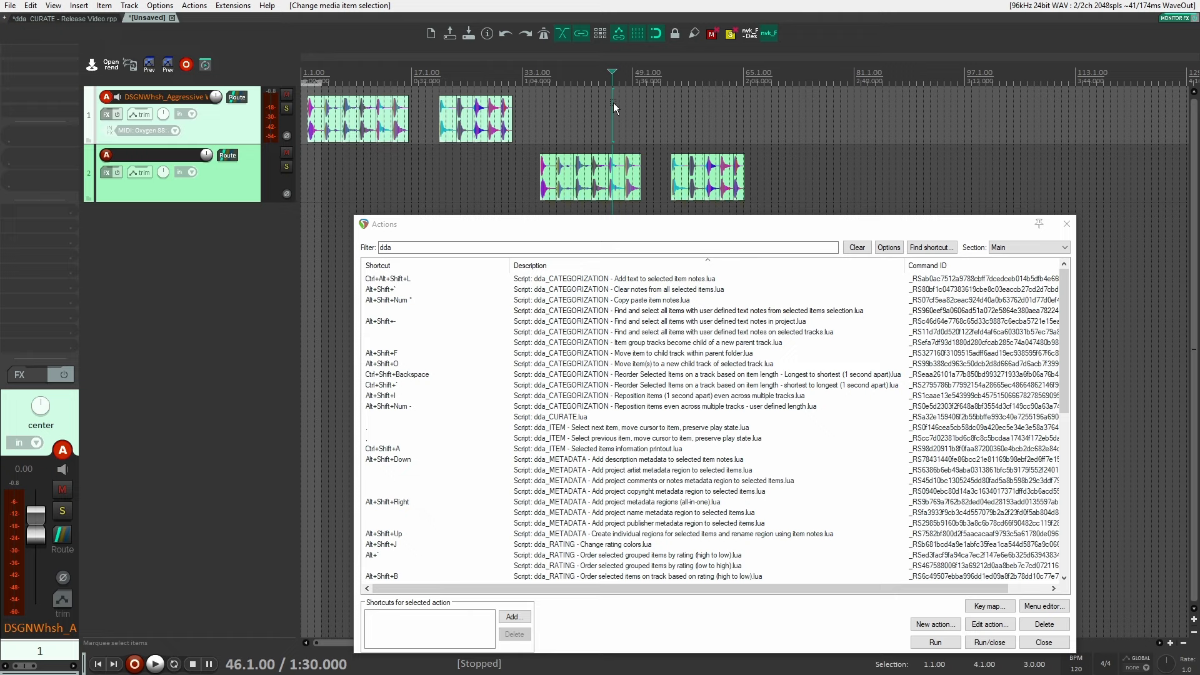
Step: Select every item in the project whose notes match "cin" with the project-wide find and select script
click(750, 323)
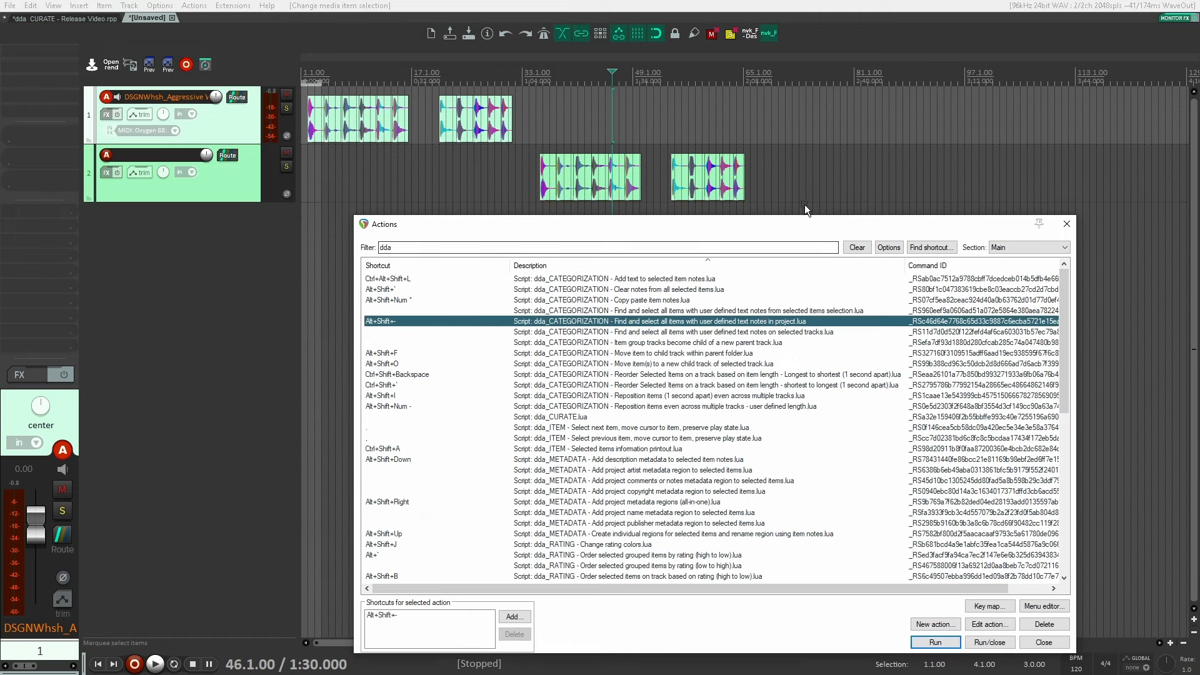
click(770, 181)
click(781, 324)
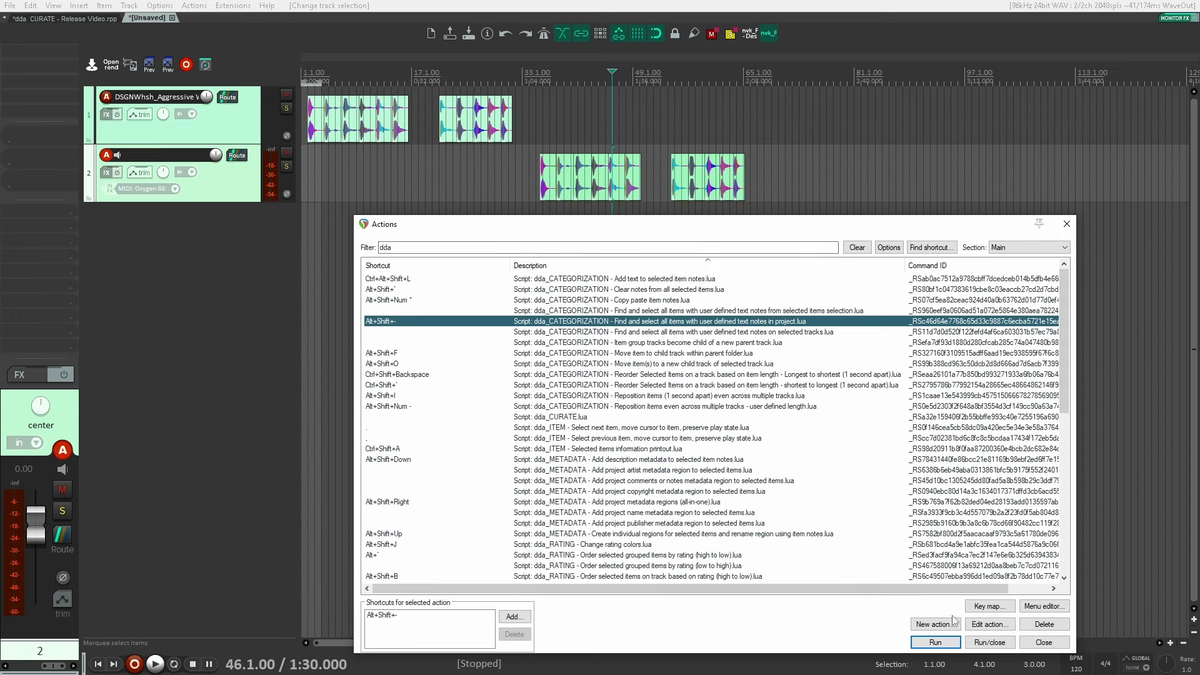
click(935, 642)
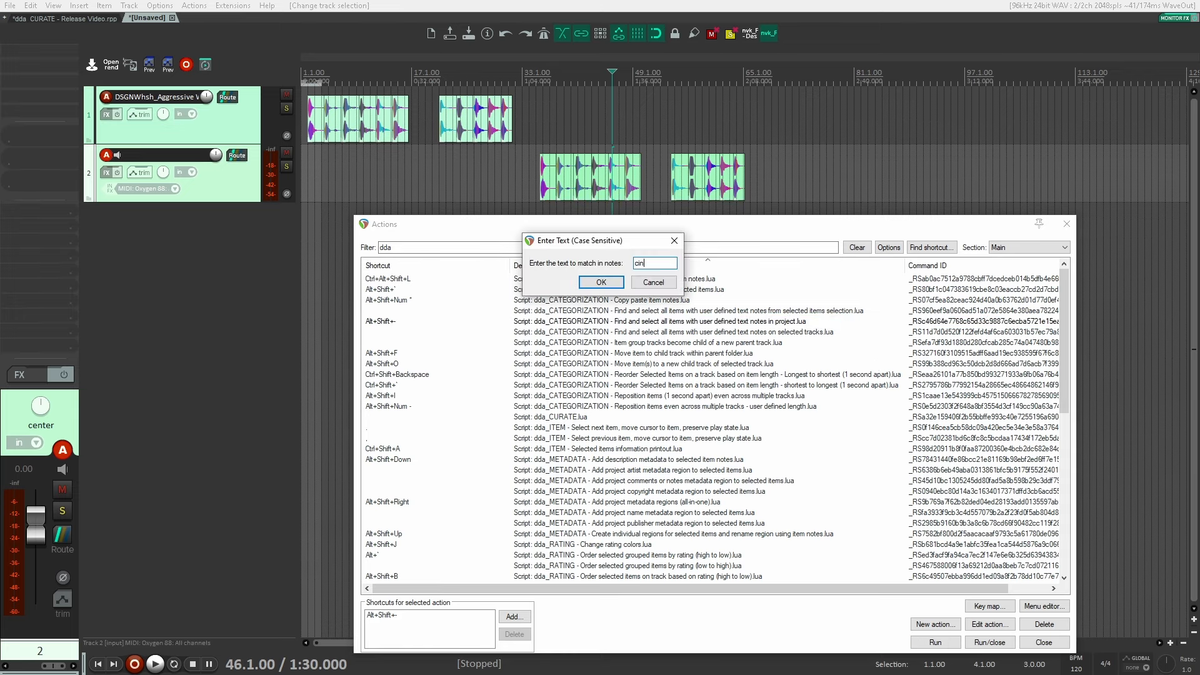
key(Return)
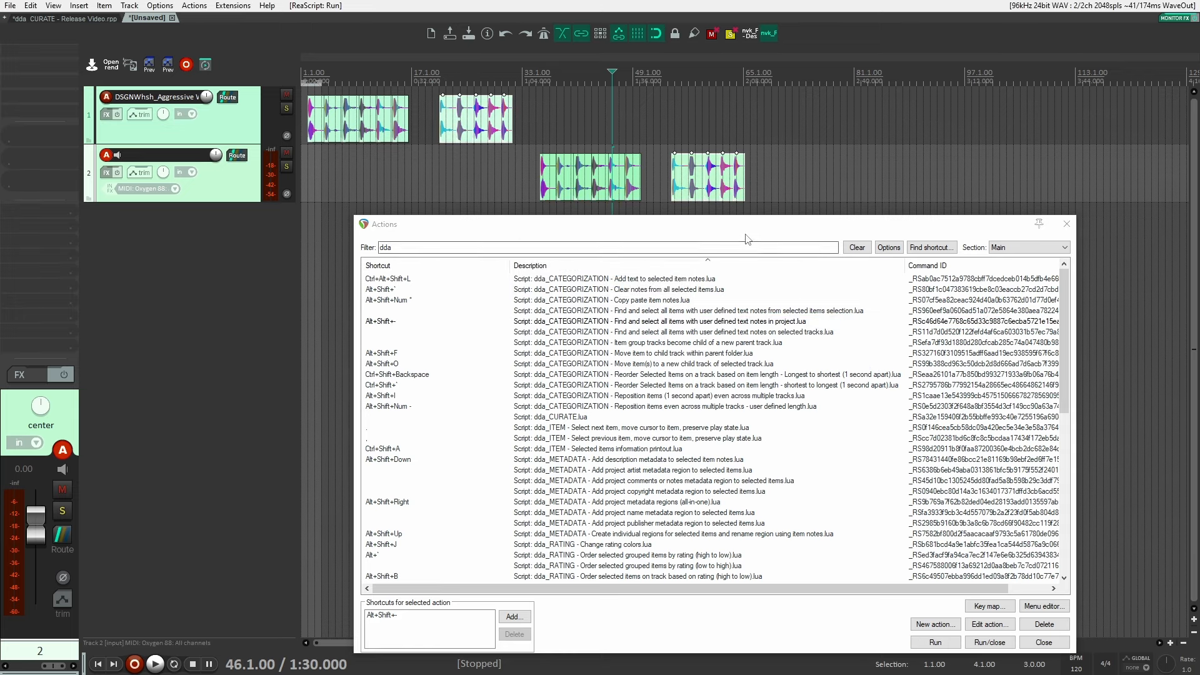
Step: Clear the item selection, select only track 2, and find its items with cinematic note text using the selected-tracks script
click(768, 332)
click(397, 153)
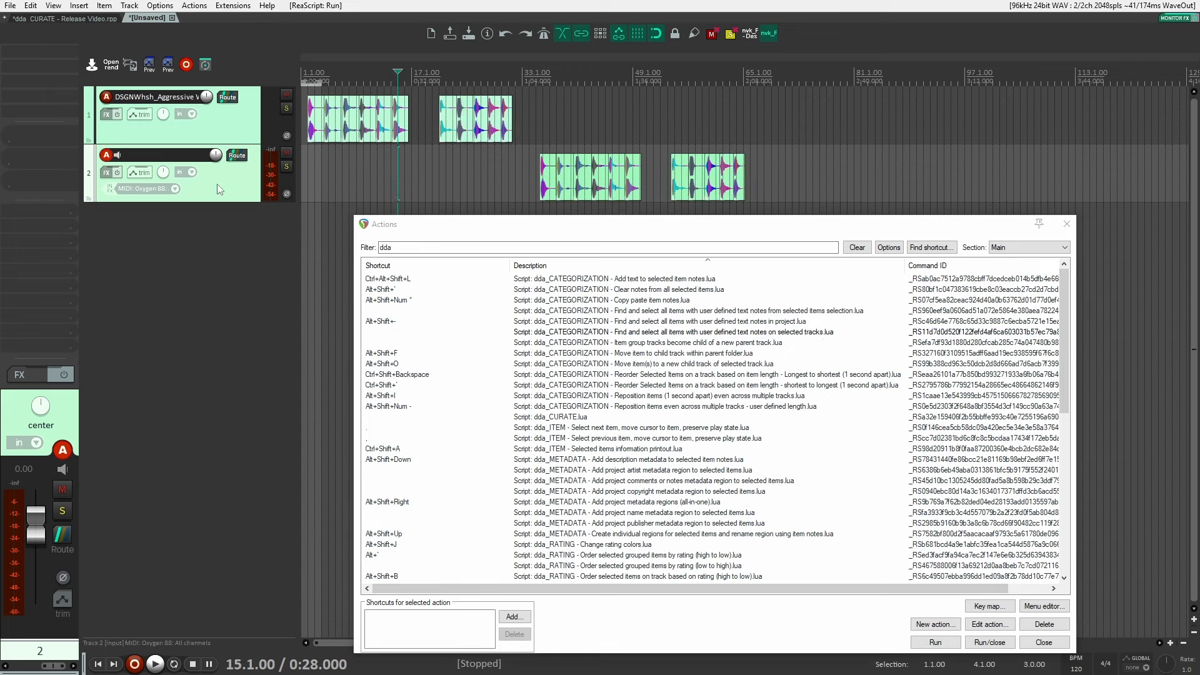
click(265, 148)
click(424, 153)
click(219, 119)
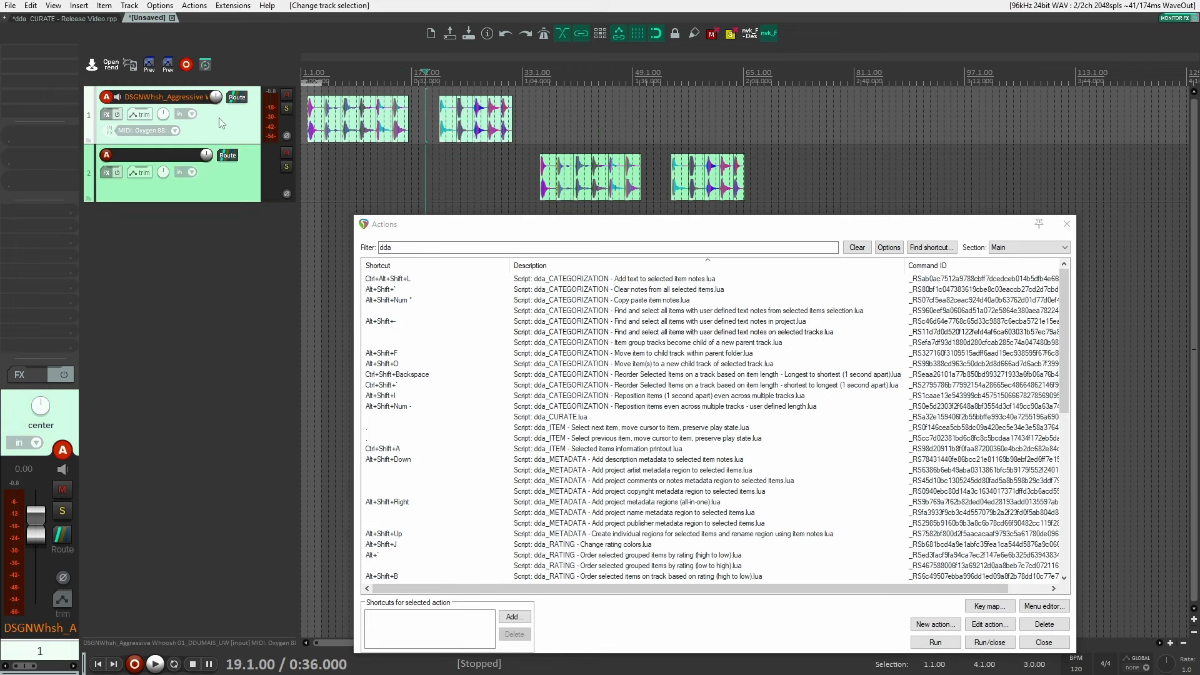
click(235, 184)
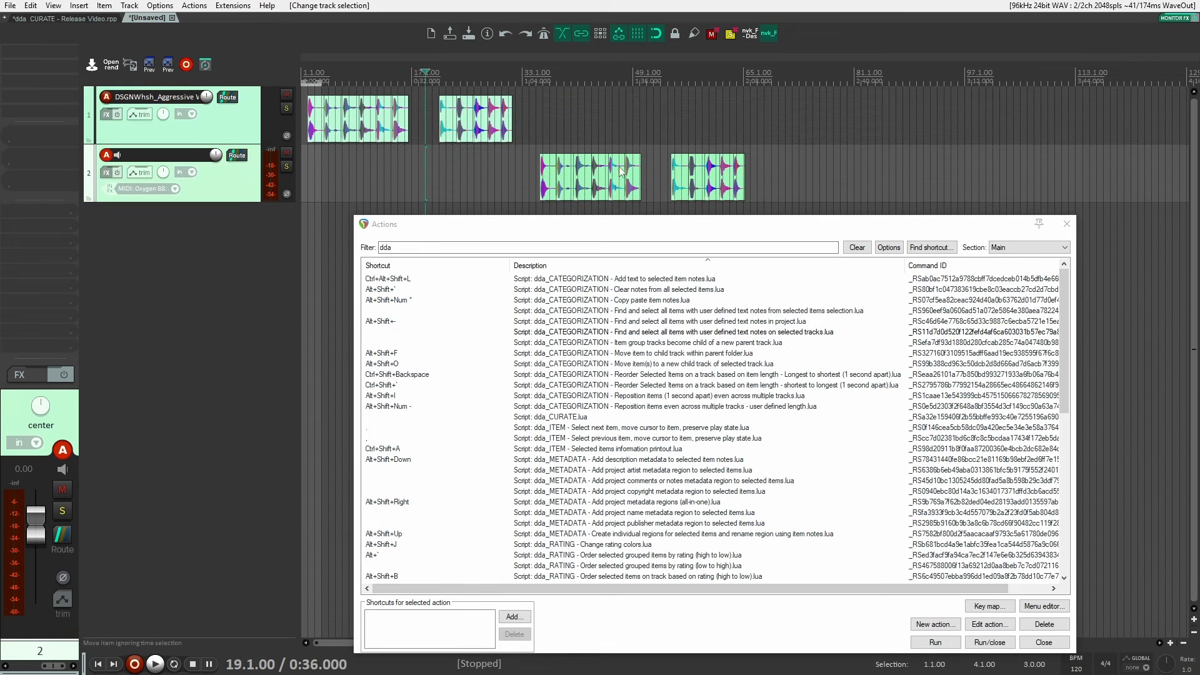
click(820, 324)
click(835, 332)
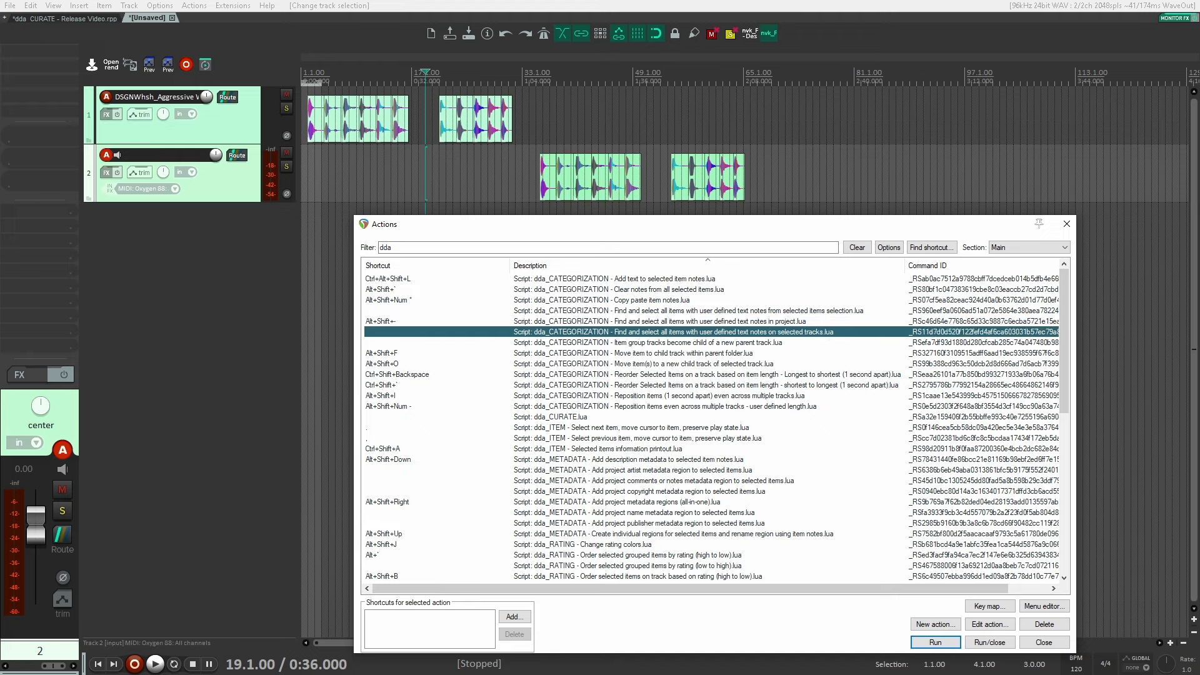
click(935, 642)
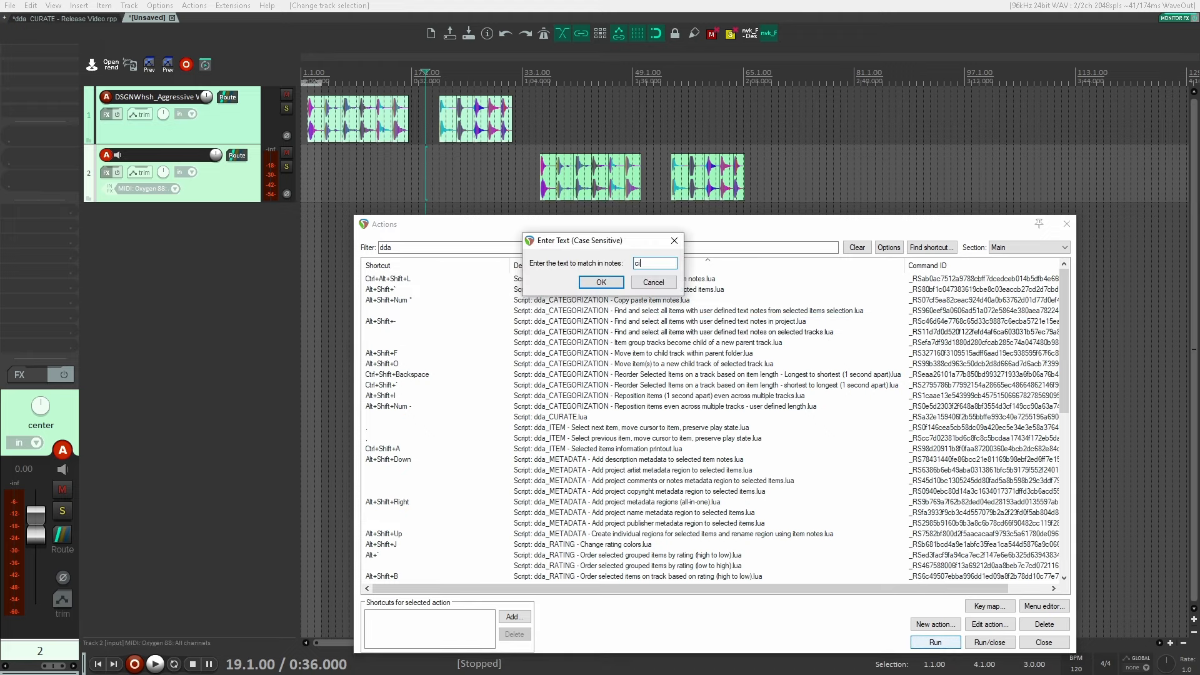
key(Return)
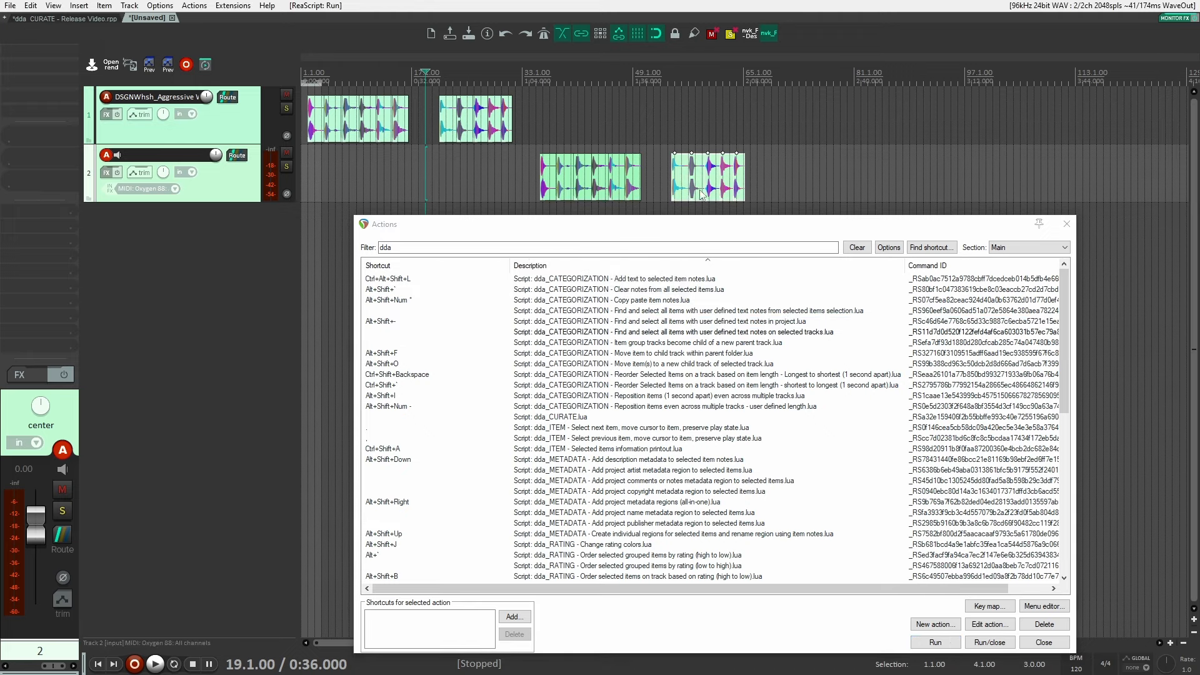
Step: Check the notes on the second track's items, reselect that track, and select its items whose notes match "cinematic"
click(593, 128)
scroll(593, 128, up, 4)
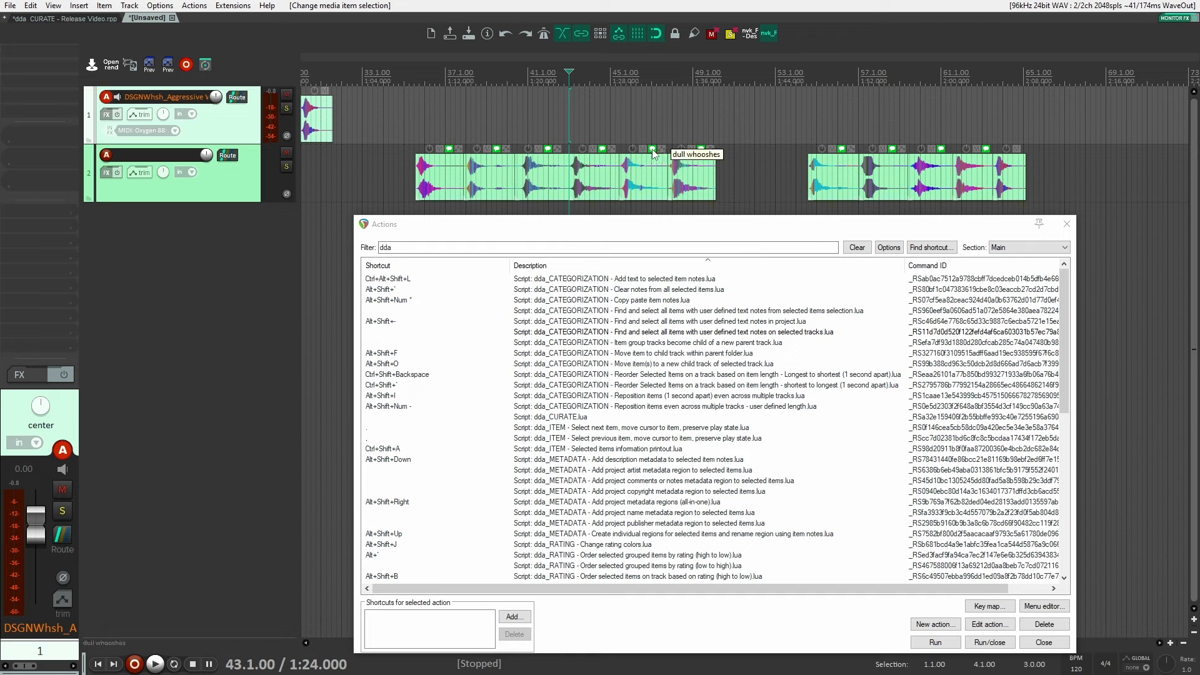
scroll(616, 161, down, 3)
click(257, 190)
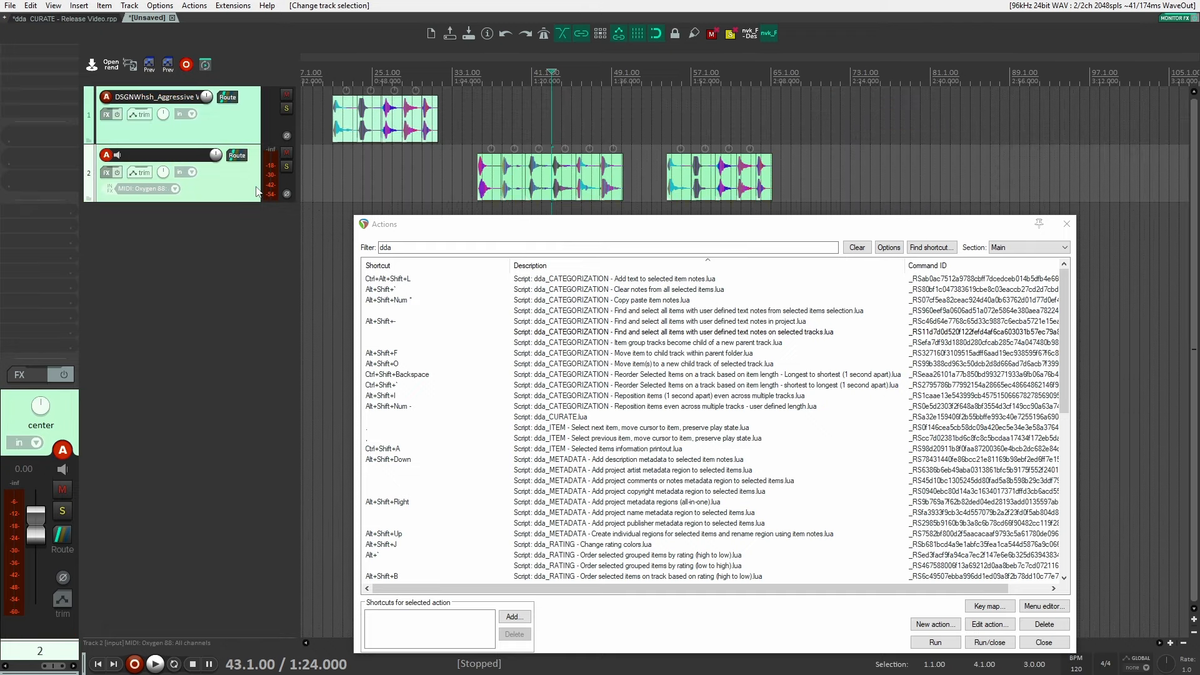
click(944, 643)
text(cinematic)
key(Return)
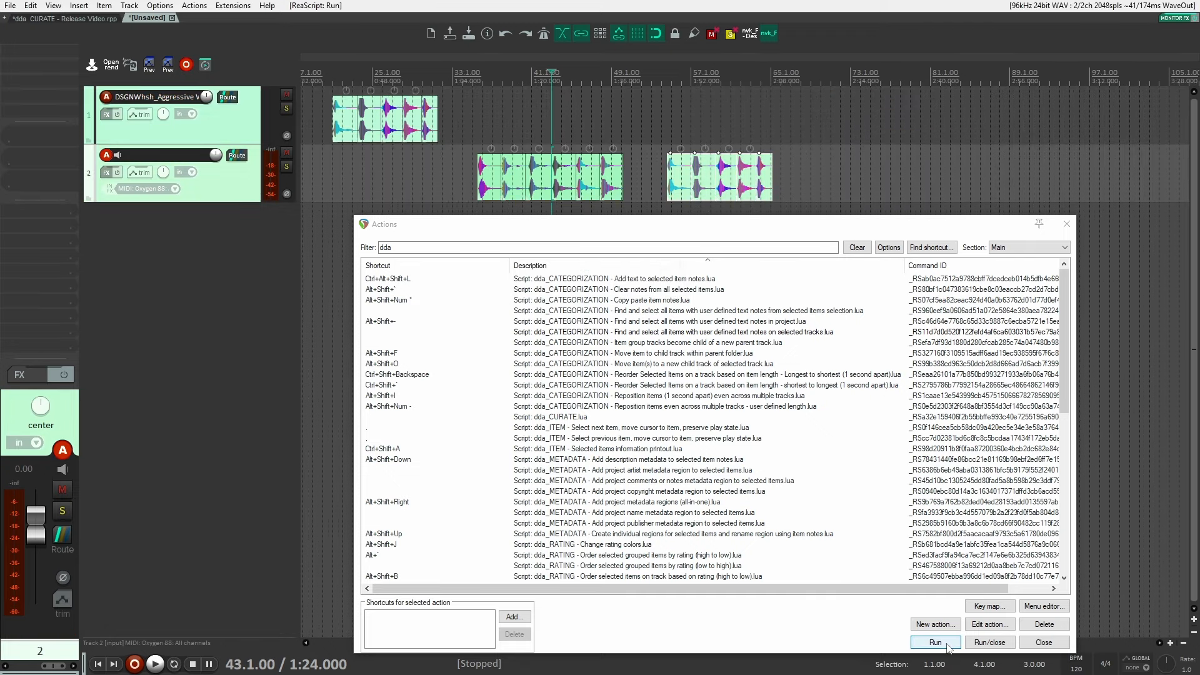
Step: Run the selected-tracks find script again to select the items on track 2 whose notes match "dull"
click(807, 331)
click(935, 642)
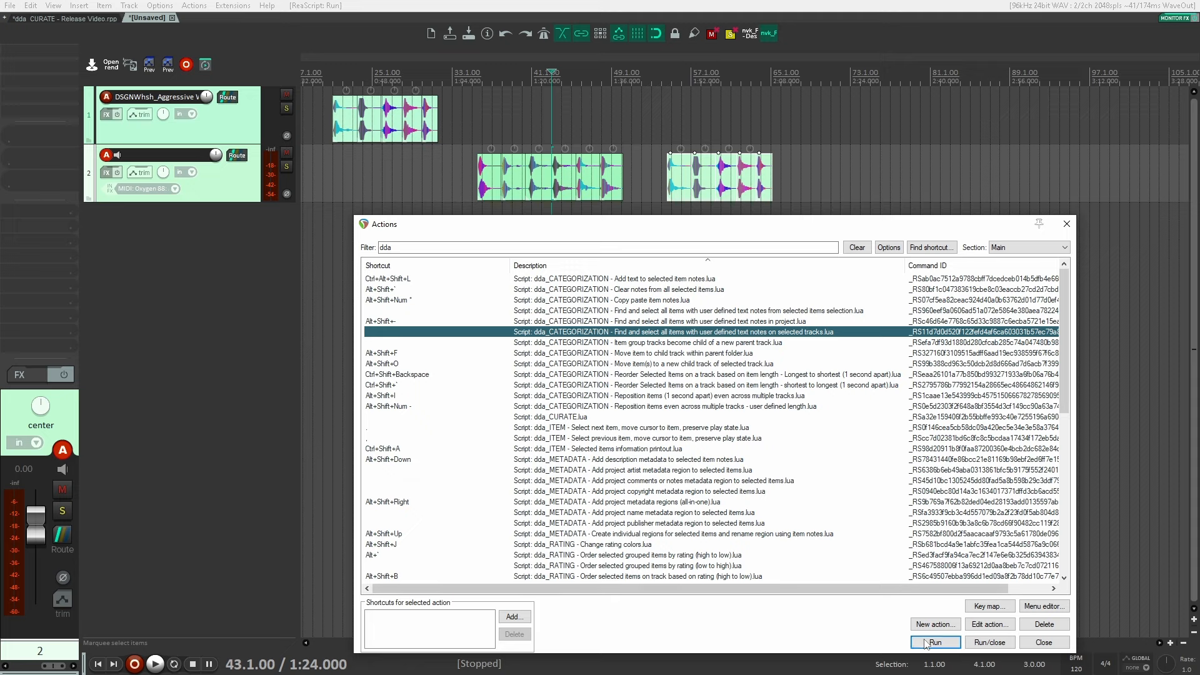
text(dull)
key(Return)
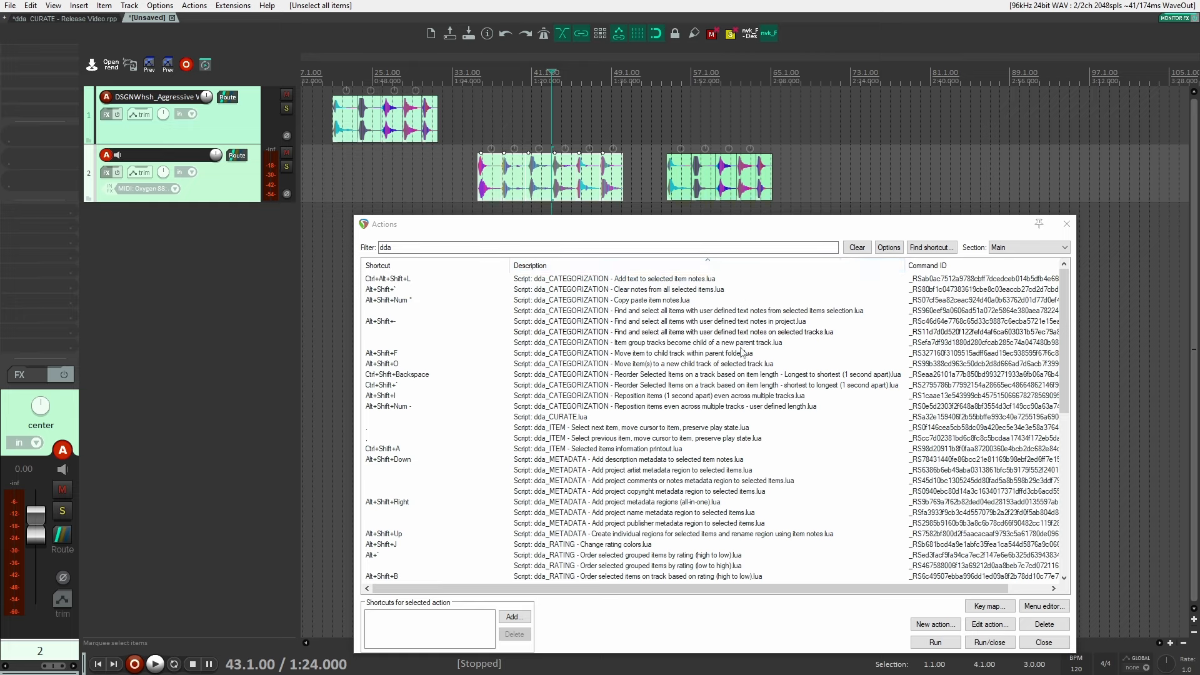
Step: Clear the item selection and move the Actions window aside to uncover the arrange view for the layered whoosh tracks
click(763, 341)
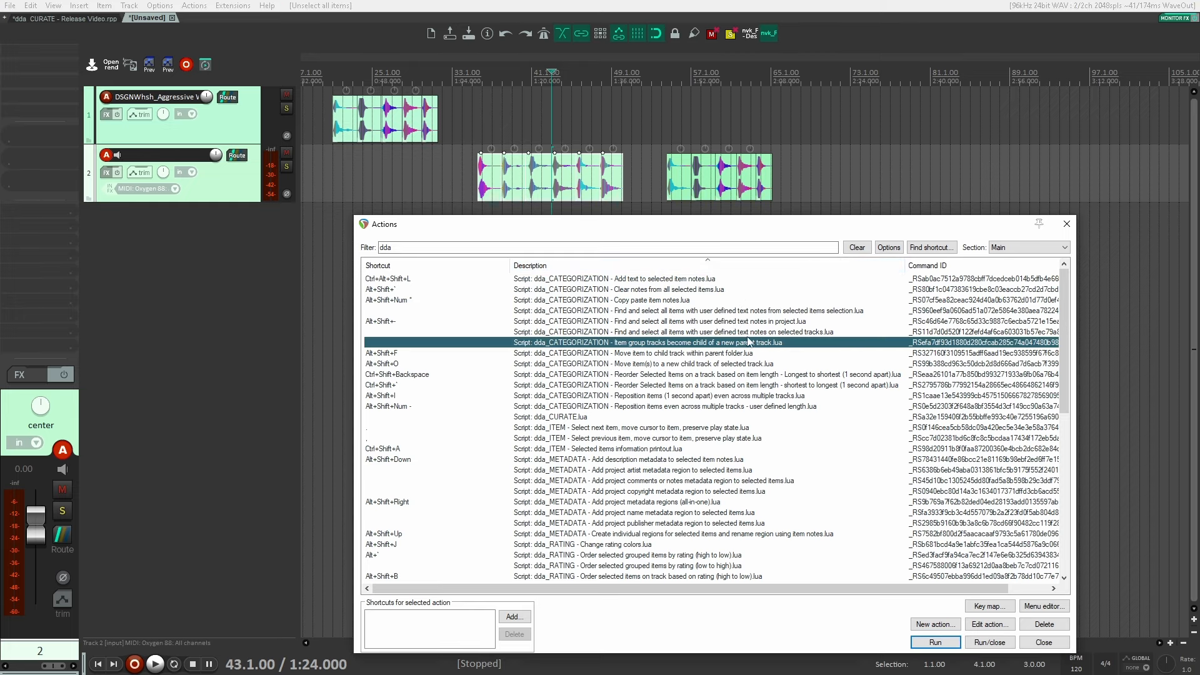
click(728, 351)
click(736, 341)
click(792, 180)
drag(975, 225, 995, 163)
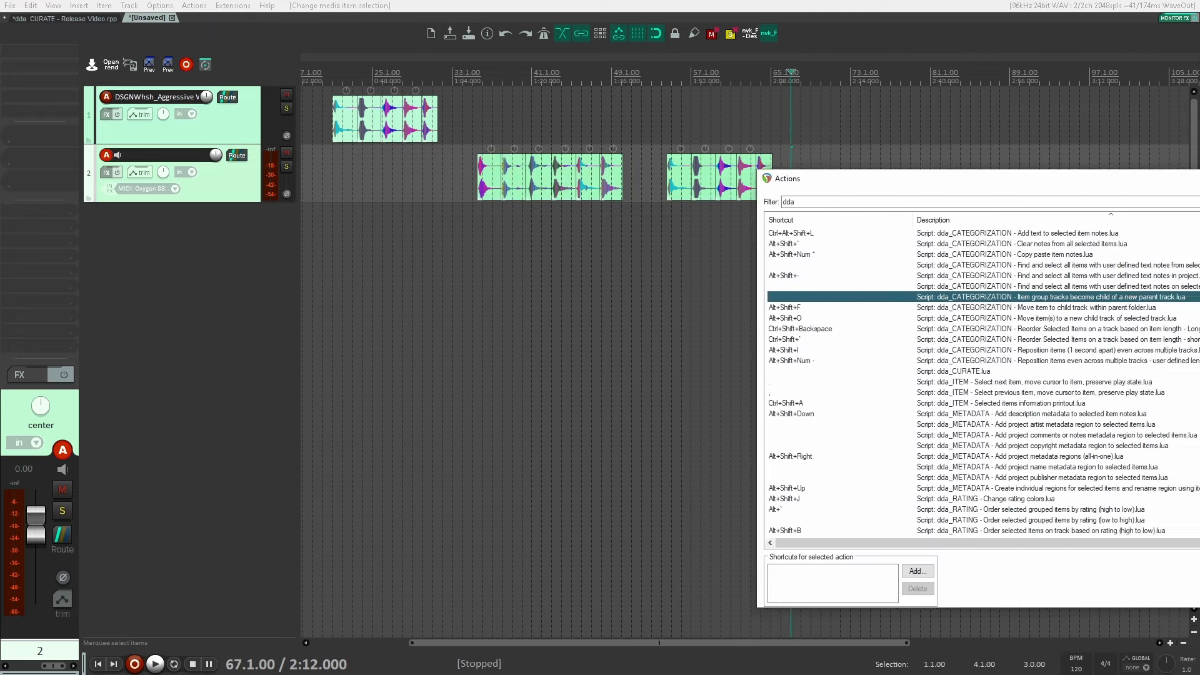
key(Escape)
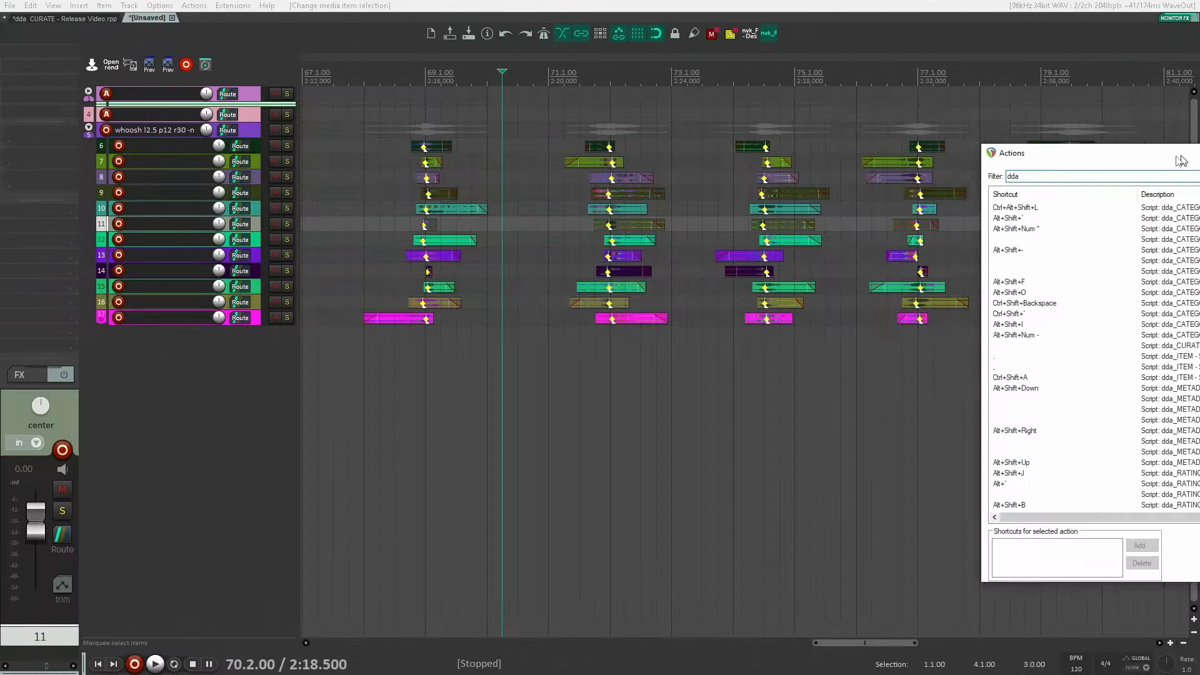
Step: Select the first layered whoosh group near bar 69 and run the "Item group tracks become child of a new parent track" script
drag(1031, 158, 1199, 136)
scroll(894, 286, left, 5)
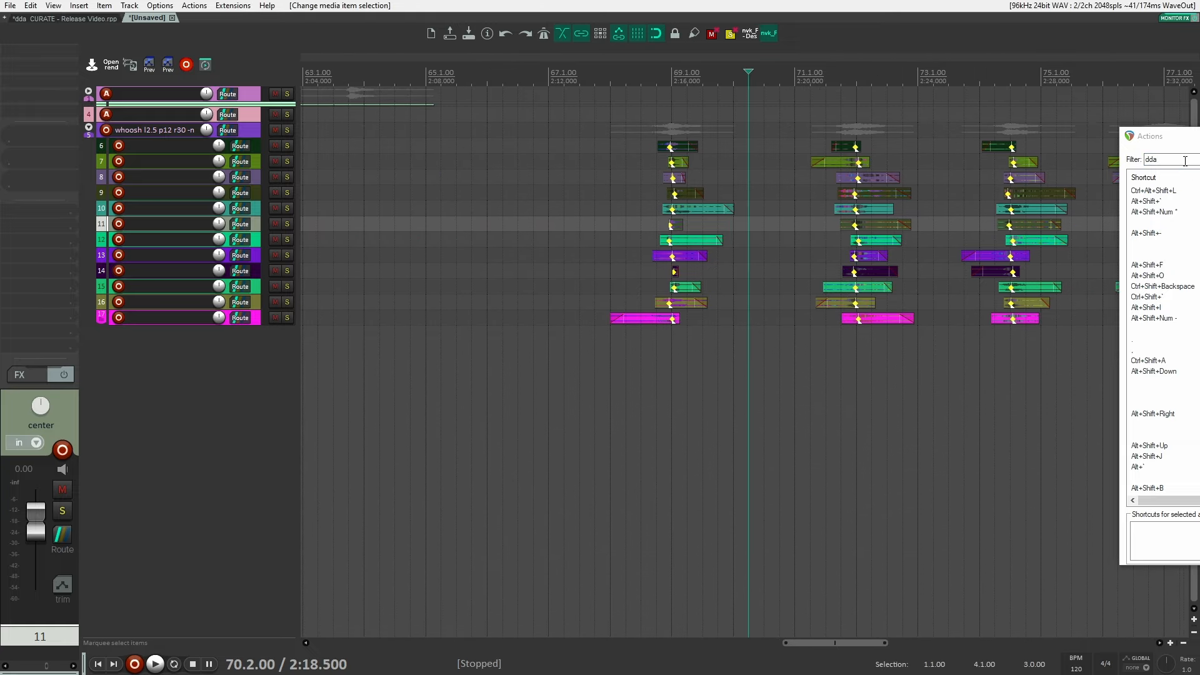
drag(1179, 146, 852, 109)
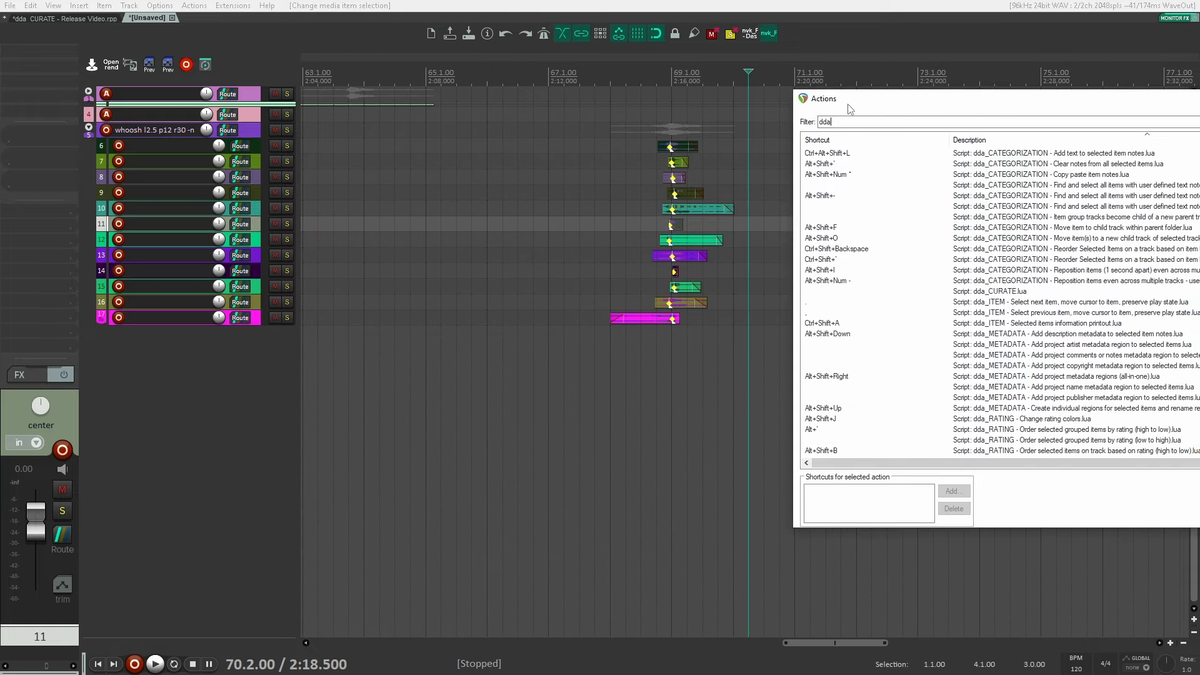
drag(601, 113, 715, 378)
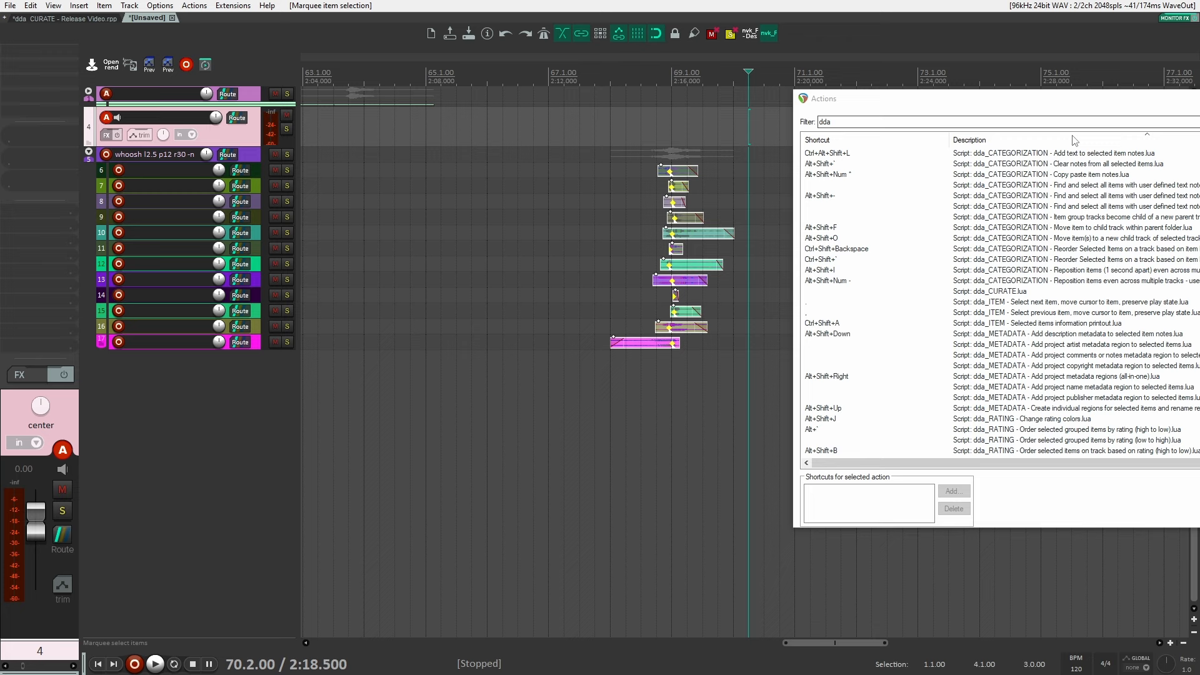
click(1077, 219)
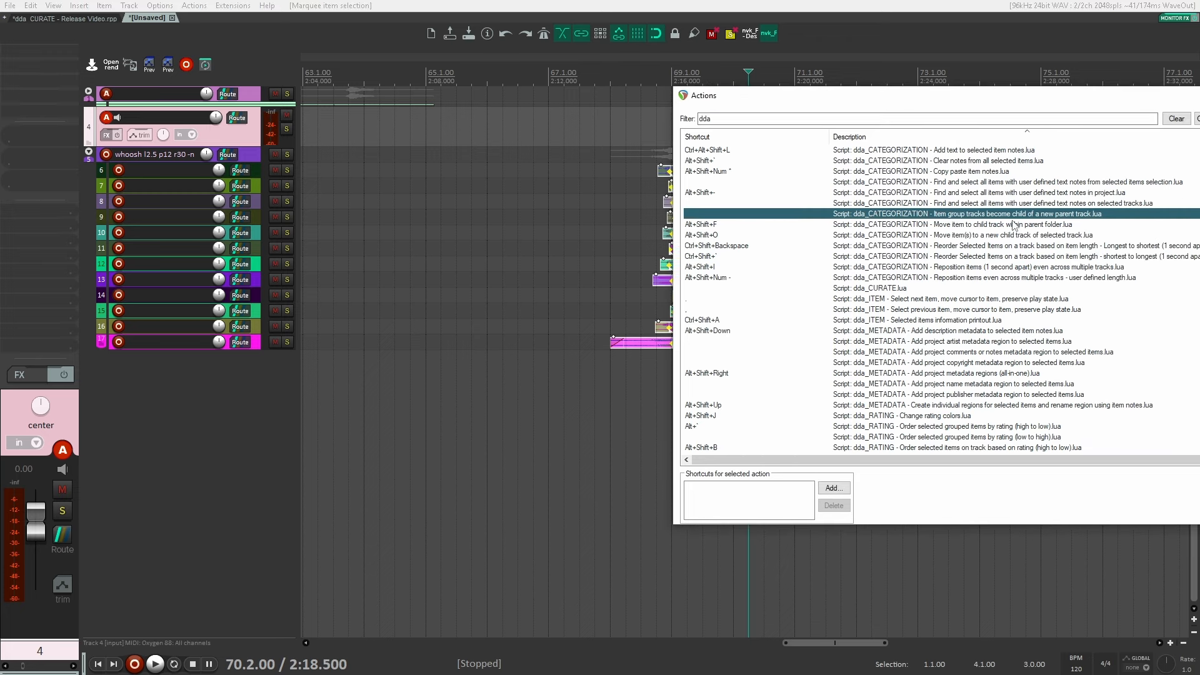
drag(1000, 96, 1190, 111)
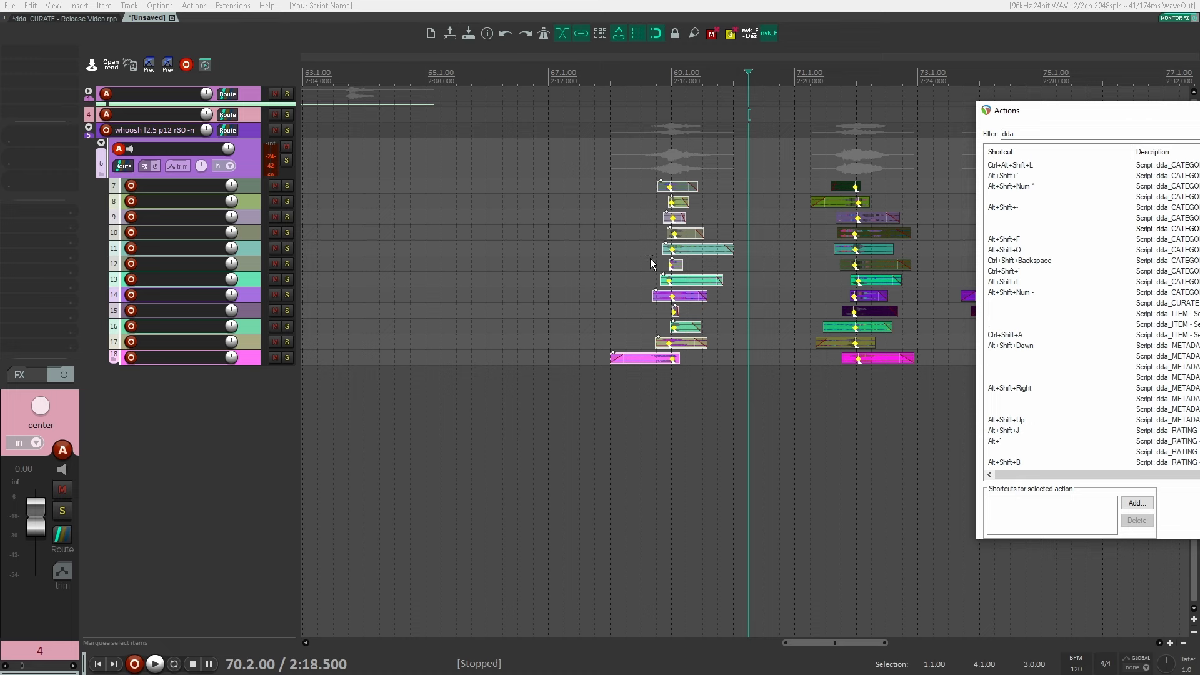
Step: Select the first group's layered items beneath the new parent track, and clear the selection again
drag(750, 186, 600, 190)
scroll(600, 190, down, 2)
click(521, 173)
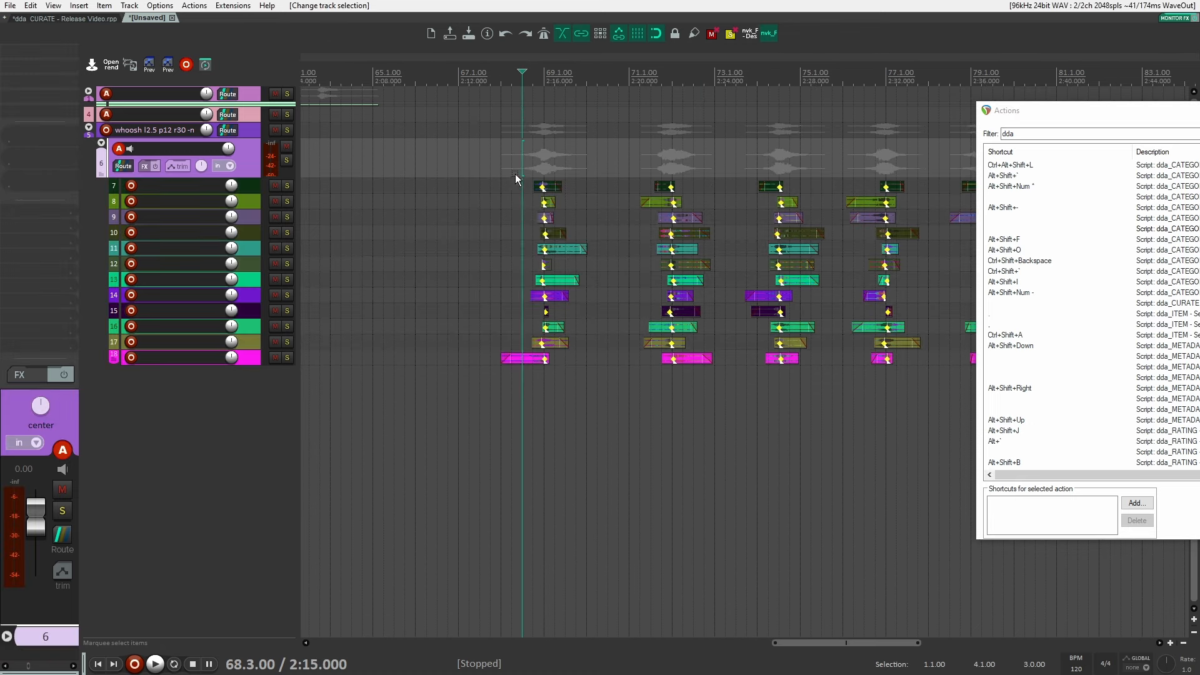
drag(477, 155, 555, 467)
click(380, 233)
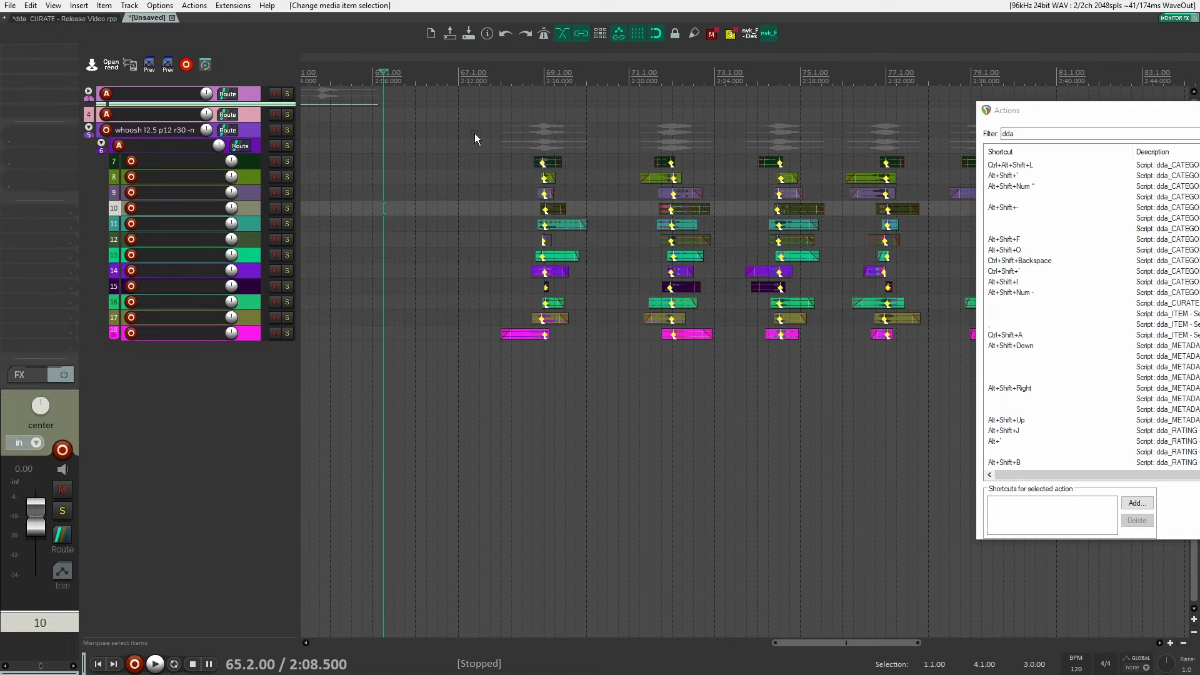
drag(476, 133, 610, 369)
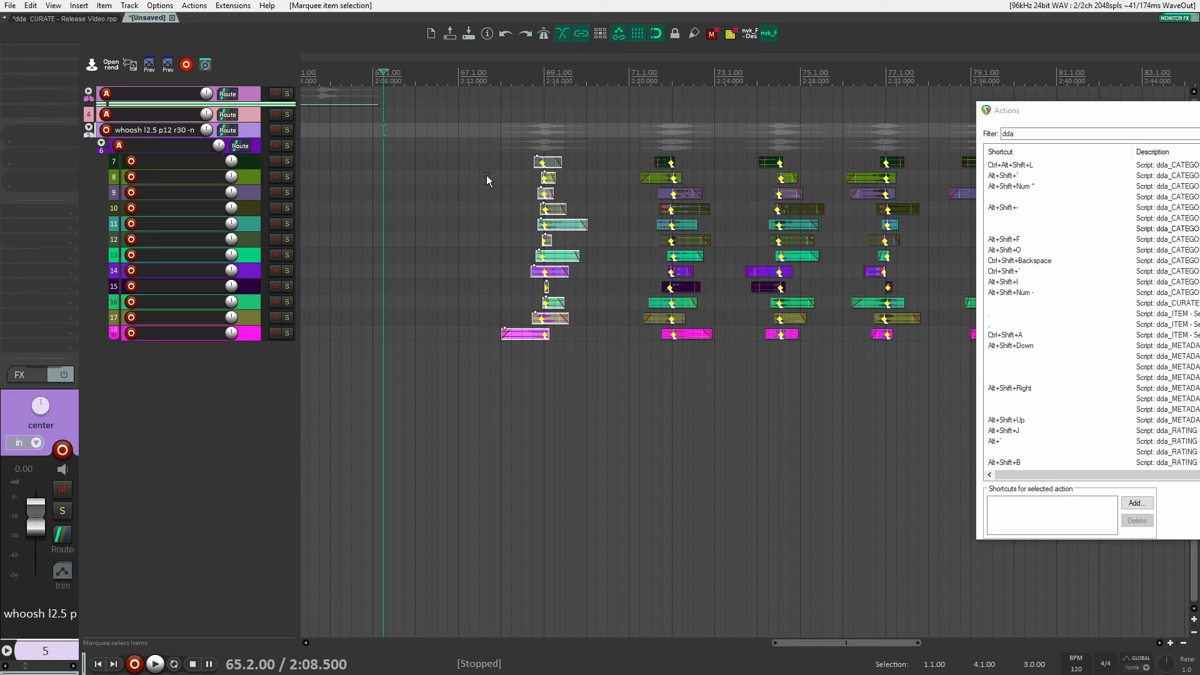
click(391, 181)
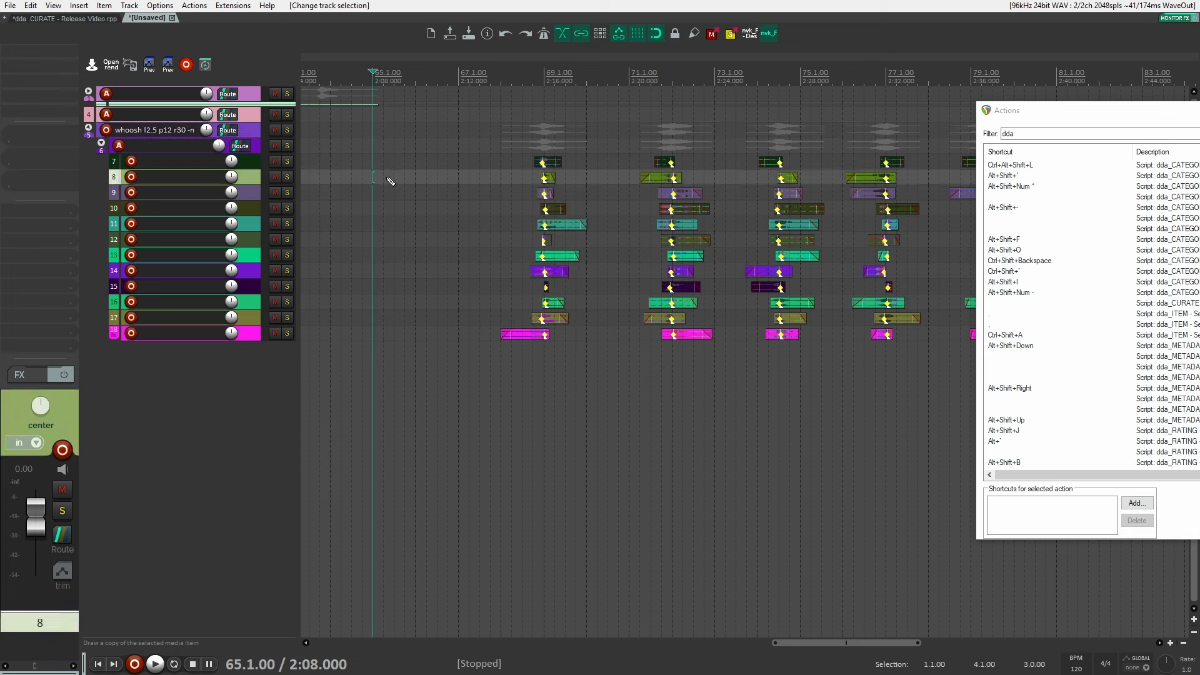
Step: Undo the item selections and the new parent track to restore the original layered whoosh tracks
key(.)
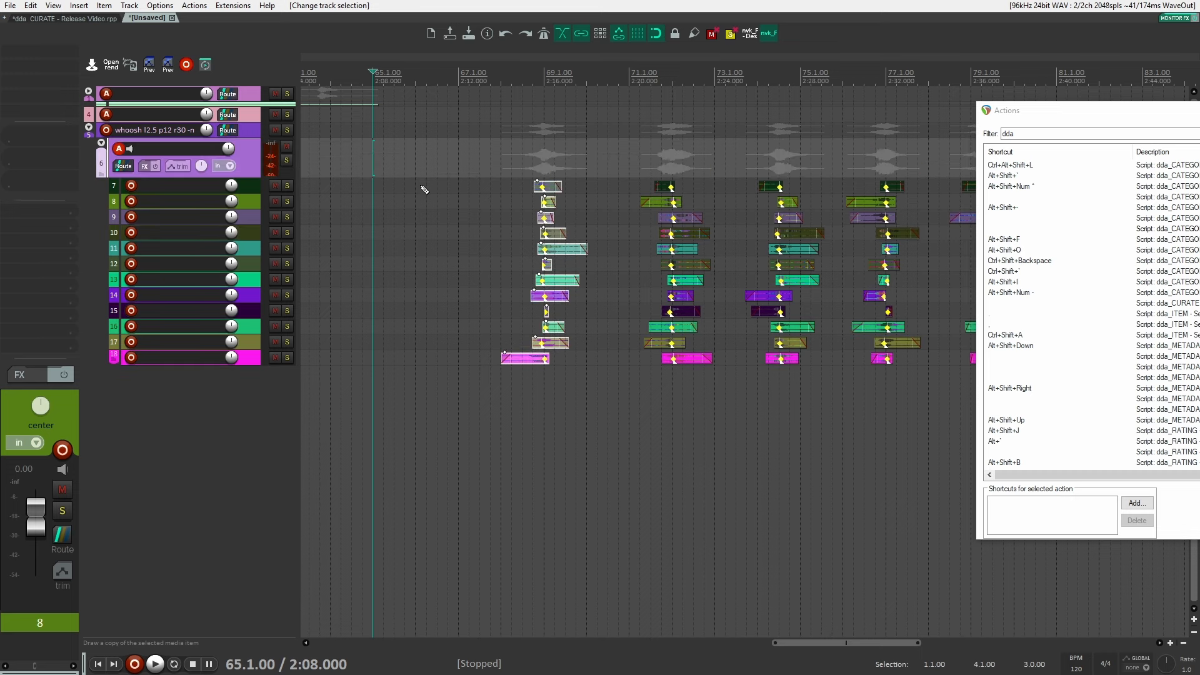
key(ctrl+z)
key(ctrl+z)
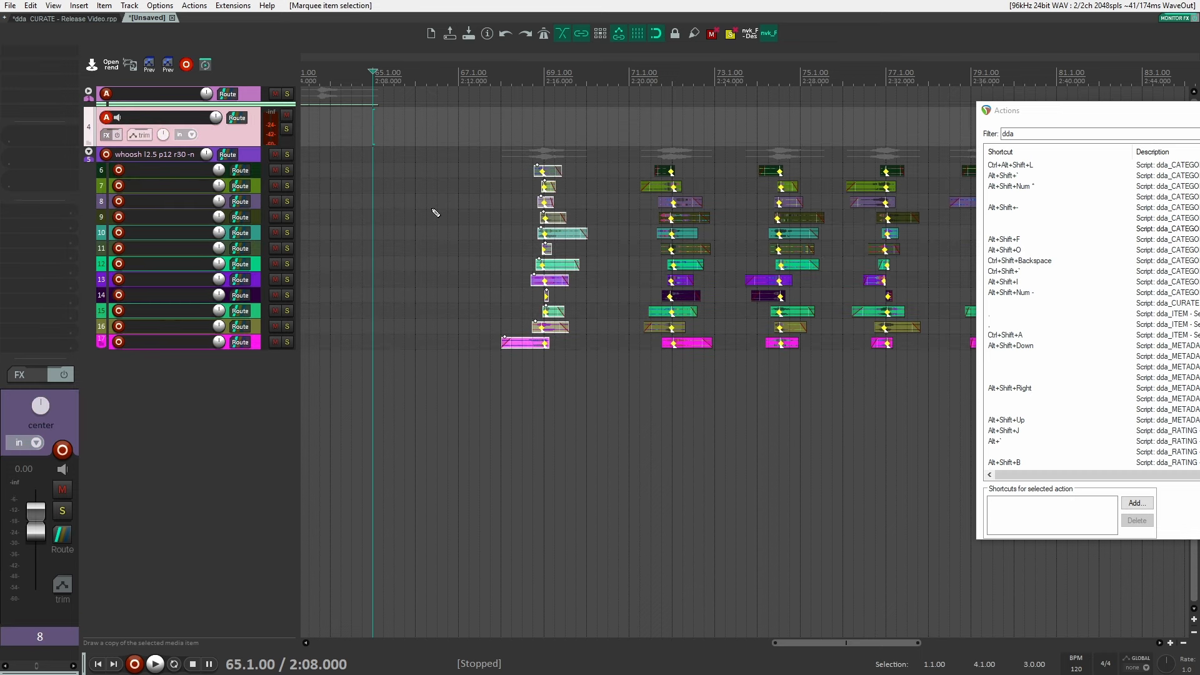
key(ctrl+z)
key(ctrl+z)
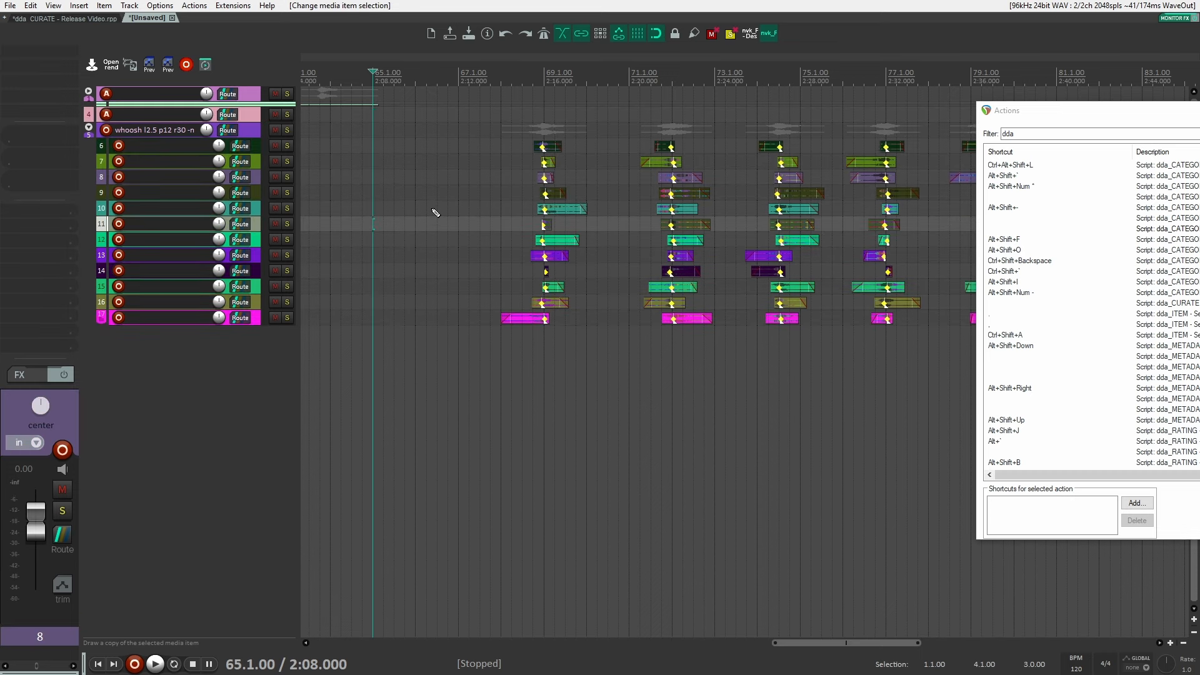
key(ctrl+z)
key(ctrl+z)
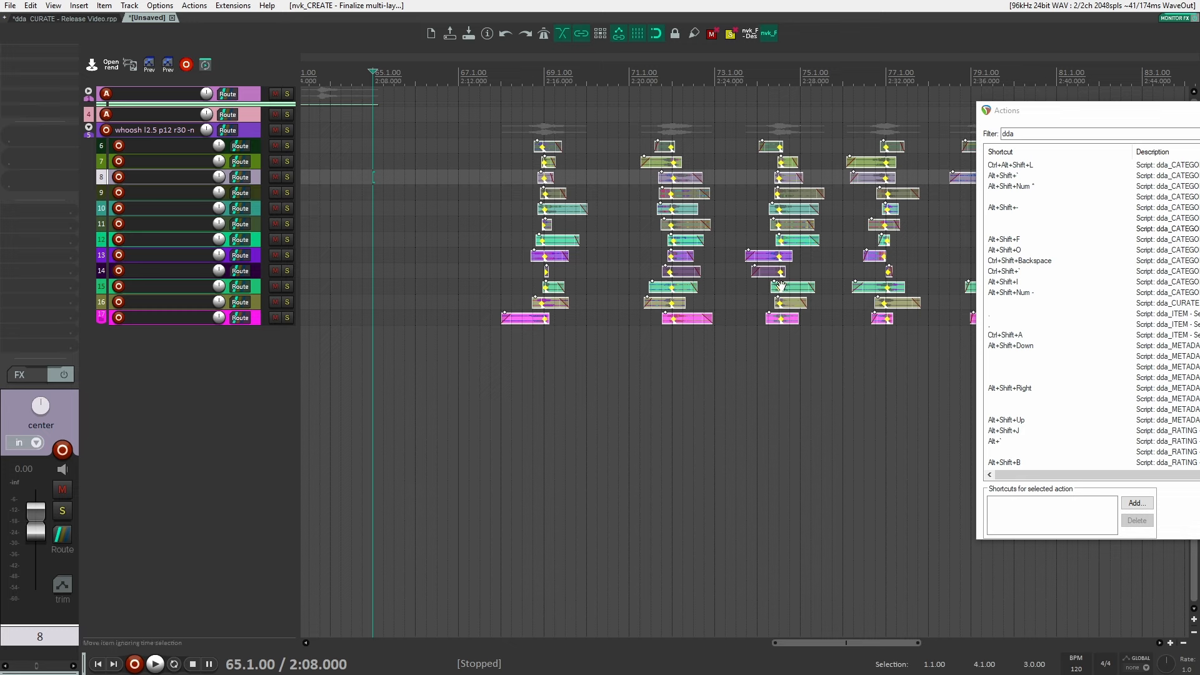
key(ctrl+z)
drag(830, 276, 797, 271)
key(ctrl+z)
key(ctrl+z)
key(ctrl+shift+z)
Step: Reselect the layered items near bar 69 and put their tracks under a new parent with the item group tracks script, leaving it unnamed
drag(601, 112, 700, 343)
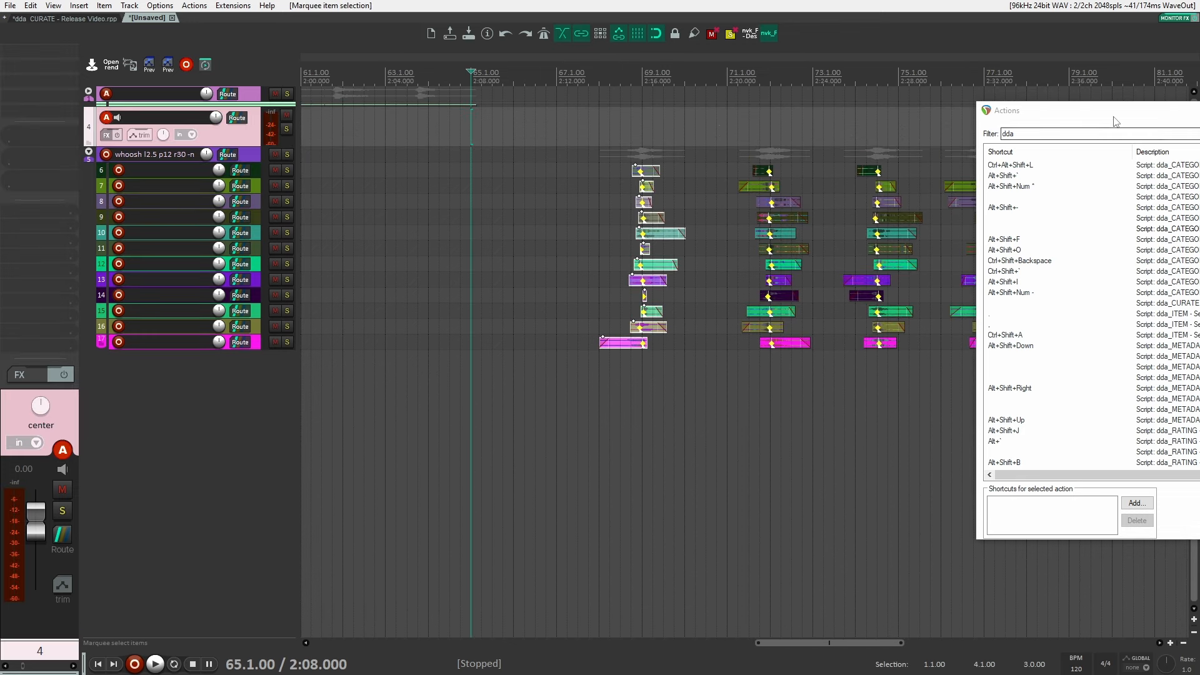
drag(1114, 116, 812, 126)
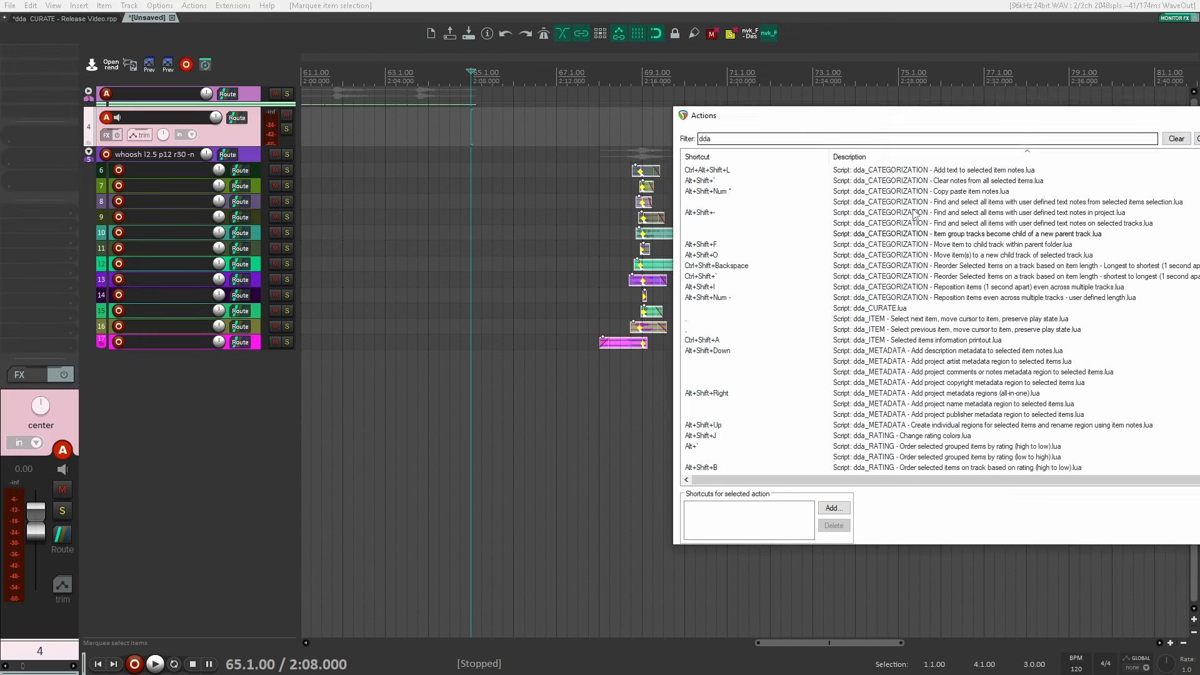
click(963, 235)
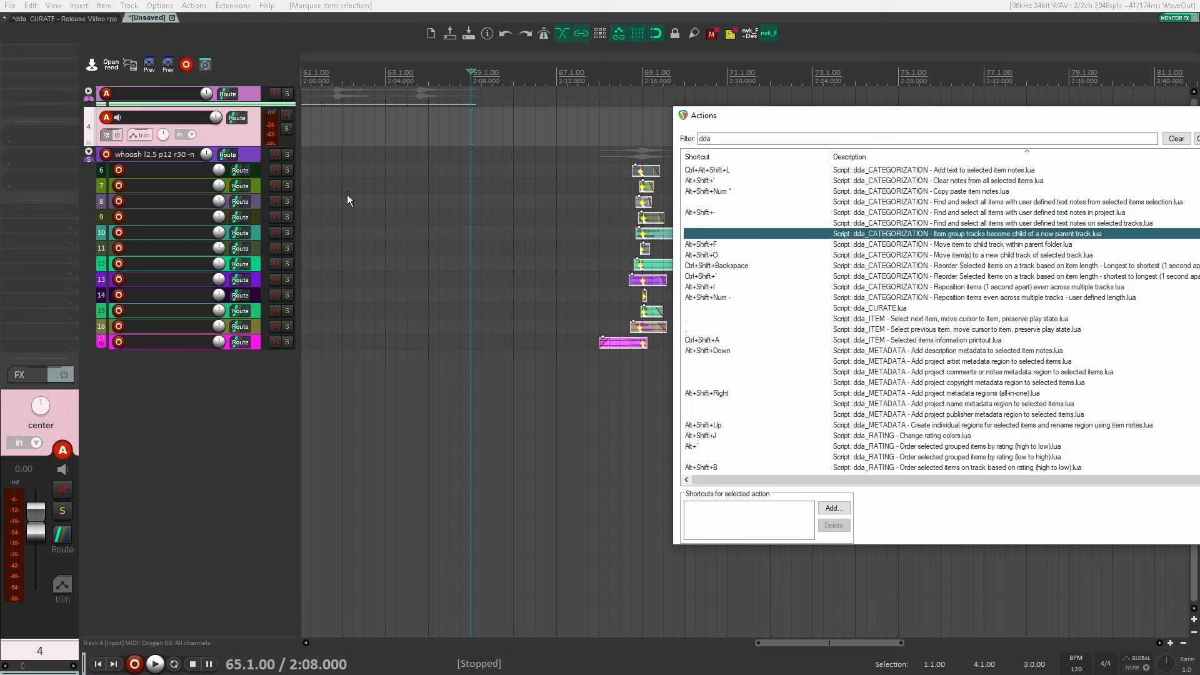
key(Return)
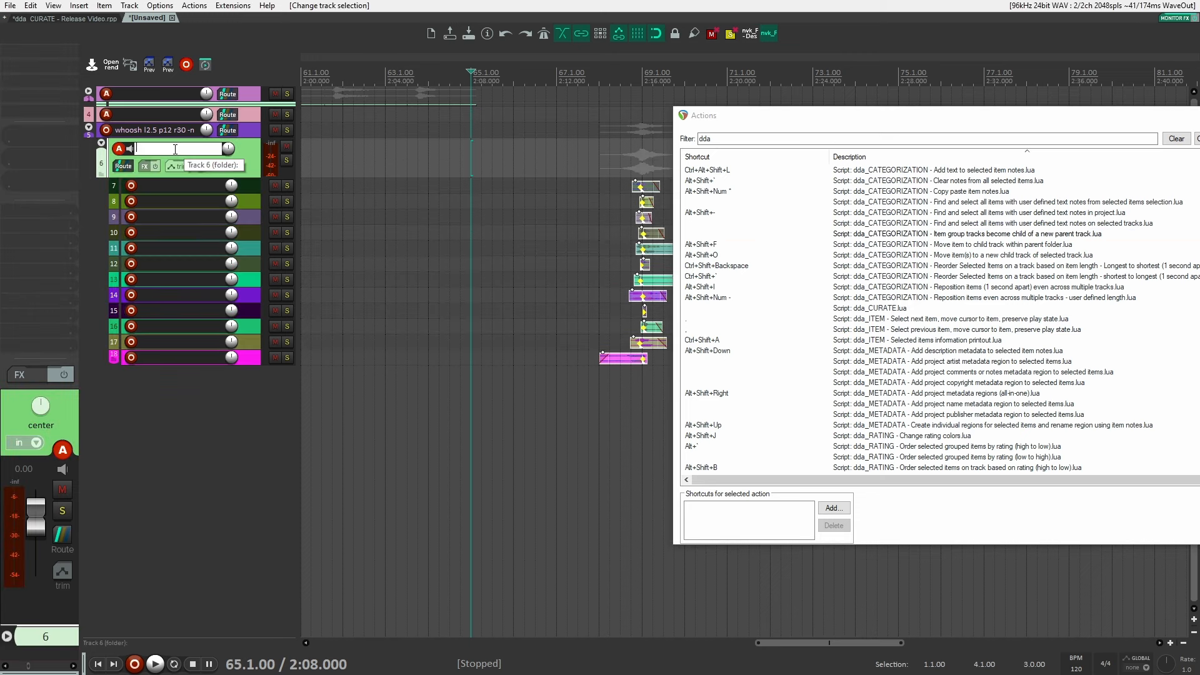
click(448, 162)
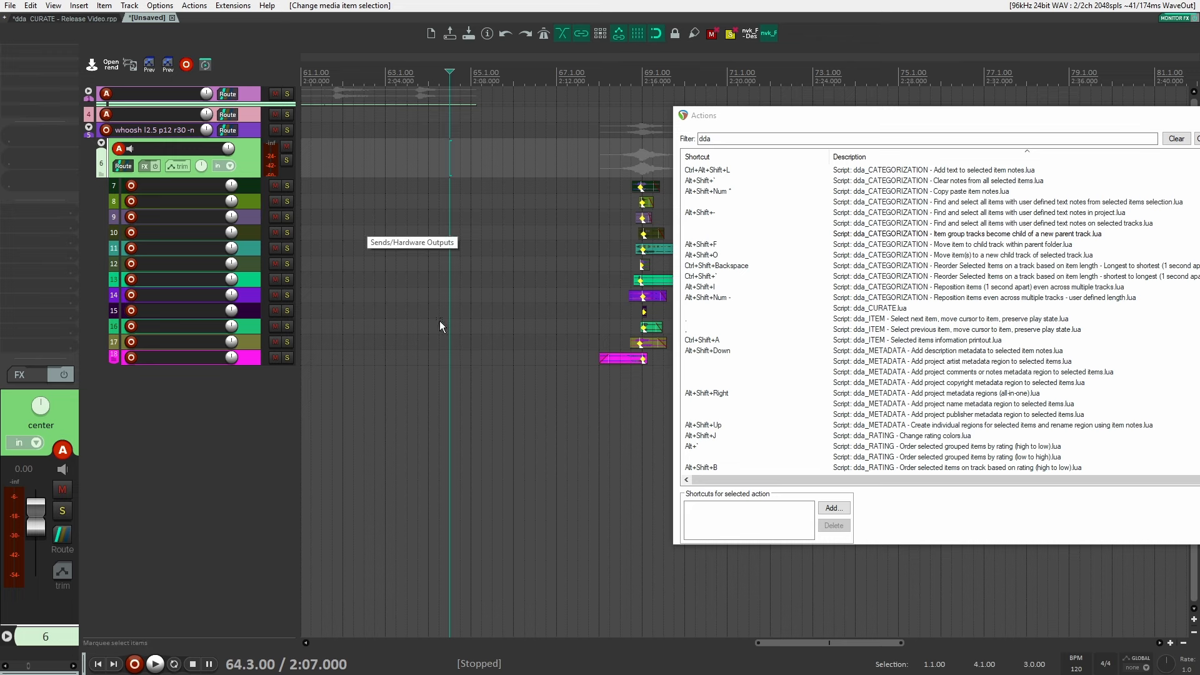
Step: Move the first group's layered items to about bar 65 on new tracks below the whoosh folder, and deselect them
scroll(435, 328, right, 2)
scroll(436, 328, down, 2)
scroll(467, 204, down, 1)
drag(455, 166, 549, 403)
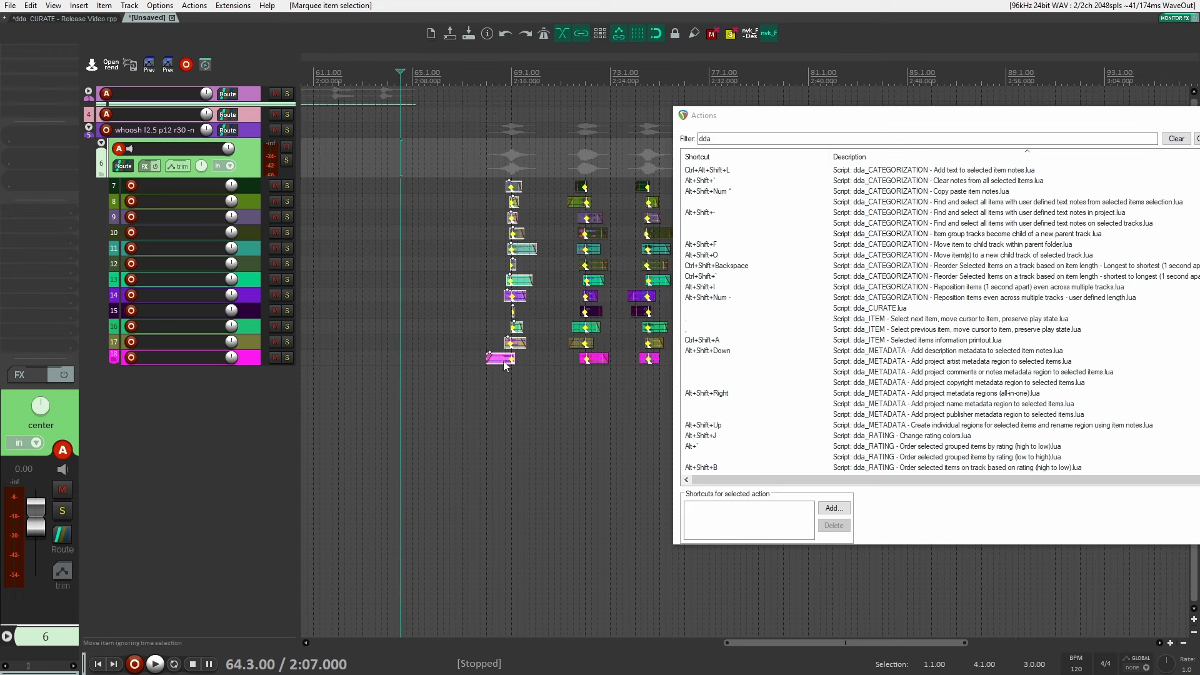
drag(503, 360, 423, 512)
drag(460, 228, 436, 418)
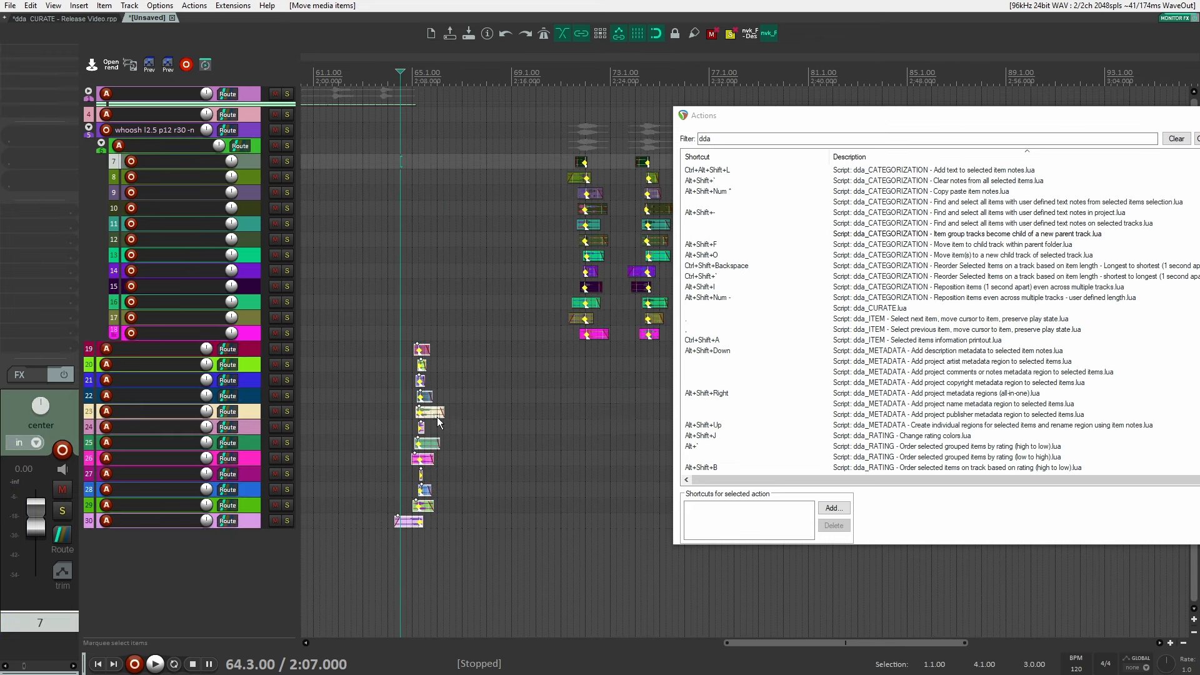
click(365, 380)
click(320, 365)
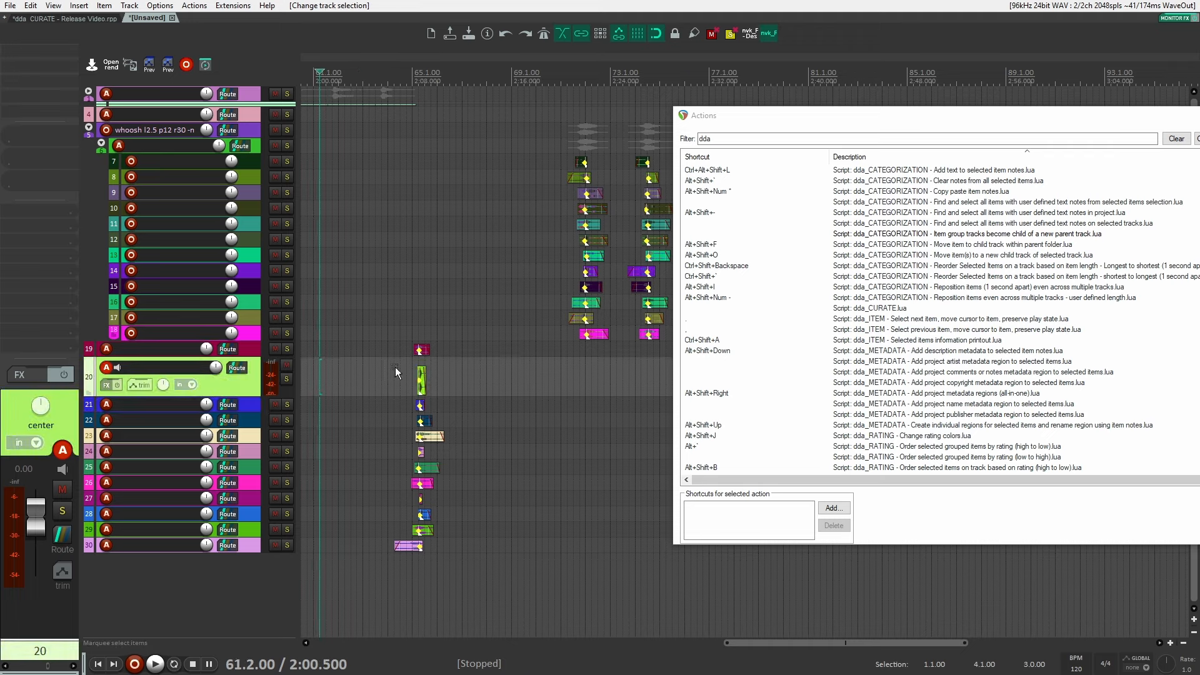
Step: Select the layered items near bar 65, put their tracks under a new parent with the item group tracks script, and collapse that parent
drag(322, 338, 430, 415)
click(452, 467)
drag(373, 313, 443, 604)
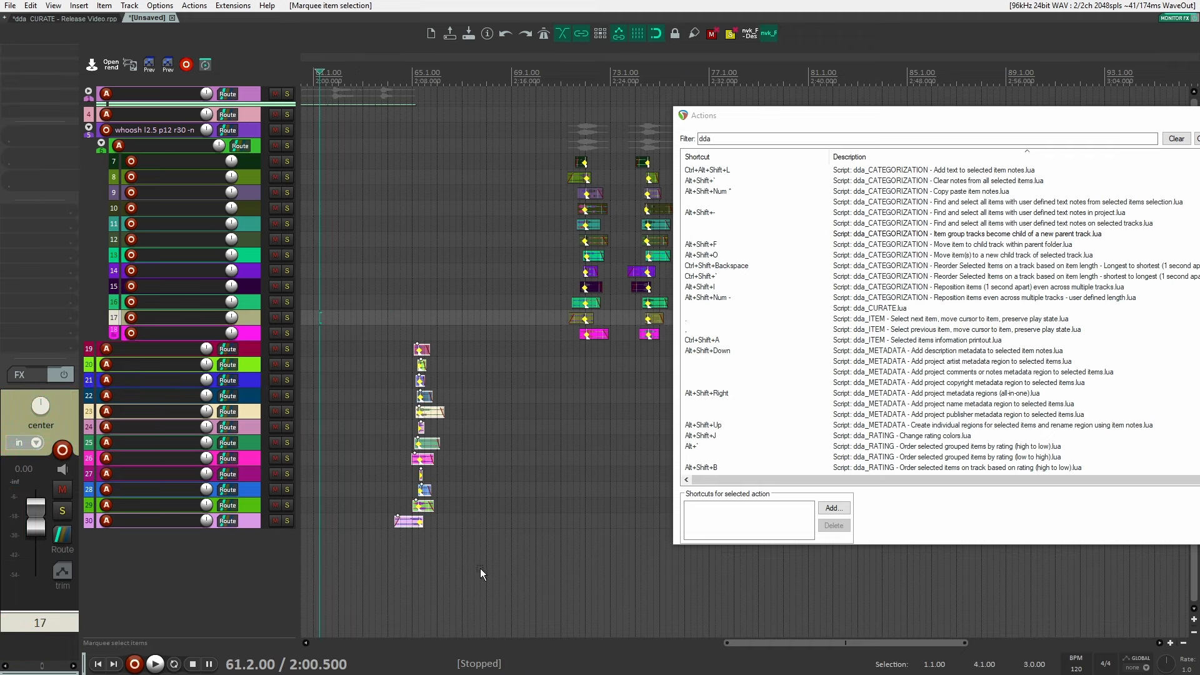
click(1049, 236)
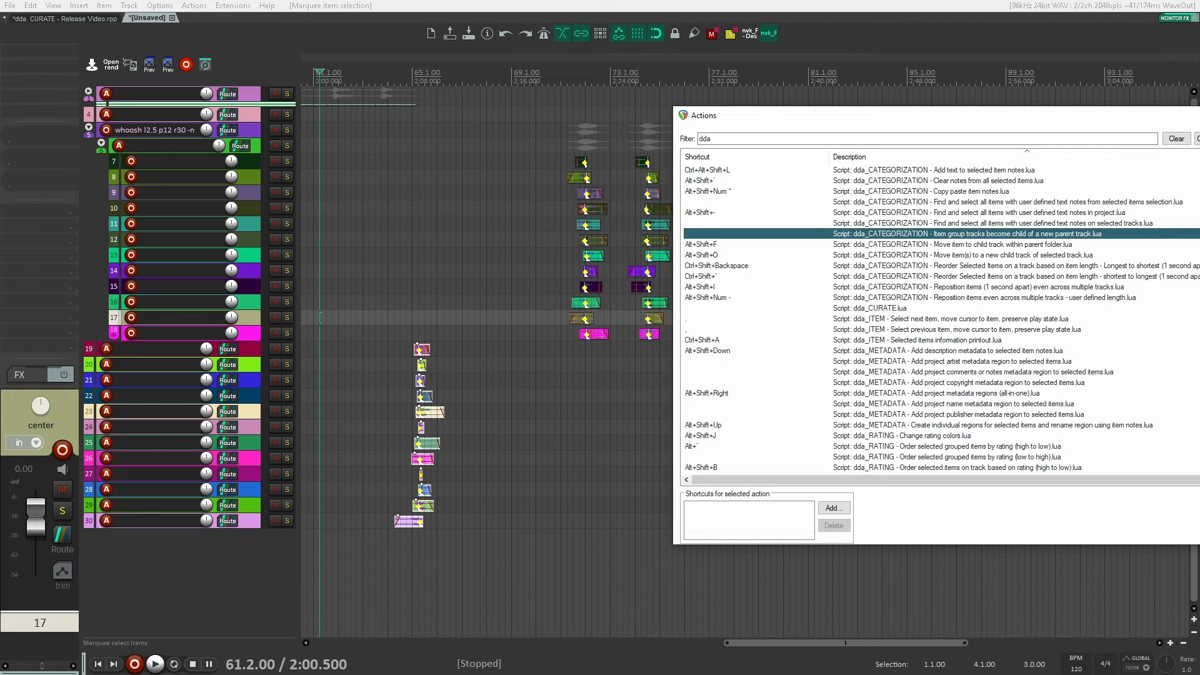
click(1199, 528)
click(88, 346)
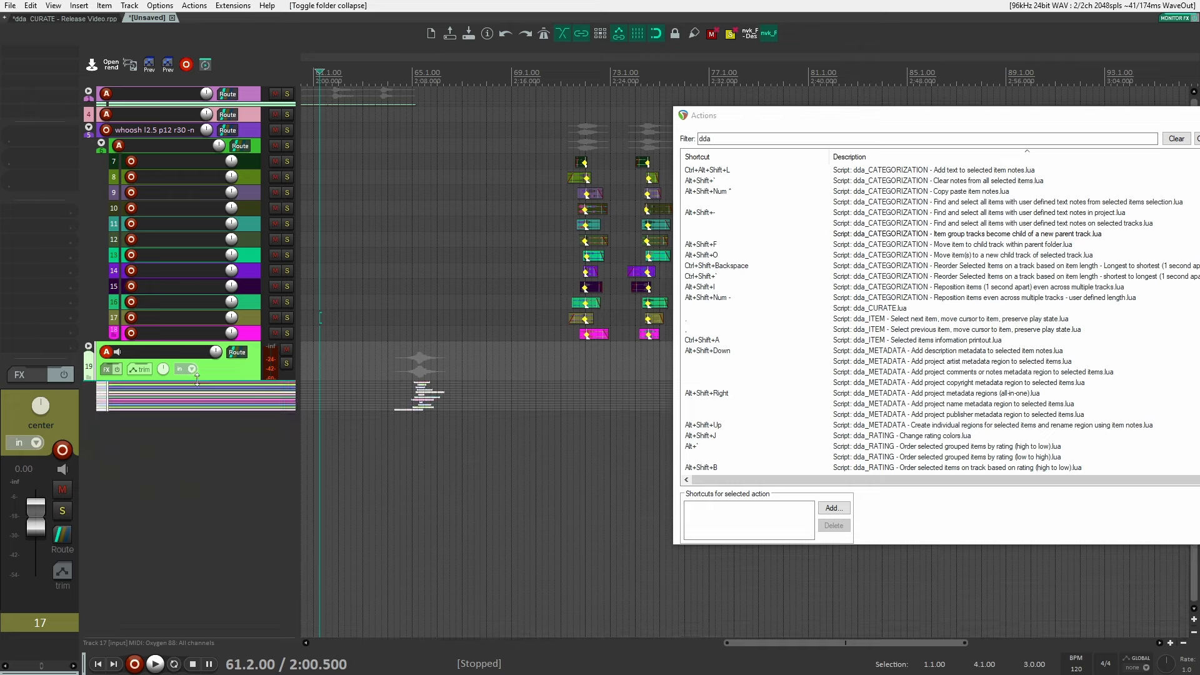
click(232, 368)
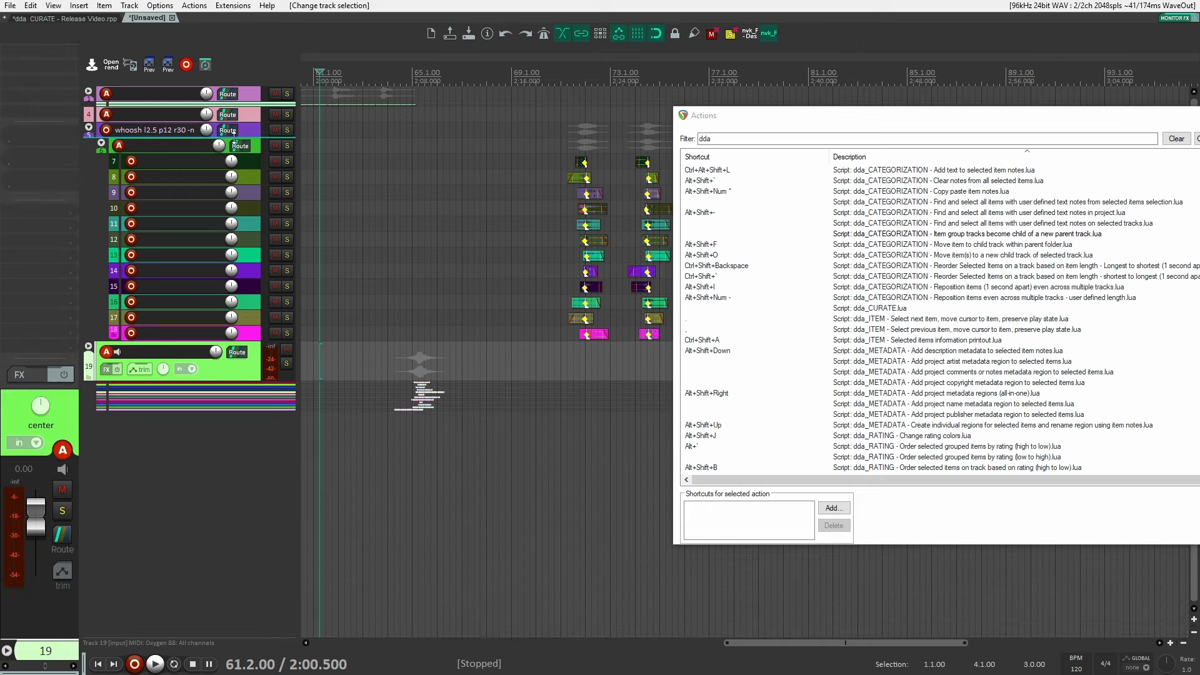
Step: Examine the first folder's two child tracks and the item groups placed on them
drag(1008, 120, 912, 131)
scroll(541, 215, down, 5)
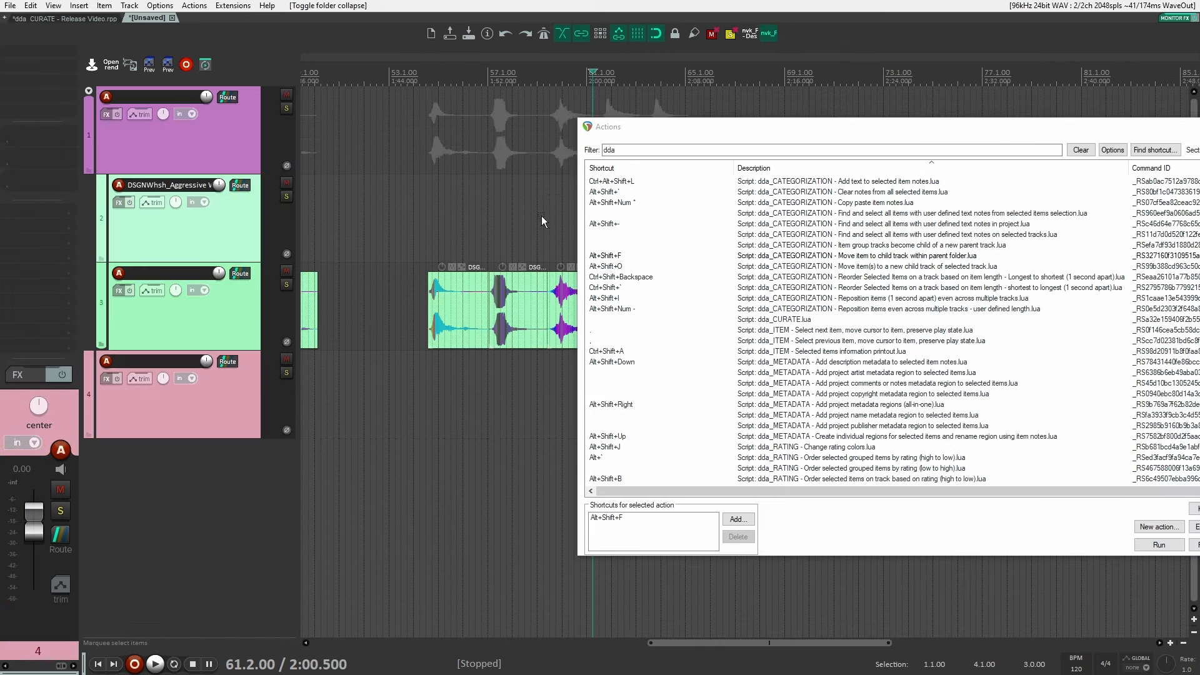
scroll(447, 211, left, 4)
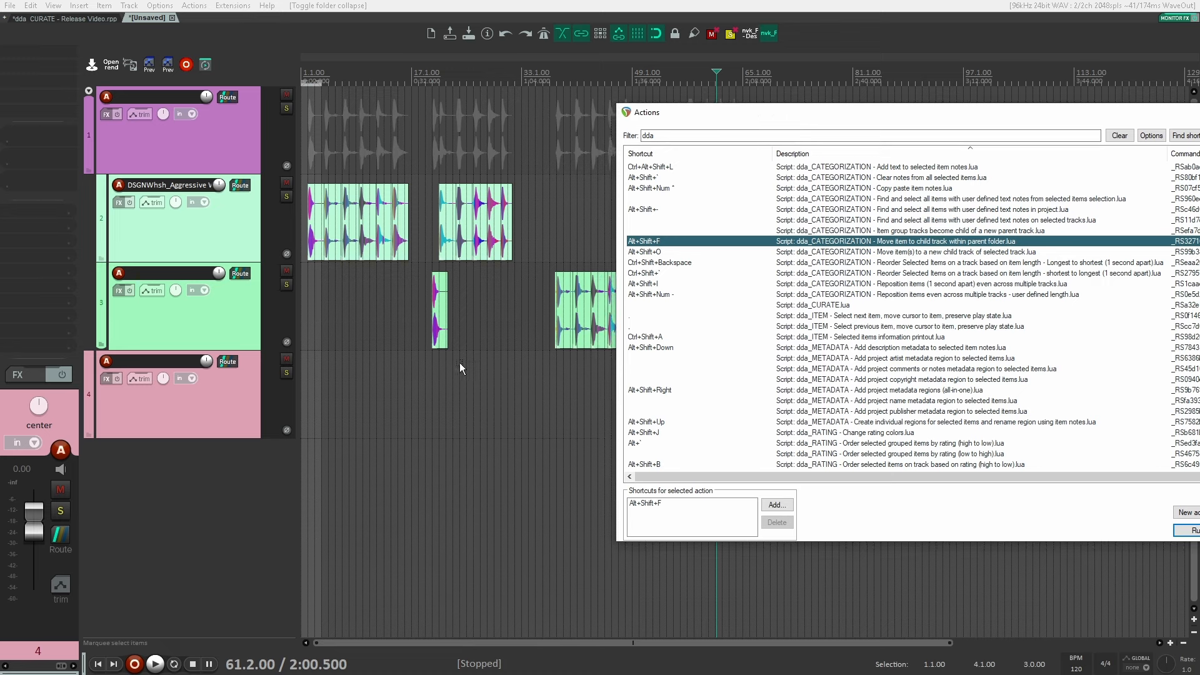
click(235, 167)
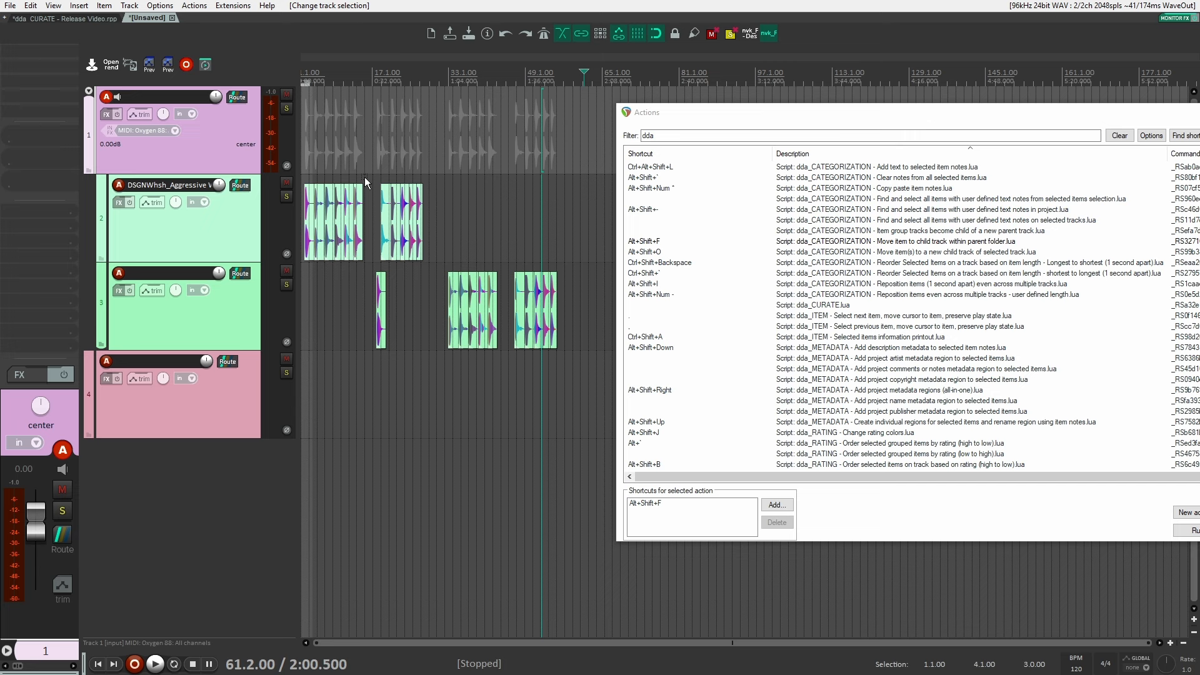
scroll(365, 177, down, 2)
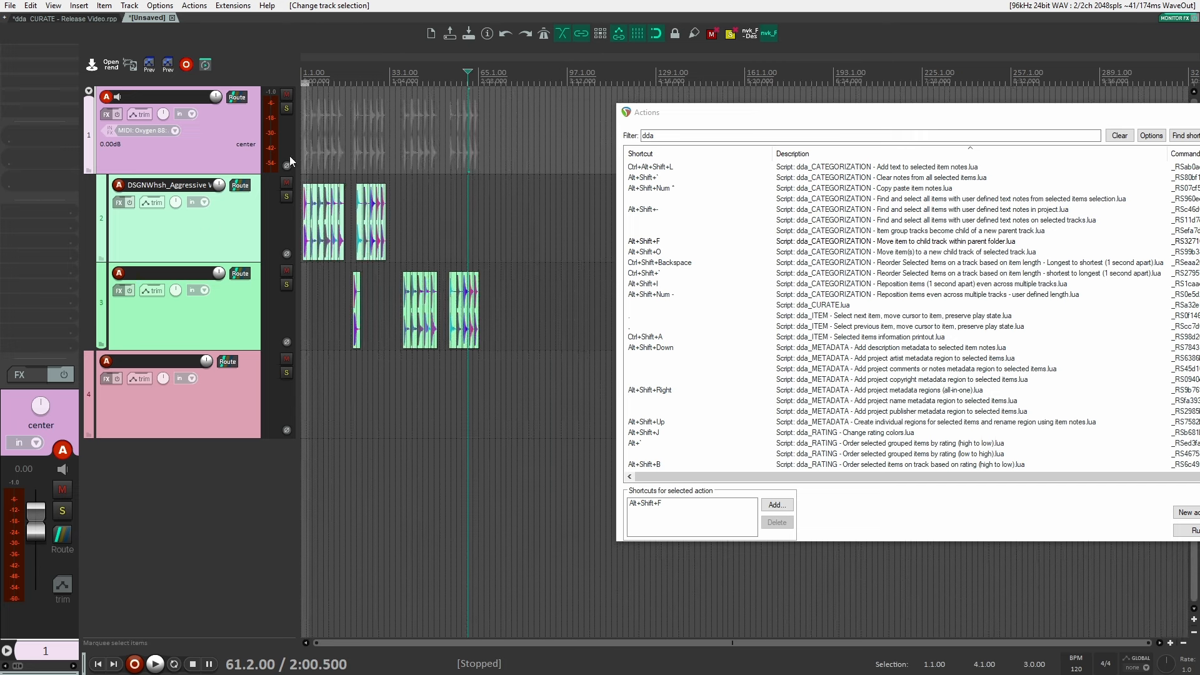
scroll(314, 184, up, 2)
click(508, 257)
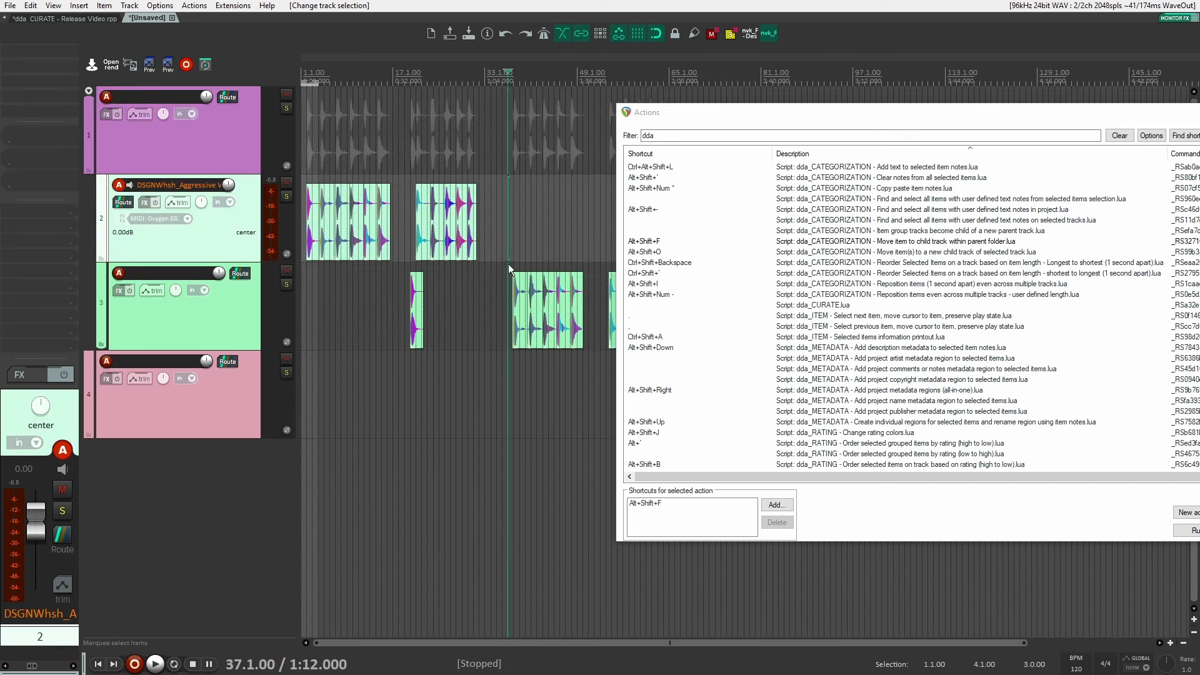
click(383, 207)
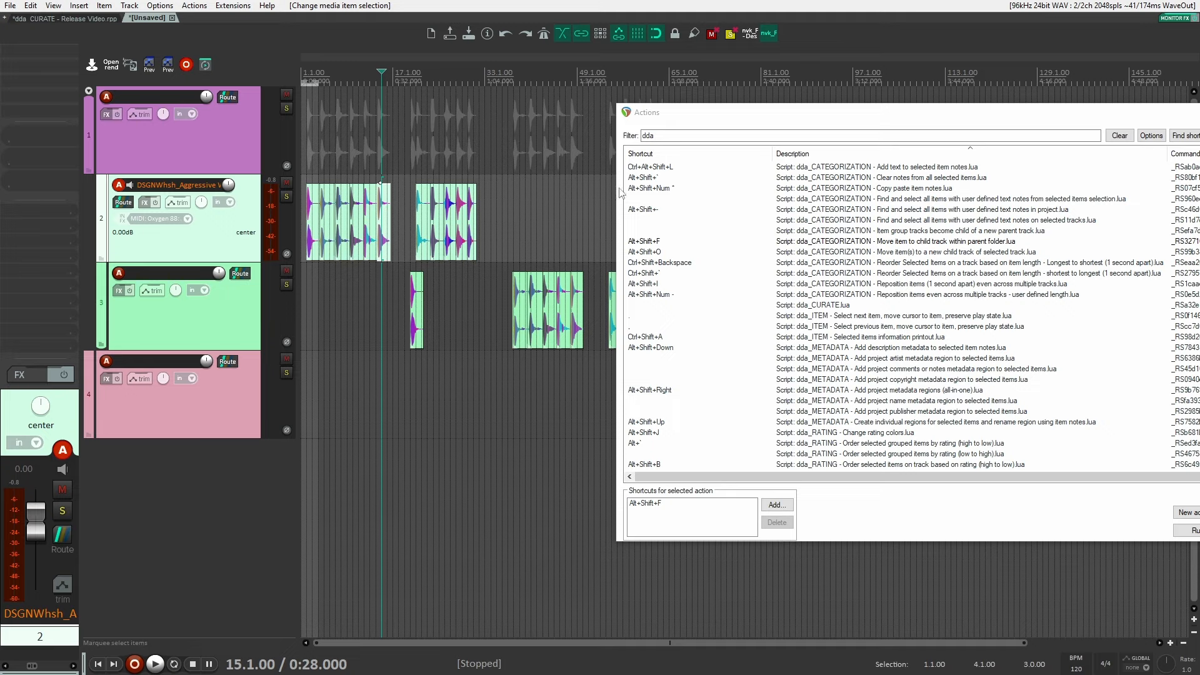
scroll(391, 213, right, 5)
scroll(391, 211, left, 2)
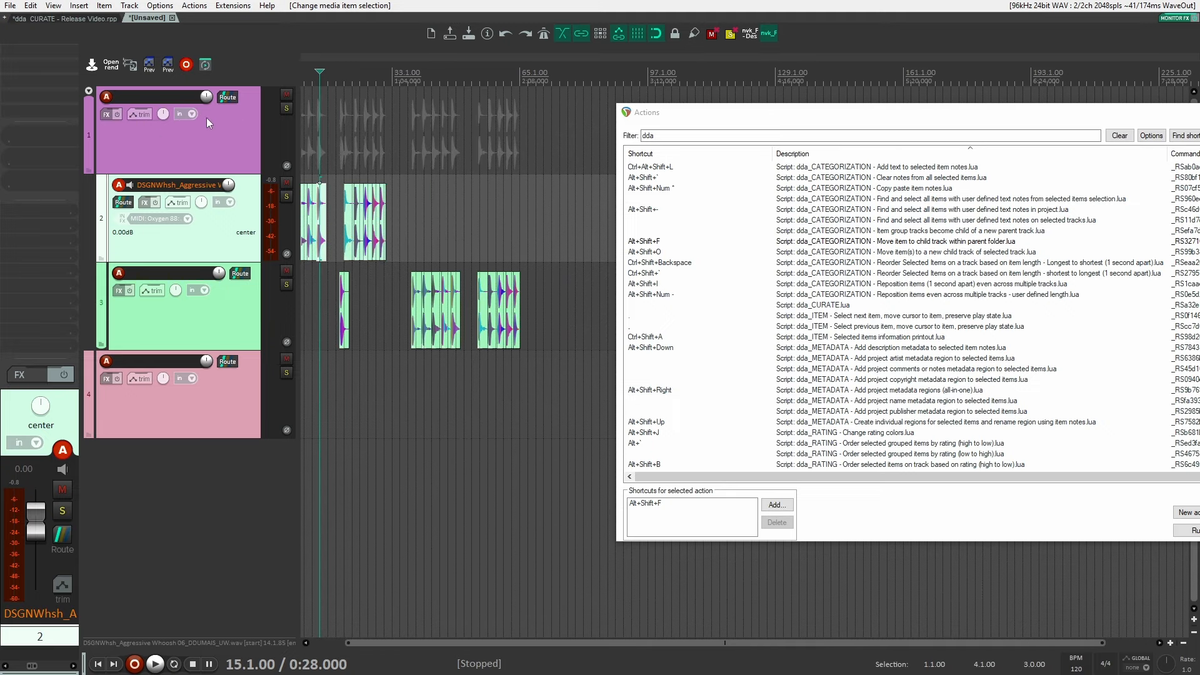
Step: Shift the second item group on the DSGNWhsh_Aggressive track about four bars later and send it to Track 3 with the move-to-child-track script
click(206, 118)
drag(403, 201, 371, 215)
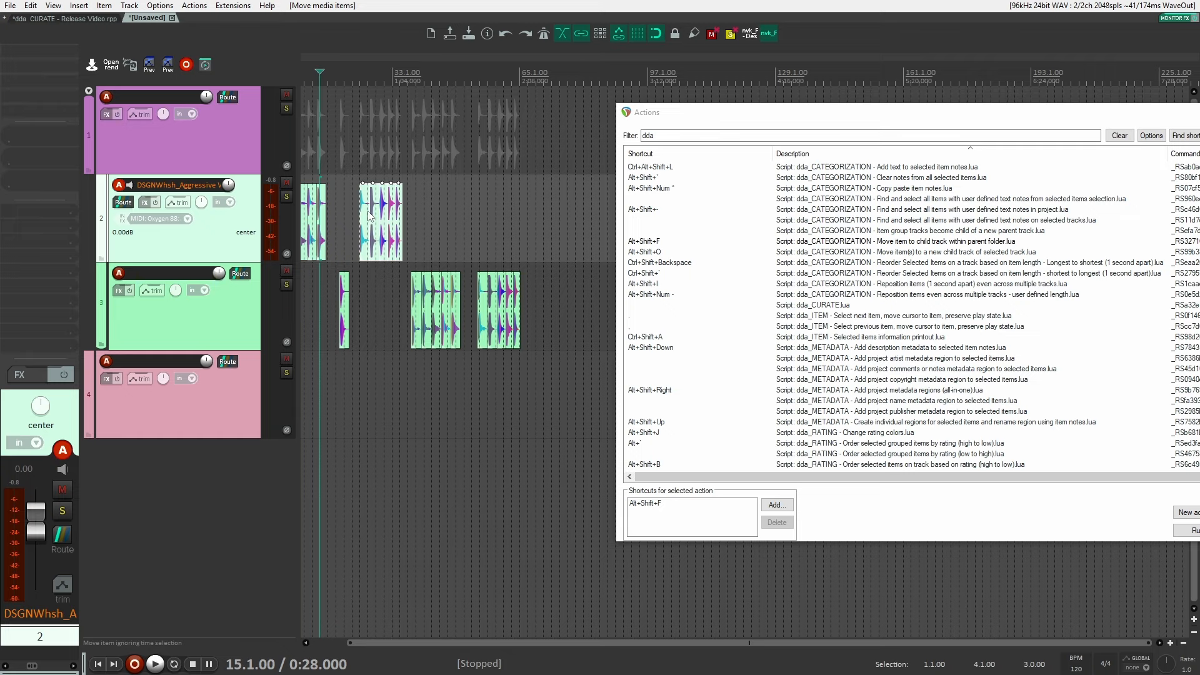
click(882, 242)
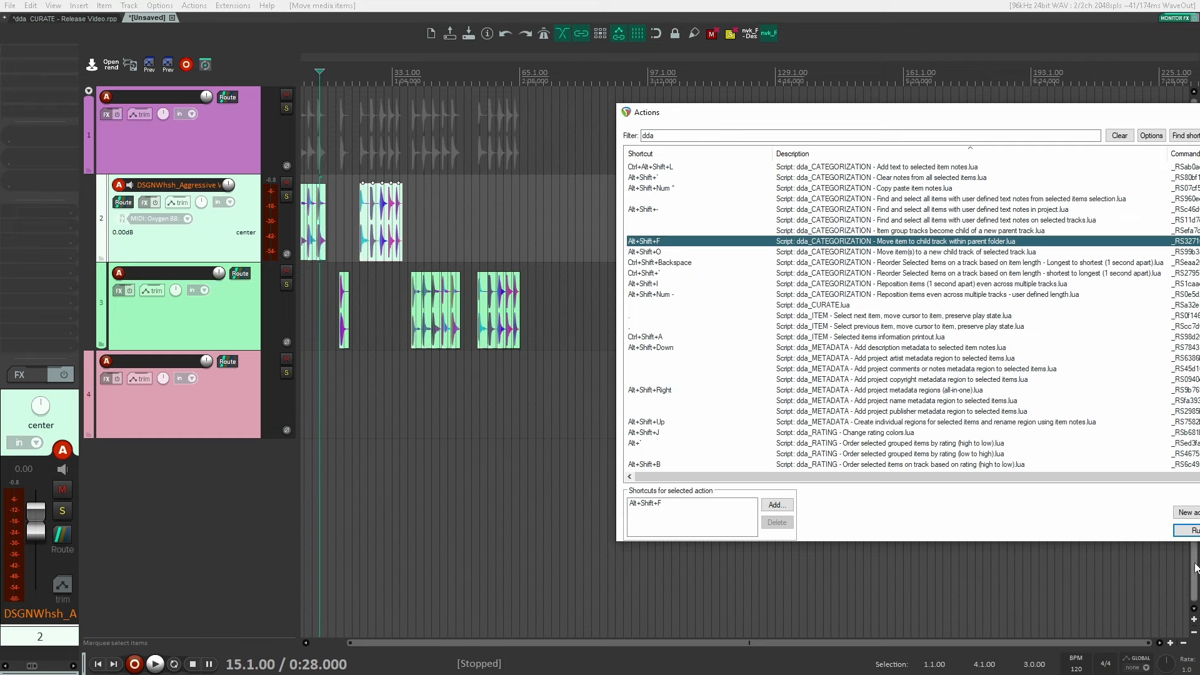
click(1194, 531)
drag(982, 116, 1087, 126)
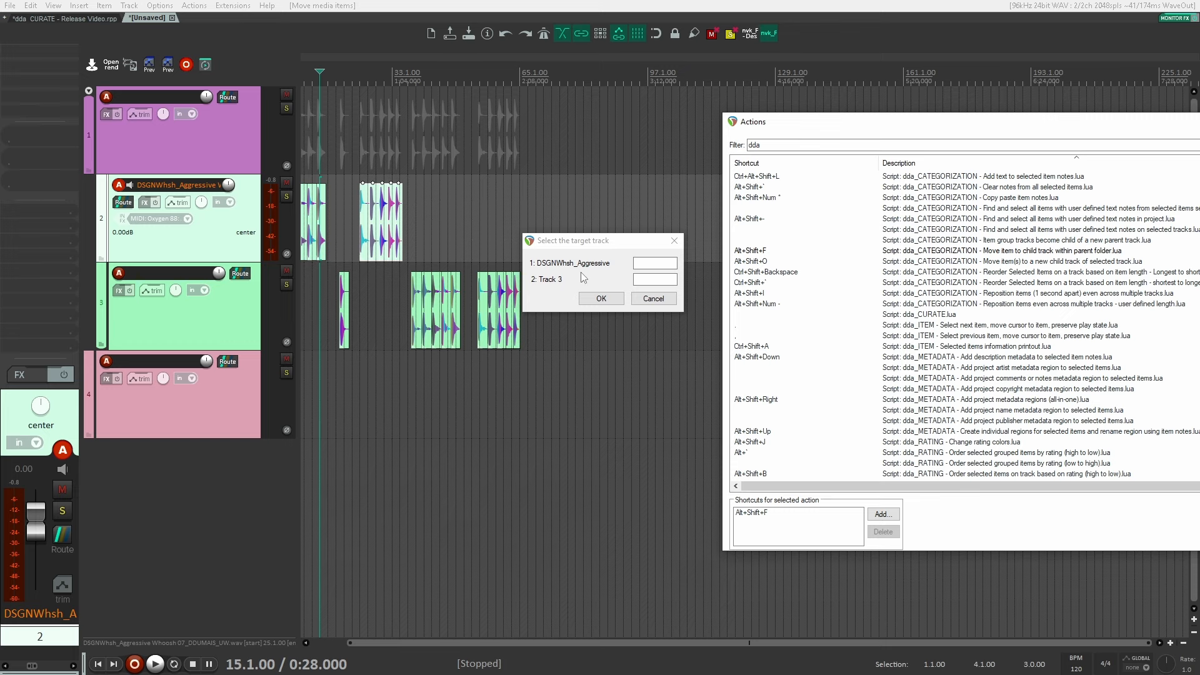
click(650, 267)
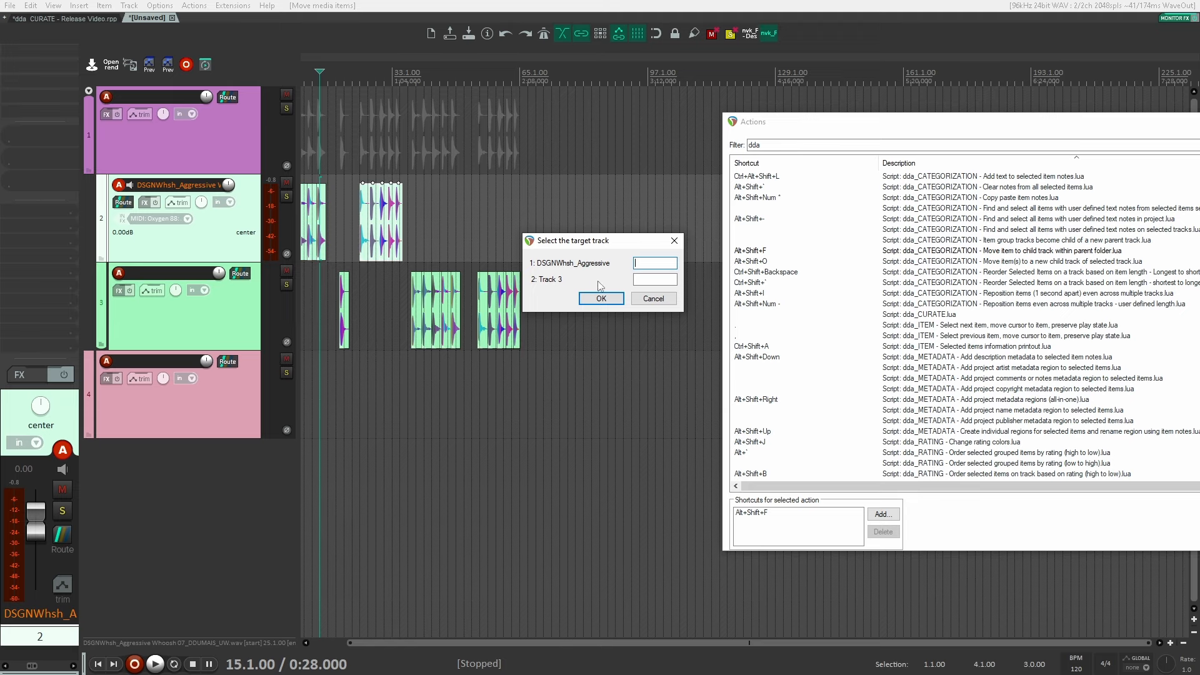
key(Return)
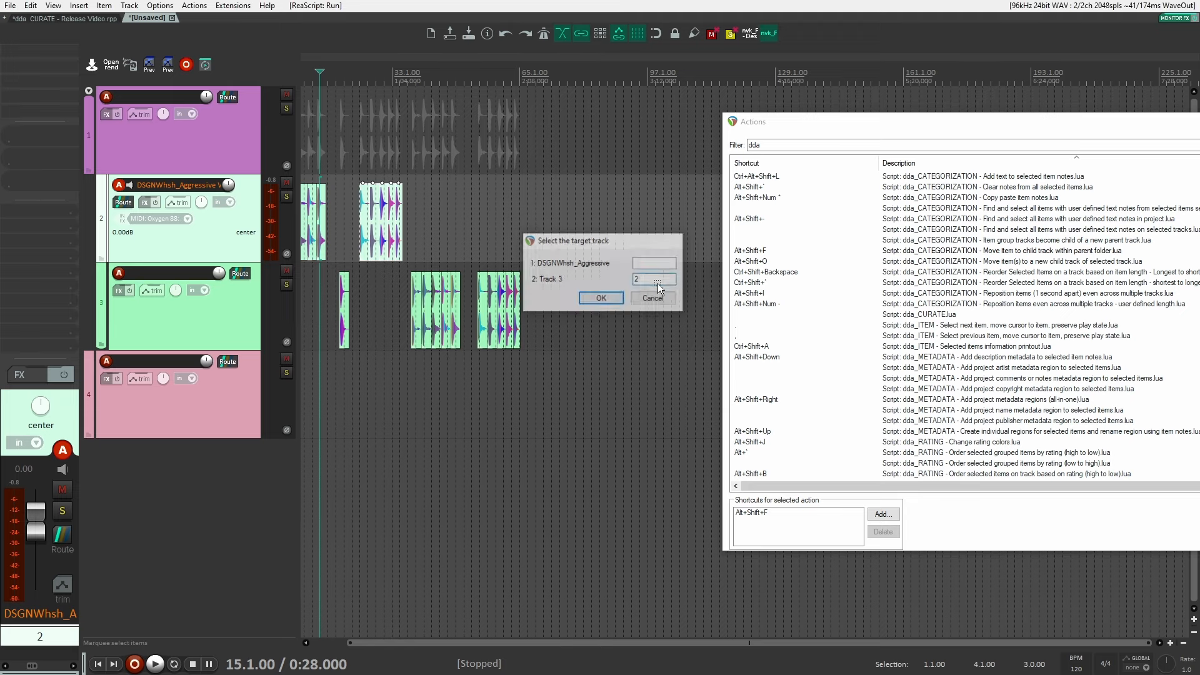
click(646, 277)
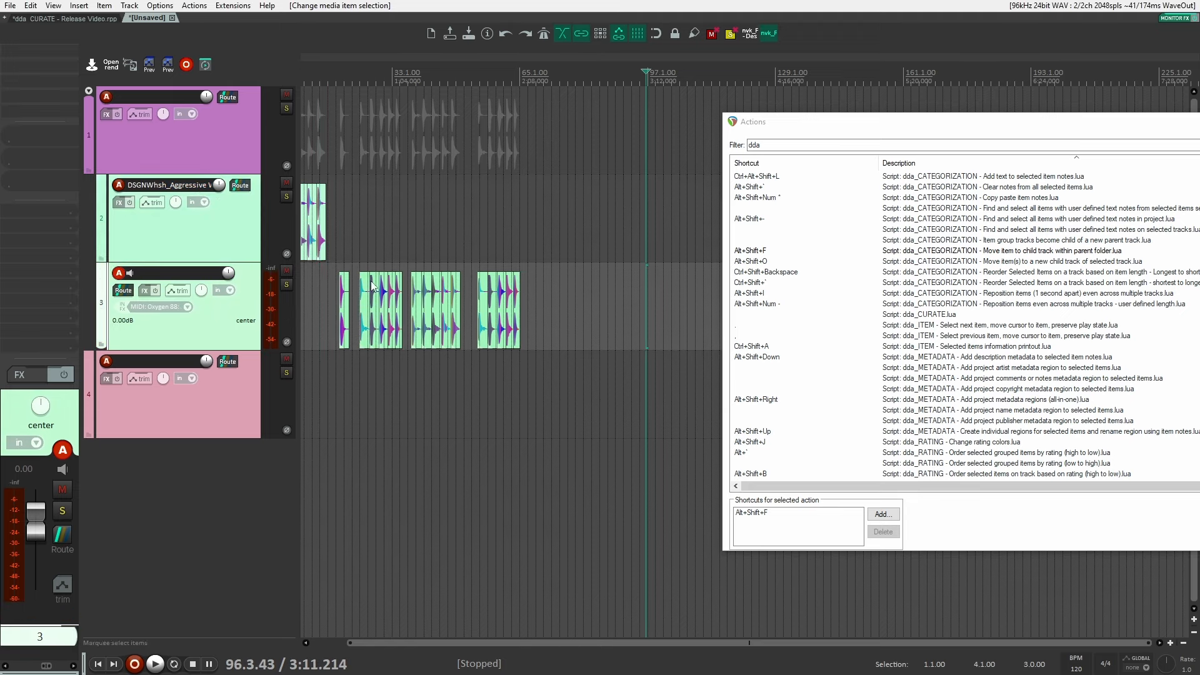
click(519, 385)
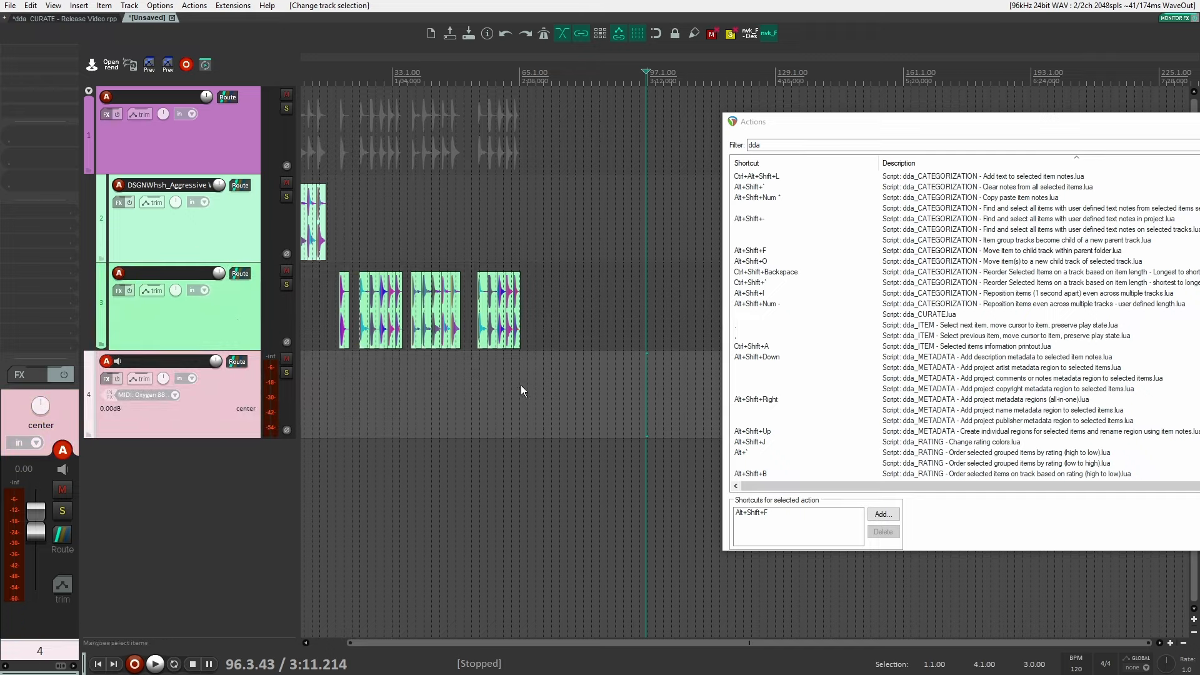
Step: Duplicate track 3 with its items four times inside the parent folder
click(237, 324)
key(ctrl+alt+d)
key(ctrl+alt+d)
key(ctrl+alt+d)
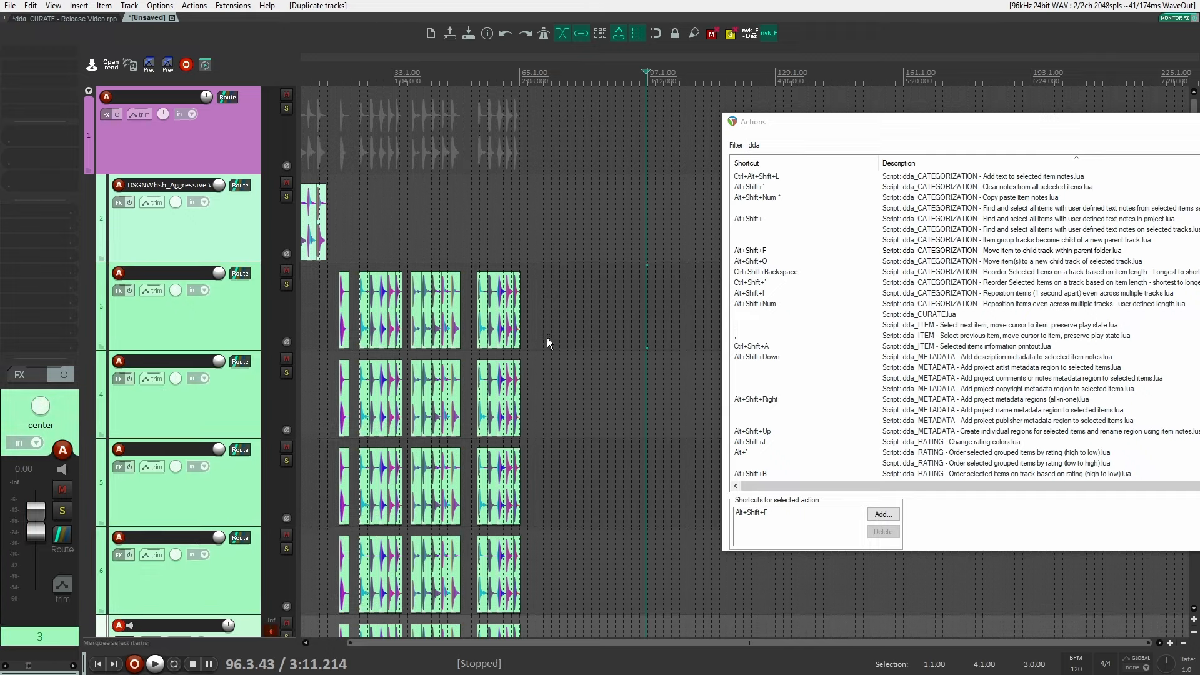
scroll(604, 321, down, 2)
scroll(564, 286, down, 3)
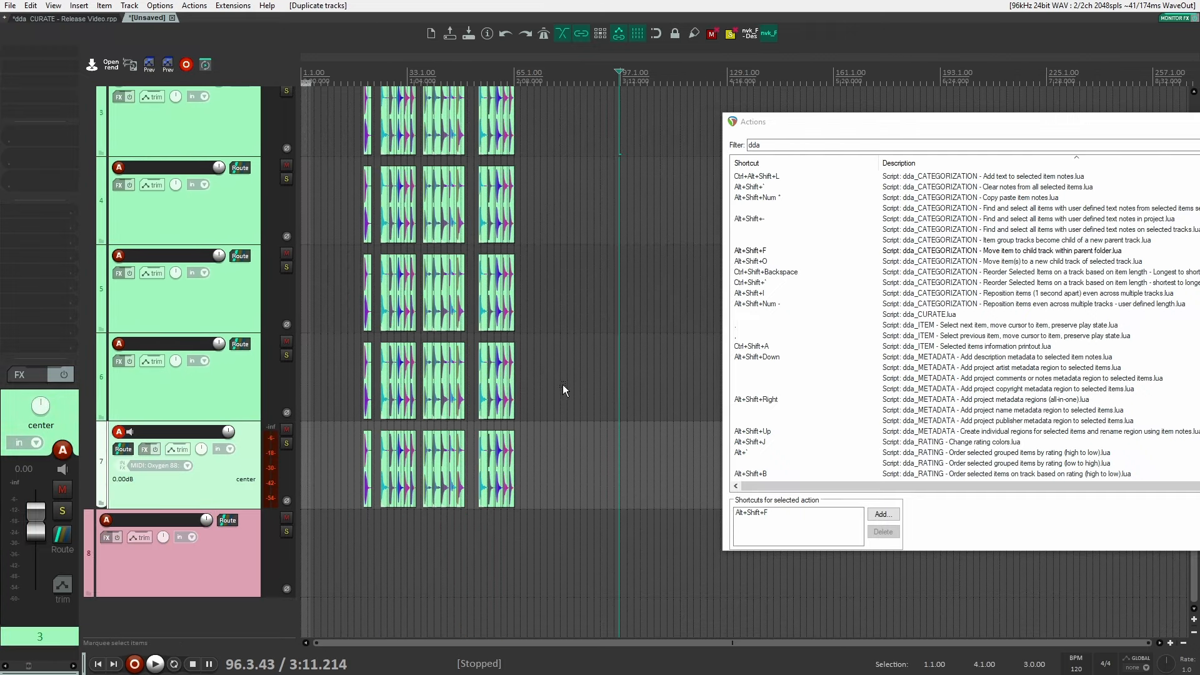
Step: Delete the items on tracks 3 to 6 and move the remaining copies from track 7 up to track 3
drag(562, 384, 358, 224)
key(Delete)
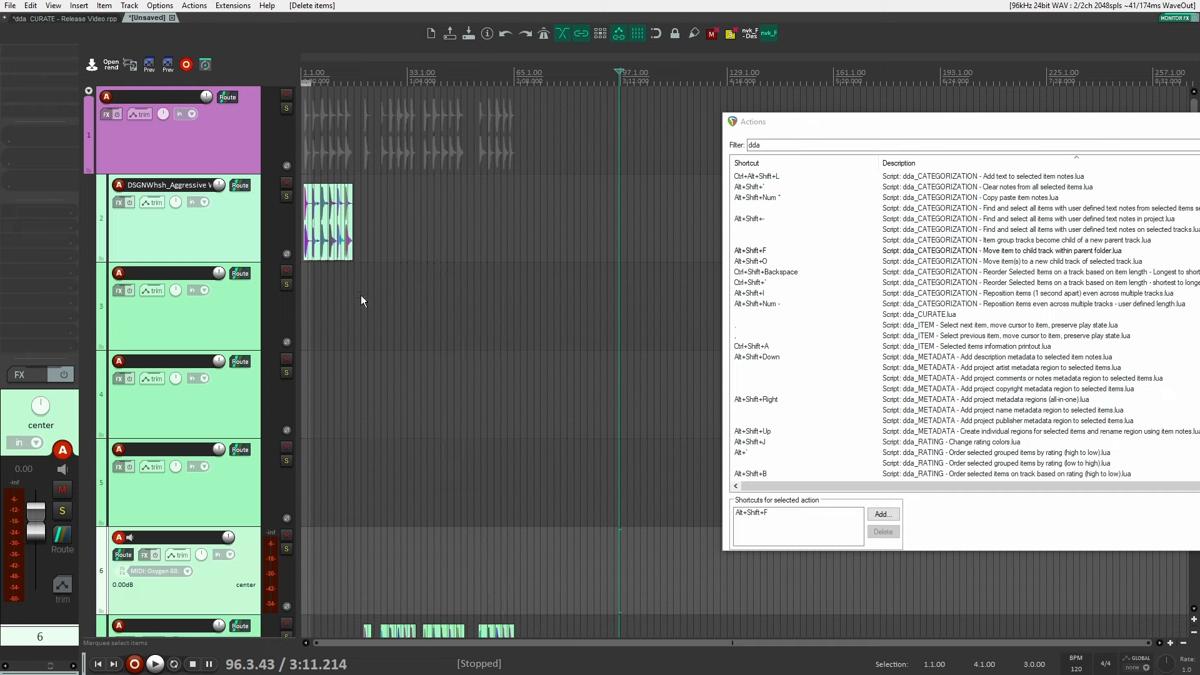
scroll(362, 296, down, 3)
drag(343, 387, 579, 510)
drag(501, 471, 494, 103)
scroll(375, 281, up, 3)
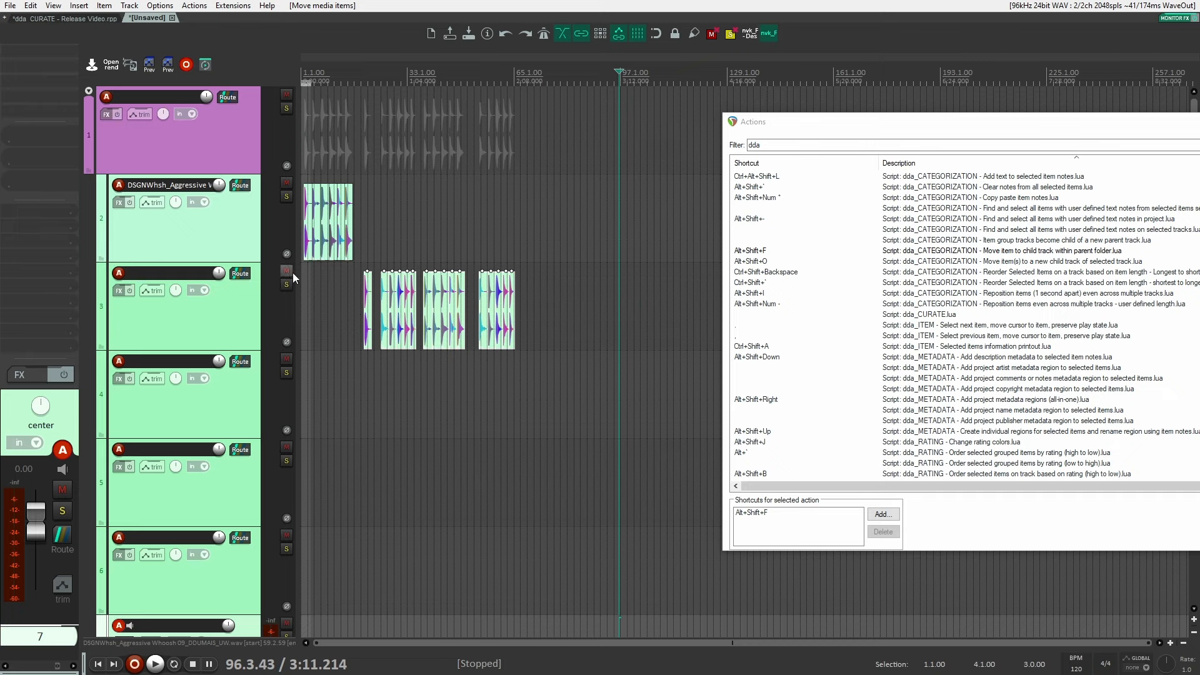
click(402, 394)
scroll(243, 368, down, 1)
scroll(211, 238, up, 1)
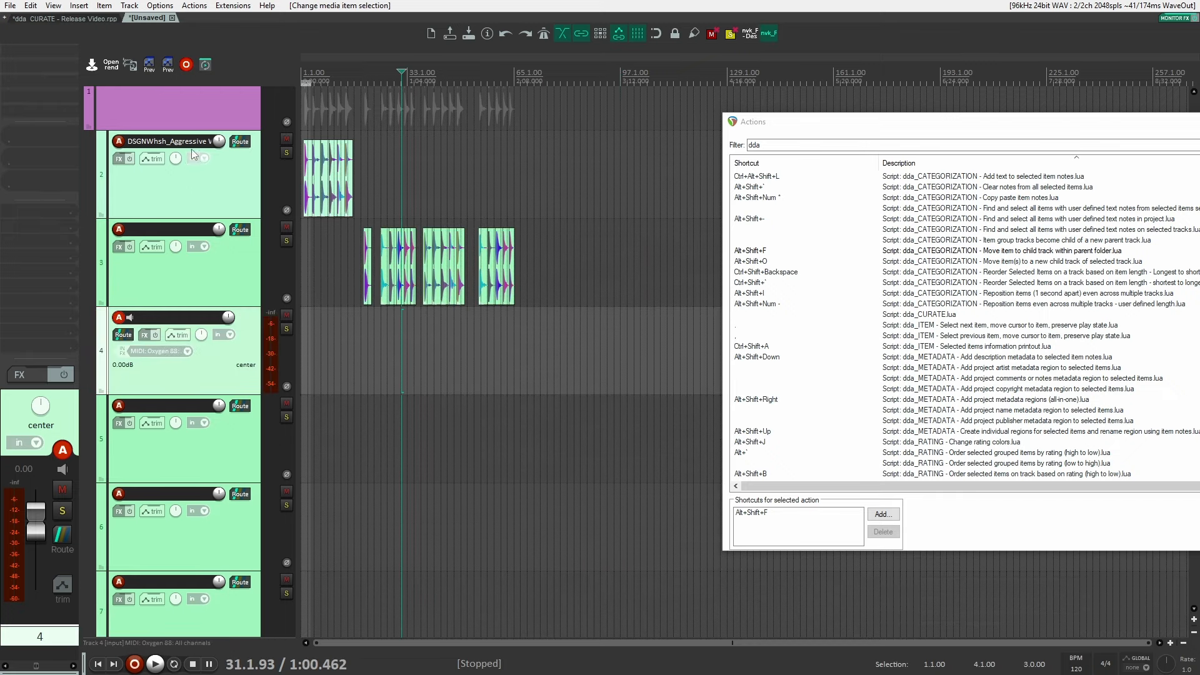
Step: Rename track 2 as impacts and track 3 as whooshes
double_click(191, 142)
text(impacts)
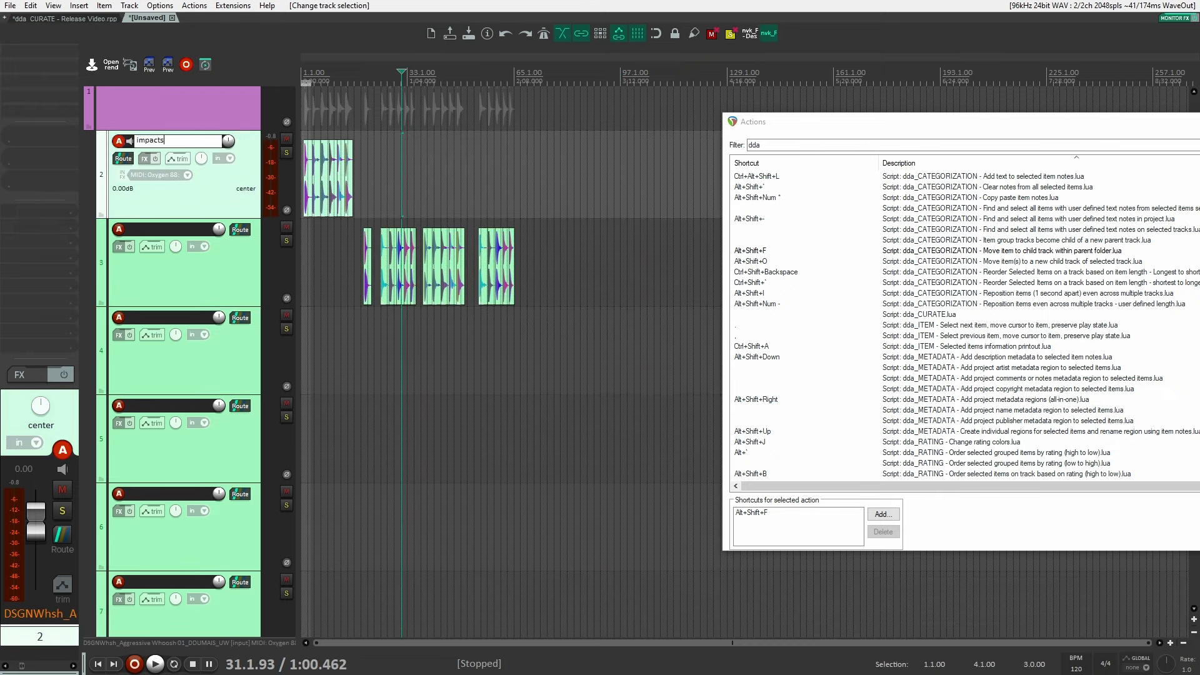
key(Tab)
text(who)
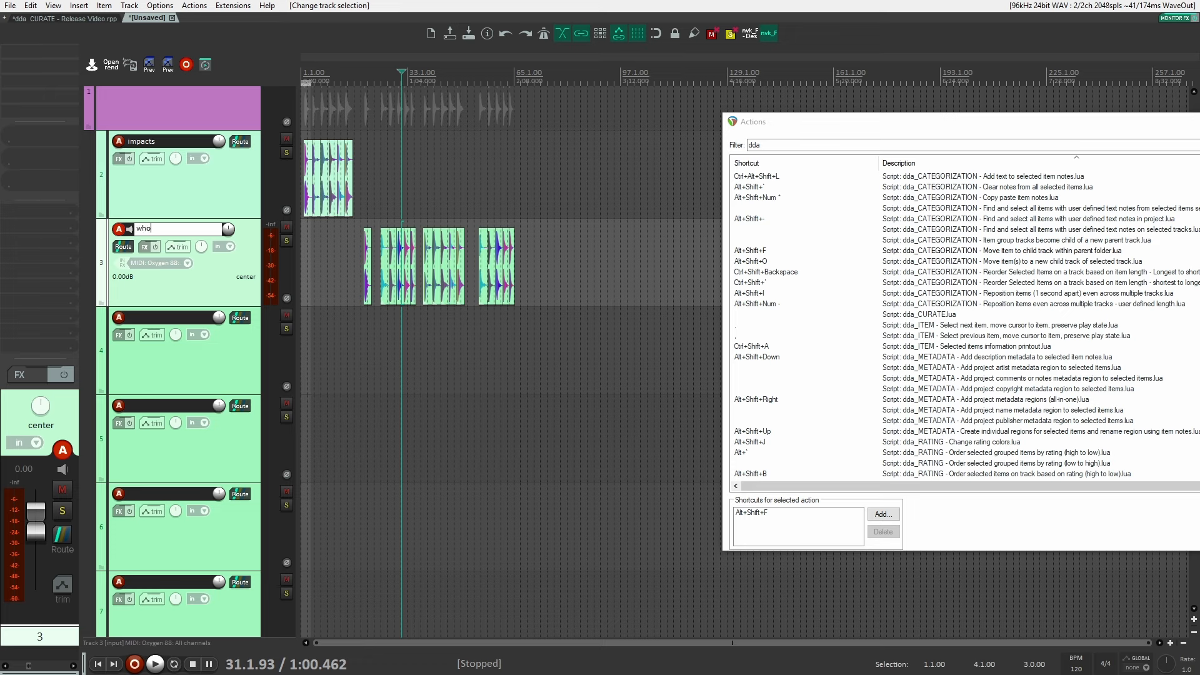
text(oshes)
key(Return)
Step: Rename track 4 as bass and track 5 as foley
double_click(183, 320)
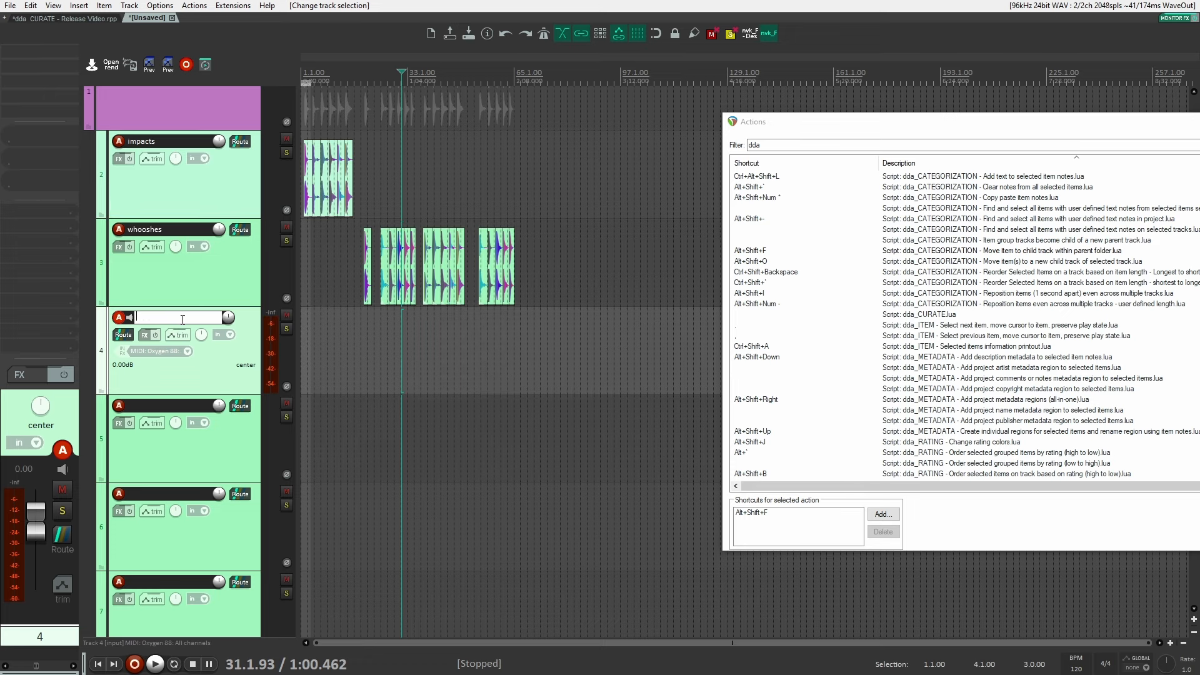
text(bass)
key(Tab)
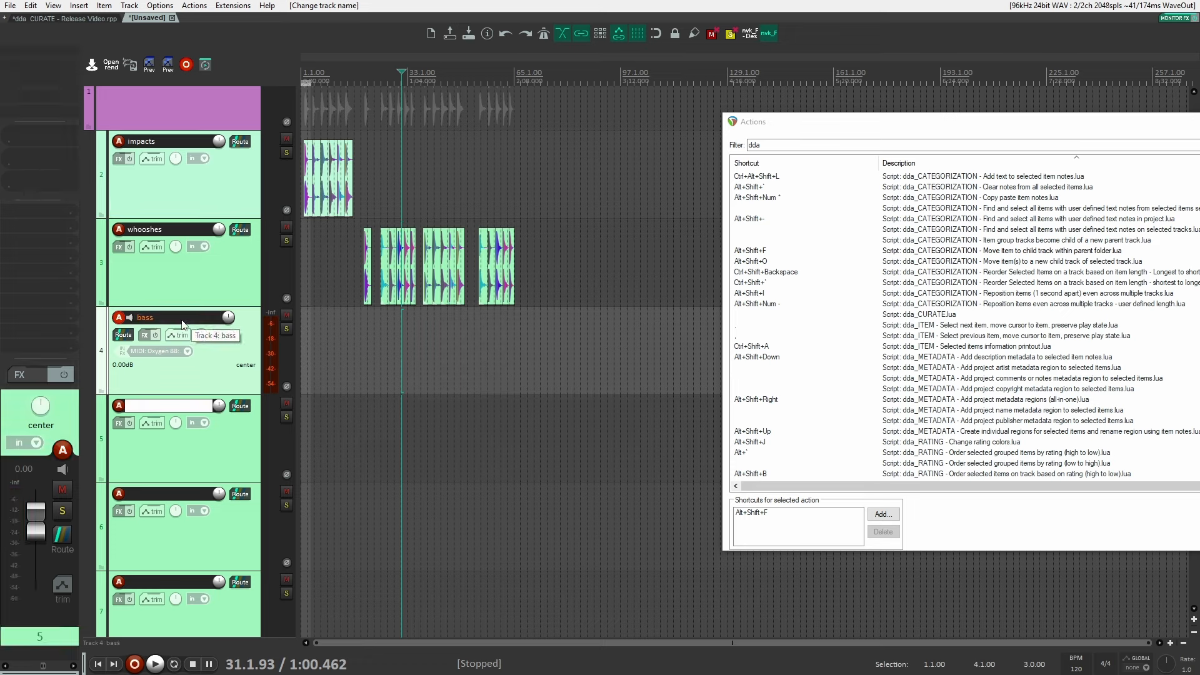
text(ey)
key(Return)
click(503, 369)
scroll(366, 143, up, 2)
text(fol)
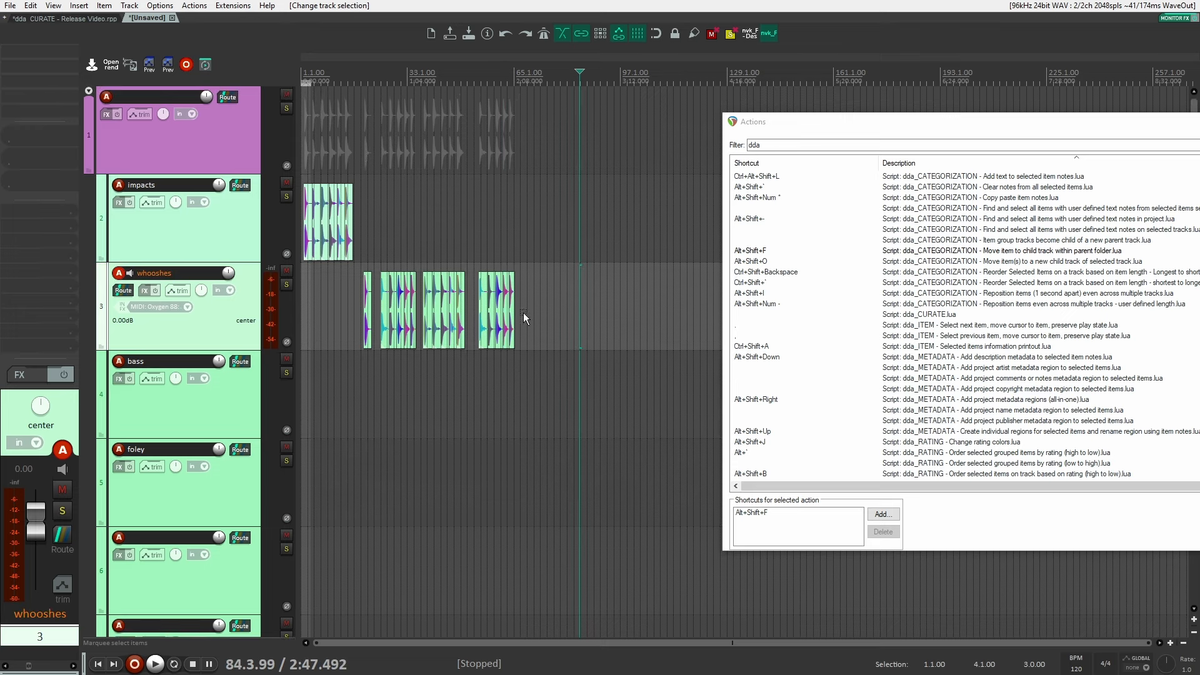
Step: Select the last item group on the whooshes track and send it to target 4, foley, with the move-to-child-track script
click(579, 293)
click(483, 306)
drag(556, 301, 466, 350)
drag(540, 370, 473, 290)
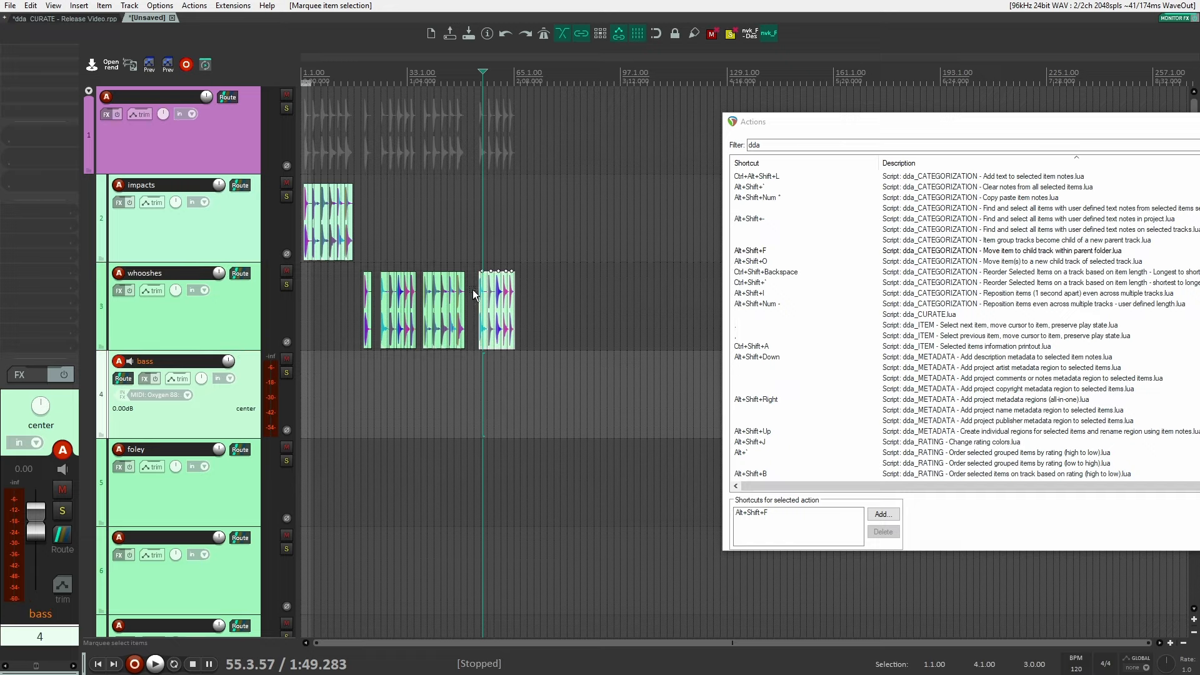
click(1033, 262)
drag(1011, 127, 787, 119)
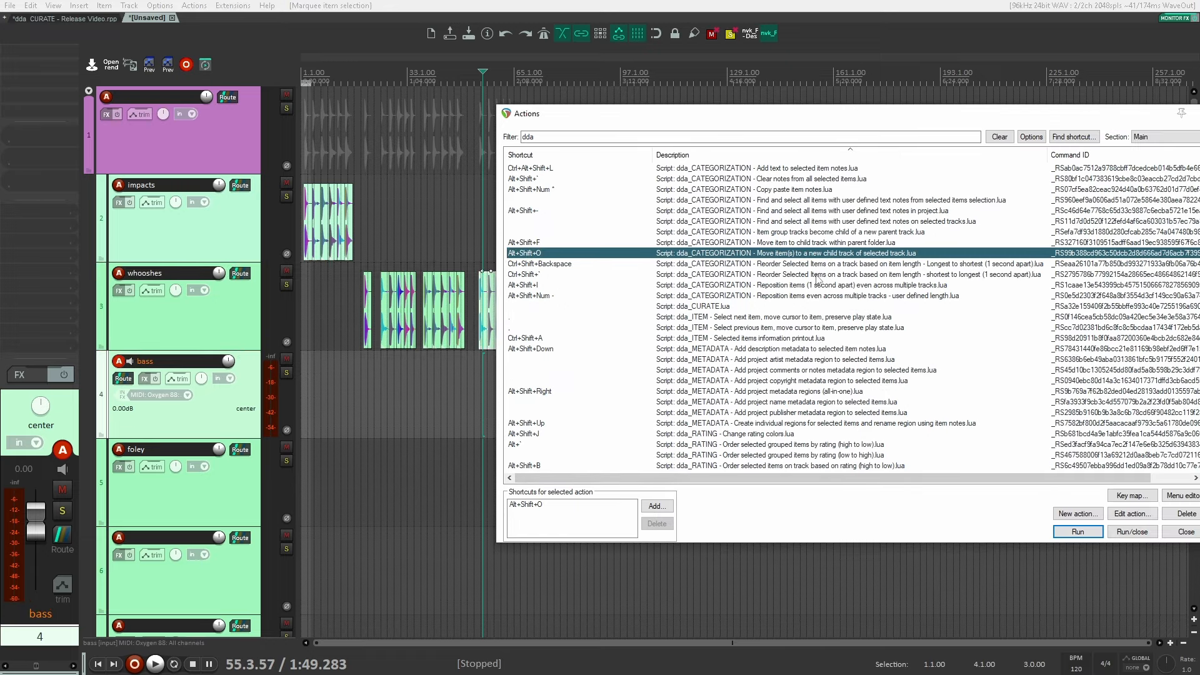
click(1075, 532)
click(825, 244)
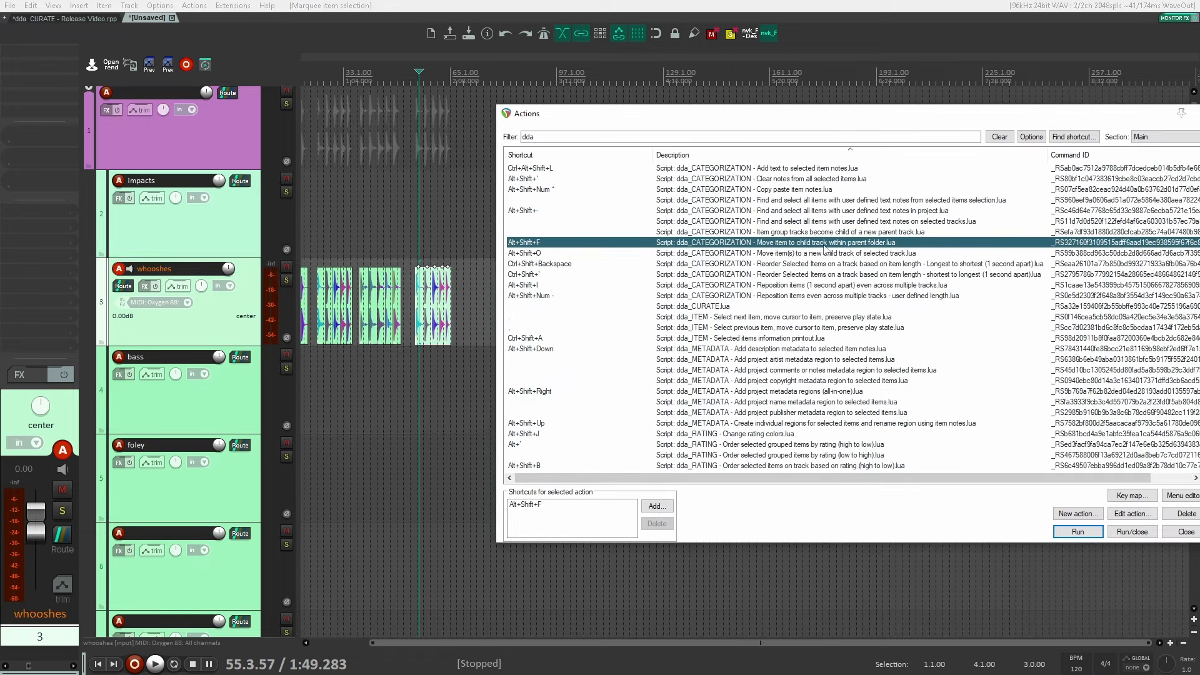
click(1077, 532)
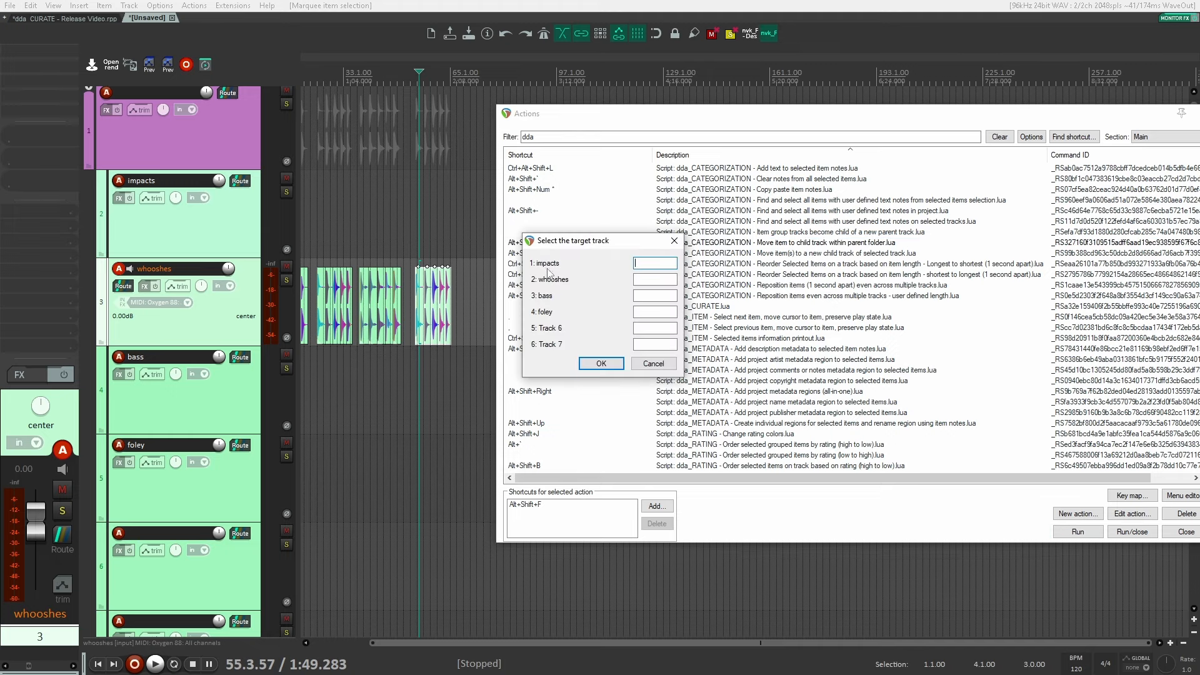
text(4)
key(Return)
click(382, 395)
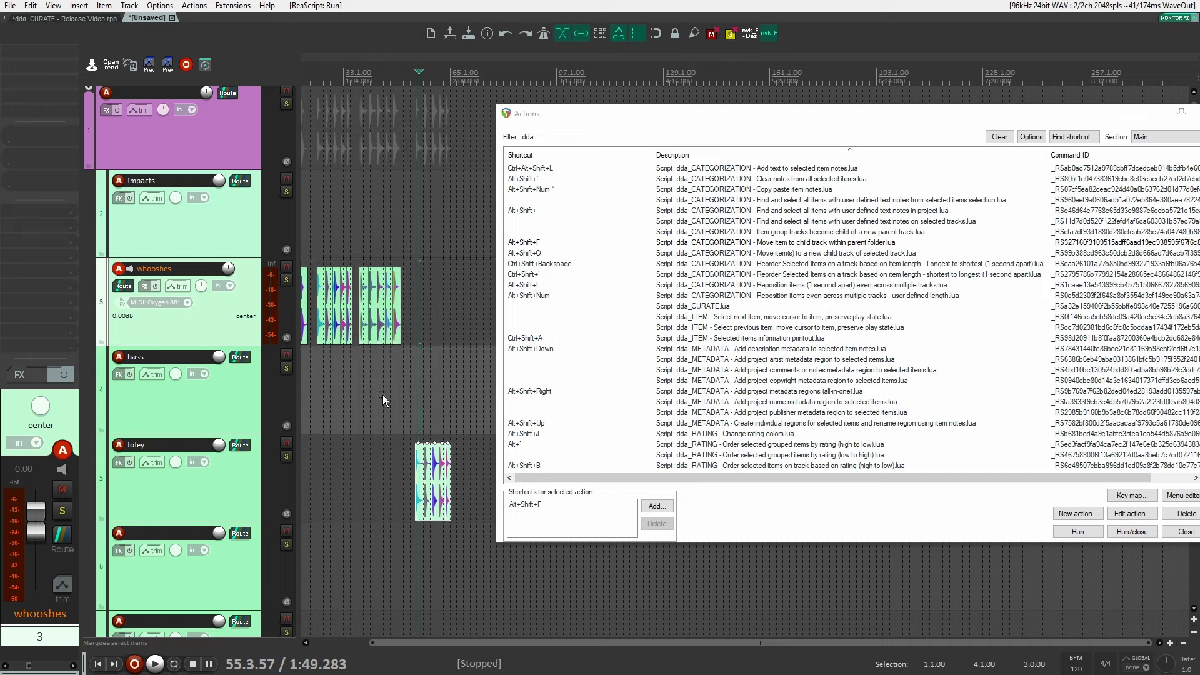
Step: Move the Actions window aside so the item groups on the impacts and whooshes tracks are uncovered
scroll(395, 388, down, 3)
scroll(363, 375, up, 2)
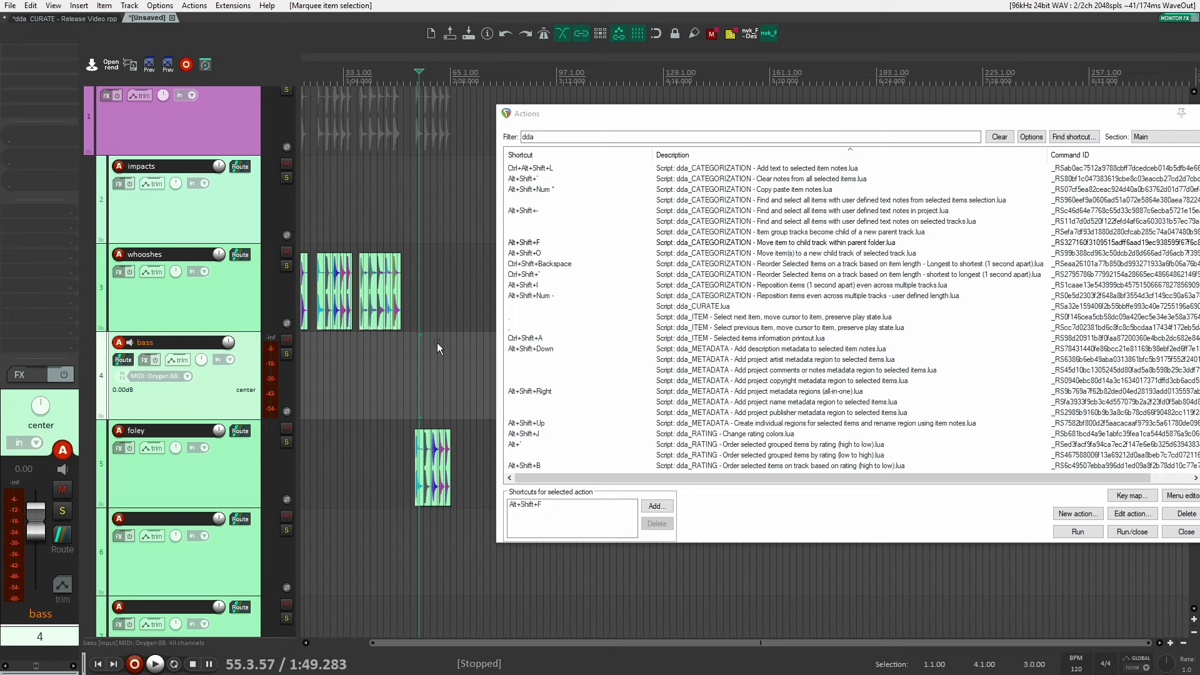
click(894, 253)
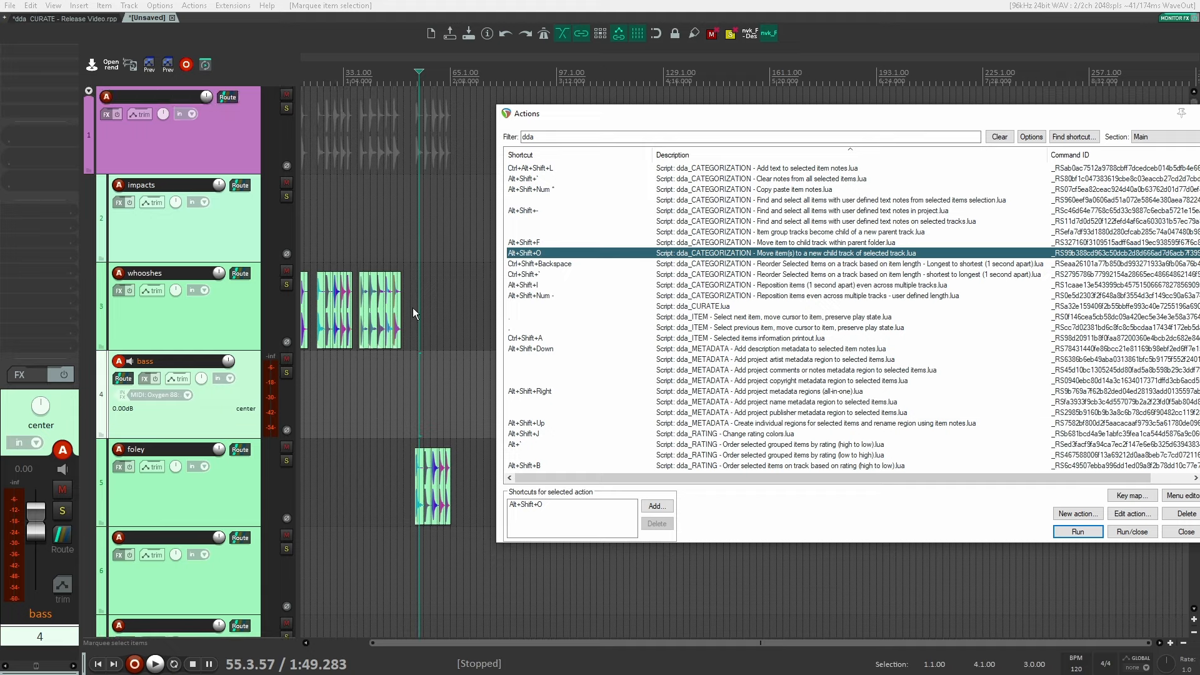
click(403, 222)
scroll(384, 220, down, 3)
scroll(372, 234, up, 4)
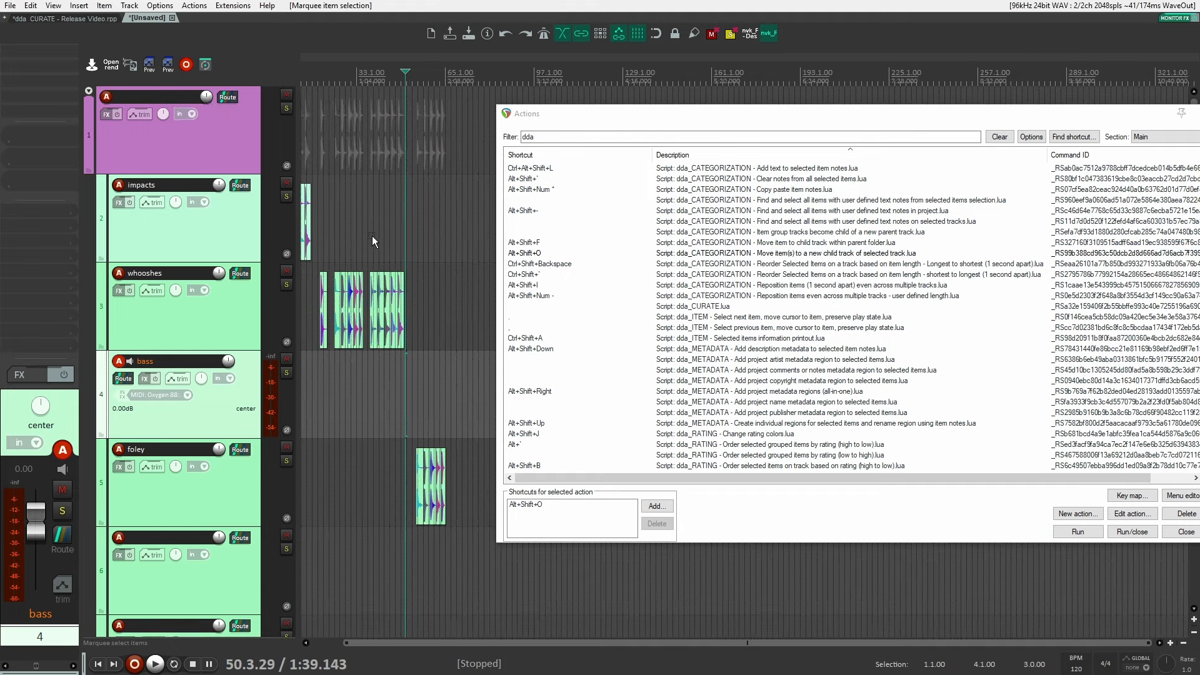
scroll(392, 225, left, 3)
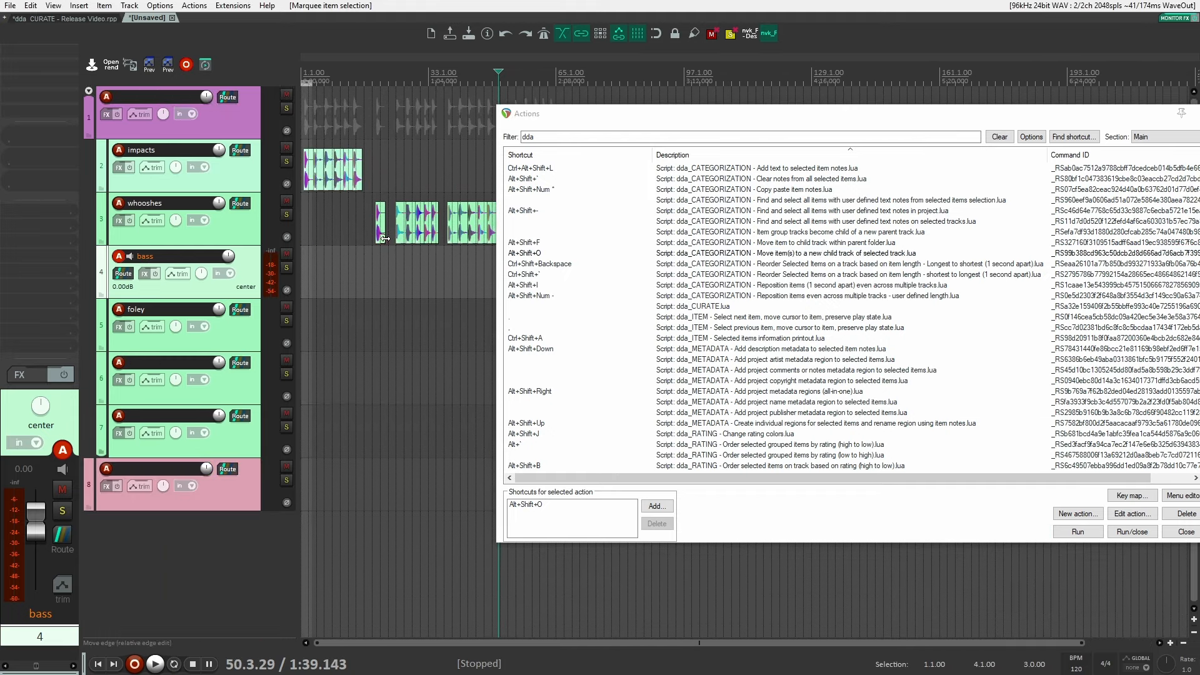
drag(563, 126, 637, 118)
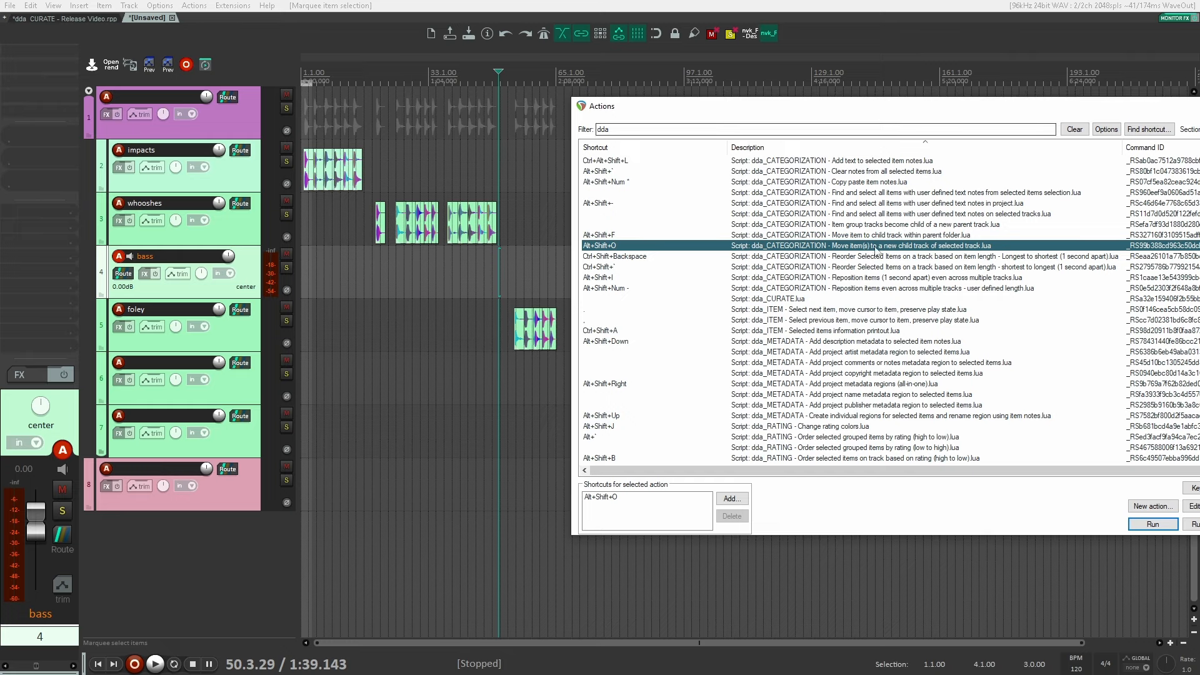
Step: Move the item groups from the impacts and whooshes tracks up onto the parent track 1
click(497, 175)
drag(523, 198, 317, 122)
click(488, 125)
click(507, 114)
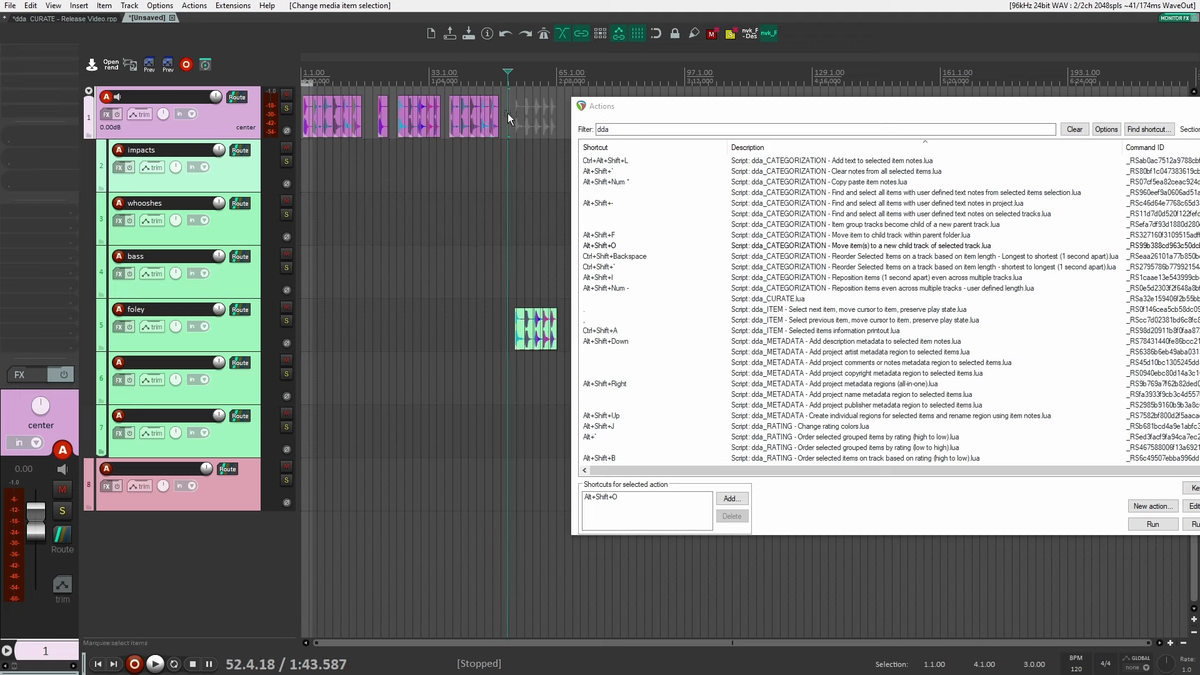
Step: Run the script that moves items to a new child track on track 1 and name the new track cinematics
click(550, 122)
click(535, 107)
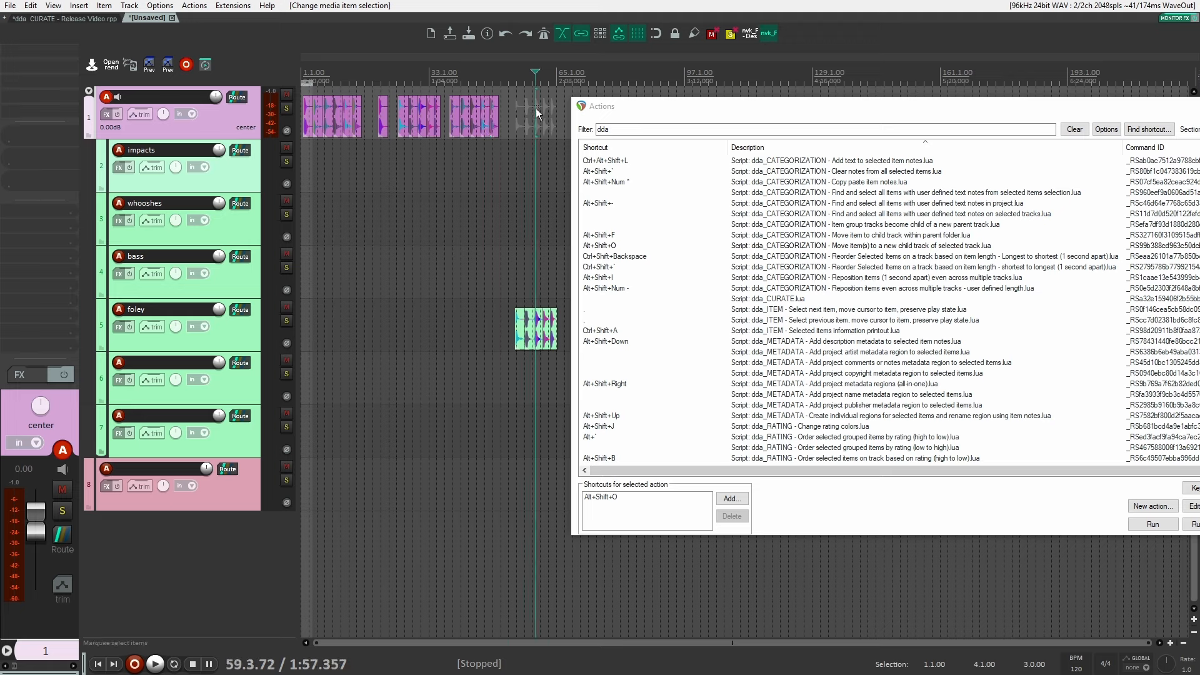
click(898, 248)
click(1153, 524)
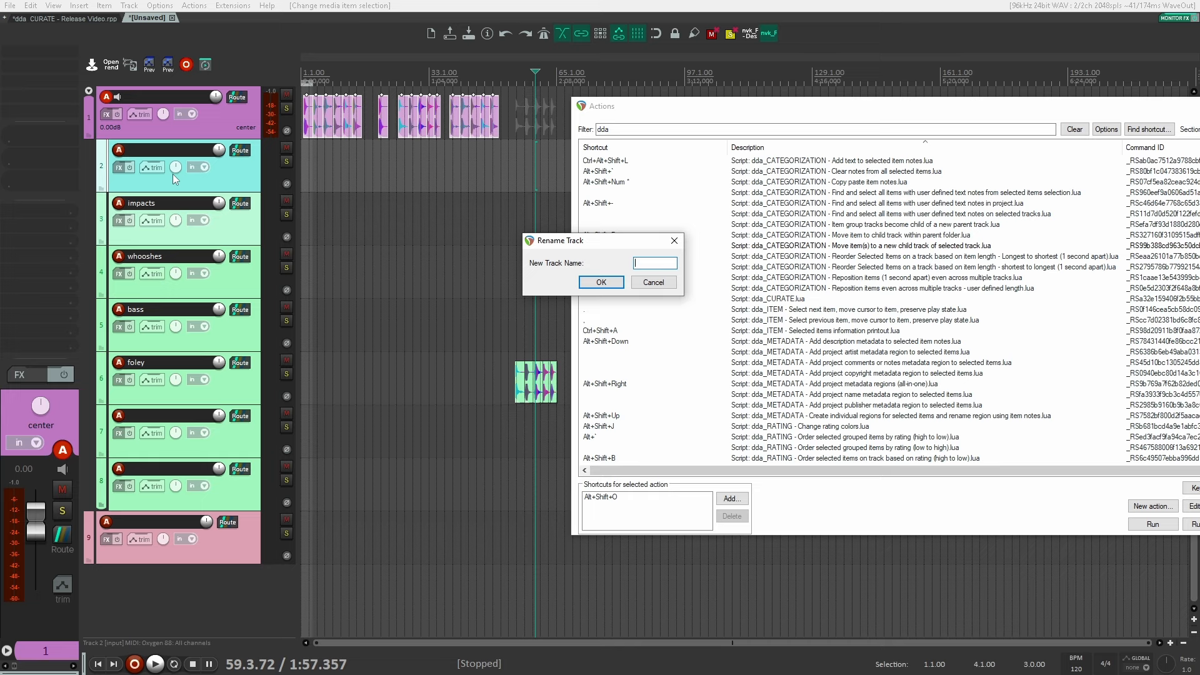
text(cinematics)
key(Return)
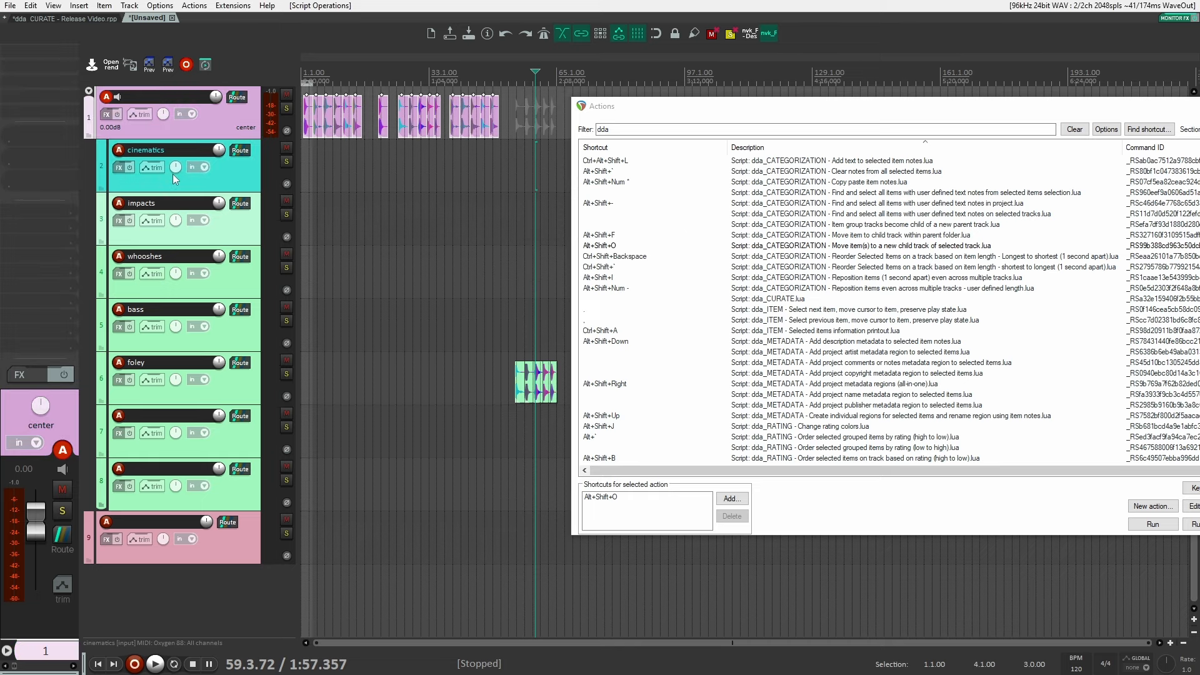
click(380, 226)
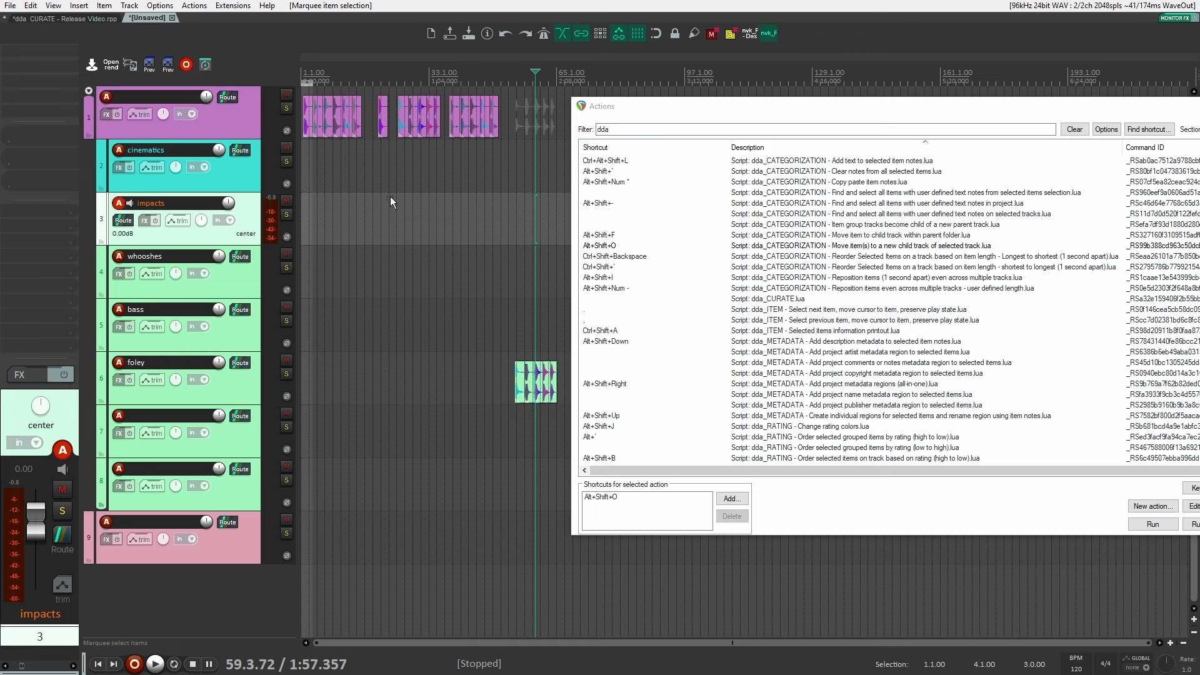
Step: Undo the creation and naming of the cinematics child track
key(ctrl+z)
key(ctrl+z)
key(ctrl+z)
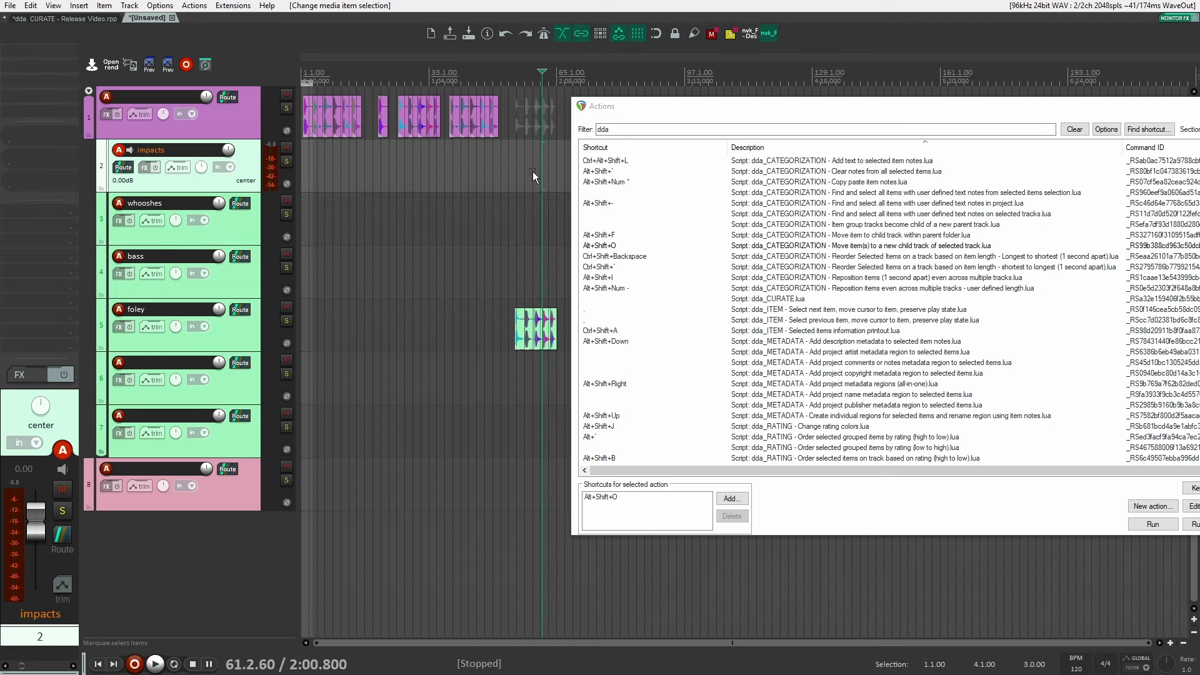
Step: Try to move the last two item groups on track 1 to a new child track while impacts is the selected track
drag(533, 171, 394, 106)
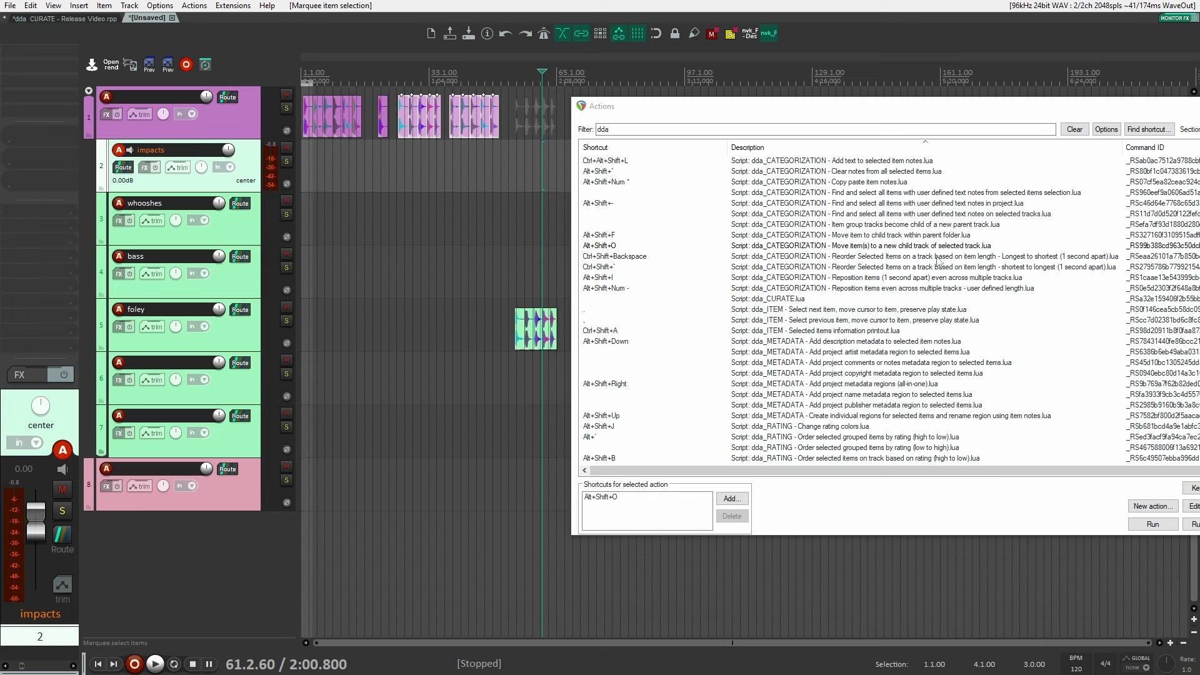
click(917, 247)
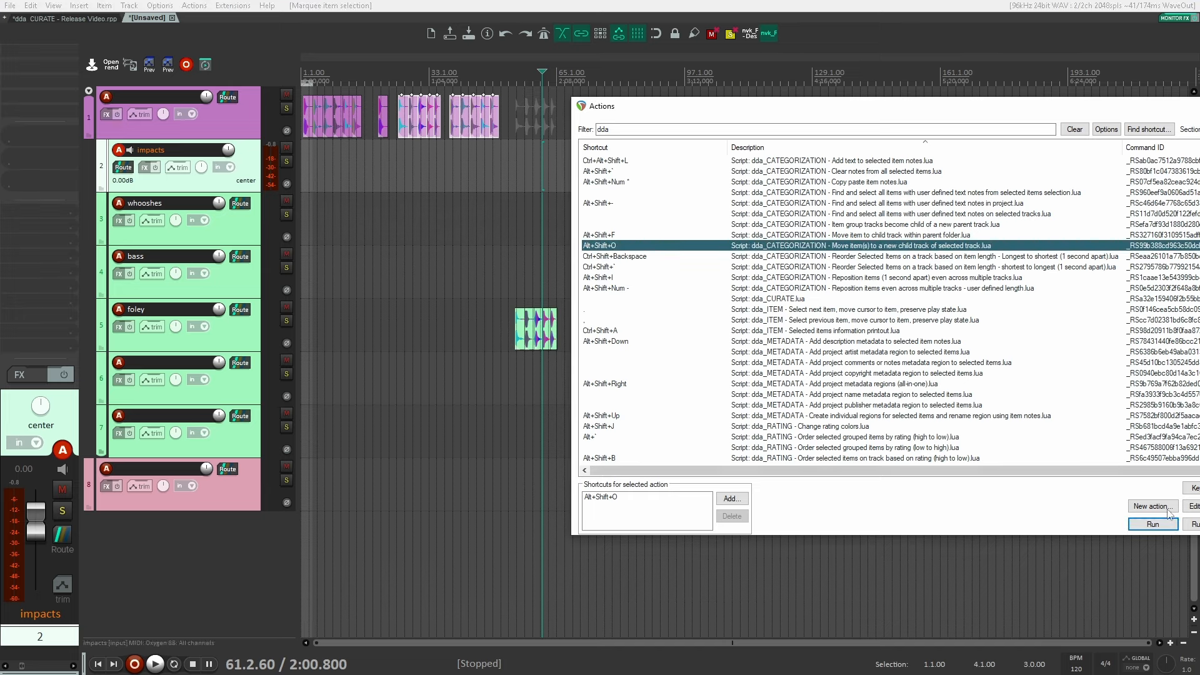
click(1133, 525)
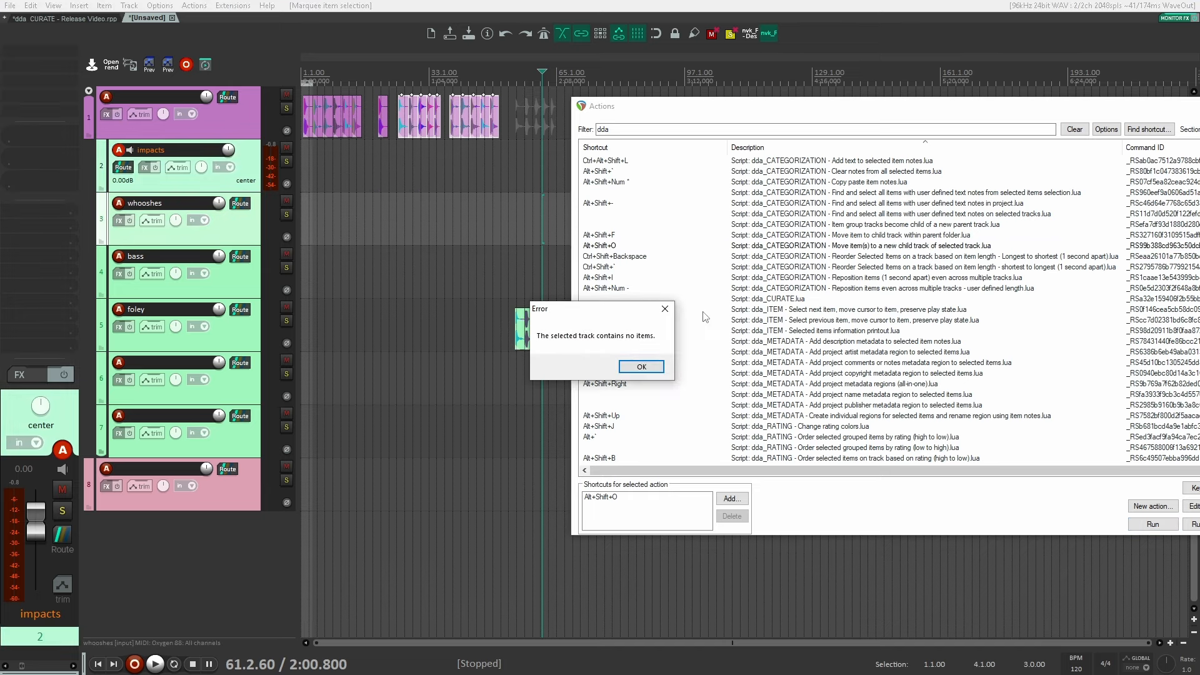
click(637, 367)
Step: Select track 1 with its last two item groups and move them to a new child track named cinematics
click(516, 102)
drag(516, 103, 398, 128)
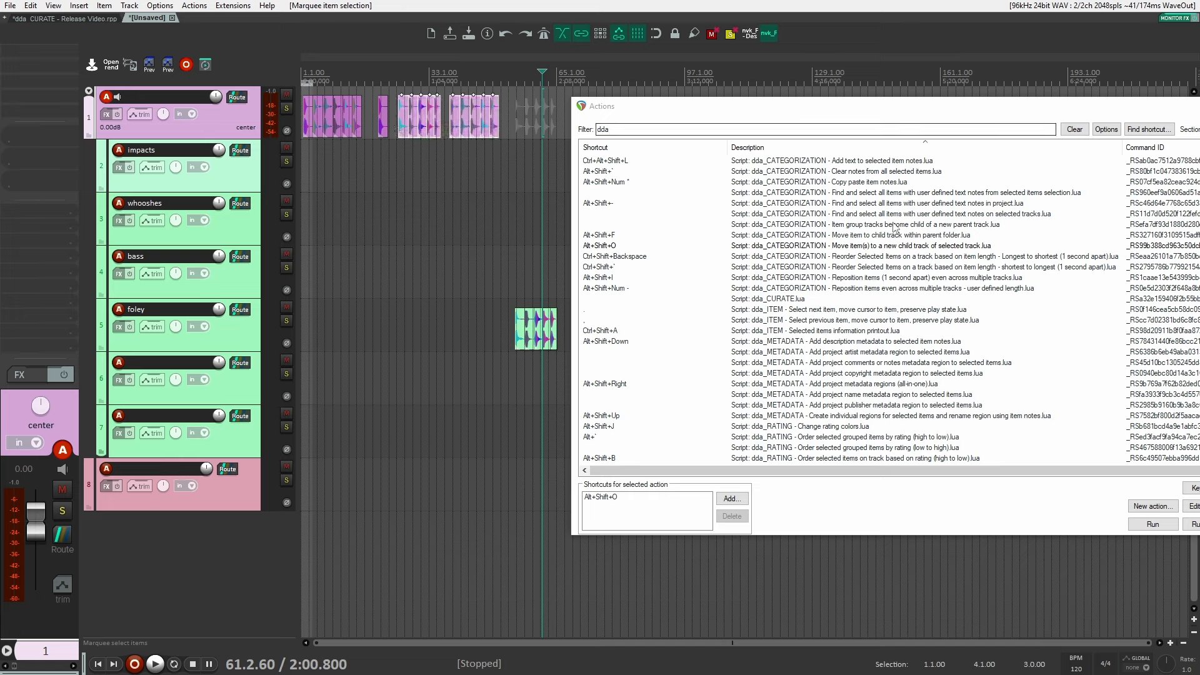
click(895, 246)
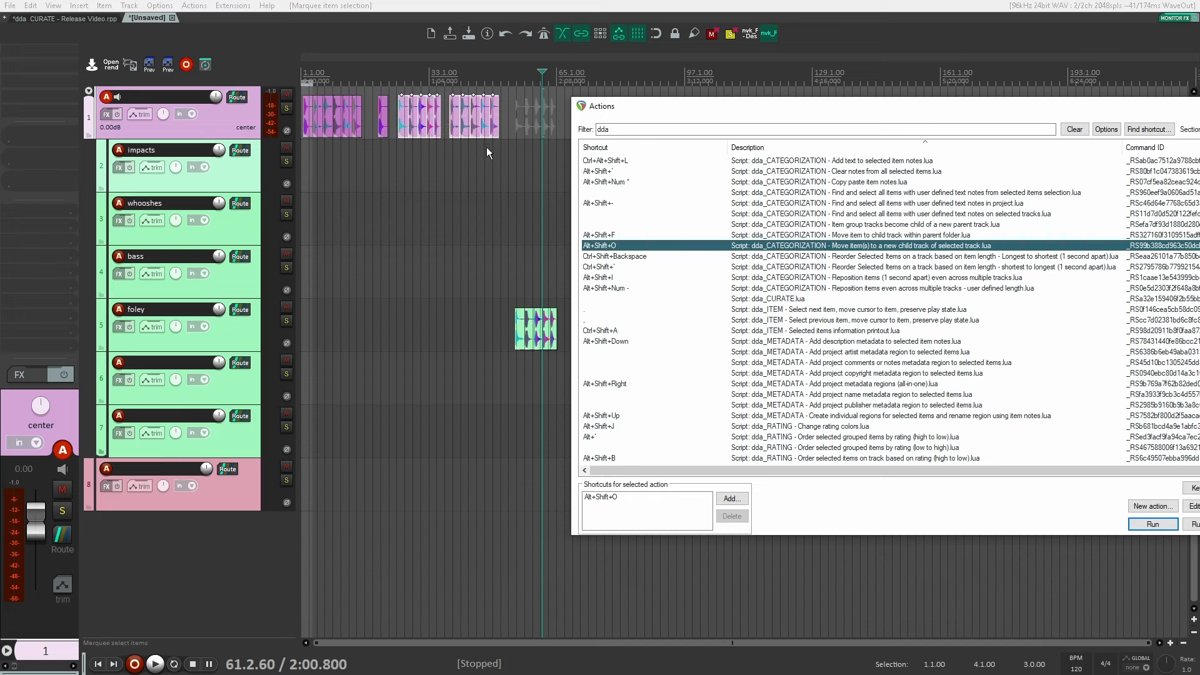
click(1134, 524)
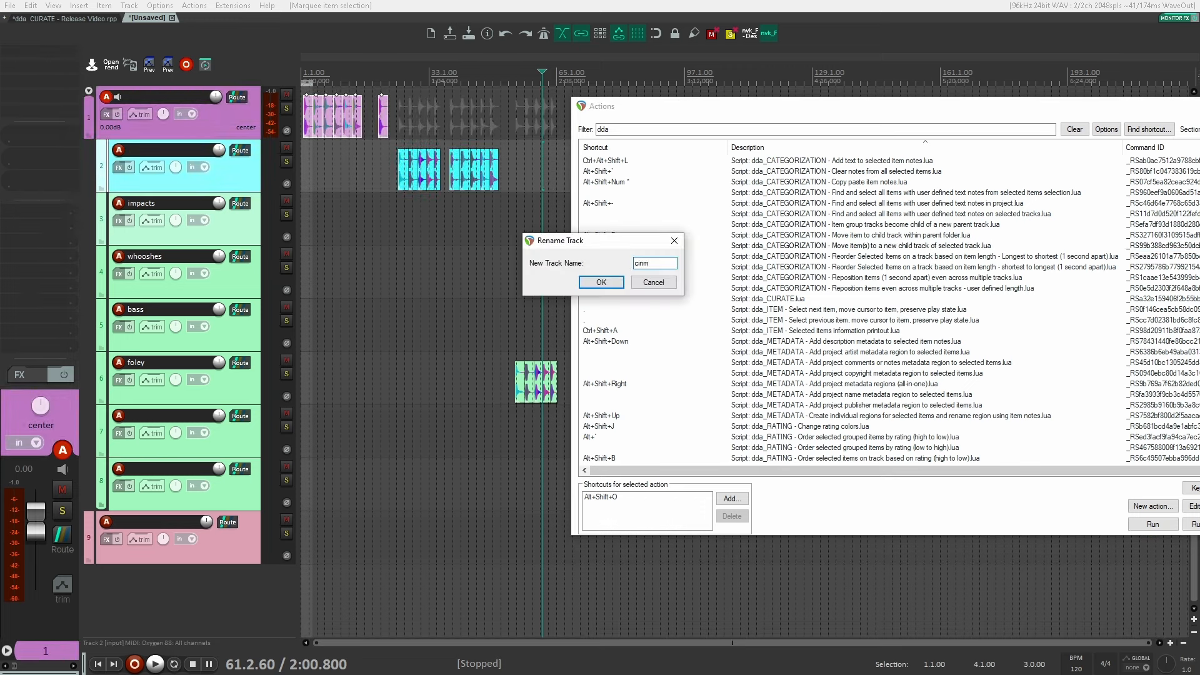
text(cinematics)
key(Return)
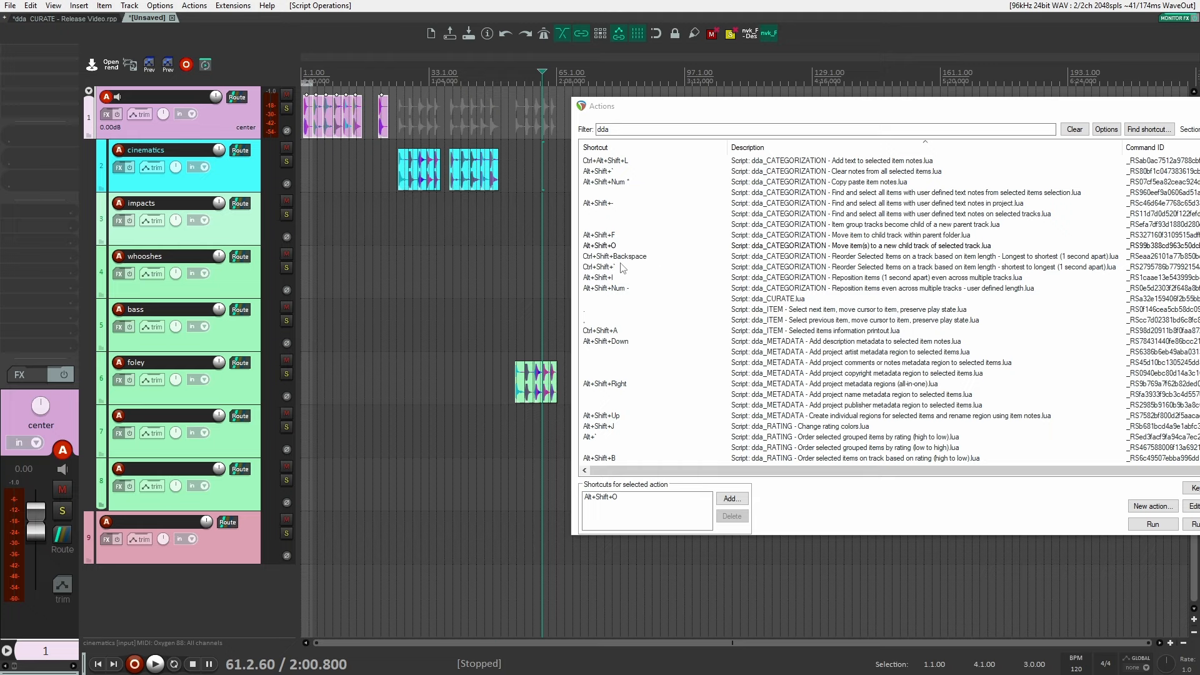
Step: Send the last item group on the cinematics track to target 4, bass, with the script for moving items within the parent folder
click(495, 270)
drag(522, 136, 371, 212)
click(388, 223)
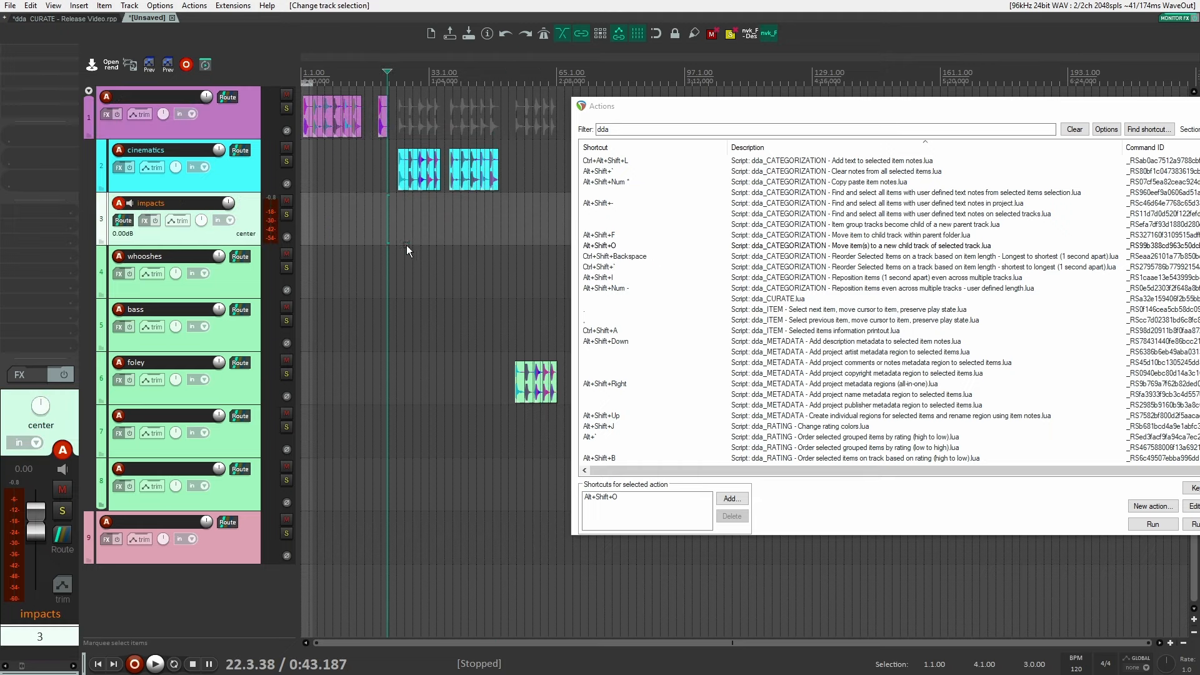
drag(525, 144, 448, 212)
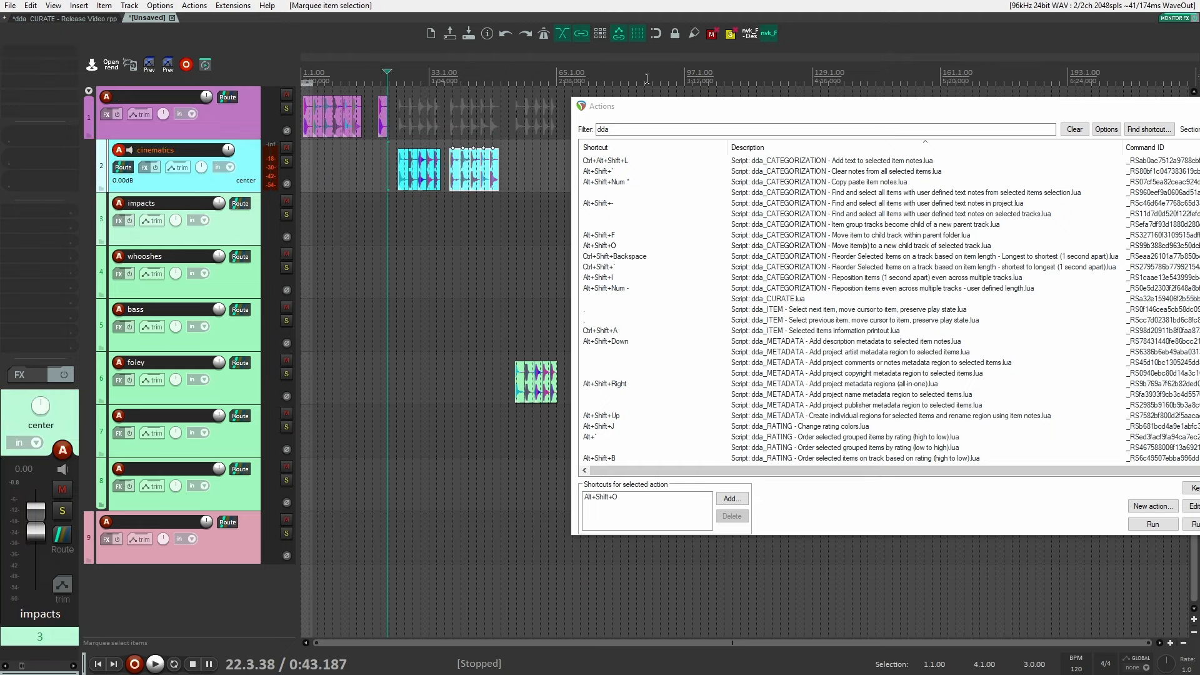
click(936, 235)
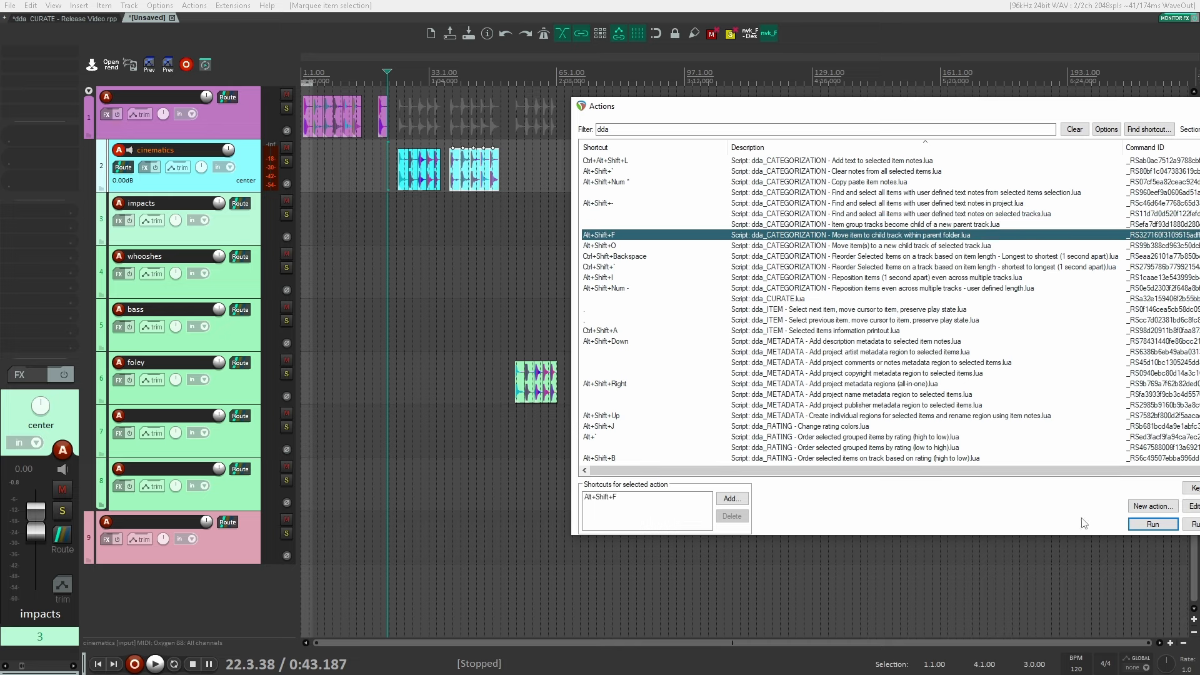
click(1153, 523)
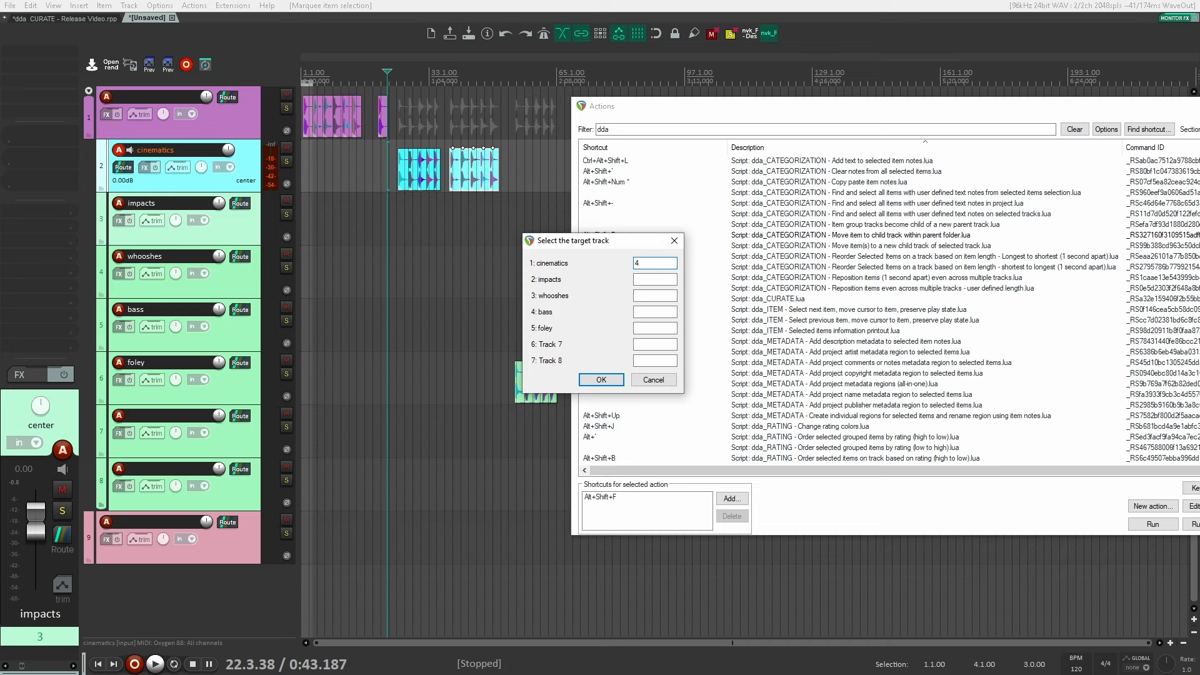
key(Return)
click(513, 292)
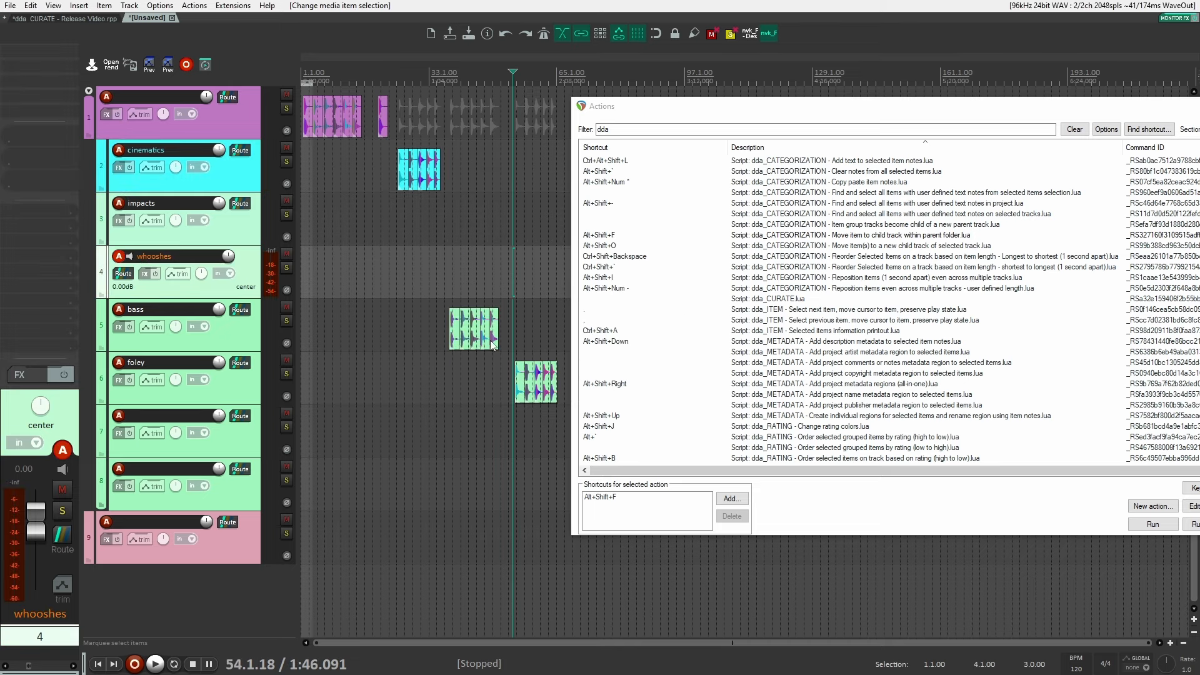
Step: Select the bass track's items and reorder them by length from longest to shortest, 1 second apart
click(891, 257)
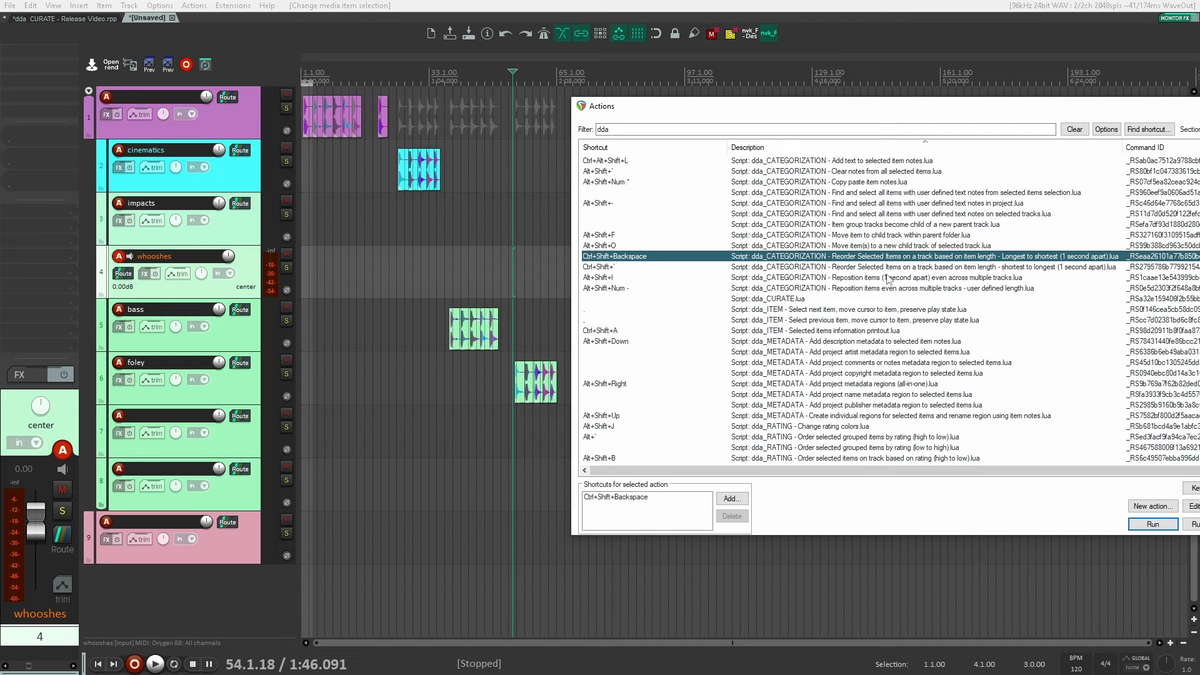
click(891, 269)
click(891, 260)
click(428, 275)
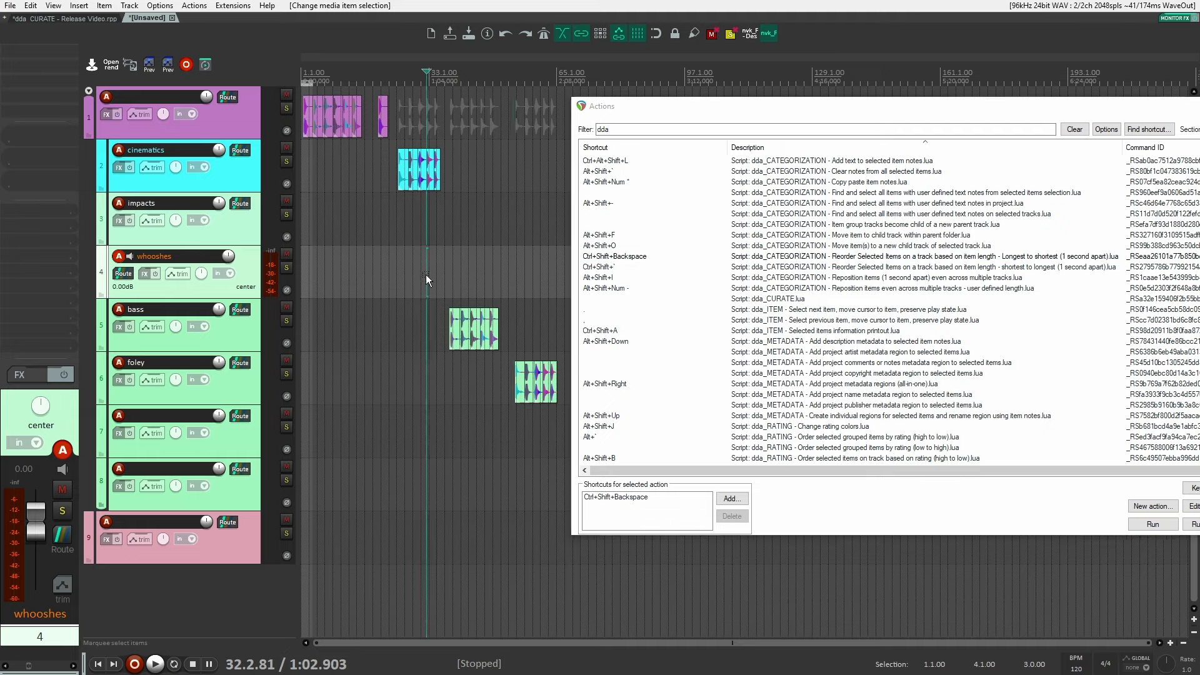
scroll(438, 291, up, 4)
scroll(446, 292, down, 3)
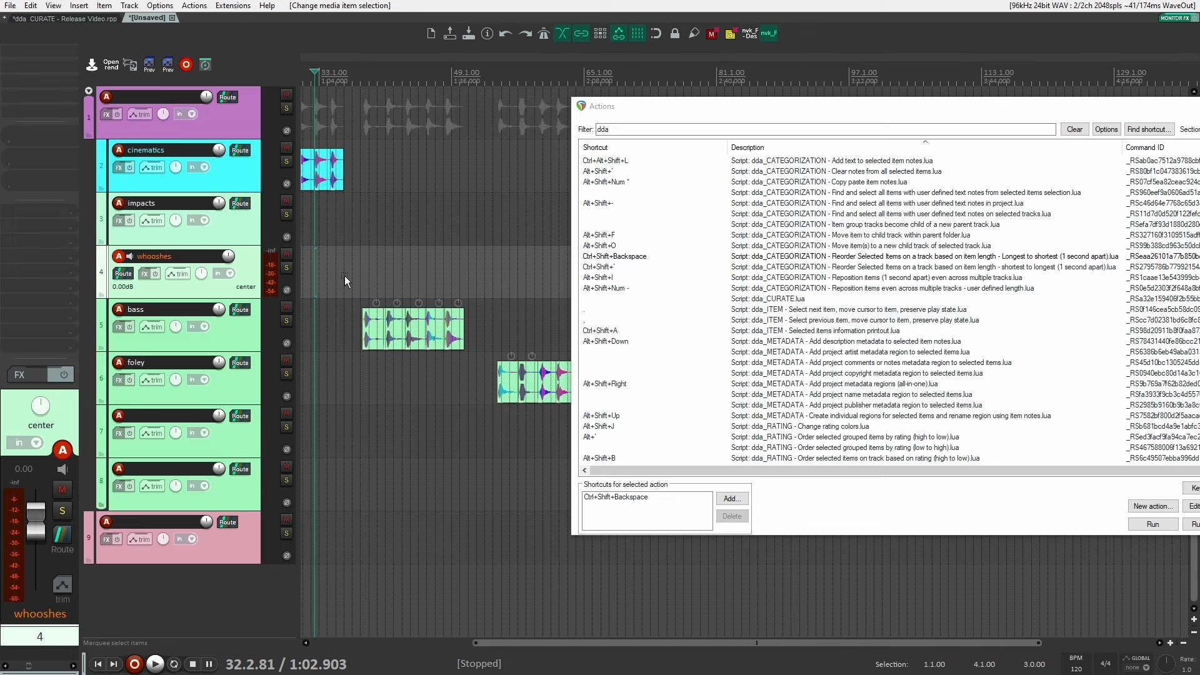
scroll(344, 276, up, 2)
drag(359, 275, 531, 355)
click(974, 267)
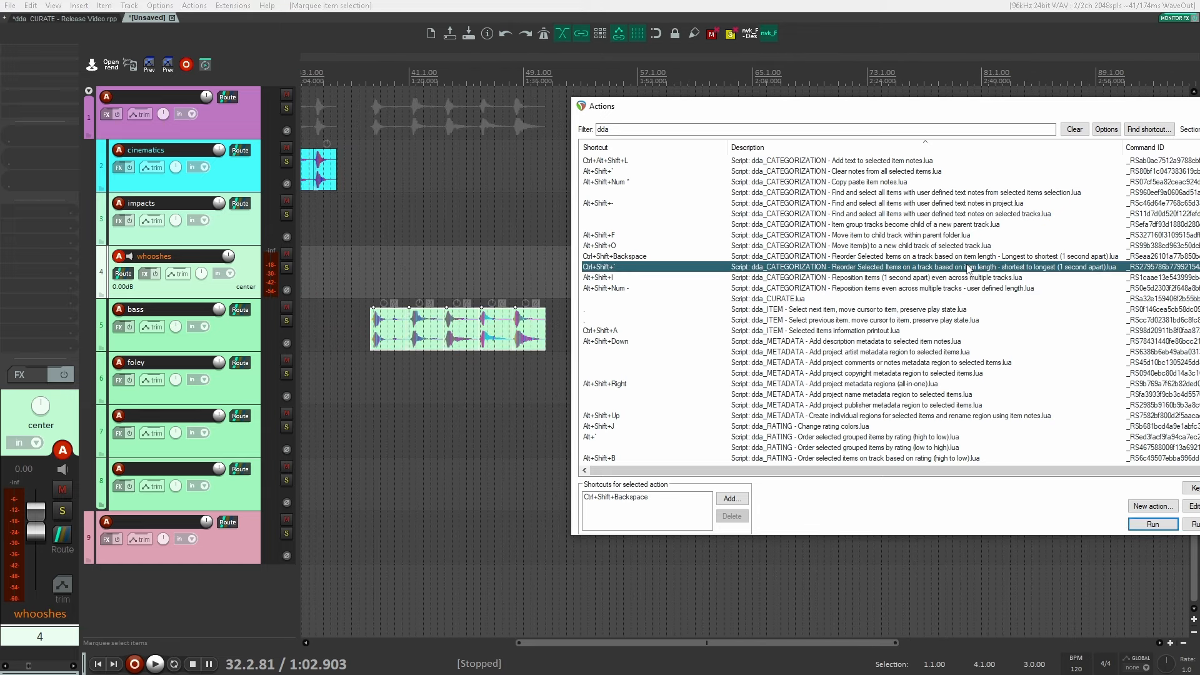
click(959, 257)
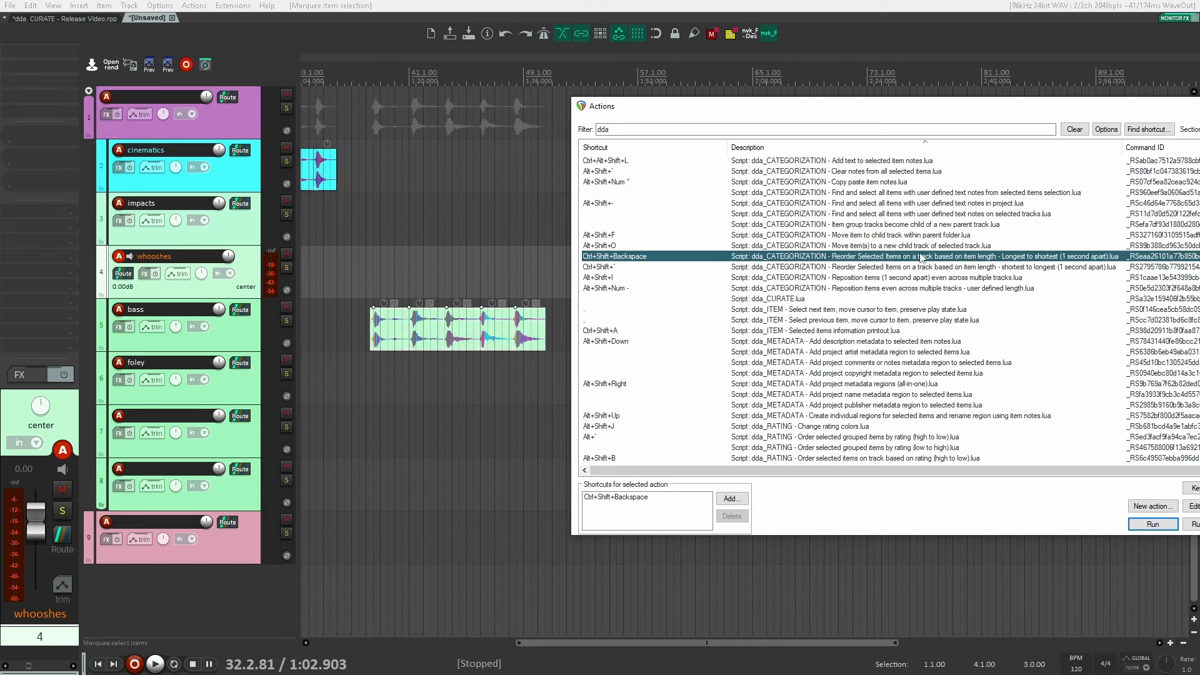
click(1153, 524)
scroll(406, 388, right, 2)
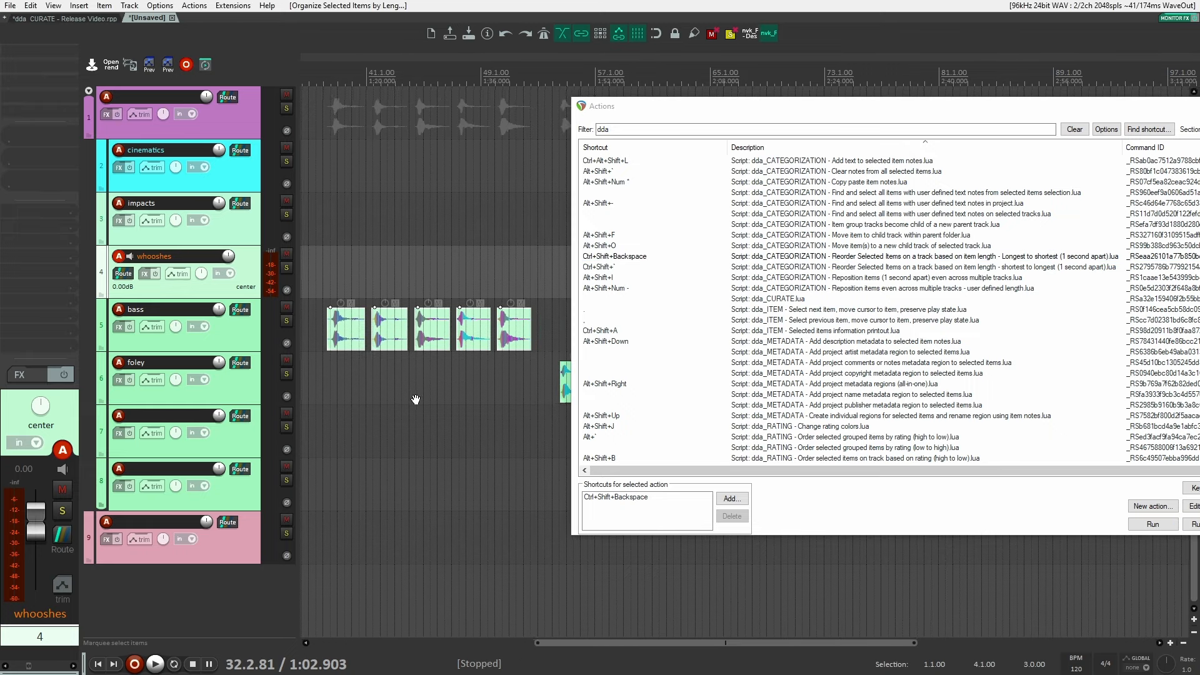
Step: Reorder the bass items from shortest to longest and return them to longest-to-shortest order
click(982, 268)
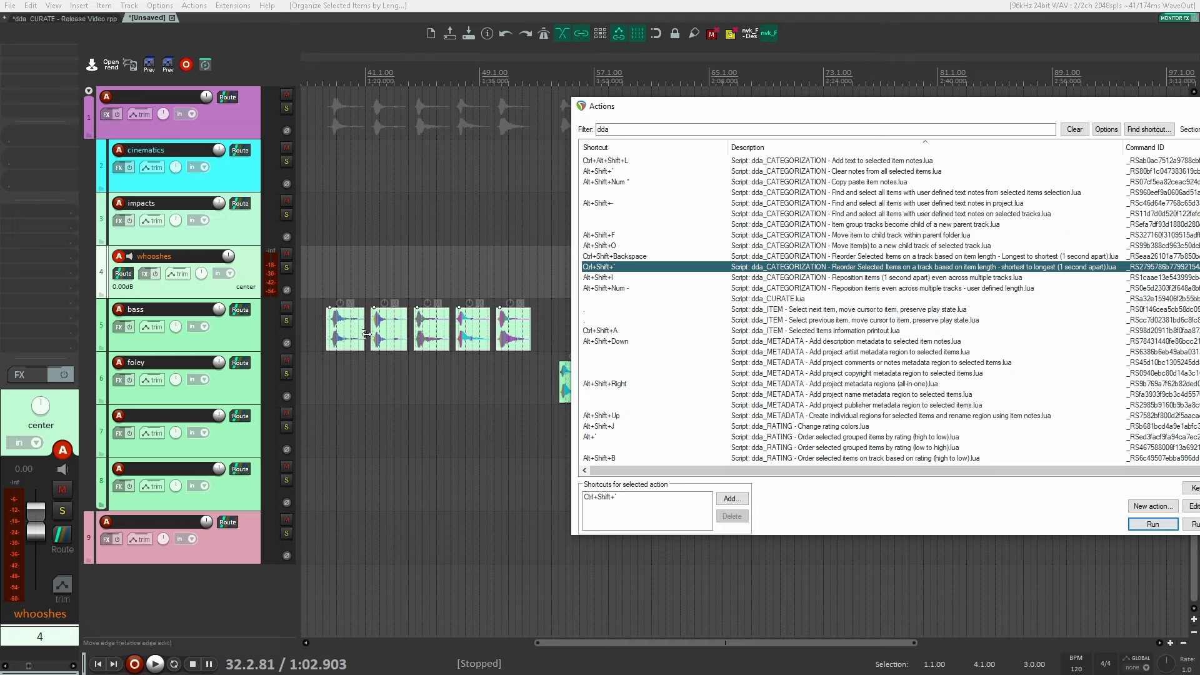
click(1152, 522)
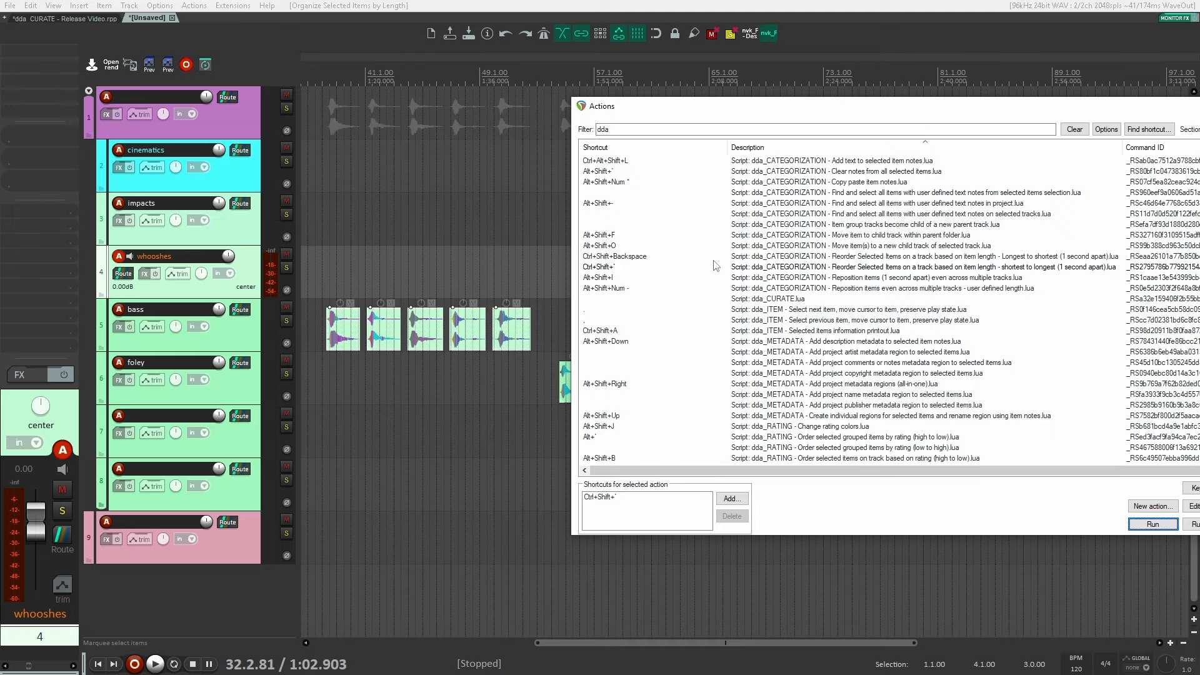
click(1025, 256)
click(1151, 523)
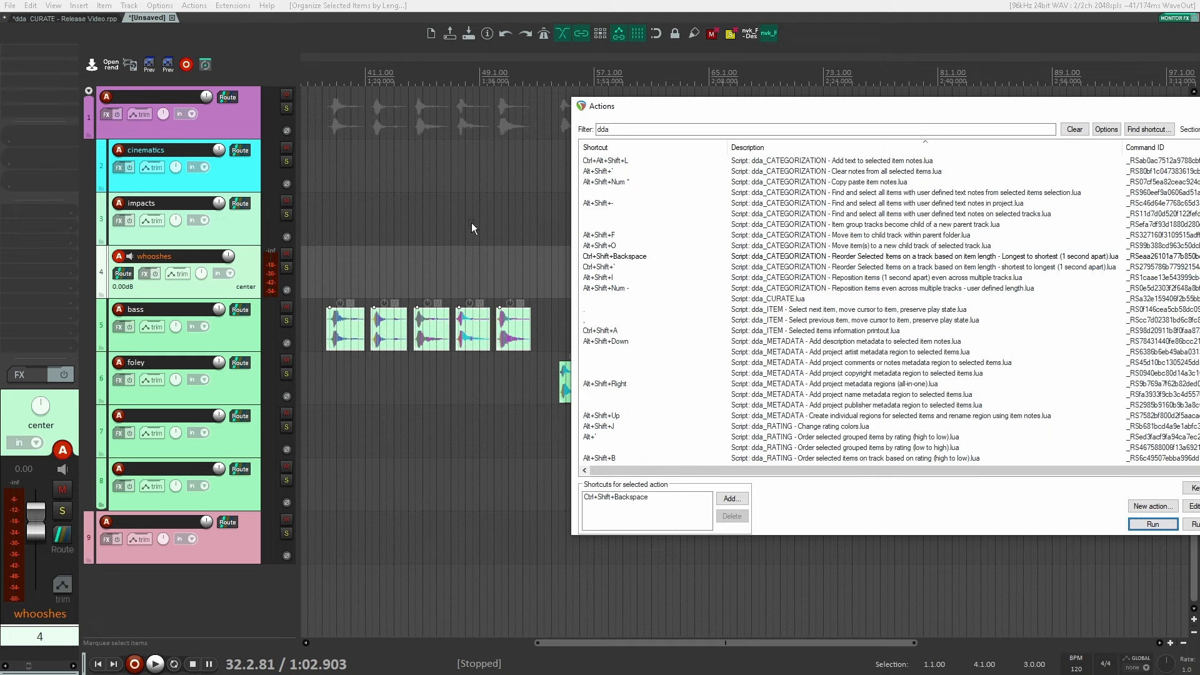
click(472, 223)
click(480, 279)
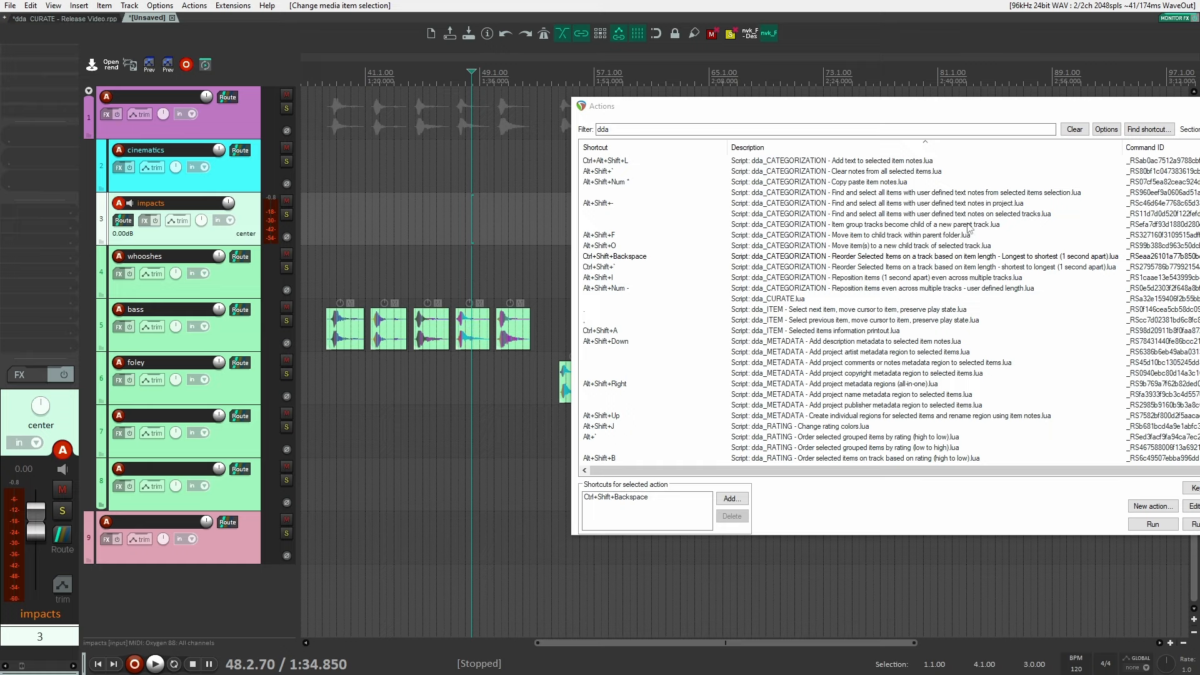
Step: Find the script Reposition items (1 second apart) even across multiple tracks in the action list and view the child tracks' item groups
click(401, 283)
scroll(417, 280, down, 3)
scroll(885, 276, up, 2)
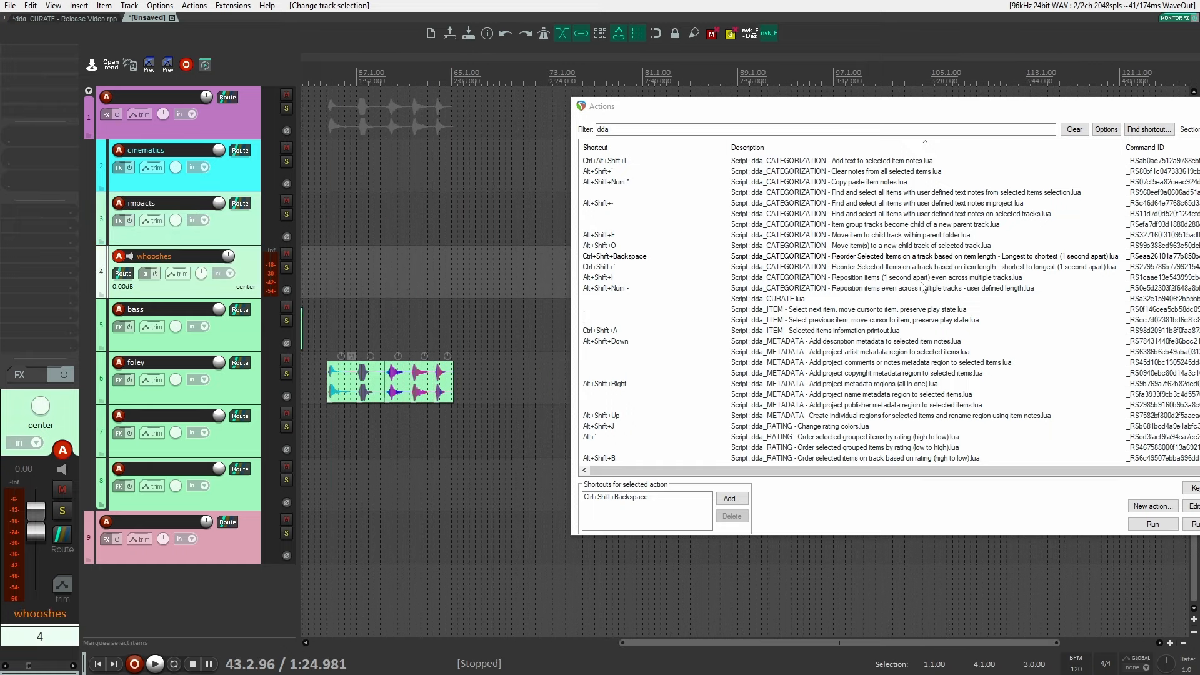
click(921, 281)
click(921, 280)
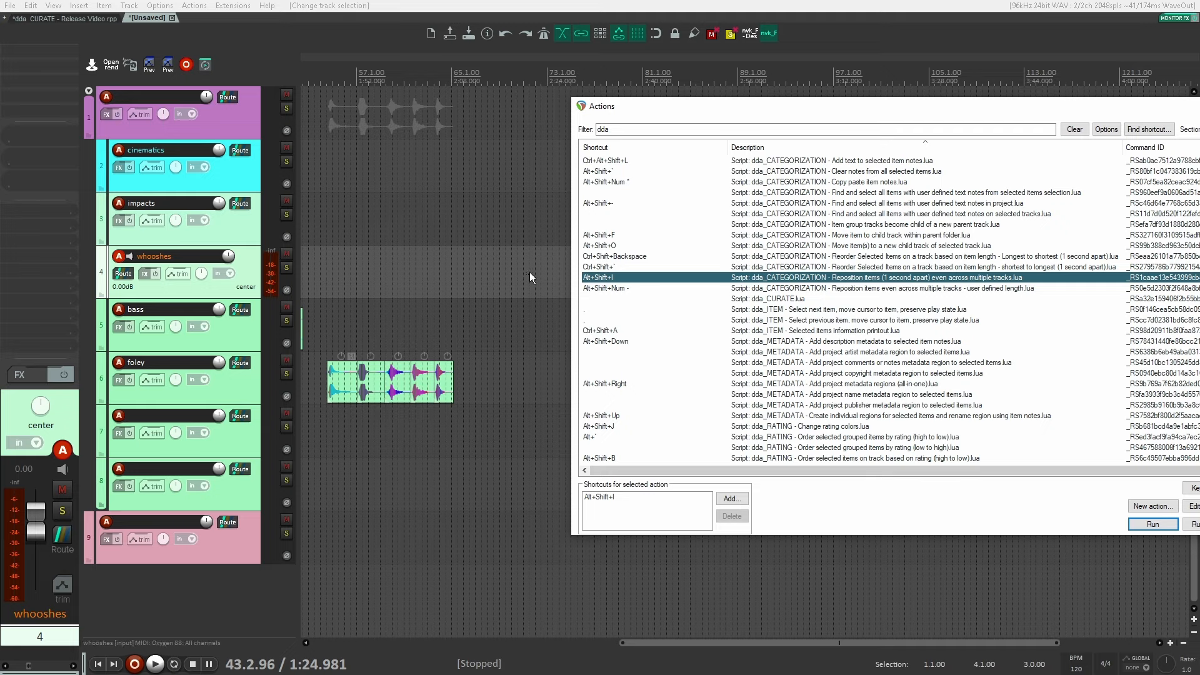
click(404, 275)
scroll(404, 276, down, 8)
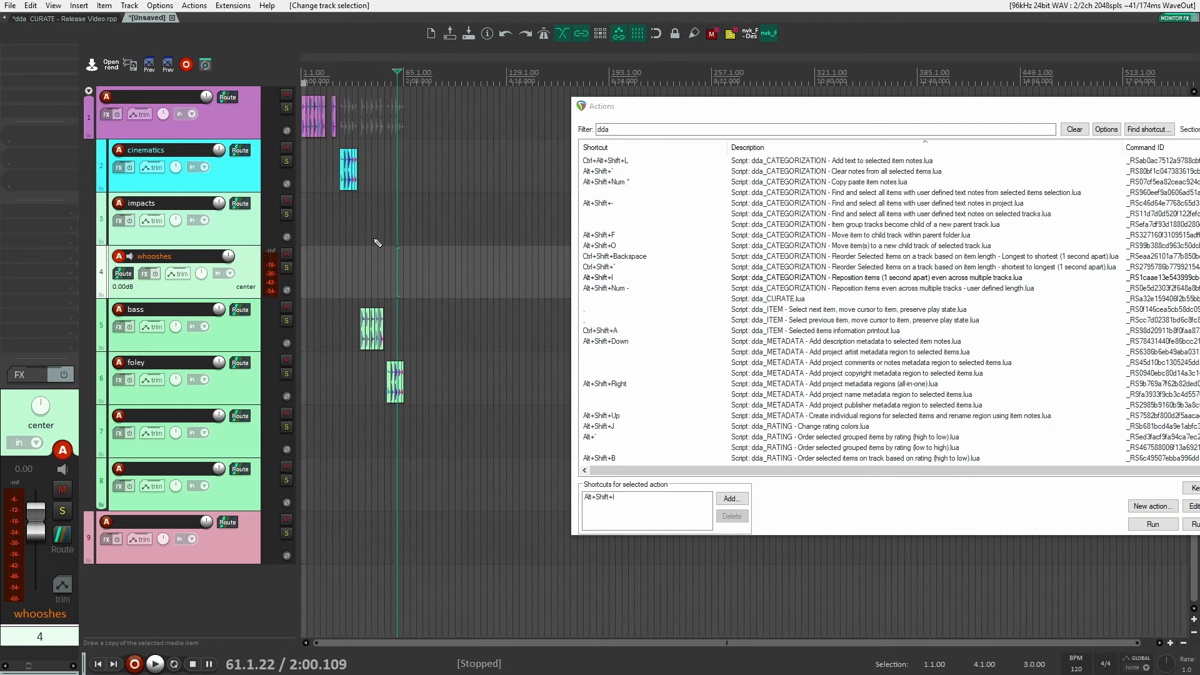
Step: Copy the bass item group onto the impacts track and the foley item group onto track 7
key(ctrl+a)
drag(414, 325, 335, 216)
click(400, 381)
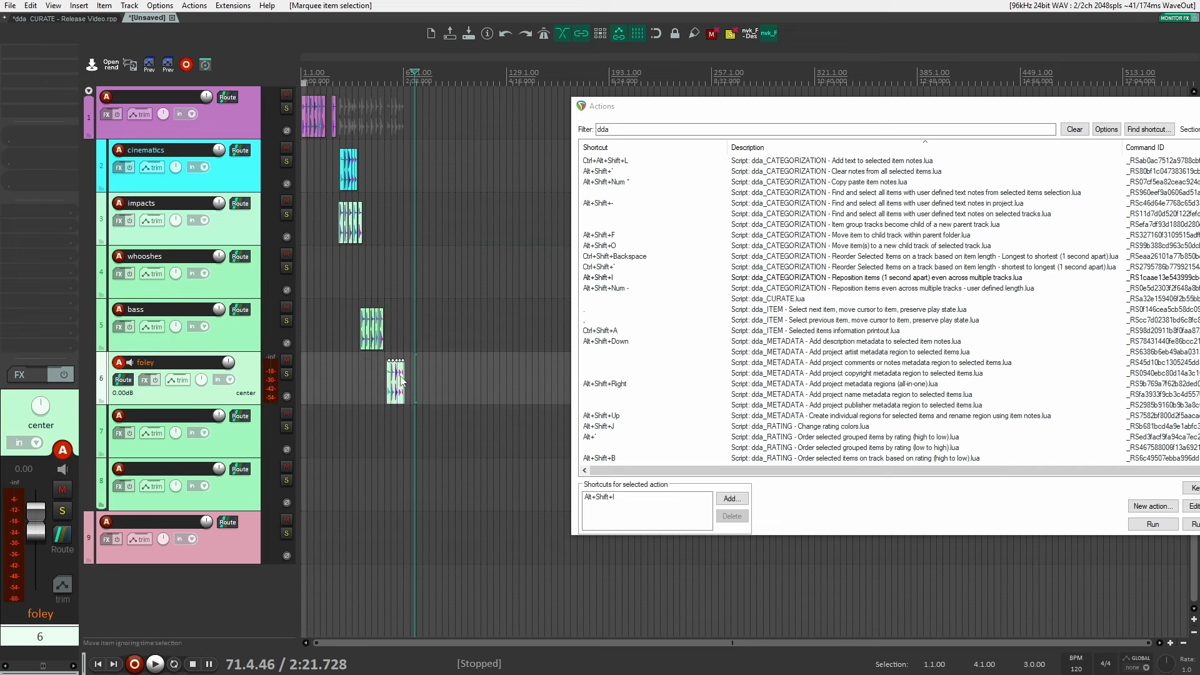
drag(400, 382, 330, 433)
click(452, 445)
key(ctrl+a)
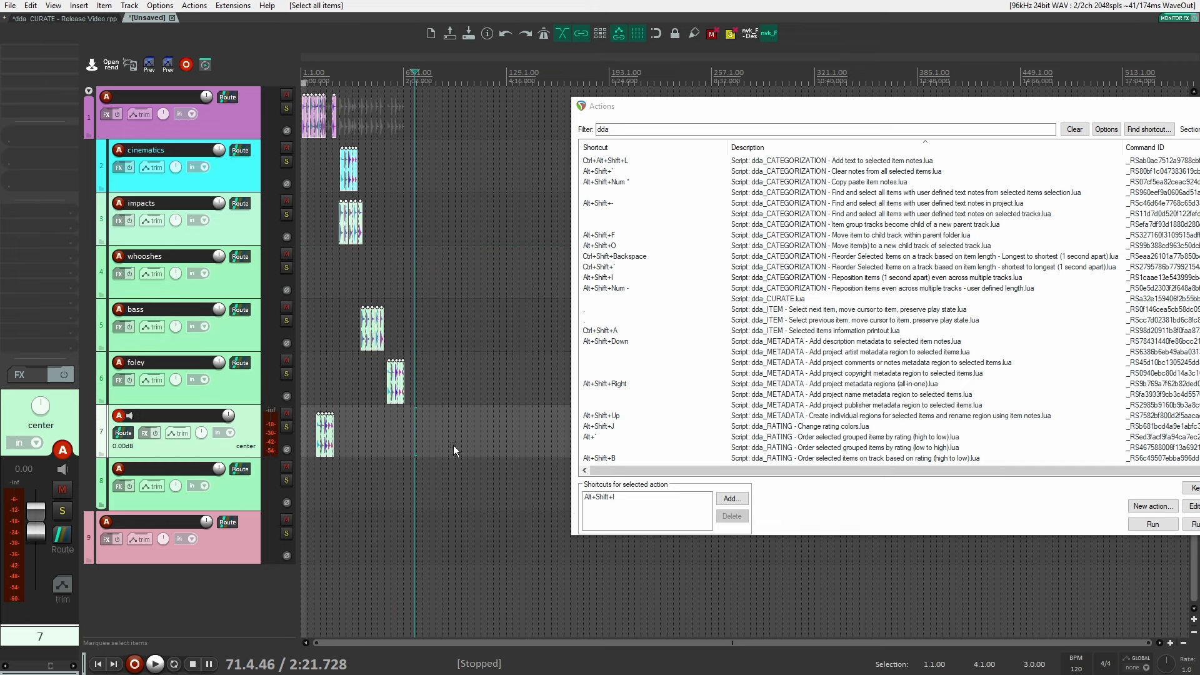
Step: Select track 1's remaining items and send them to target 3, whooshes, with the script Move item to child track within parent folder
click(420, 273)
drag(389, 116, 245, 107)
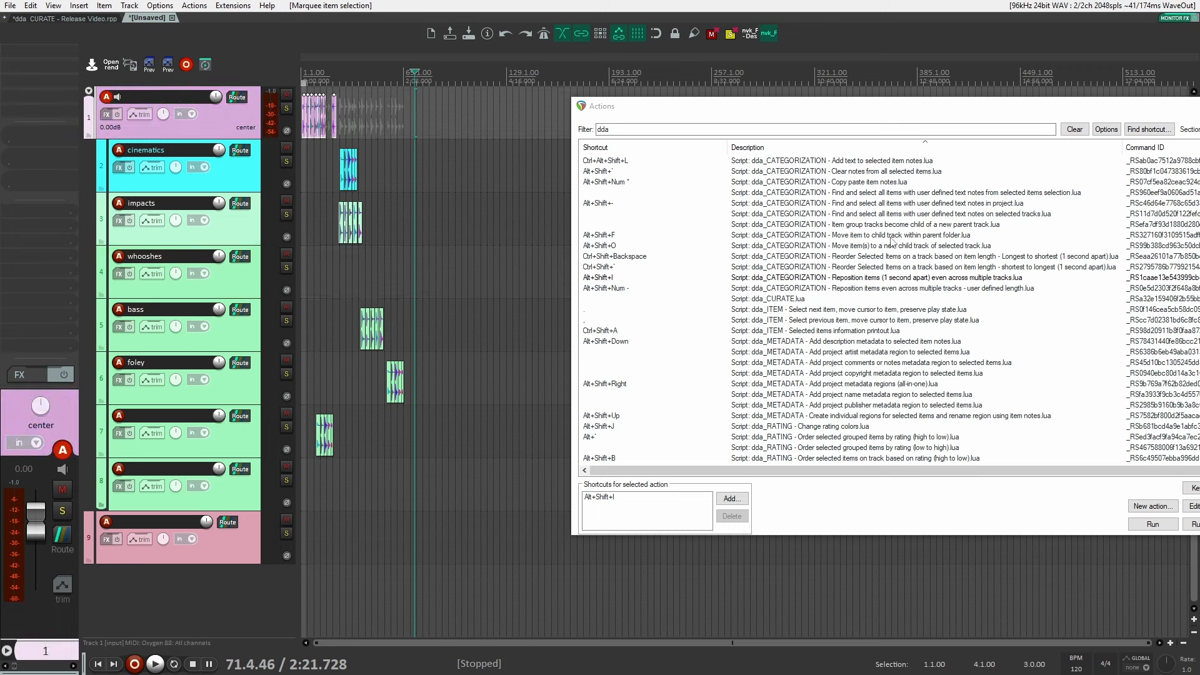
click(871, 247)
click(876, 236)
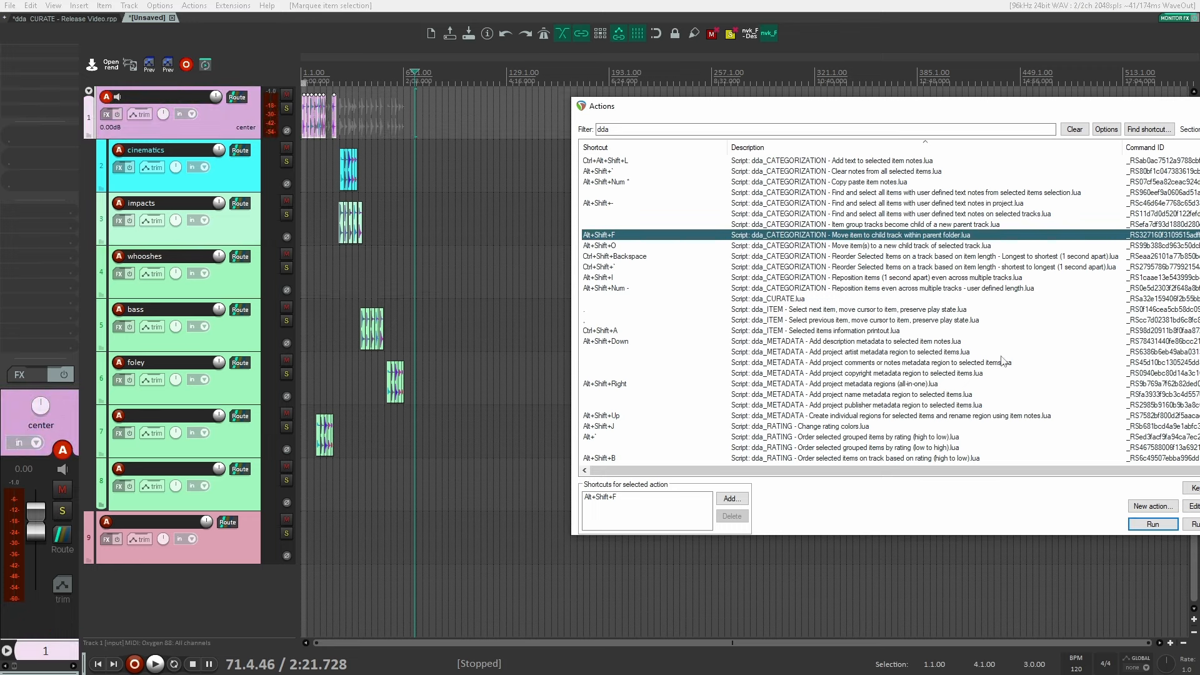
click(1152, 524)
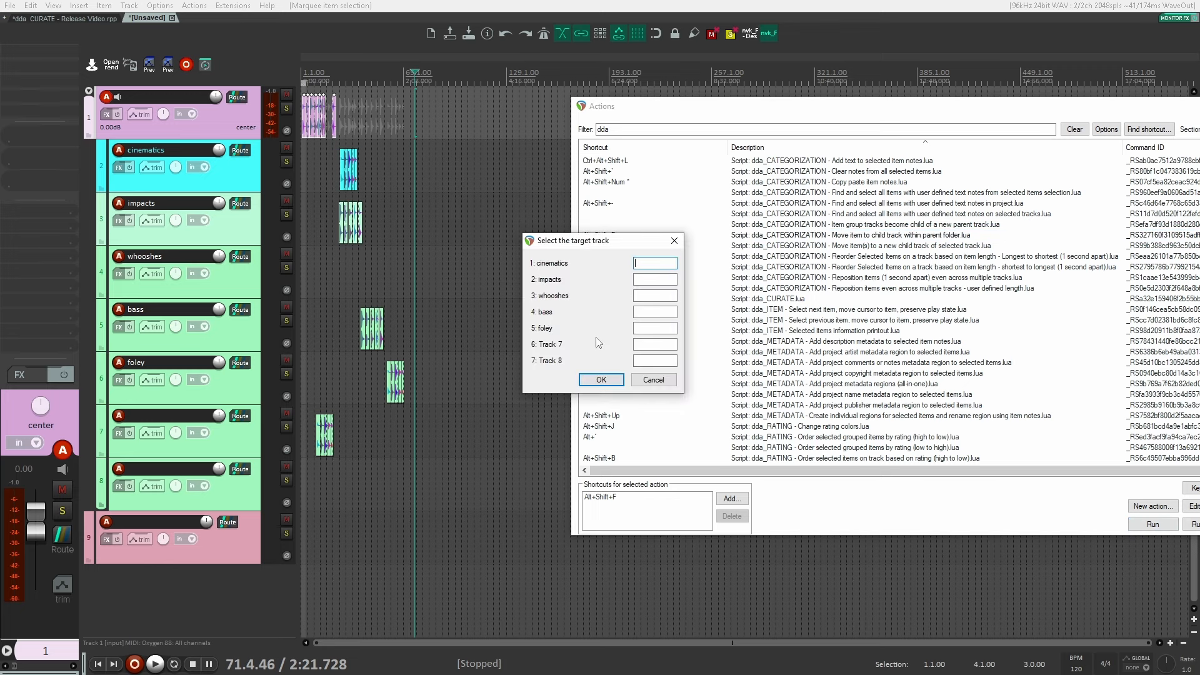
key(Return)
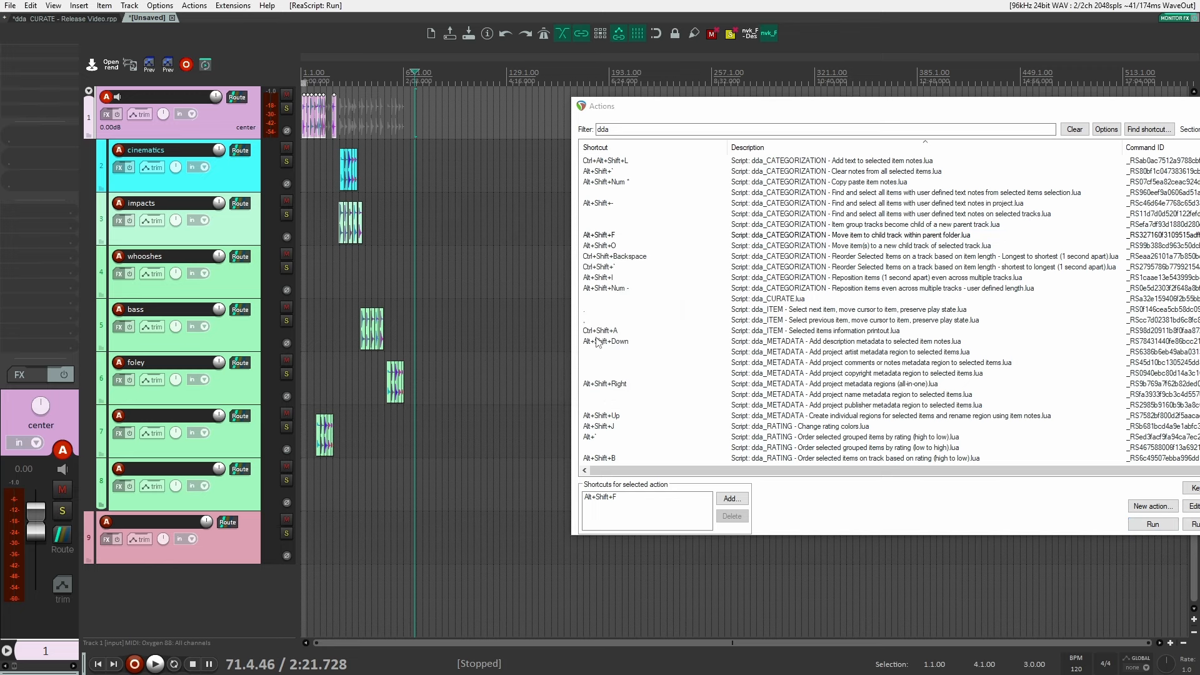
click(397, 230)
Step: Select all items and reposition them 1 second apart across the child tracks with the reposition script
click(440, 338)
key(ctrl+a)
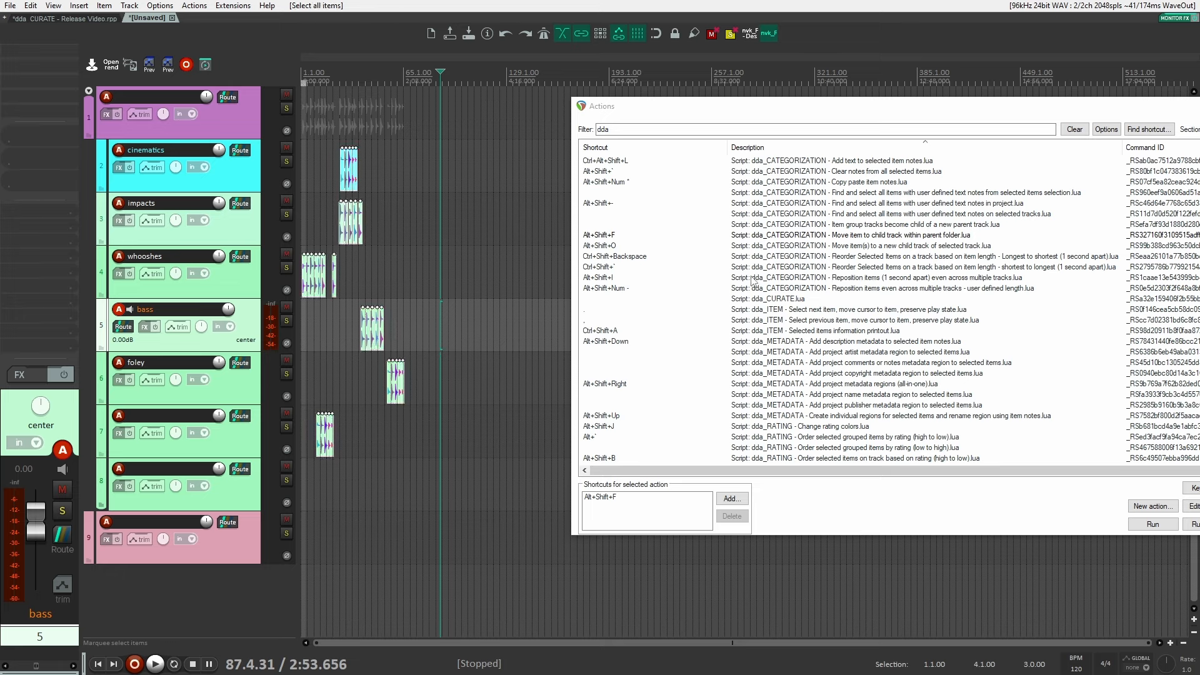
click(907, 277)
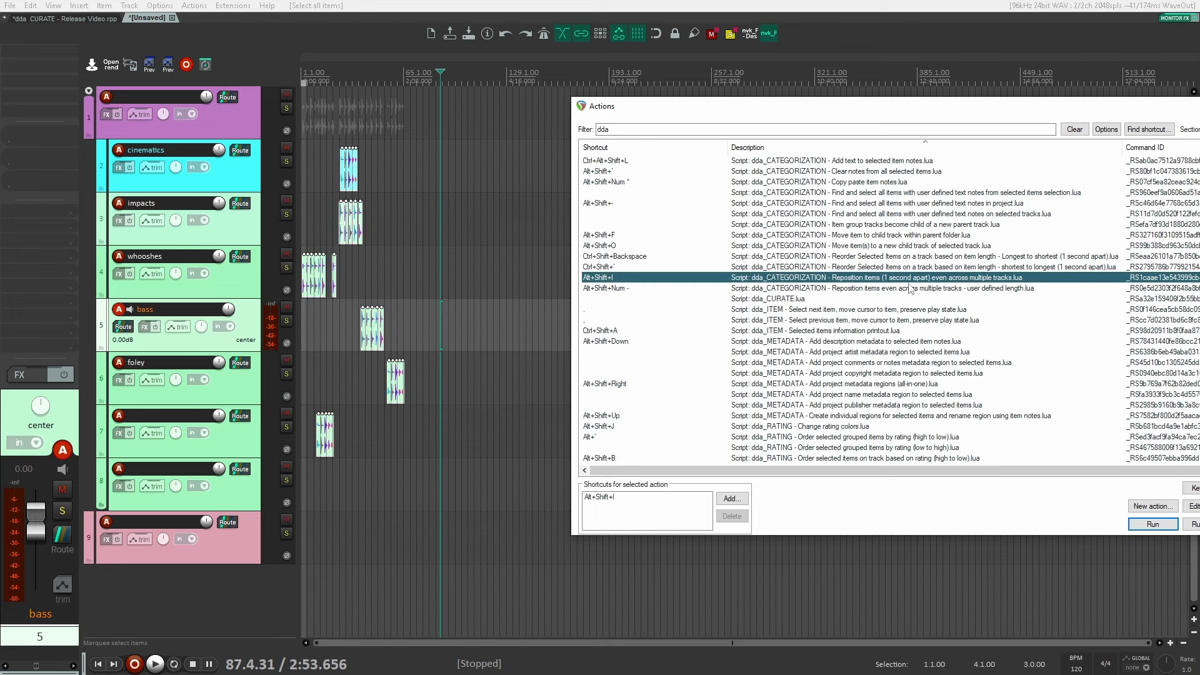
click(1150, 524)
Step: Examine the spacing and order of the repositioned items from the cinematics track down through the other child tracks
click(334, 158)
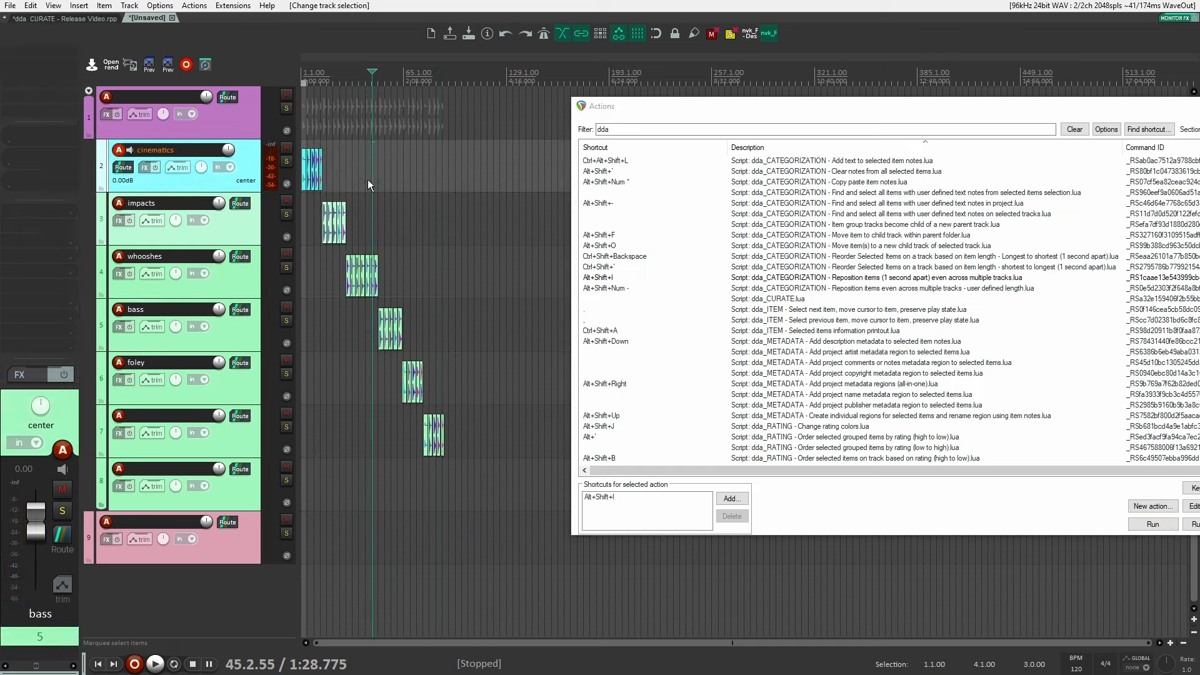
scroll(363, 162, up, 3)
scroll(326, 153, up, 2)
drag(325, 153, 656, 168)
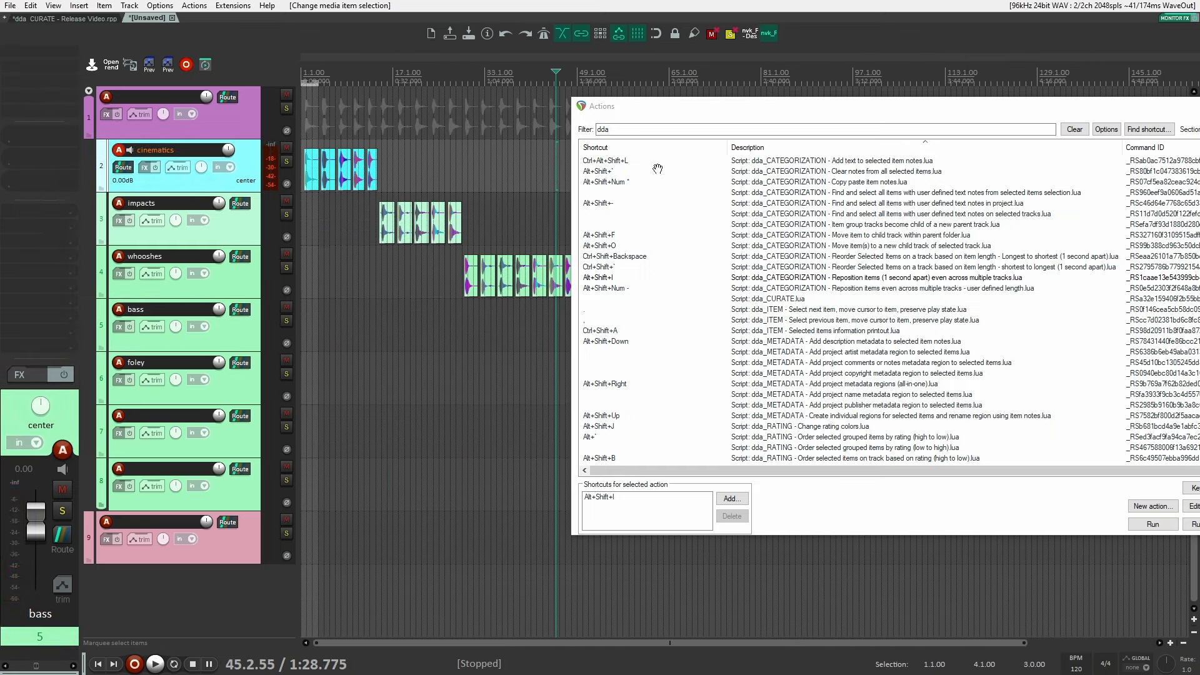
scroll(319, 144, up, 4)
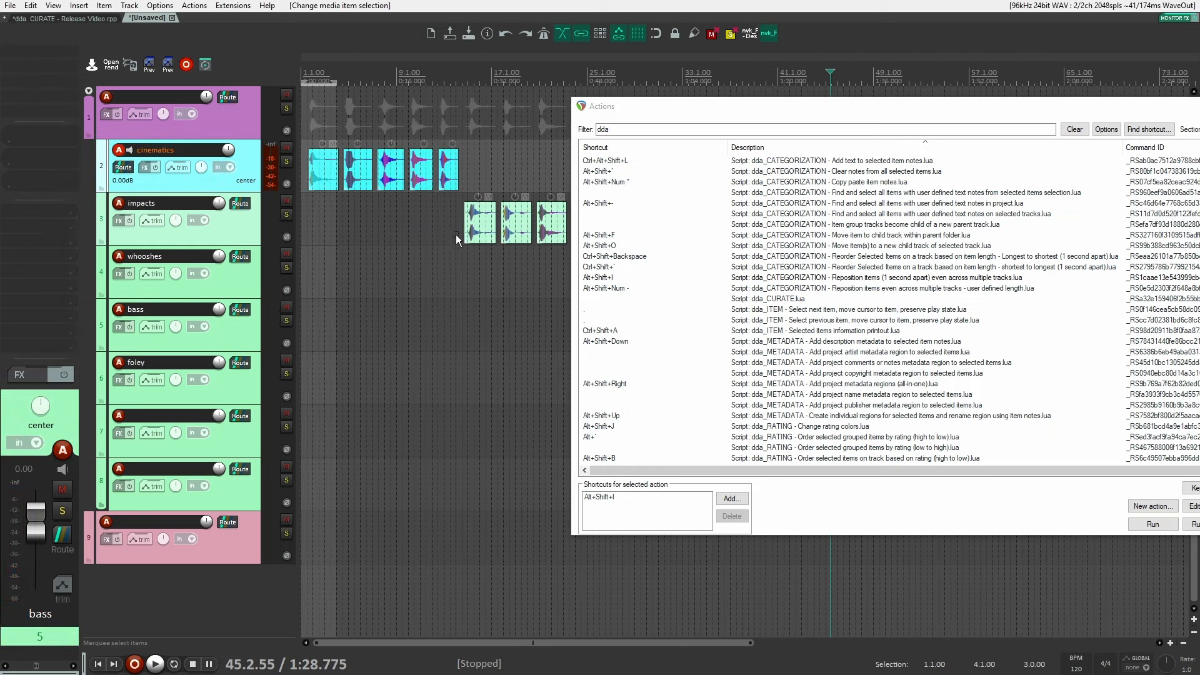
drag(456, 234, 352, 238)
drag(563, 247, 337, 236)
drag(556, 245, 386, 244)
scroll(387, 244, down, 6)
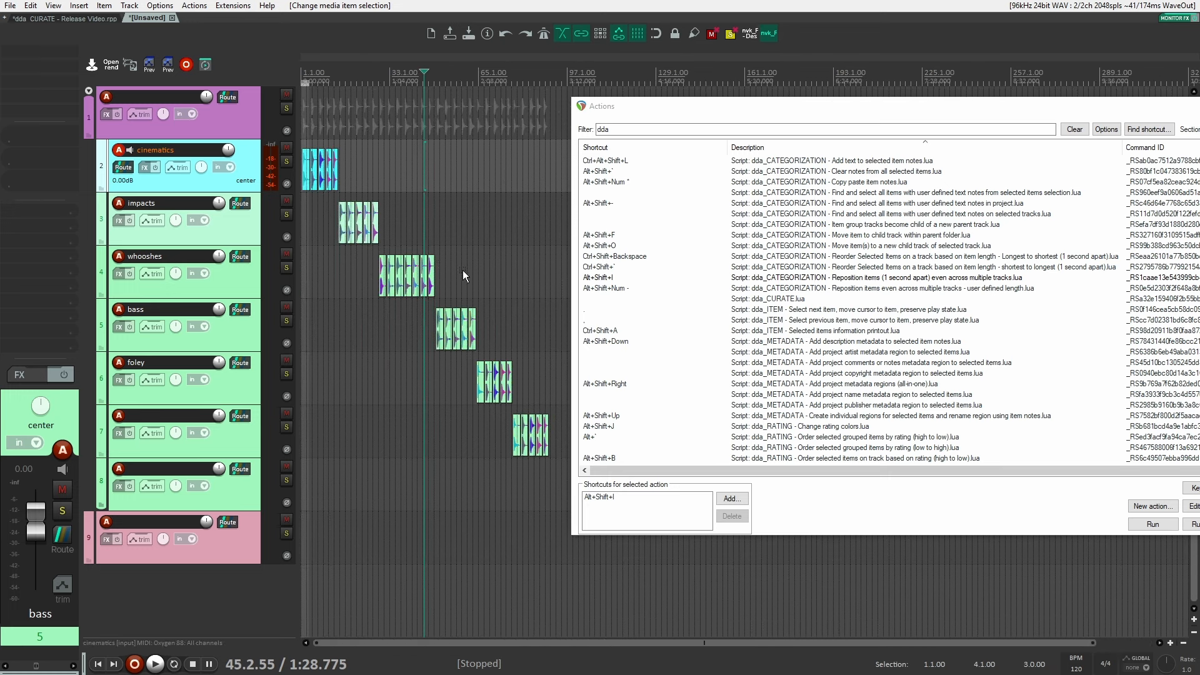
Step: Undo the 1-second repositioning of all items across the child tracks
click(923, 289)
click(485, 237)
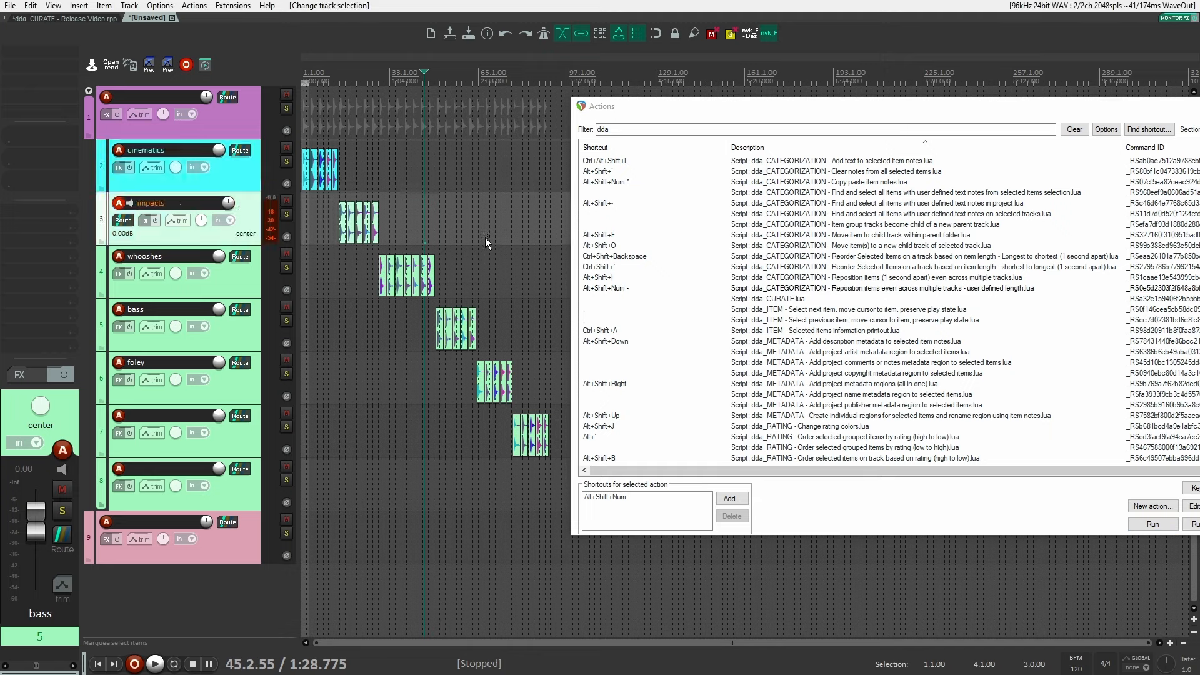
key(ctrl+z)
key(ctrl+z)
key(ctrl+z)
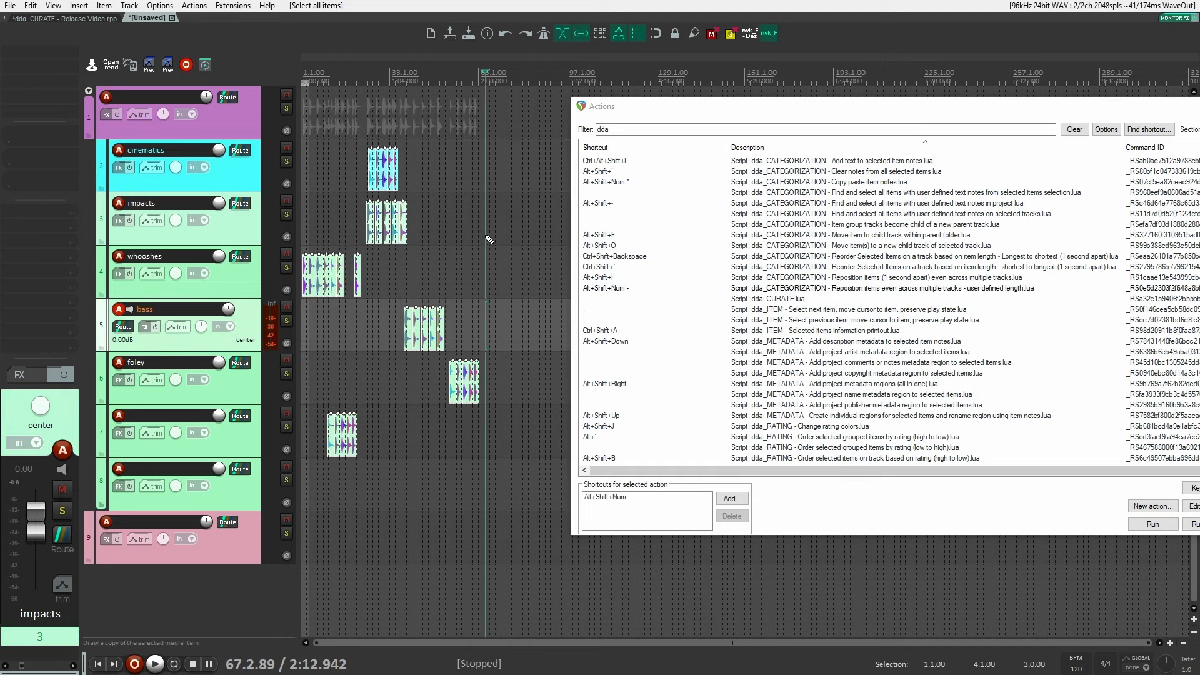
Step: Reposition all selected items across the child tracks with the user defined length script, using a 500 ms separation
click(917, 289)
click(1155, 526)
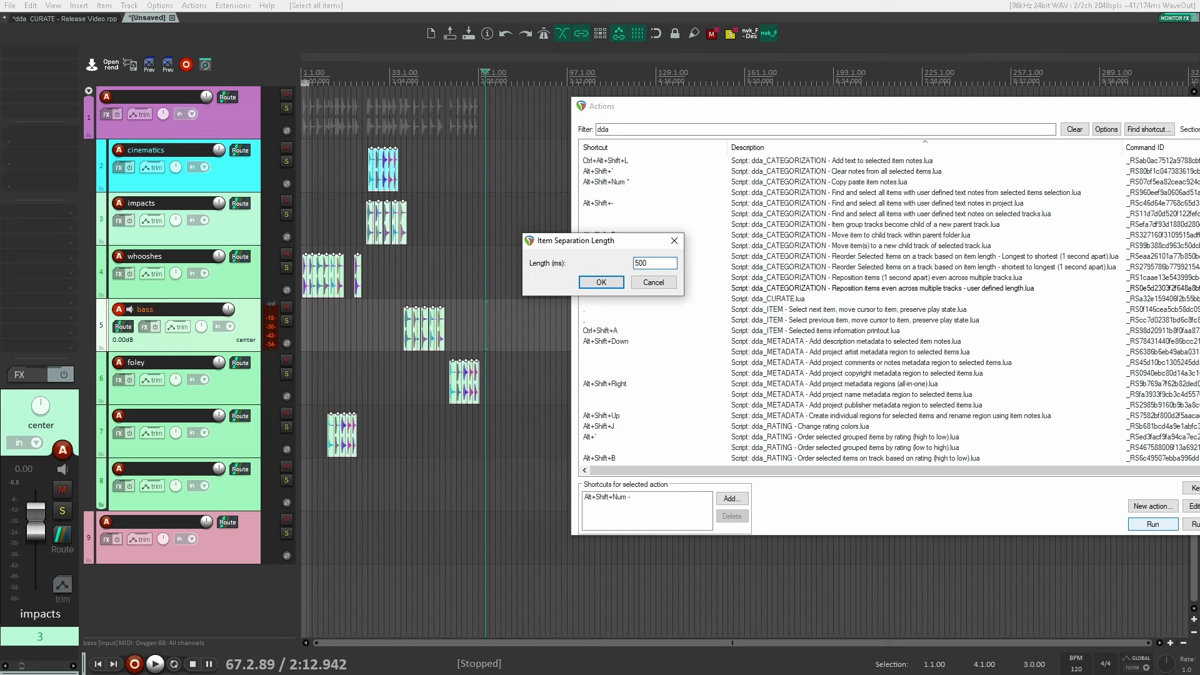
key(Return)
click(408, 218)
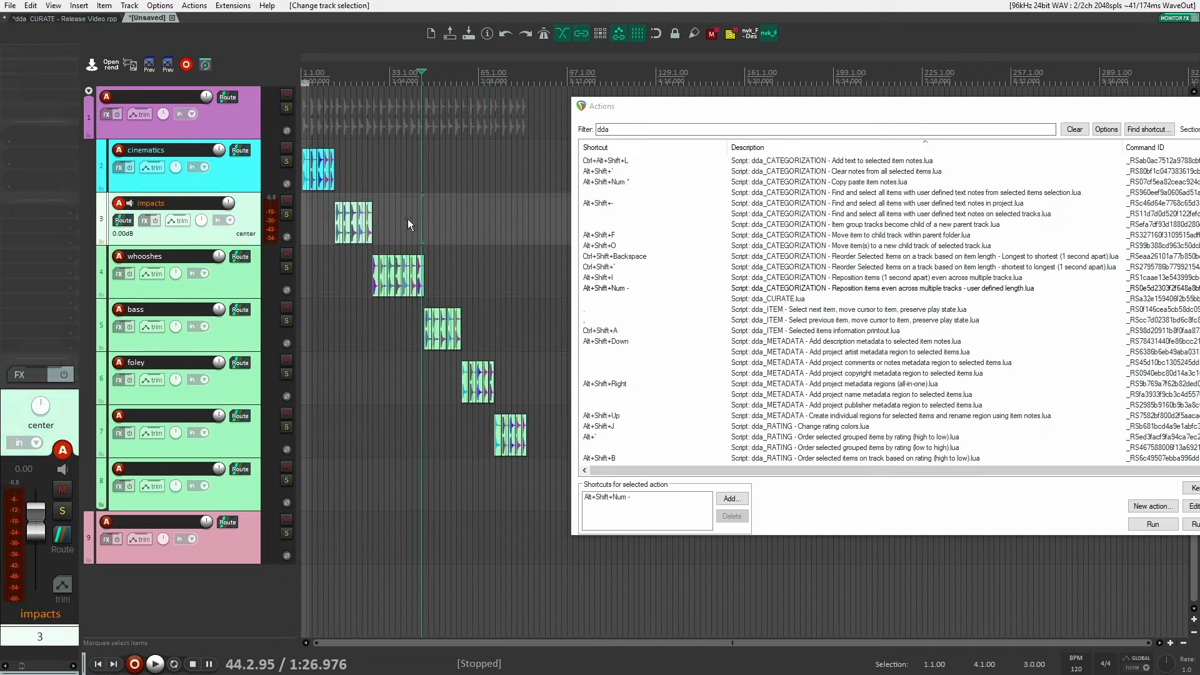
scroll(414, 219, up, 5)
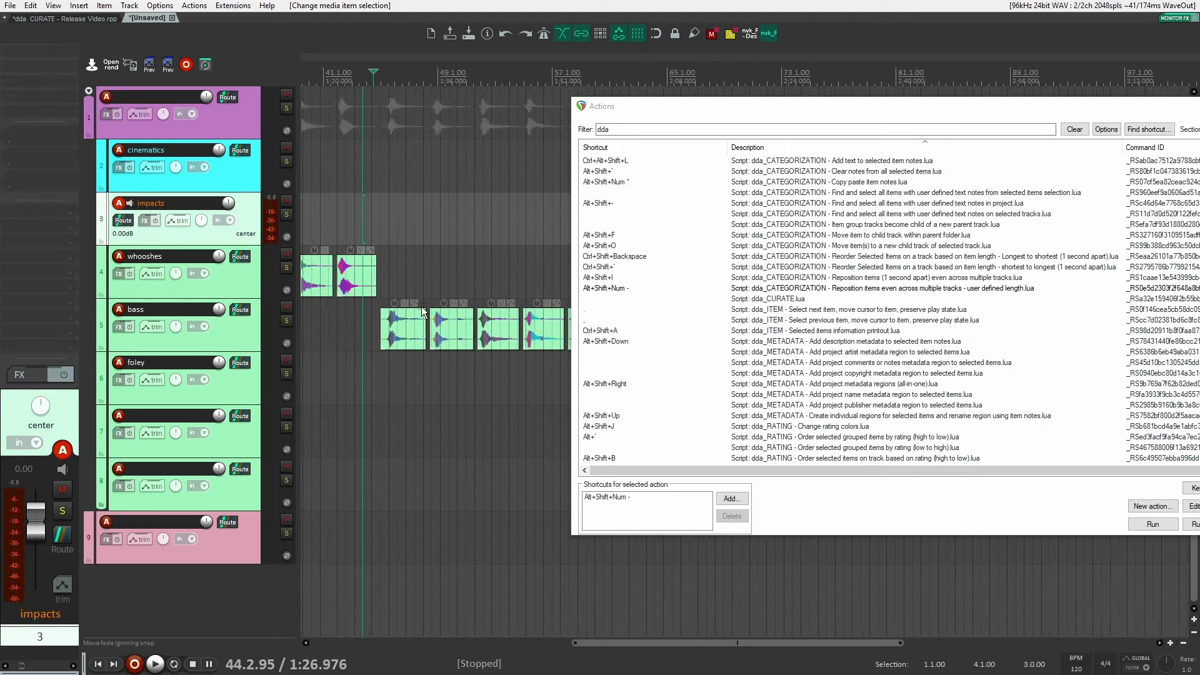
scroll(423, 311, down, 5)
Step: Select the first item on the cinematics track and place the edit cursor at its start
click(933, 291)
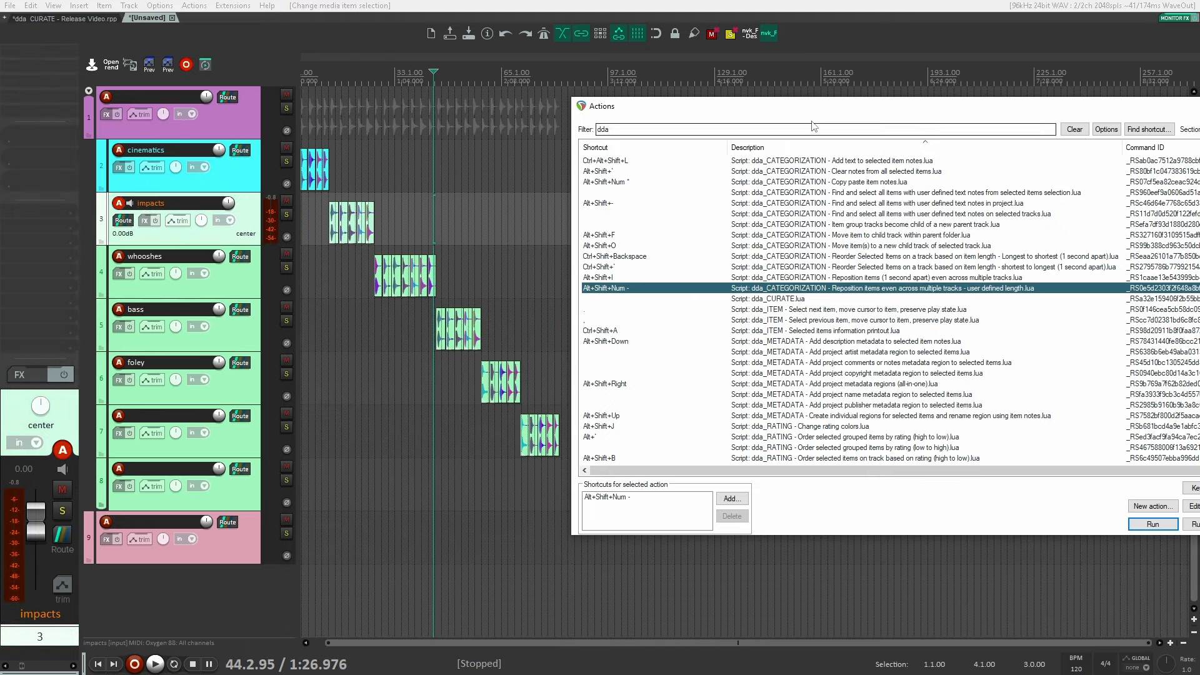
click(801, 300)
click(802, 311)
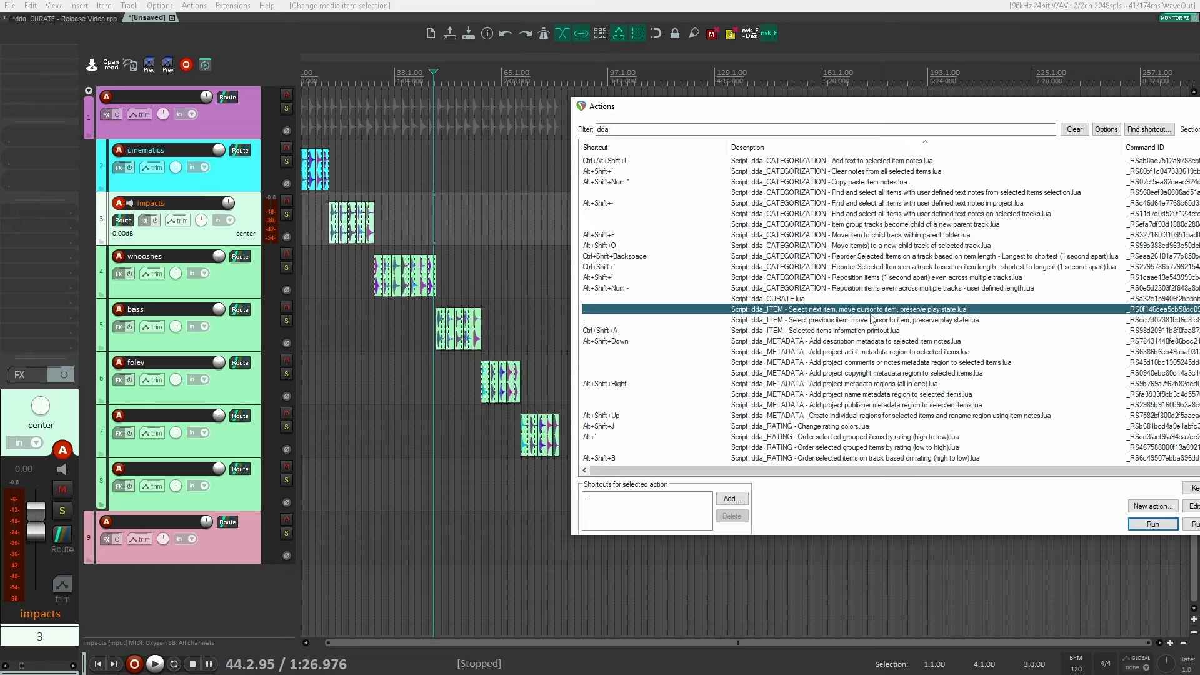
click(431, 172)
scroll(381, 168, left, 2)
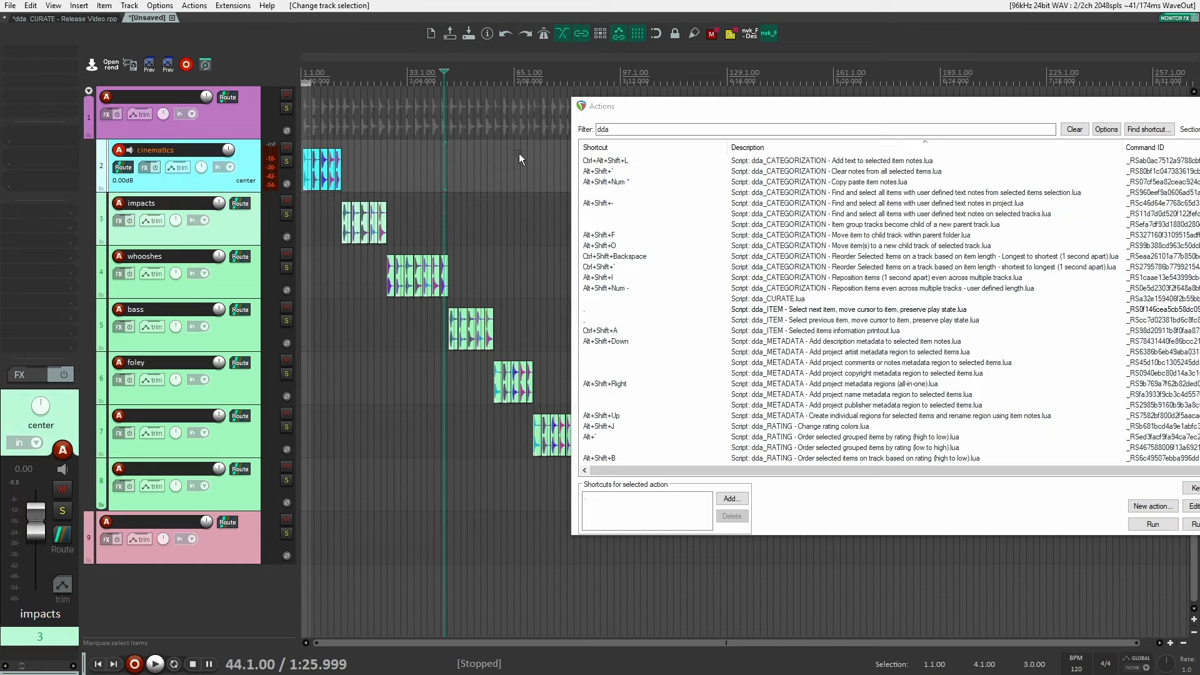
key(Home)
scroll(363, 149, up, 6)
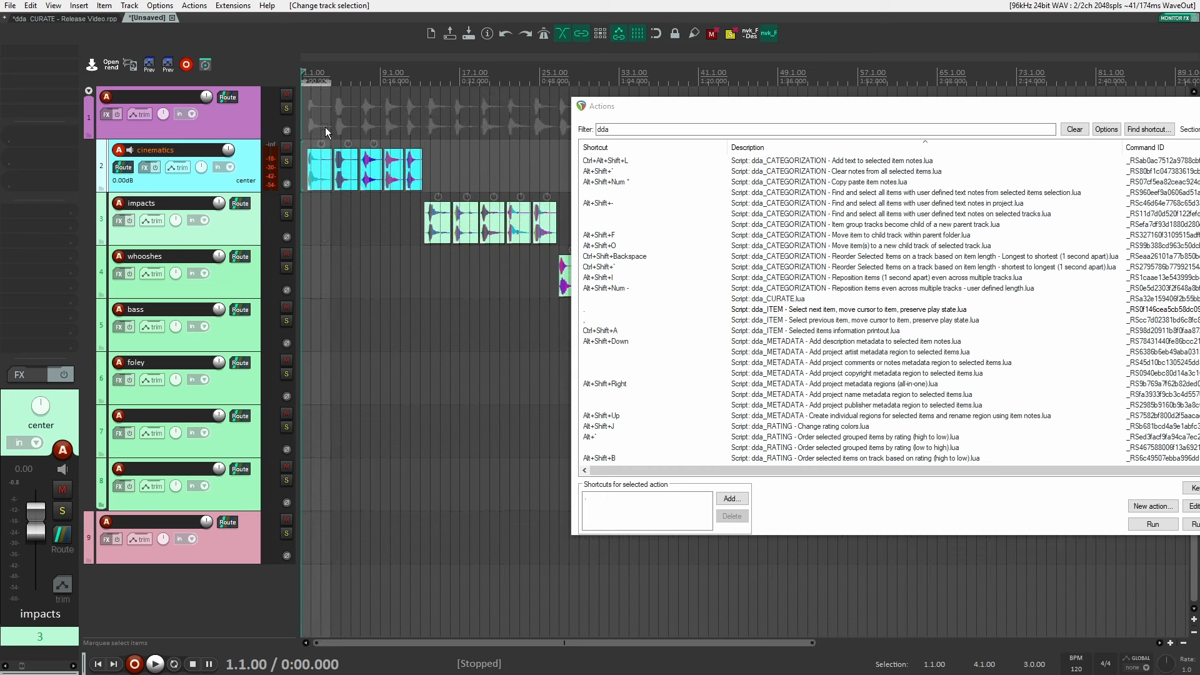
scroll(325, 127, up, 3)
click(336, 176)
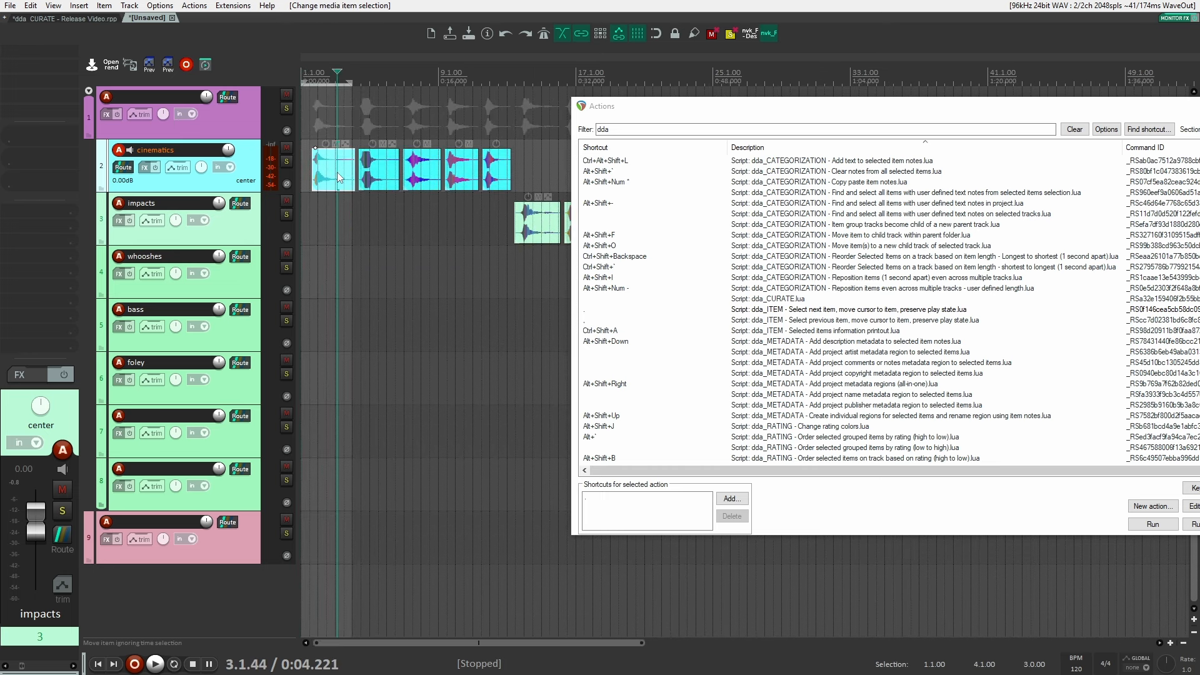
key(comma)
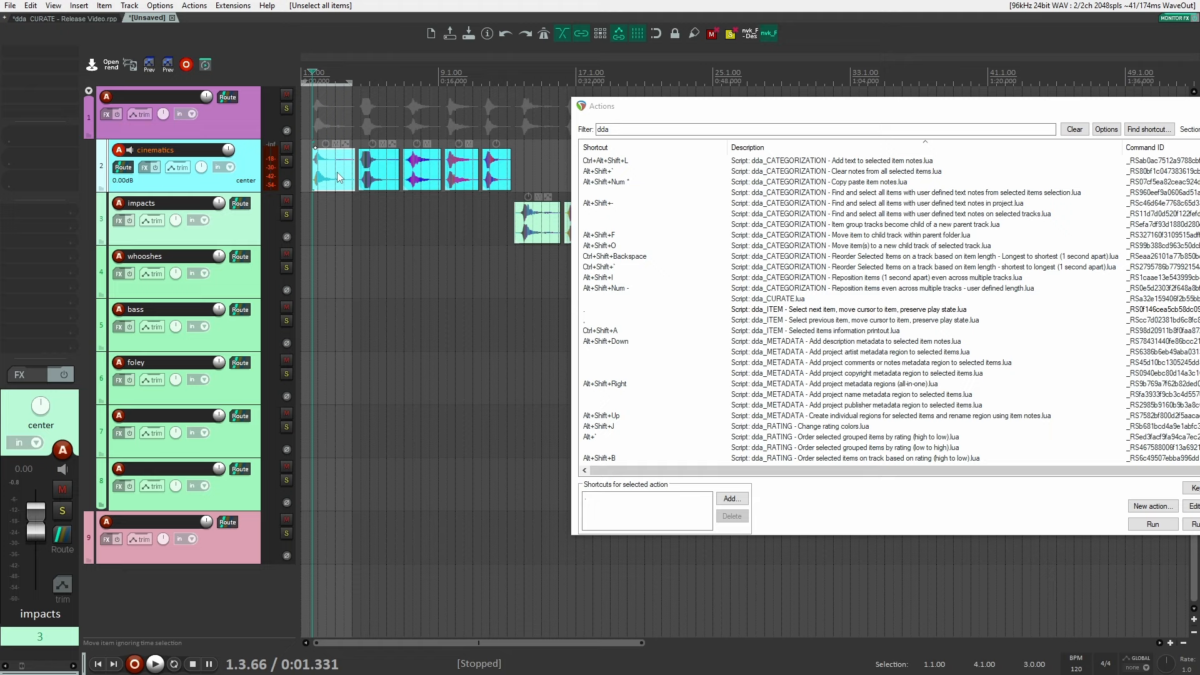
Step: Run the script Select next item, move cursor to item, preserve play state four times to reach the last cinematics item
click(923, 311)
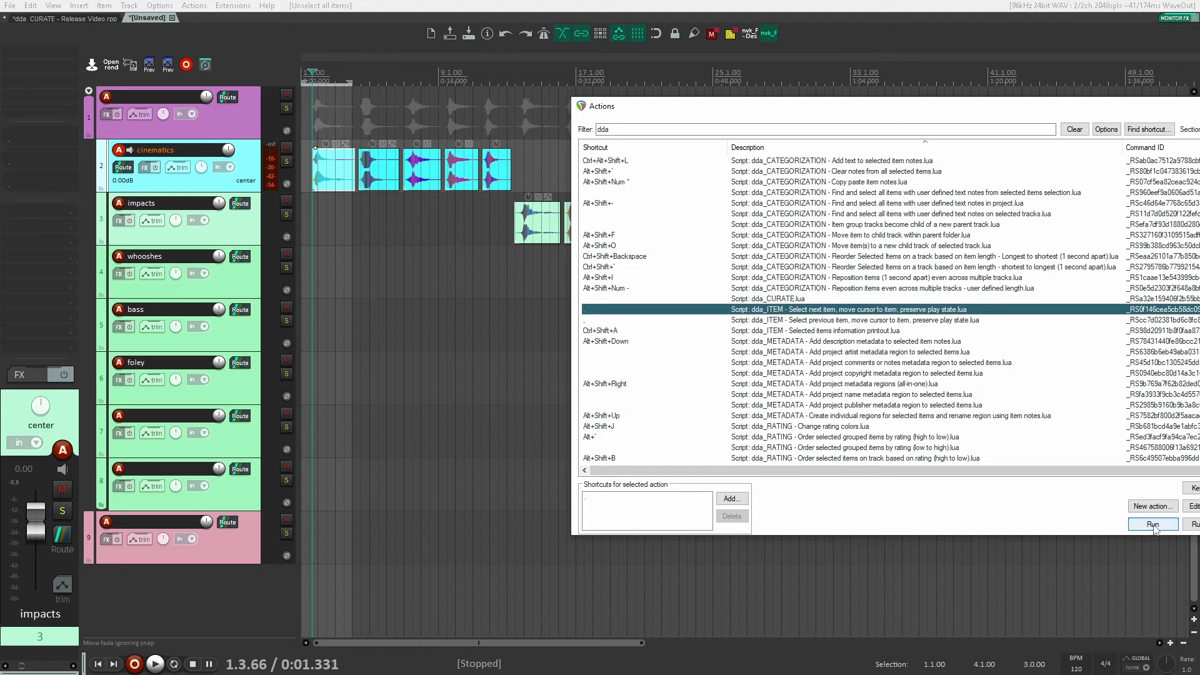
click(1154, 524)
click(1153, 524)
click(1153, 524)
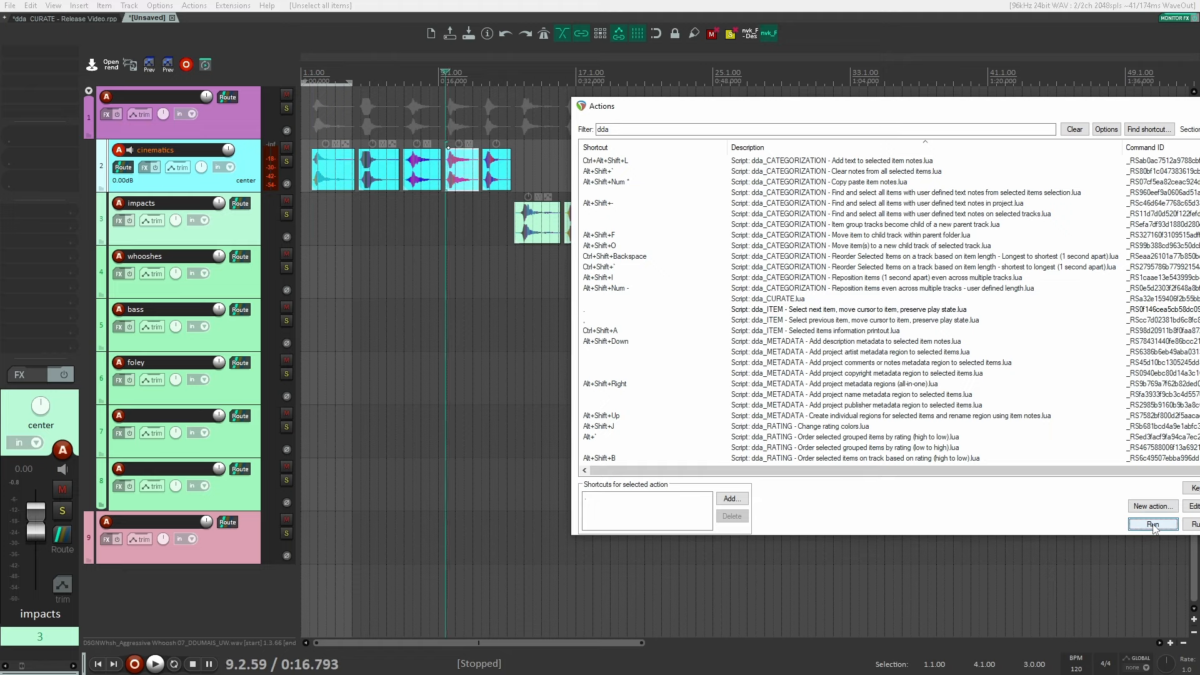
click(1153, 523)
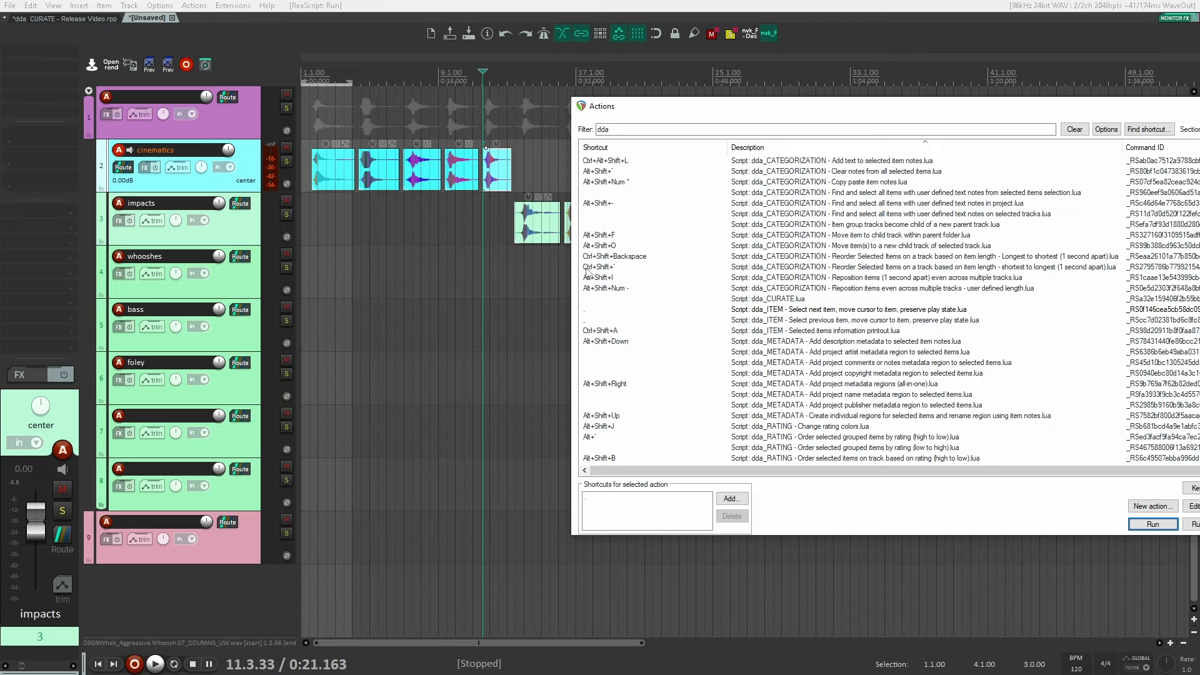
Step: Move the Actions window lower to uncover the items on the impacts and whooshes tracks
drag(768, 114, 603, 253)
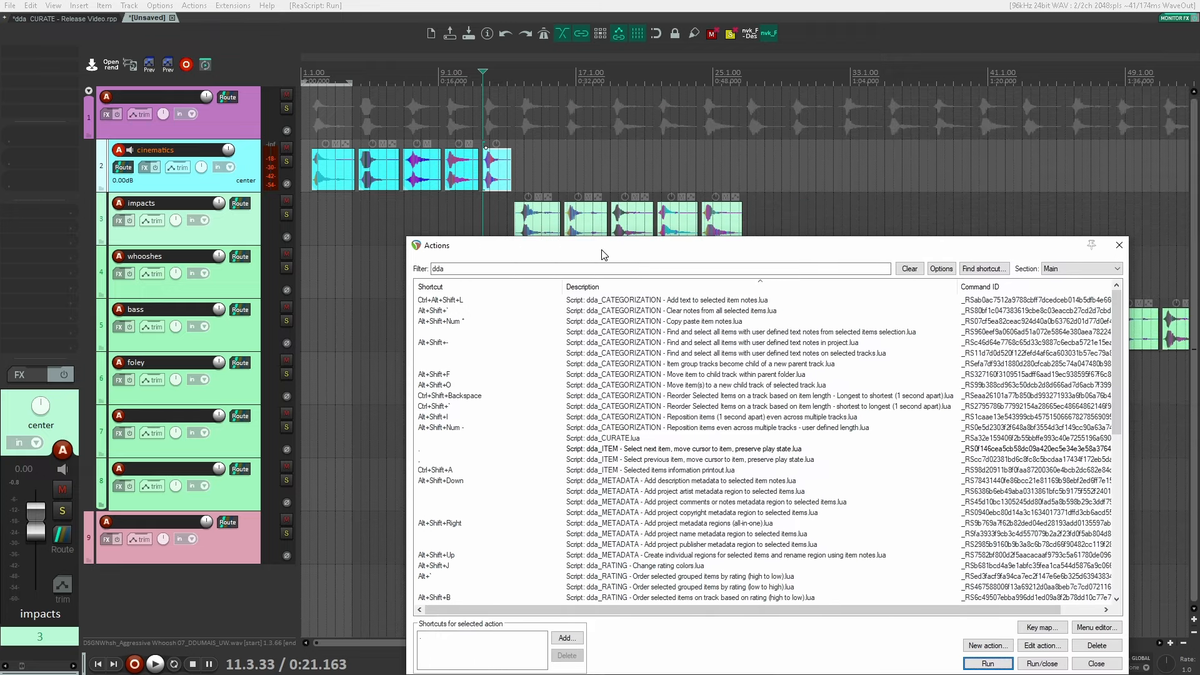
click(754, 188)
scroll(782, 214, down, 3)
drag(875, 247, 463, 312)
Step: Move the impacts and whooshes item groups up onto the cinematics track, following its existing items
drag(400, 222, 806, 286)
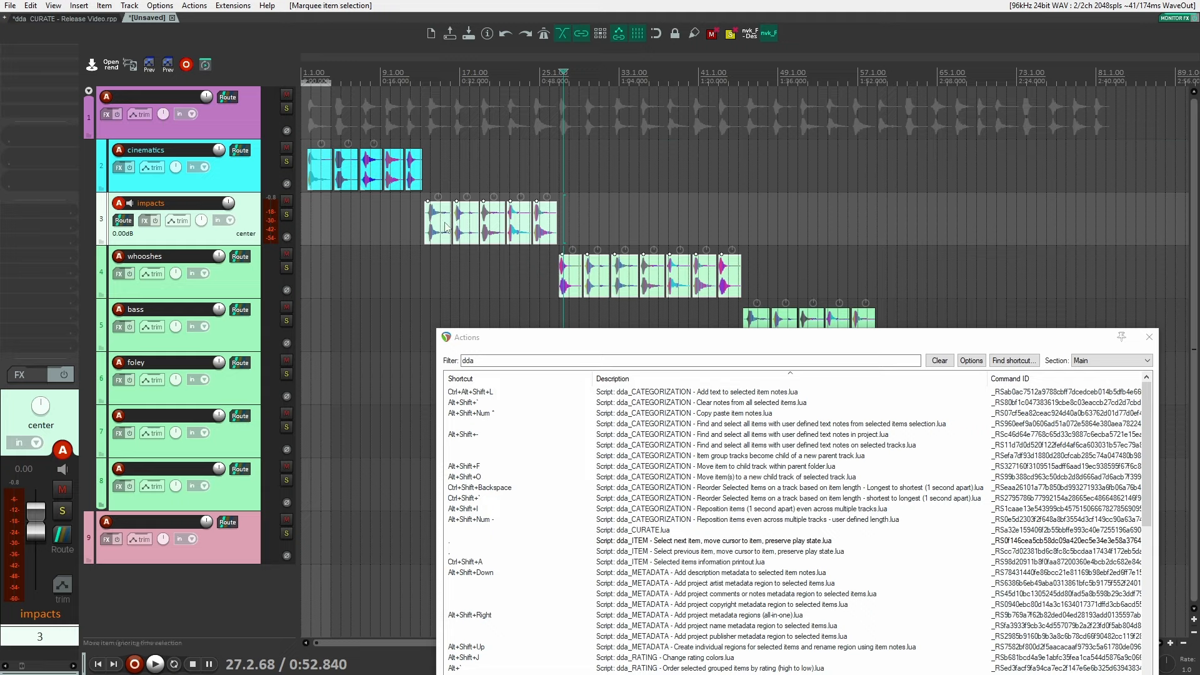
drag(445, 227, 451, 180)
drag(515, 220, 824, 230)
drag(585, 216, 606, 183)
key(ctrl+z)
drag(561, 263, 725, 175)
scroll(524, 191, down, 2)
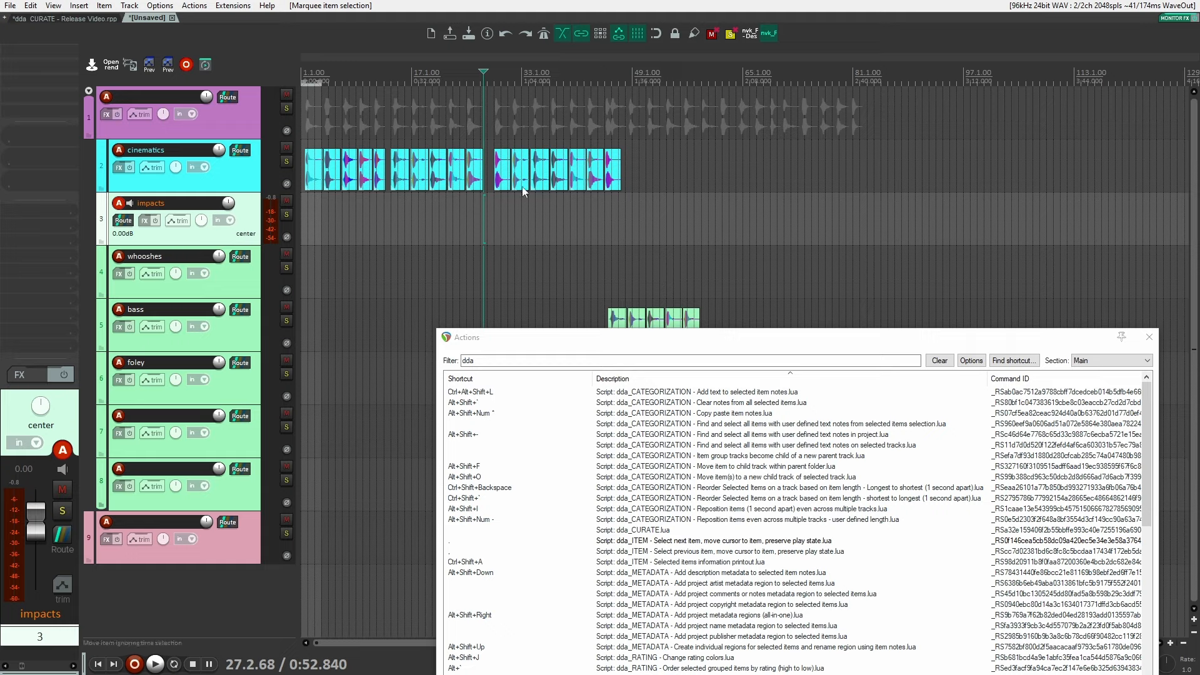
Step: Select the cinematics track with the cursor at project start, and place the full Actions window just below its items
double_click(219, 171)
key(Escape)
key(w)
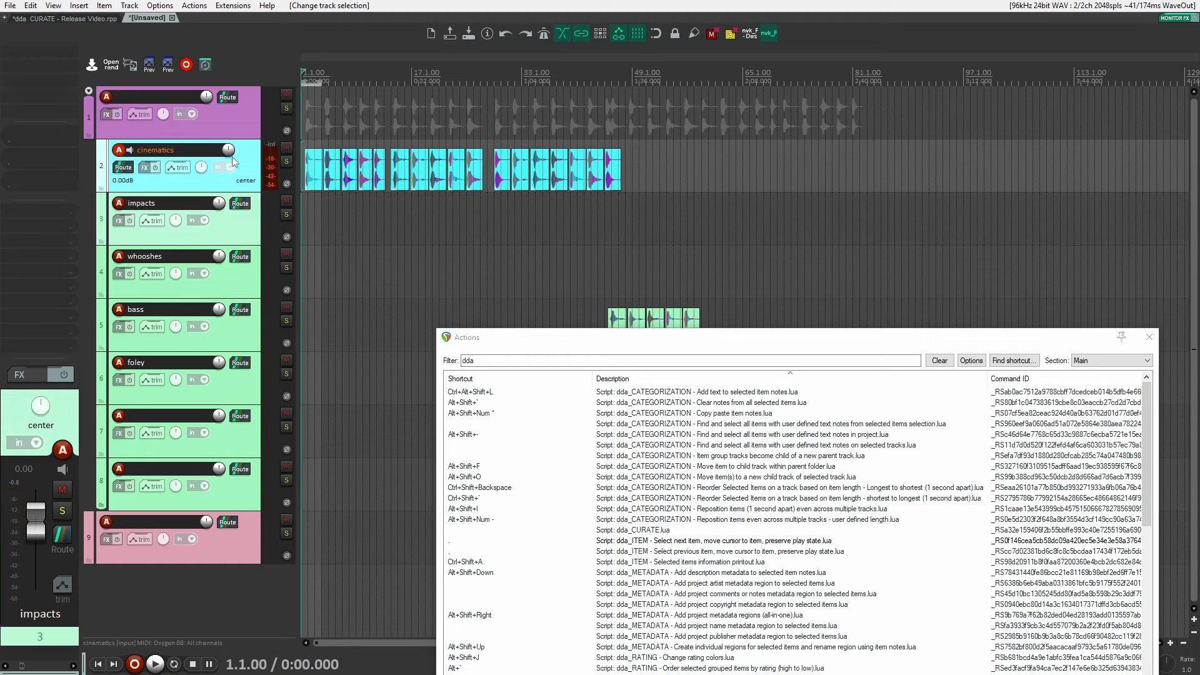
drag(686, 337, 645, 219)
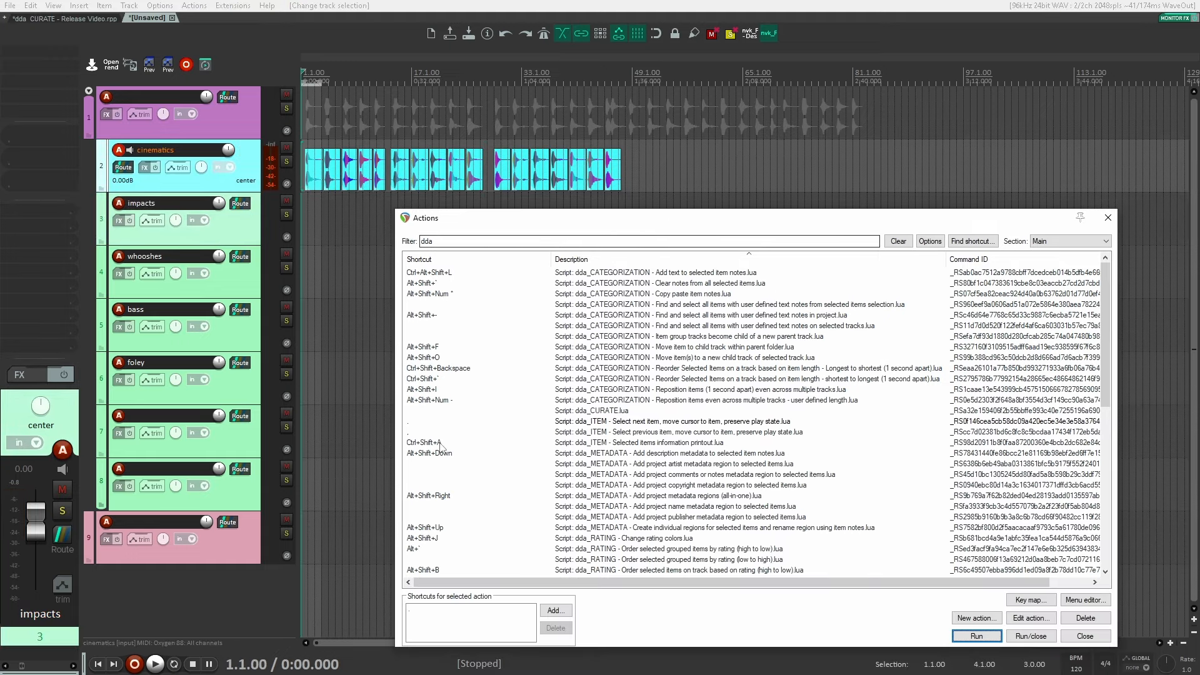
drag(901, 226, 947, 212)
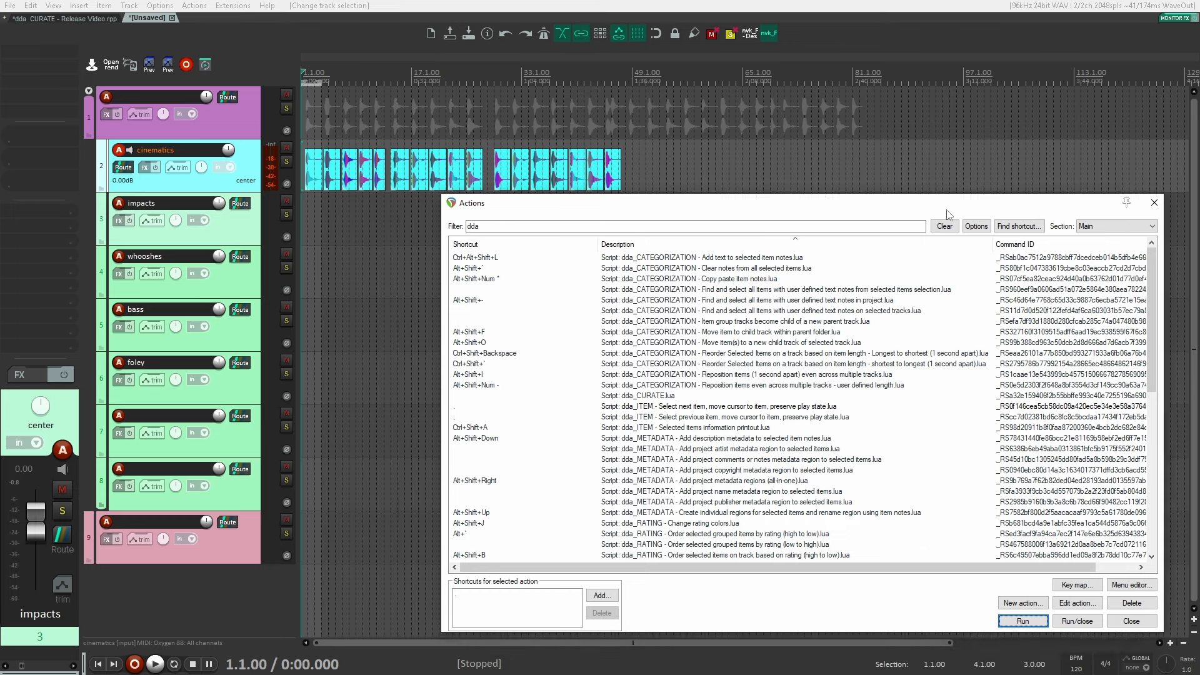
Step: Play the cinematics items from the first to the eighth by repeatedly running the Select next item script, and stop playback
click(255, 175)
key(period)
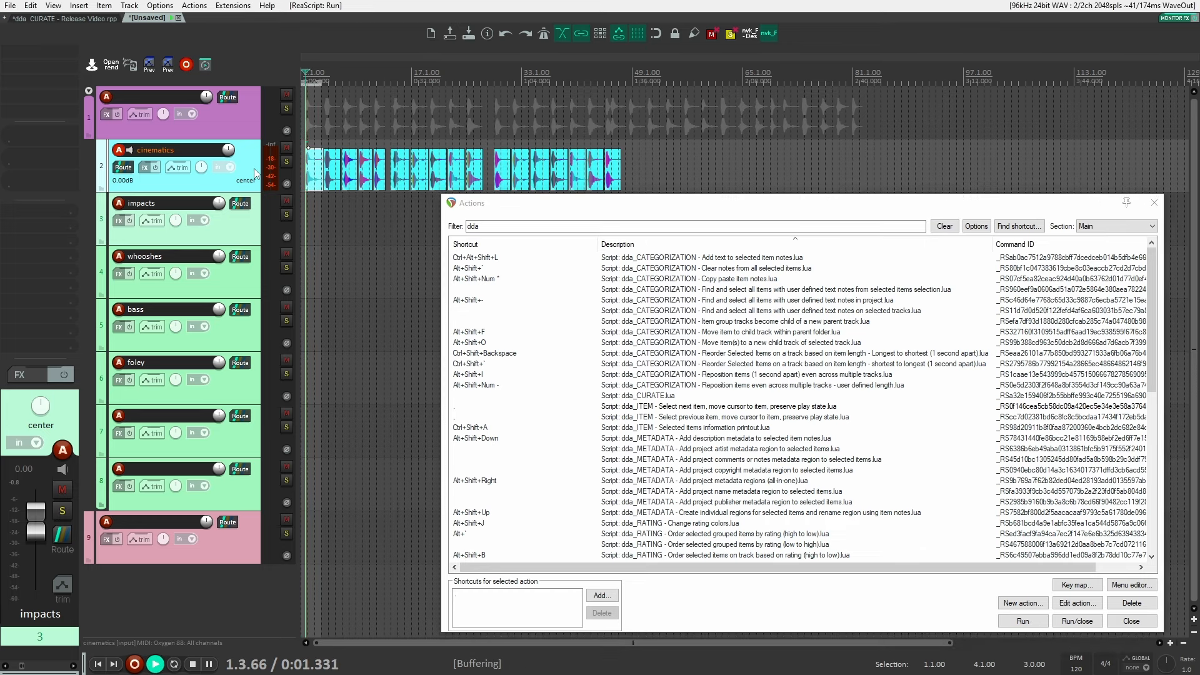
key(space)
key(period)
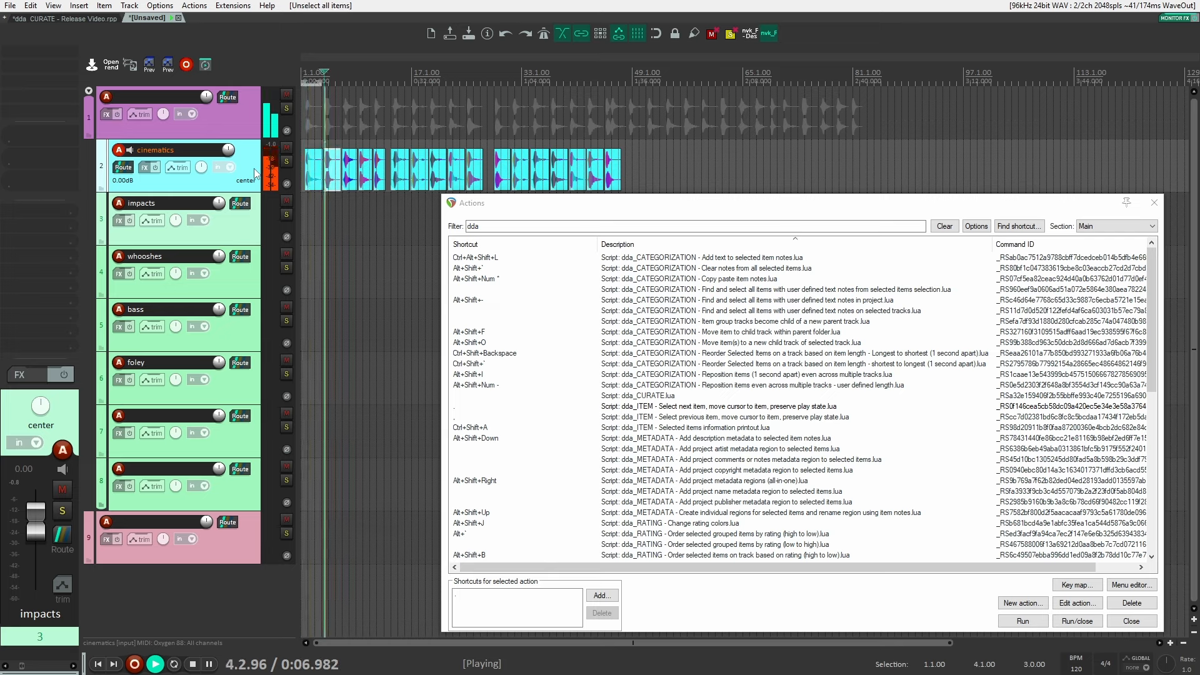
key(period)
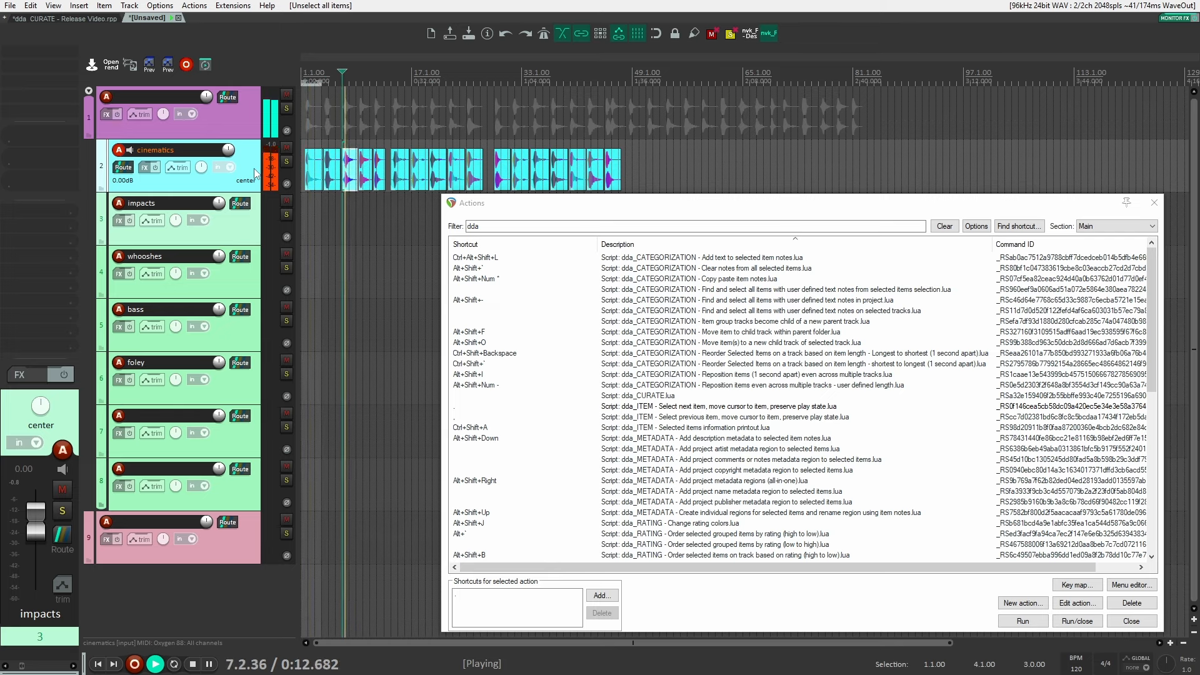
key(period)
key(period)
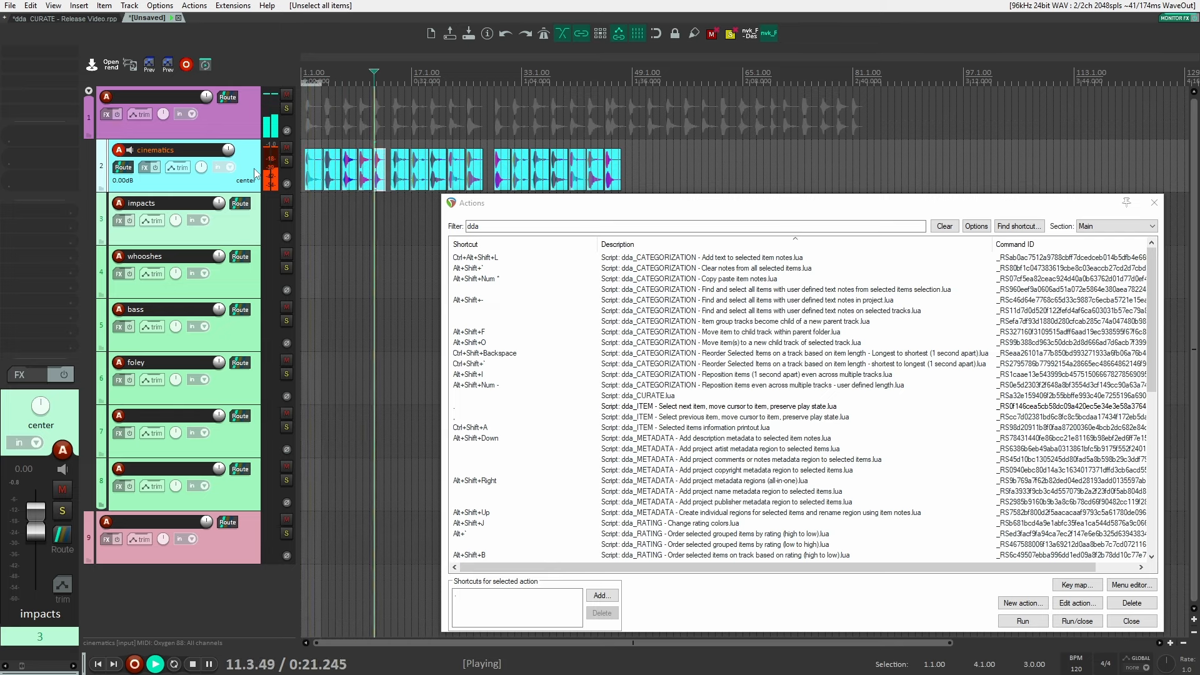
key(period)
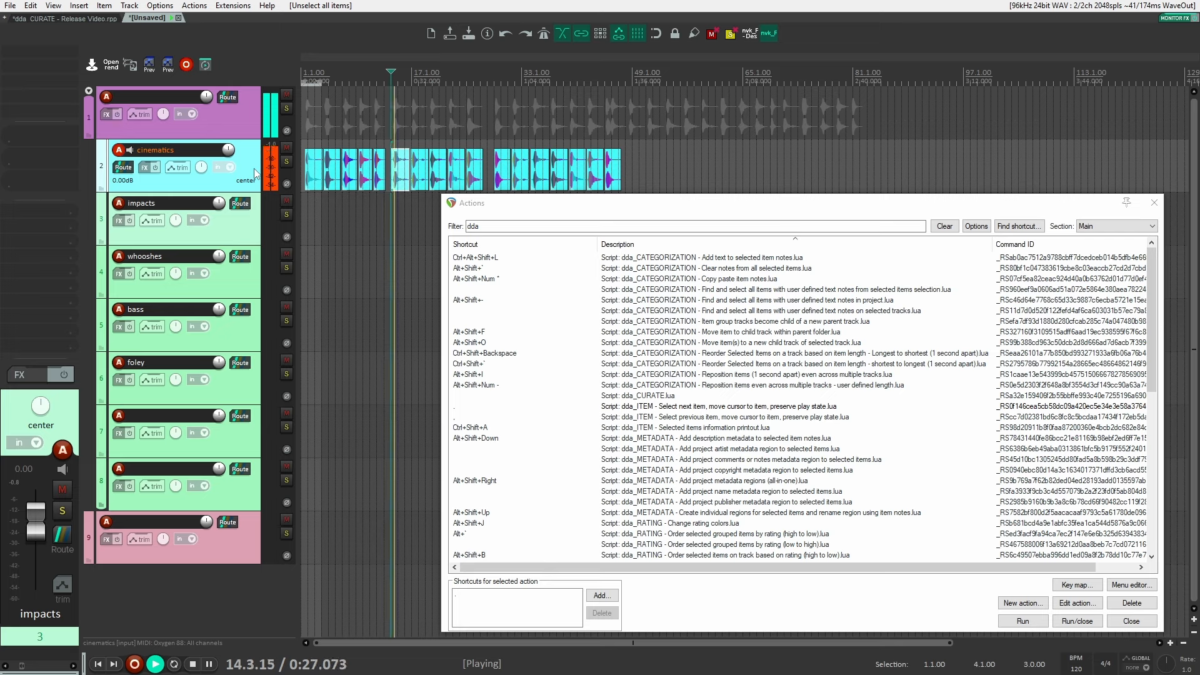
key(period)
key(period)
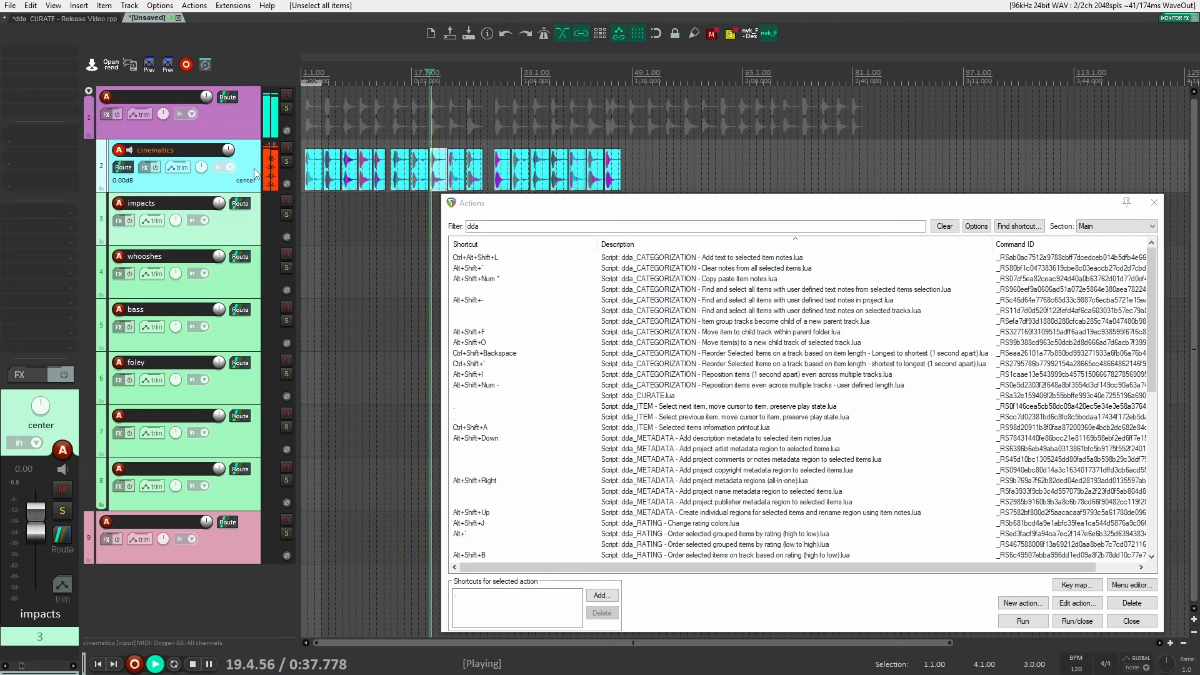
key(space)
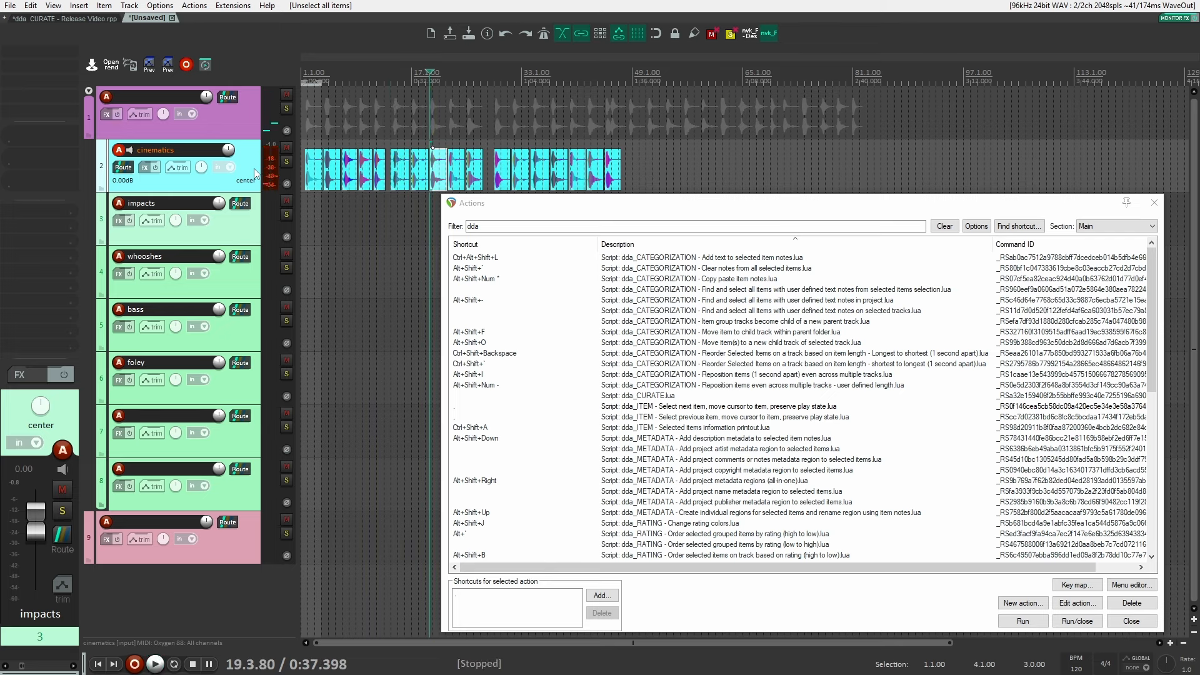
Step: Run the script Select previous item, move cursor to item, preserve play state until the first cinematics item is selected
click(822, 417)
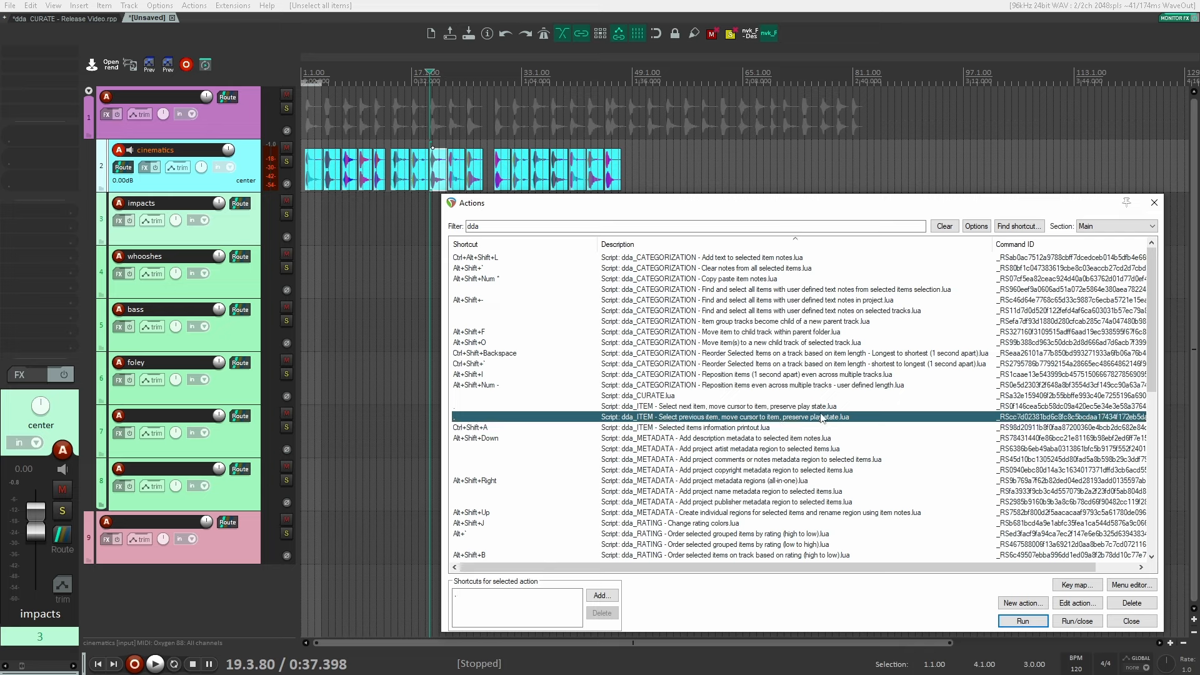
click(1017, 622)
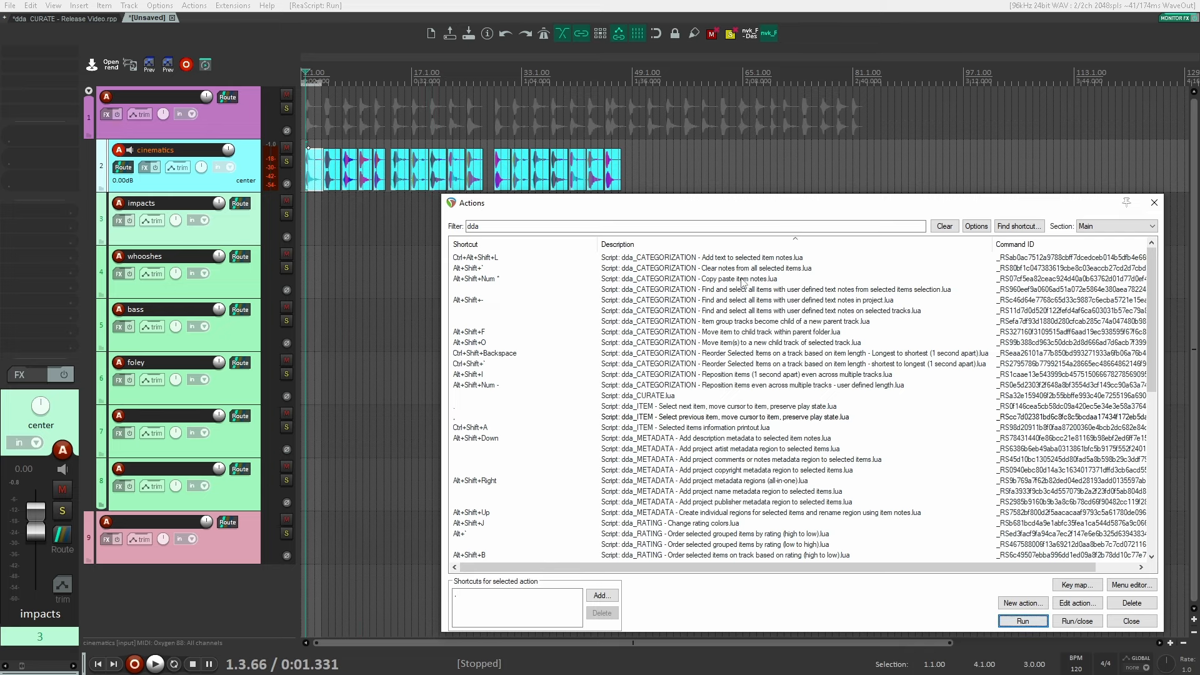
click(249, 189)
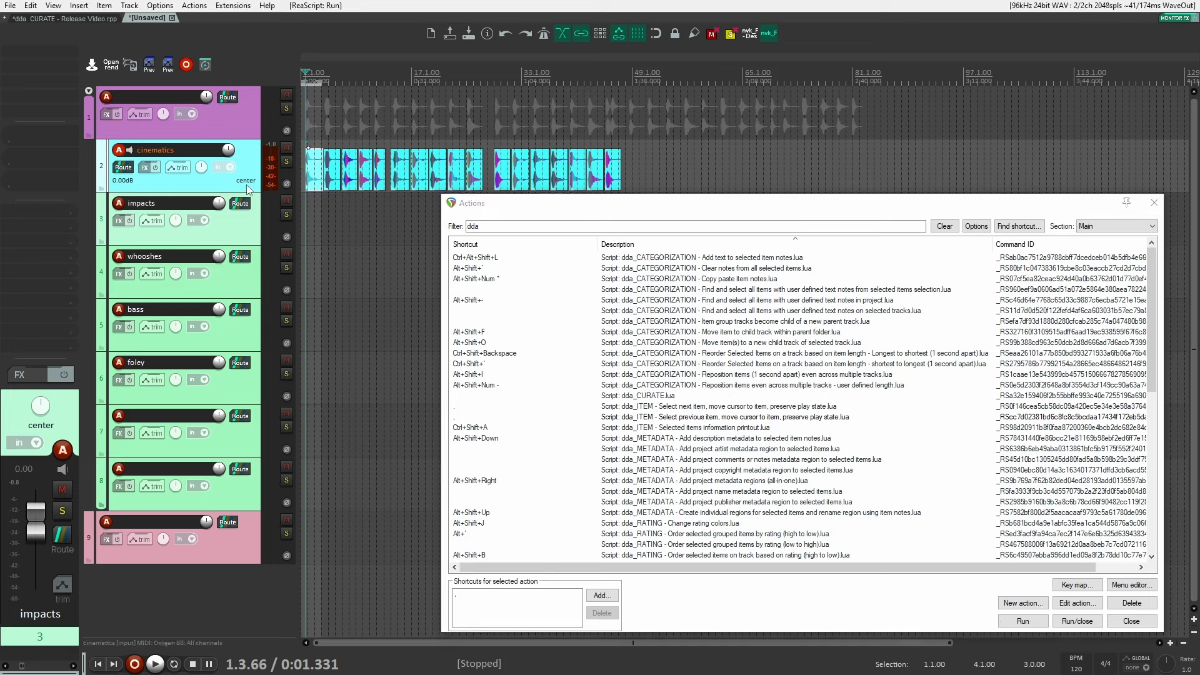
Step: Place the cursor just before the last cinematics item and run the Select next item script to select that item
click(600, 166)
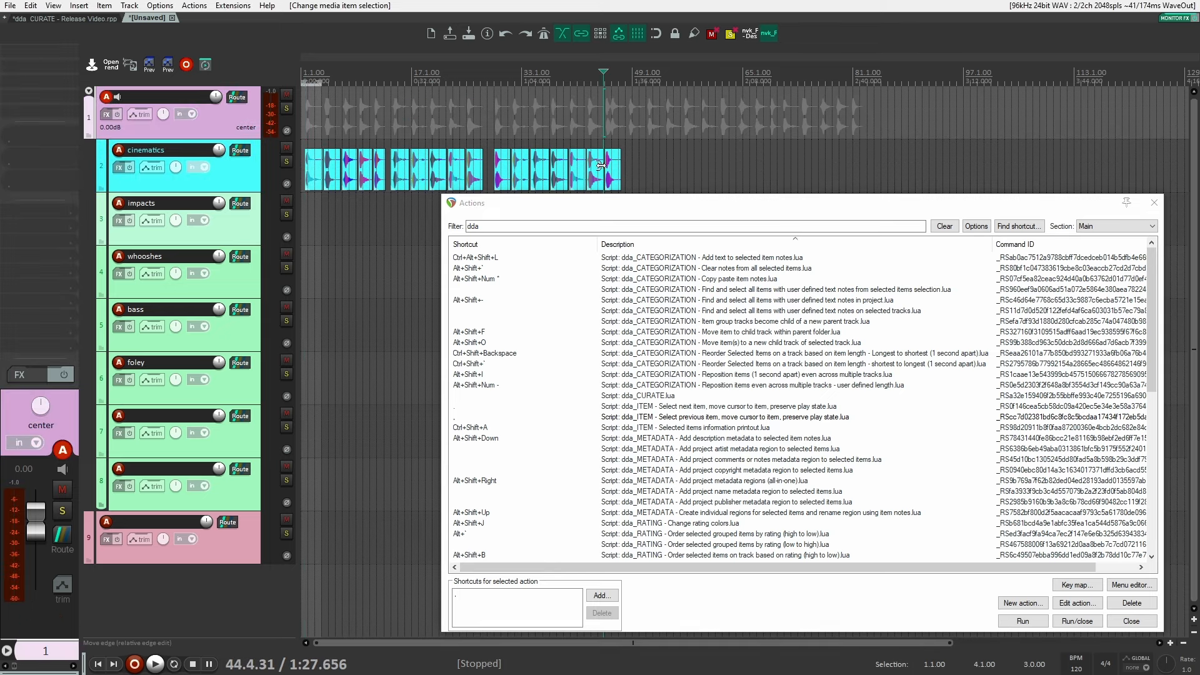
click(807, 407)
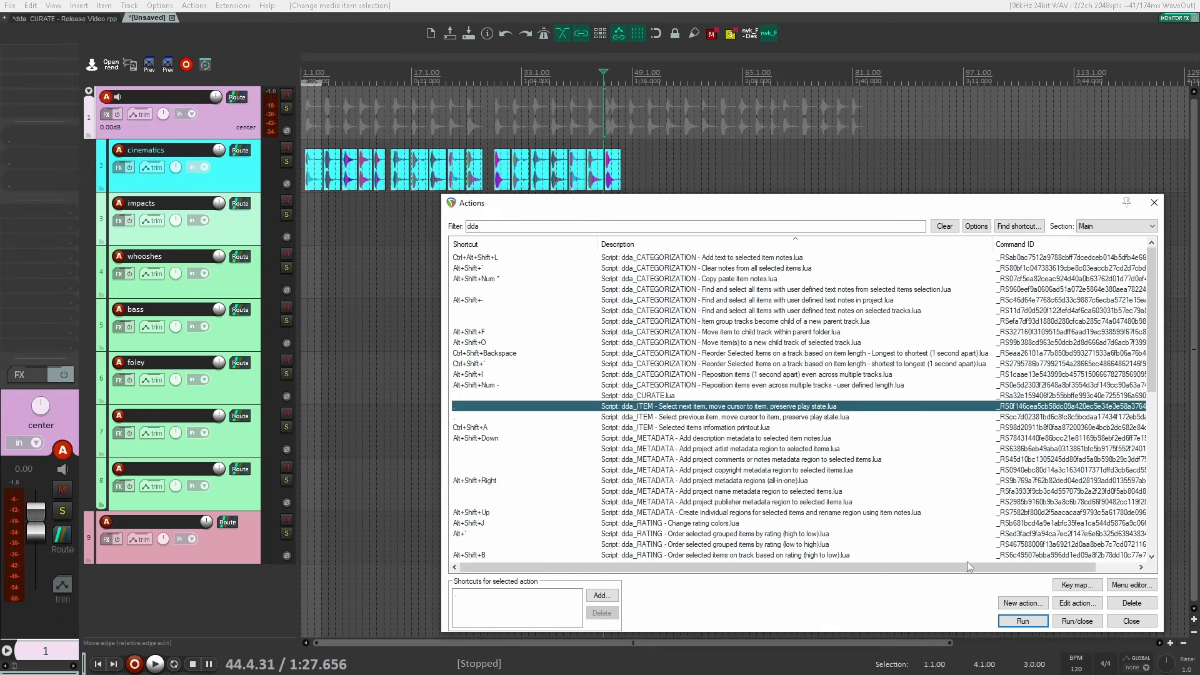
click(1022, 621)
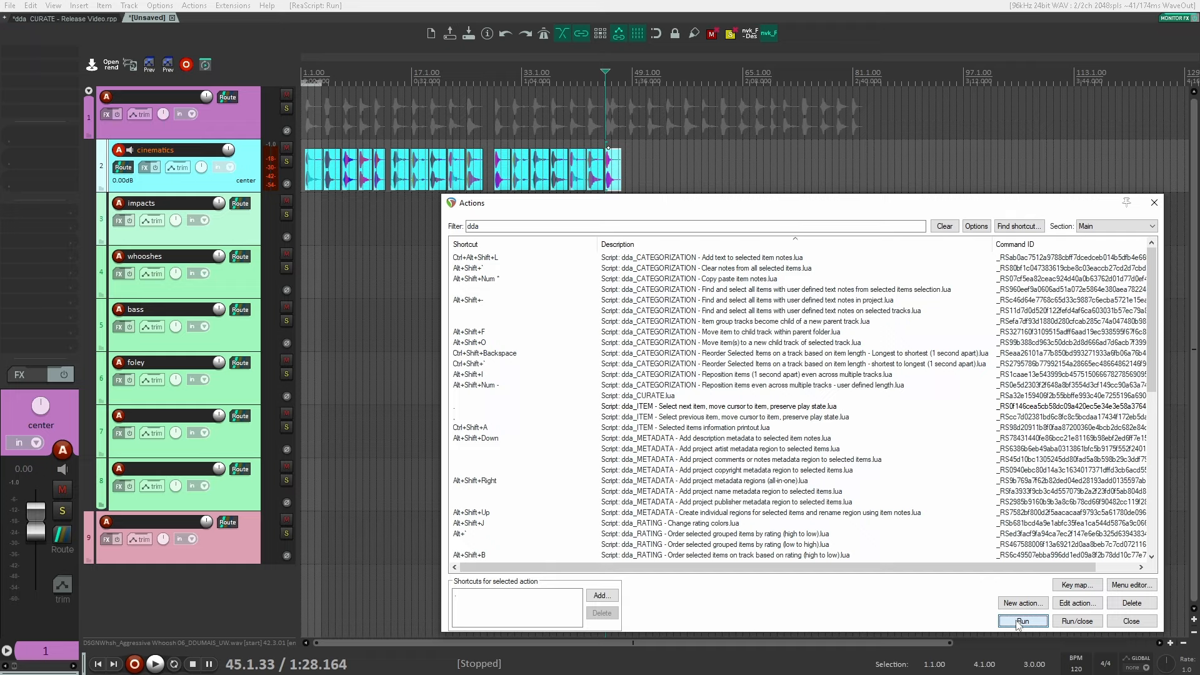
Step: Highlight the script dda_ITEM - Selected items information printout and place the Actions window below the cinematics and impacts tracks
drag(645, 211, 636, 157)
click(709, 386)
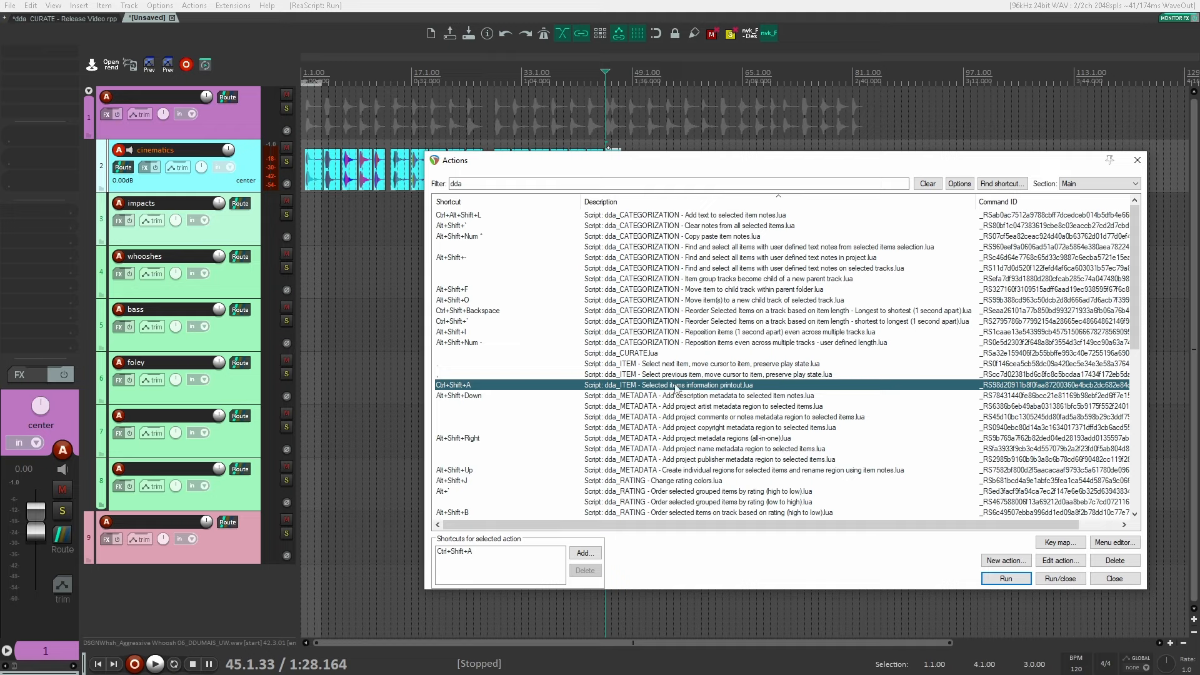
drag(850, 161, 779, 305)
click(704, 213)
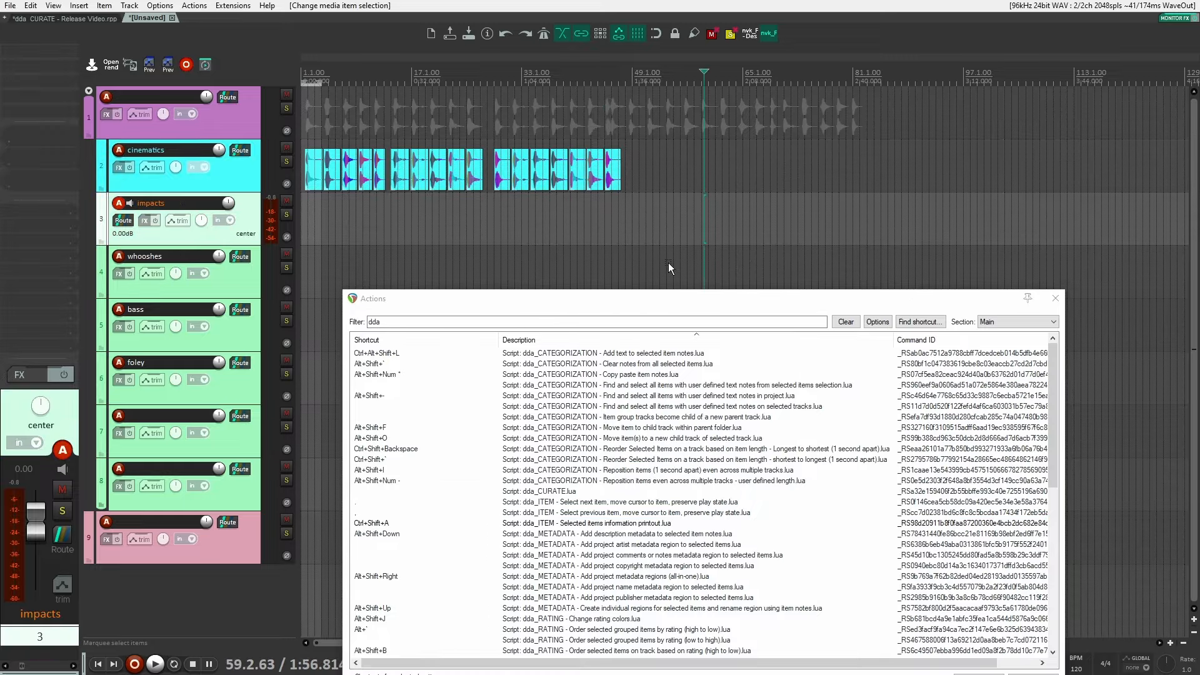
drag(682, 307, 737, 202)
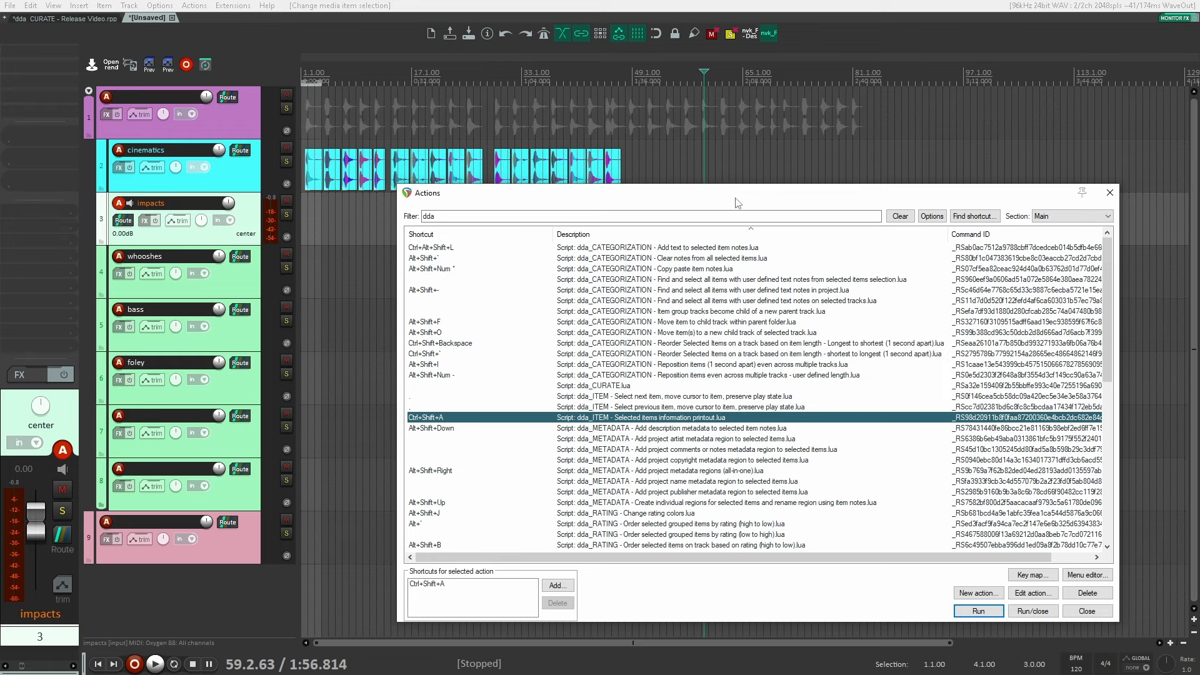
drag(736, 198, 790, 271)
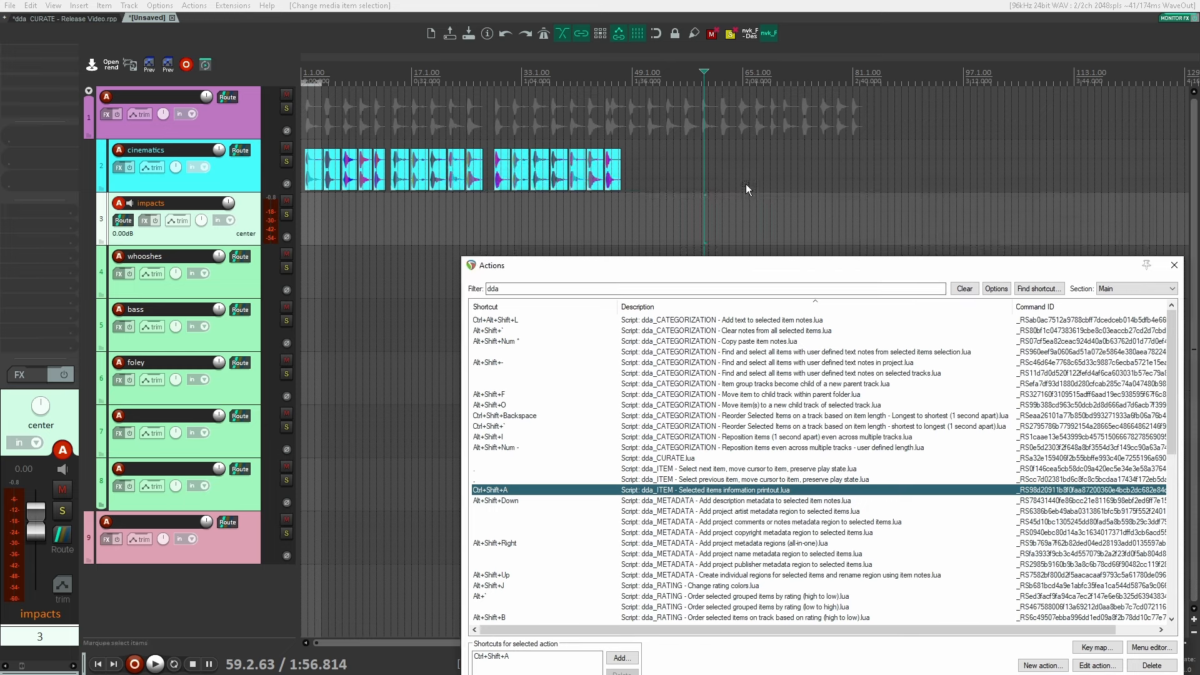
Step: Move the Actions window clear of the tracks and select all items in the project
click(748, 188)
drag(525, 268, 844, 481)
scroll(807, 494, down, 2)
drag(735, 489, 509, 334)
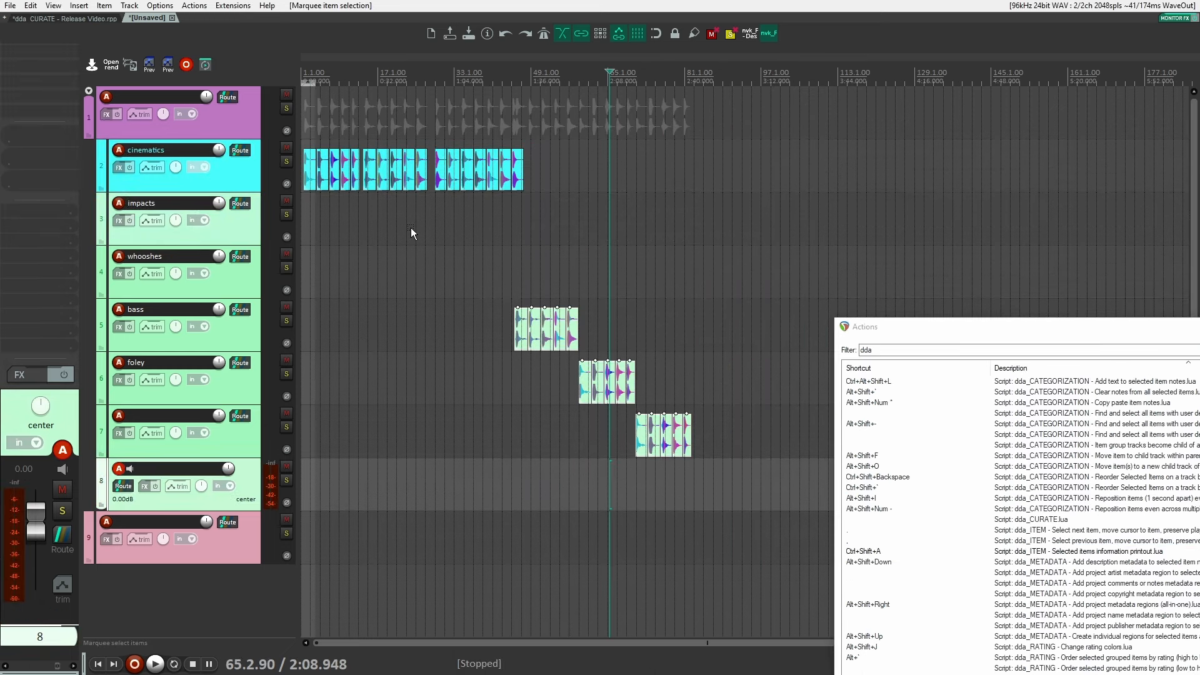
click(411, 227)
key(ctrl+a)
Step: Bring the Actions window back over the tracks and run the script Selected items information printout on the selected items
drag(984, 338, 666, 148)
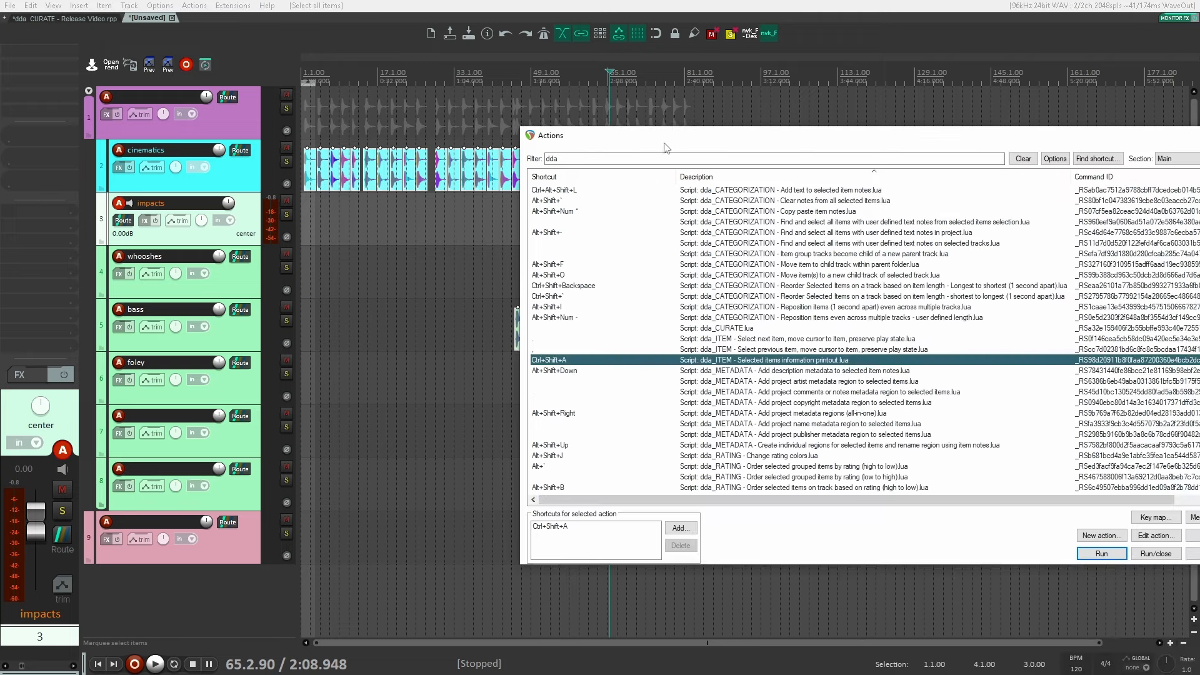
click(811, 373)
click(812, 360)
click(1101, 553)
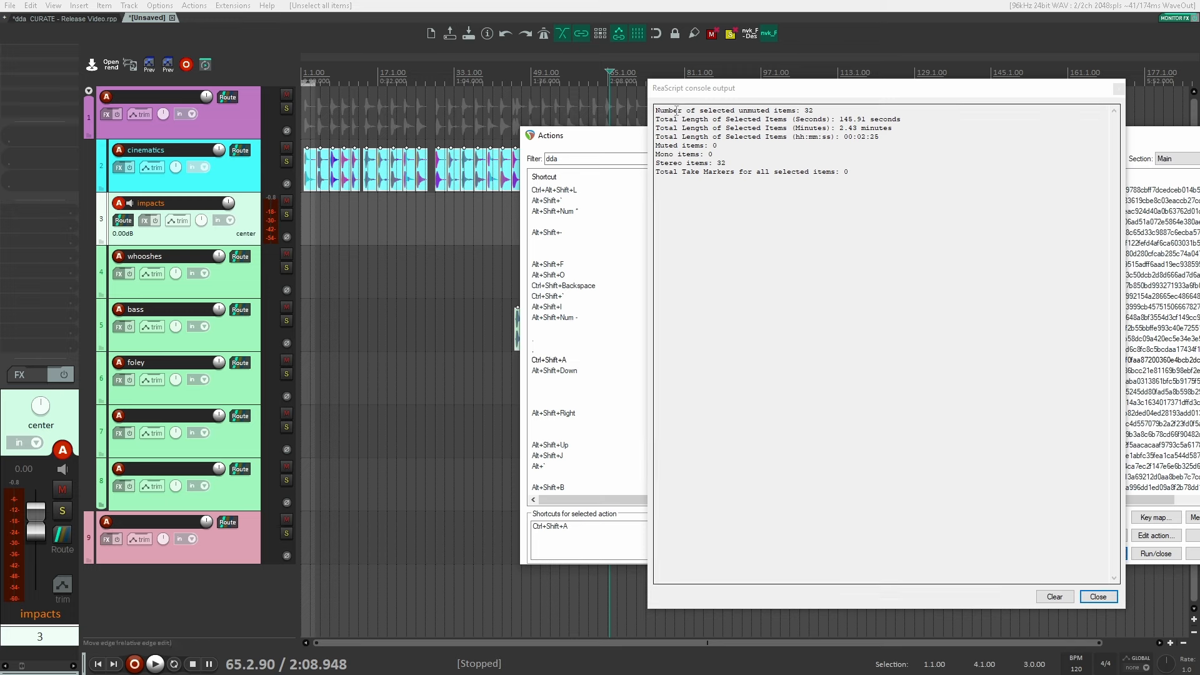
Step: Examine the item count, total length and channel lines in the console printout, and close the console
drag(659, 111, 859, 111)
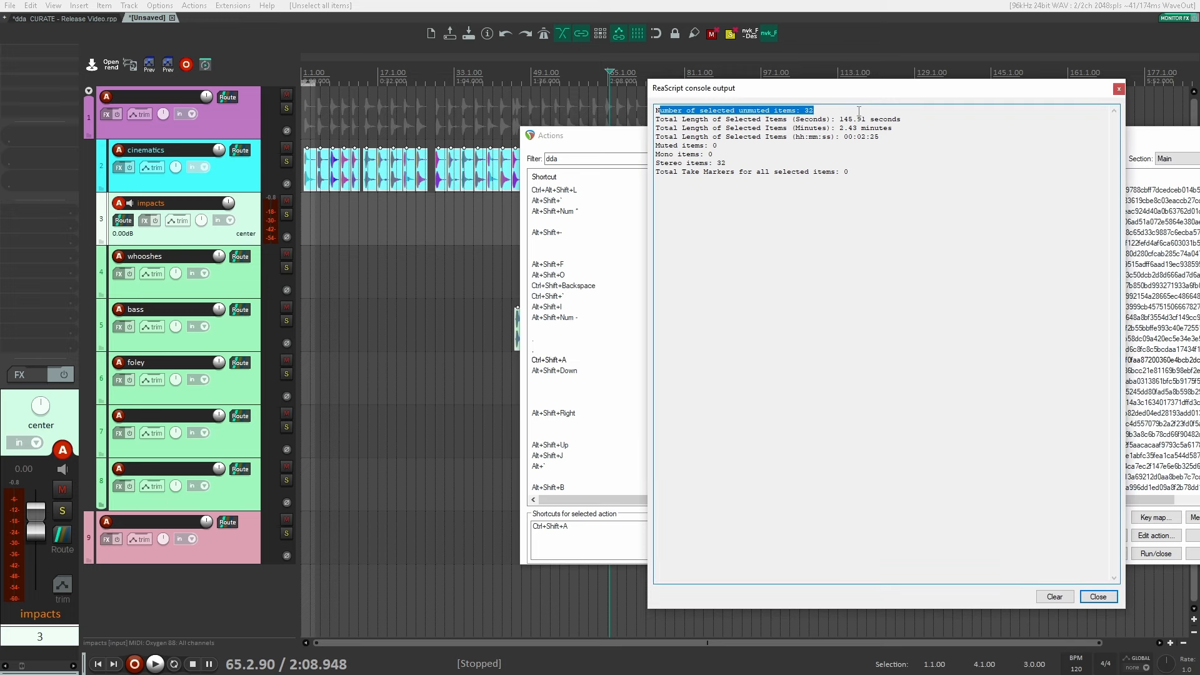
click(857, 110)
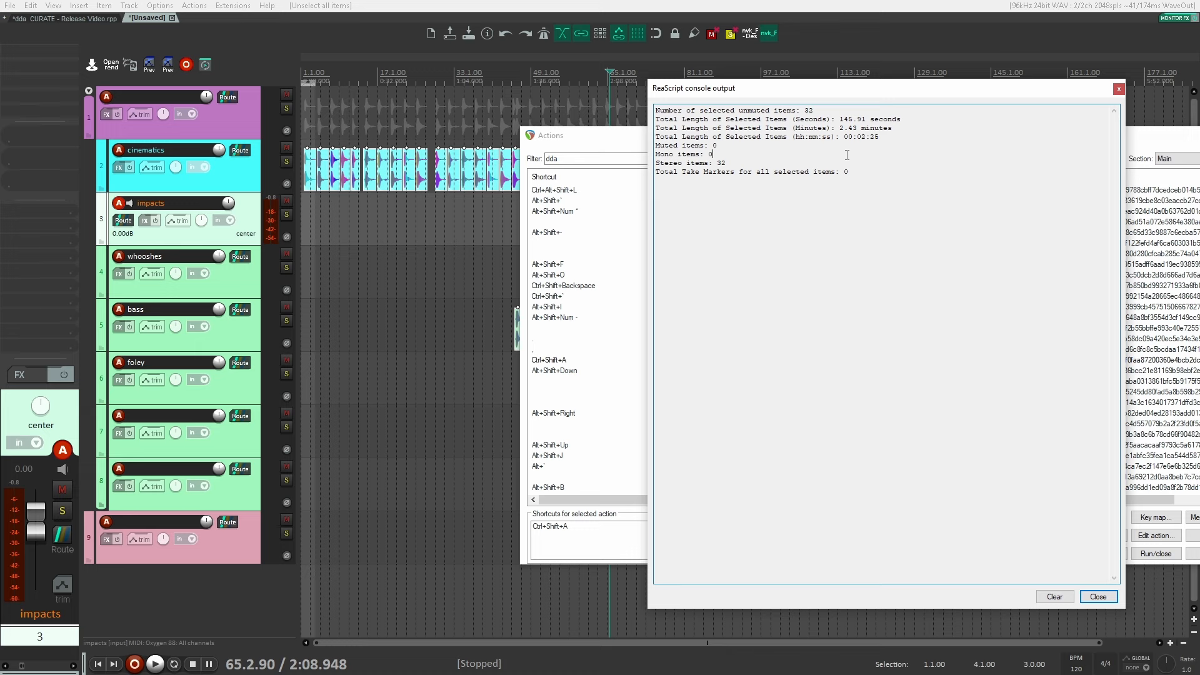
mouse_move(840, 119)
mouse_down()
mouse_move(925, 121)
mouse_move(839, 131)
mouse_up()
click(865, 144)
drag(842, 140, 862, 140)
click(892, 138)
drag(888, 153, 862, 138)
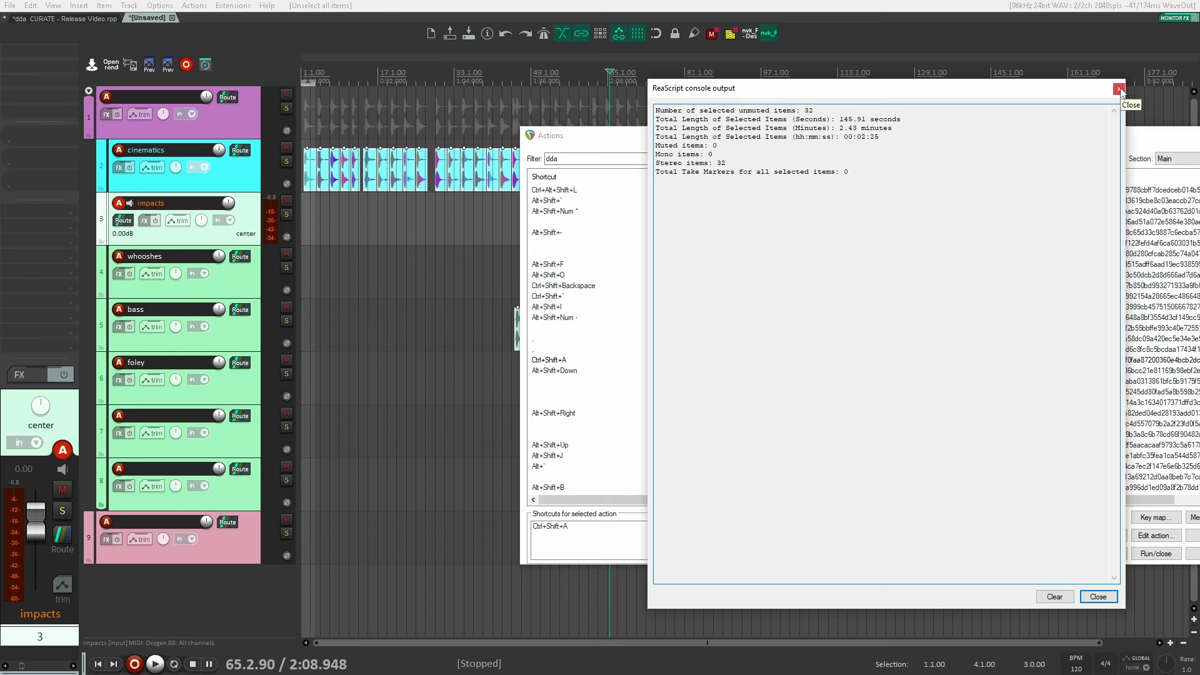
click(1121, 91)
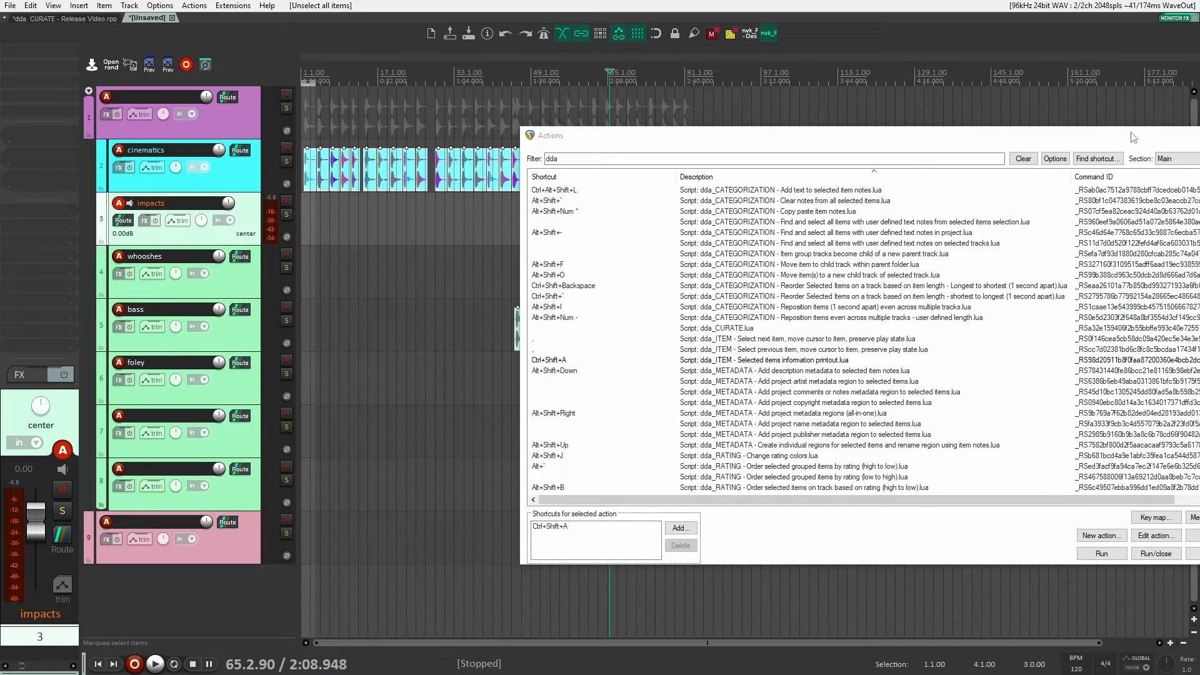
Step: Close the Actions window and add the Air Flyby Whoosh Var 01, 02 and 03 files one after another on track 8
drag(1133, 134, 935, 146)
click(1035, 148)
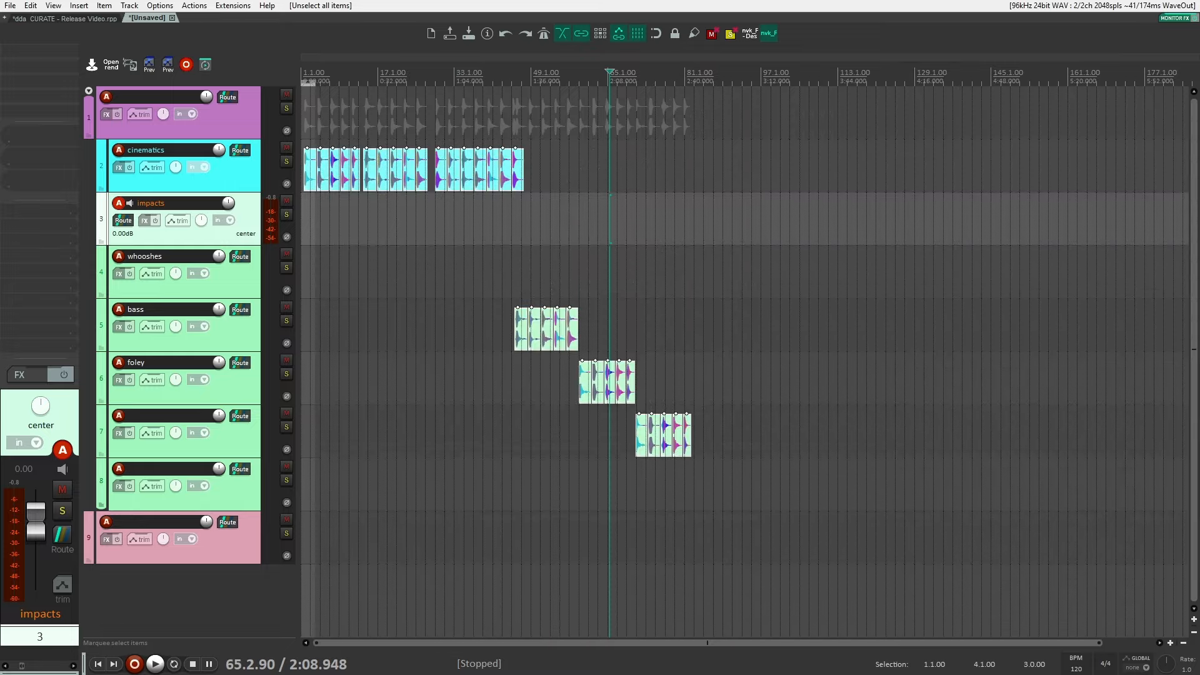
key(alt+Tab)
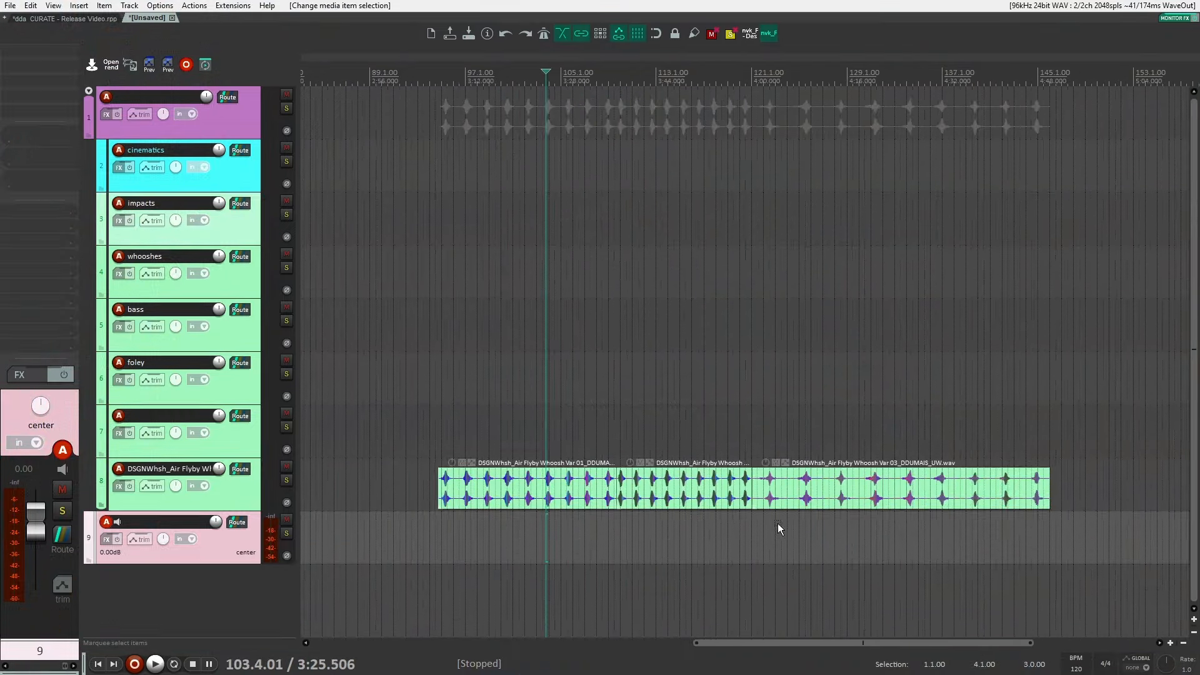
Step: Spread the three Air Flyby Whoosh items on track 8 apart so that gaps separate them, and deselect them
scroll(725, 524, up, 1)
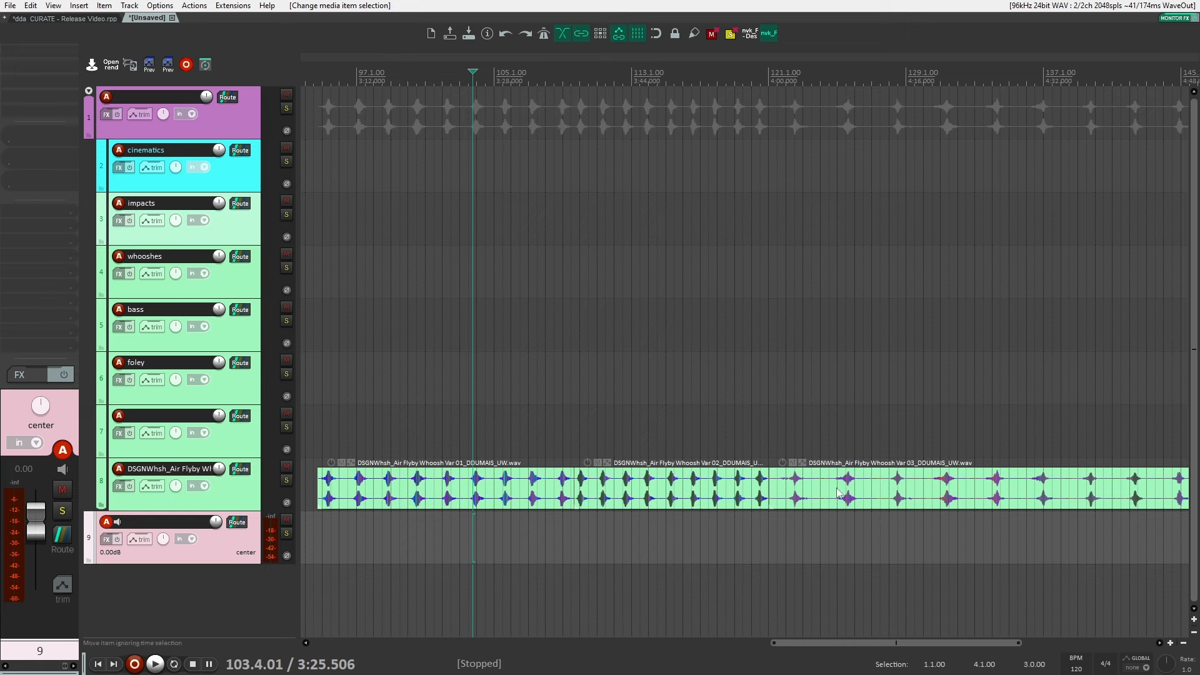
scroll(840, 502, down, 1)
click(902, 522)
drag(846, 498, 899, 498)
drag(589, 492, 560, 494)
click(665, 514)
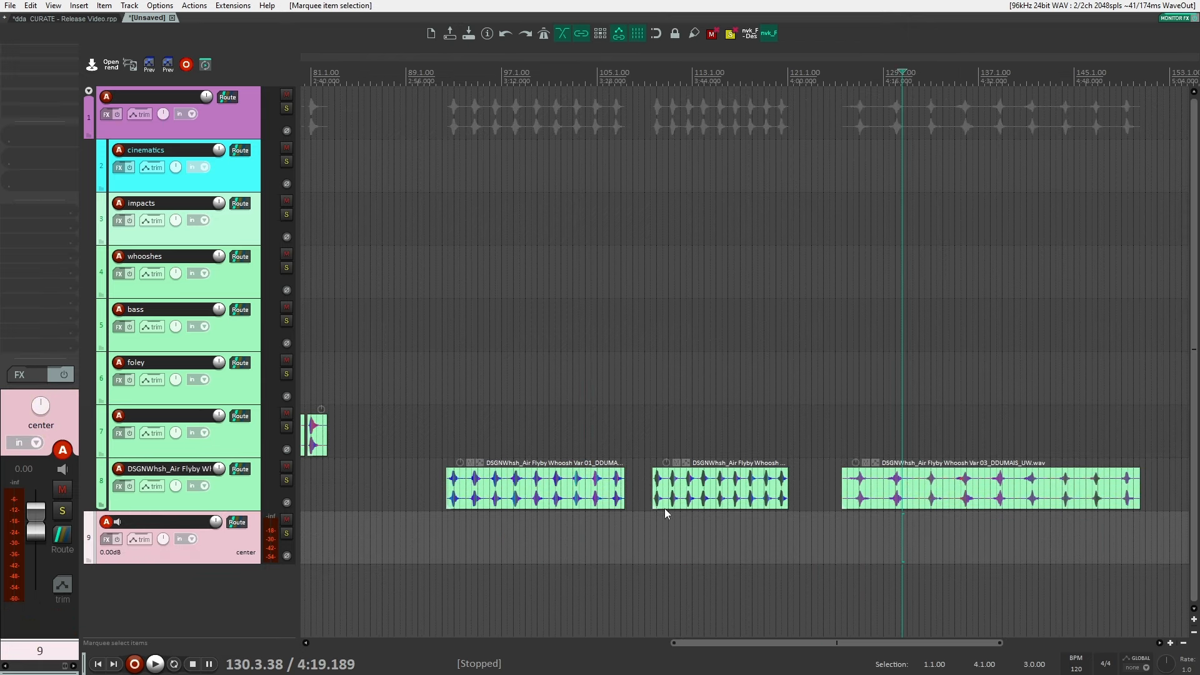
drag(710, 498, 713, 498)
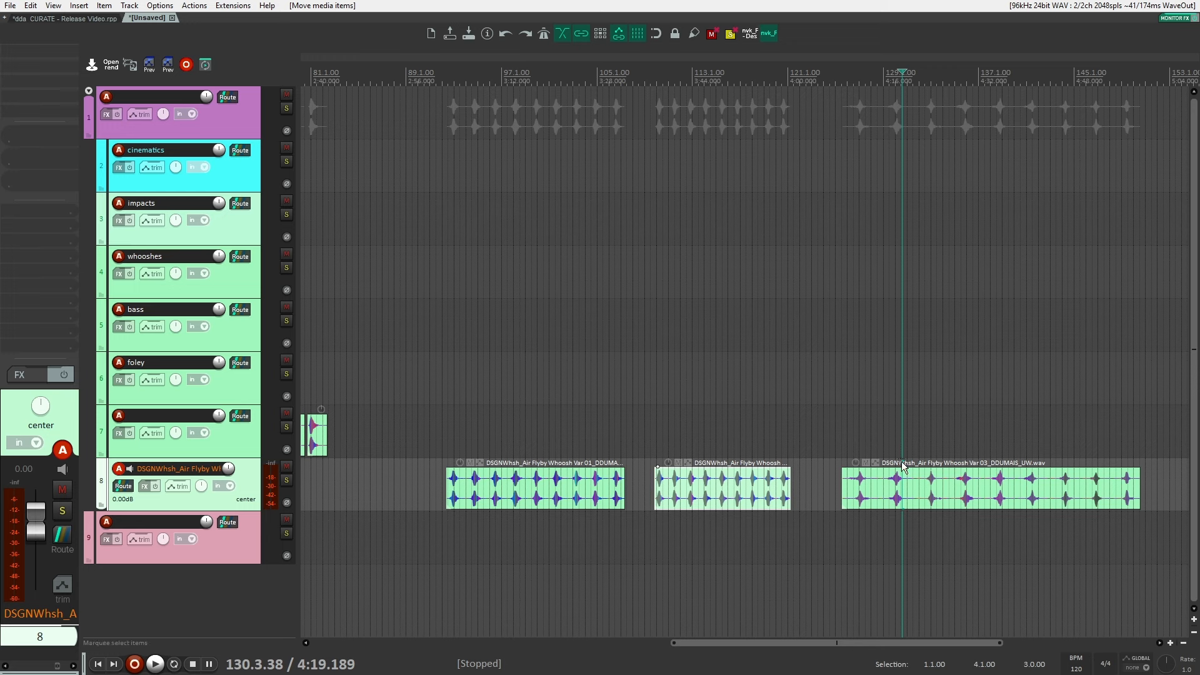
click(813, 548)
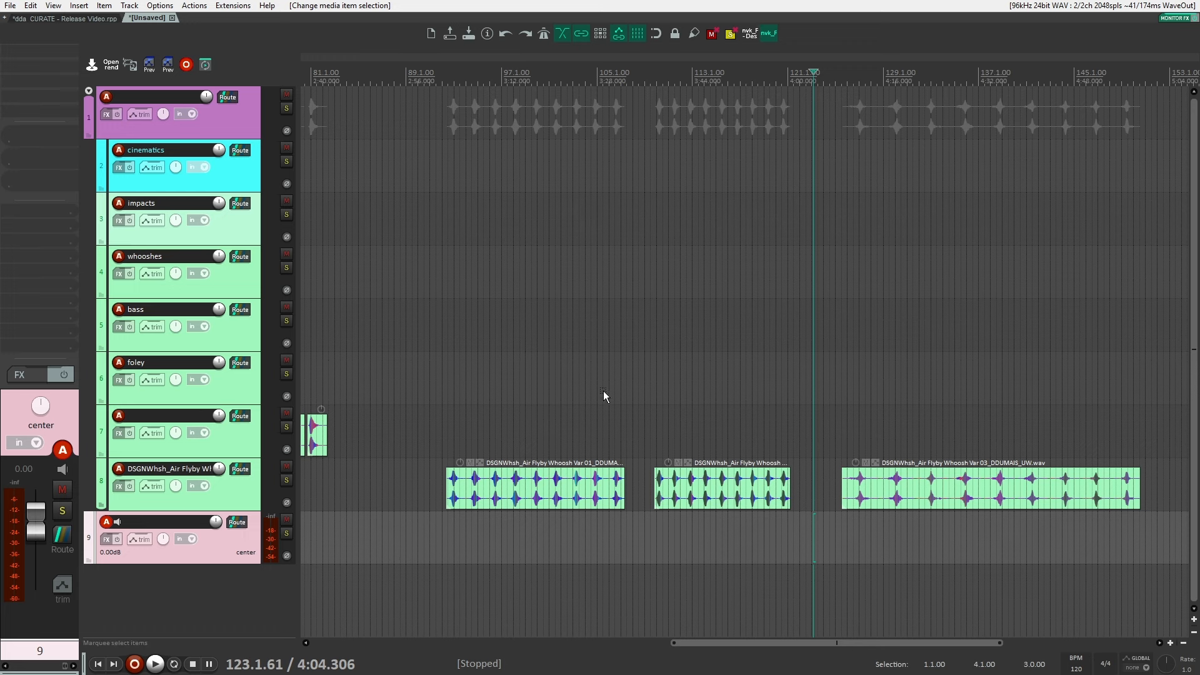
click(556, 407)
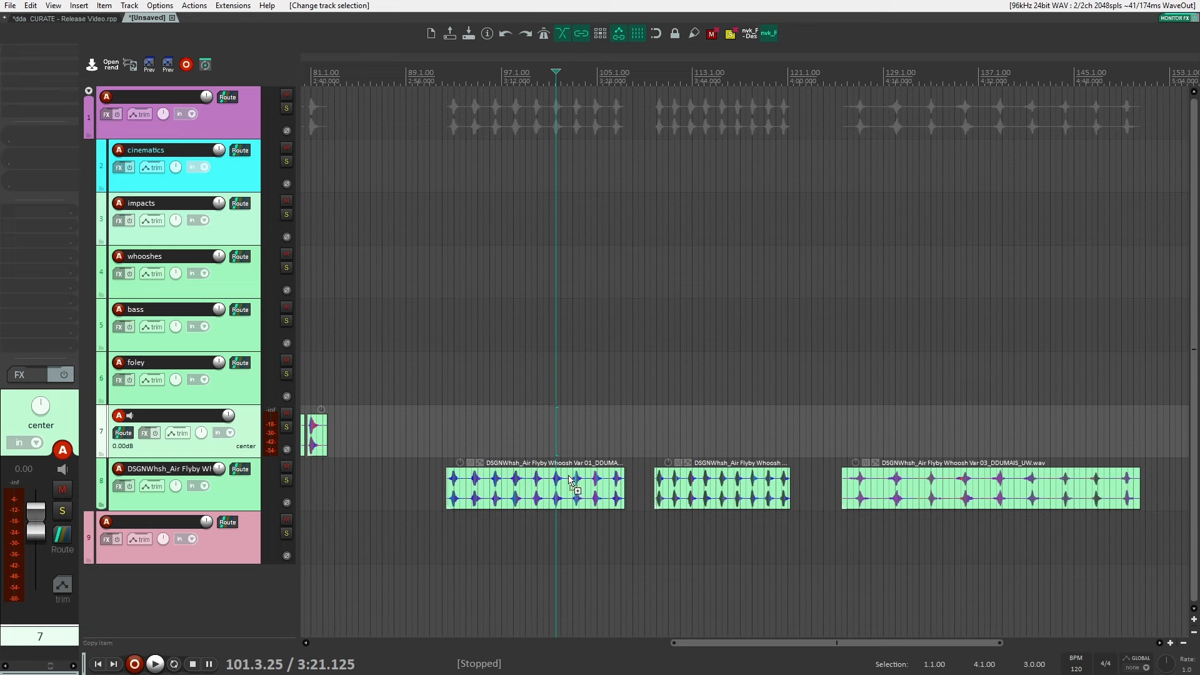
key(shift+slash)
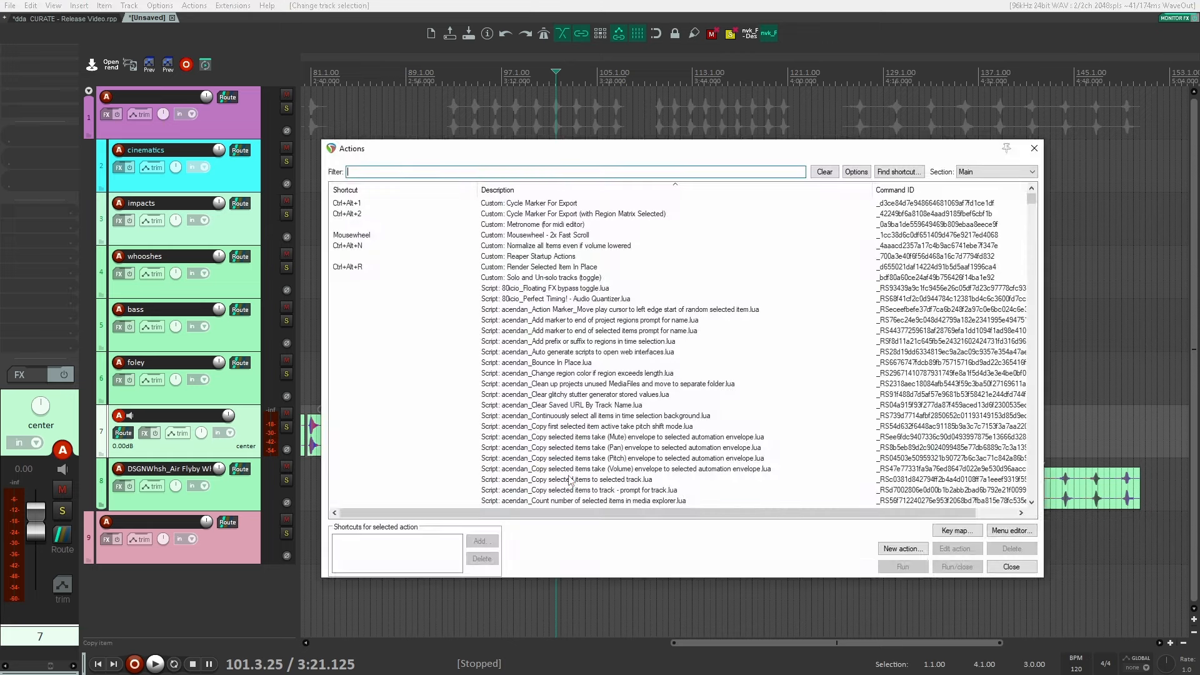
click(1033, 150)
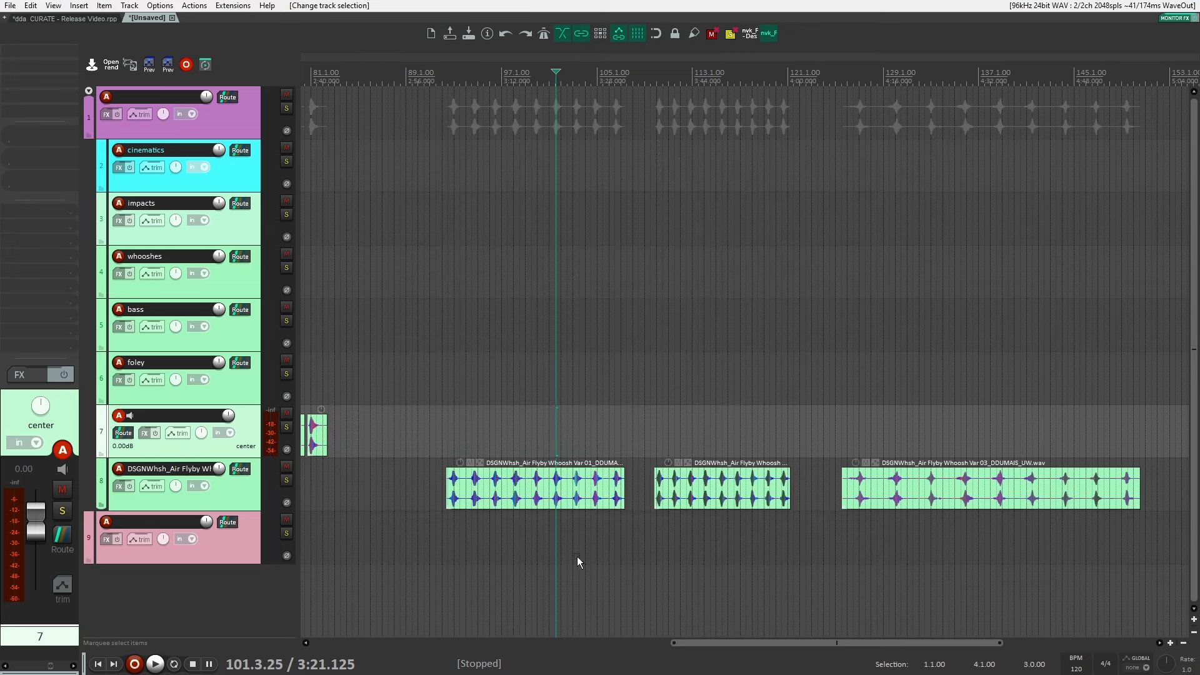
Step: Filter the action list for "nvk take markers" and highlight the script nvk_TAKES - Add take markers to variations in items.eel
key(shift+slash)
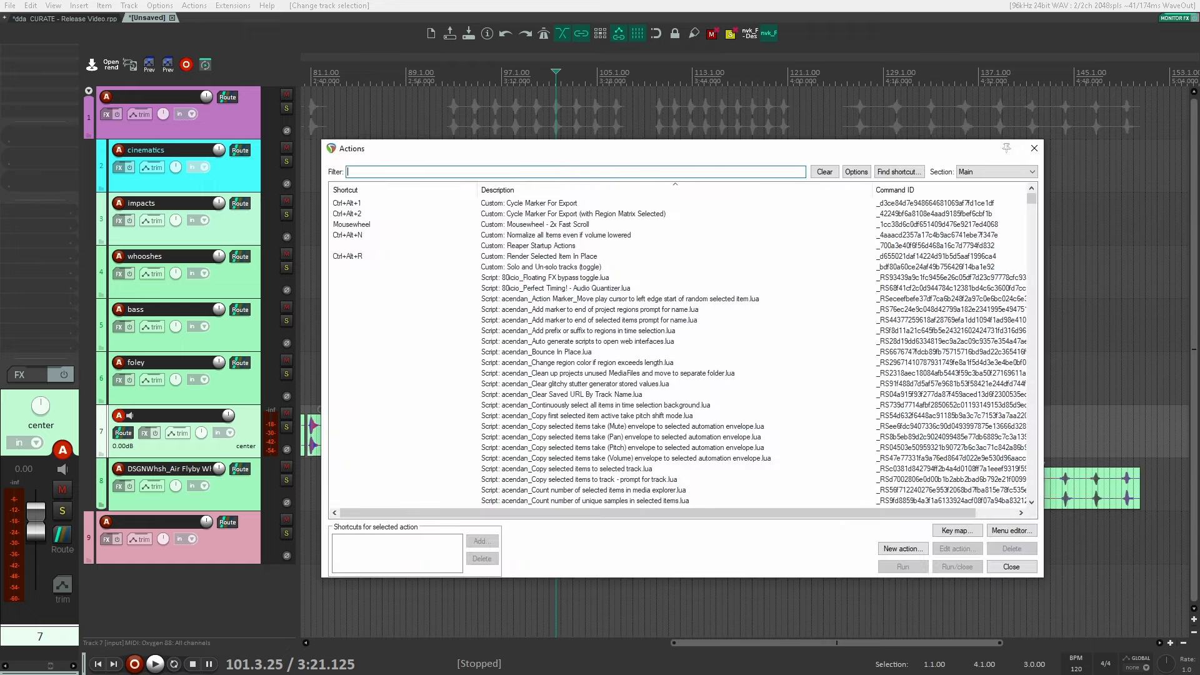
text(nvk take mar)
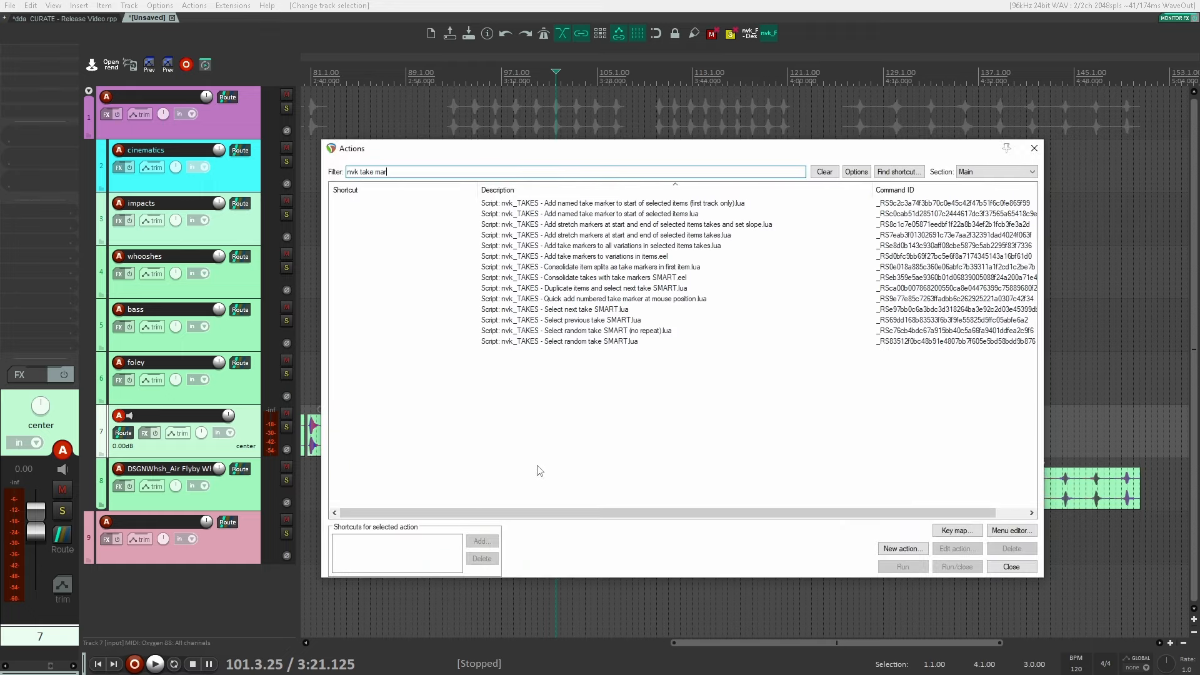
text(kers)
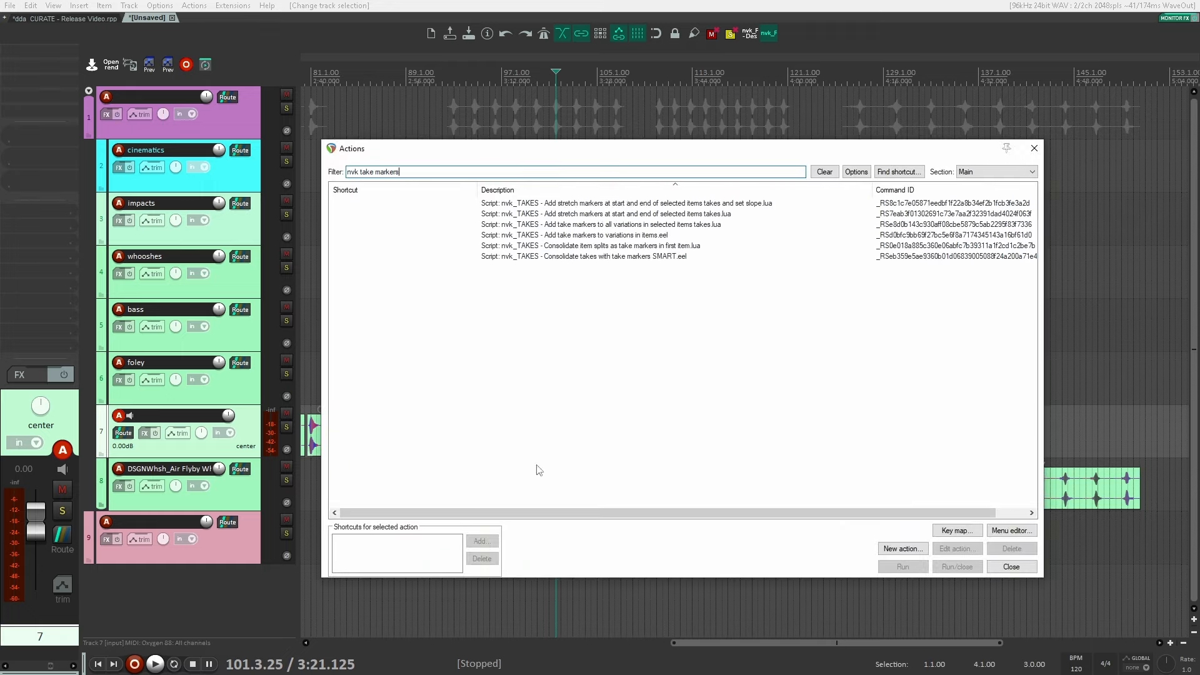
click(618, 236)
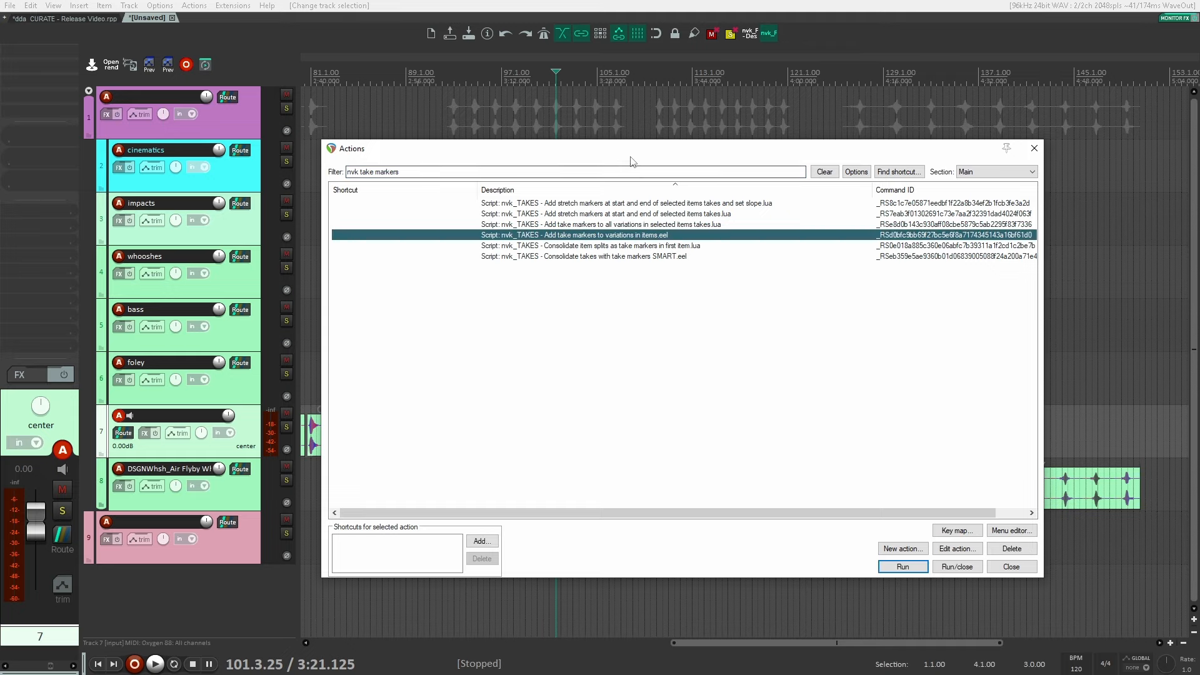
Step: Move the Actions window above track 8 and select the three Air Flyby Whoosh items there
mouse_move(631, 154)
mouse_down()
mouse_move(739, 80)
mouse_move(729, 31)
mouse_up()
drag(498, 548, 1019, 485)
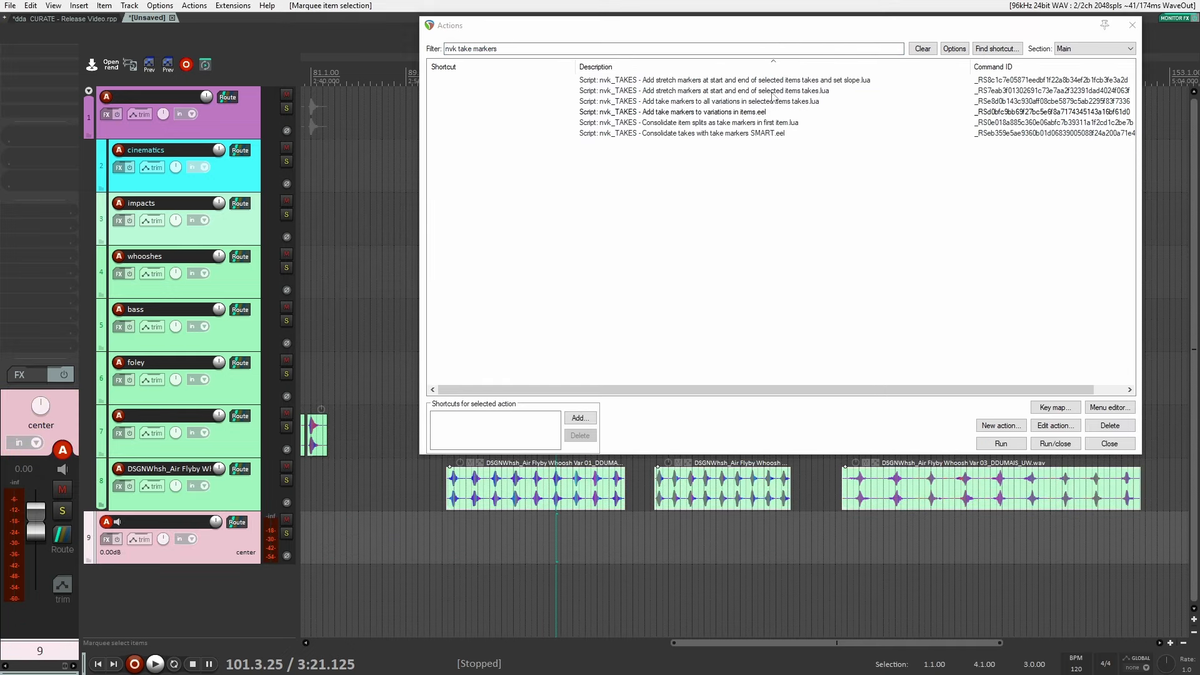
Step: Run the nvk_TAKES script that adds take markers to variations in items on the three selected Air Flyby Whoosh items
click(711, 113)
click(1000, 443)
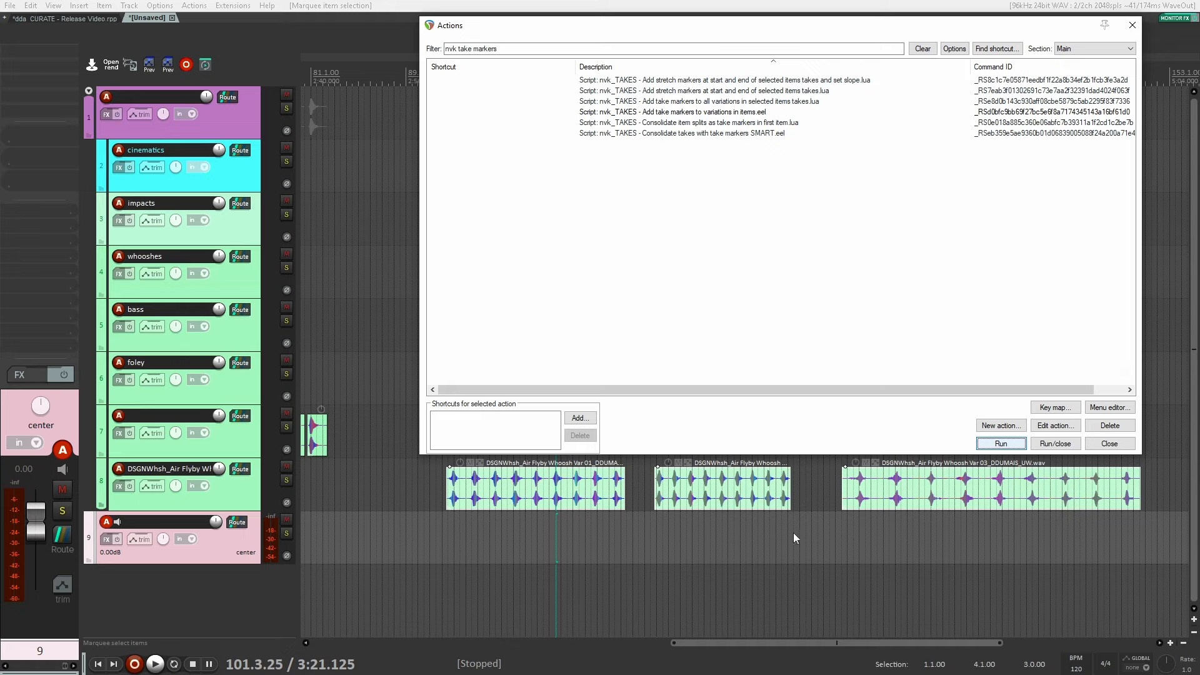
click(730, 525)
scroll(605, 512, up, 3)
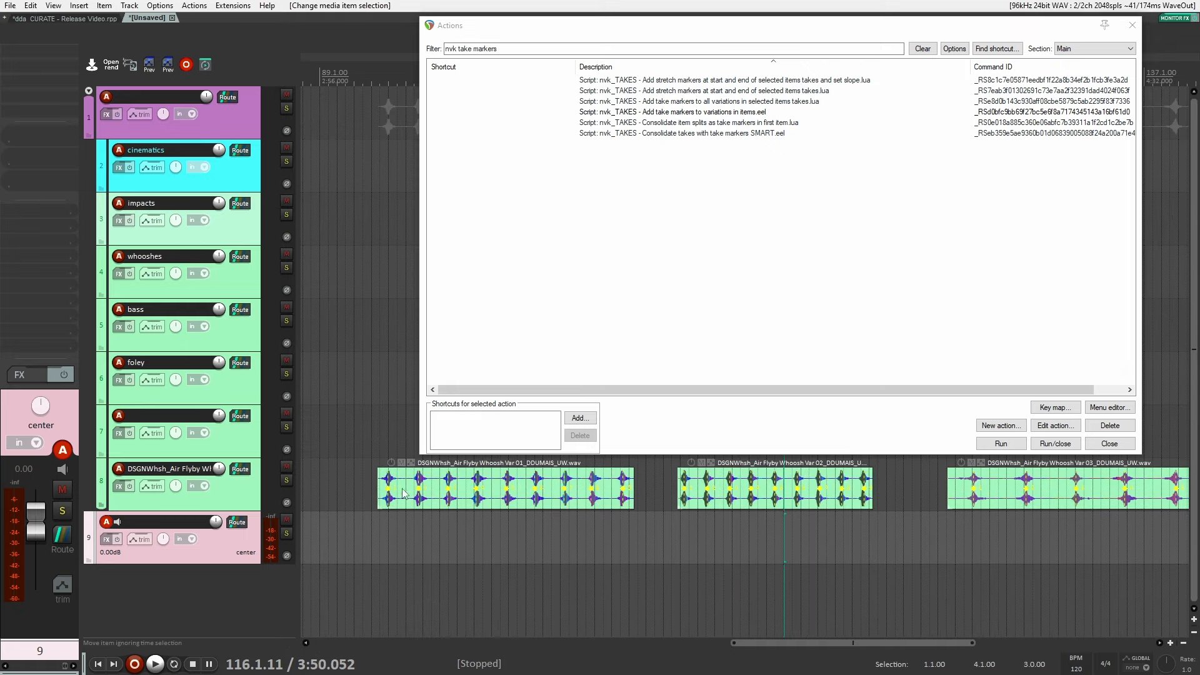
scroll(937, 500, down, 5)
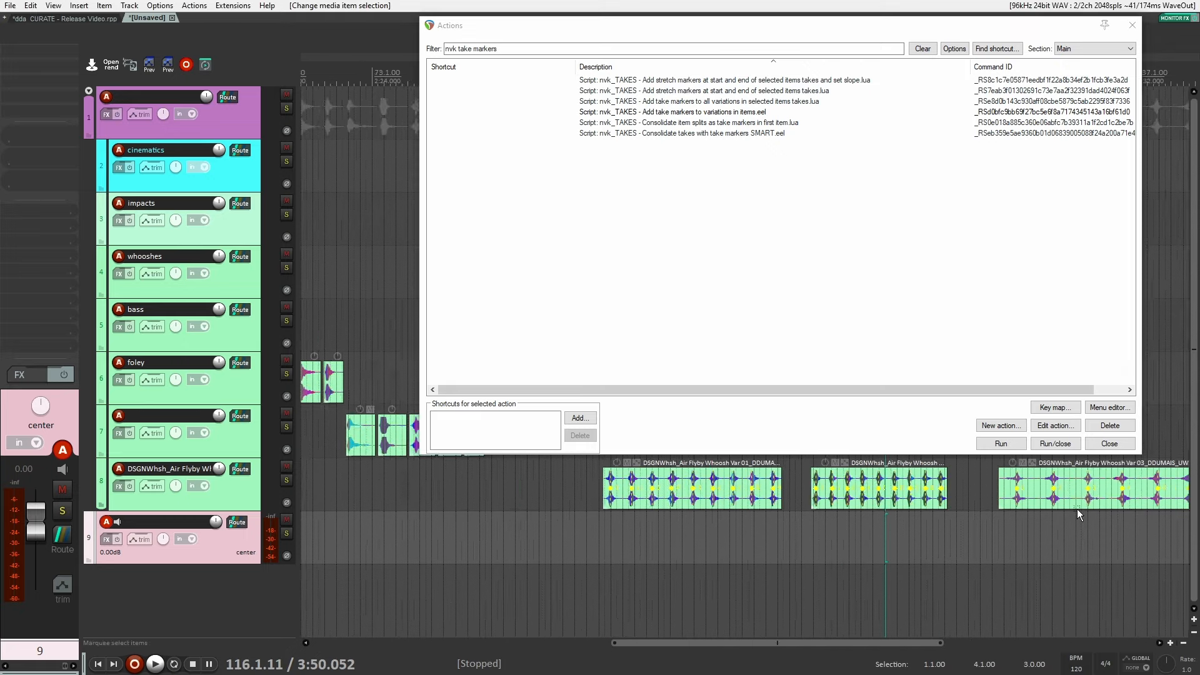
Step: Select all items on the cinematics, bass, foley and unnamed tracks and run the script adding take markers to variations in items
click(452, 489)
drag(596, 31, 901, 106)
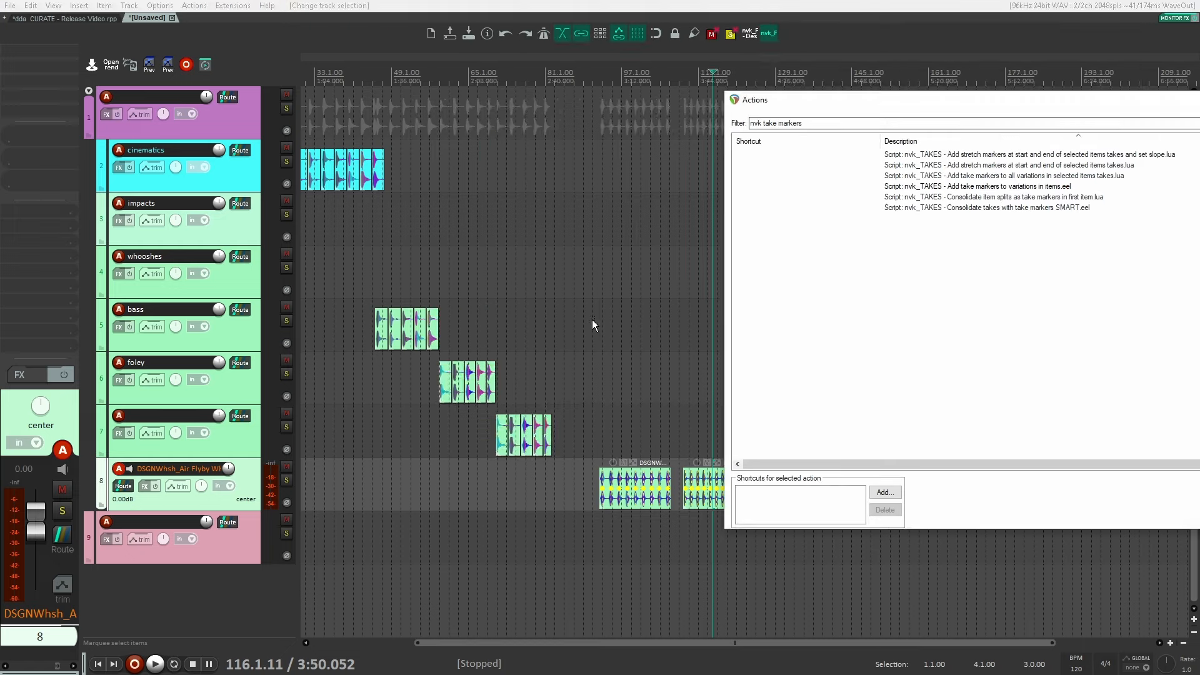
click(585, 323)
scroll(562, 337, down, 4)
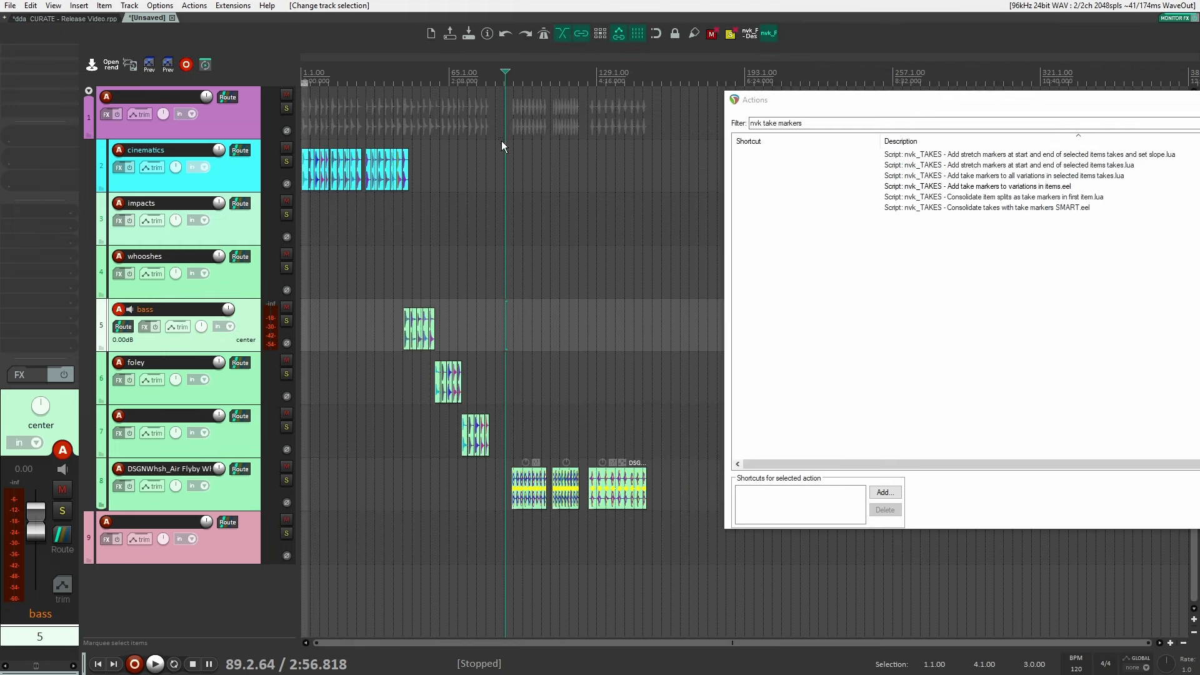
drag(501, 140, 291, 445)
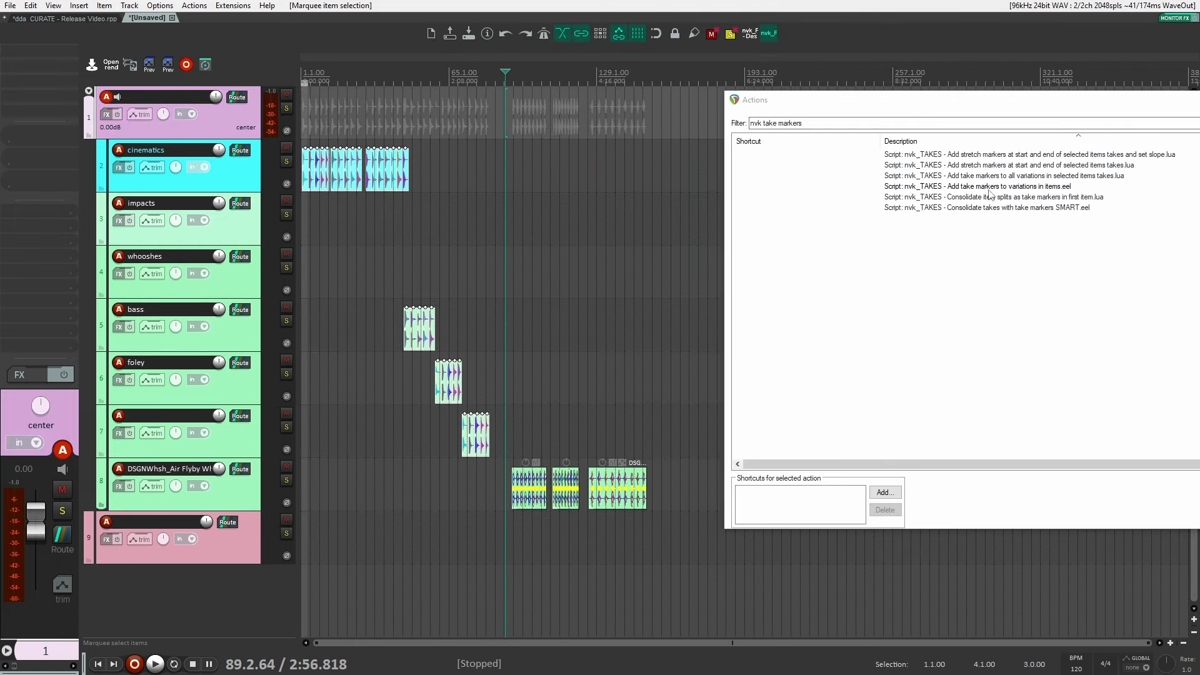
click(1013, 209)
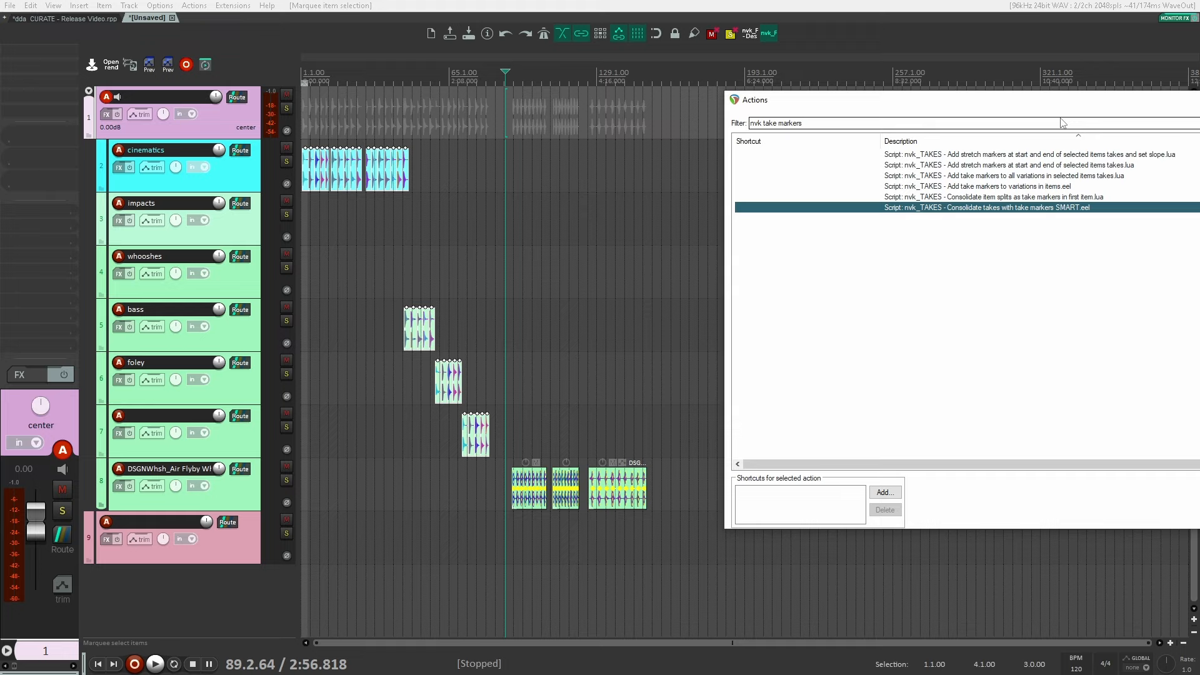
click(1070, 186)
double_click(1070, 187)
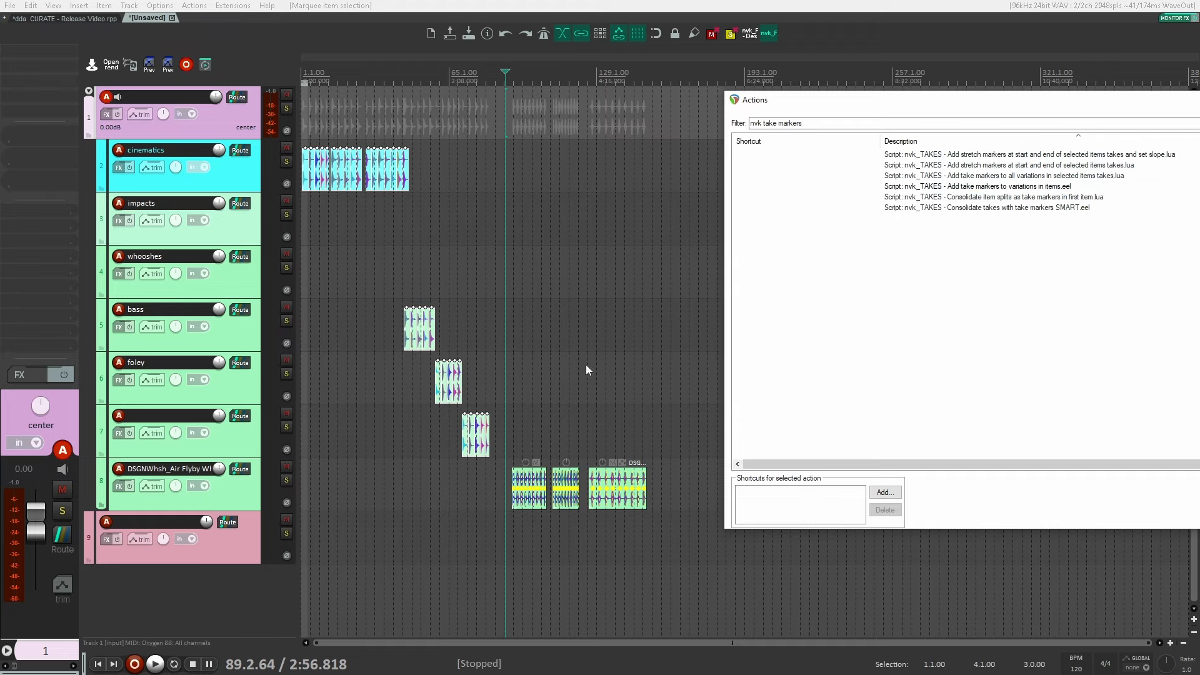
Step: Examine the take markers on the bass and foley items and on the first Air Flyby Whoosh item
click(418, 236)
scroll(511, 290, up, 5)
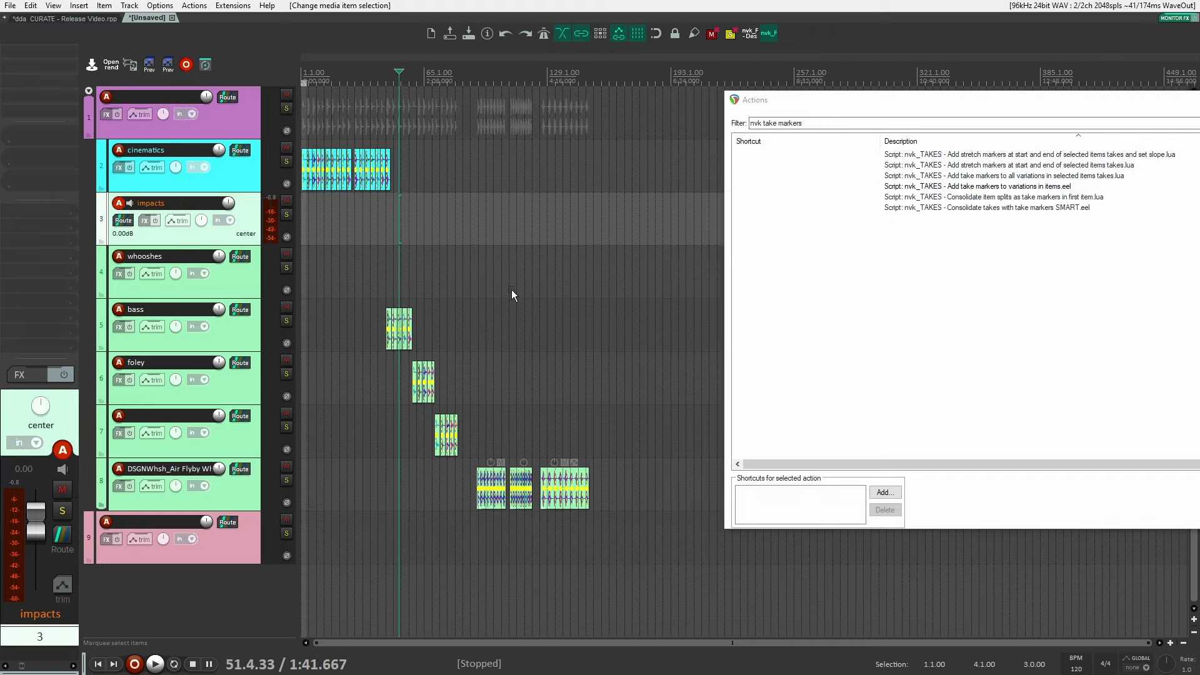
scroll(400, 293, up, 2)
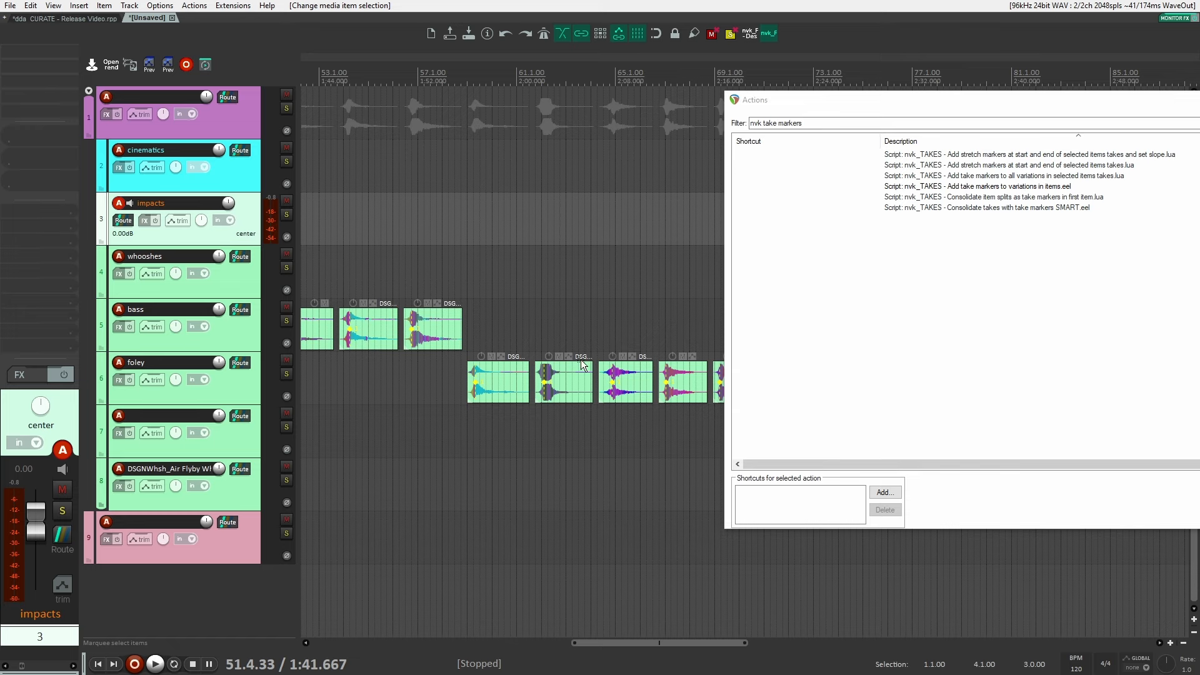
scroll(598, 345, up, 3)
scroll(585, 332, right, 3)
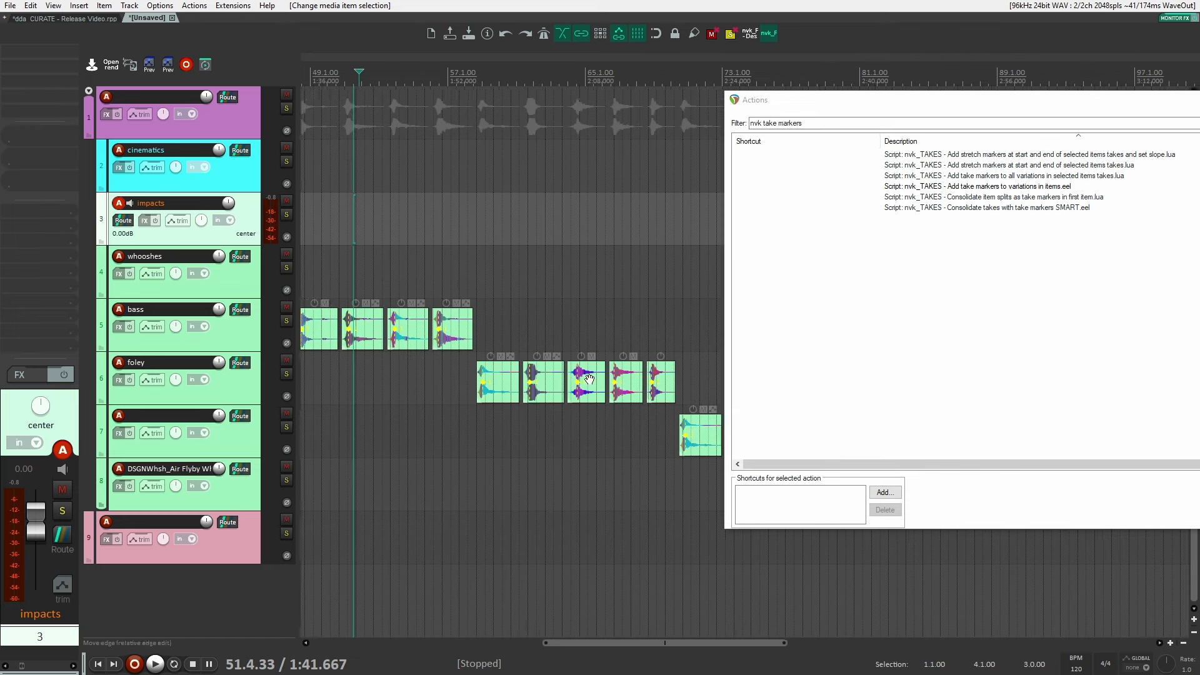
scroll(638, 400, down, 8)
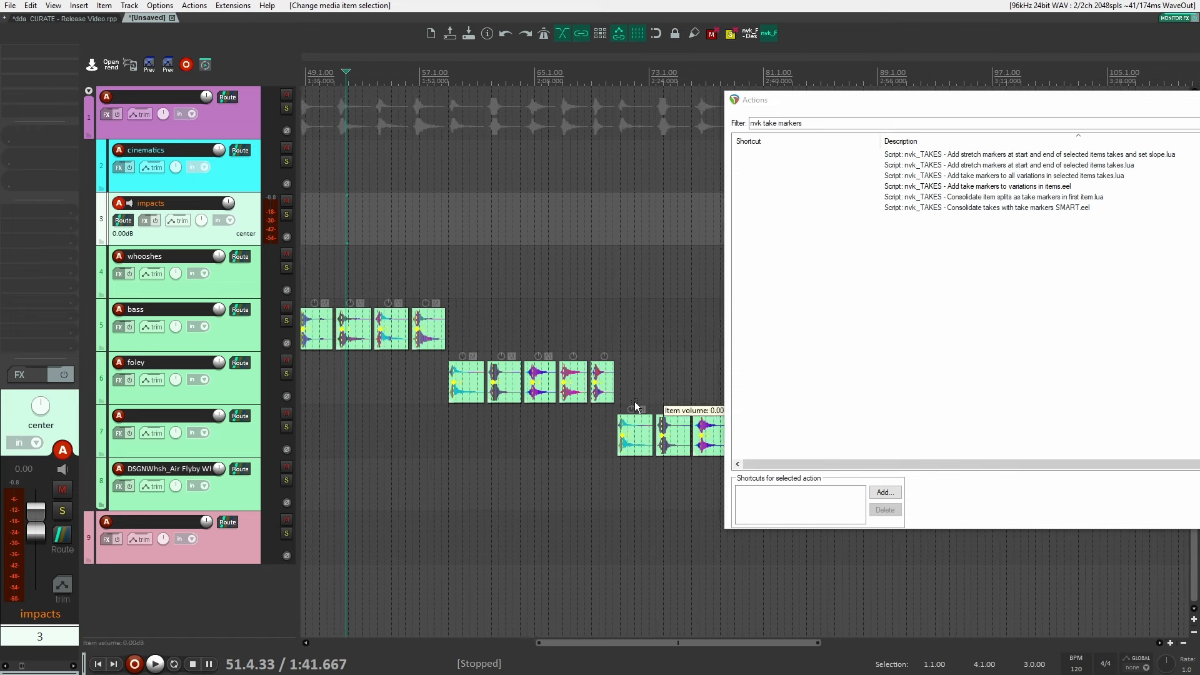
click(529, 490)
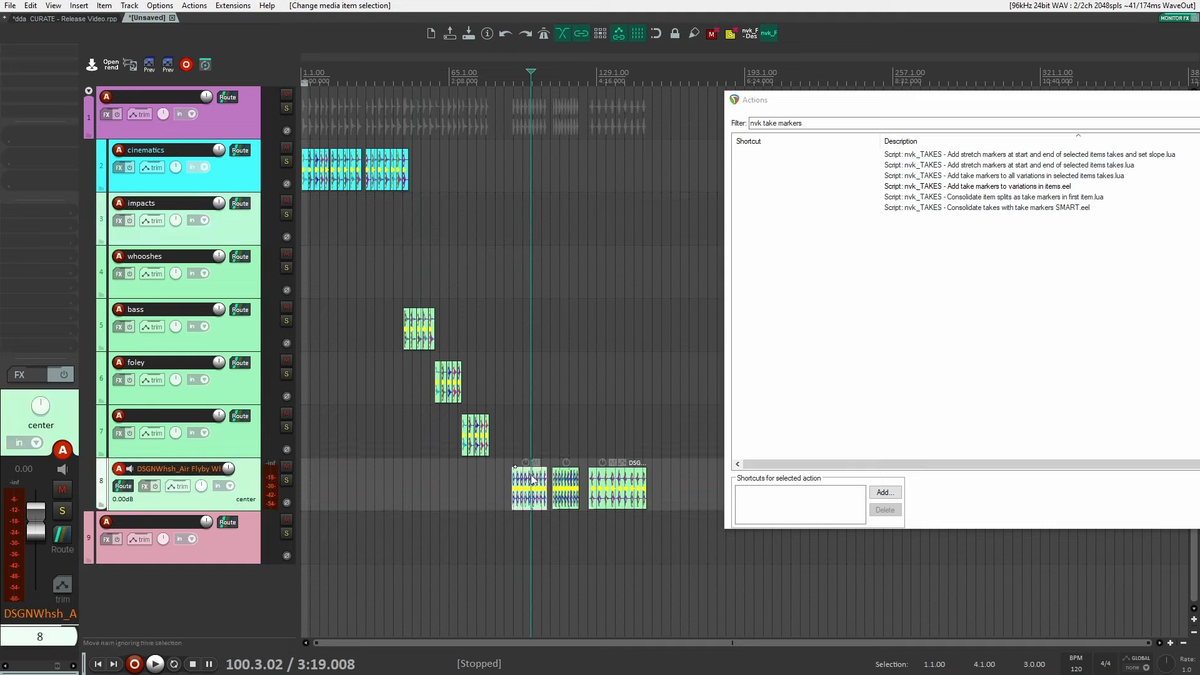
scroll(537, 495, up, 2)
scroll(541, 500, up, 3)
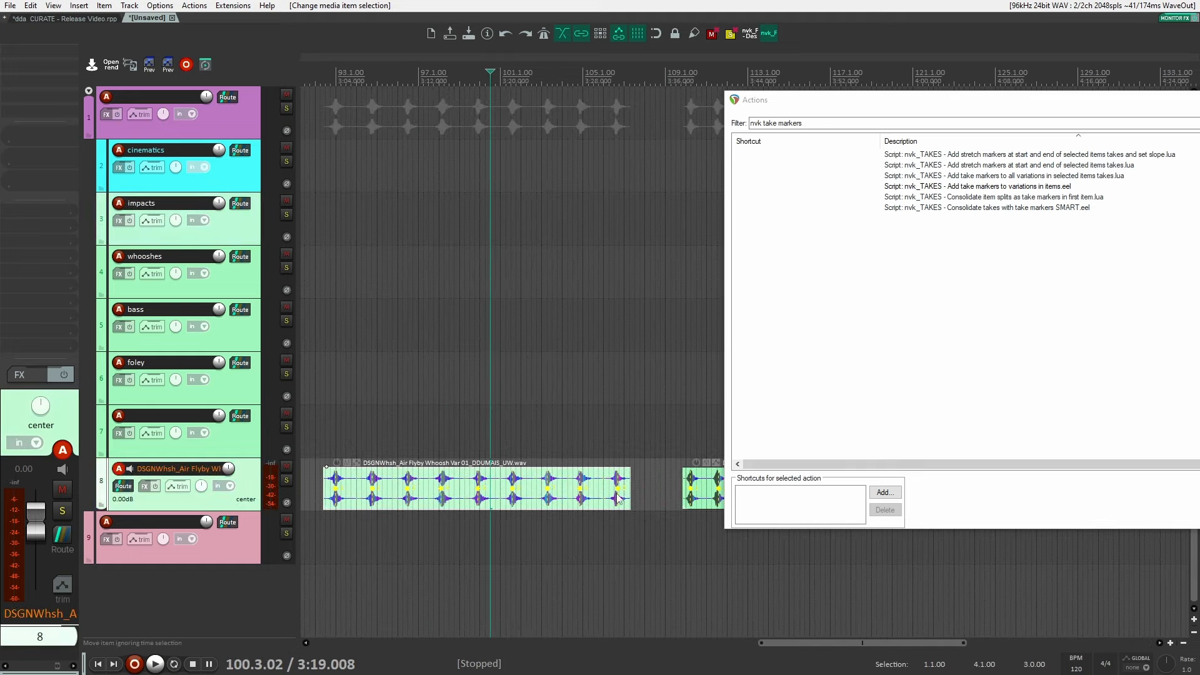
Step: Select all items in the project, filter the actions for dda, and run the dda_ITEM Selected items information printout script
click(605, 536)
key(ctrl+a)
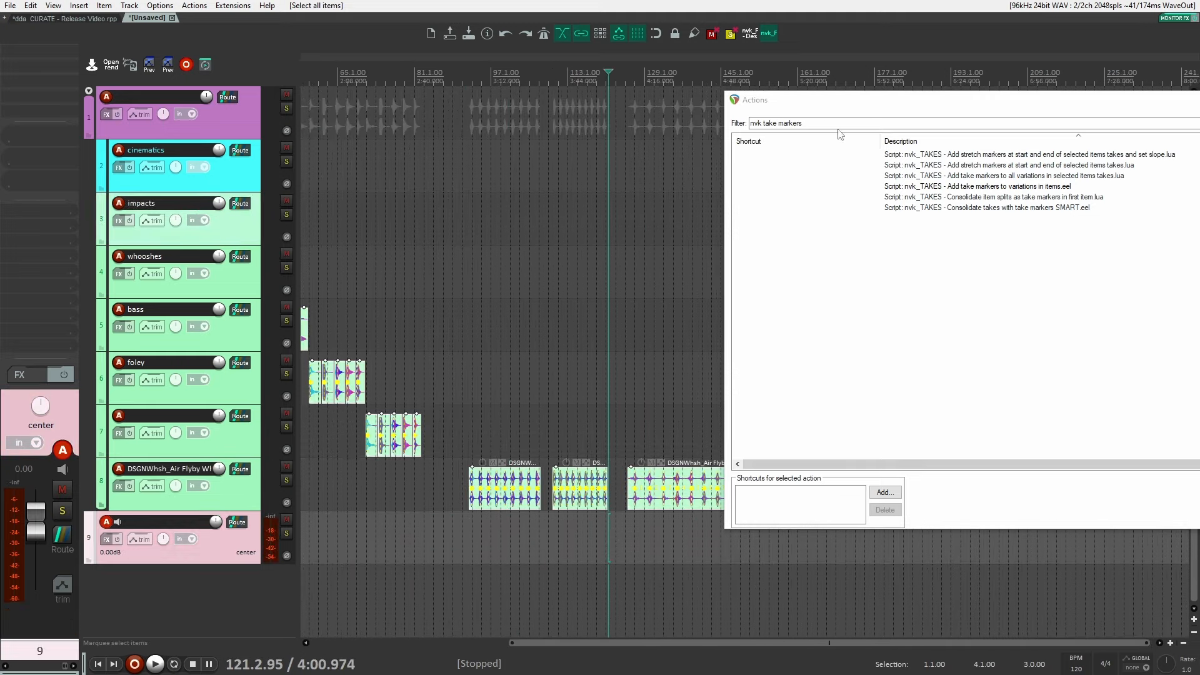
key(question)
text(dda)
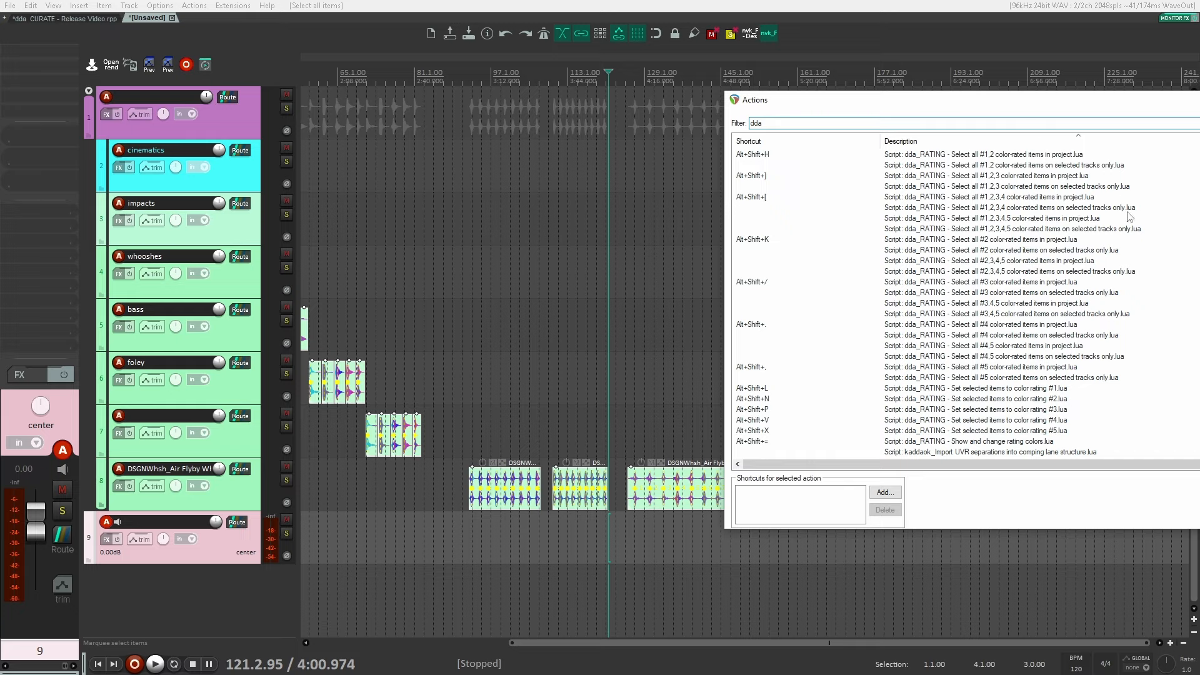
scroll(1130, 217, up, 10)
click(994, 326)
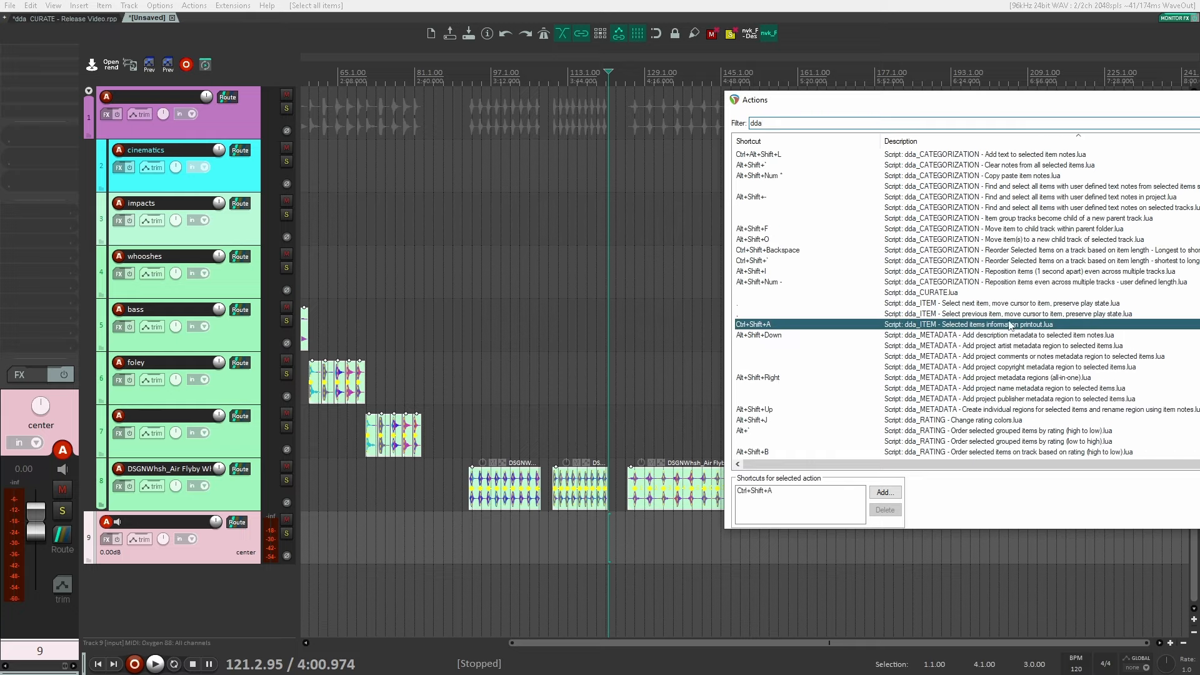
key(ctrl+shift+a)
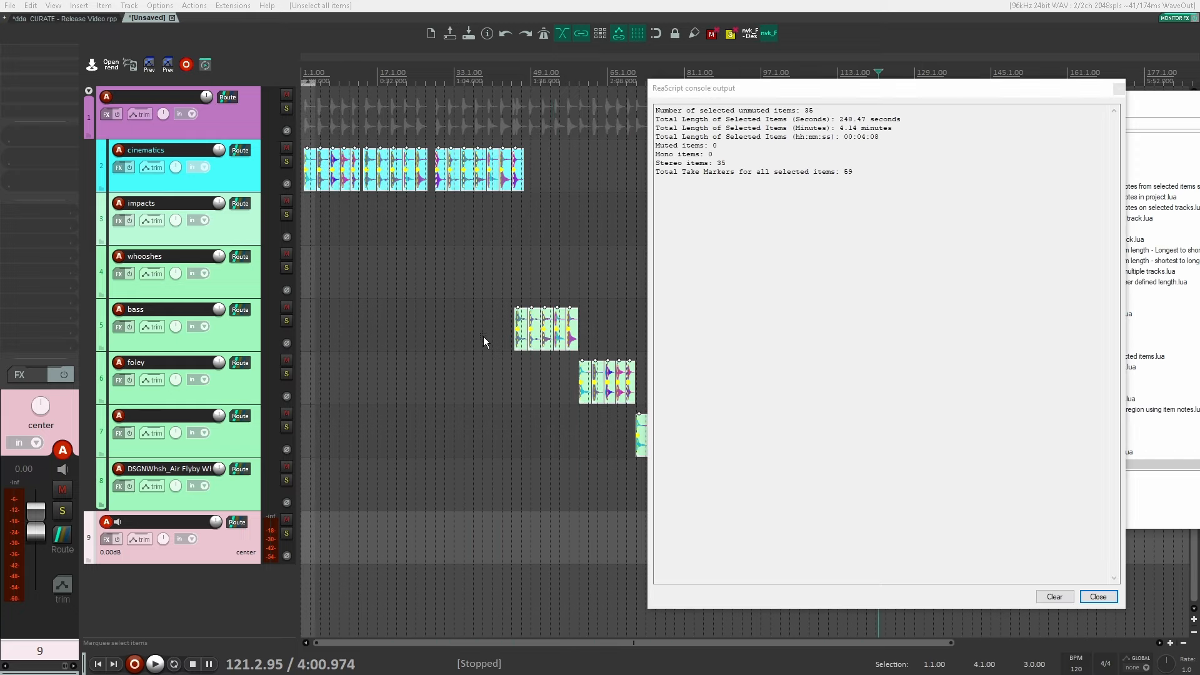
Step: Highlight the number of selected unmuted items and the total take markers in the console printout
click(855, 173)
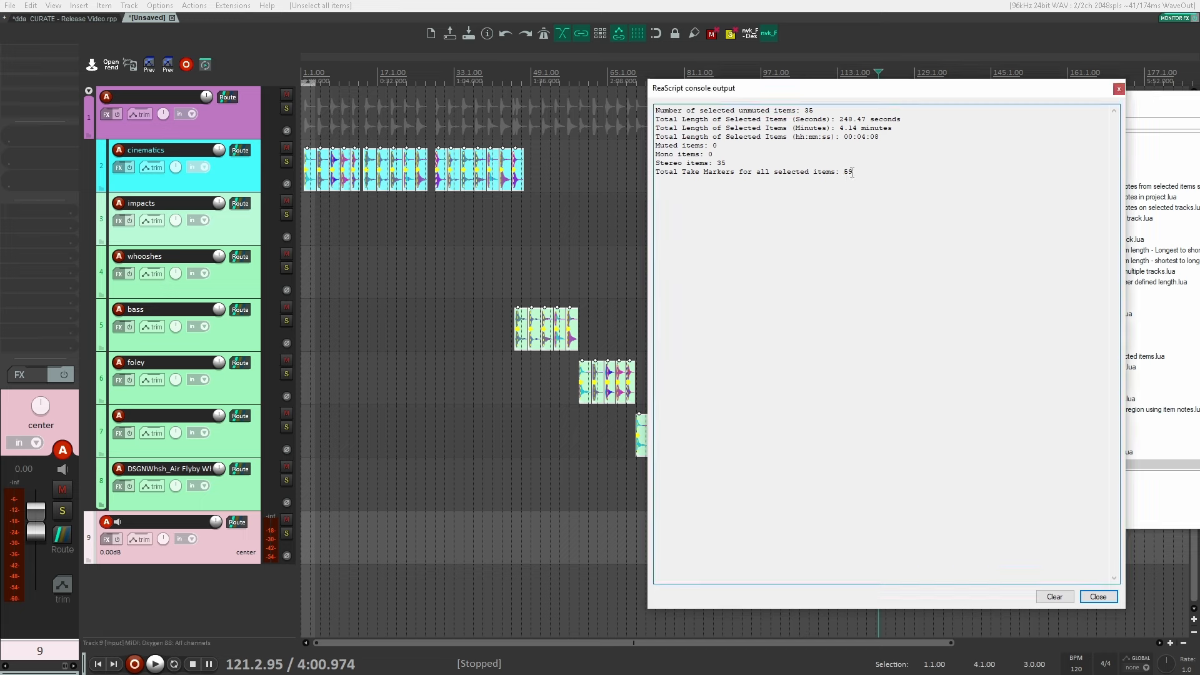
double_click(815, 110)
double_click(849, 171)
Step: Select only the three Air Flyby Whoosh items on track 8 and print out their item information again
click(578, 550)
drag(538, 528, 263, 503)
scroll(587, 537, down, 2)
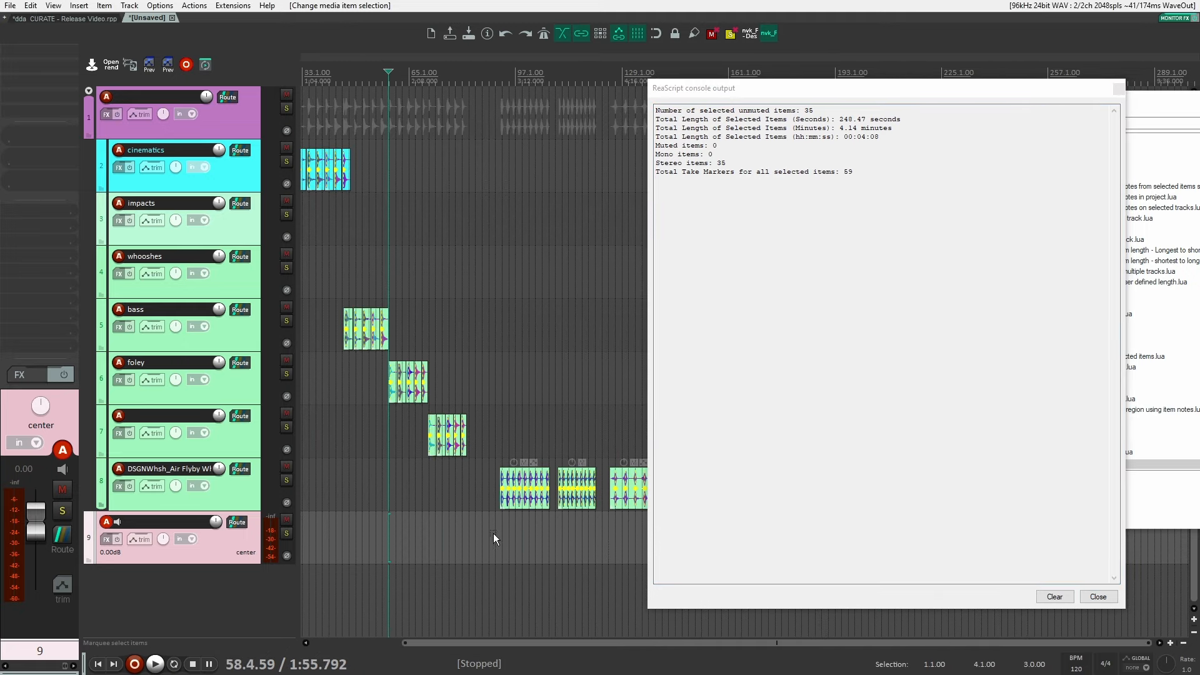
drag(493, 533, 630, 483)
drag(531, 510, 440, 538)
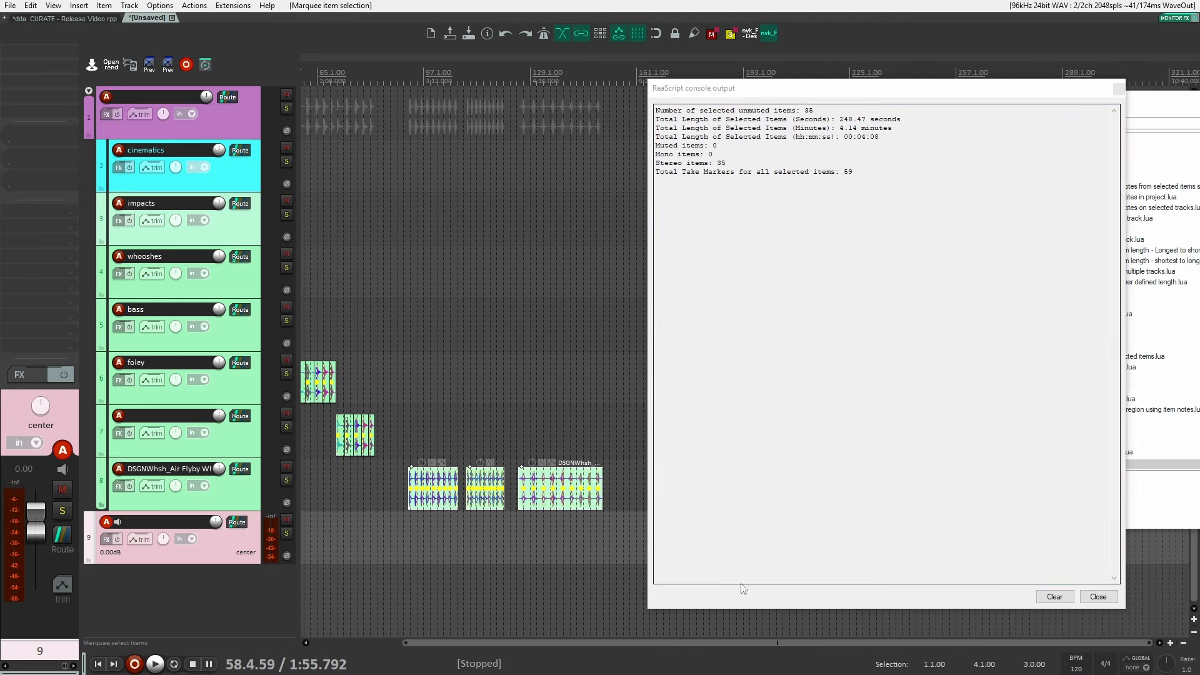
click(1118, 89)
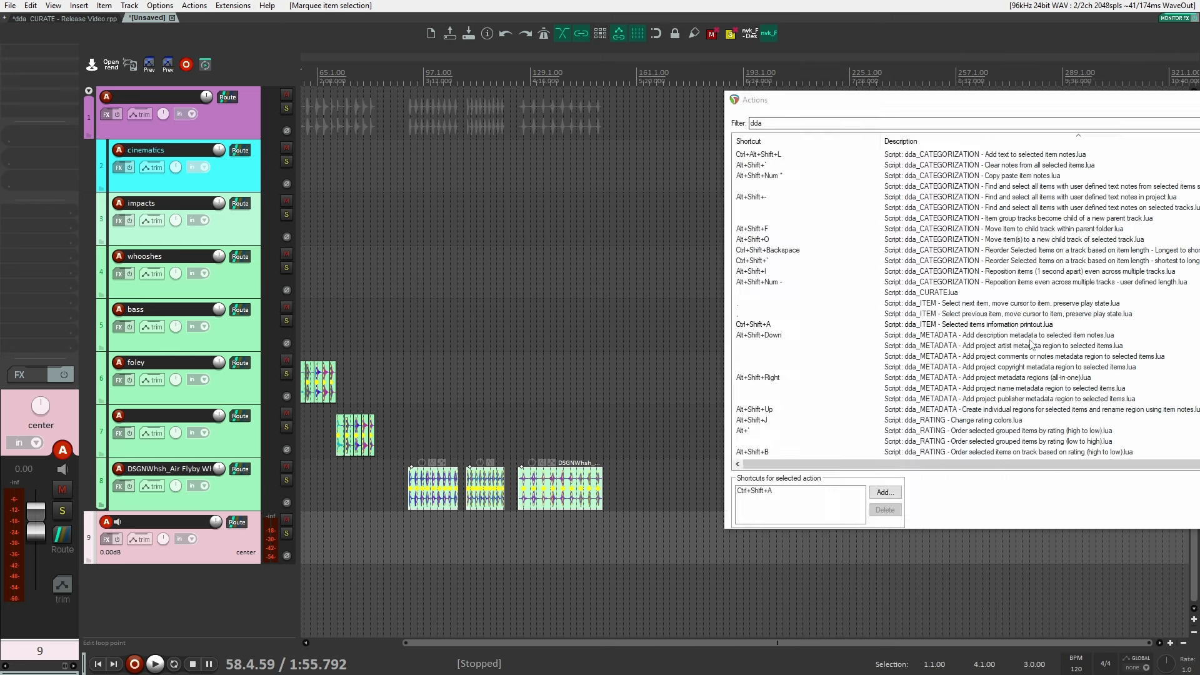
click(1001, 325)
key(ctrl+shift+a)
Step: Check the whoosh items against the printout's take marker total, highlight that figure, and deselect the items
drag(599, 532, 712, 467)
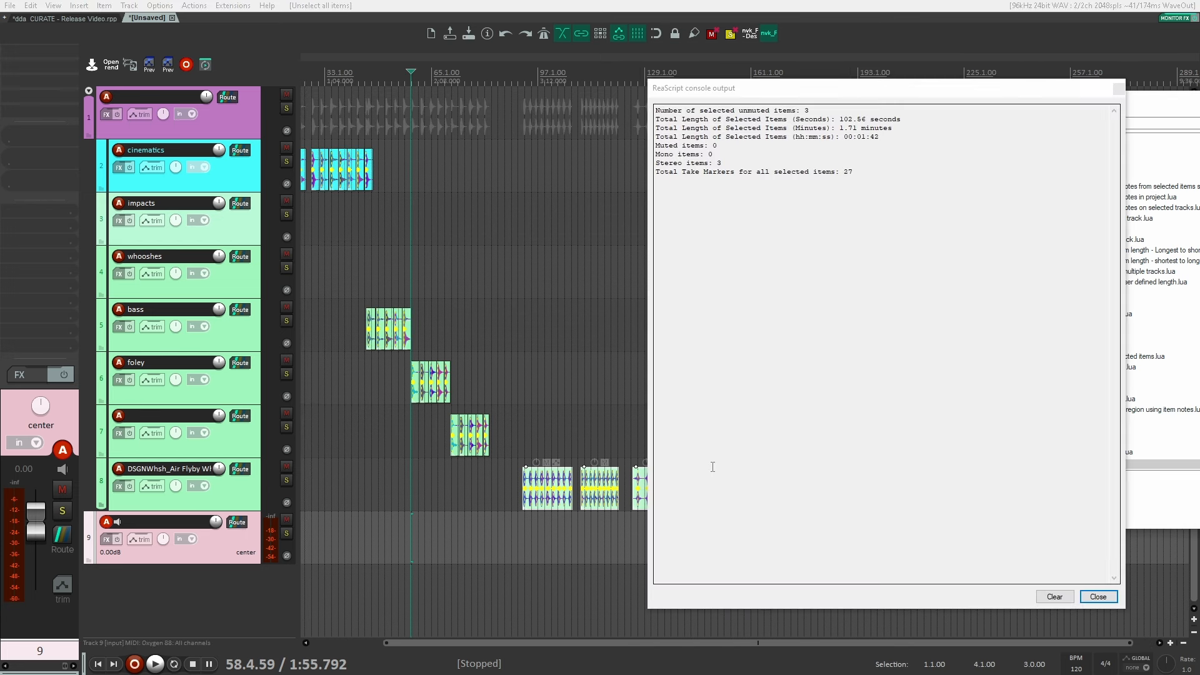
drag(562, 523, 514, 524)
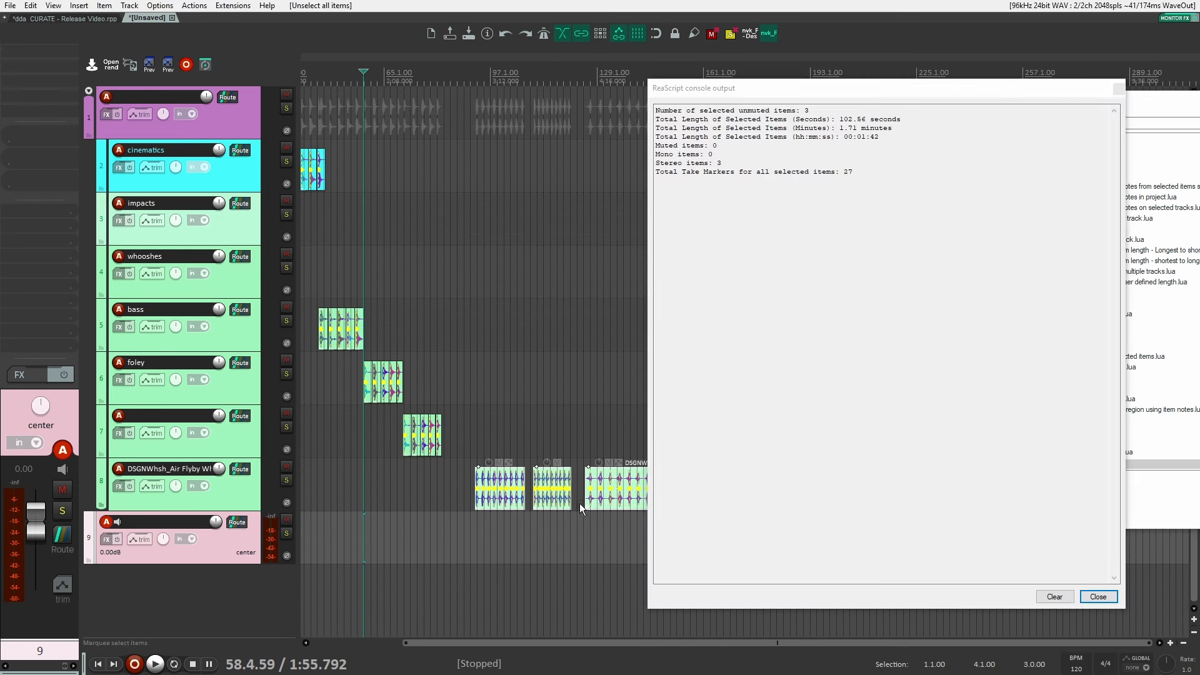
double_click(850, 173)
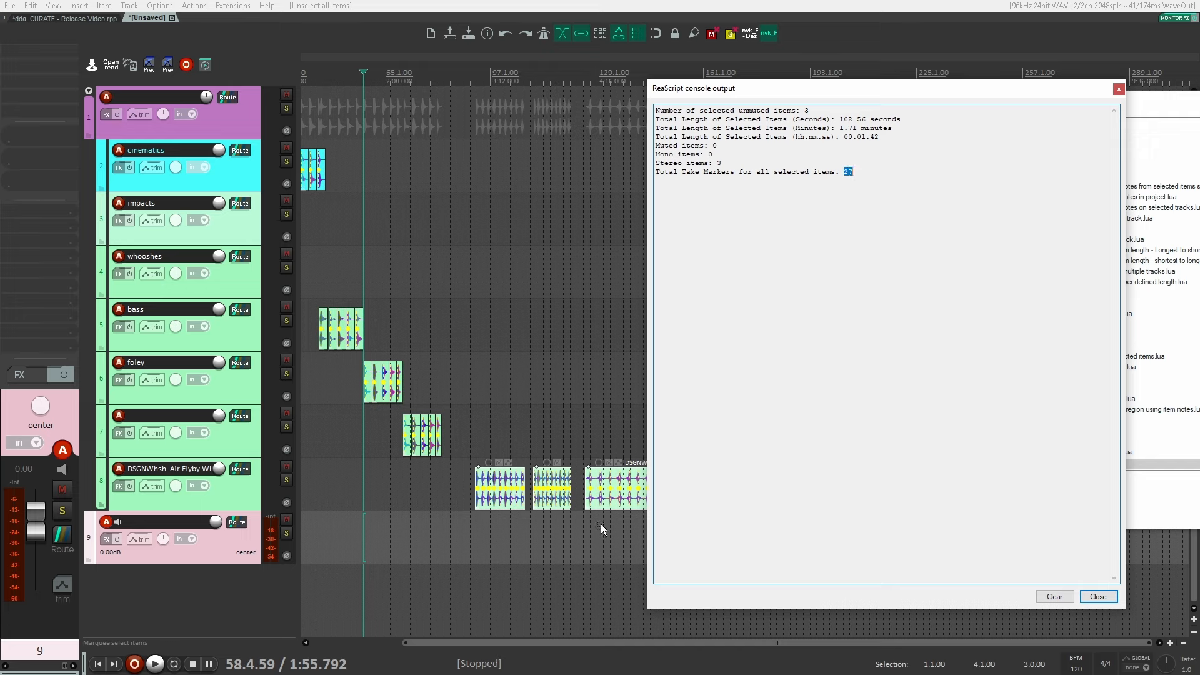
click(514, 530)
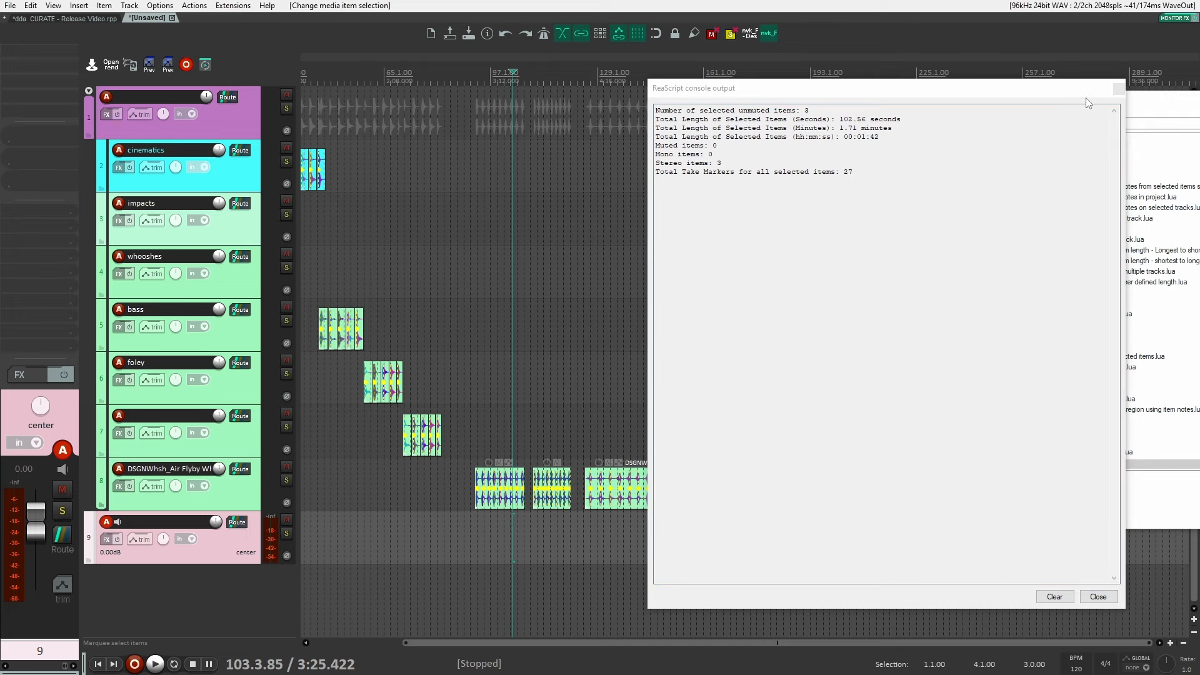
Step: Select the entire text of the console printout, and close the console
drag(914, 197, 654, 128)
click(718, 198)
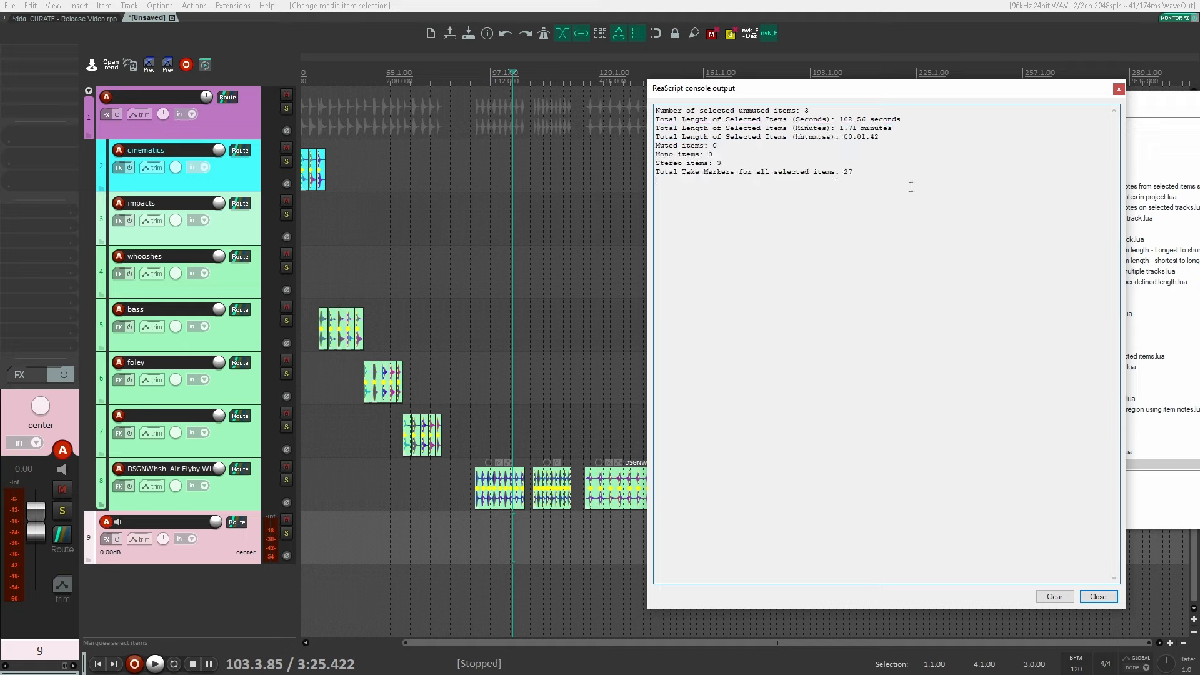
key(ctrl+a)
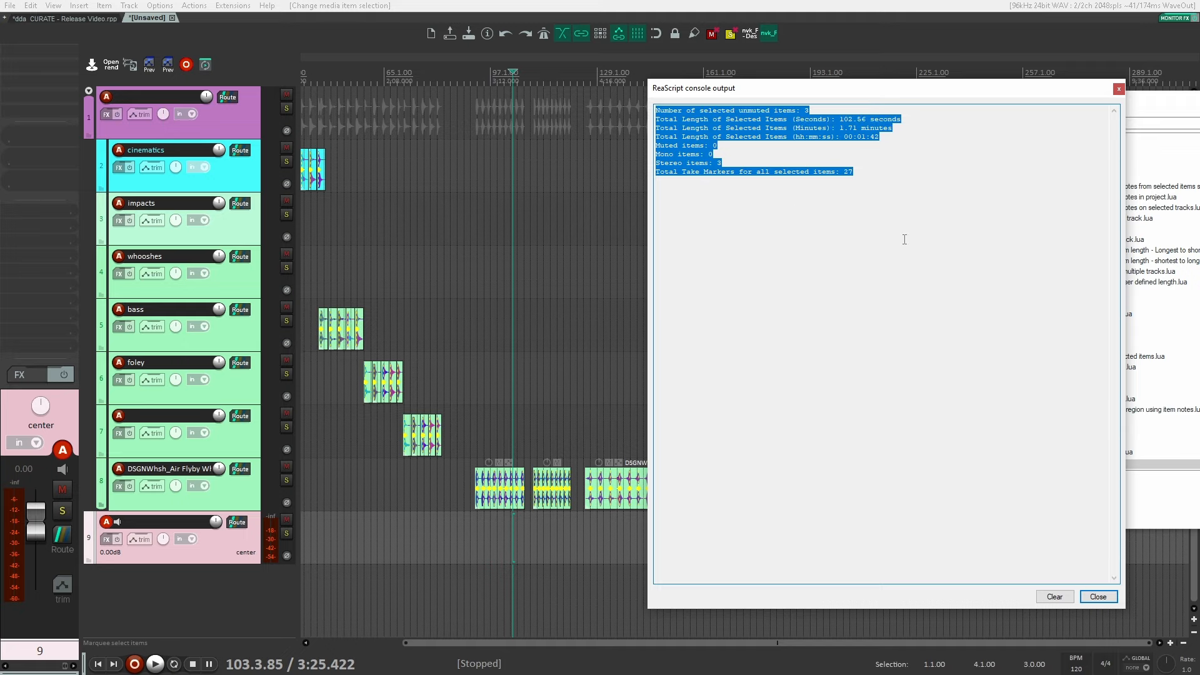
click(1118, 89)
Step: Look through the dda scripts at the dda_METADATA action that adds description metadata to selected item notes, and close the action list
drag(1149, 102, 807, 93)
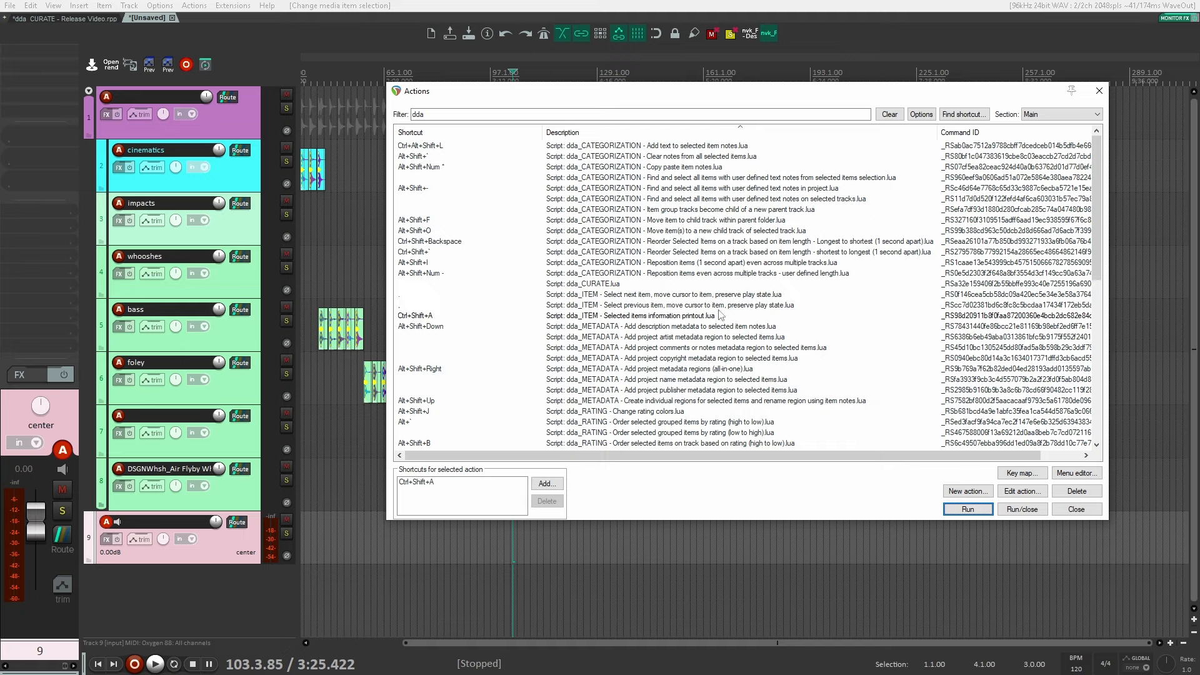
click(696, 326)
scroll(696, 326, down, 1)
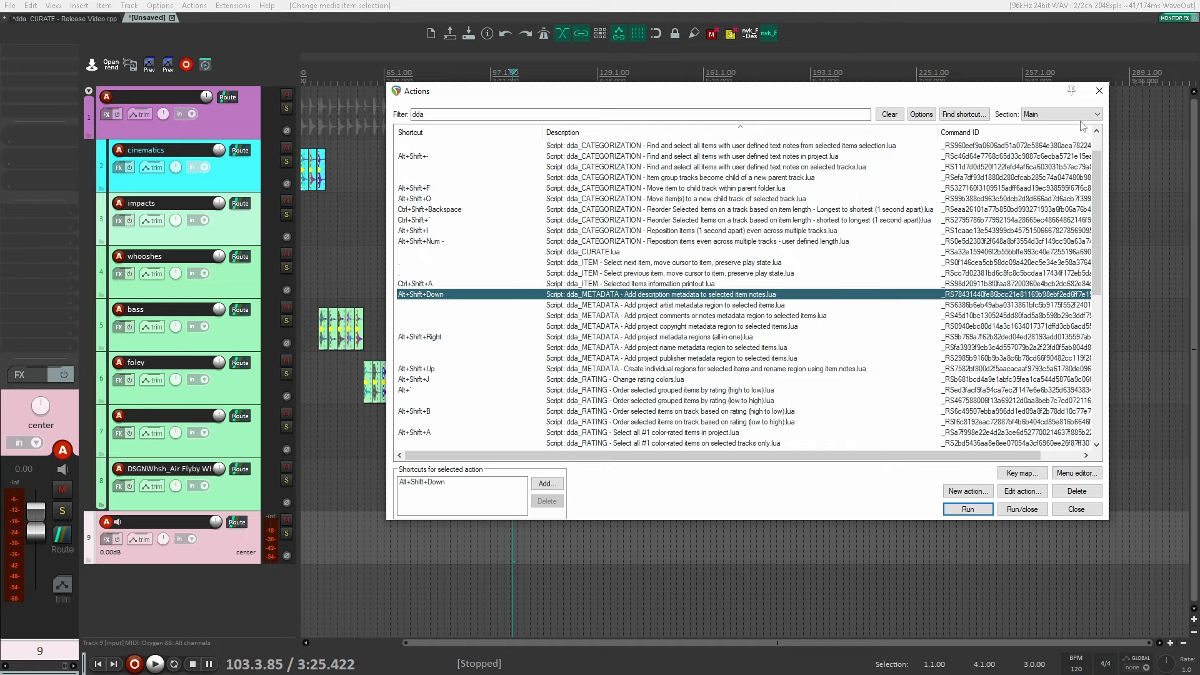
click(1100, 91)
click(604, 324)
click(577, 316)
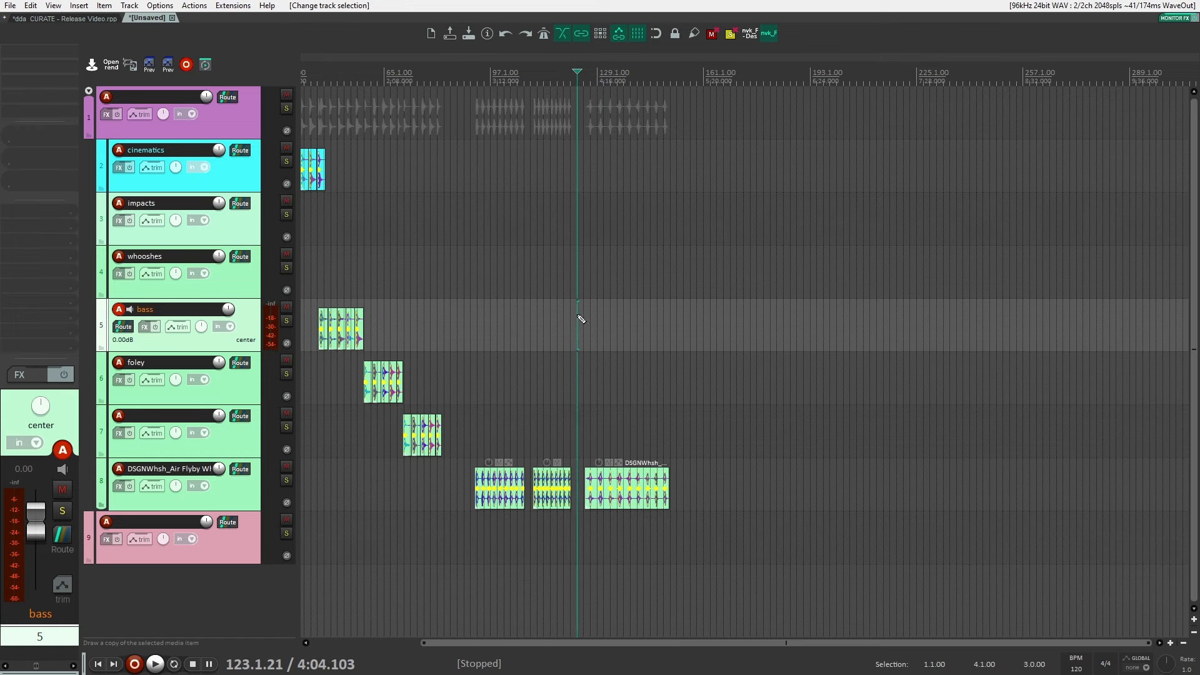
key(shift+slash)
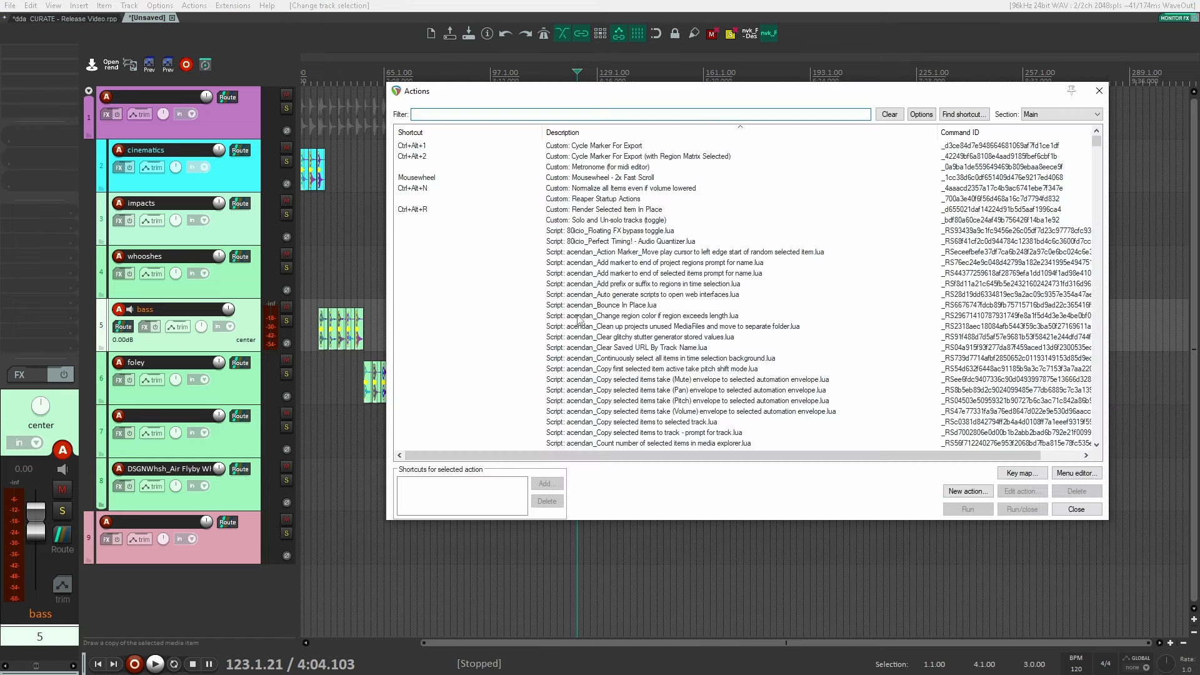
click(1099, 91)
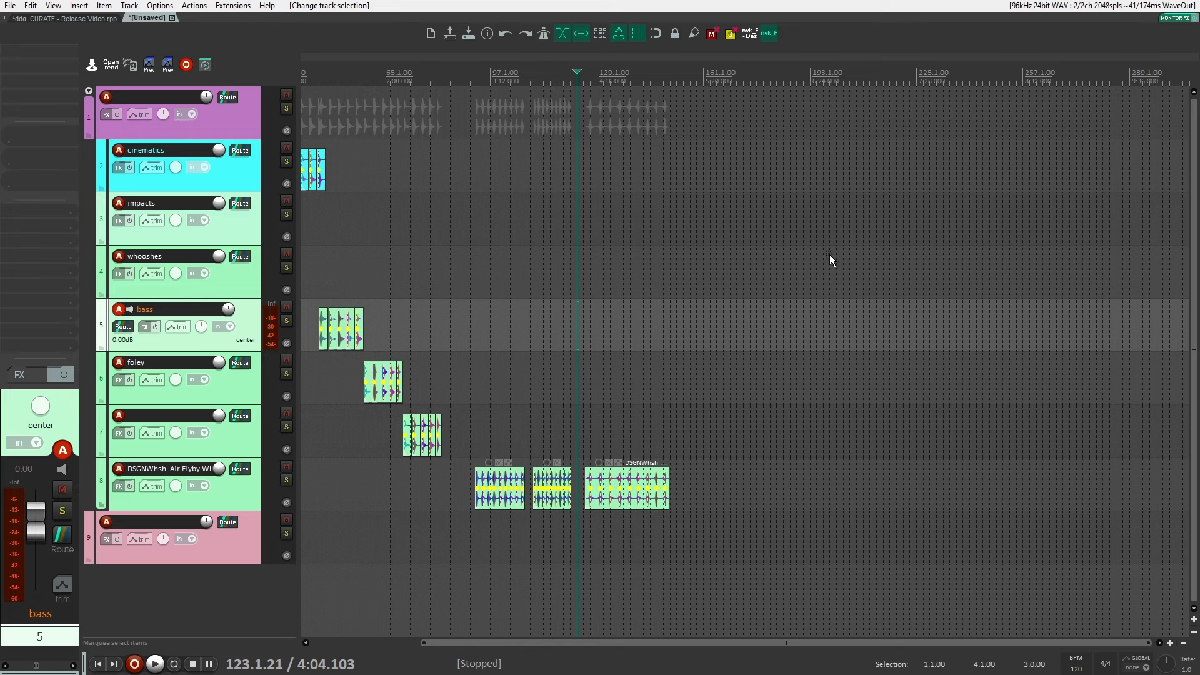
Step: Enable adding new metadata in the render settings and open the Project Render Metadata window
key(ctrl+alt+r)
click(878, 353)
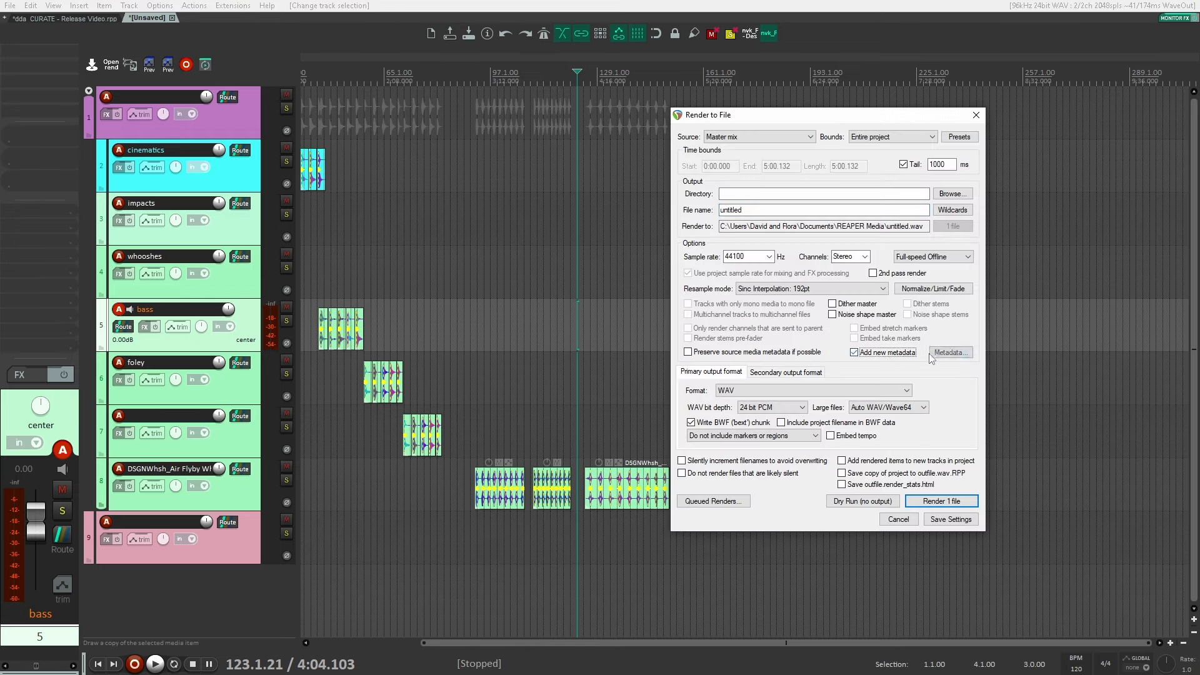
click(948, 353)
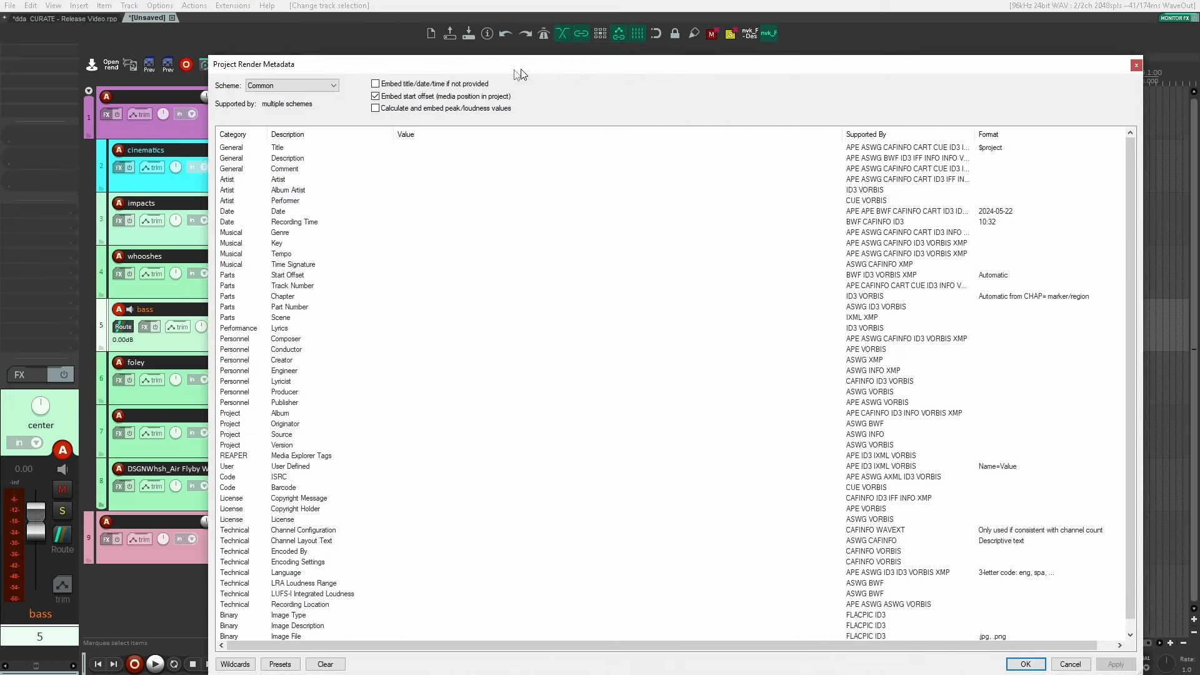
Step: Load the dda_render-metadata preset into the project render metadata, and close the metadata and render windows
drag(520, 70, 526, 41)
mouse_move(642, 41)
mouse_down()
mouse_move(677, 16)
mouse_move(660, 30)
mouse_up()
click(302, 620)
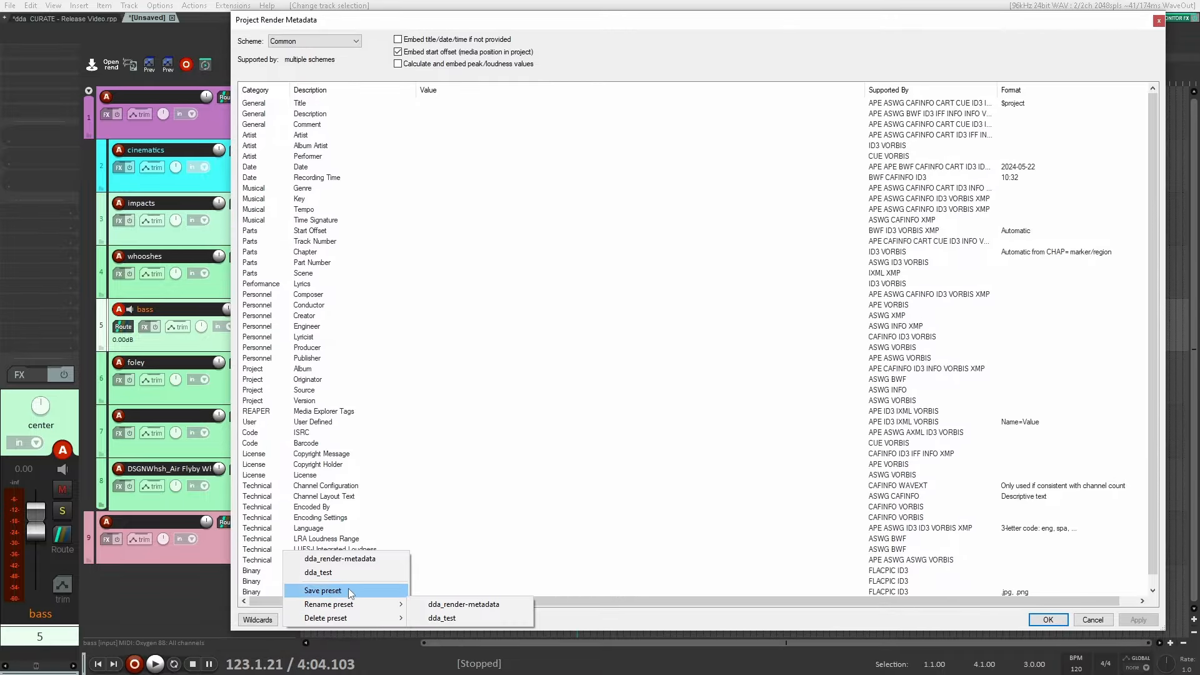
click(340, 558)
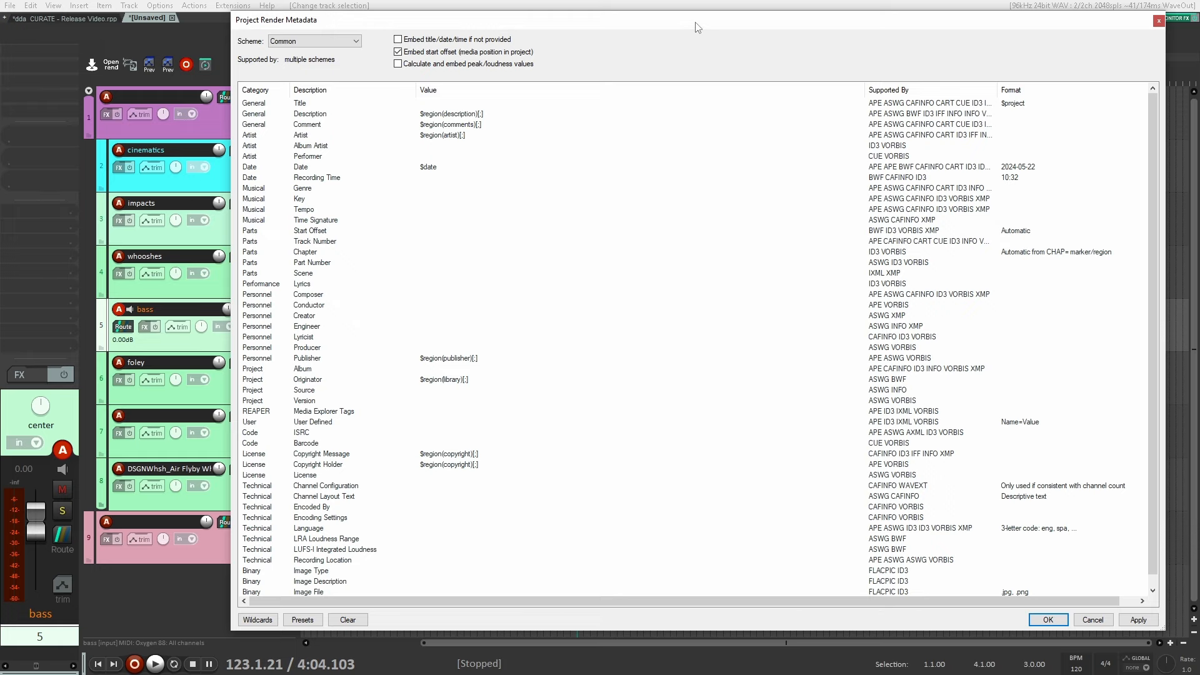
drag(698, 27, 1199, 46)
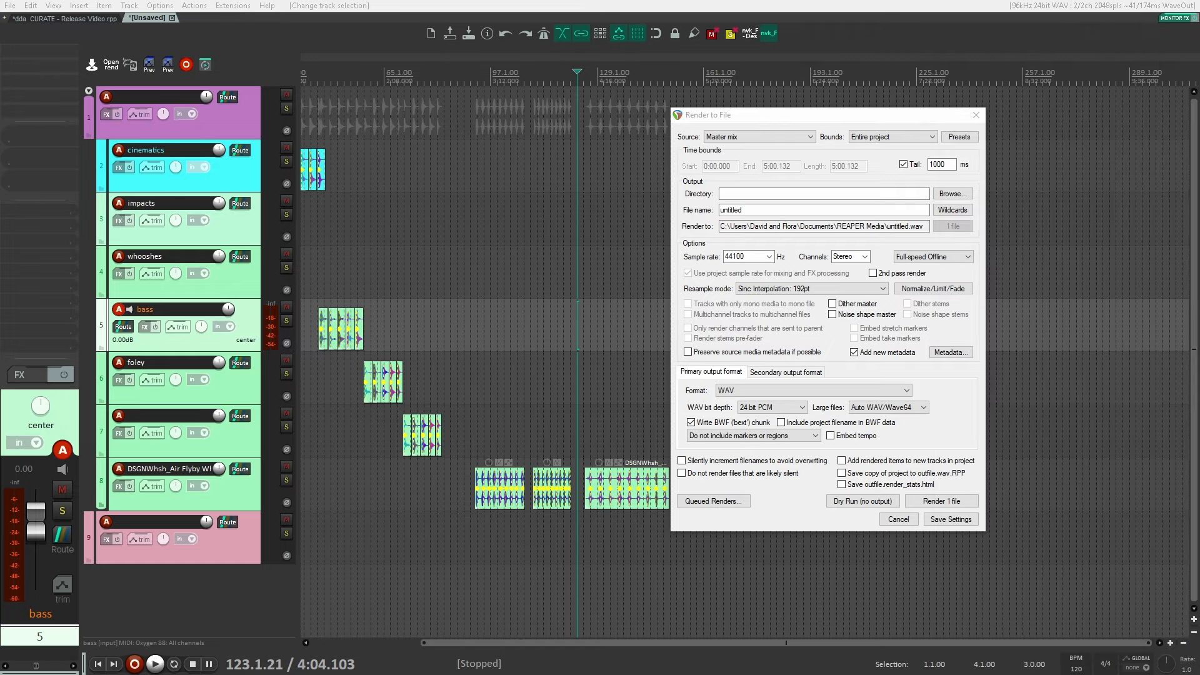
click(976, 115)
Step: Delete the DSGNWhsh_Air Flyby track together with its items
click(664, 434)
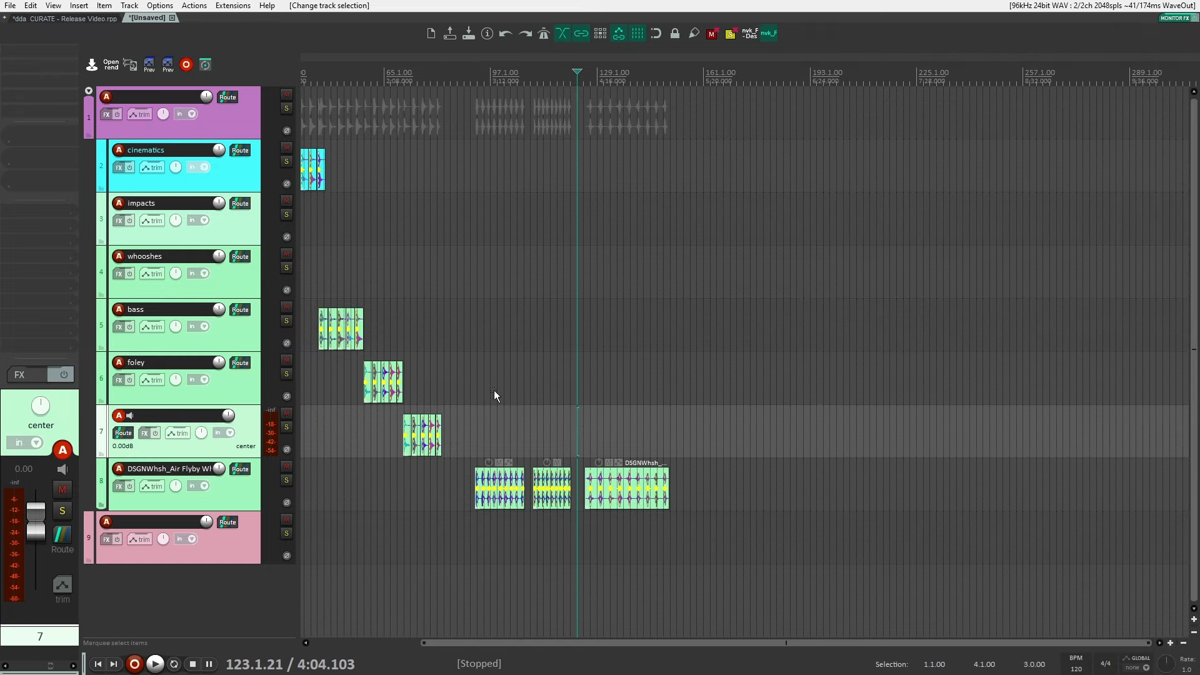
click(464, 489)
key(Delete)
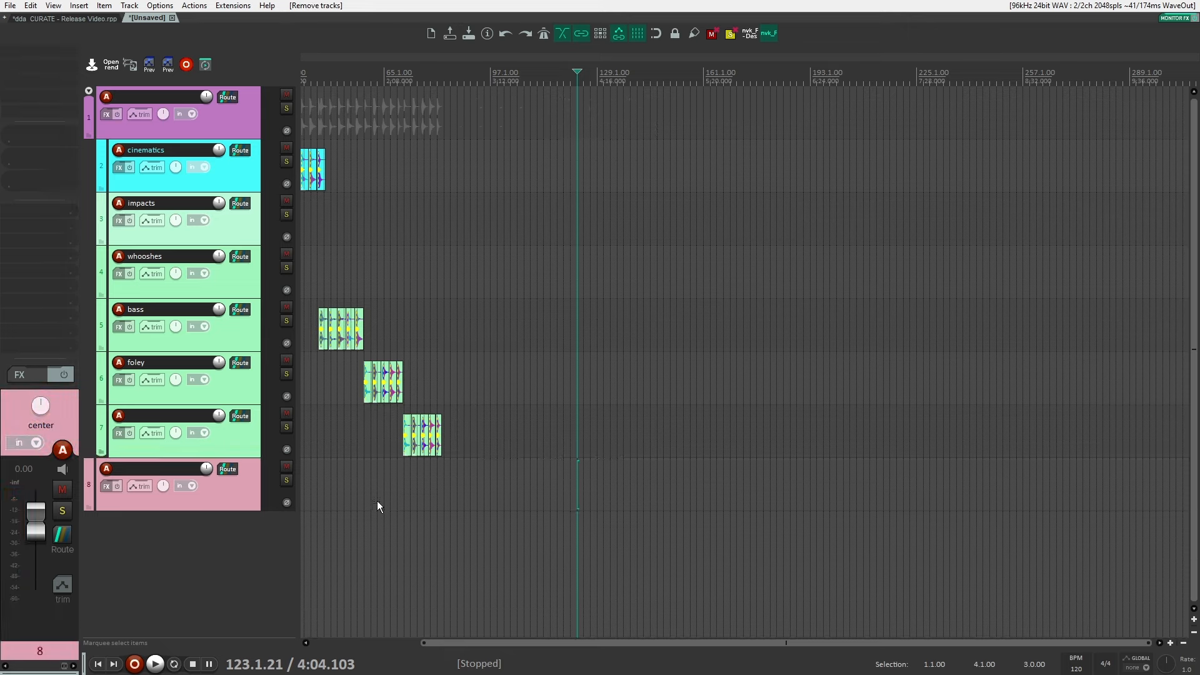
Step: Filter the action list for dda, select the dda_METADATA script that adds description metadata to item notes, and move the list off the items
scroll(377, 506, left, 3)
key(ctrl+alt+r)
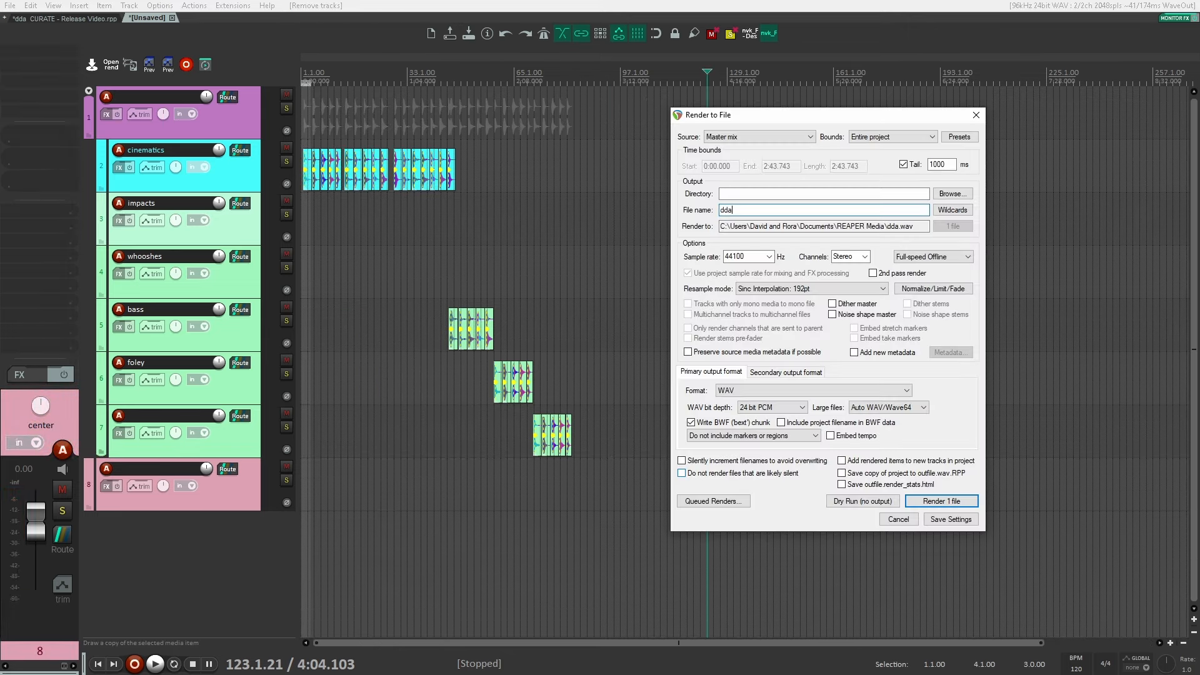
text(dda)
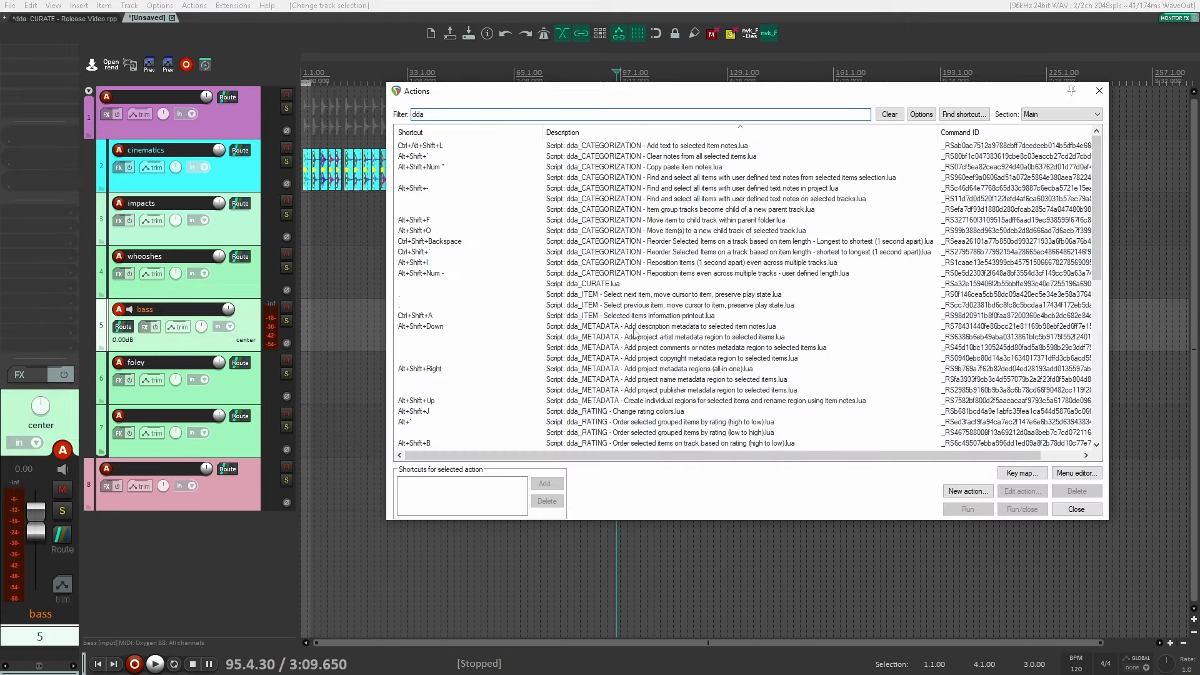
click(634, 330)
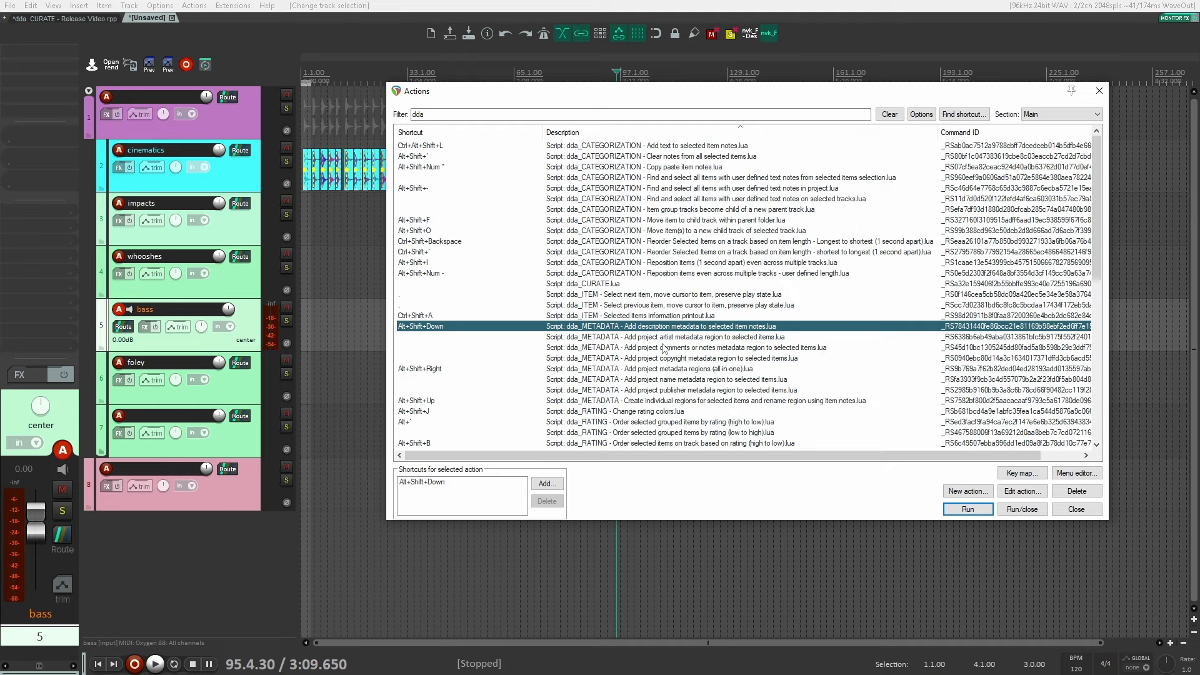
drag(735, 93, 897, 100)
Step: Add the description "cinematic whoosh with heavy impact" to the first cinematics item's notes with the dda_METADATA description script
click(425, 269)
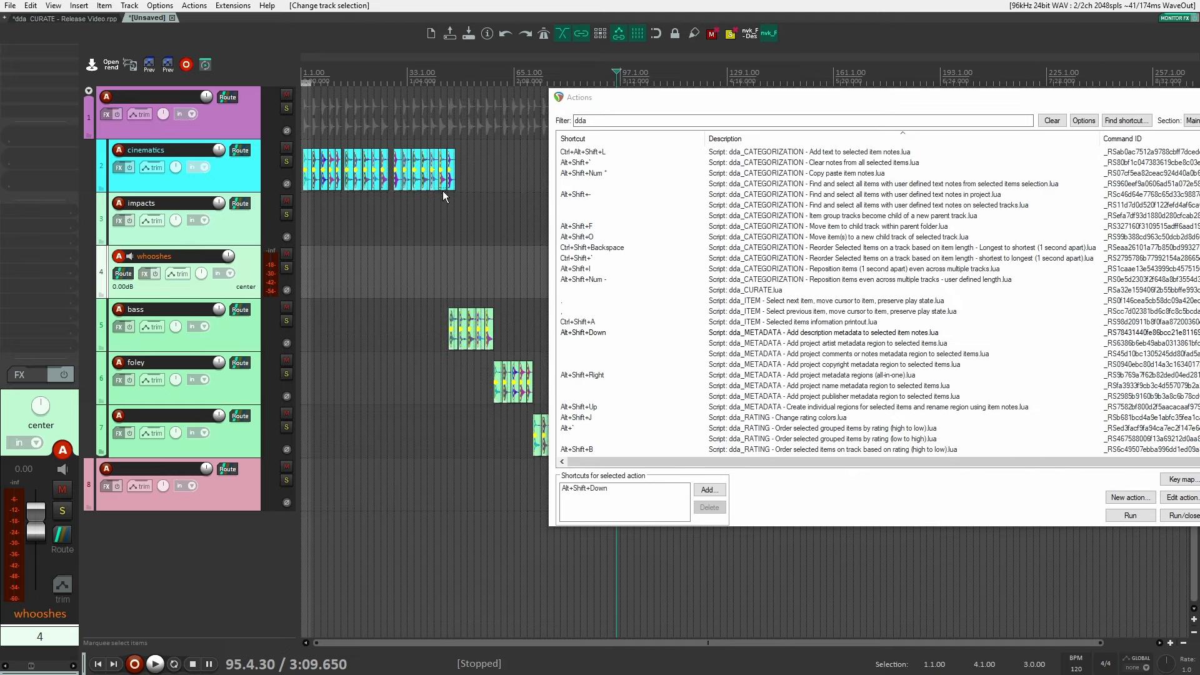
click(443, 212)
scroll(443, 205, up, 5)
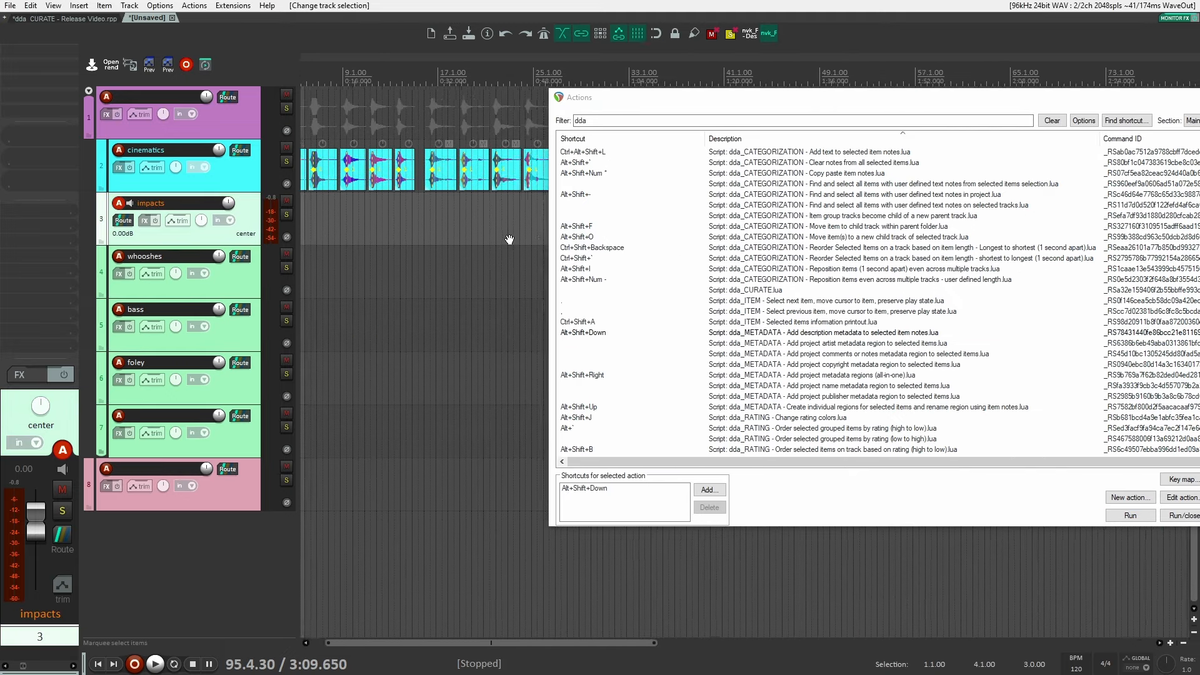
drag(510, 240, 563, 240)
click(321, 177)
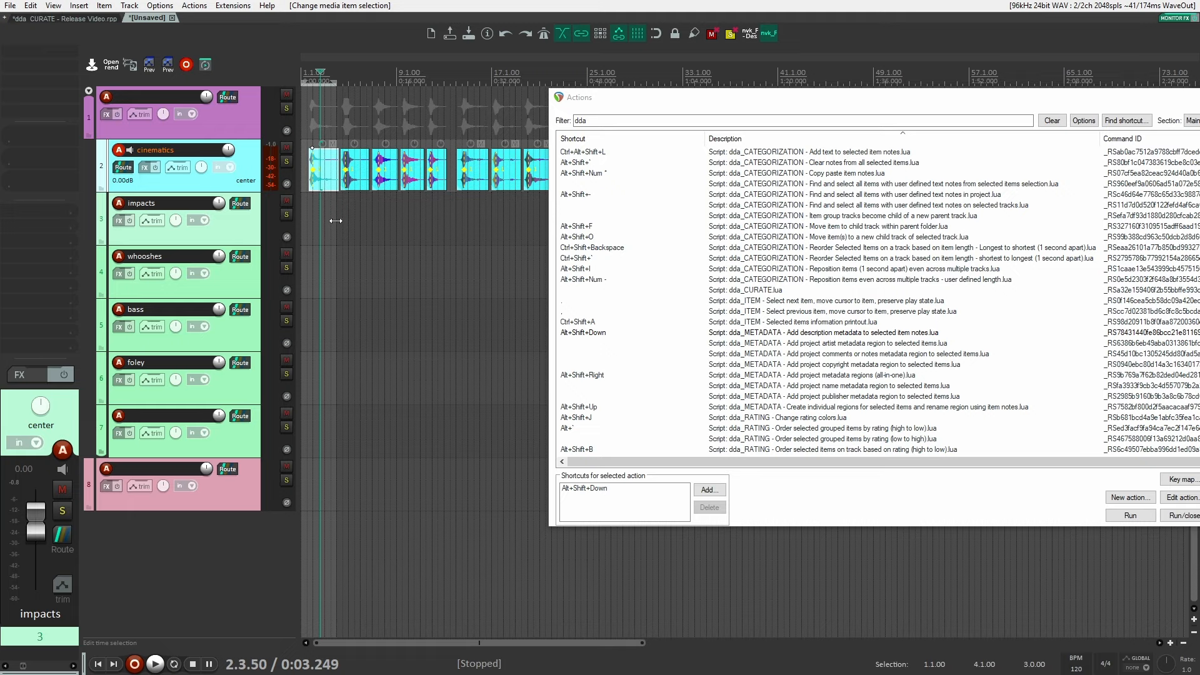
scroll(337, 220, up, 5)
drag(337, 218, 397, 195)
click(378, 179)
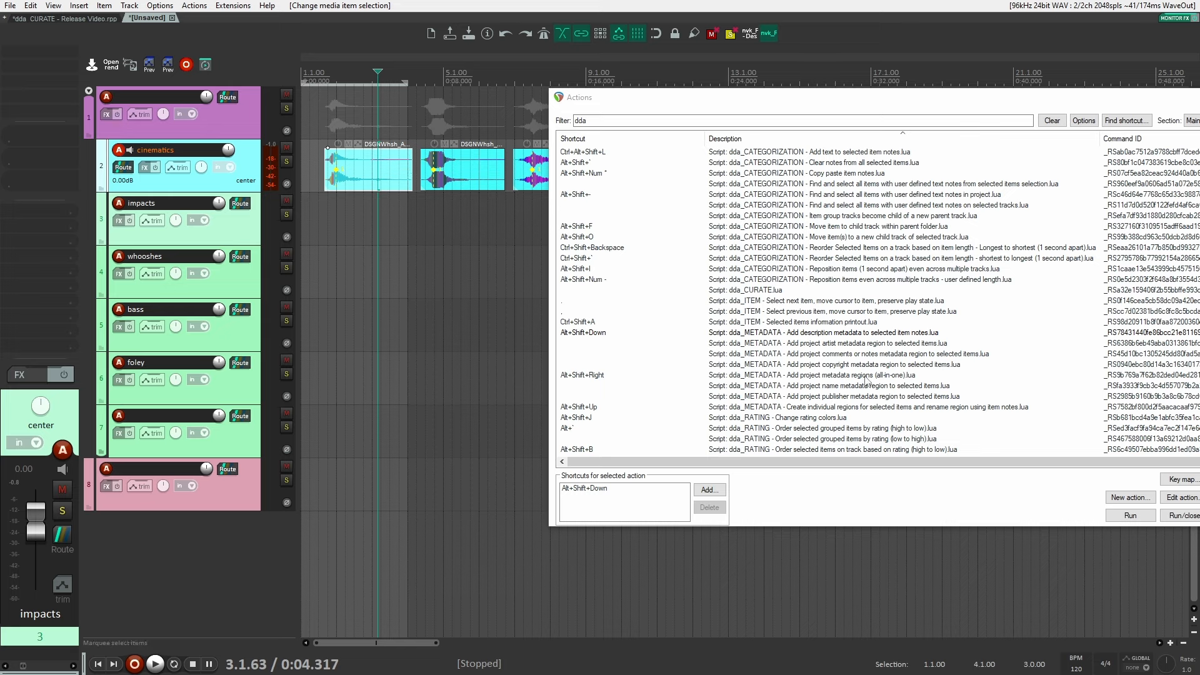
click(856, 334)
click(1130, 515)
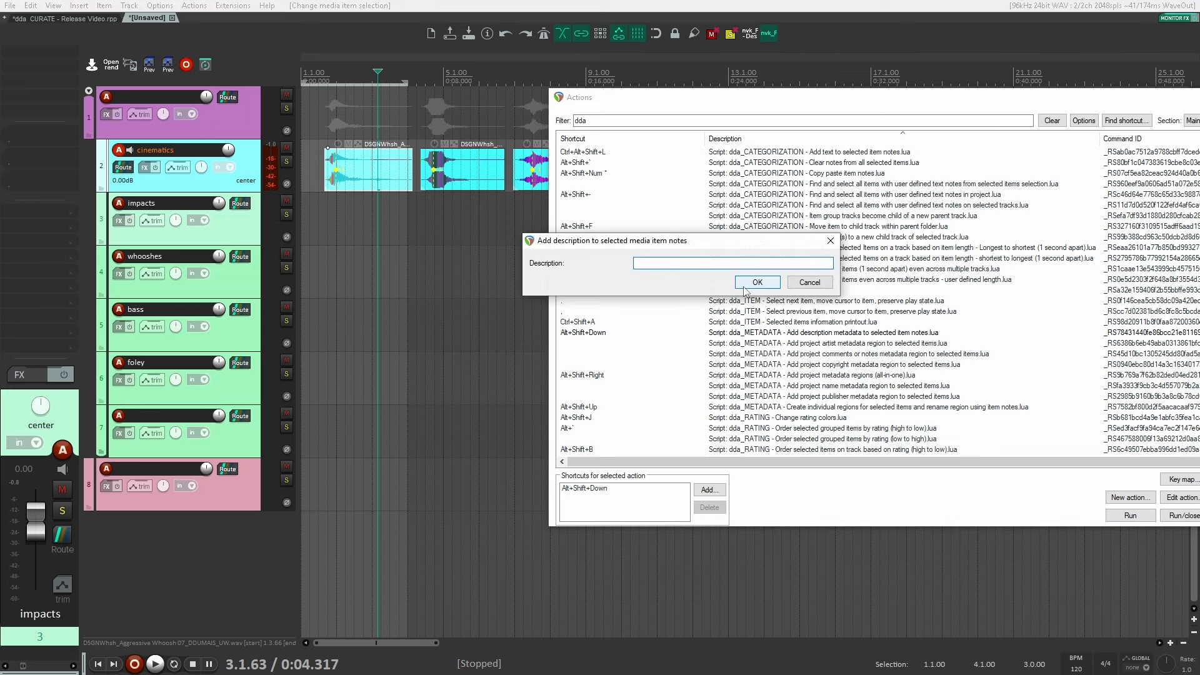
text(cinema)
text(pact)
key(Return)
Step: Add the description "dull whoosh, slow, no bass" to the second cinematics item's notes with the same script
click(452, 175)
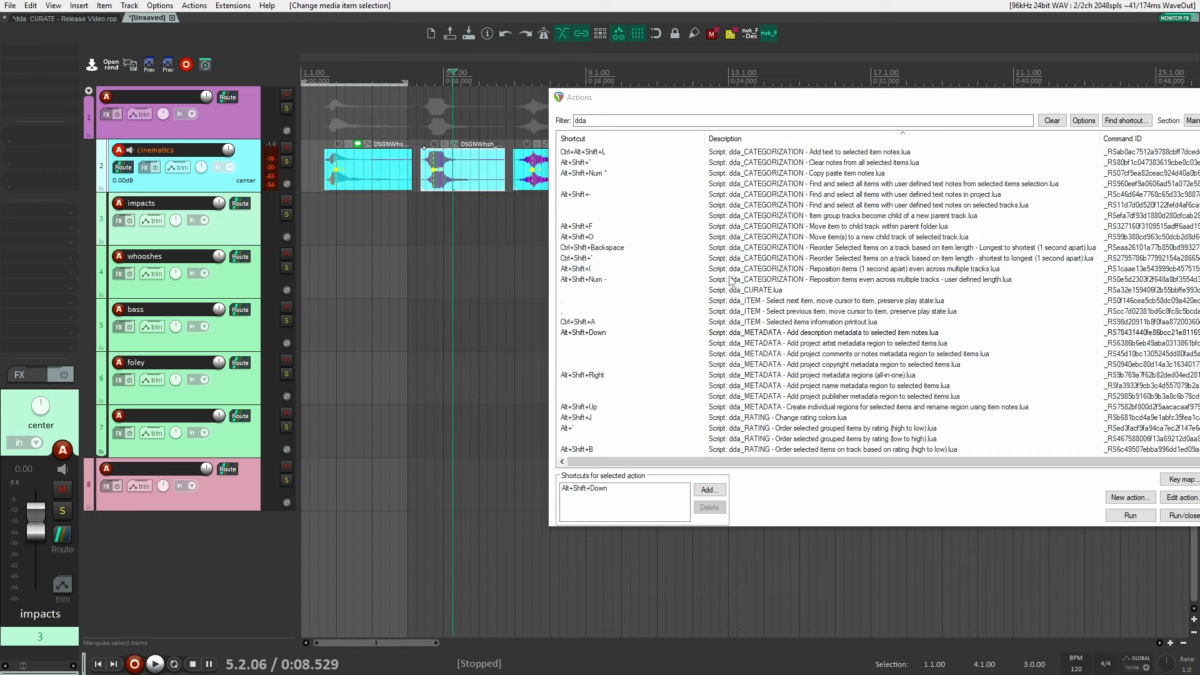
click(875, 332)
click(1130, 515)
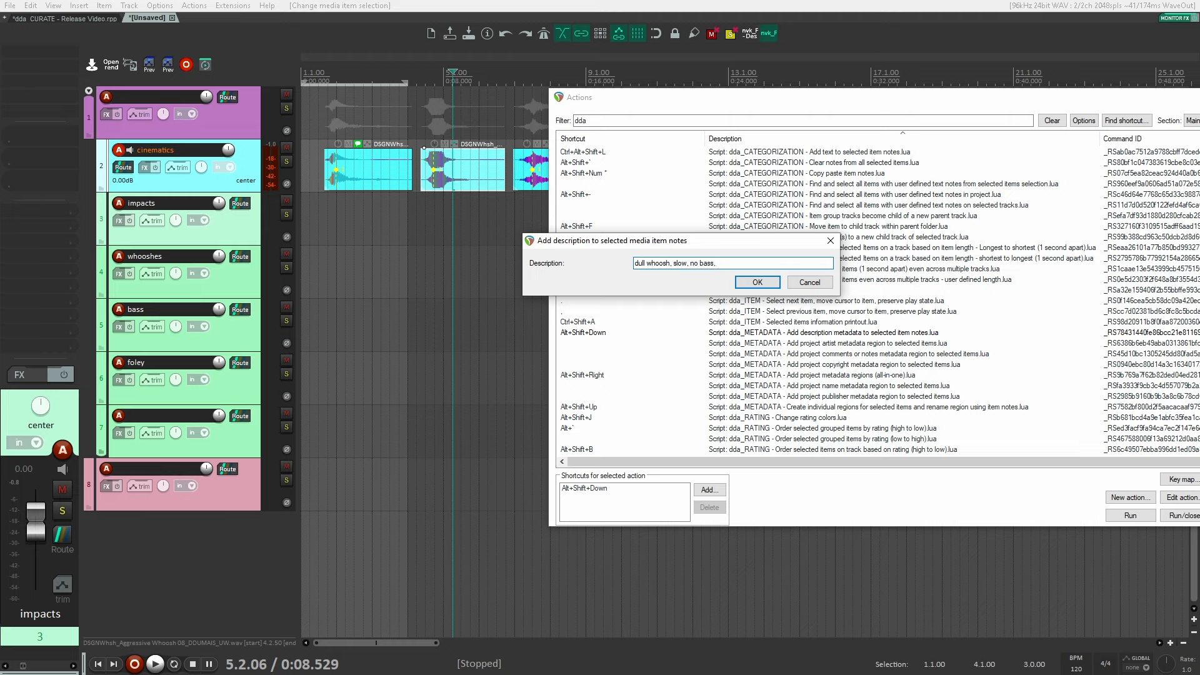
key(Return)
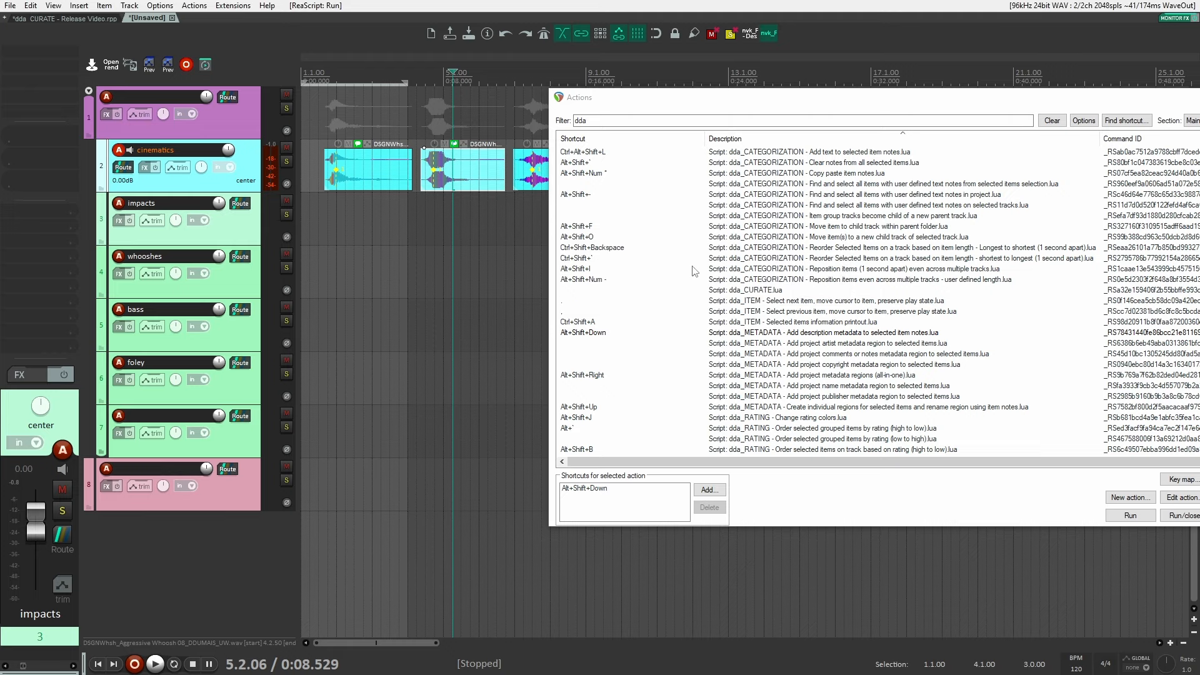
Step: Review the description stored in the notes of the second and the first cinematics item, and close both notes windows
click(454, 145)
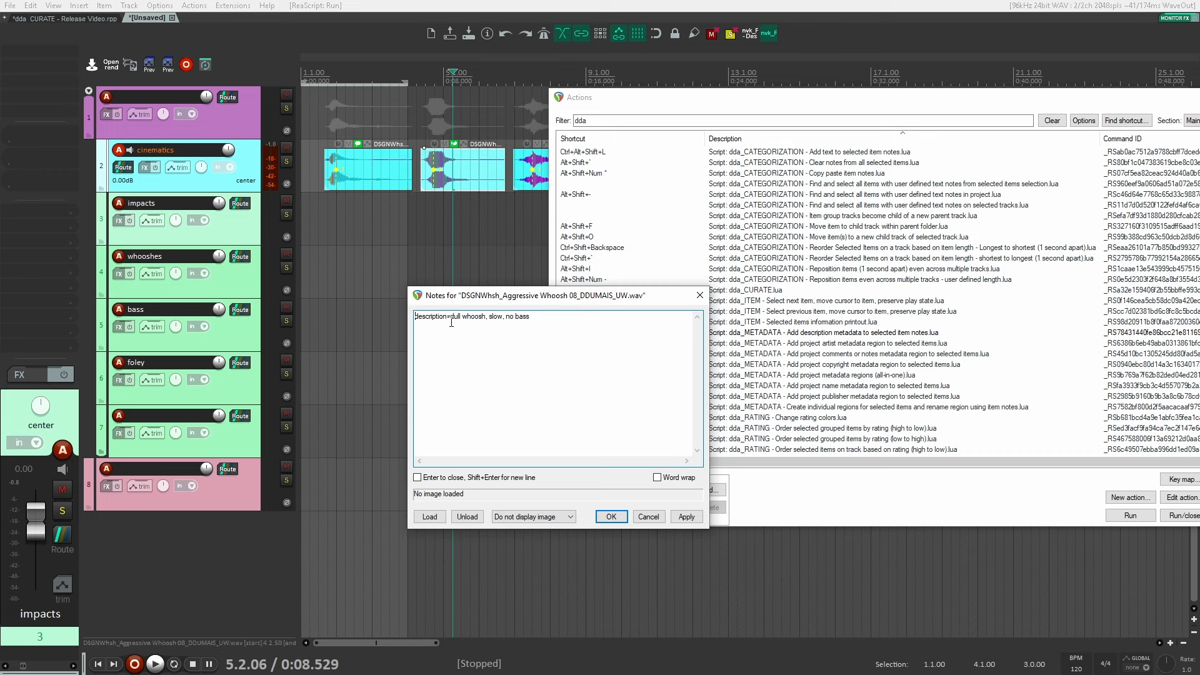
drag(449, 320, 523, 320)
click(543, 342)
drag(451, 319, 414, 320)
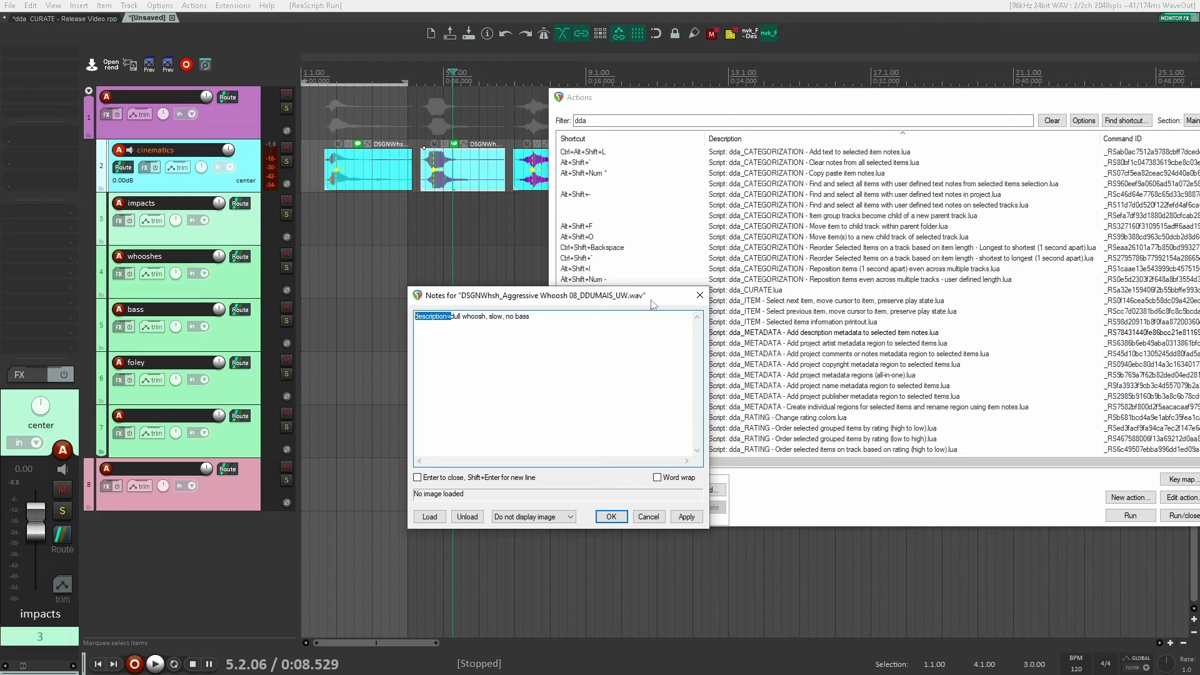
click(694, 298)
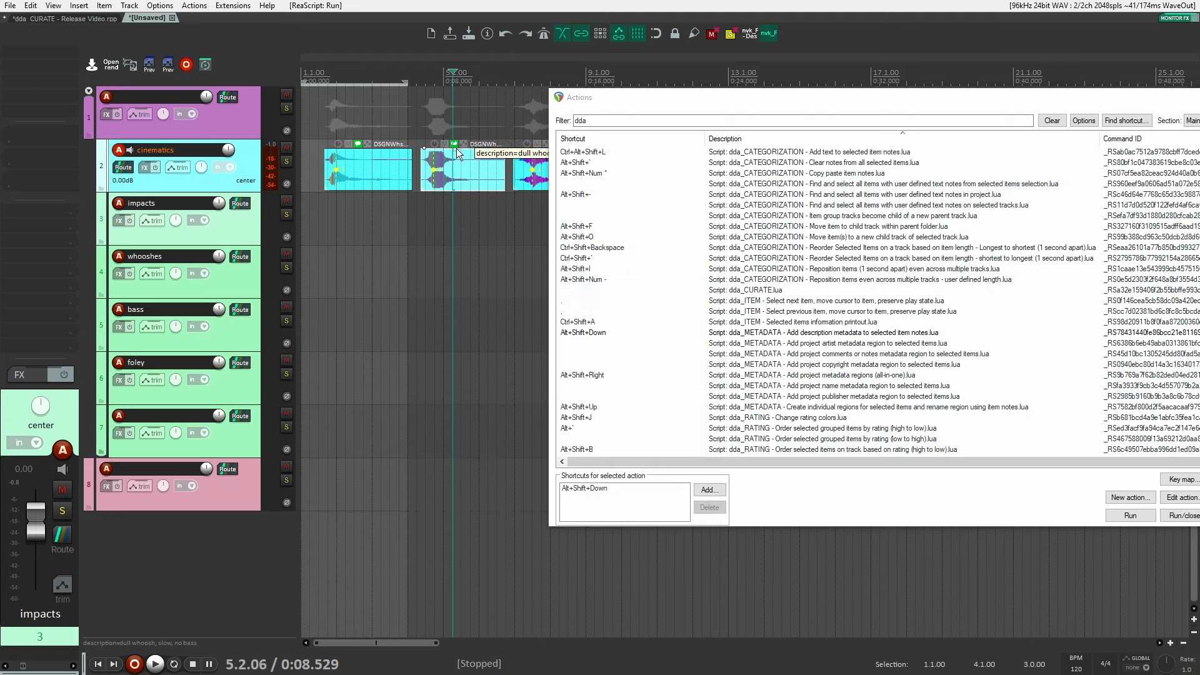
click(358, 150)
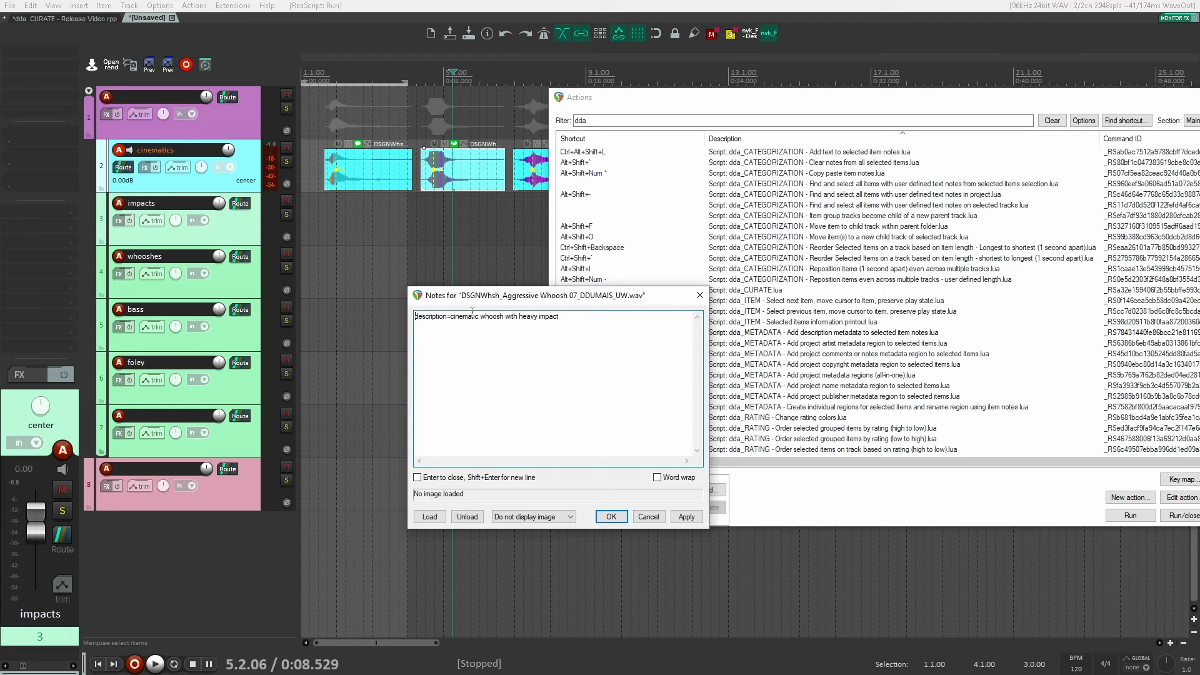
click(700, 295)
Step: Select the first two cinematics items and run the dda_METADATA script that creates individual regions renamed from the item notes
click(509, 219)
scroll(488, 206, down, 4)
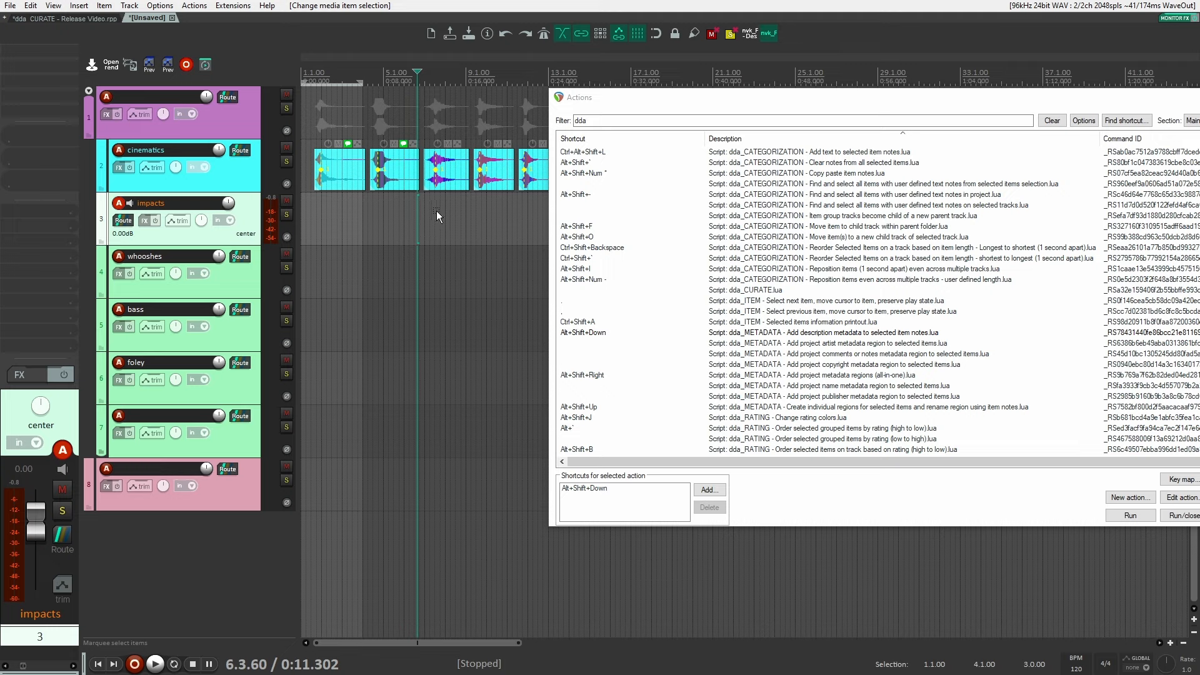
drag(409, 217, 330, 168)
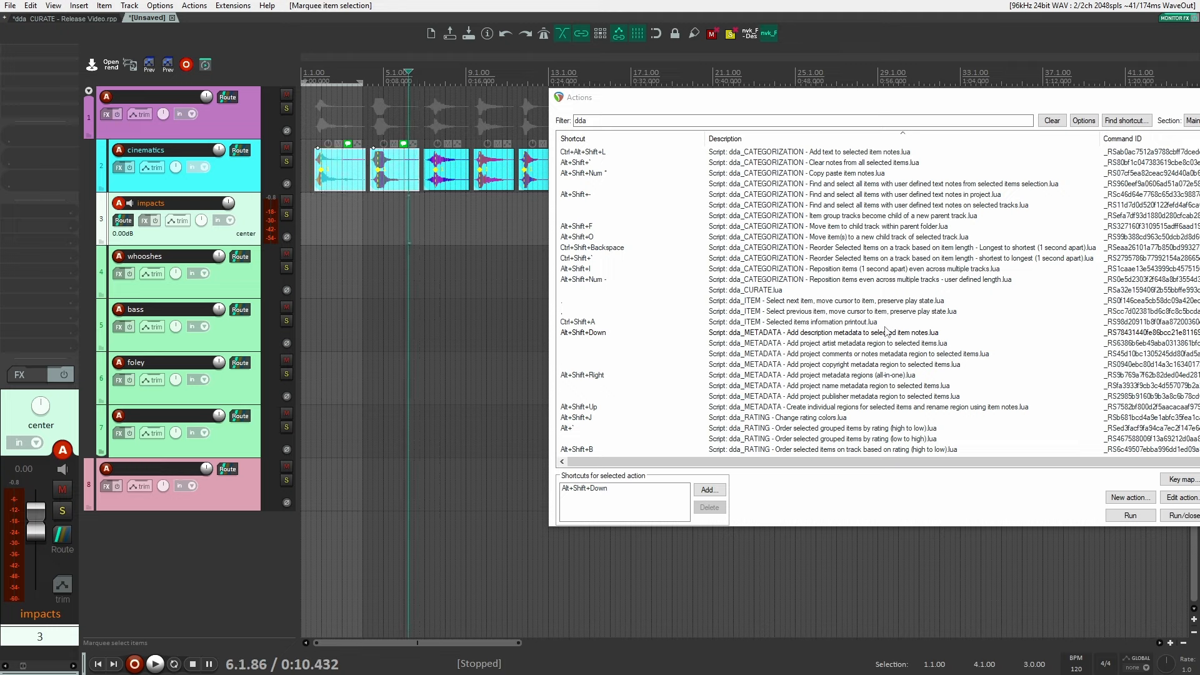
click(838, 407)
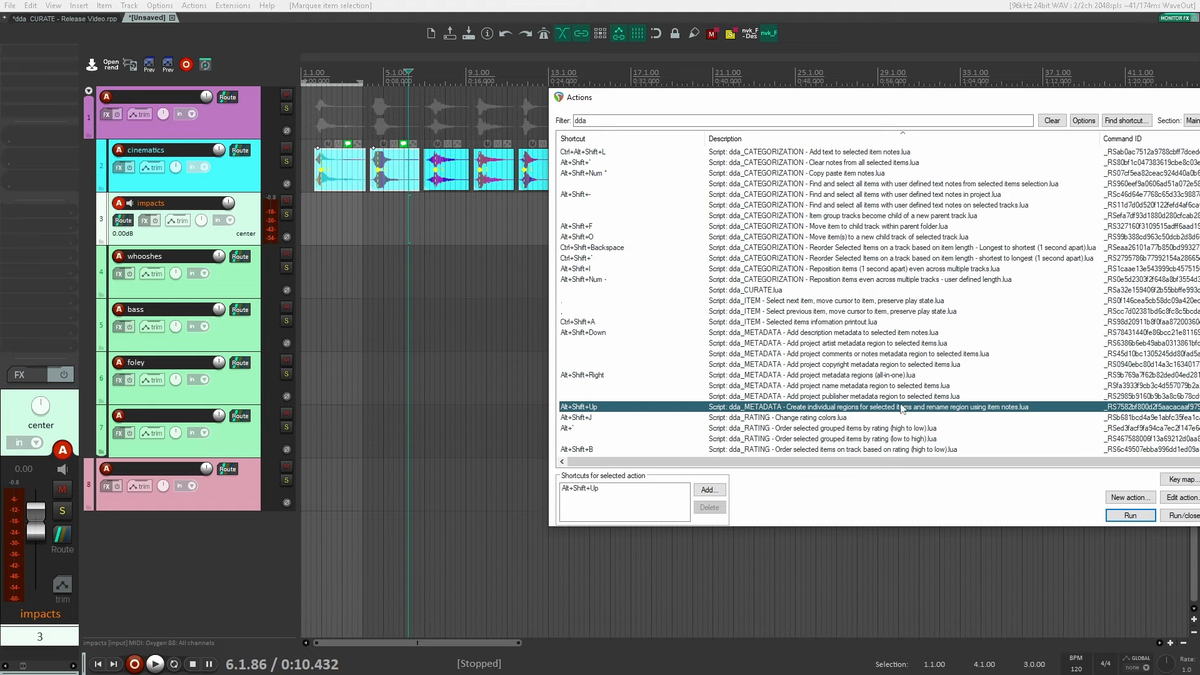
click(1130, 515)
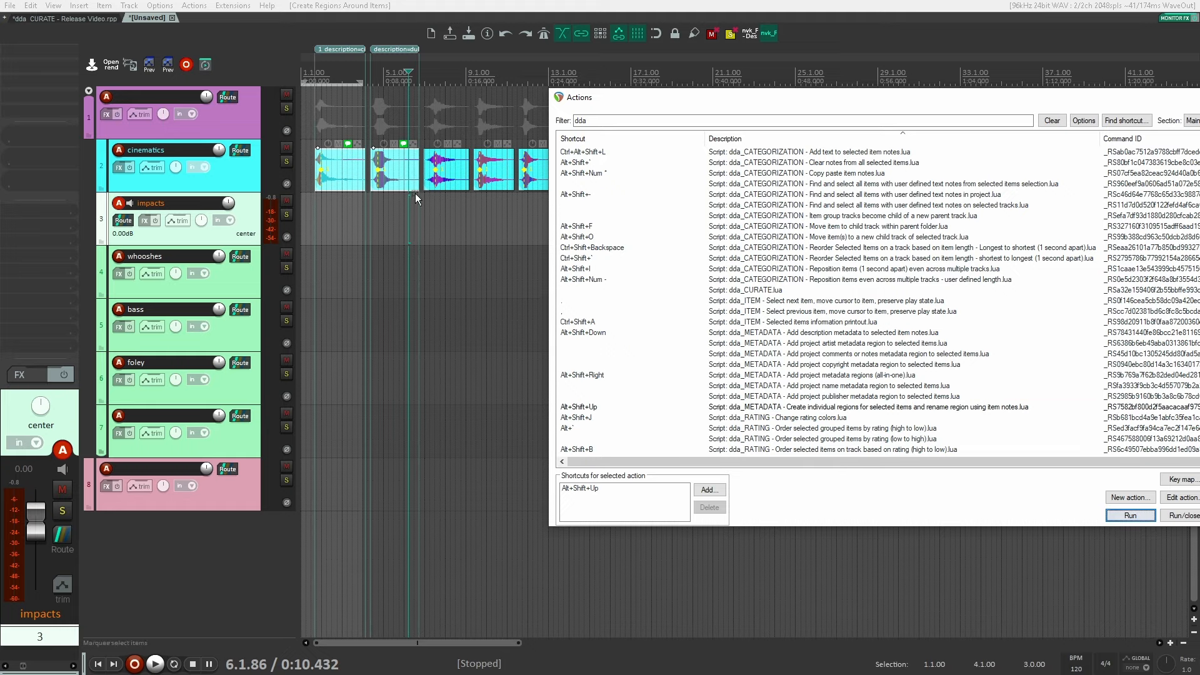
Step: Inspect the names of the two new regions above the timeline, and undo the region creation
click(378, 236)
scroll(353, 100, up, 8)
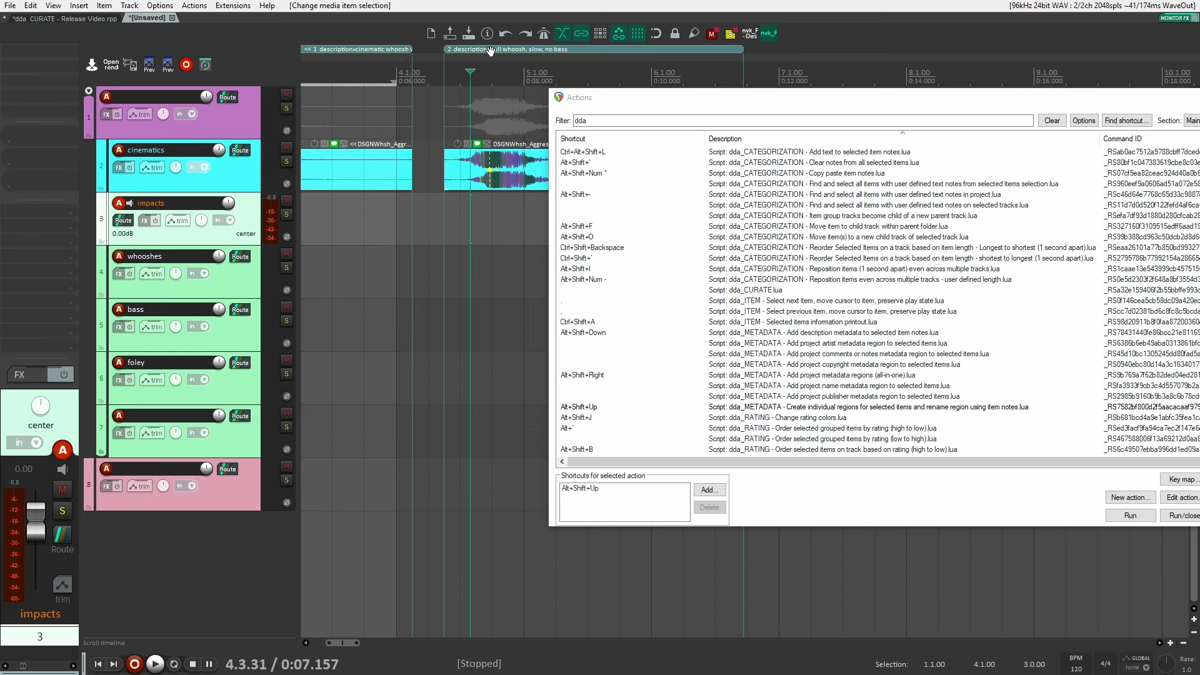
drag(405, 223, 450, 230)
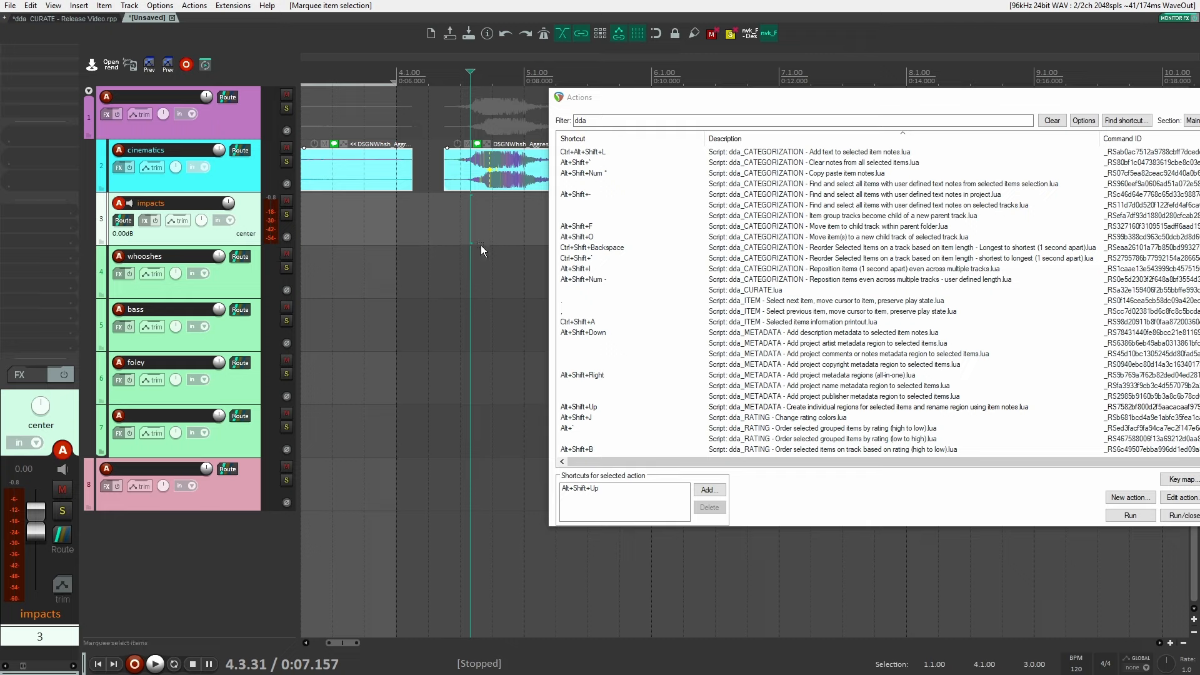
scroll(482, 245, down, 4)
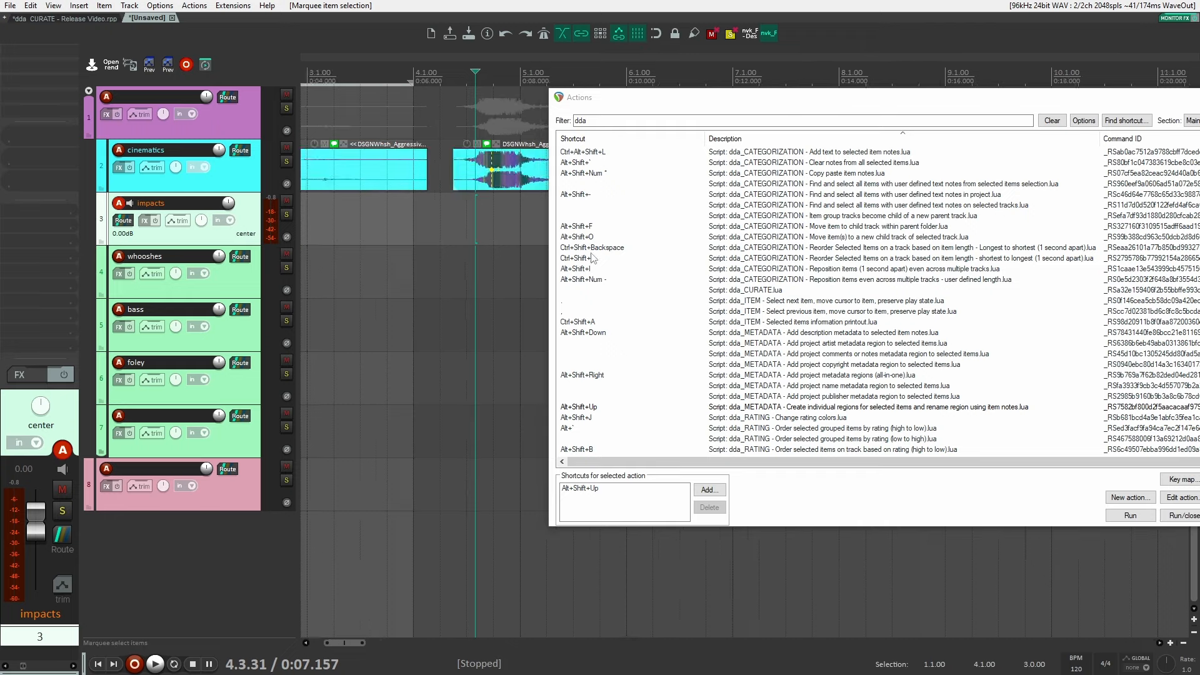
Step: Select all items in the project and add a project artist metadata region over them with the artist's name
click(831, 343)
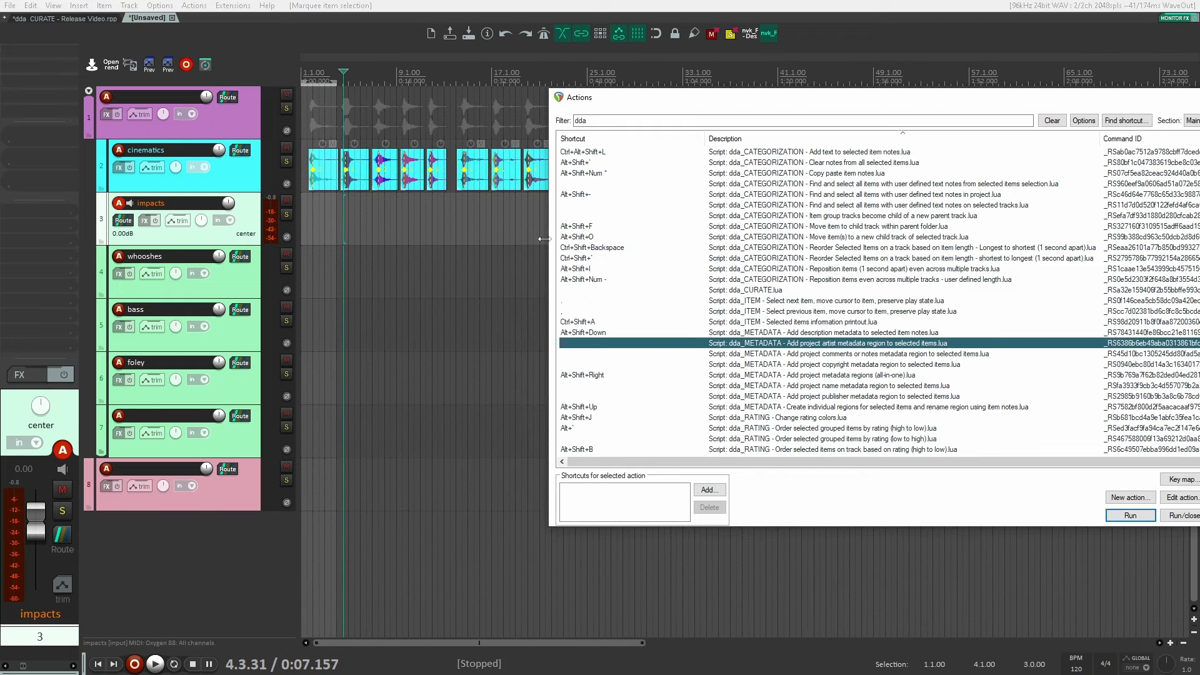
scroll(459, 213, down, 5)
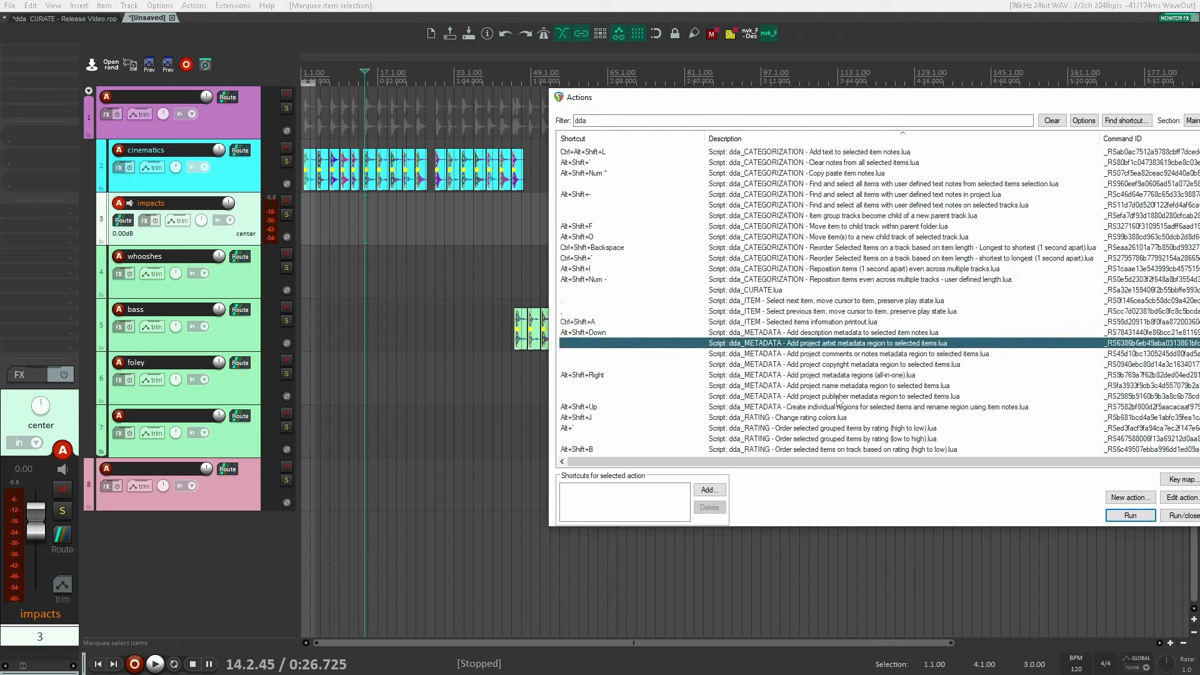
click(837, 397)
click(832, 344)
click(448, 212)
scroll(450, 195, down, 3)
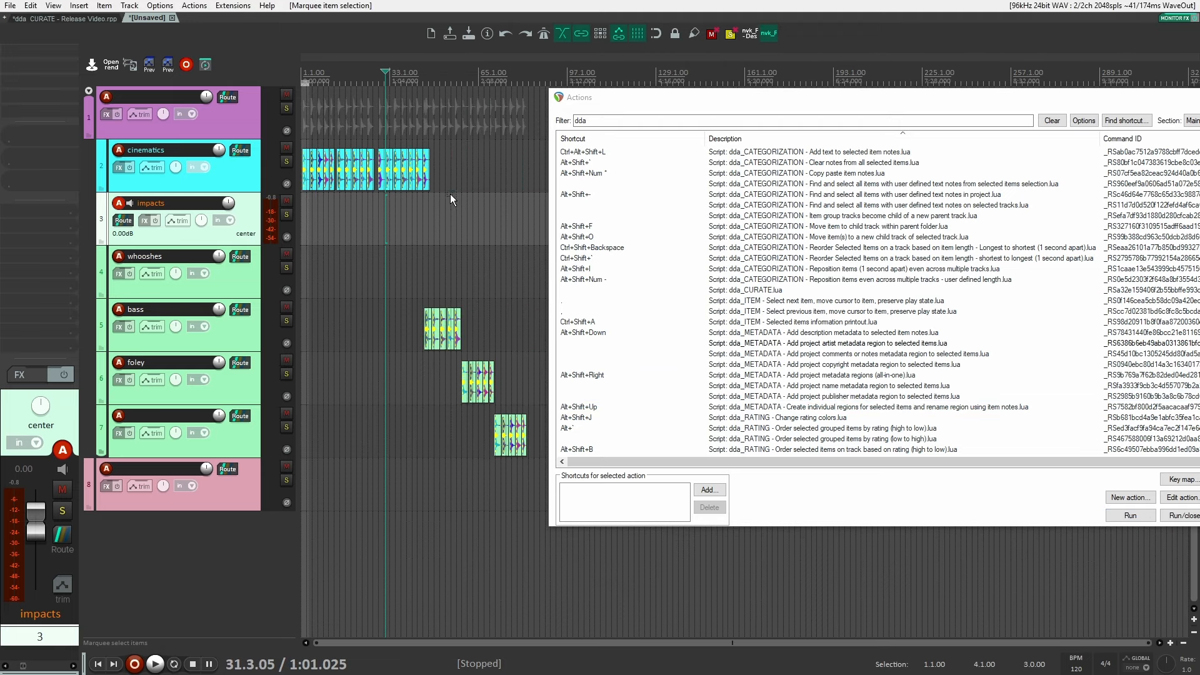
scroll(451, 197, down, 1)
click(467, 230)
key(ctrl+a)
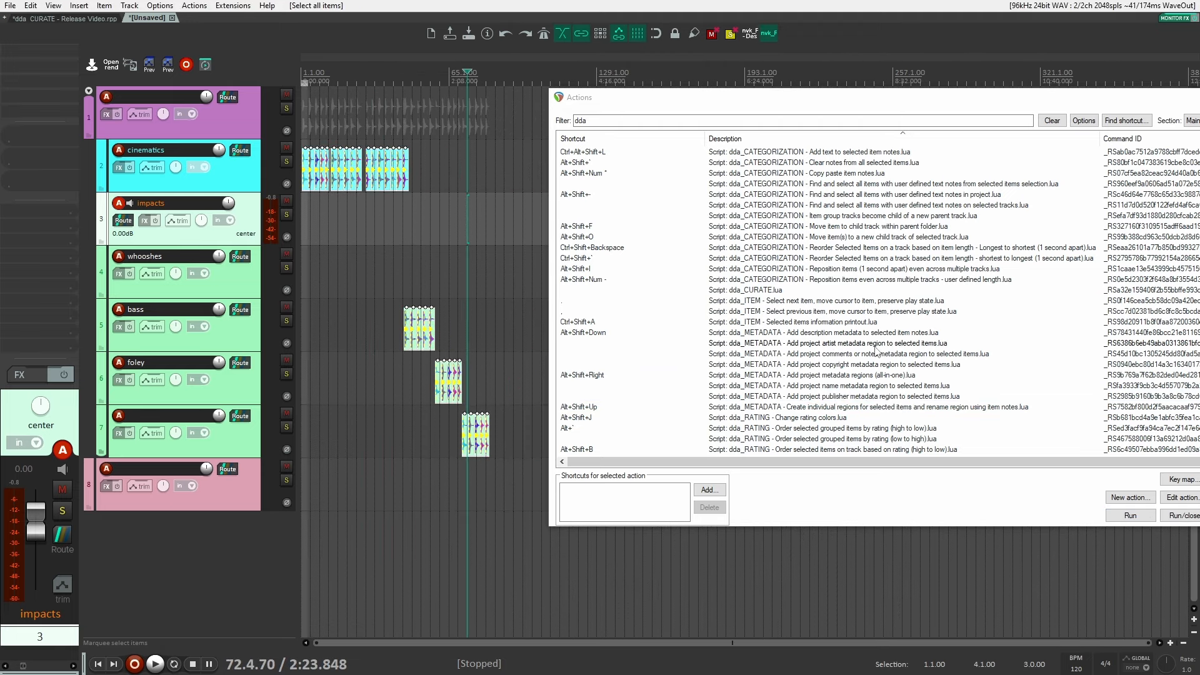
click(874, 344)
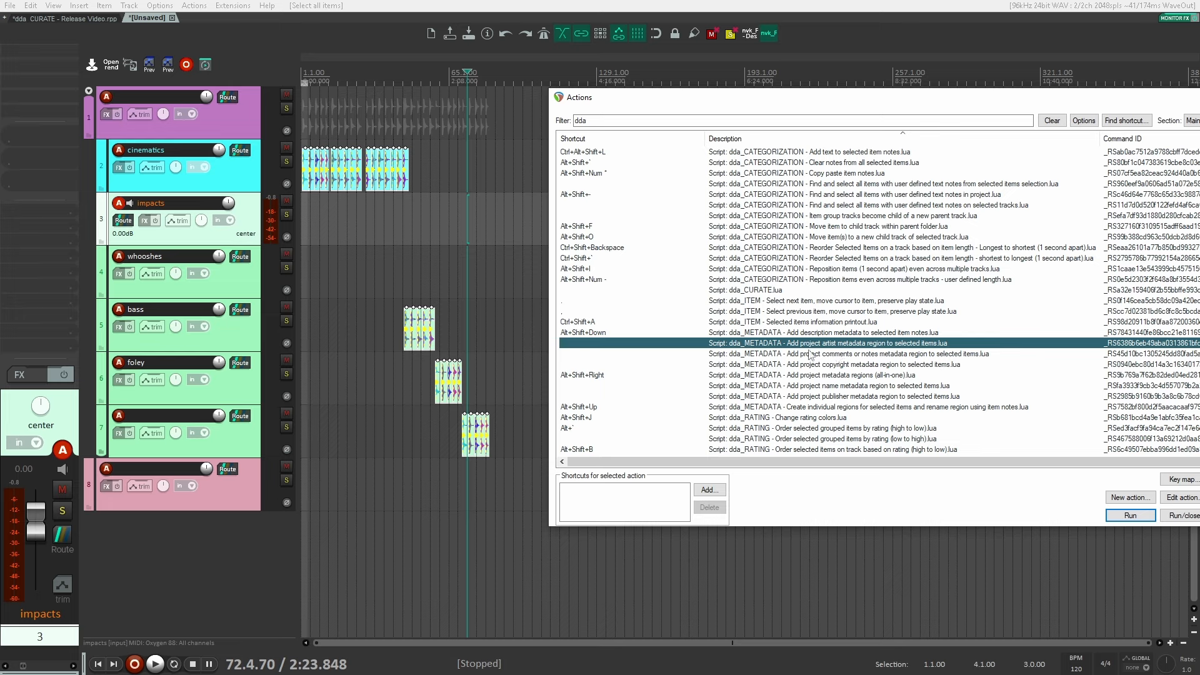
click(1131, 520)
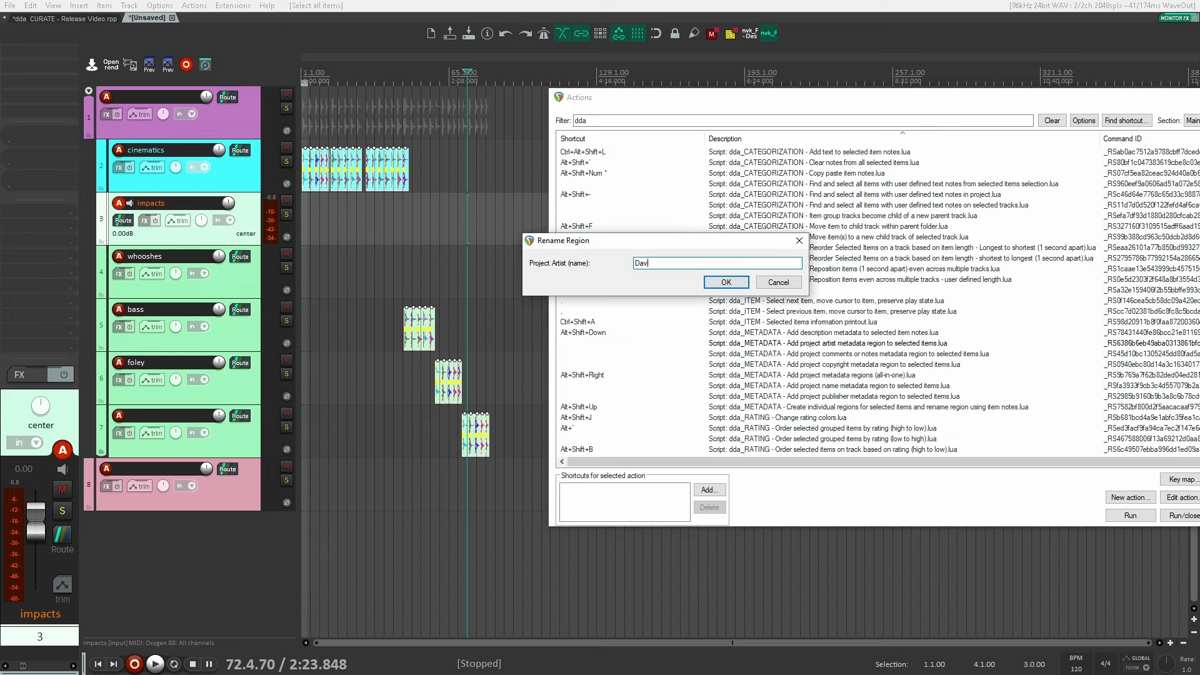
text(David Dumais)
key(Return)
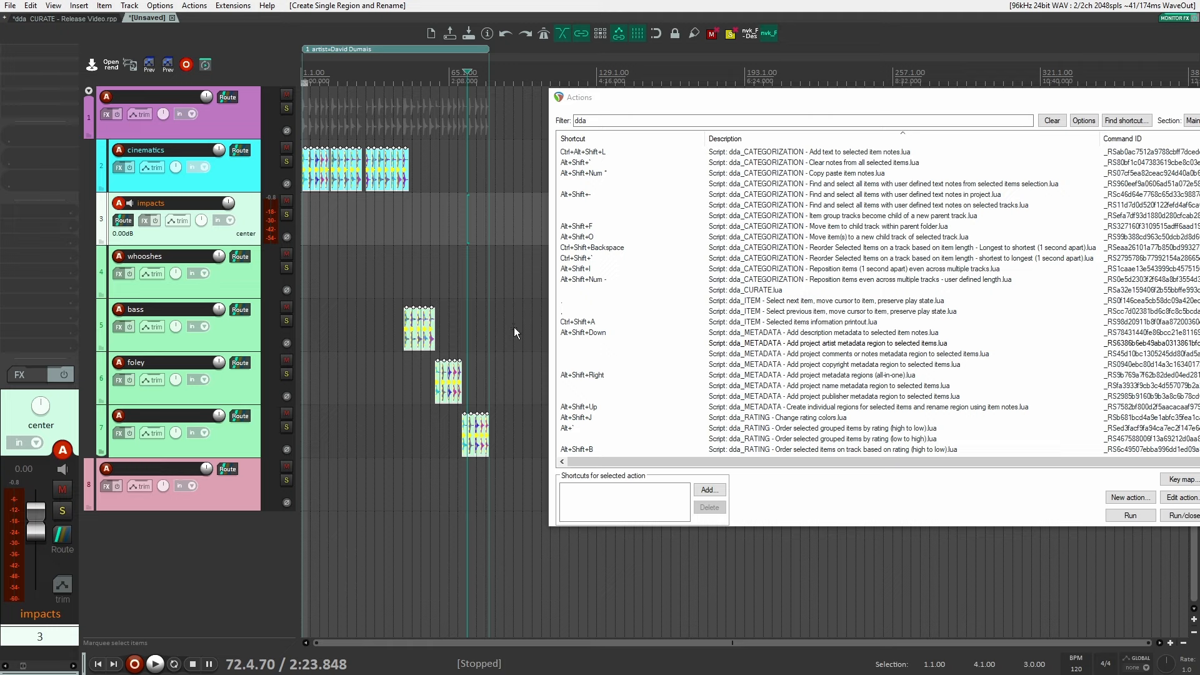
click(510, 452)
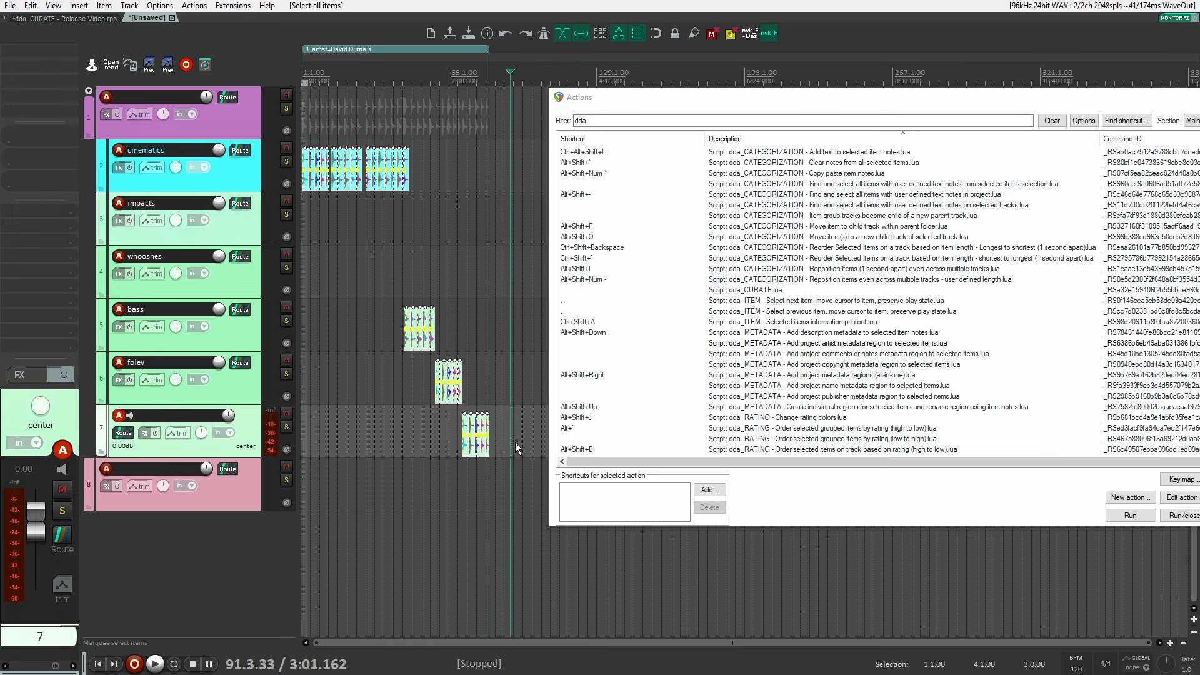
Step: Run the dda_METADATA script that adds a project comments region over the selected items, with the text "no comments"
click(864, 355)
click(1130, 515)
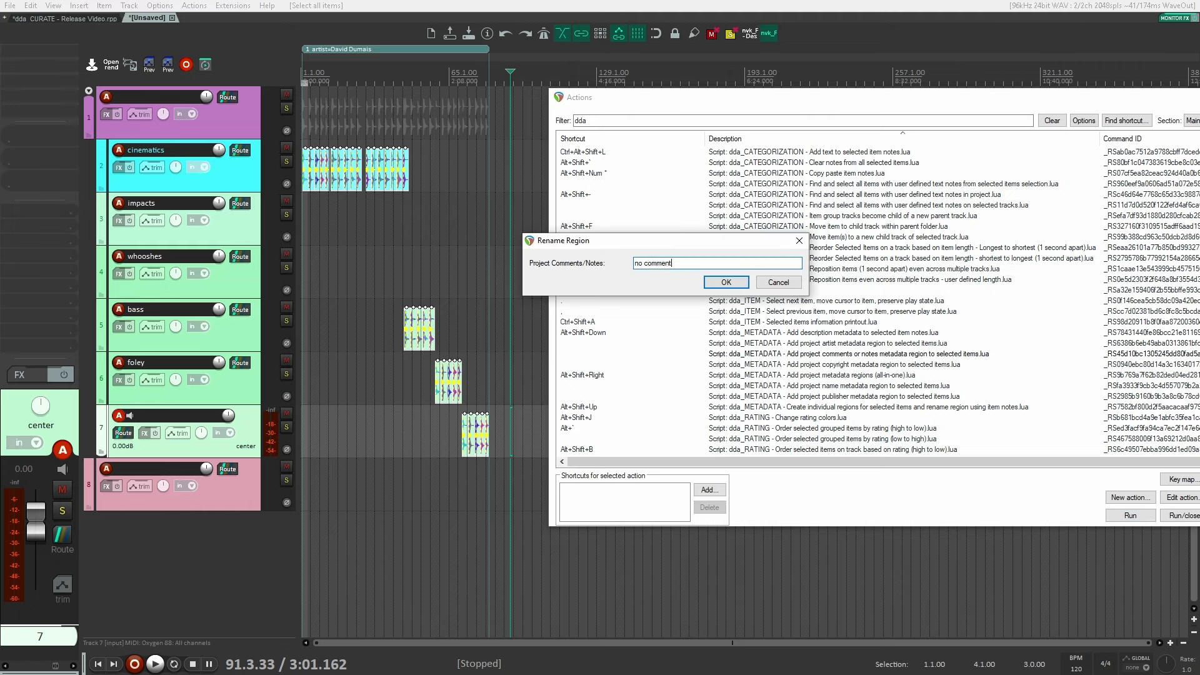
text(no comments)
key(Return)
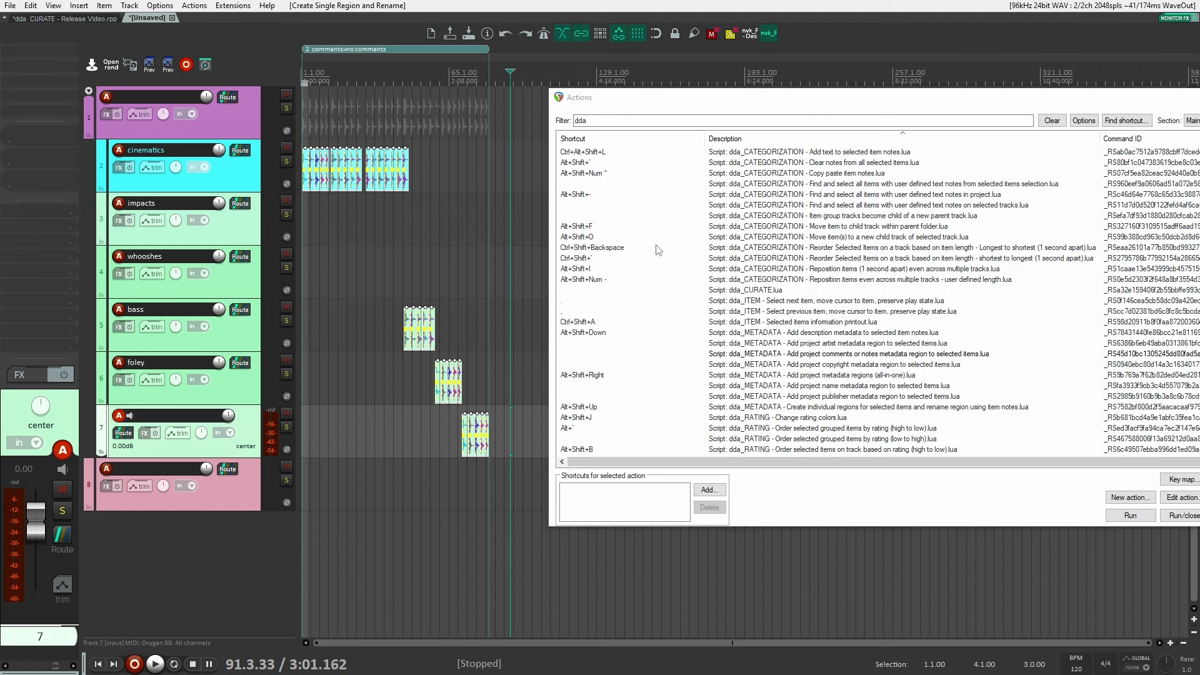
Step: Add a project copyright metadata region over the selected items with the year 2024 and the company's name
click(873, 365)
click(1130, 516)
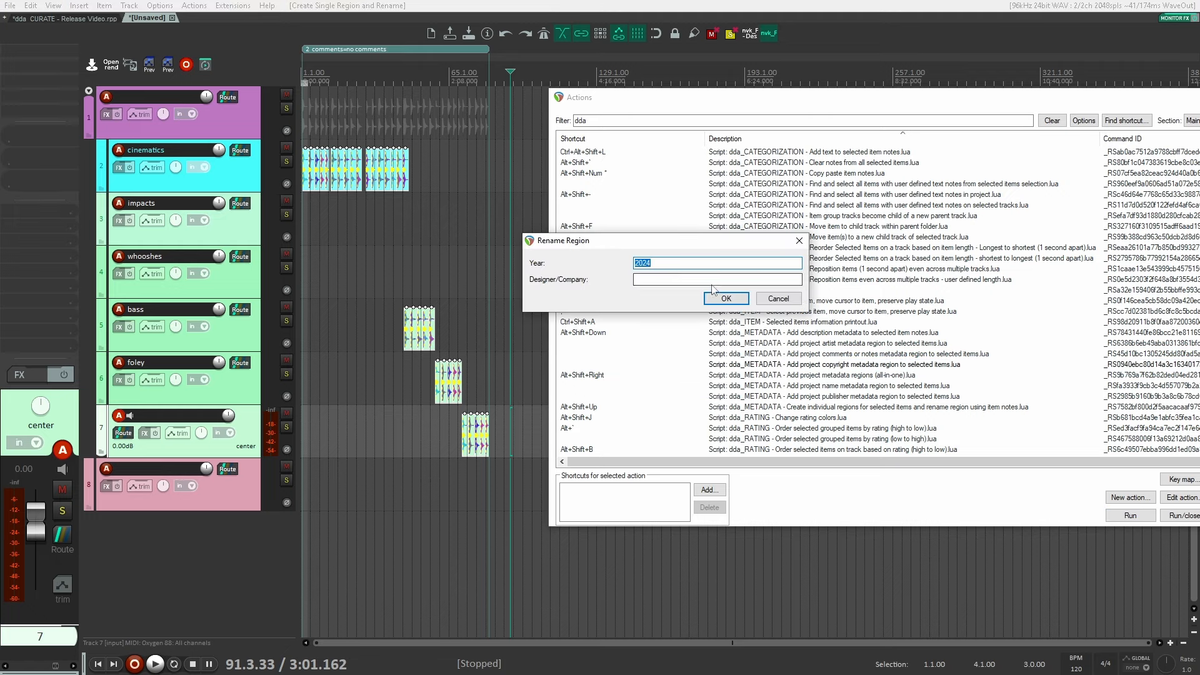
click(669, 278)
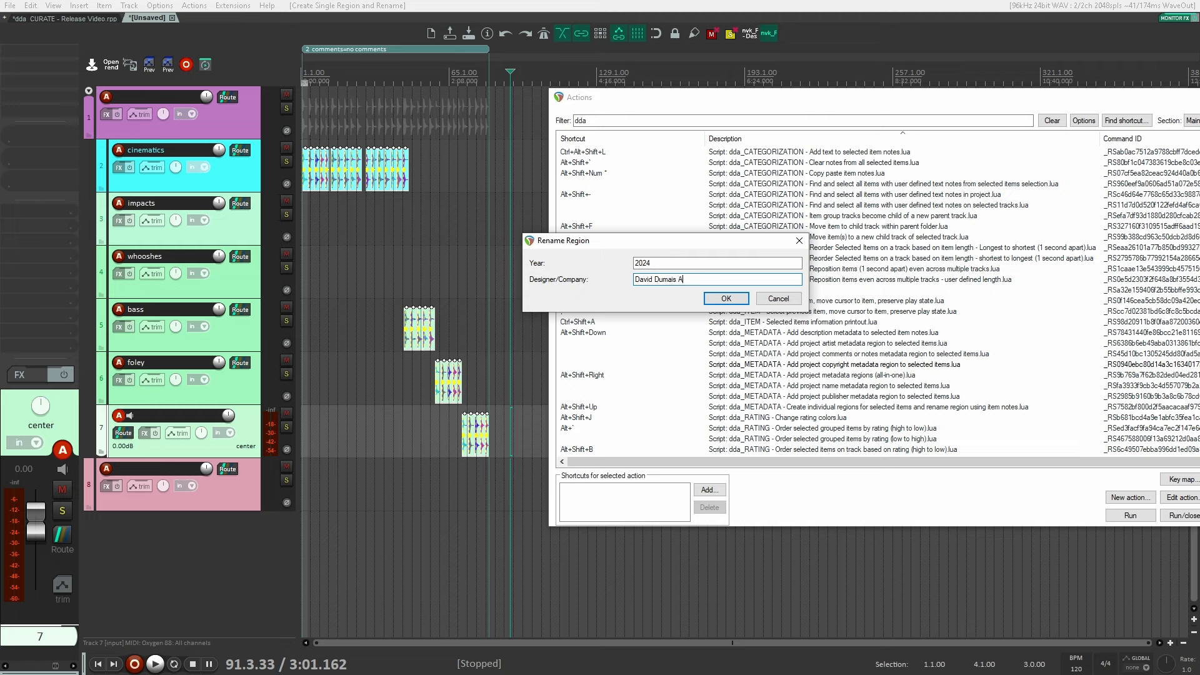
key(Return)
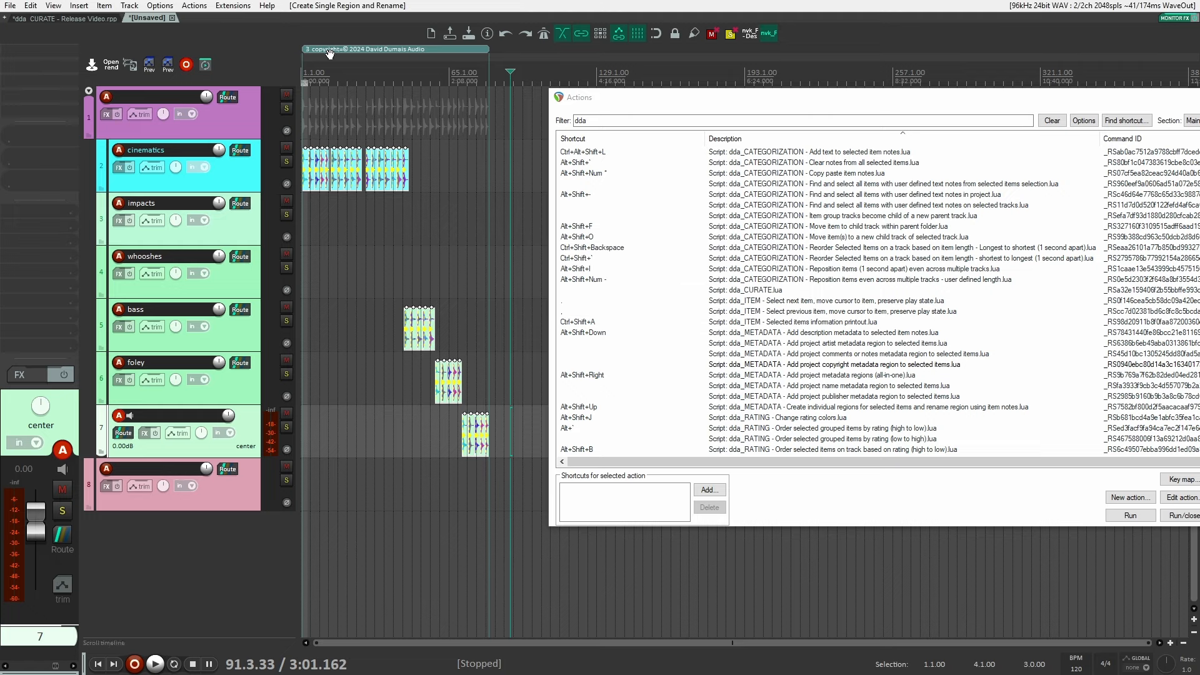
Step: Add a project name metadata region over the selected items with the library name "Cinematic Whoosh Library"
click(863, 376)
click(860, 386)
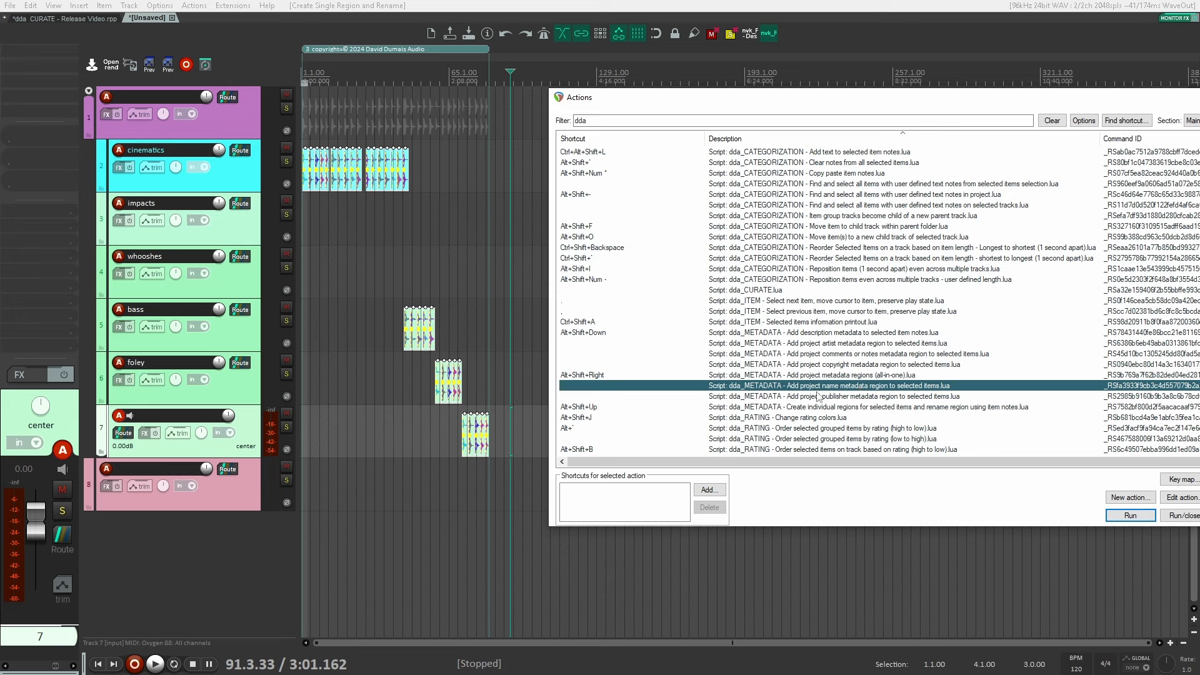
click(870, 375)
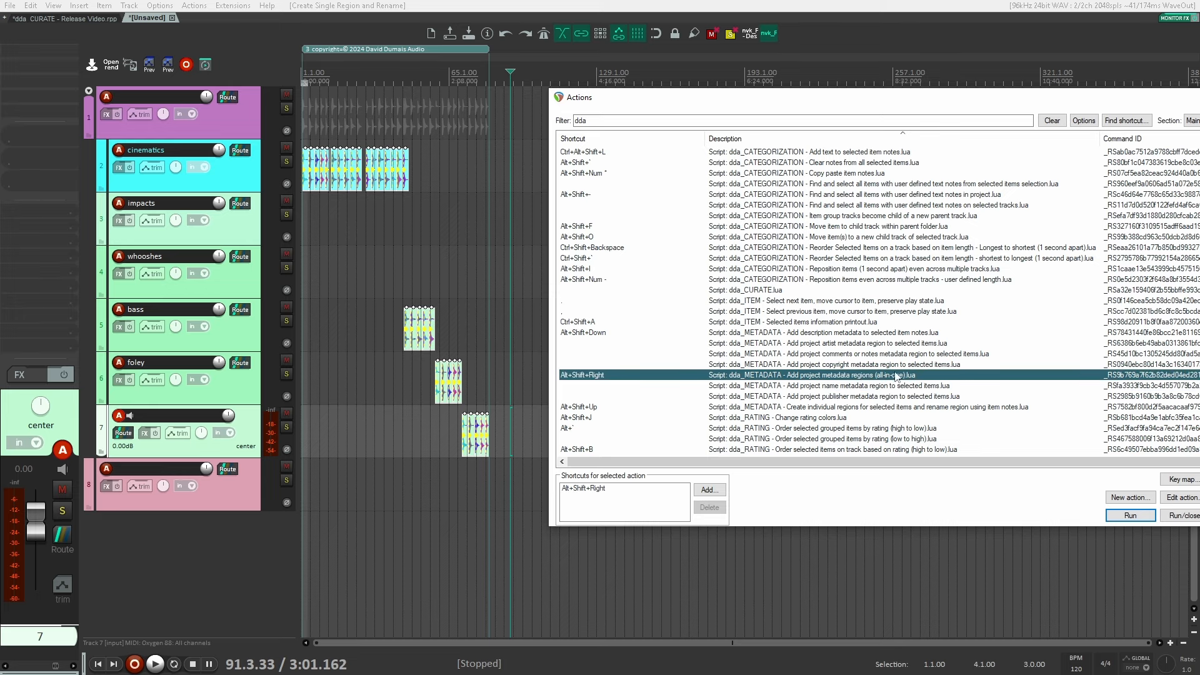
click(868, 388)
click(1133, 516)
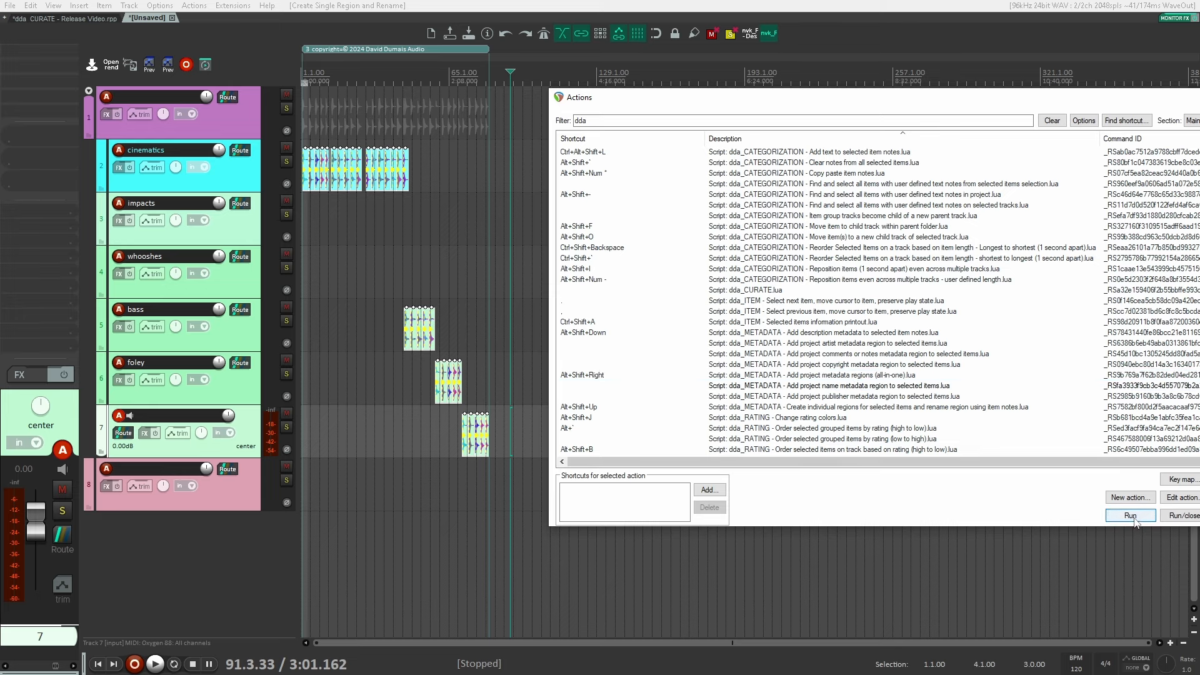
text(Whoosh Library)
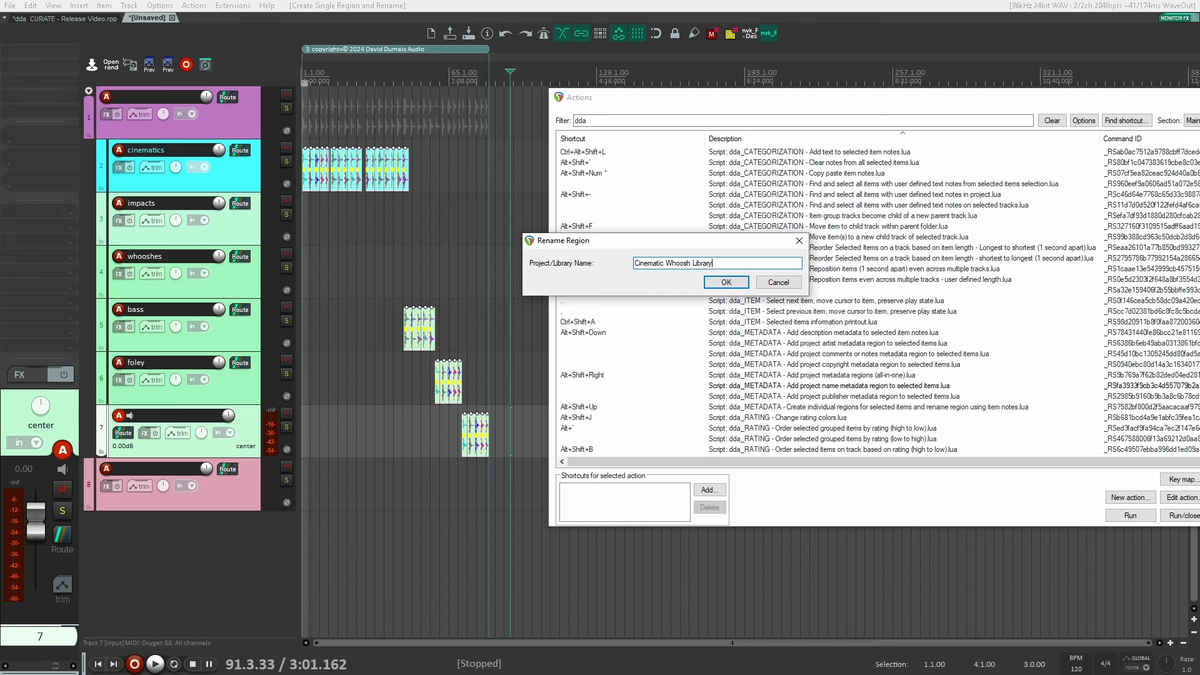
key(Return)
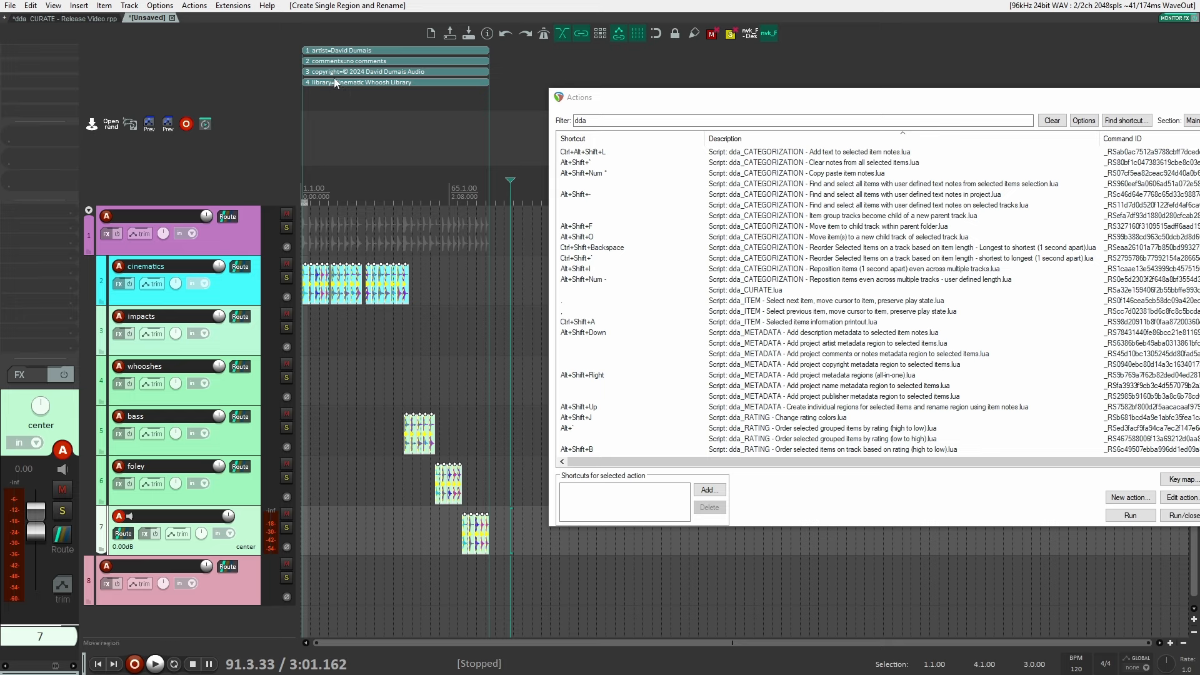
Step: Enable new metadata in the render settings, load the dda_test metadata preset to check its region wildcards, and close the render settings
click(514, 539)
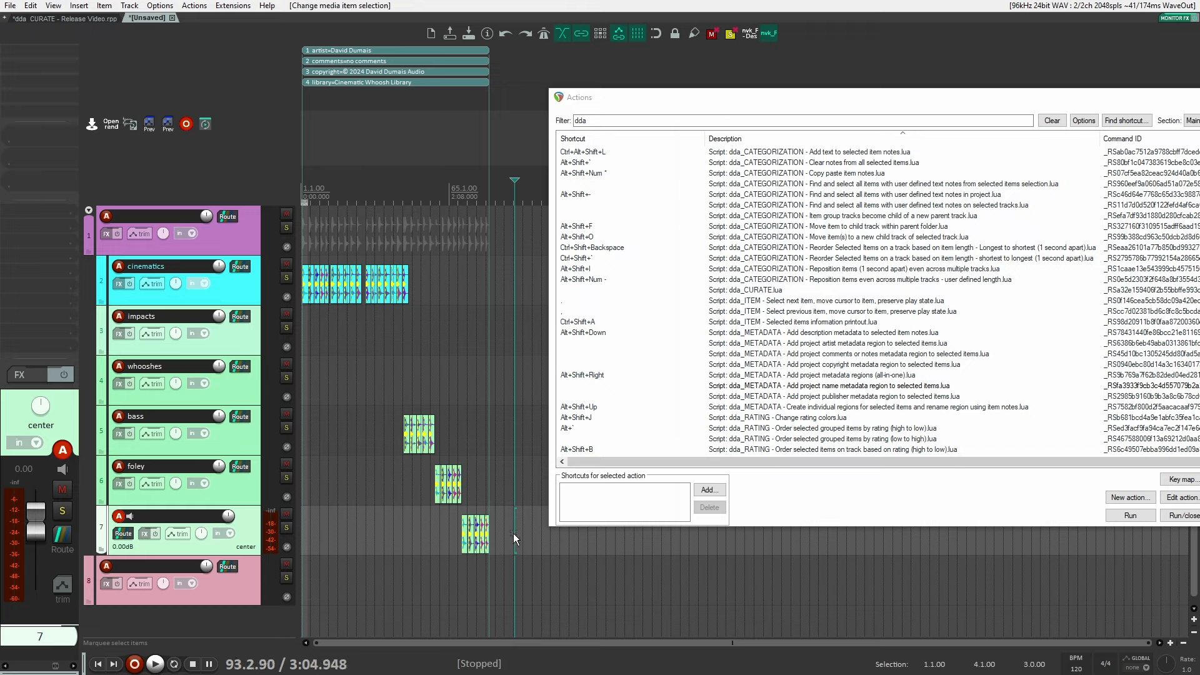
key(ctrl+alt+r)
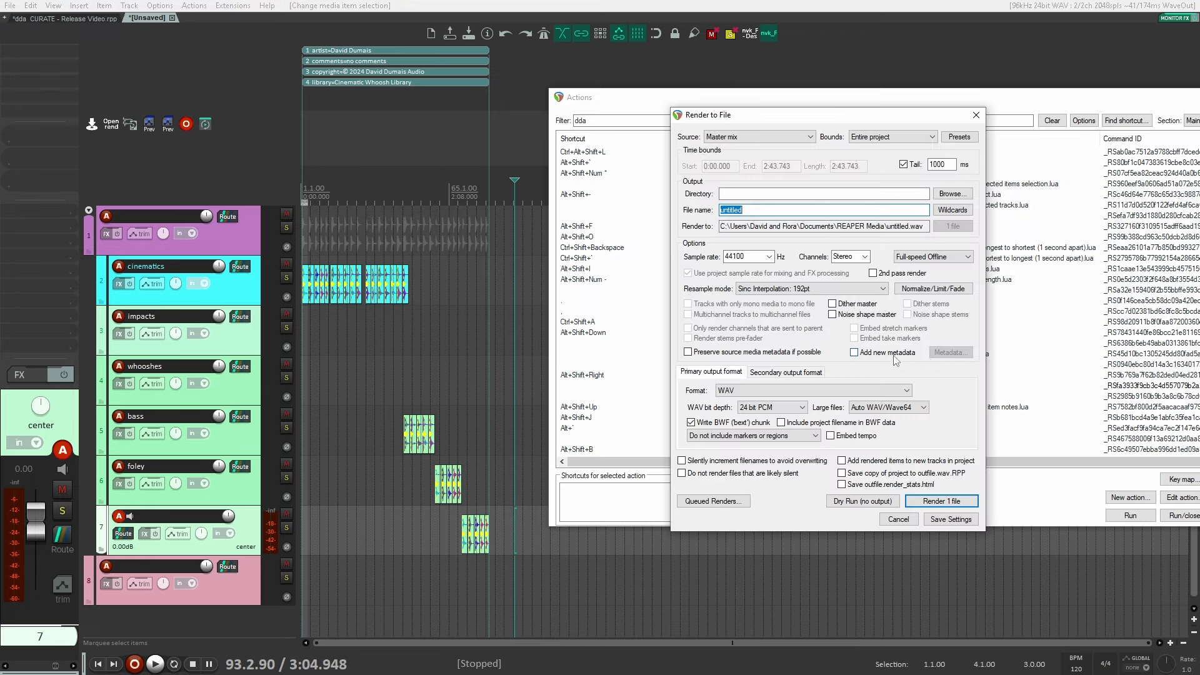
click(887, 353)
click(950, 352)
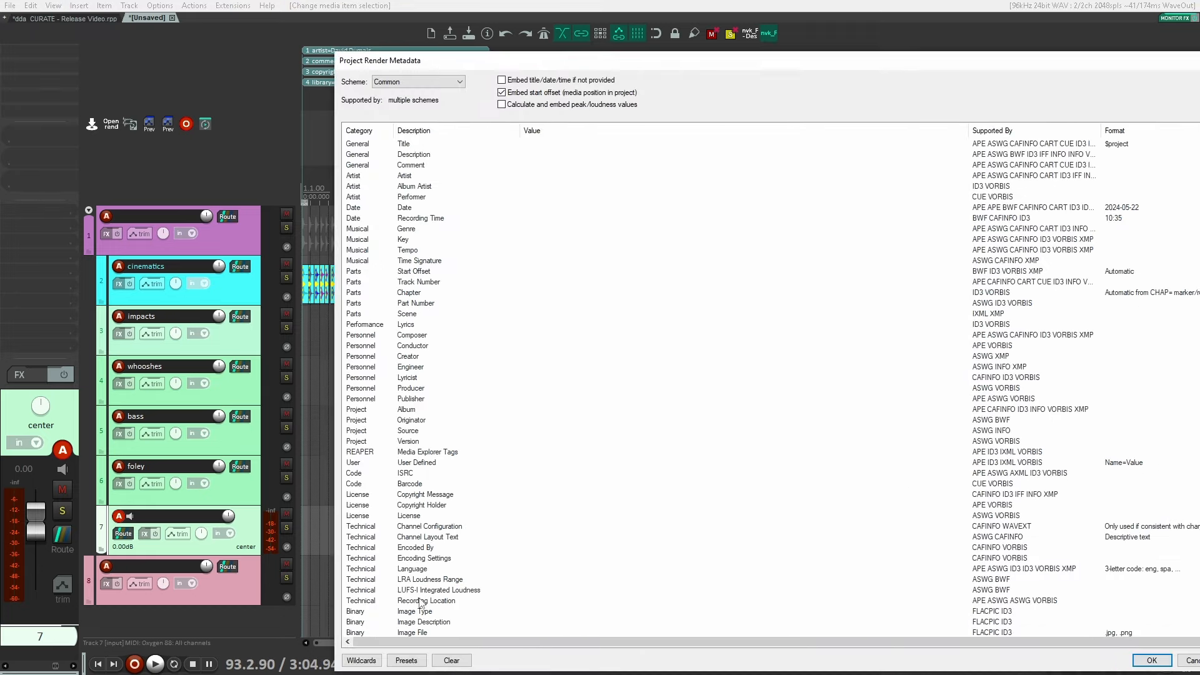
click(413, 663)
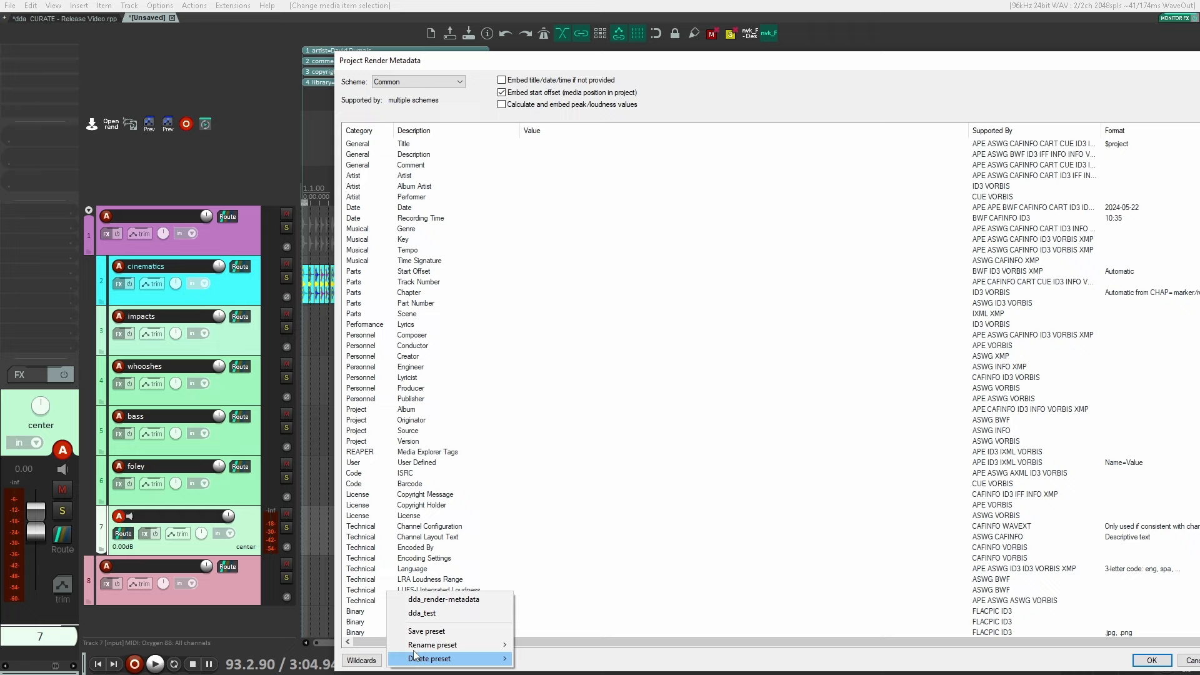
click(439, 612)
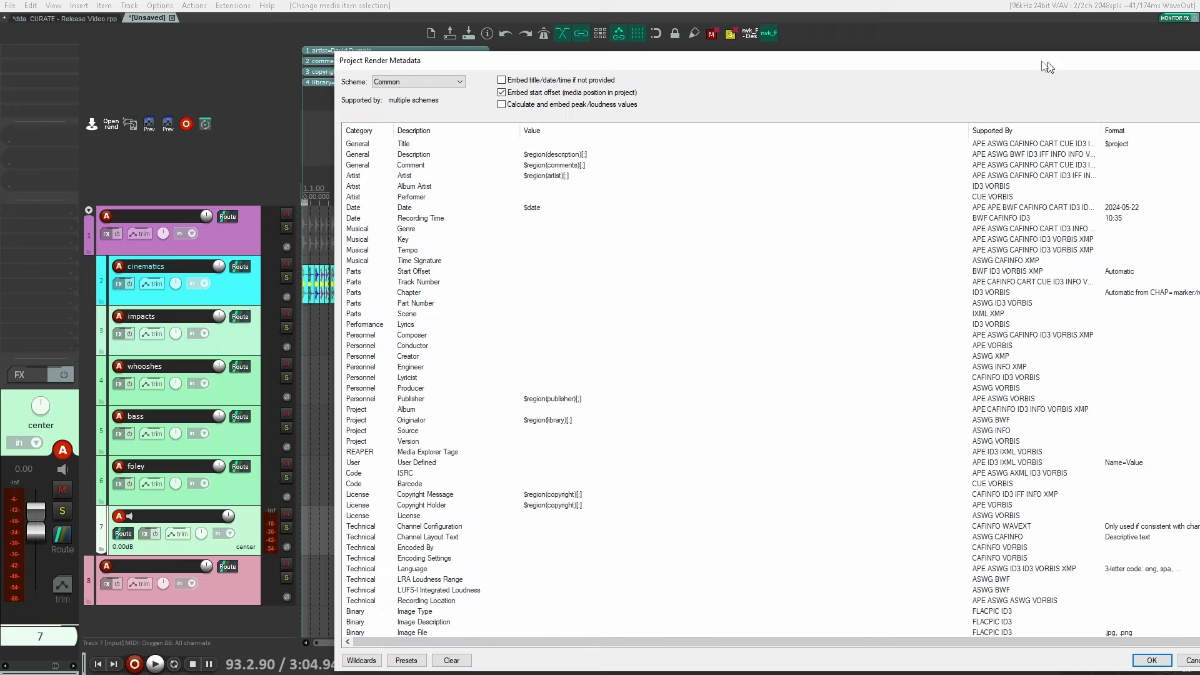
drag(1043, 62, 888, 18)
click(996, 617)
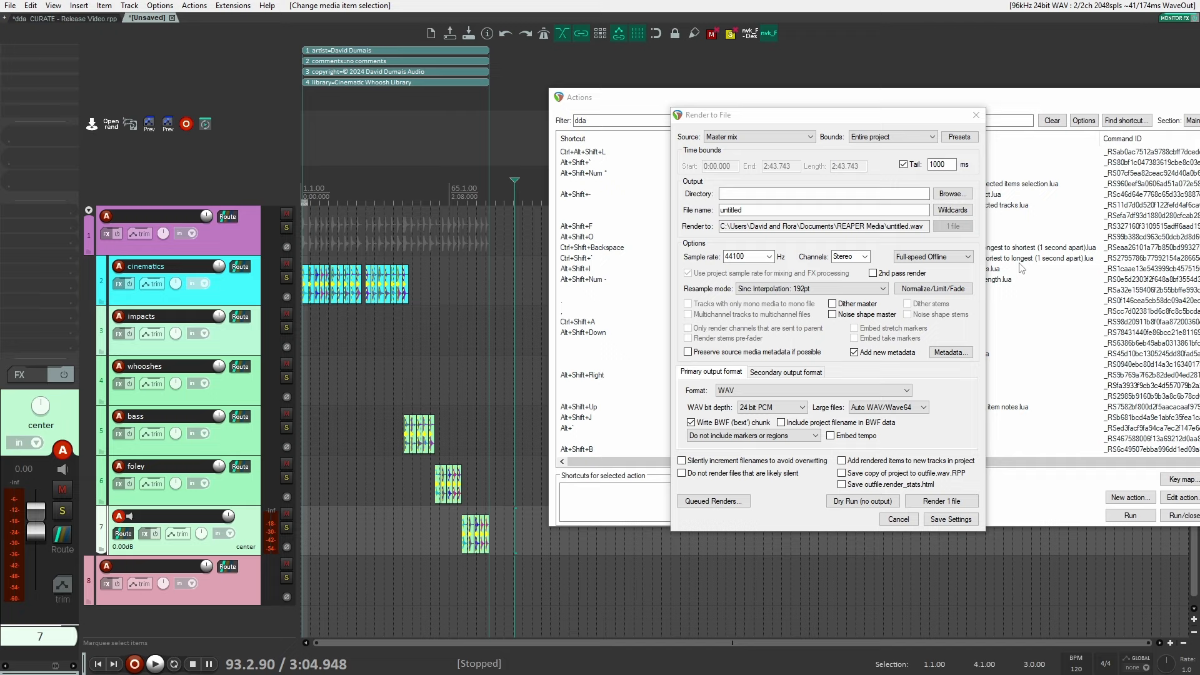
click(974, 116)
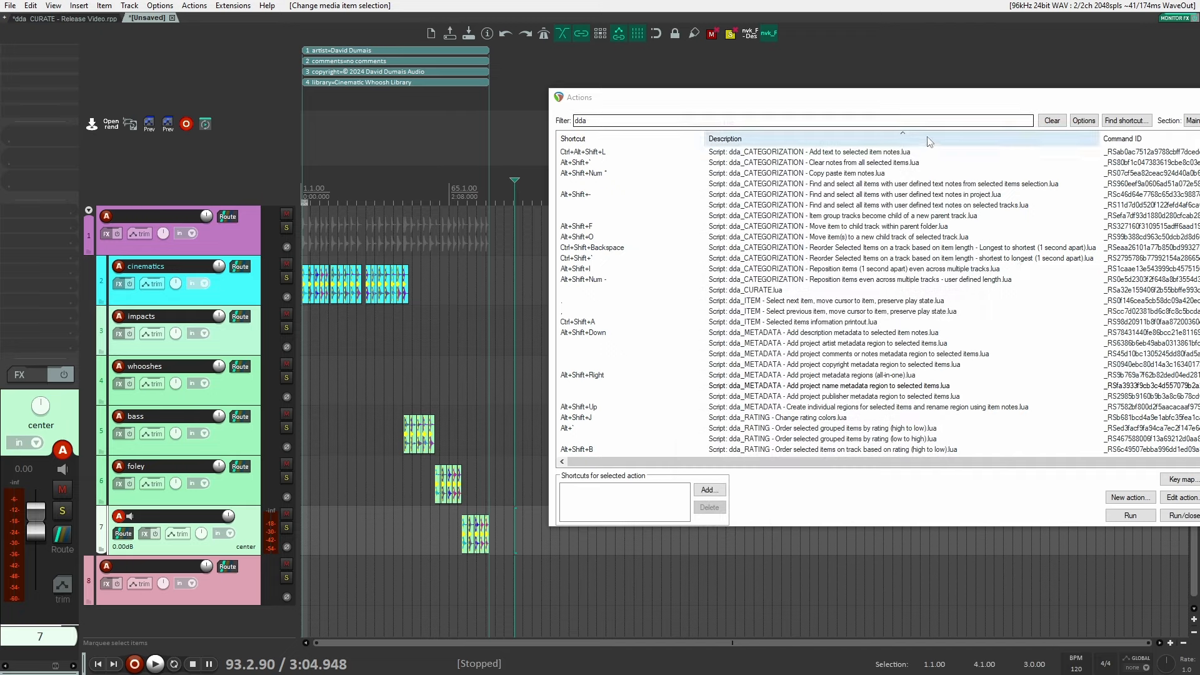
click(873, 387)
click(870, 396)
click(1133, 518)
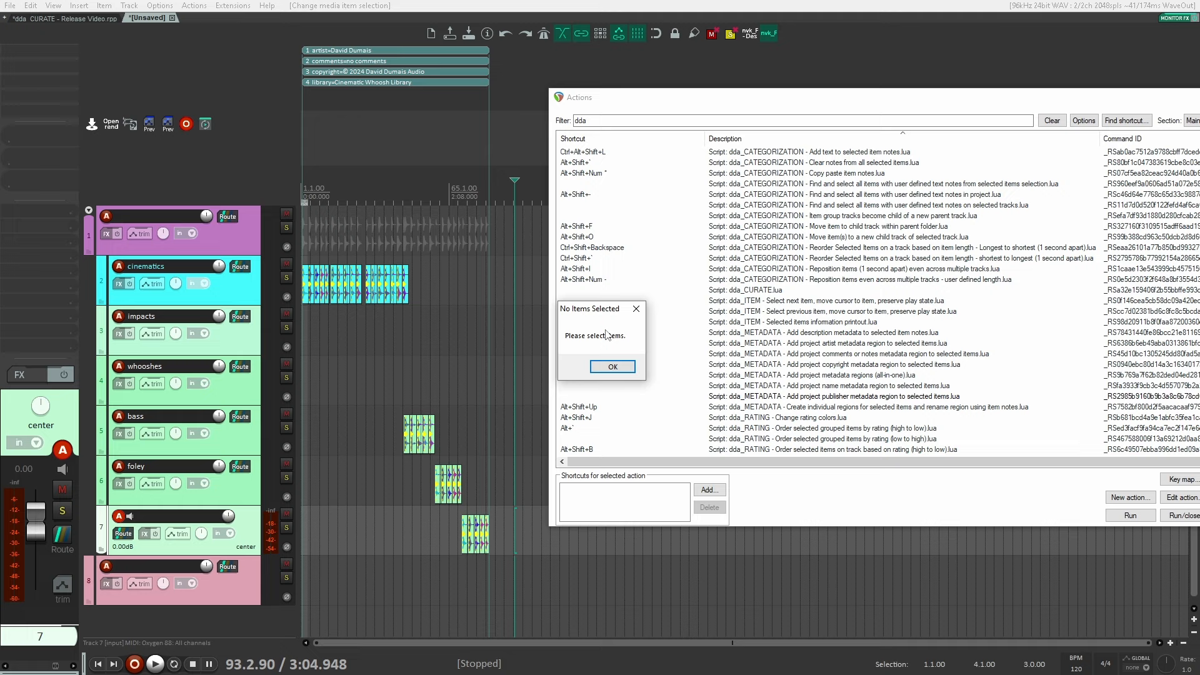
click(612, 367)
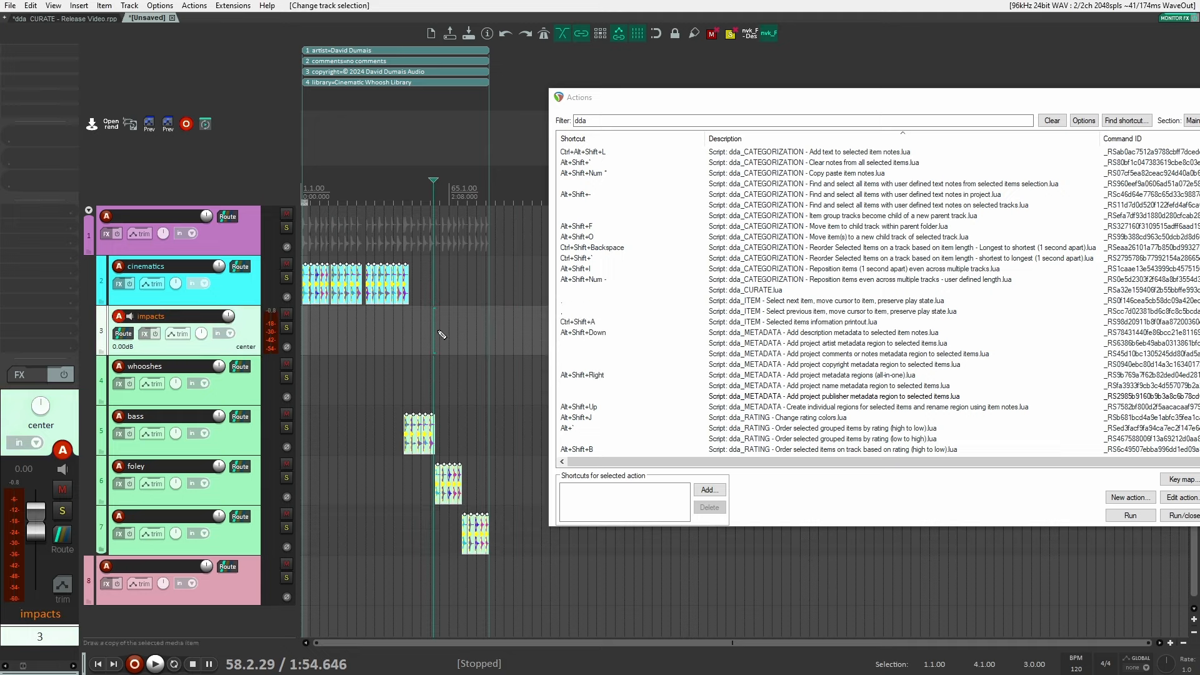
Step: Select all items in the project and add a project publisher metadata region over them with the company's name
double_click(859, 396)
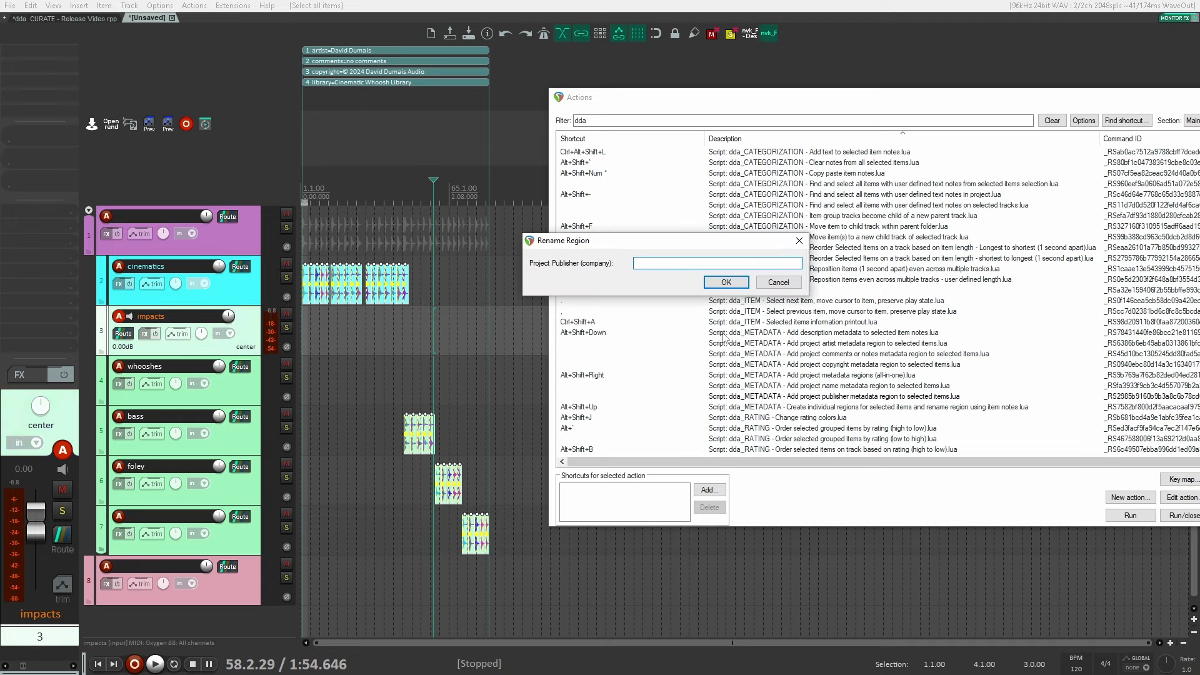
text(David Dumais Audio)
key(Return)
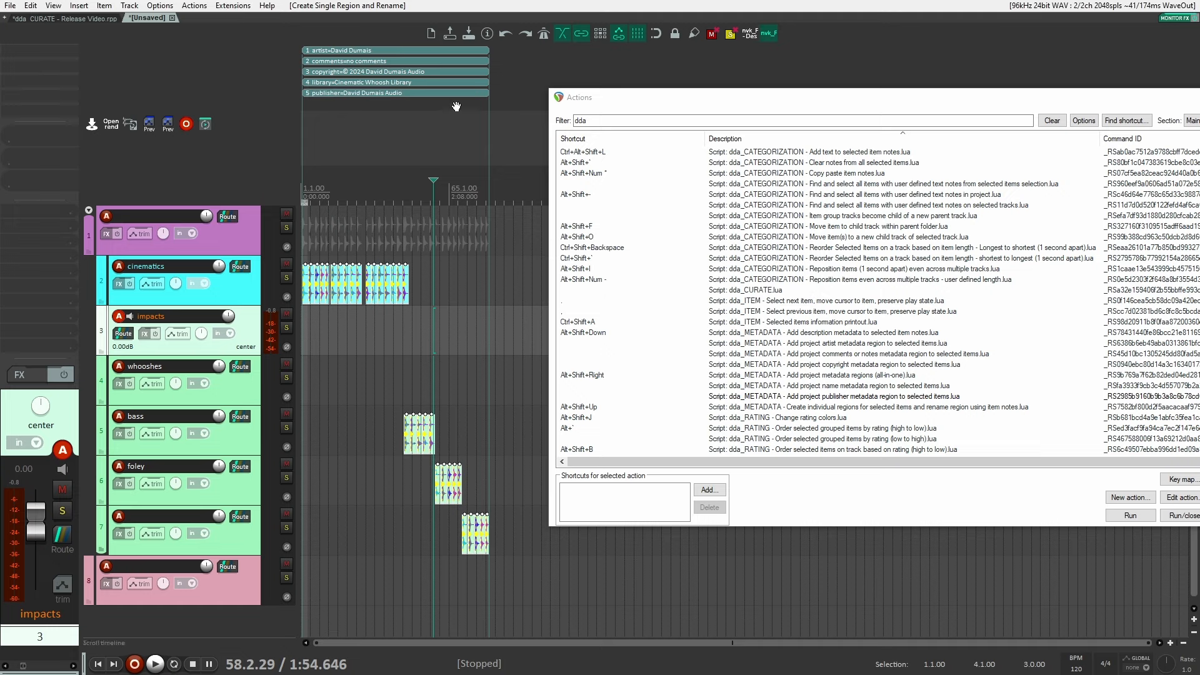
Step: Deselect the items and delete all metadata regions from the project
click(456, 302)
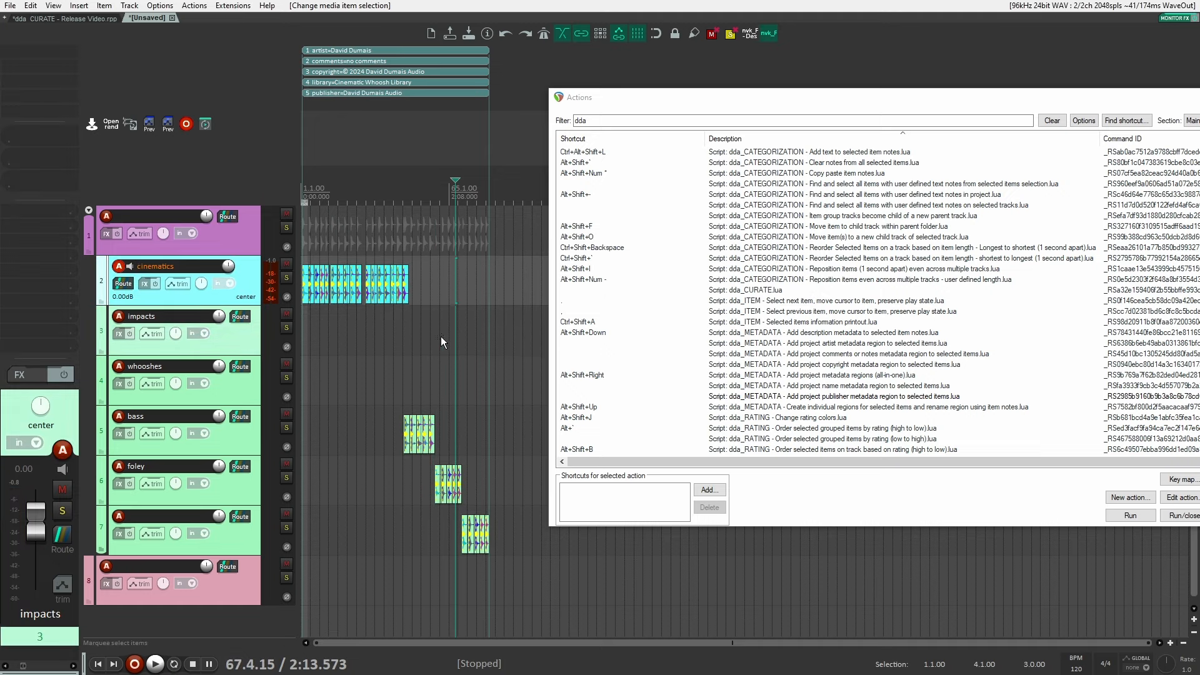
key(Delete)
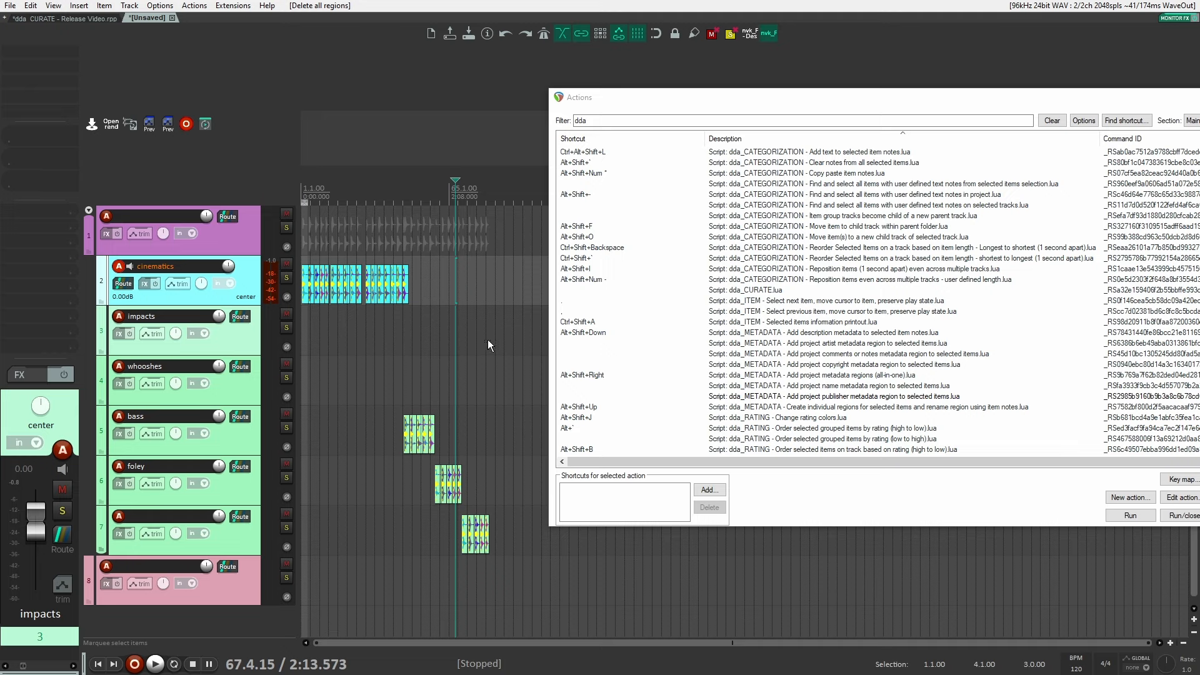
click(487, 368)
Step: Add all-in-one project metadata regions over all items: library "Cinematic Whoosh Library", artist and company names, comments "No comments", and the © 2024 company copyright
key(ctrl+a)
click(908, 376)
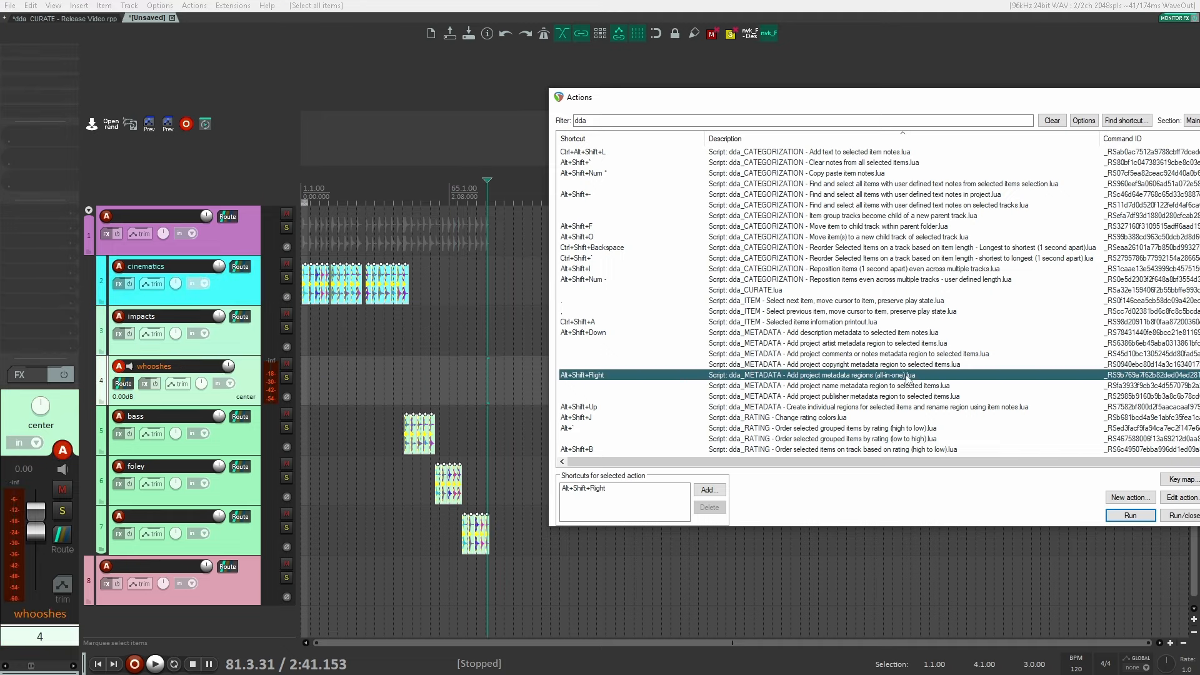
click(1110, 519)
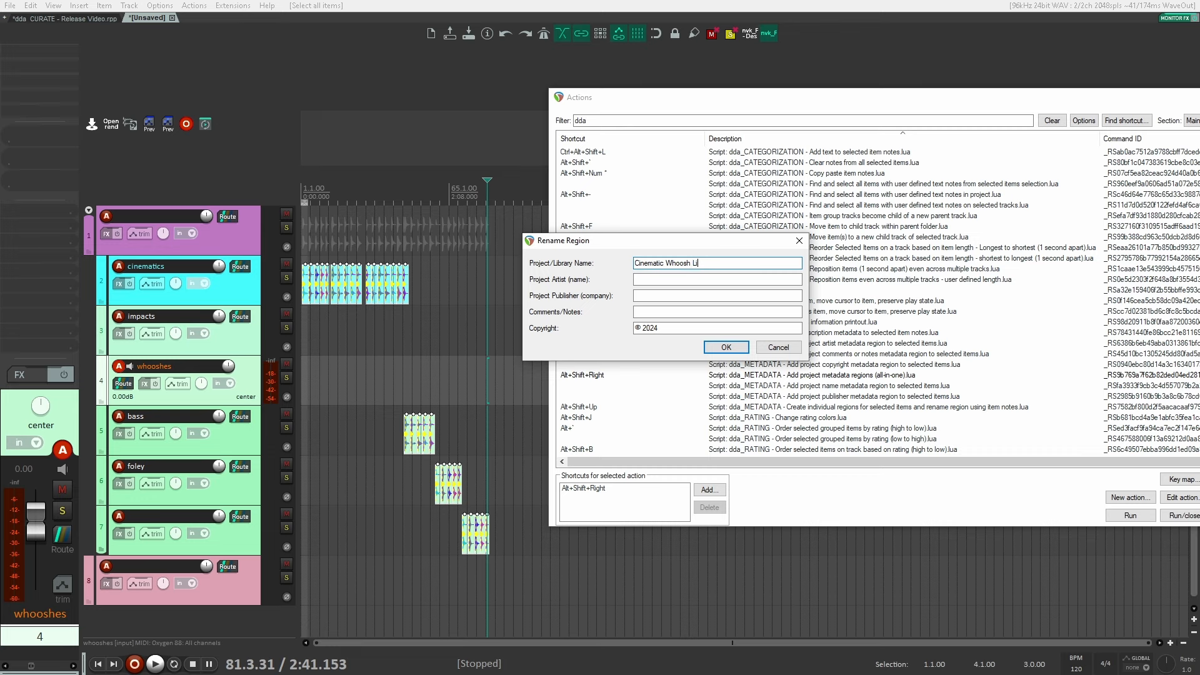
key(Tab)
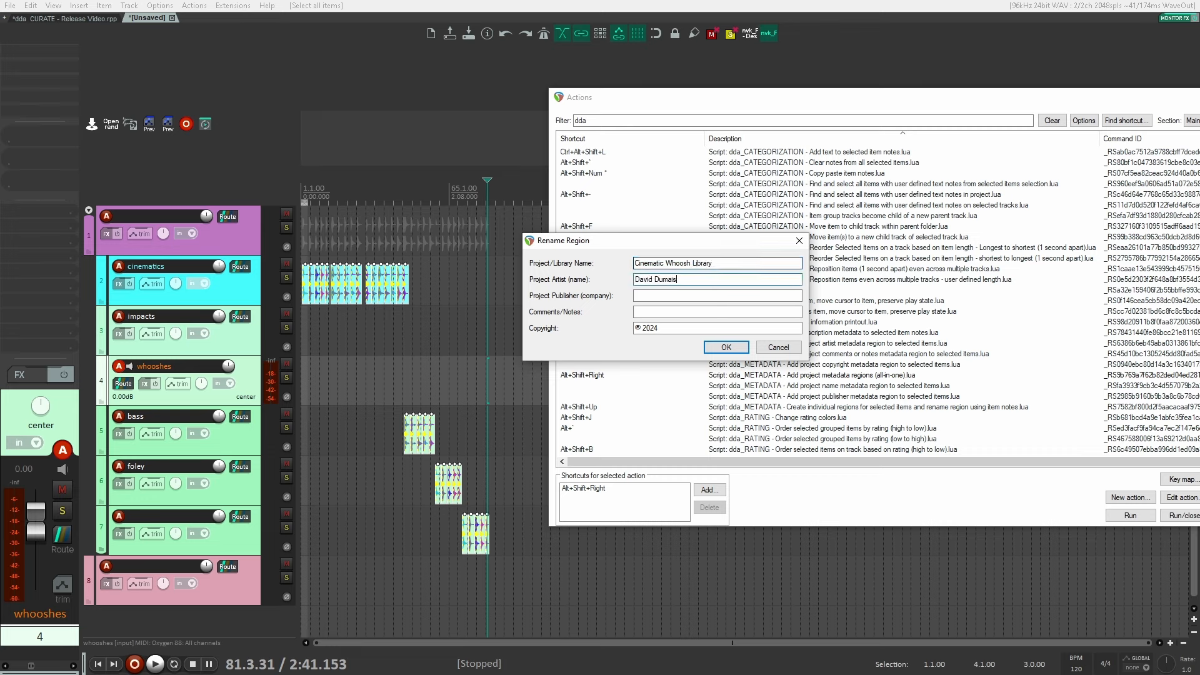
key(Tab)
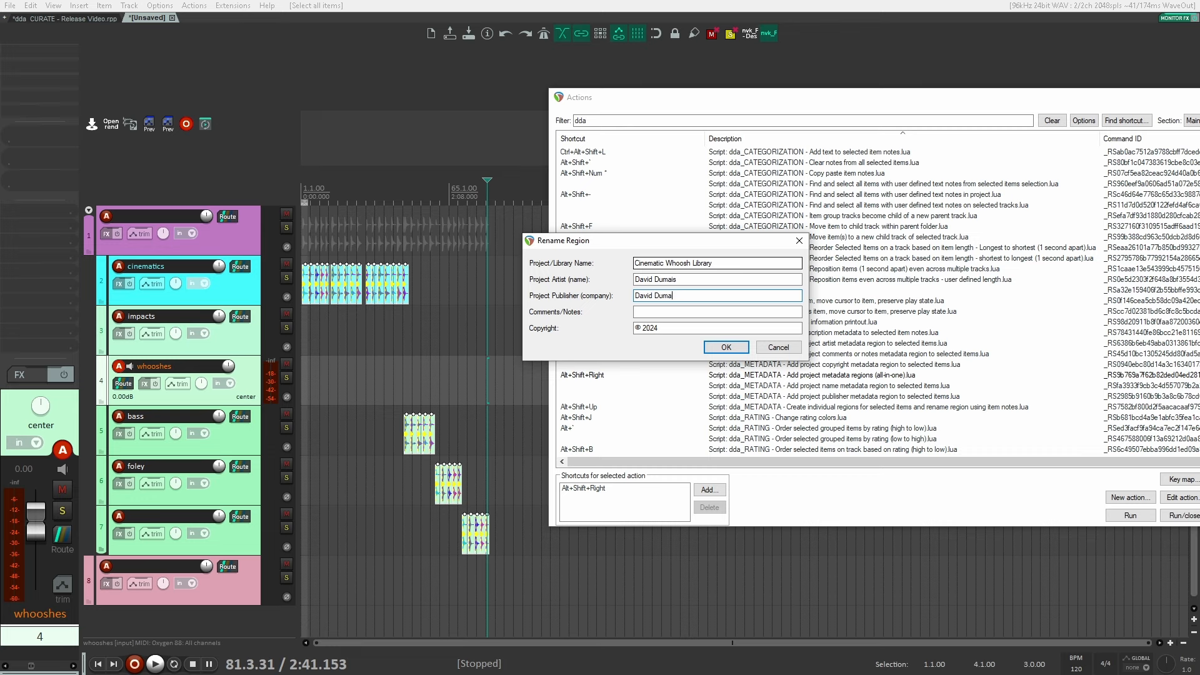
key(Tab)
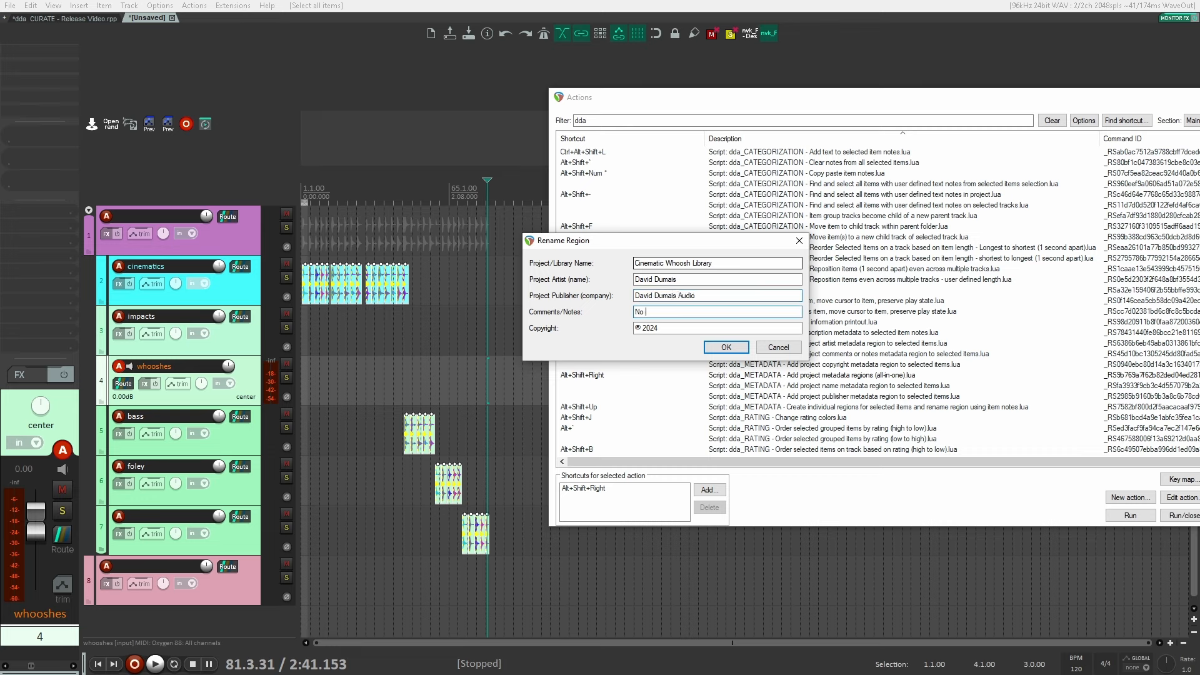
text(No comments)
key(Tab)
key(End)
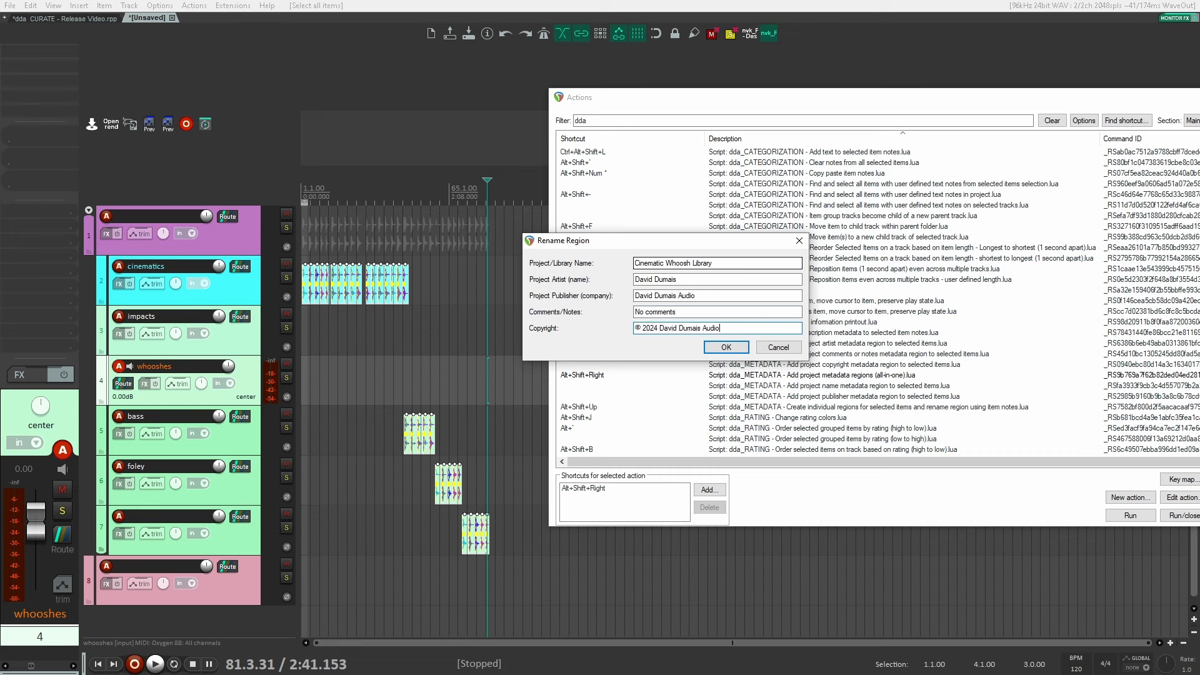
key(Return)
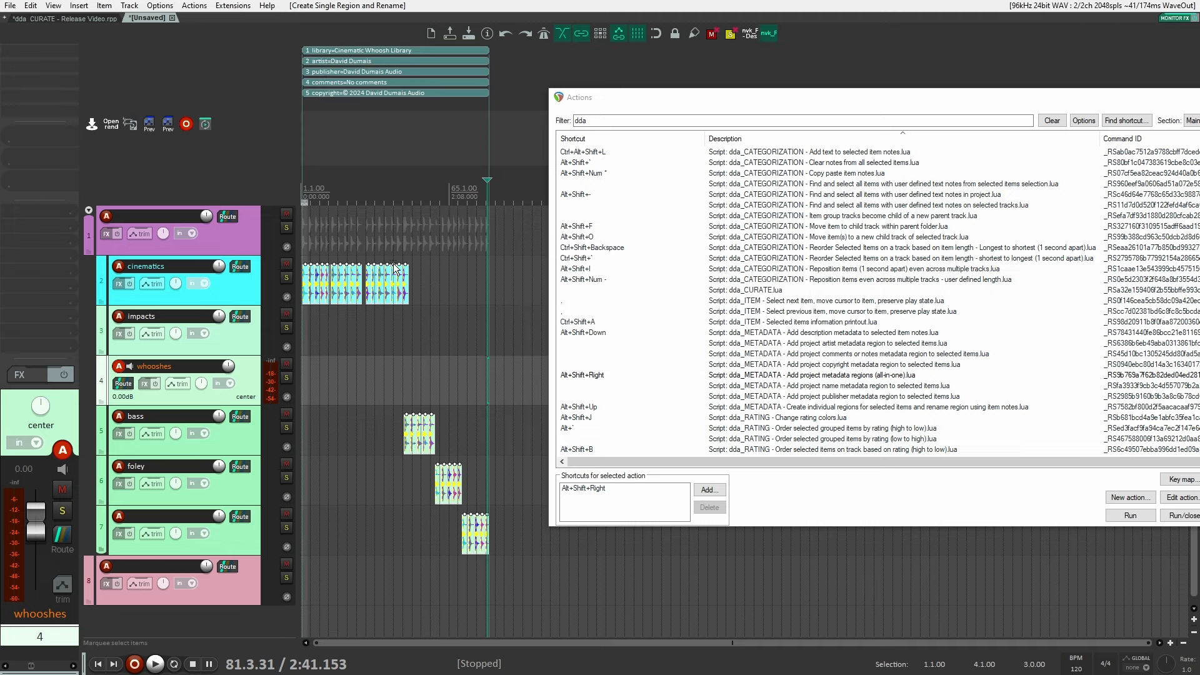
Step: Select the first two items on the cinematics track and run the dda_METADATA script creating individual regions named from their item notes
click(917, 378)
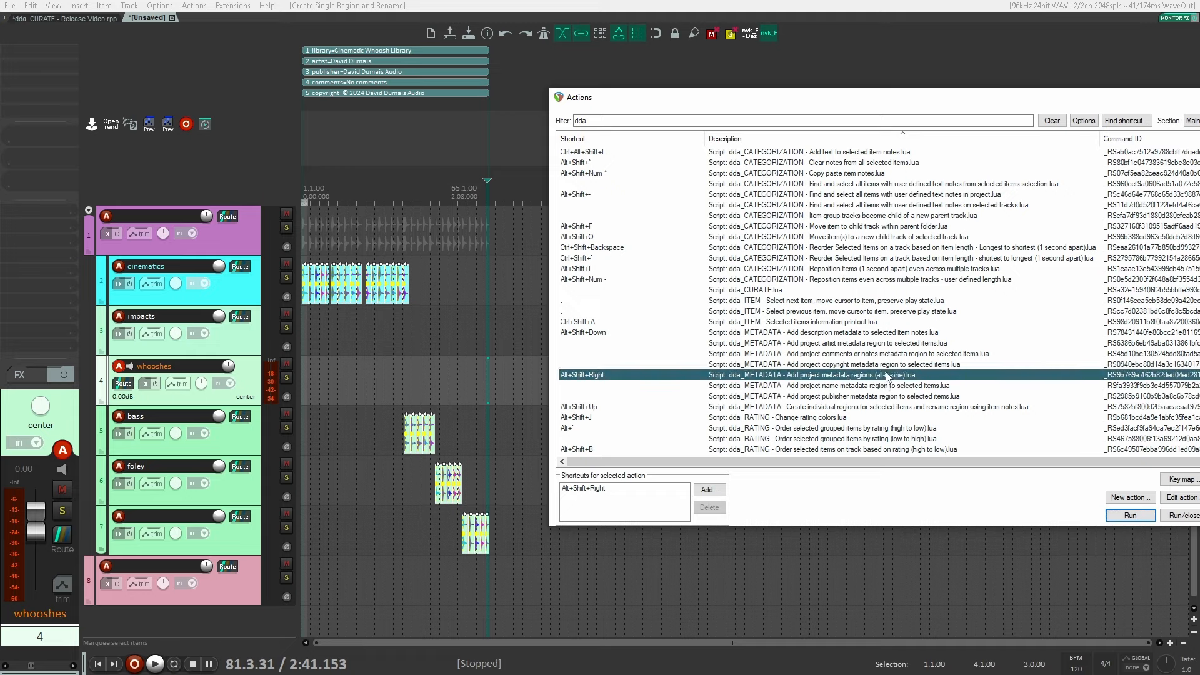
click(451, 316)
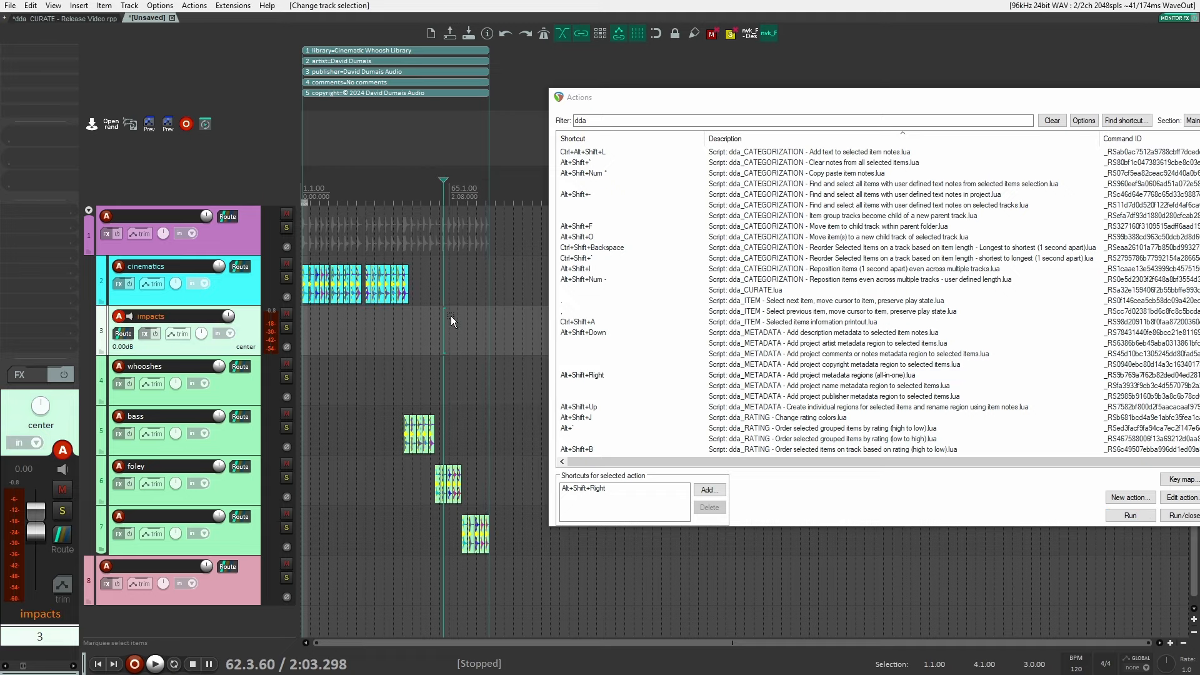
click(353, 317)
scroll(352, 317, up, 4)
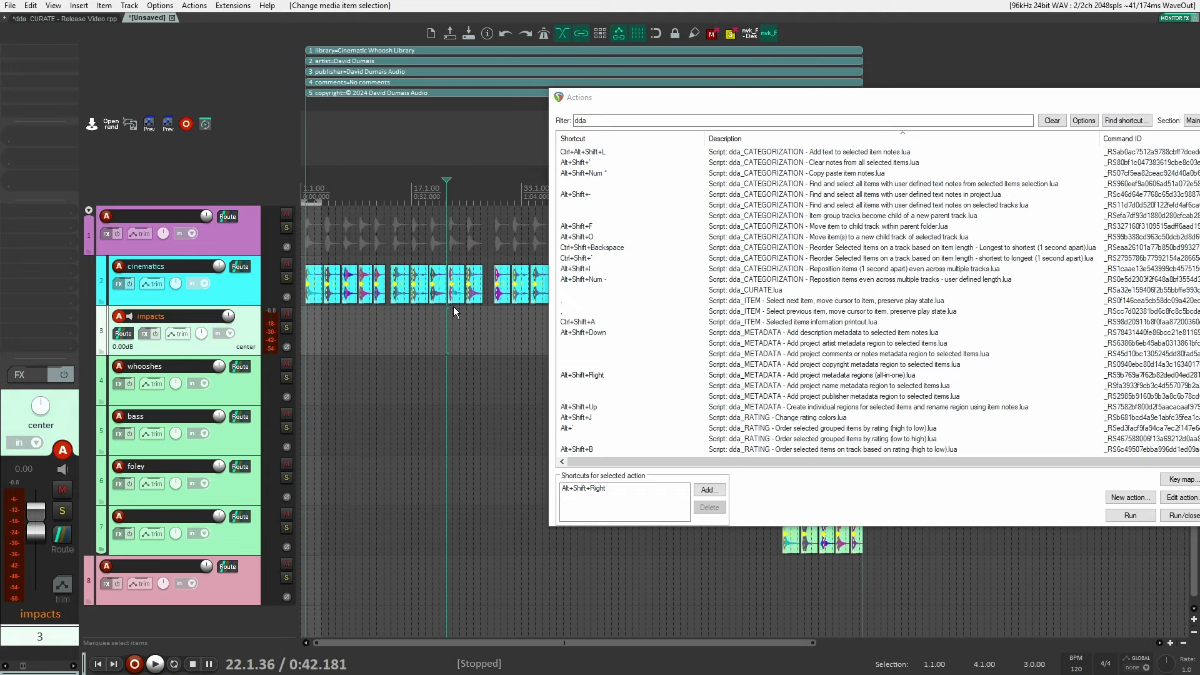
drag(618, 100, 822, 98)
click(488, 317)
scroll(386, 318, up, 6)
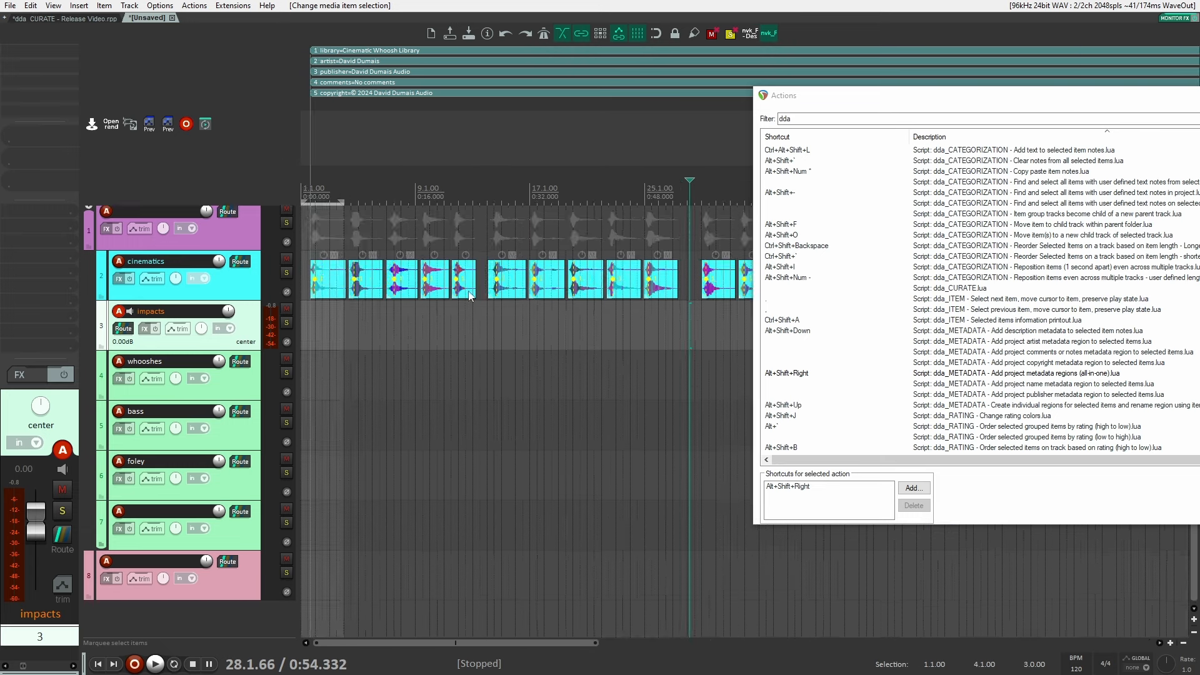
drag(433, 316, 324, 275)
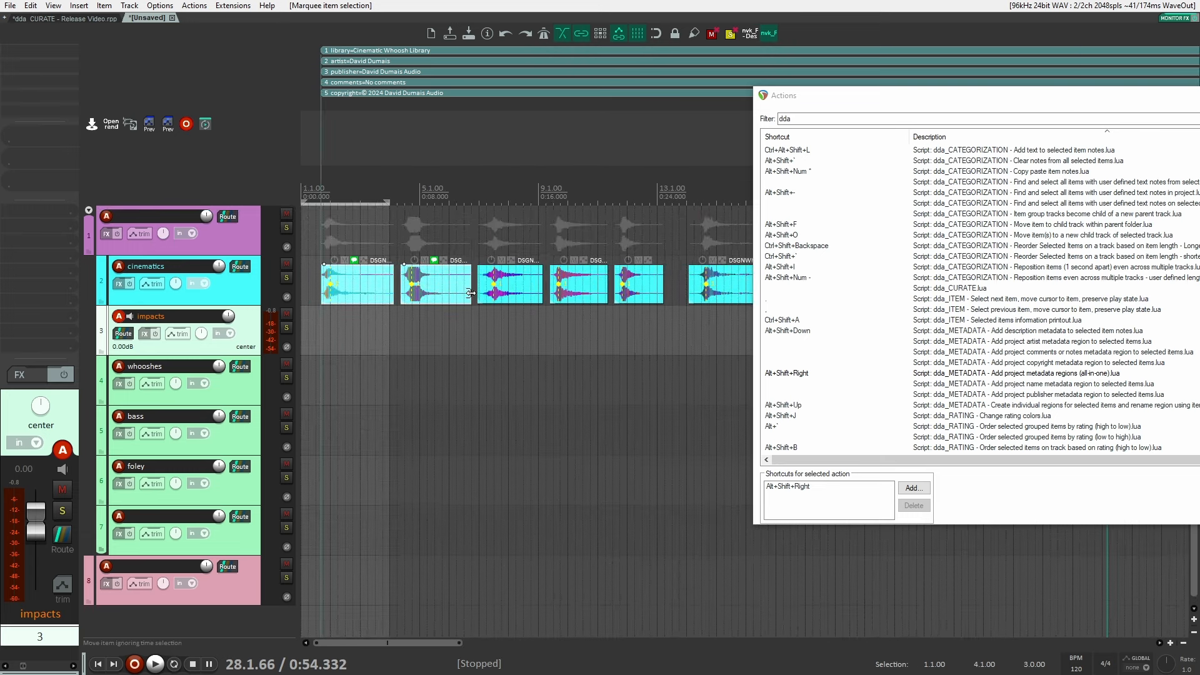
click(1024, 407)
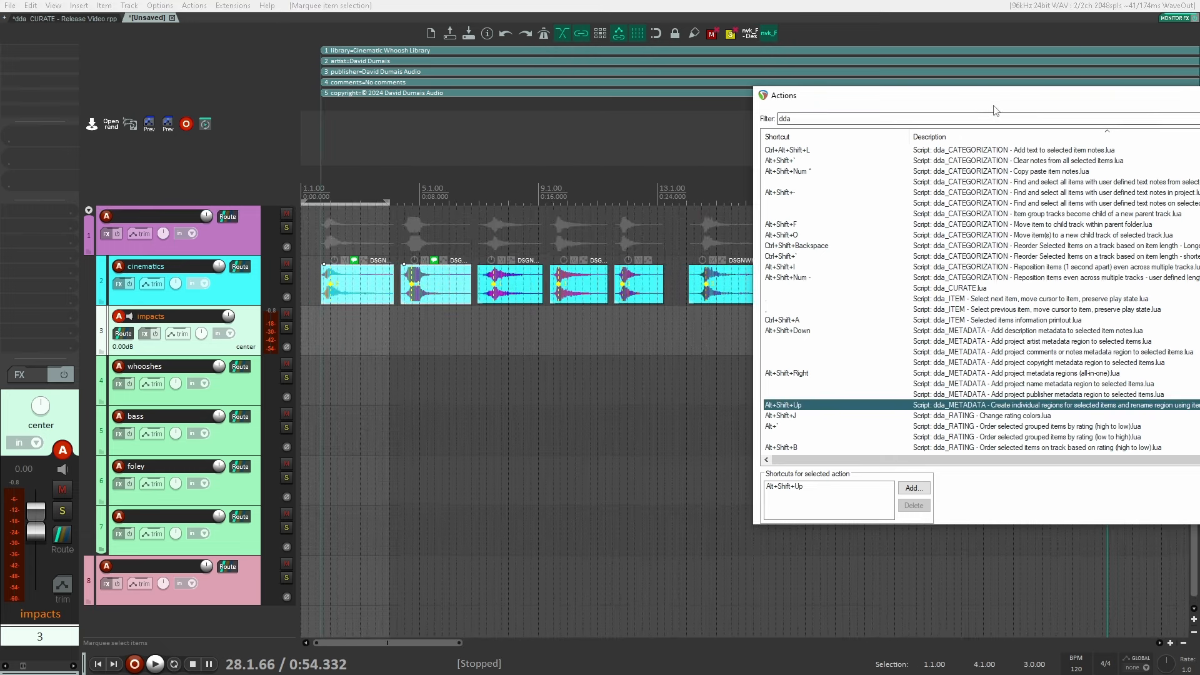
drag(992, 98, 713, 100)
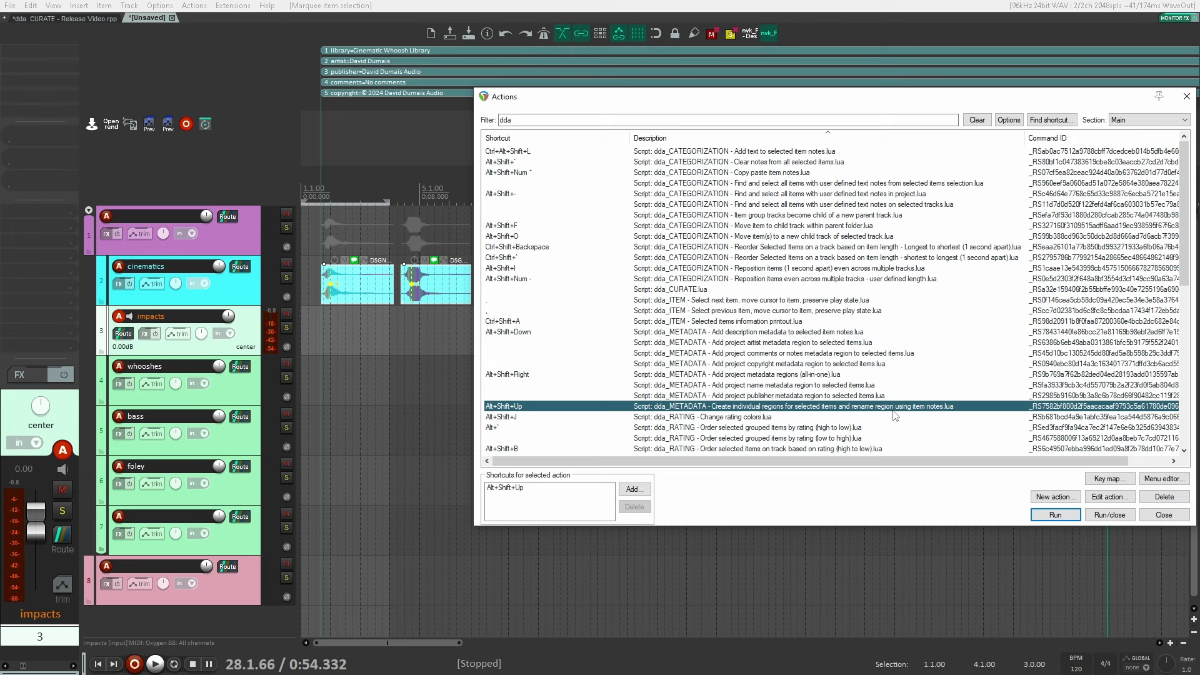
click(1055, 515)
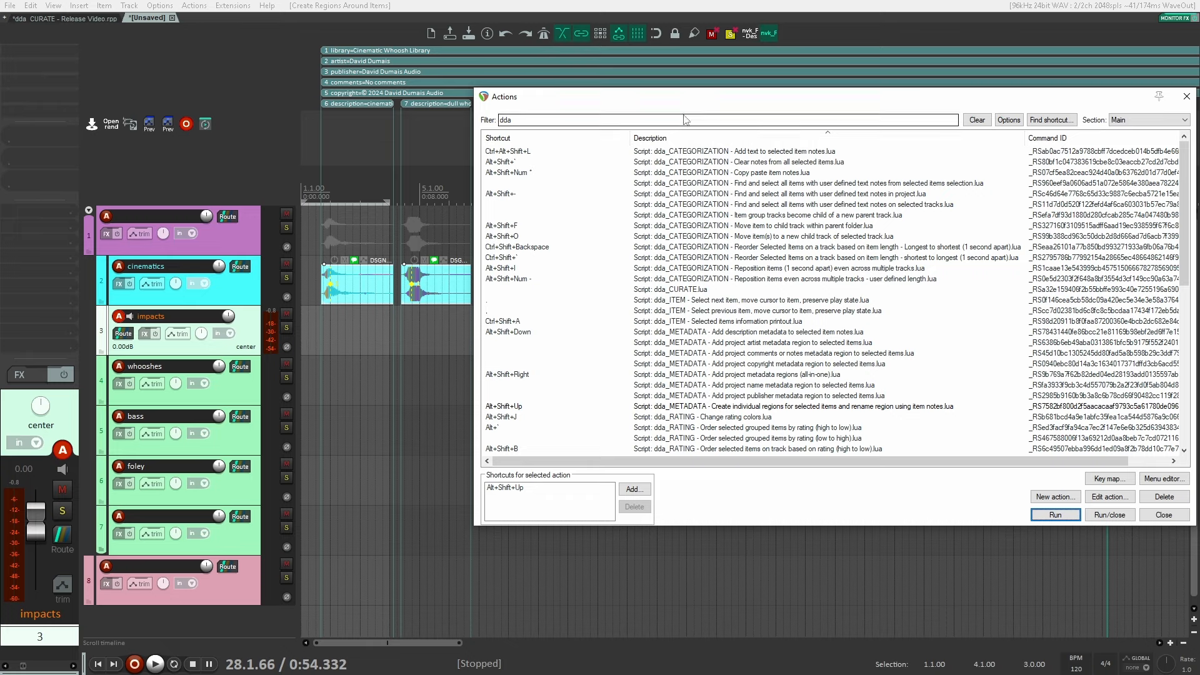
Step: Close the action list and reselect the first two items on the cinematics track
drag(519, 97, 483, 272)
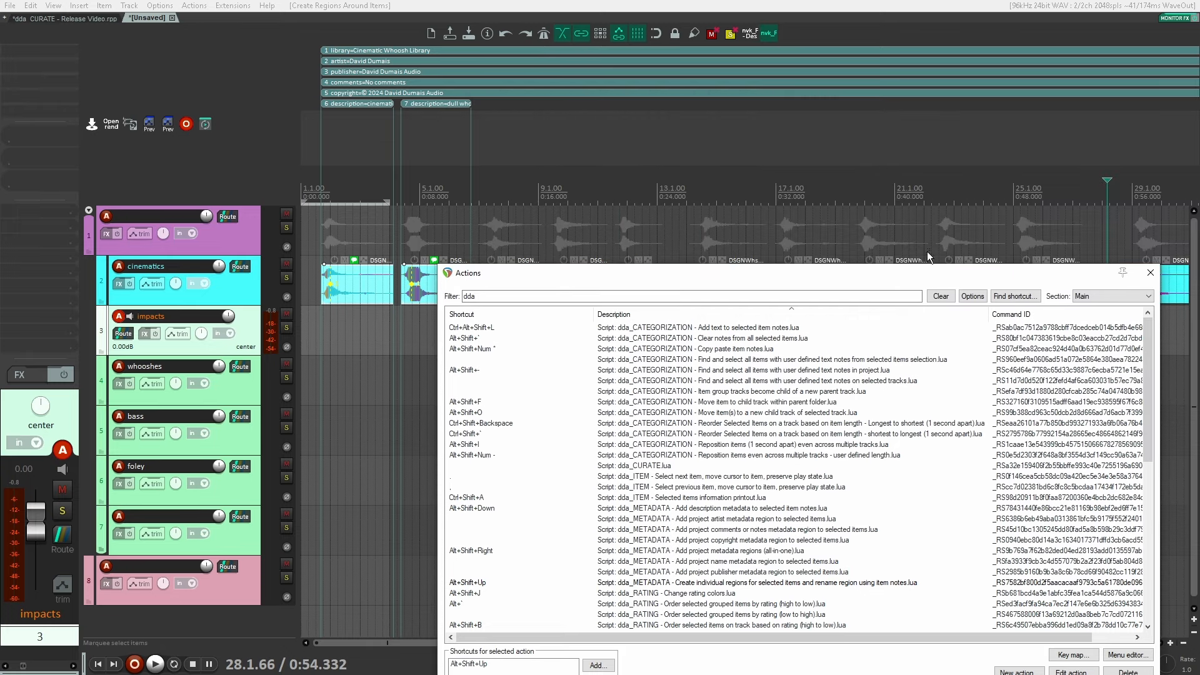
drag(934, 276, 817, 210)
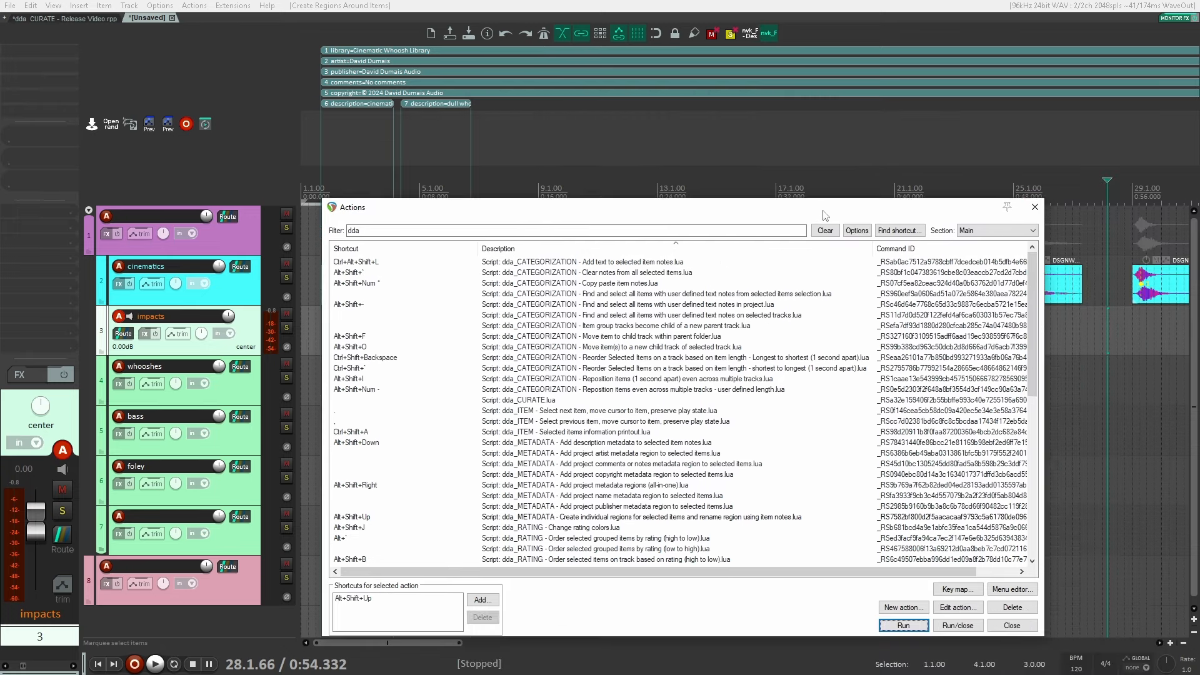
click(1035, 207)
scroll(709, 417, down, 3)
drag(375, 332, 306, 292)
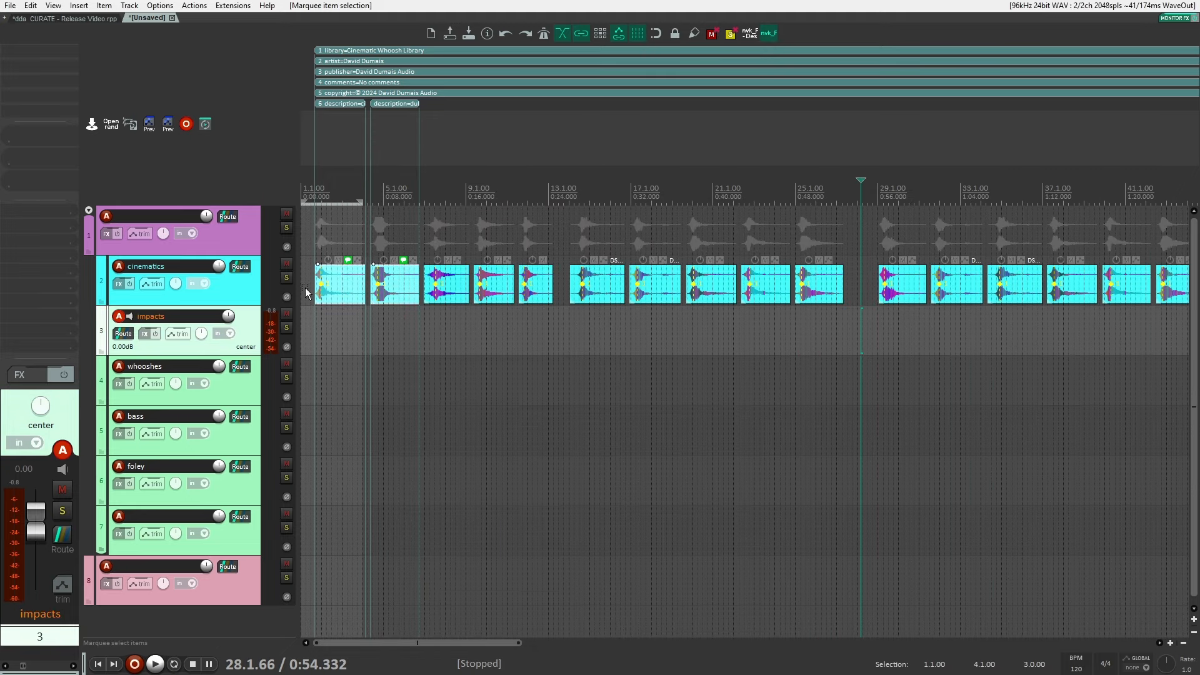
click(386, 329)
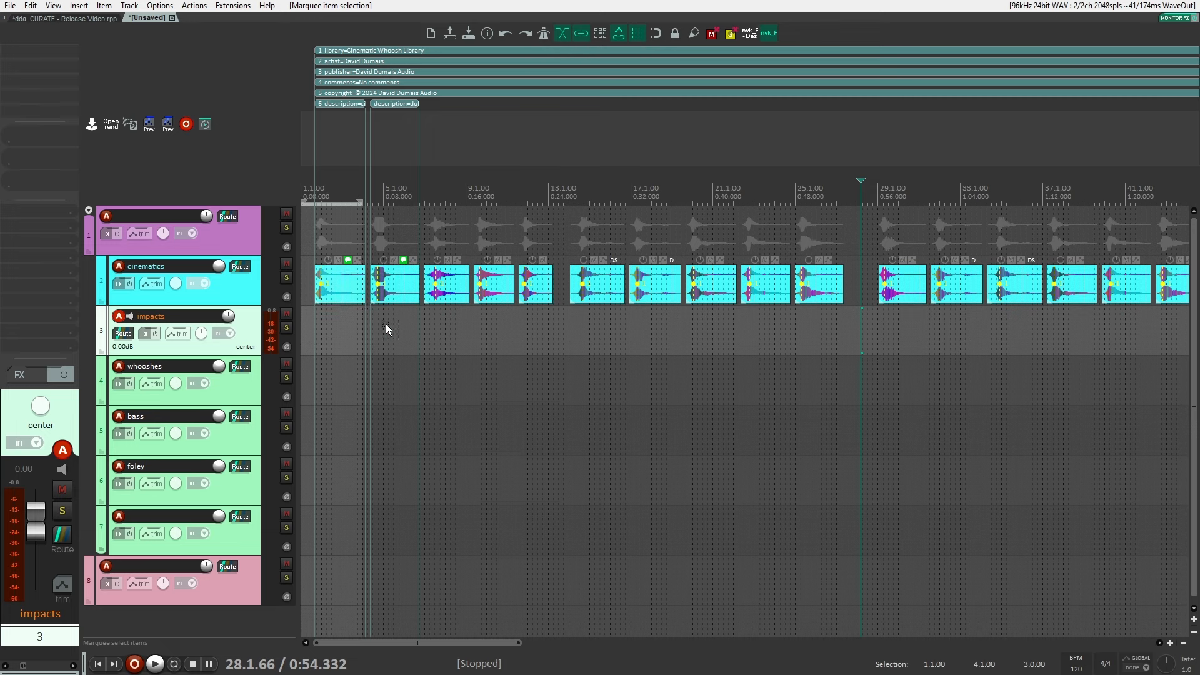
drag(386, 325, 337, 286)
drag(374, 332, 314, 280)
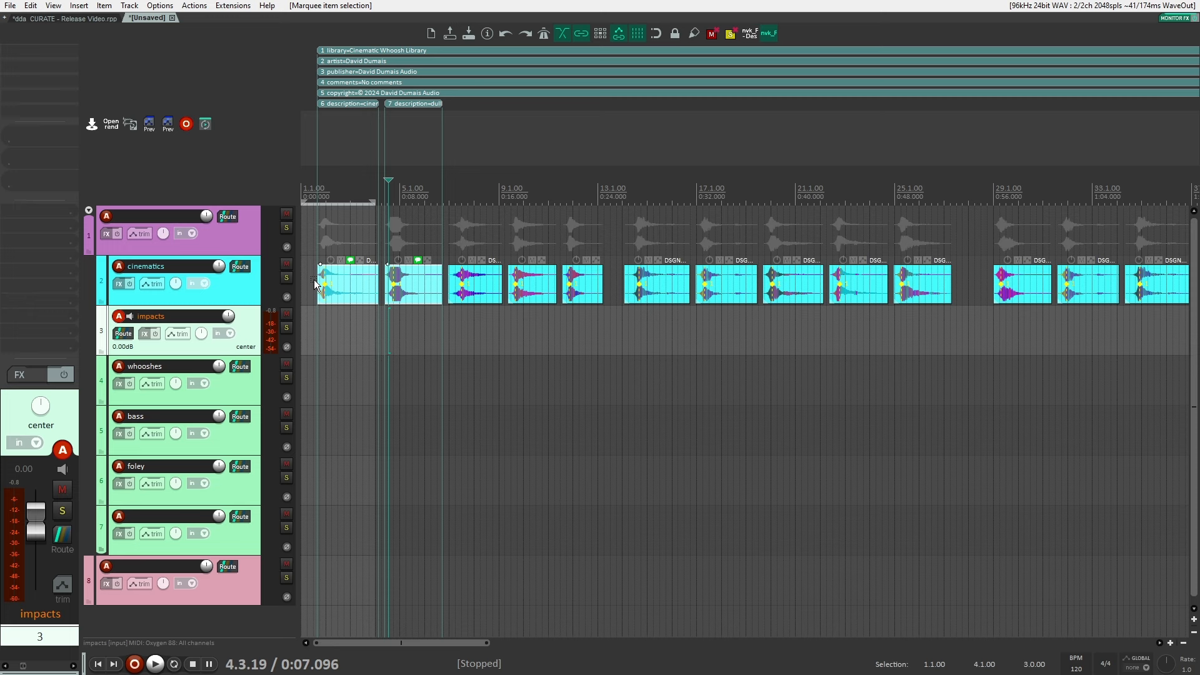
Step: Load the render preset with Region render matrix source at 96000 Hz, enable new metadata, check the region wildcards and save the settings
key(ctrl+alt+r)
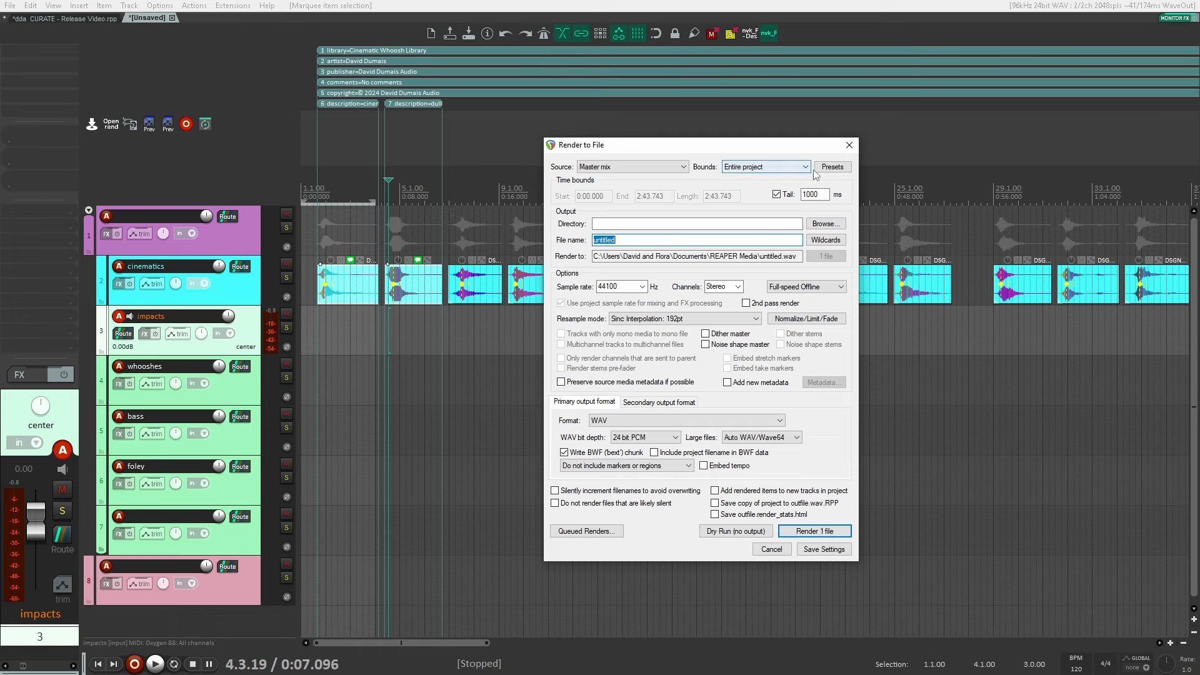
click(839, 171)
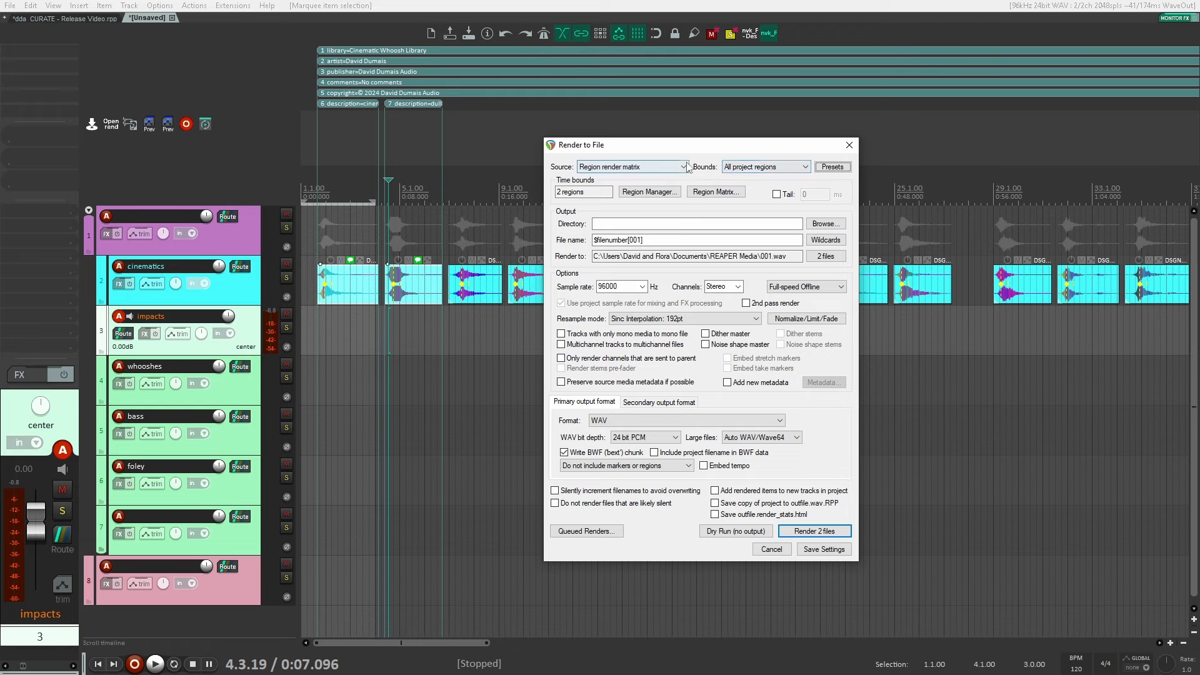
click(740, 382)
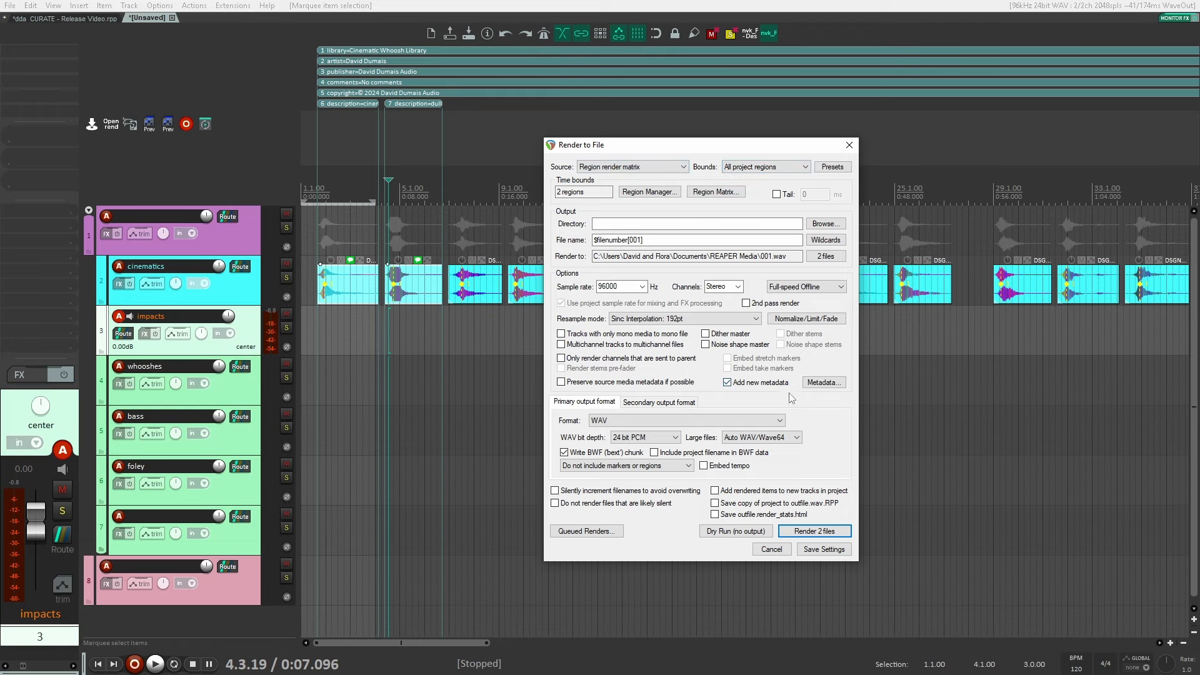
click(821, 383)
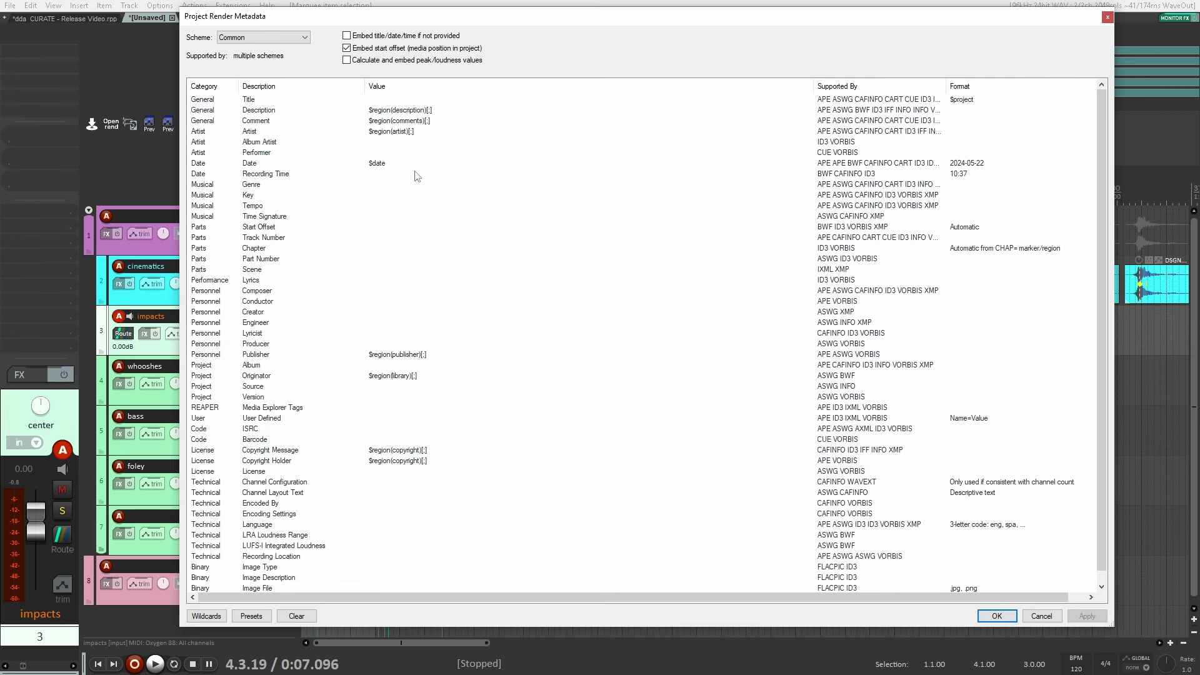
click(1107, 17)
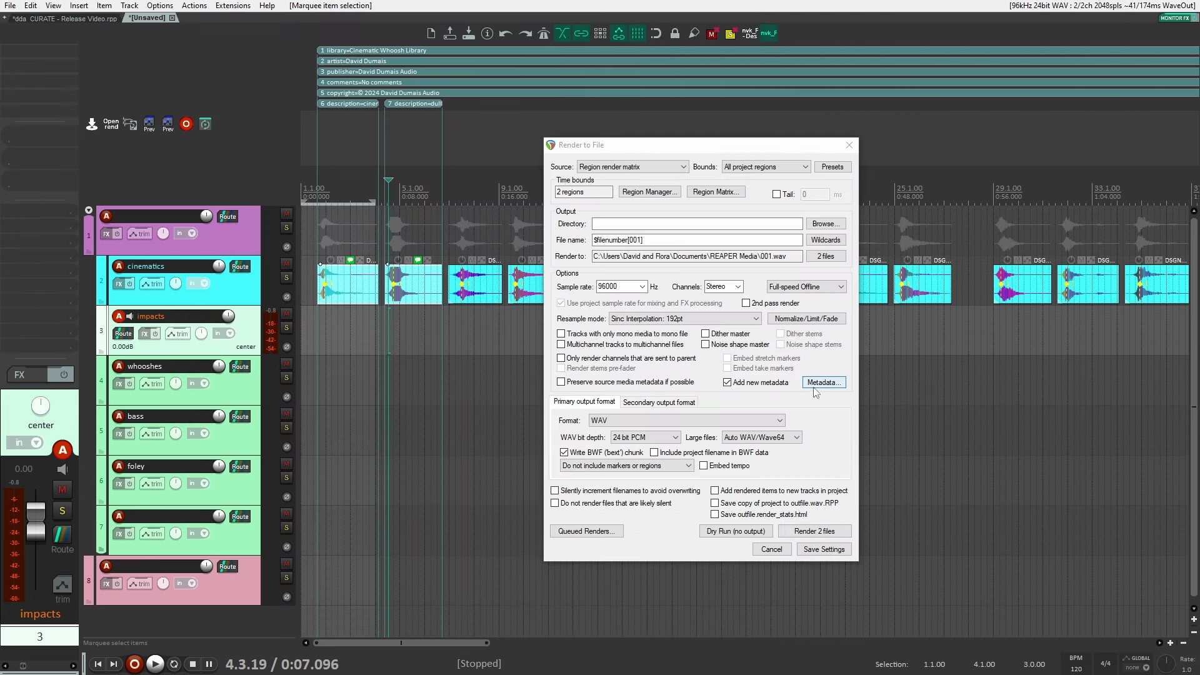
click(830, 550)
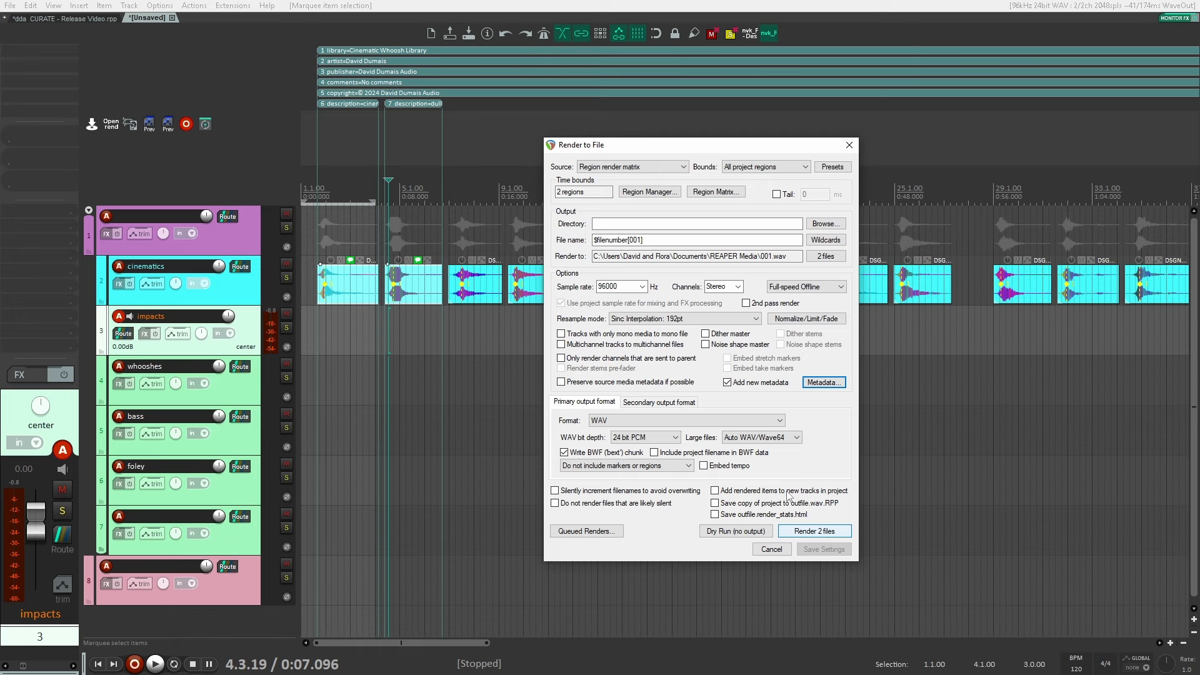
Step: Set the time selection to the first two cinematics items
click(432, 310)
drag(458, 340, 353, 294)
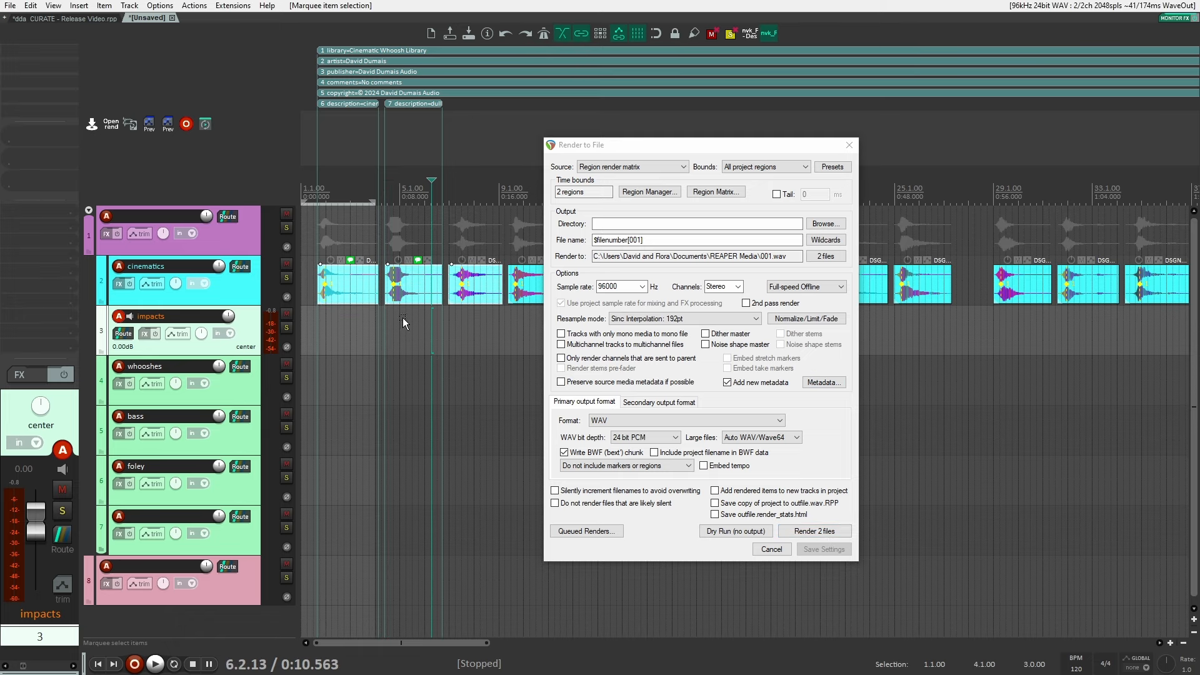
key(t)
Step: Set the render file name to "Cinematic Whoosh $filenumber[001]" and render the two item regions to the DDA_CURATE TEST folder
drag(723, 242, 548, 245)
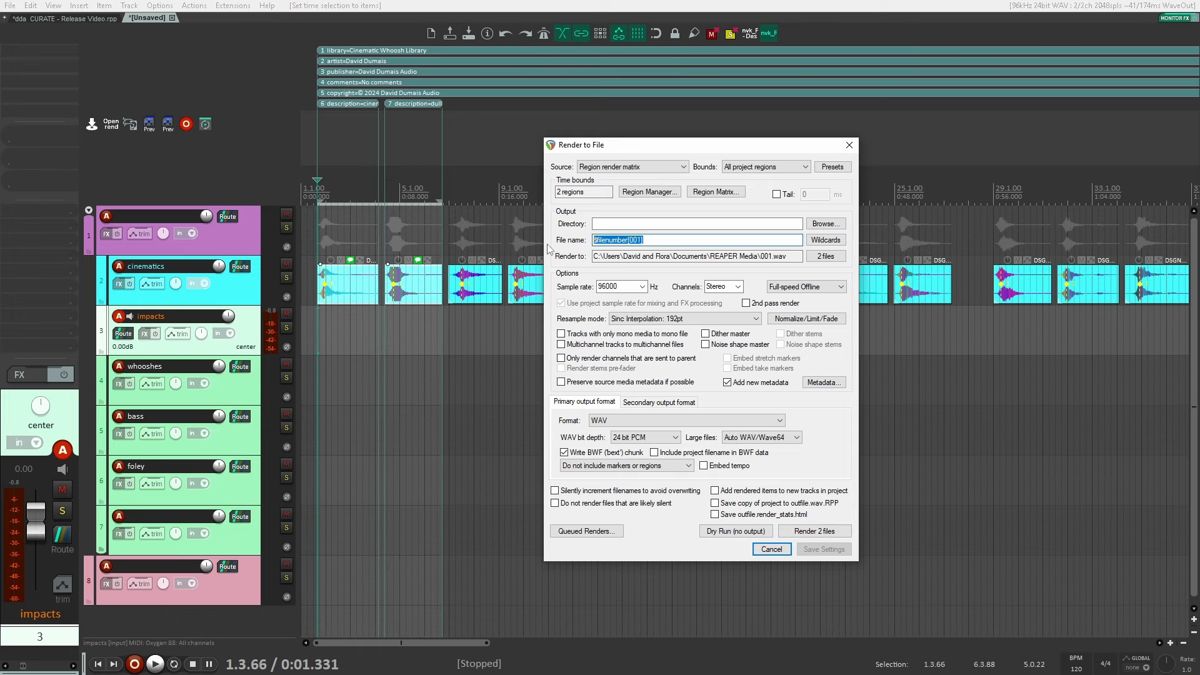
key(Home)
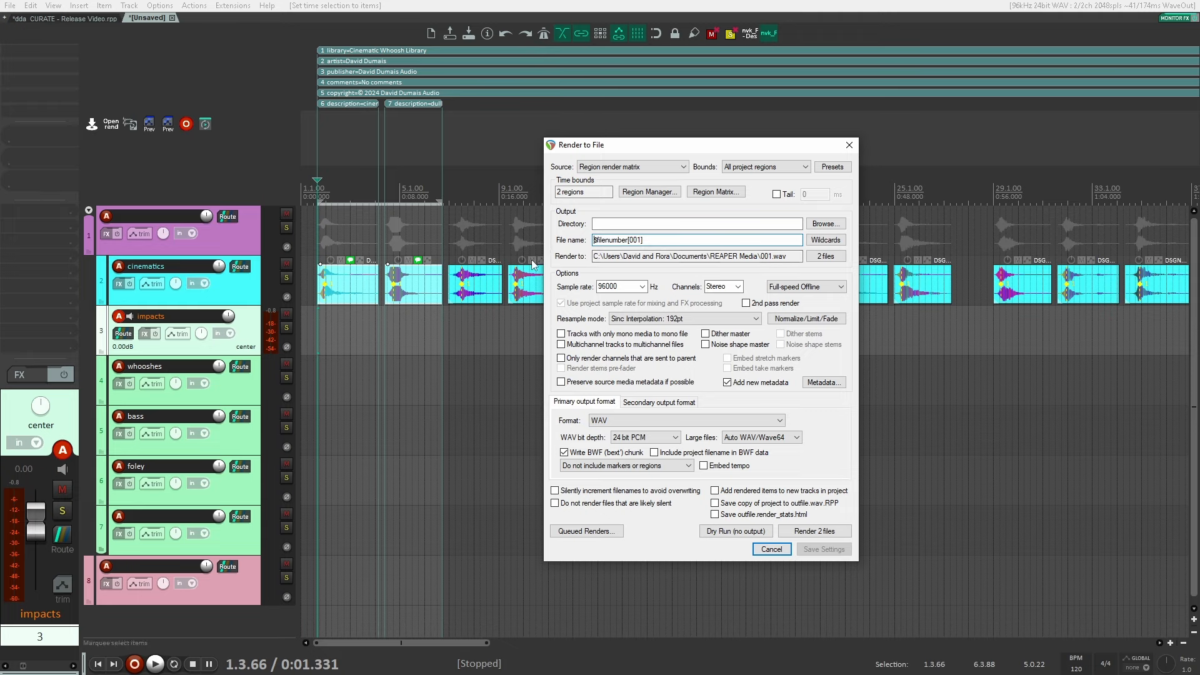
click(828, 240)
mouse_move(841, 254)
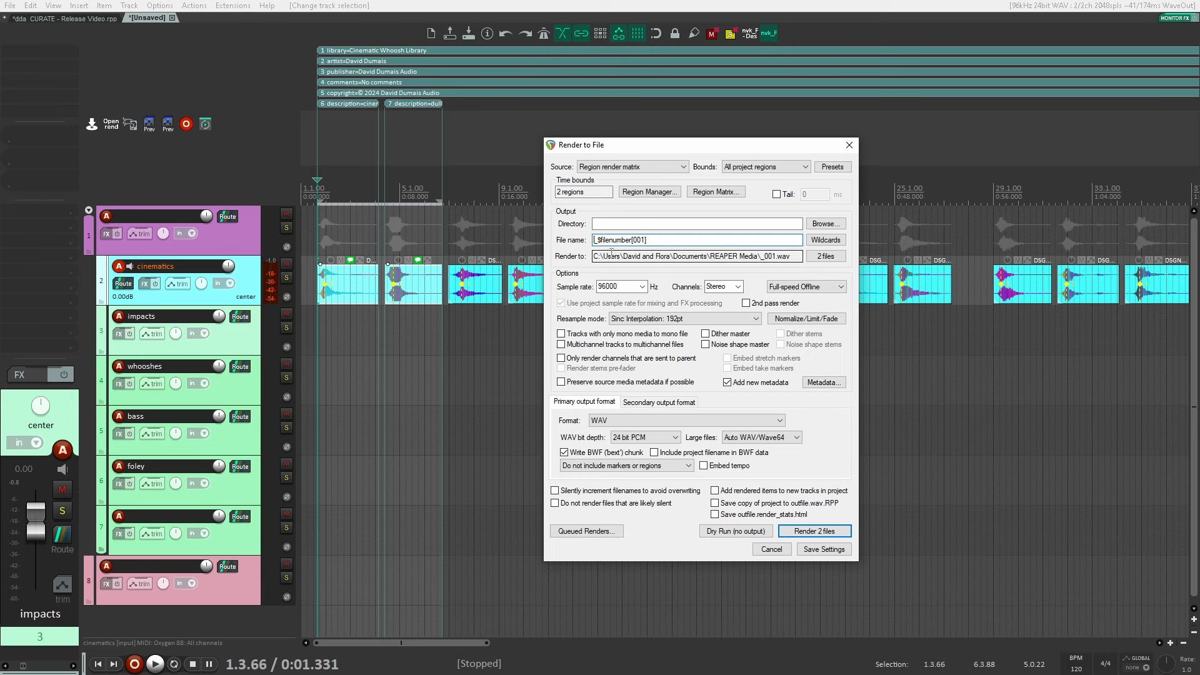
key(Delete)
text(Ci=)
key(BackSpace)
text(nematic Whoosh)
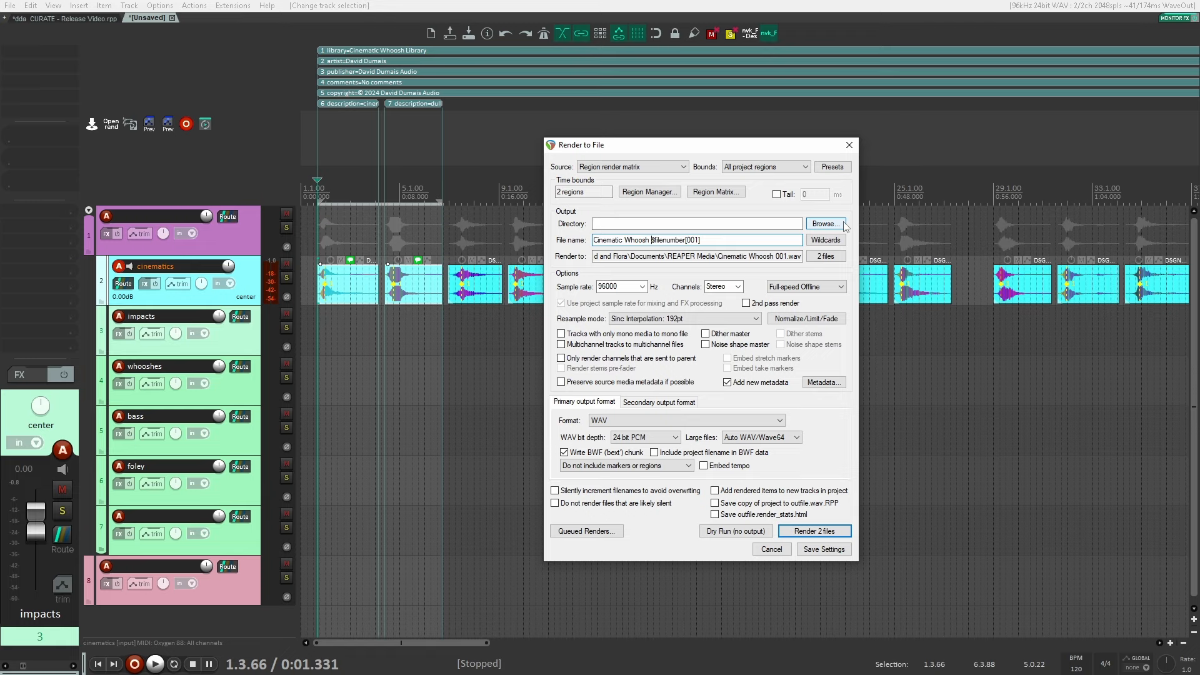
key(Escape)
Step: Insert the two rendered whoosh files at sequential time positions on the impacts track, beneath the original items
click(427, 344)
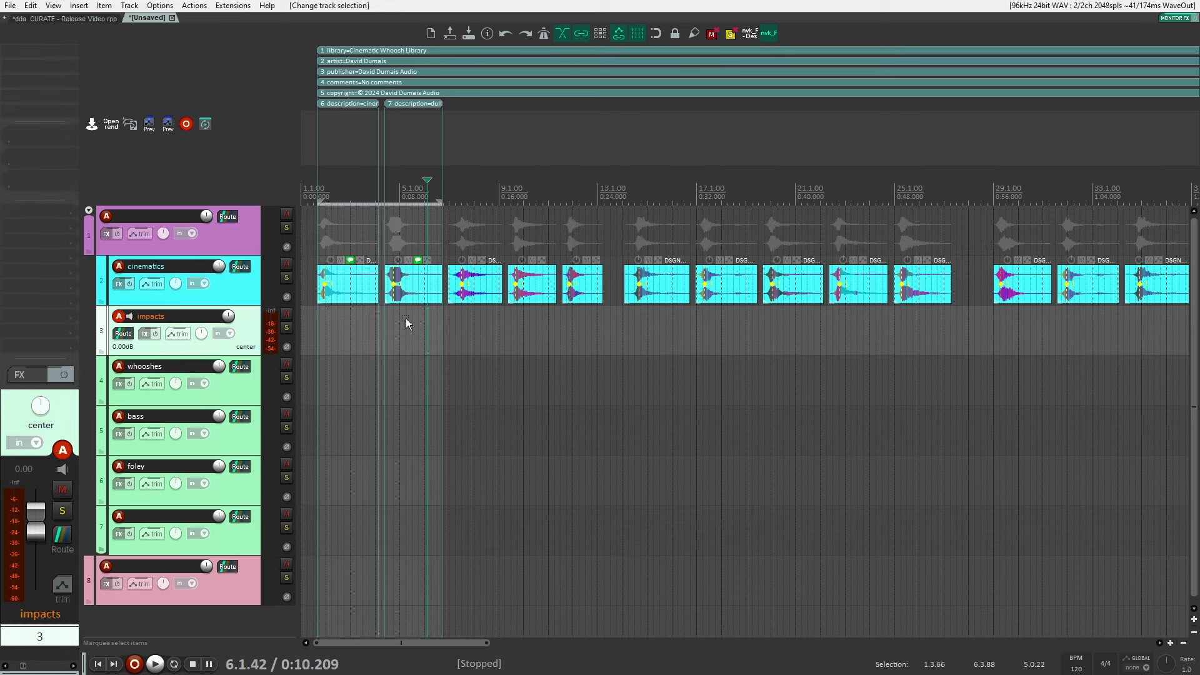
drag(1199, 438, 320, 341)
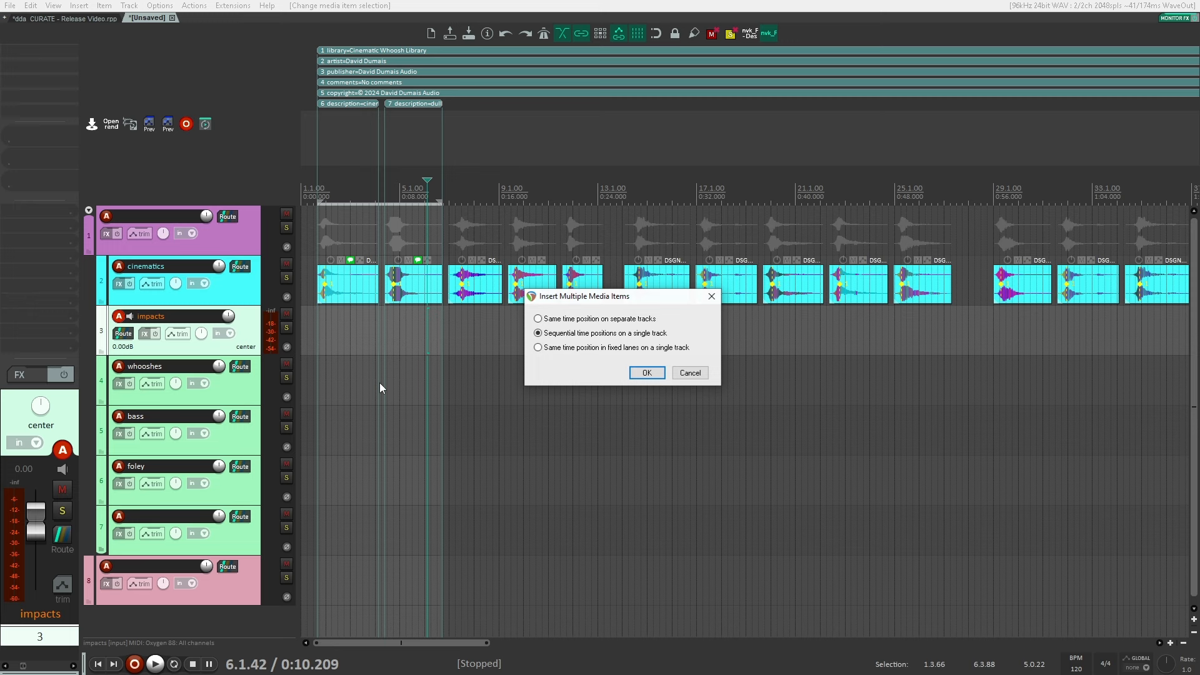
click(645, 372)
click(451, 382)
click(407, 343)
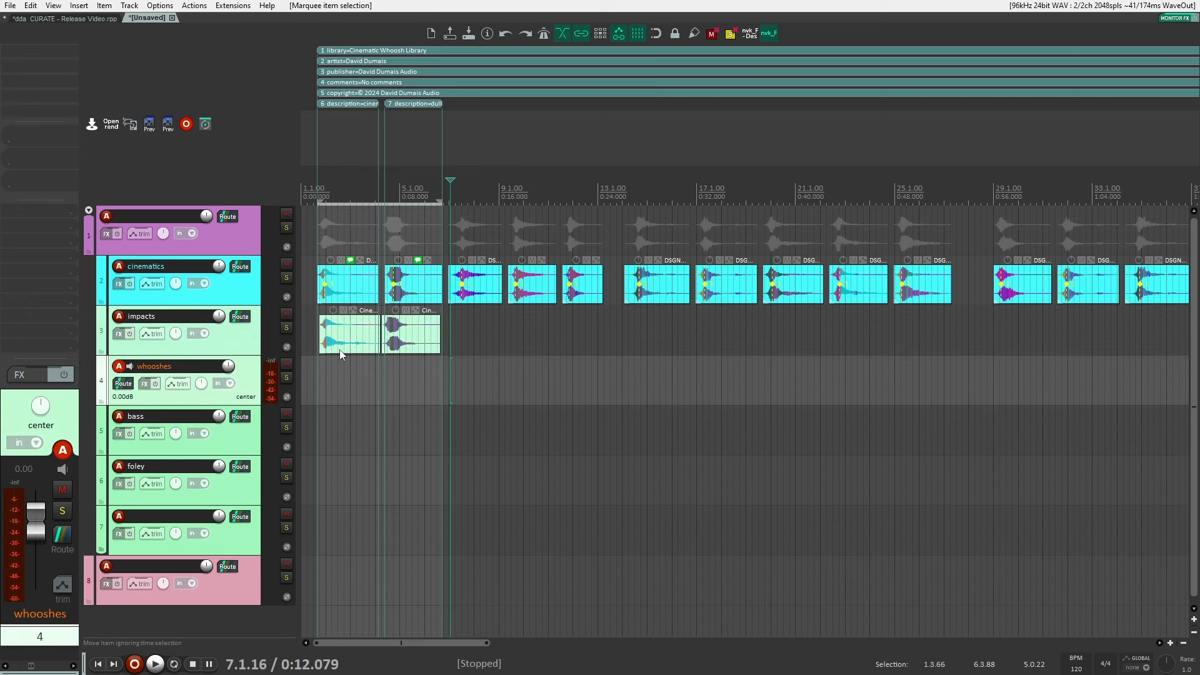
Step: Open the file info of Cinematic Whoosh 002.wav and examine its embedded artist, description, comment, publisher, originator and copyright tags
click(411, 350)
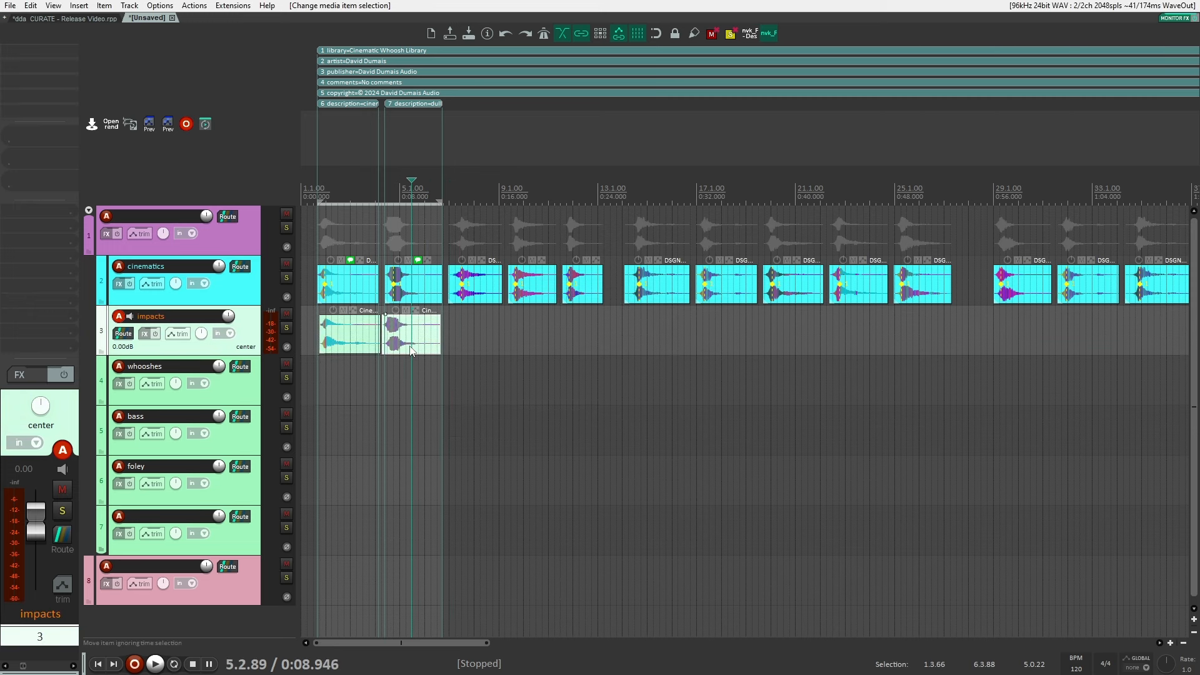
key(ctrl+F2)
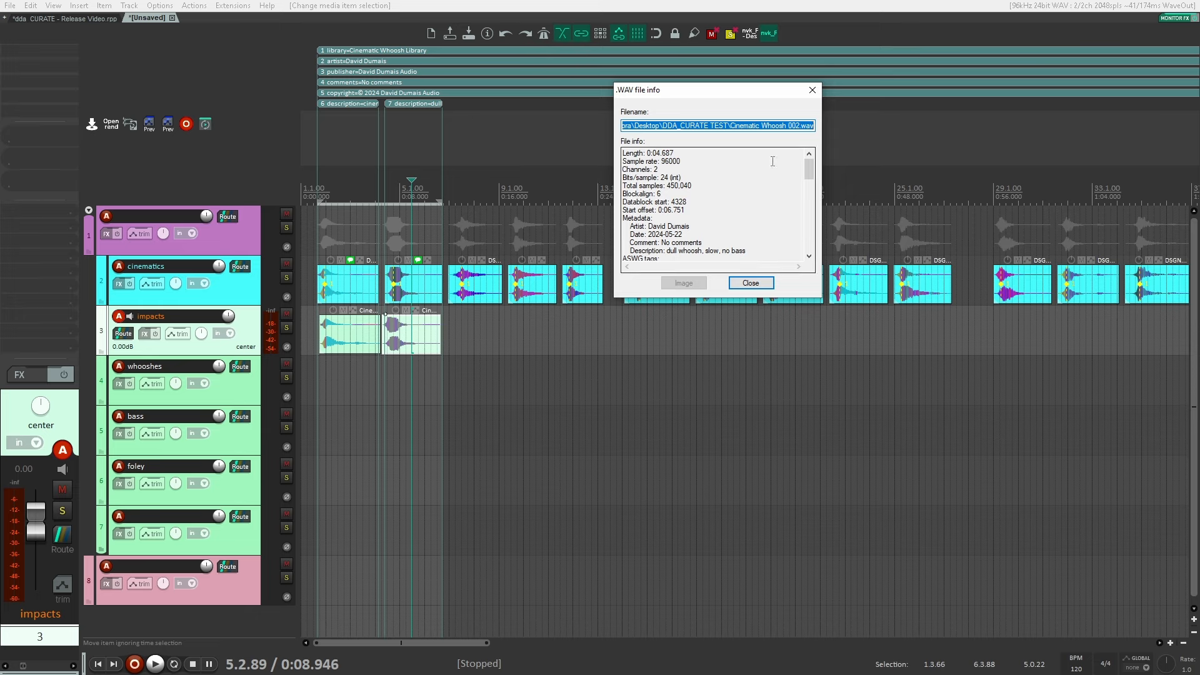
scroll(714, 205, down, 1)
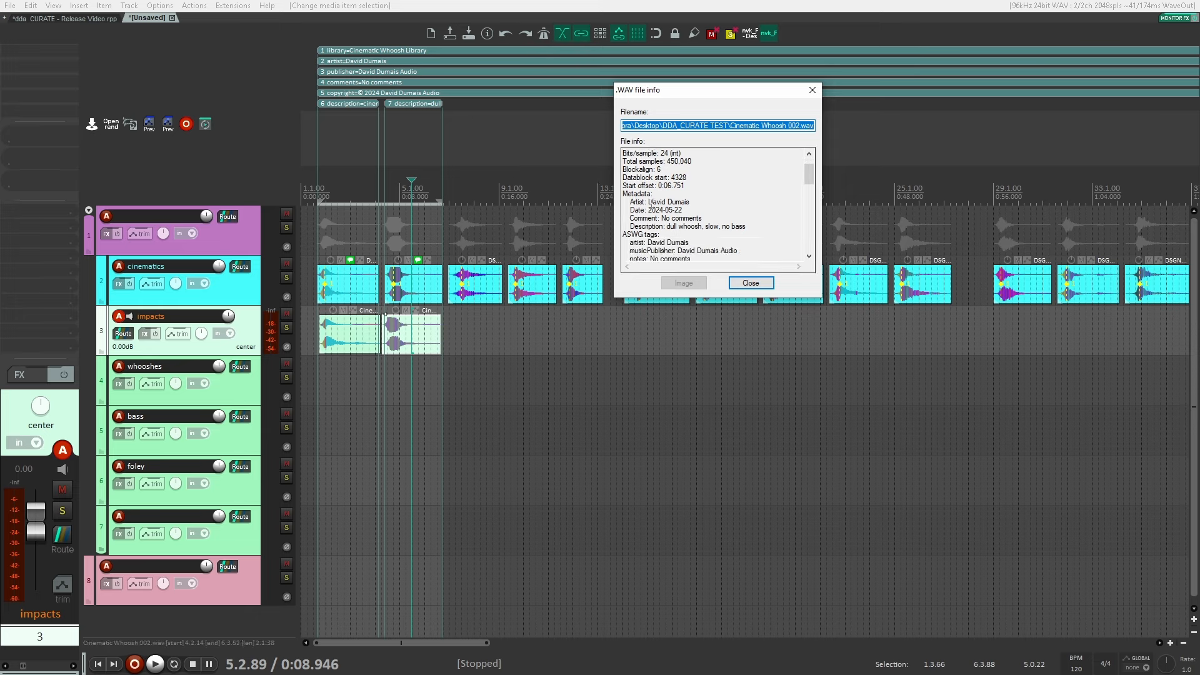
scroll(680, 198, down, 1)
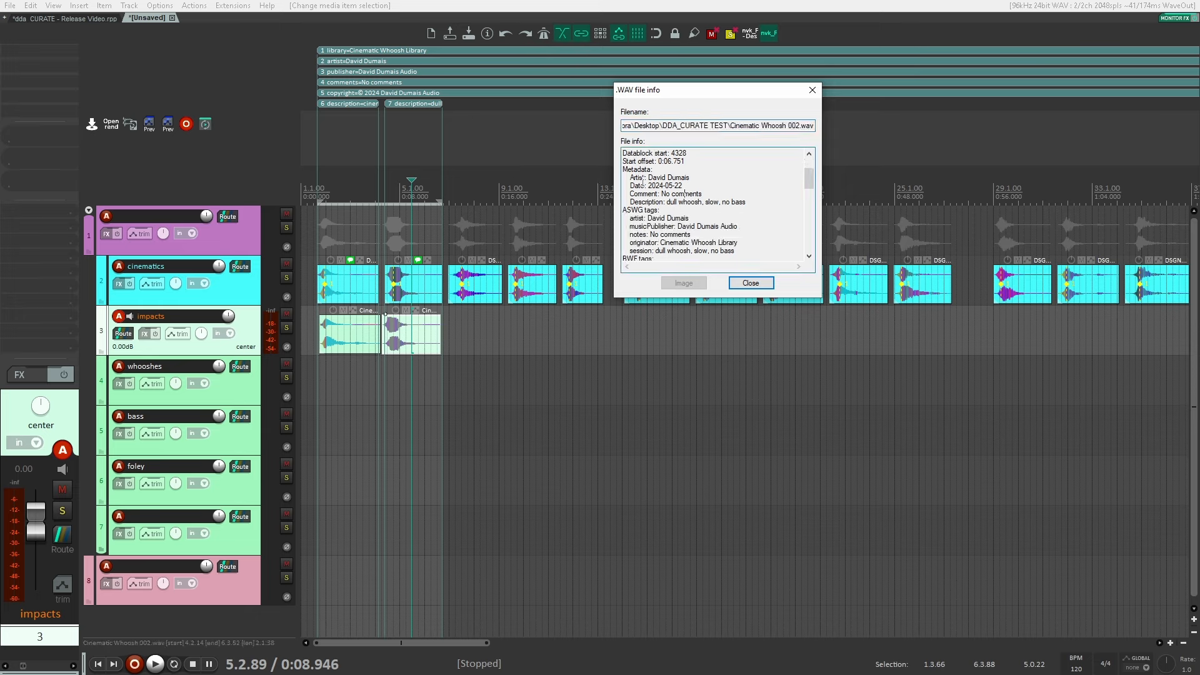
drag(648, 178, 747, 203)
click(676, 211)
scroll(669, 200, down, 1)
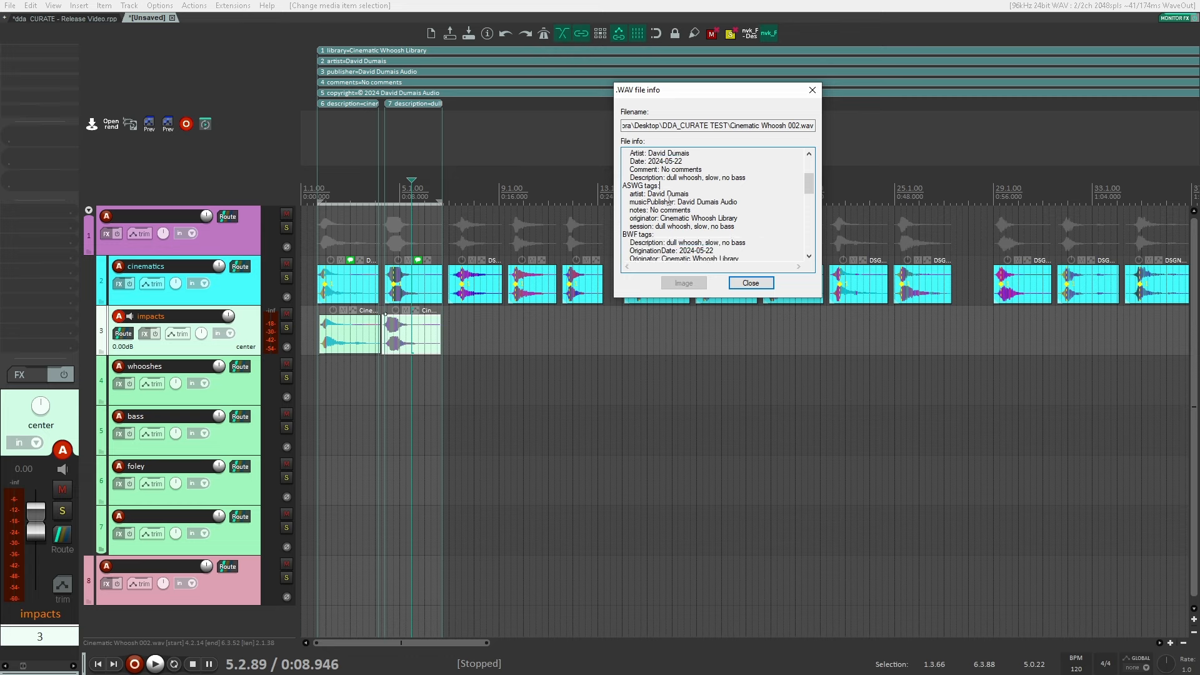
drag(649, 193, 725, 194)
click(723, 218)
drag(664, 218, 741, 197)
scroll(689, 218, down, 2)
click(735, 215)
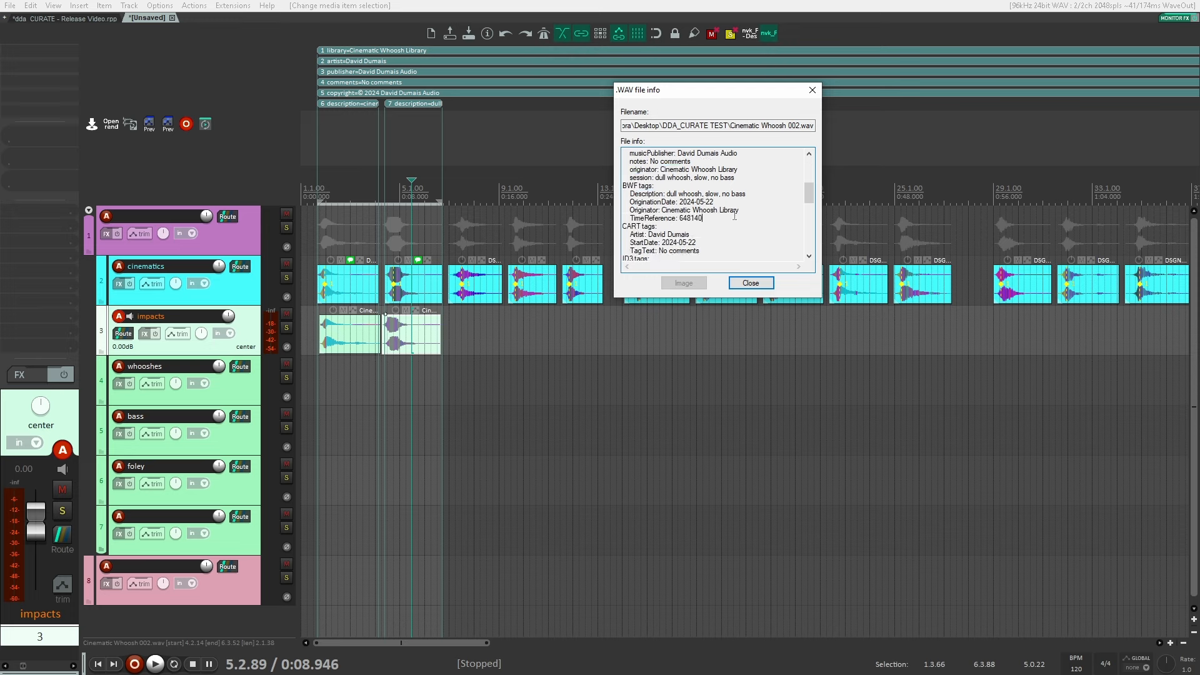
scroll(721, 224, up, 6)
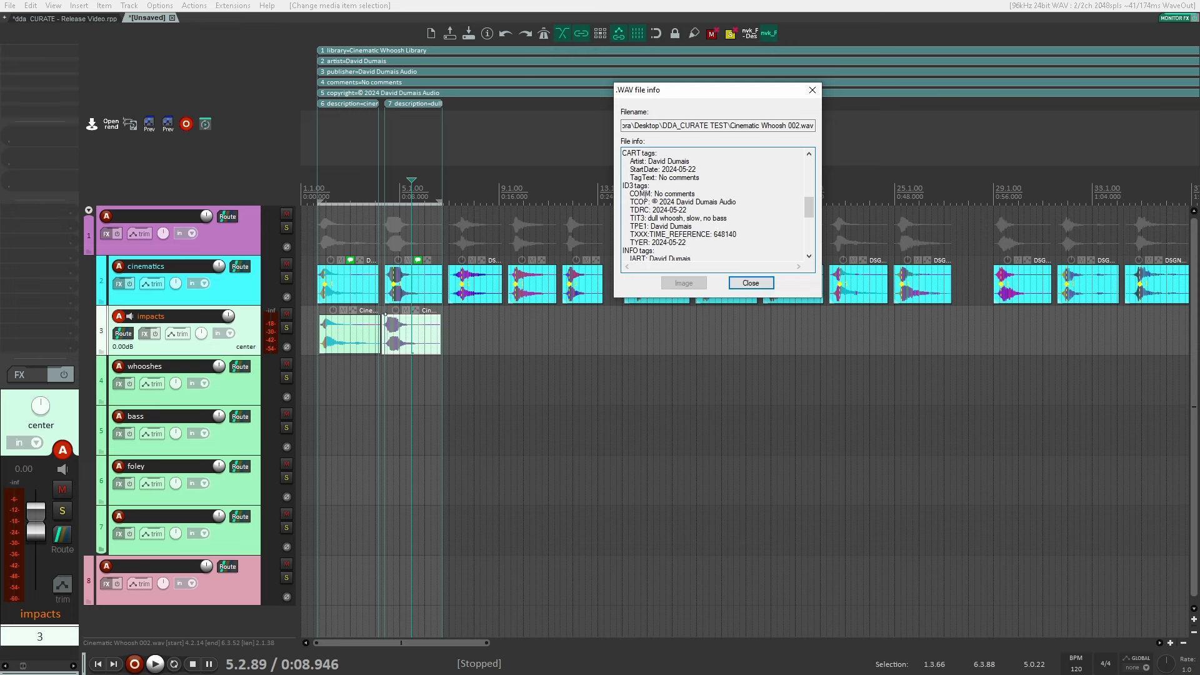
click(750, 283)
Step: Examine the embedded metadata in Cinematic Whoosh 001.wav's file info and compare its description tag with that of Cinematic Whoosh 002.wav
double_click(340, 333)
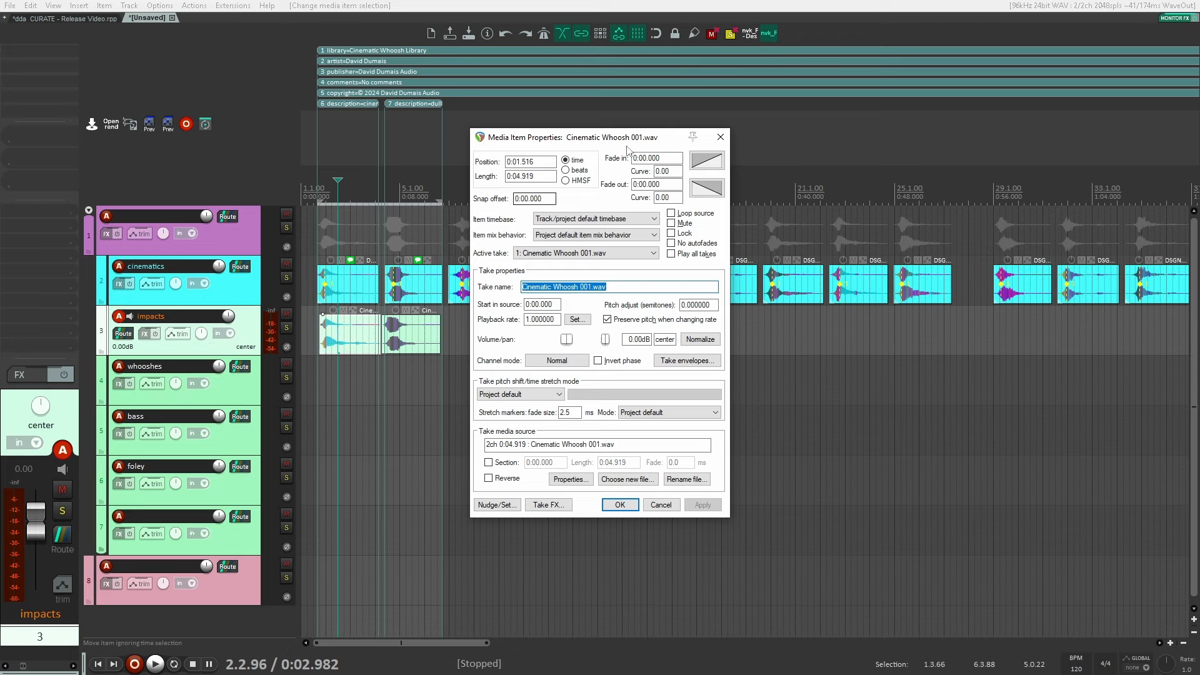
click(360, 336)
key(ctrl+F2)
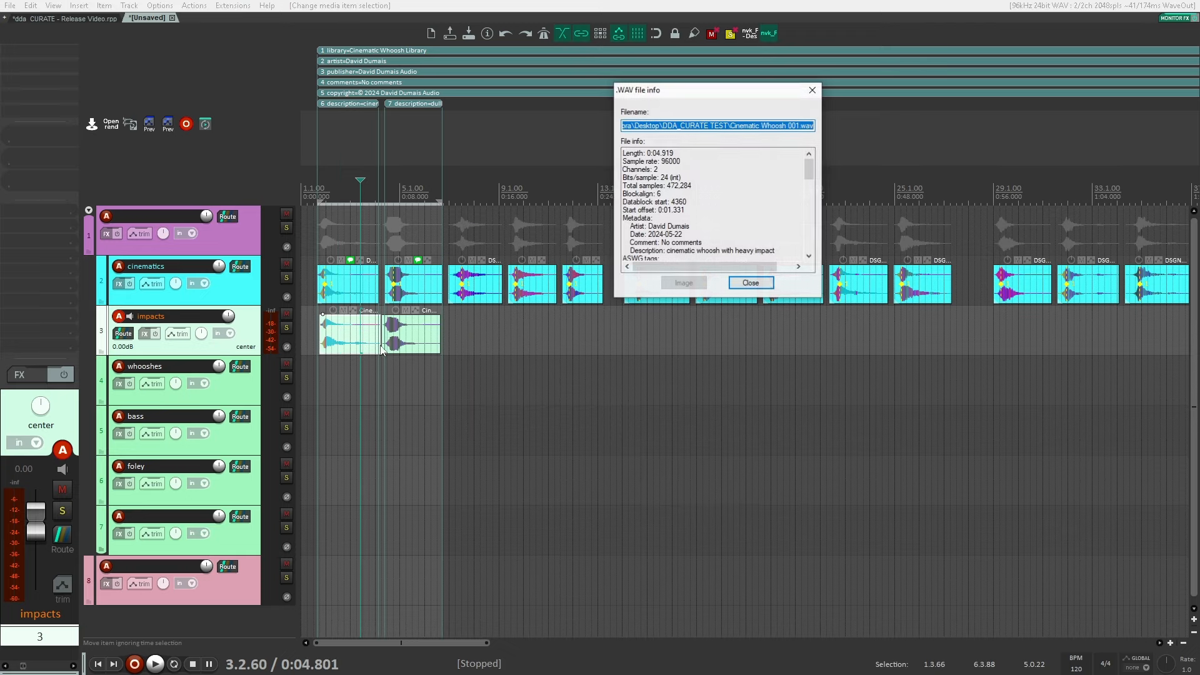
scroll(709, 172, down, 5)
click(751, 283)
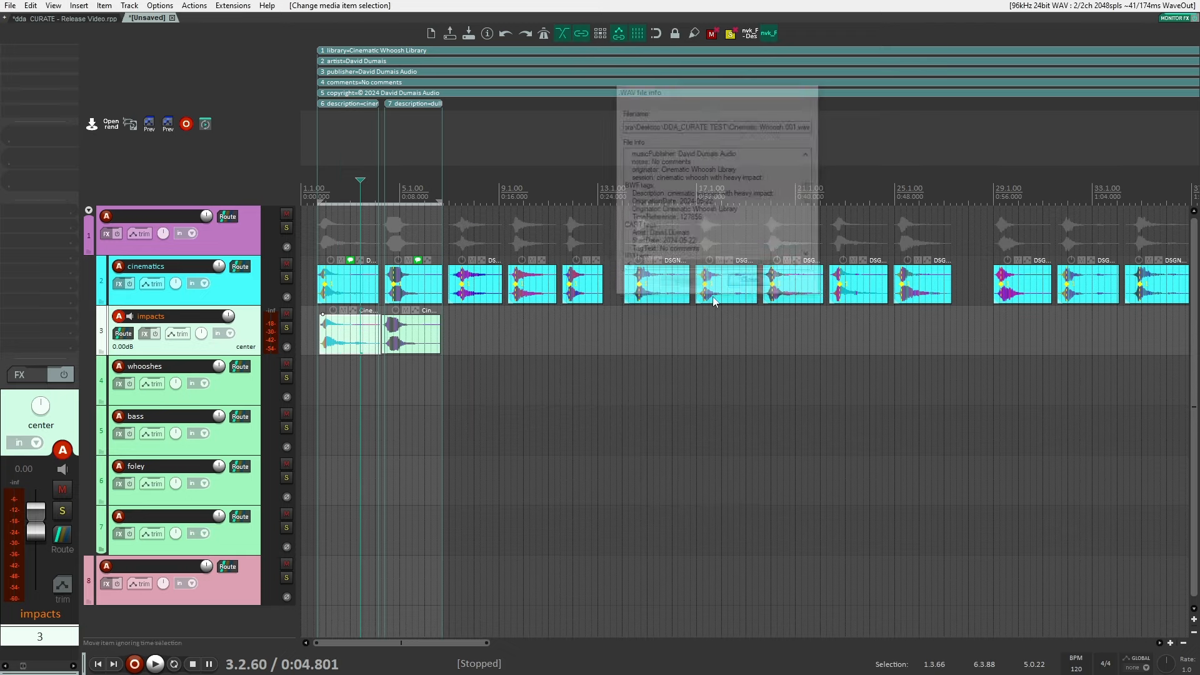
click(364, 338)
key(ctrl+F2)
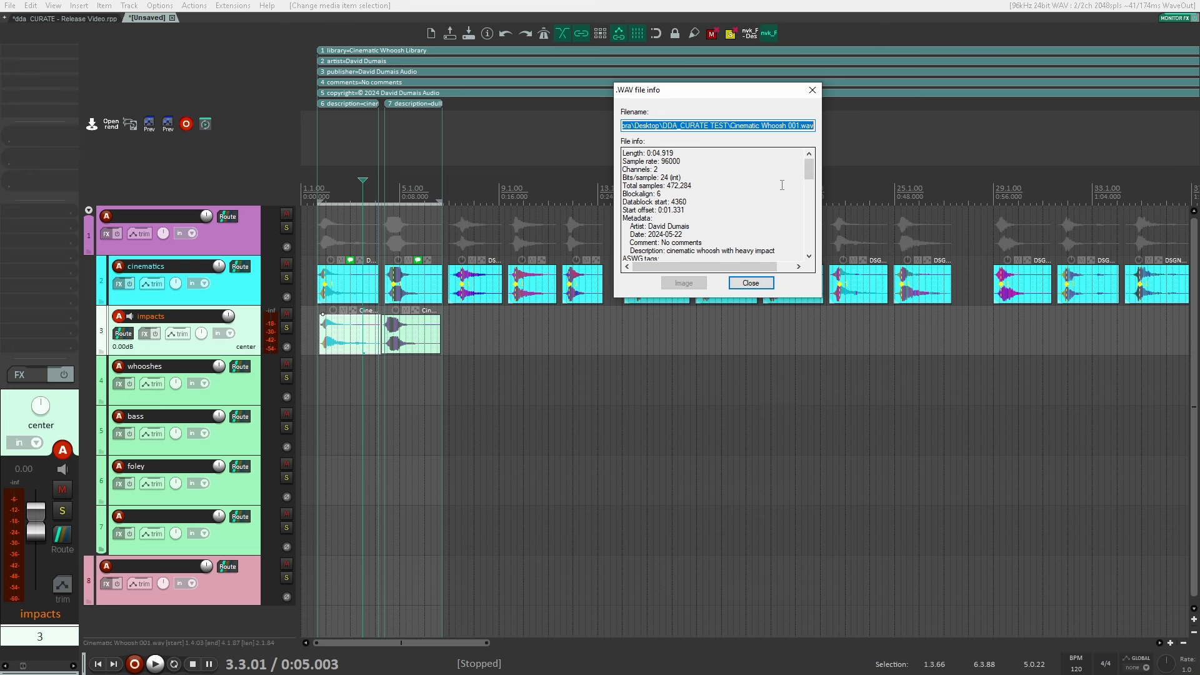
scroll(778, 189, down, 1)
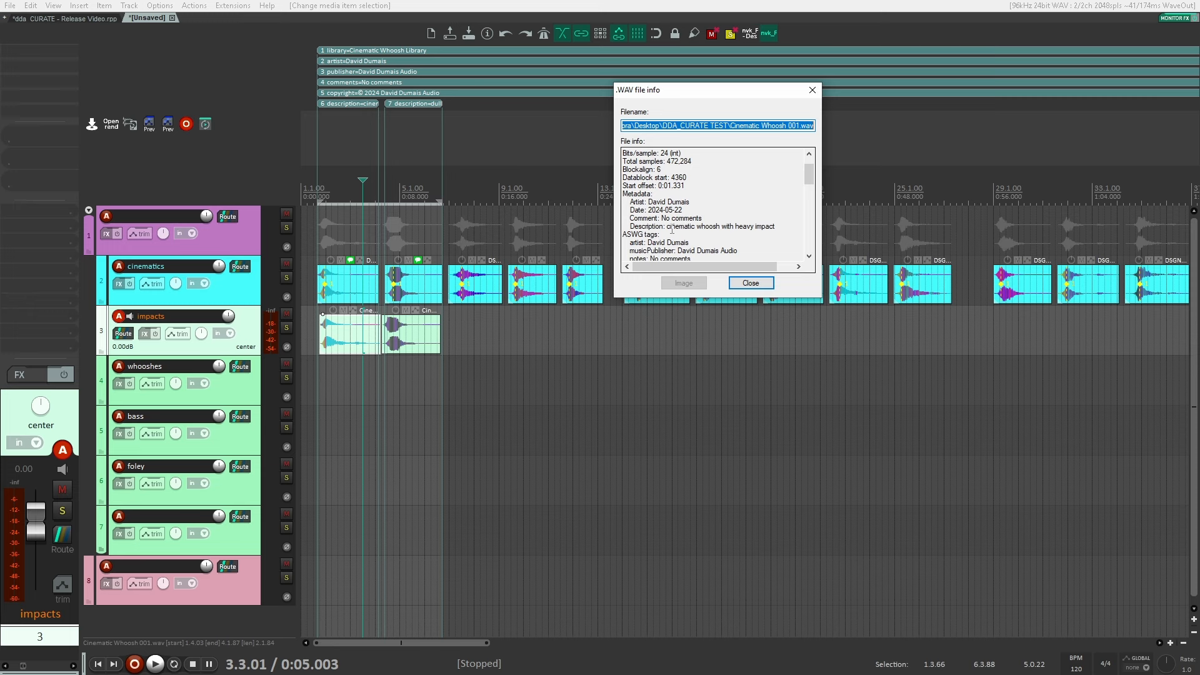
drag(667, 226, 776, 226)
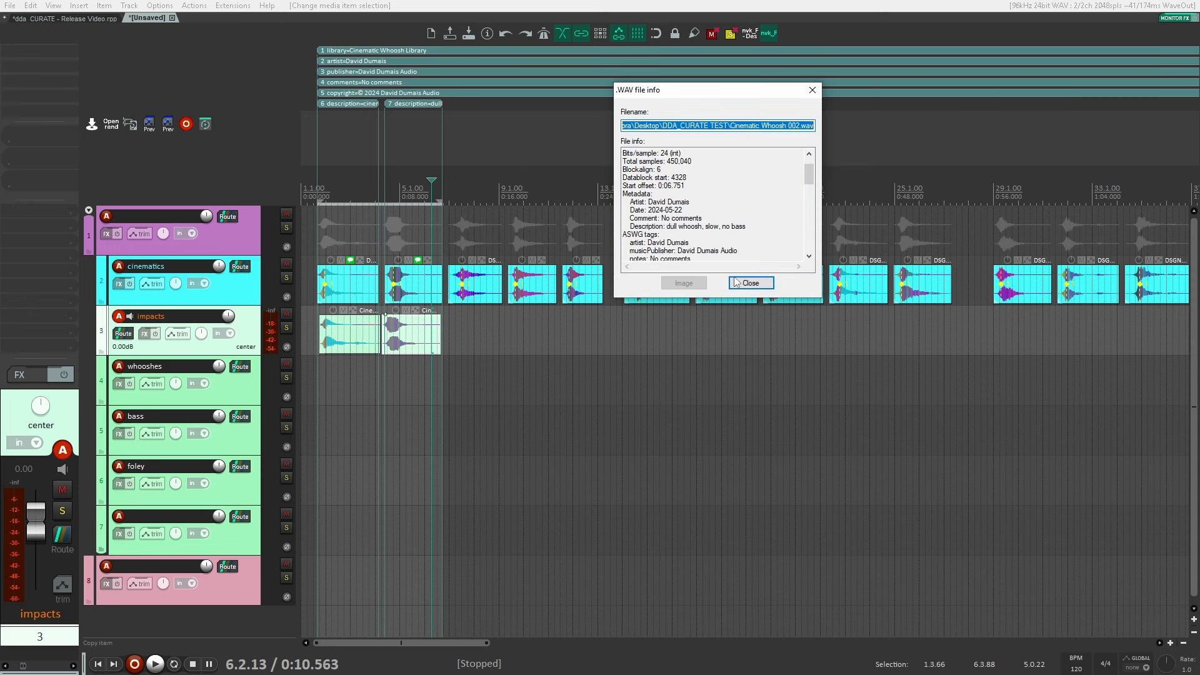
click(737, 280)
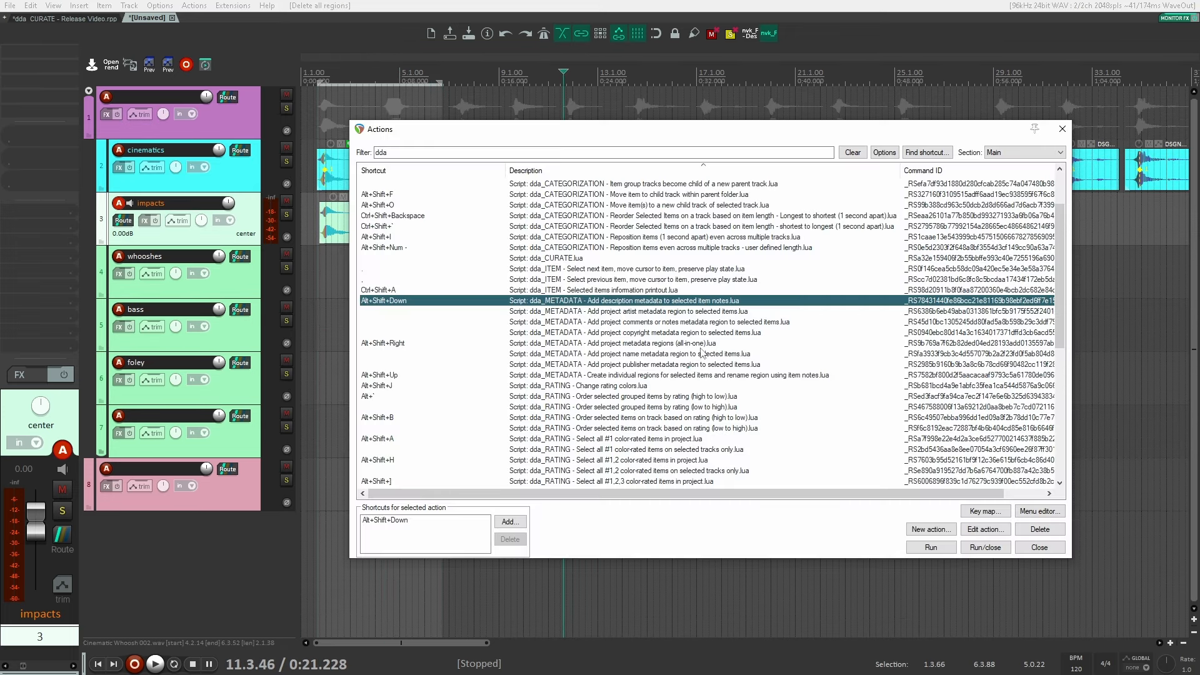
Step: Run the dda_RATING - Show and change rating colors script and agree to set custom colors
scroll(635, 356, down, 1)
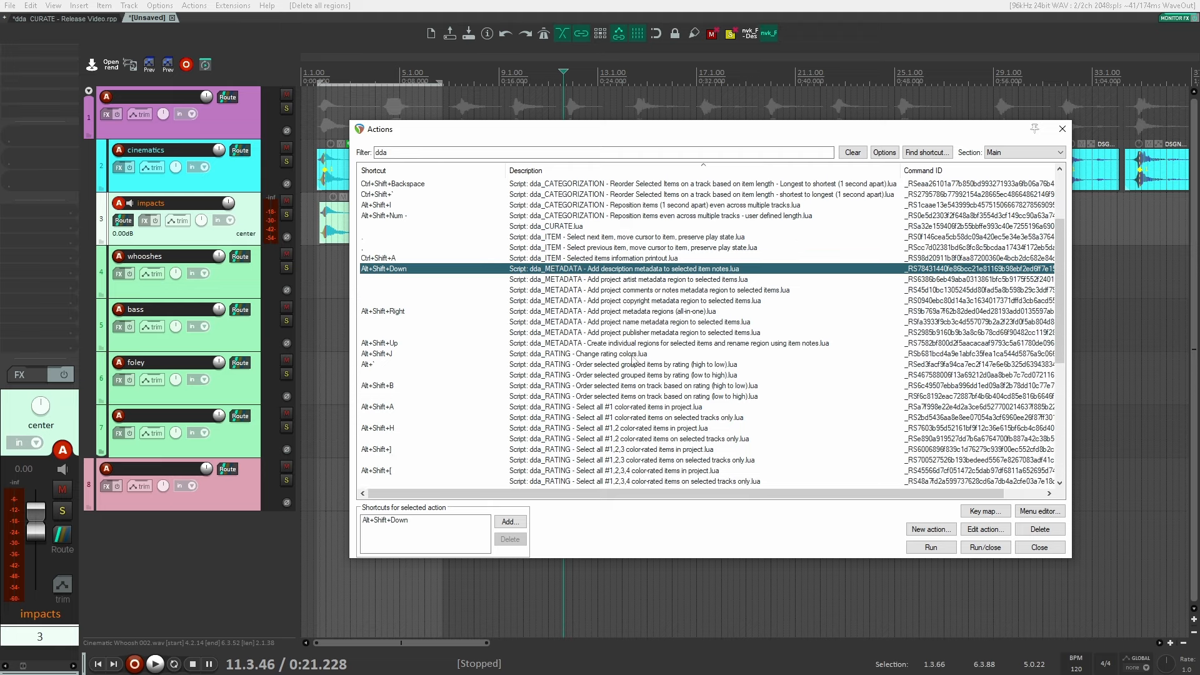
click(626, 353)
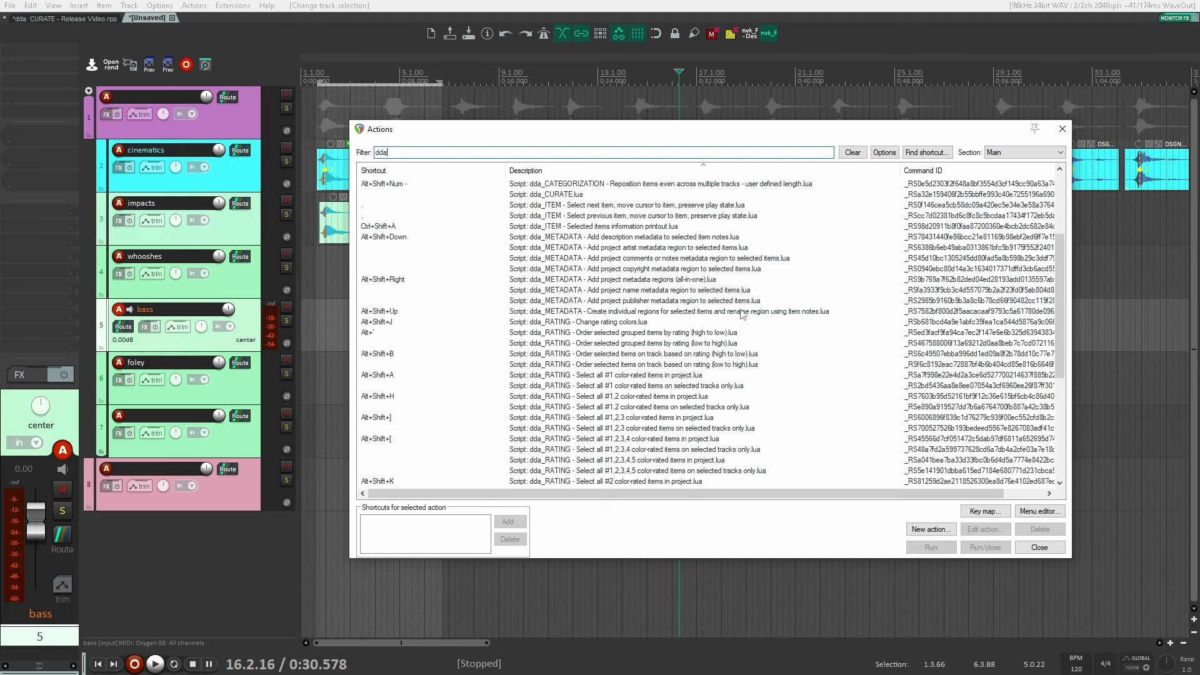
scroll(741, 312, down, 3)
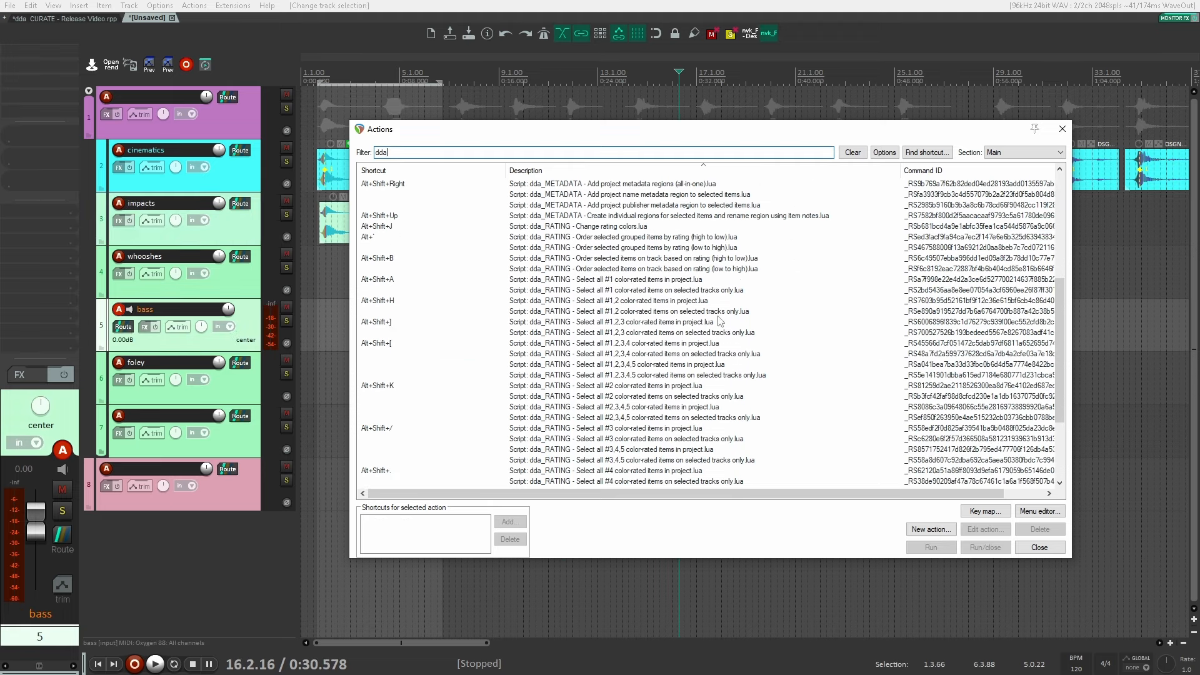
click(598, 227)
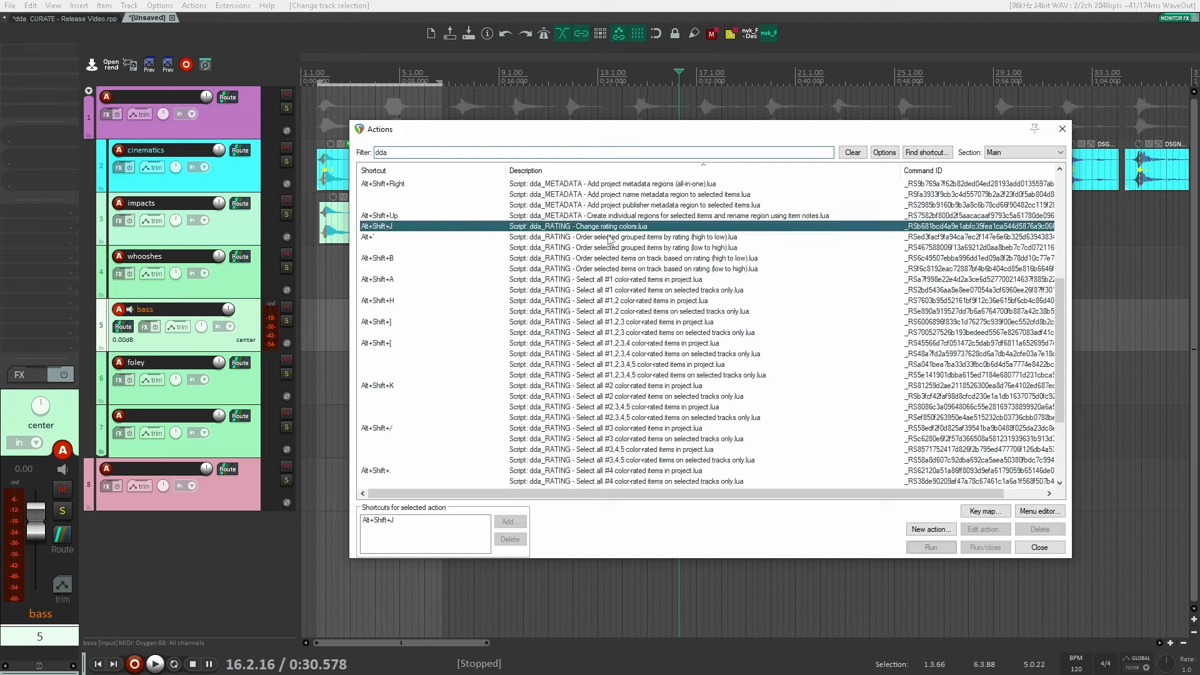
scroll(687, 280, down, 4)
click(630, 471)
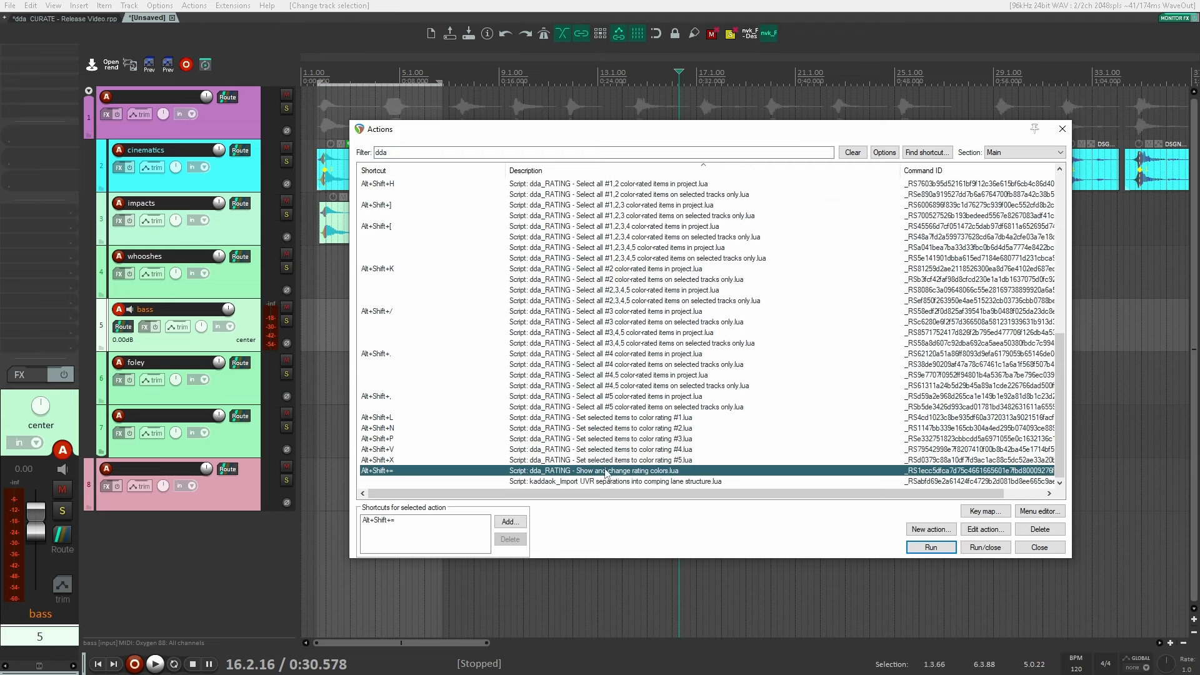
click(930, 547)
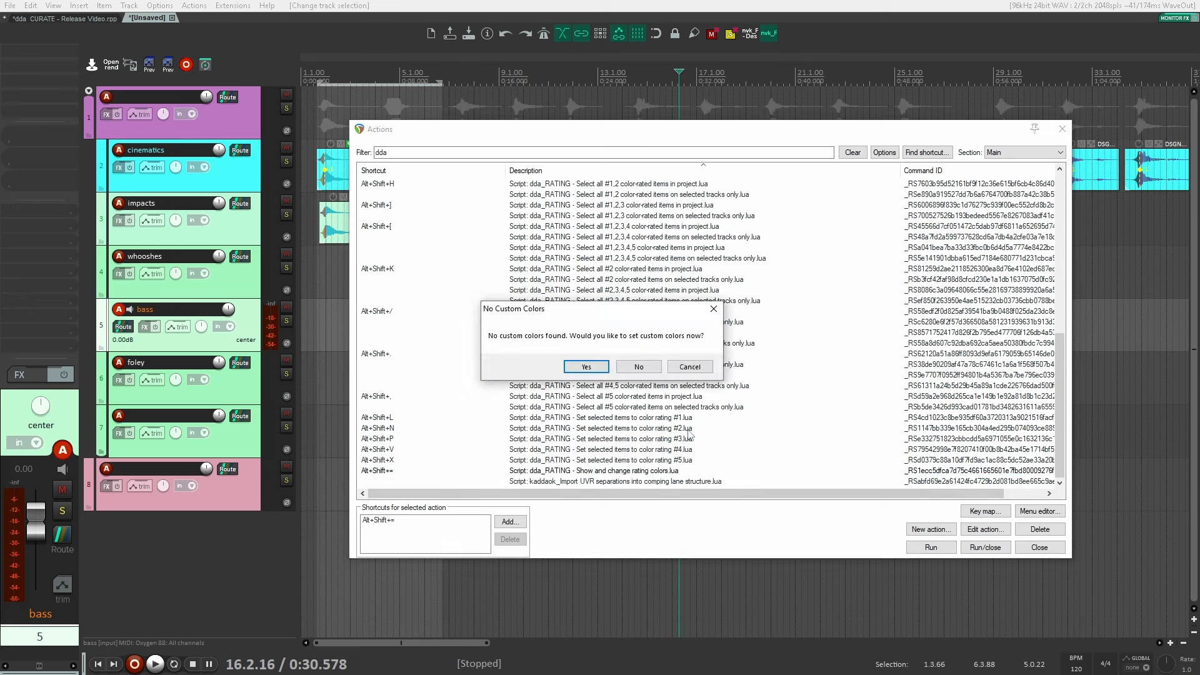
click(587, 367)
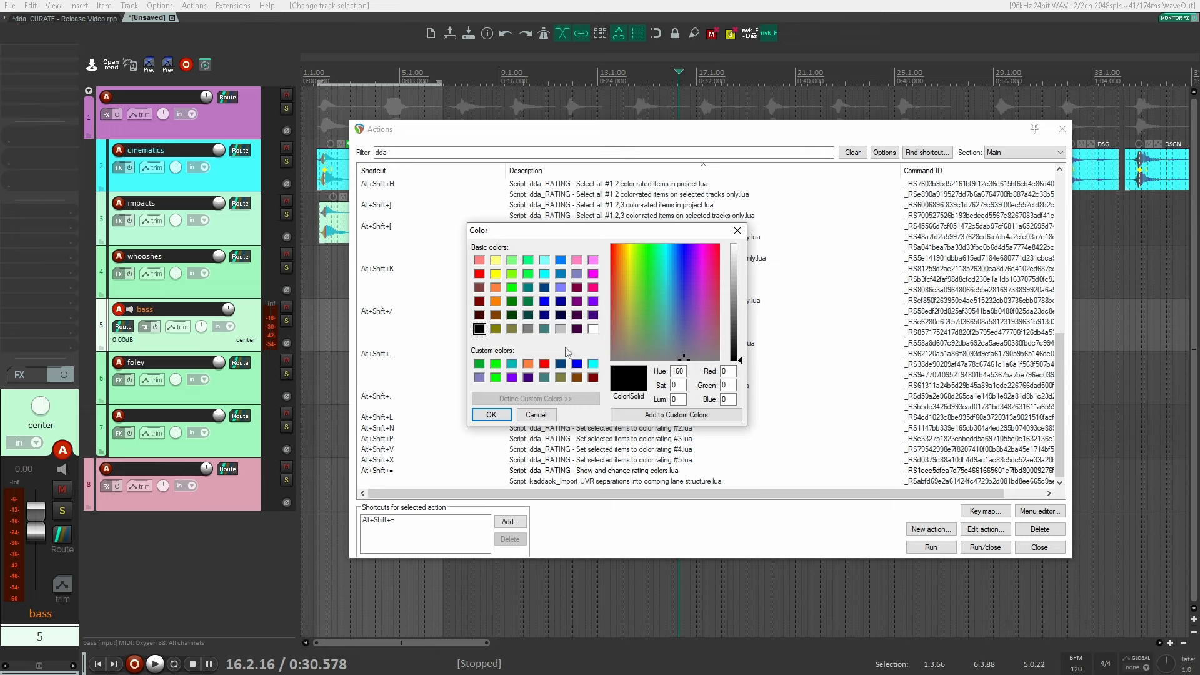
Step: Set rating colors 1 to 5 to the first five custom colors: dark green, bright green, teal, orange and red
click(478, 363)
key(Return)
click(497, 366)
key(Return)
click(515, 365)
key(Return)
click(528, 364)
key(Return)
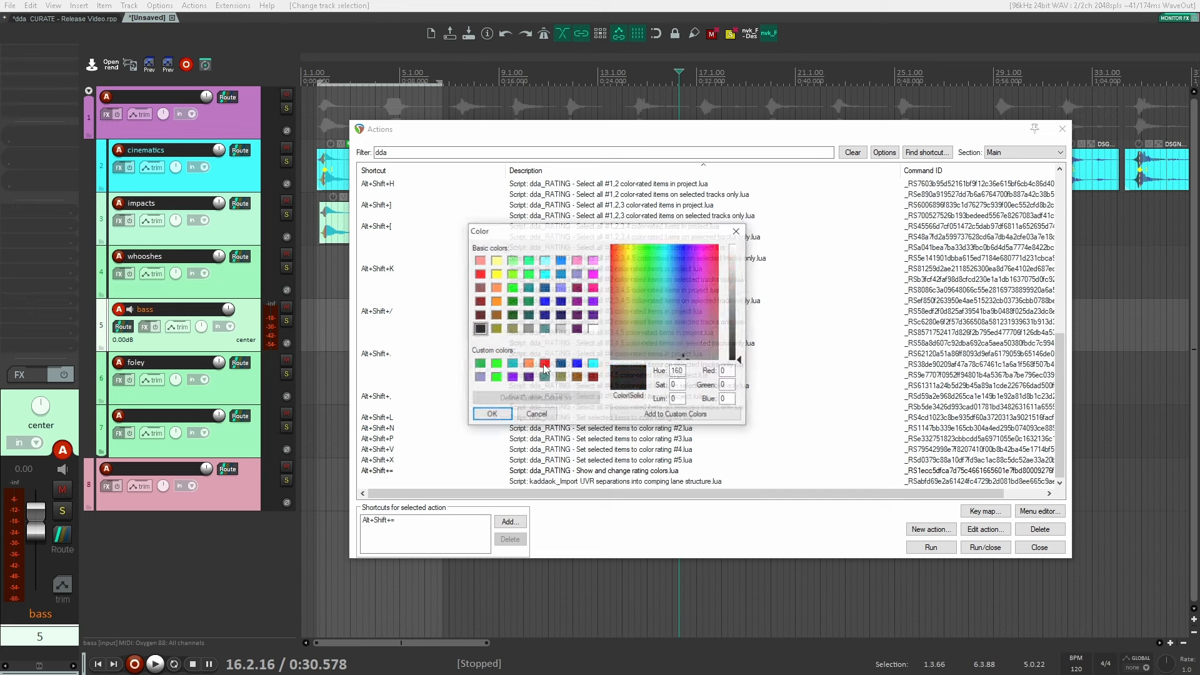
click(545, 363)
key(Return)
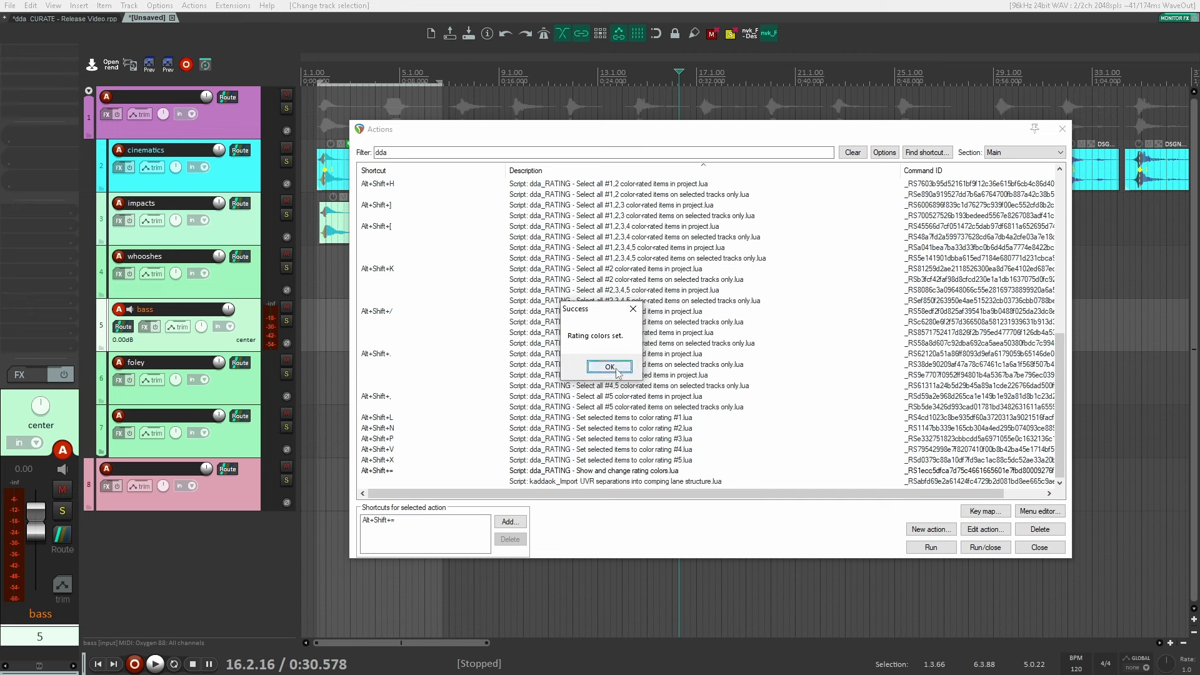
click(609, 366)
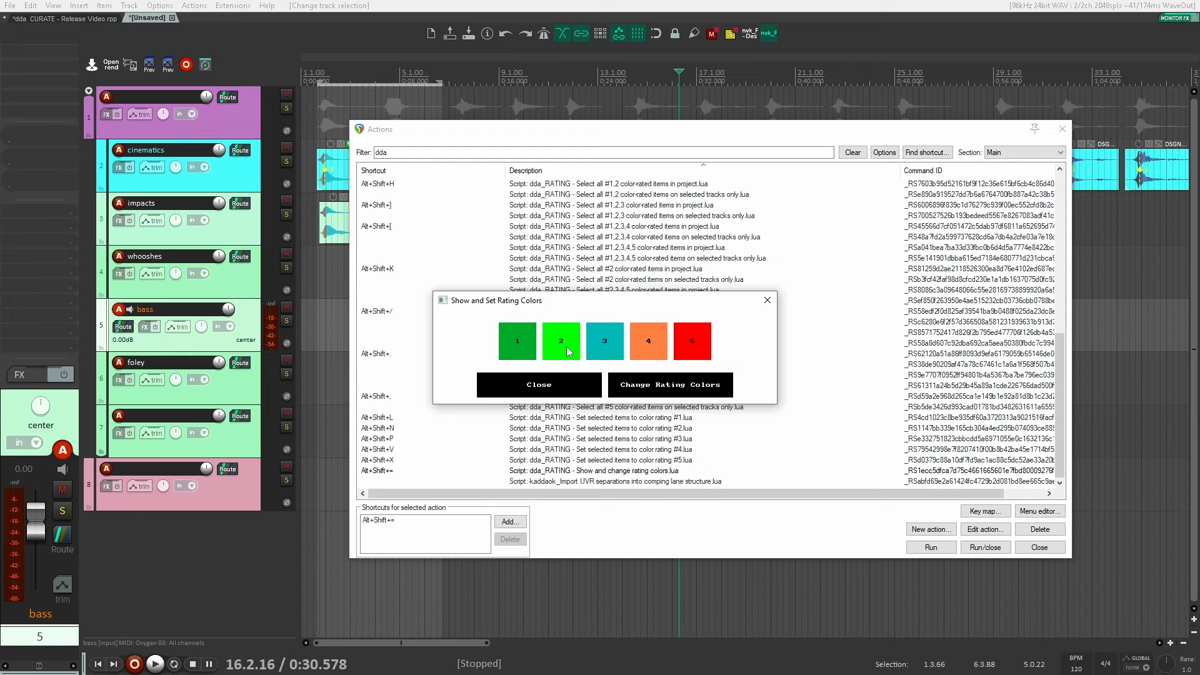
Step: Change rating colors 1 to 5 to the custom dark red, brown, olive, grayish teal and dark purple
click(649, 386)
click(593, 378)
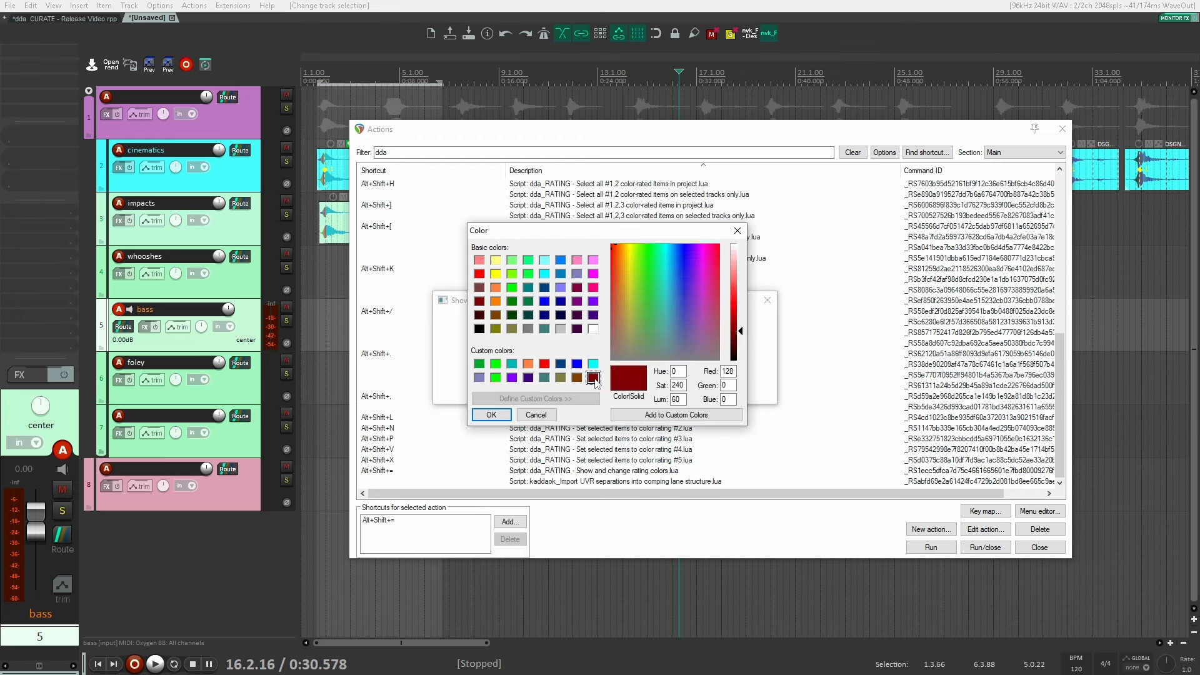
click(577, 377)
click(561, 378)
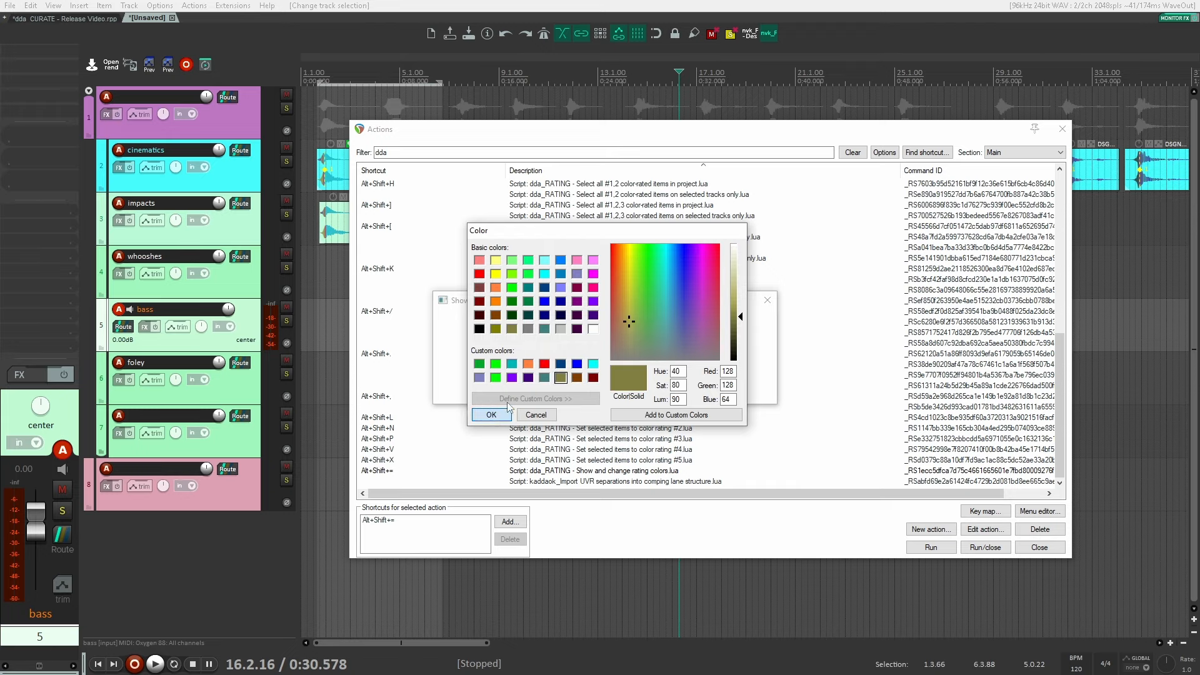
click(544, 377)
click(529, 377)
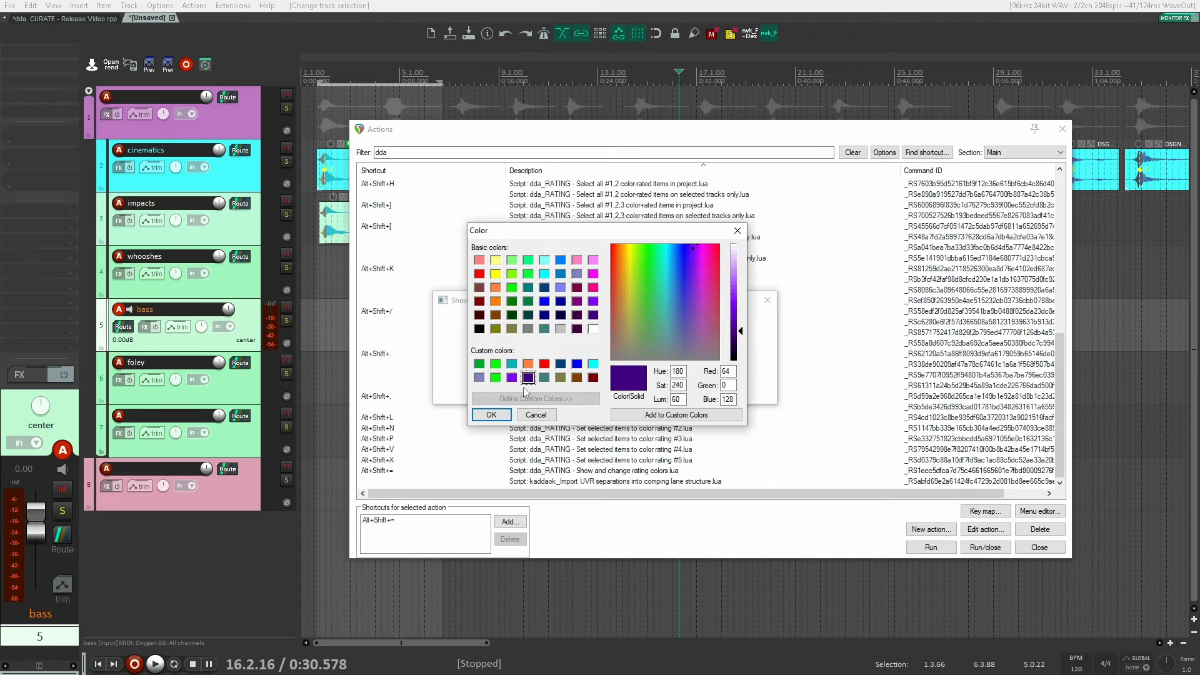
click(491, 414)
click(602, 365)
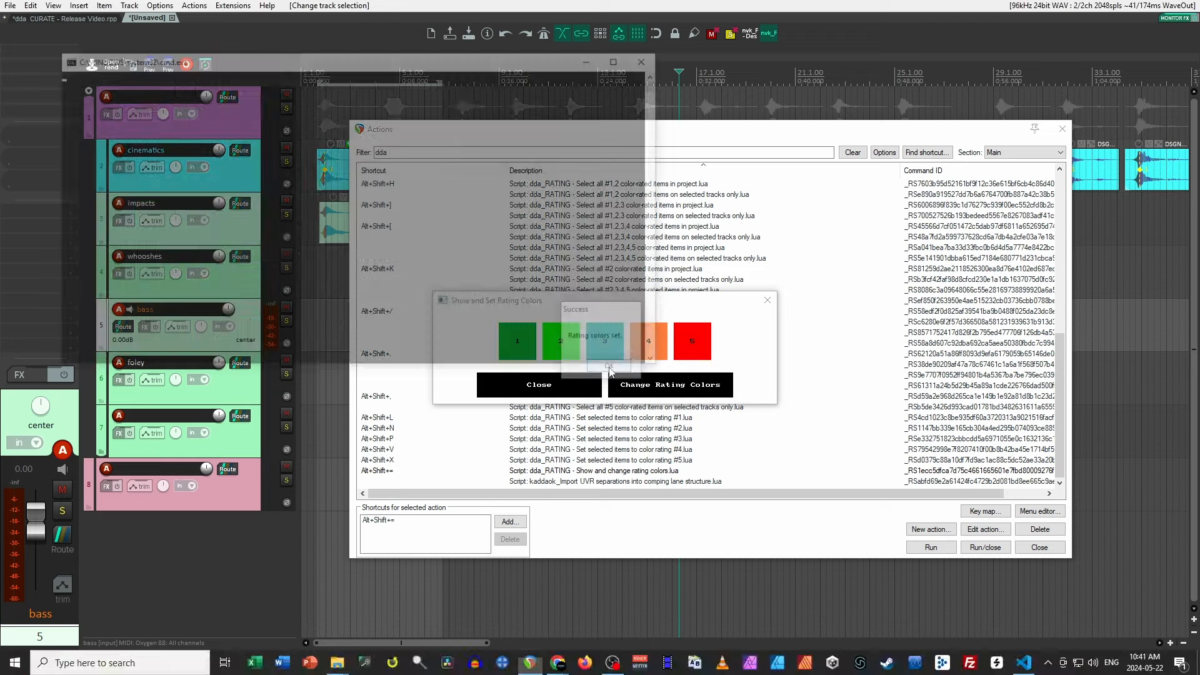
Step: Set the rating colors back to dark green, bright green, teal, orange and red, and close the rating colors window
click(686, 382)
double_click(498, 375)
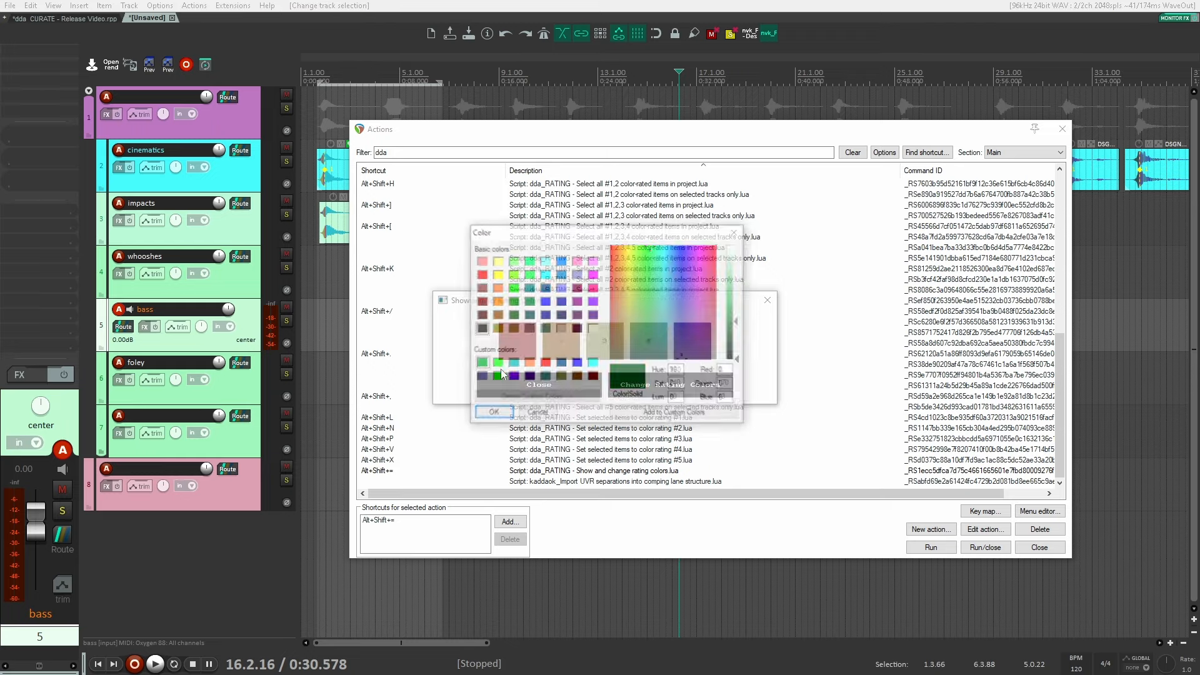
double_click(500, 363)
double_click(514, 364)
double_click(530, 363)
double_click(546, 364)
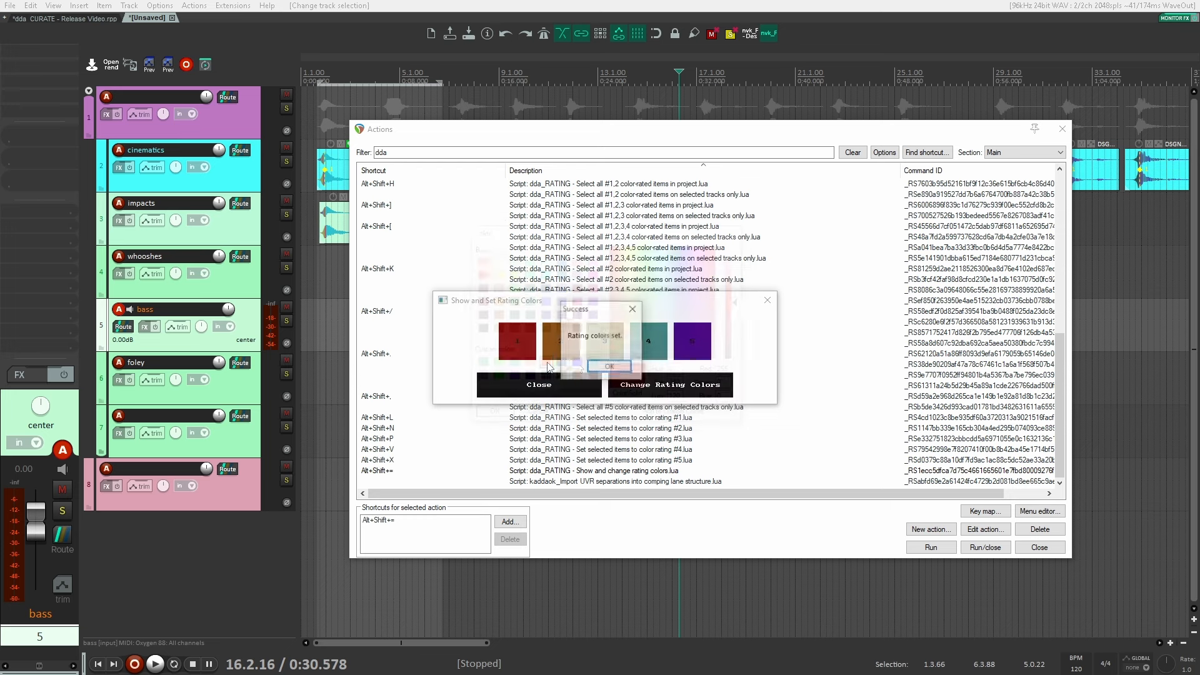
click(605, 365)
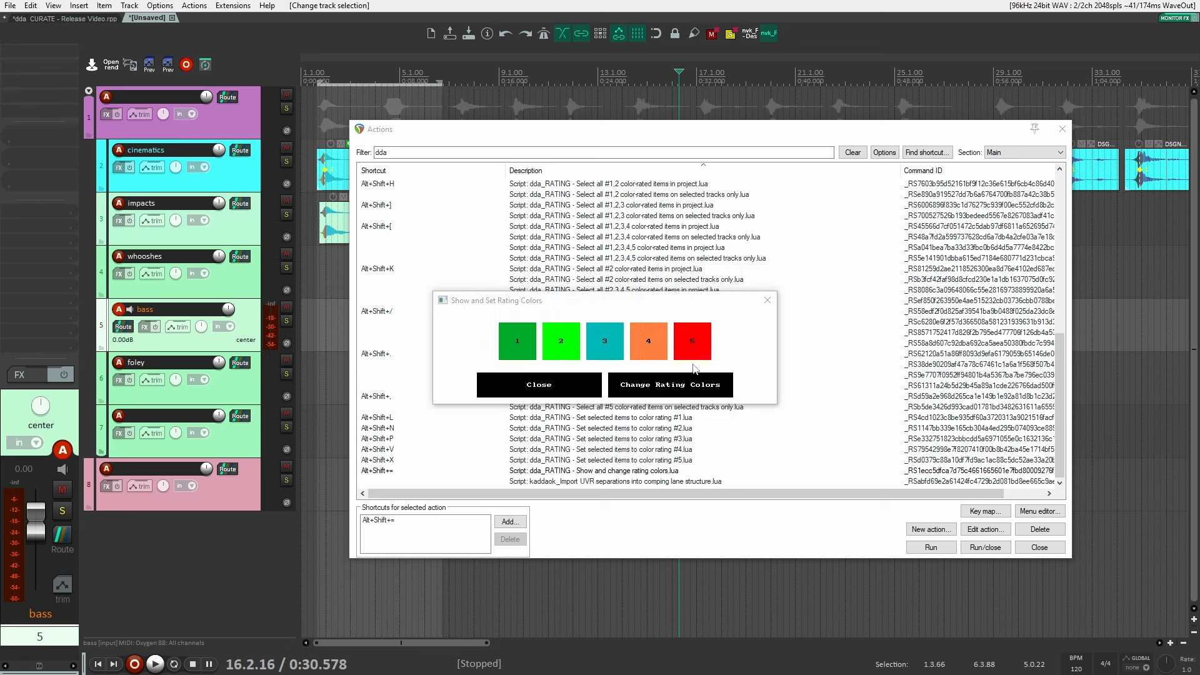
click(565, 380)
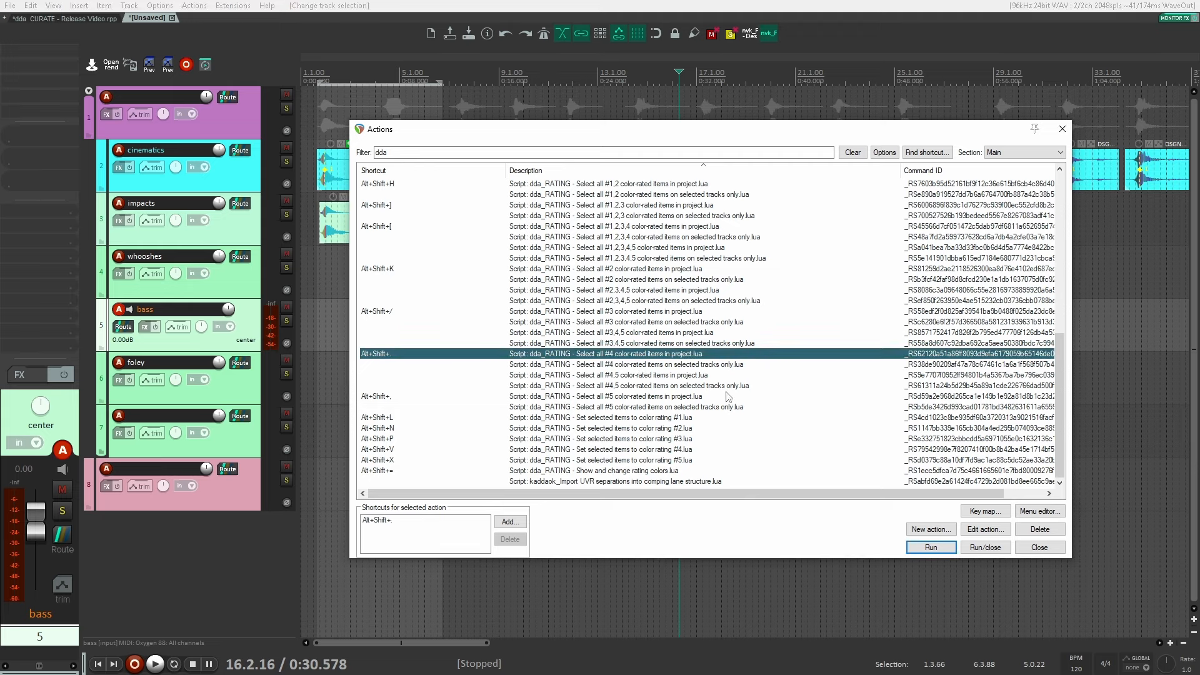
Step: Compare the two rating color scripts and view the current rating colors with dda_RATING - Show and change rating colors
click(652, 470)
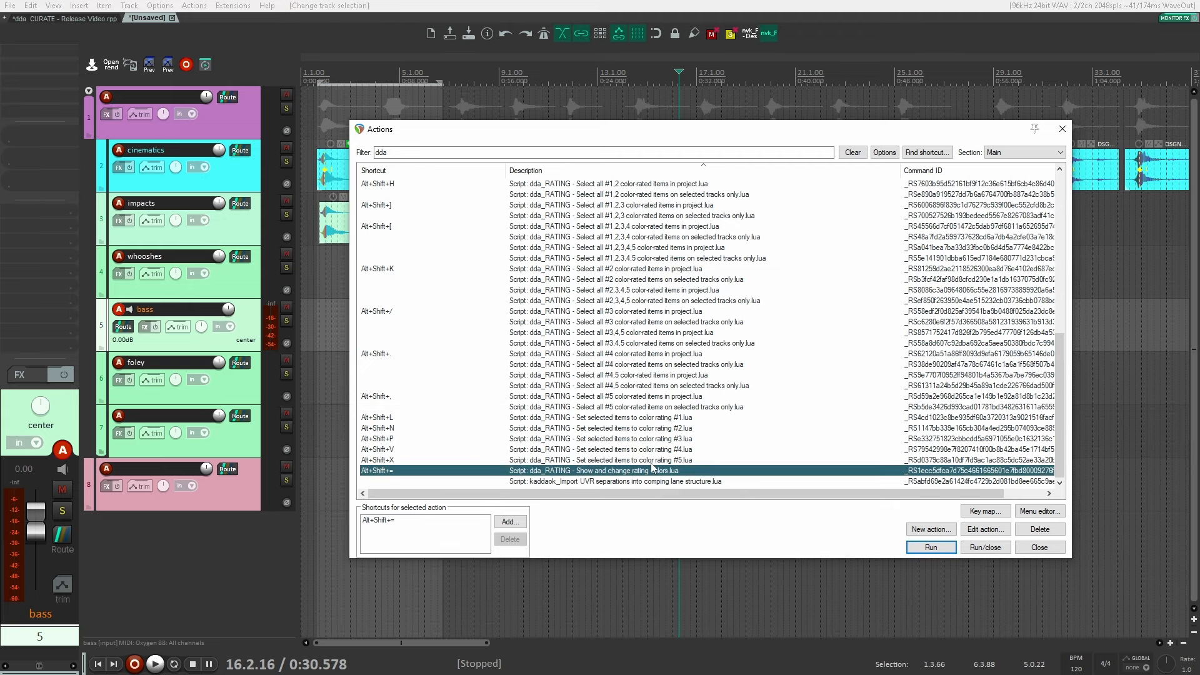
scroll(725, 360, up, 5)
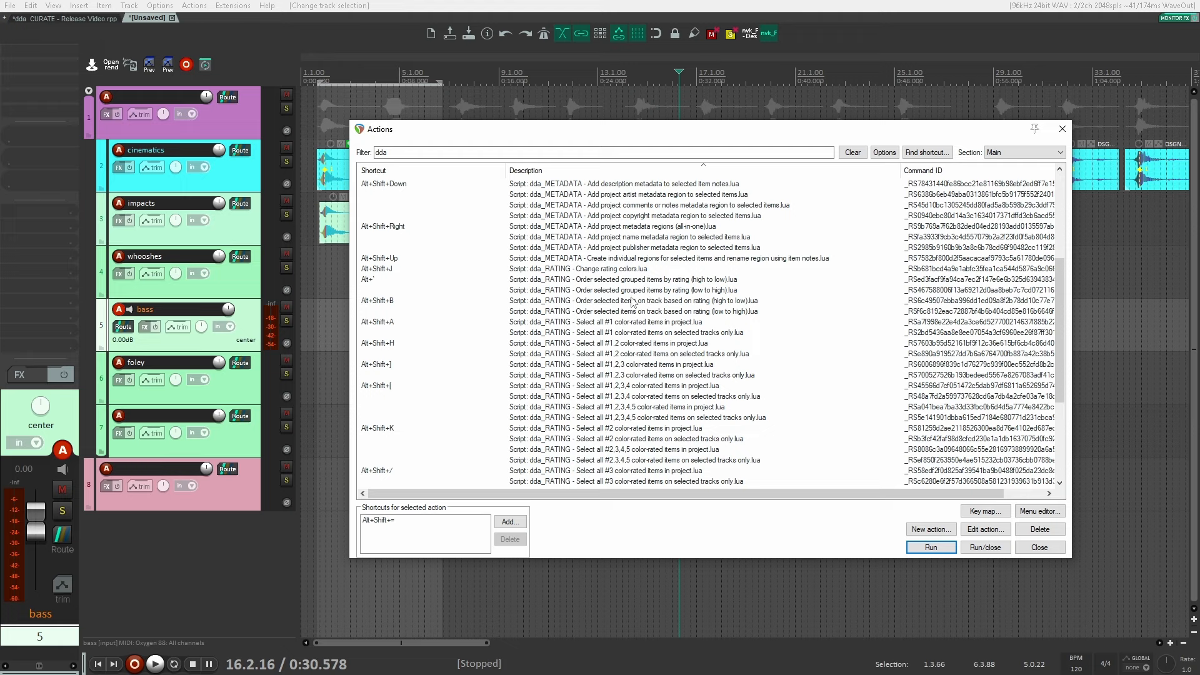
scroll(605, 342, up, 2)
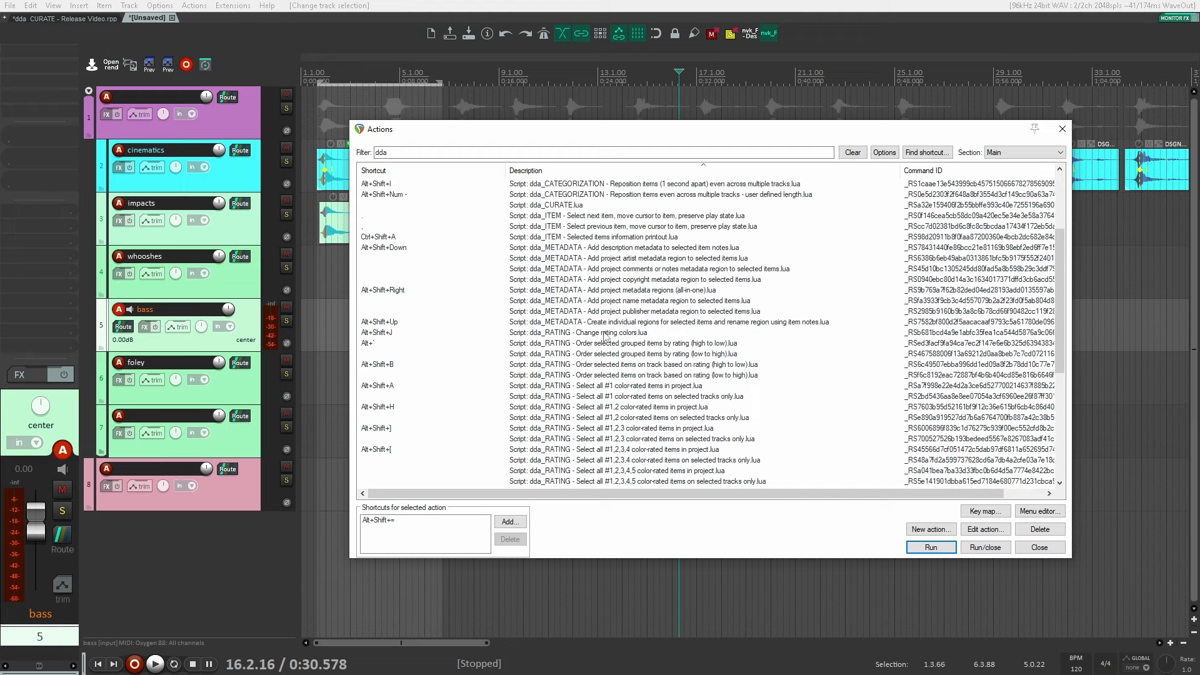
click(605, 333)
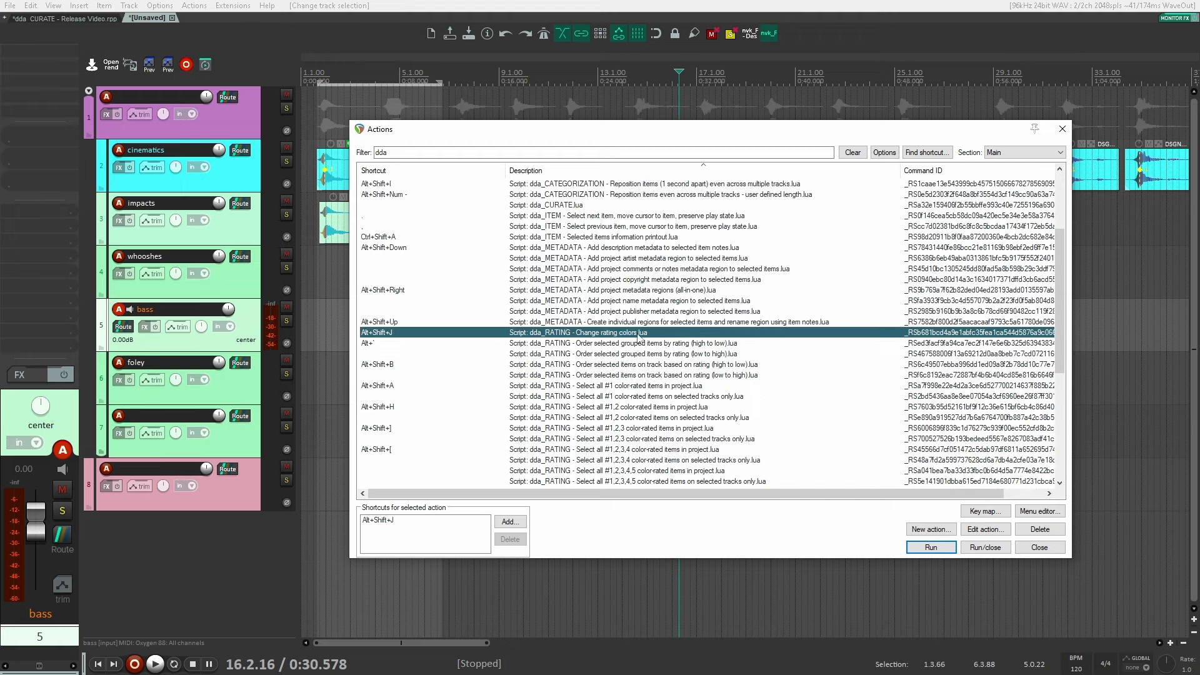
scroll(628, 373, down, 7)
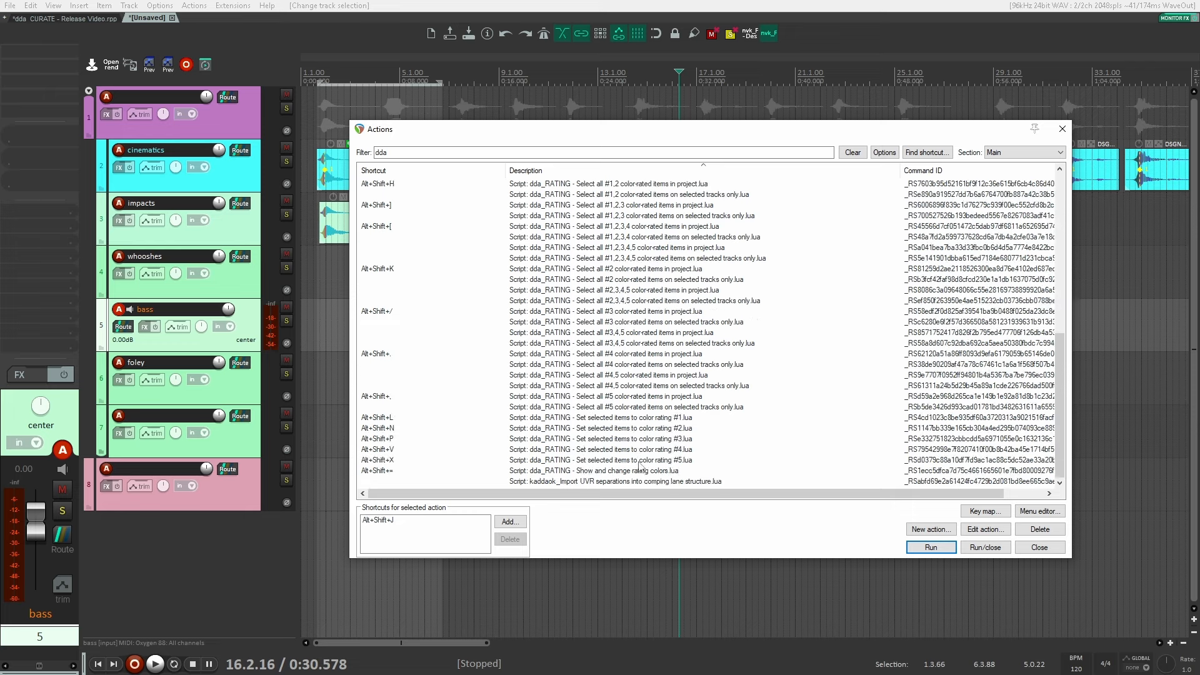
click(640, 470)
click(918, 547)
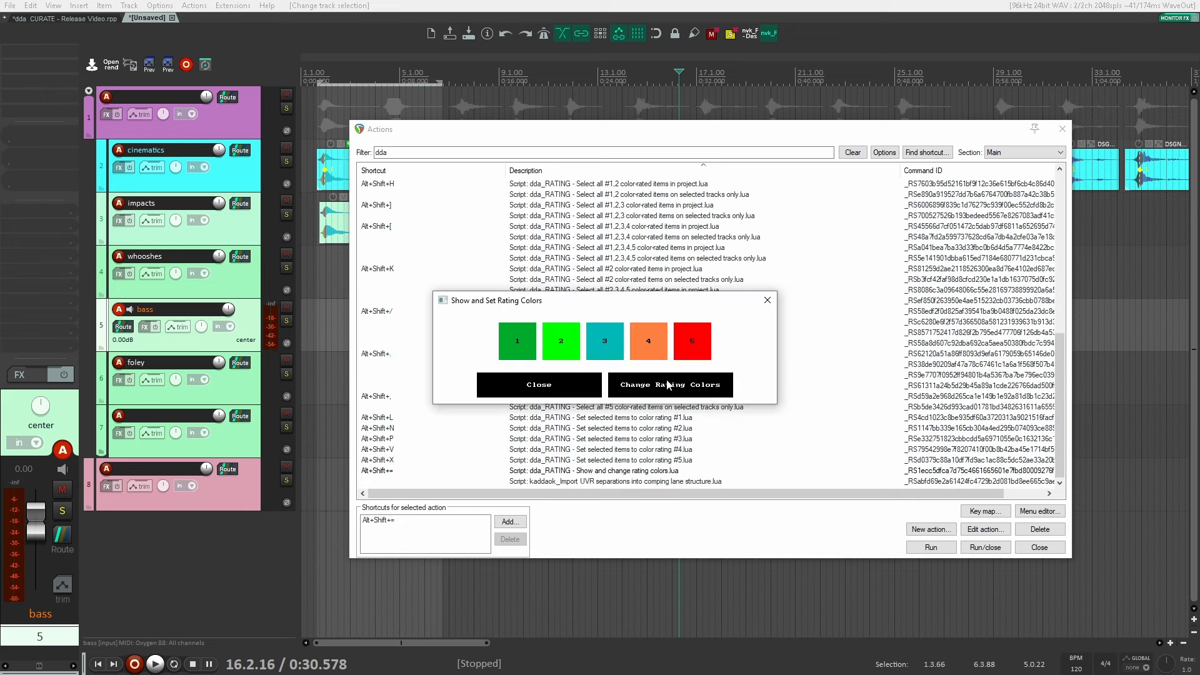
click(768, 300)
Step: Run the dda_RATING - Change rating colors script to see its color picker and cancel without picking a color
scroll(642, 299, up, 6)
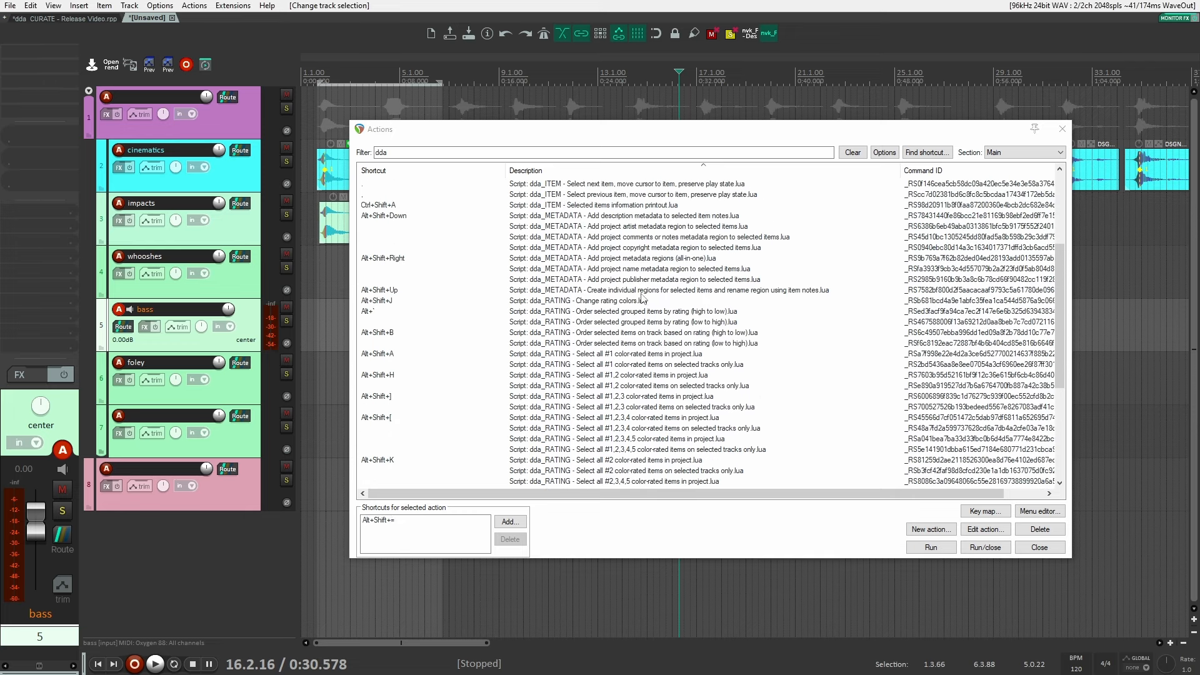
double_click(620, 301)
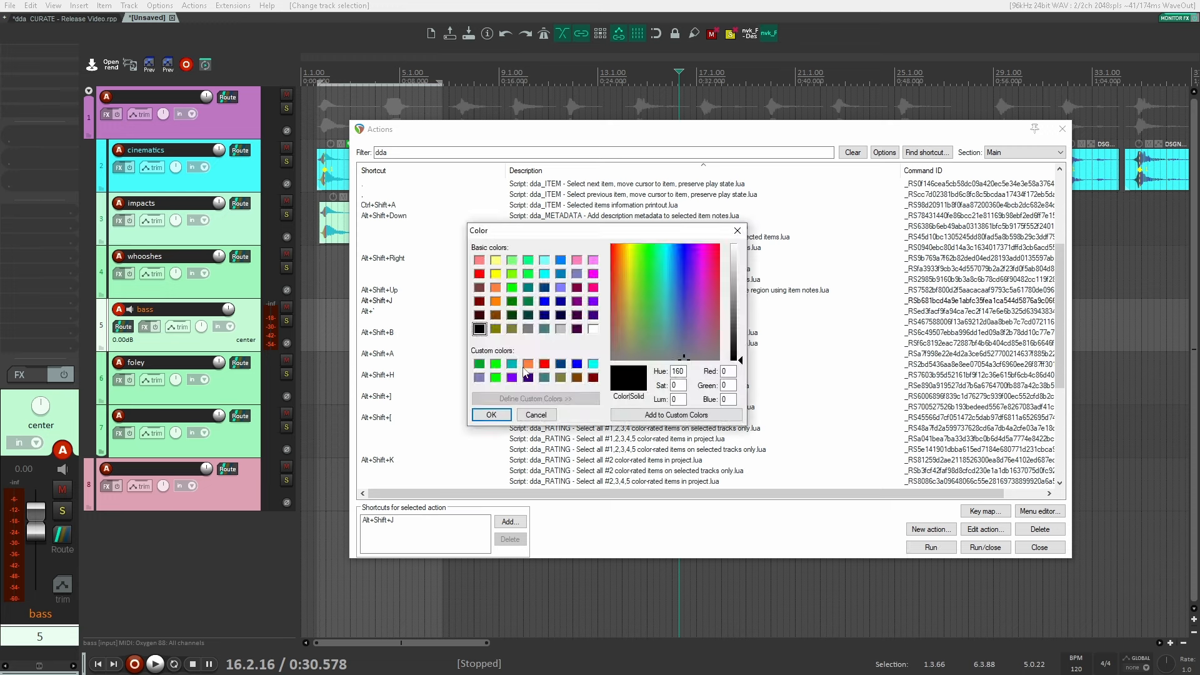
click(536, 414)
click(619, 377)
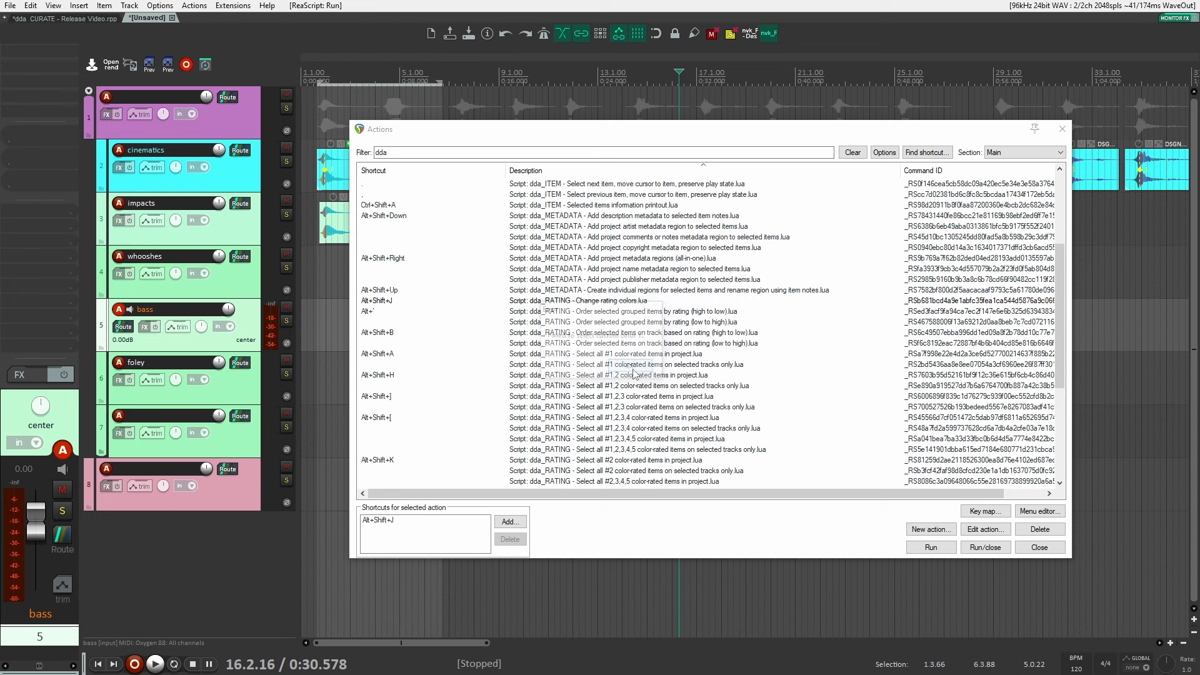
Step: Review the scripts for ordering items by rating and for setting selected items to a color rating
click(652, 312)
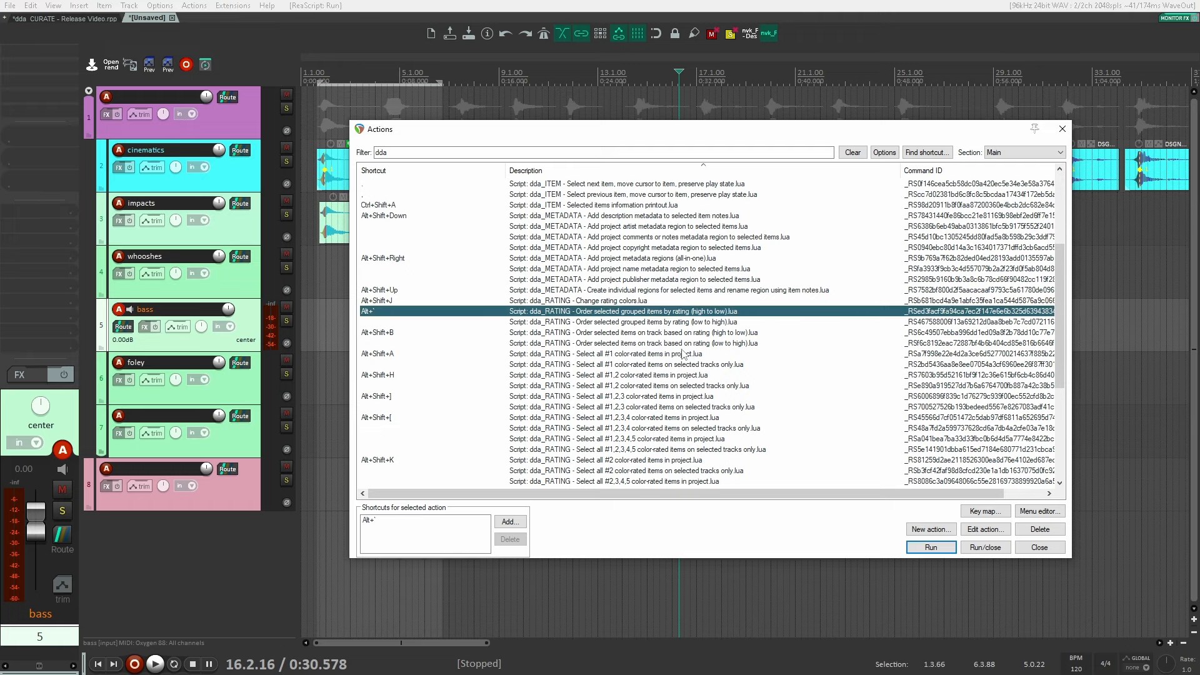
scroll(706, 372, down, 6)
click(677, 418)
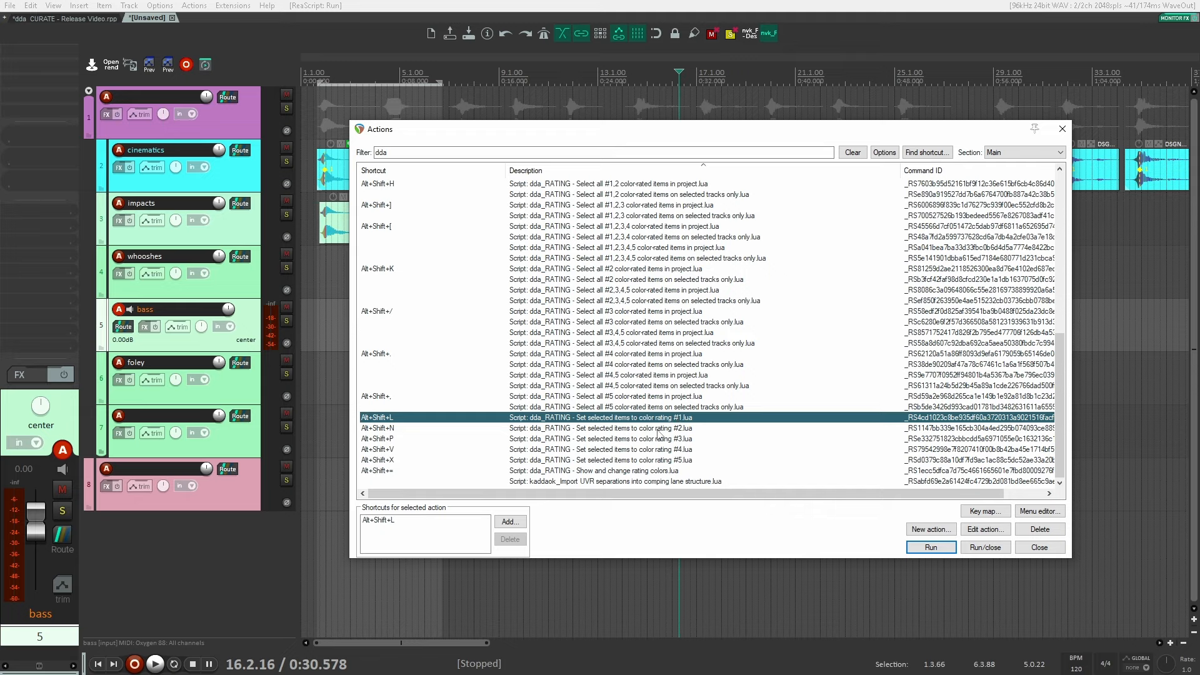
Step: Assign color ratings 1 to 5 to the first ten cinematics items, two items per rating, and show the rating colors
drag(742, 134, 1199, 141)
click(451, 255)
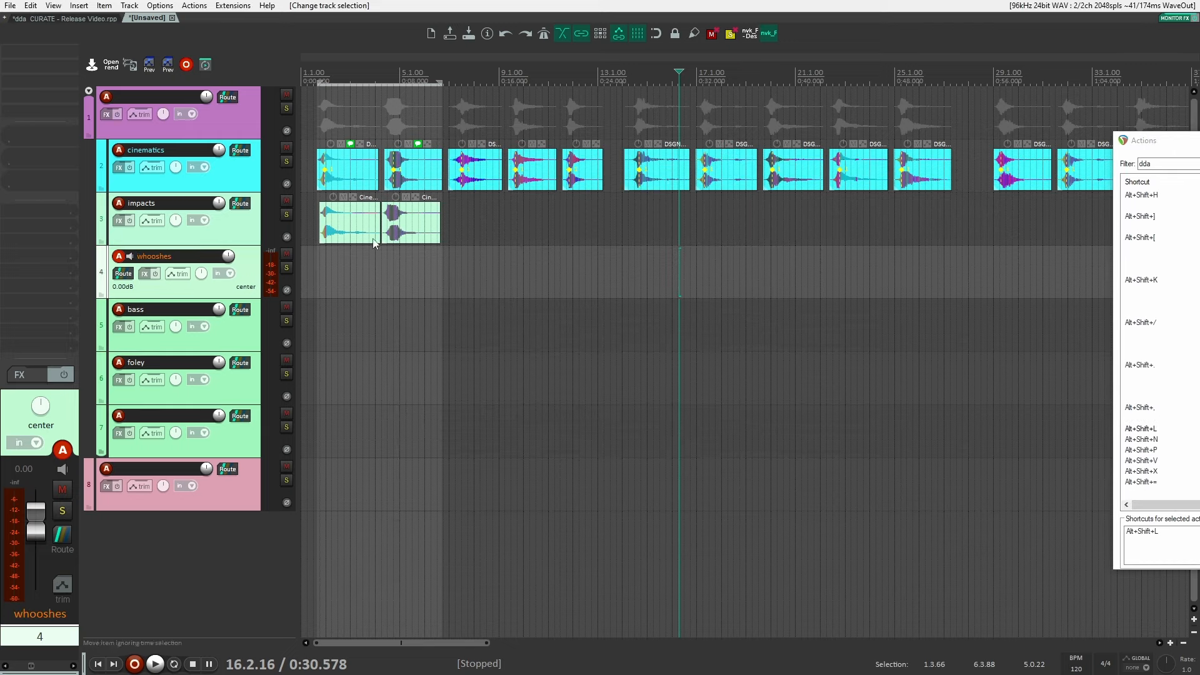
click(342, 175)
key(alt+shift+l)
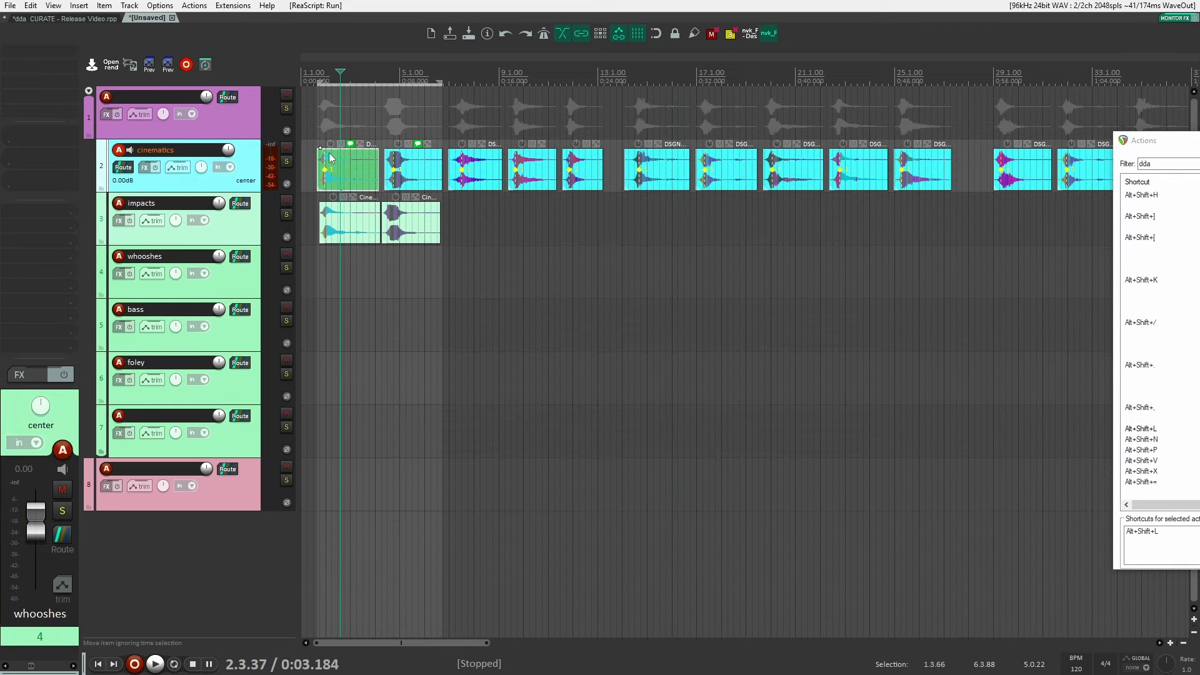
click(343, 126)
drag(352, 185, 964, 248)
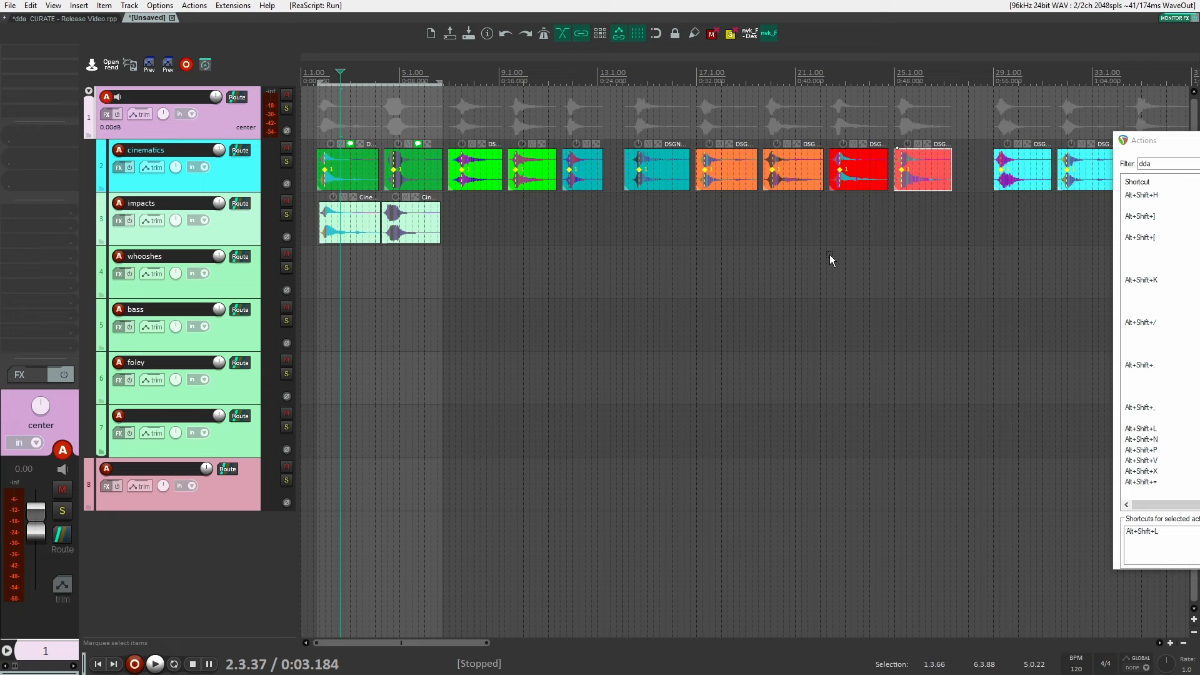
key(alt+shift+l)
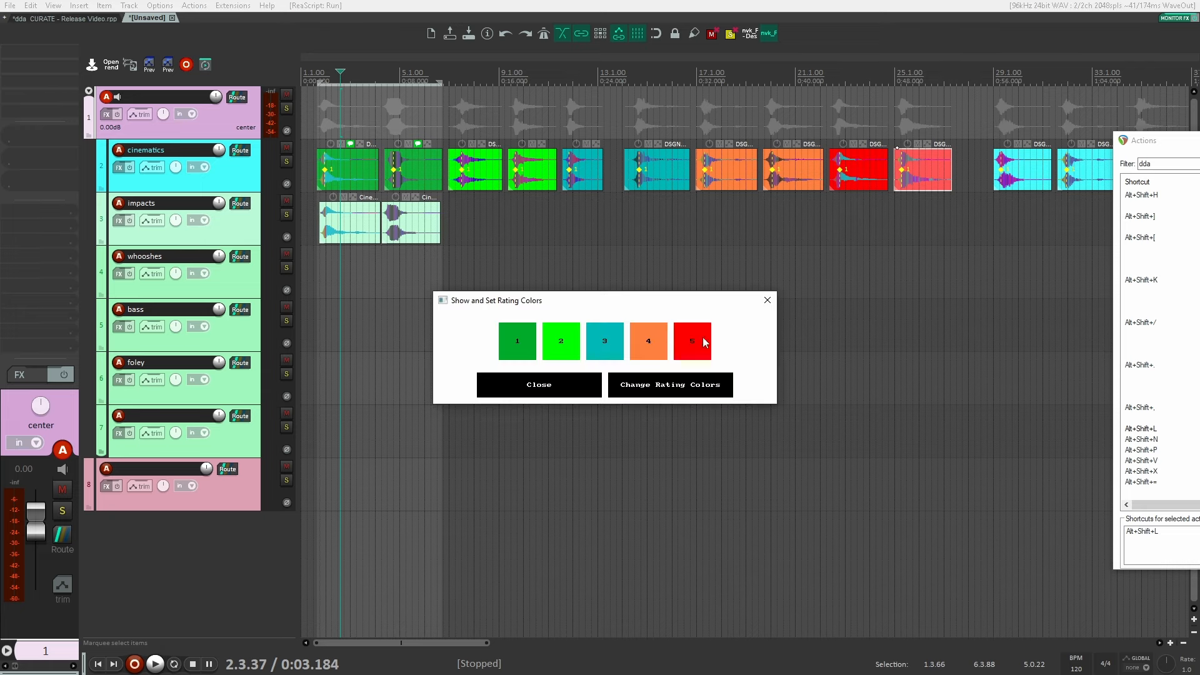
Step: Review the dda_RATING scripts for selecting all #1 color-rated items in the project and ordering grouped items by rating
drag(1164, 144, 461, 134)
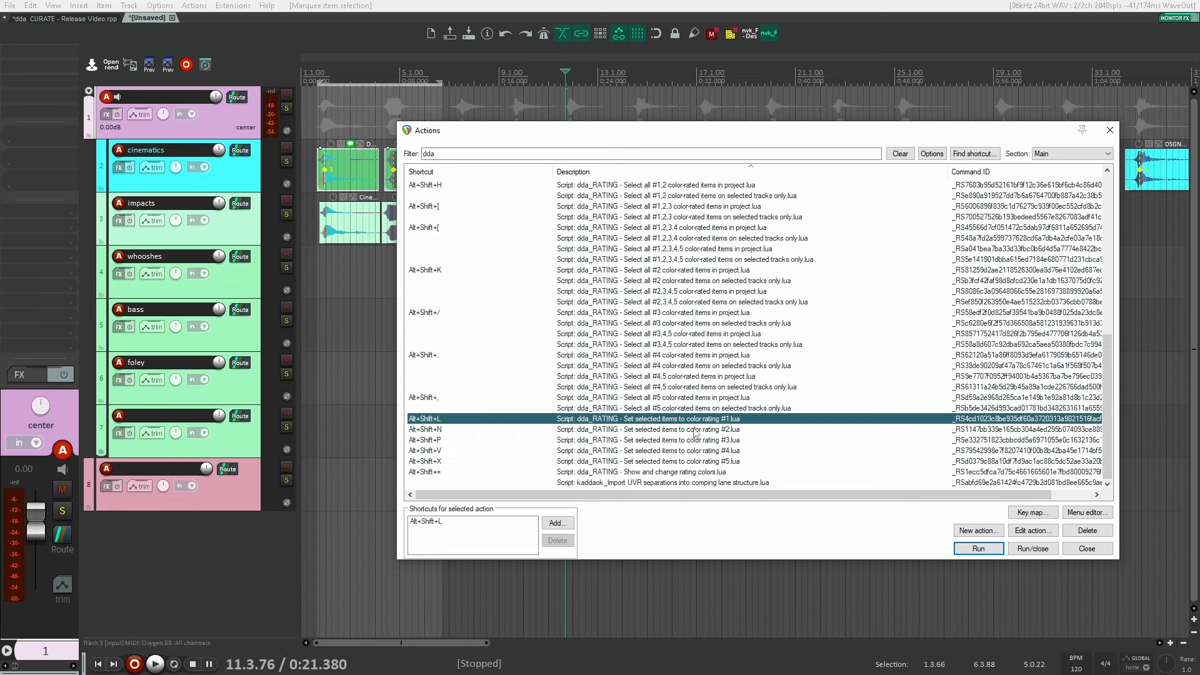
scroll(721, 438, up, 6)
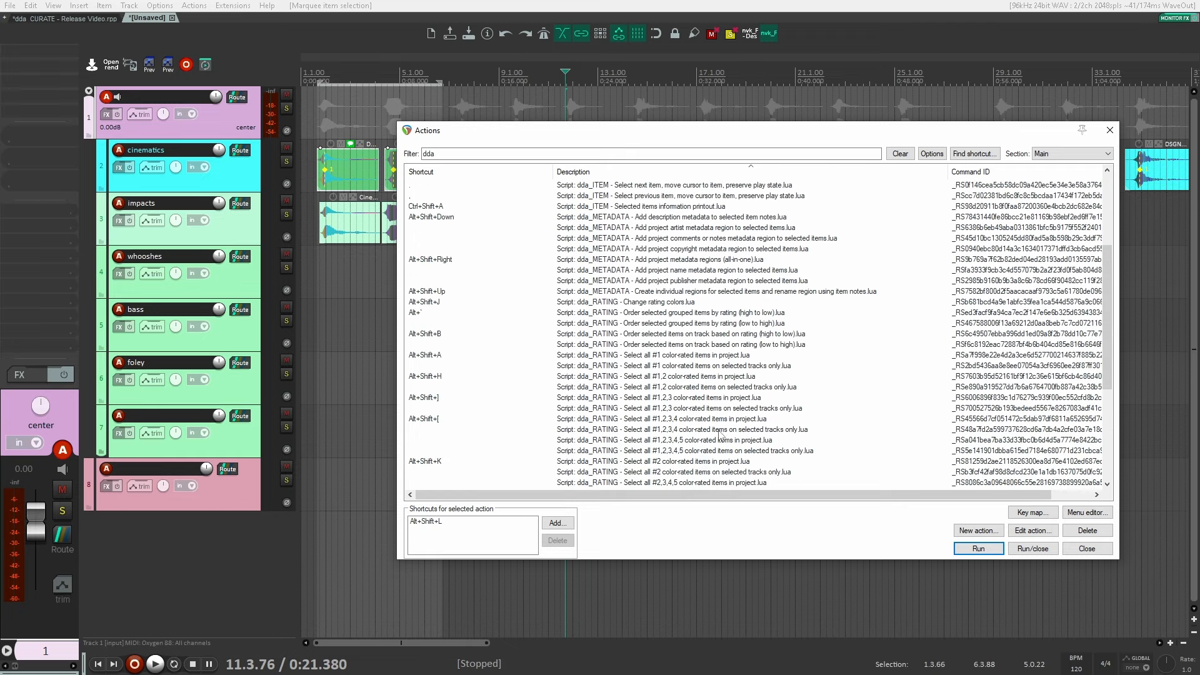
click(721, 356)
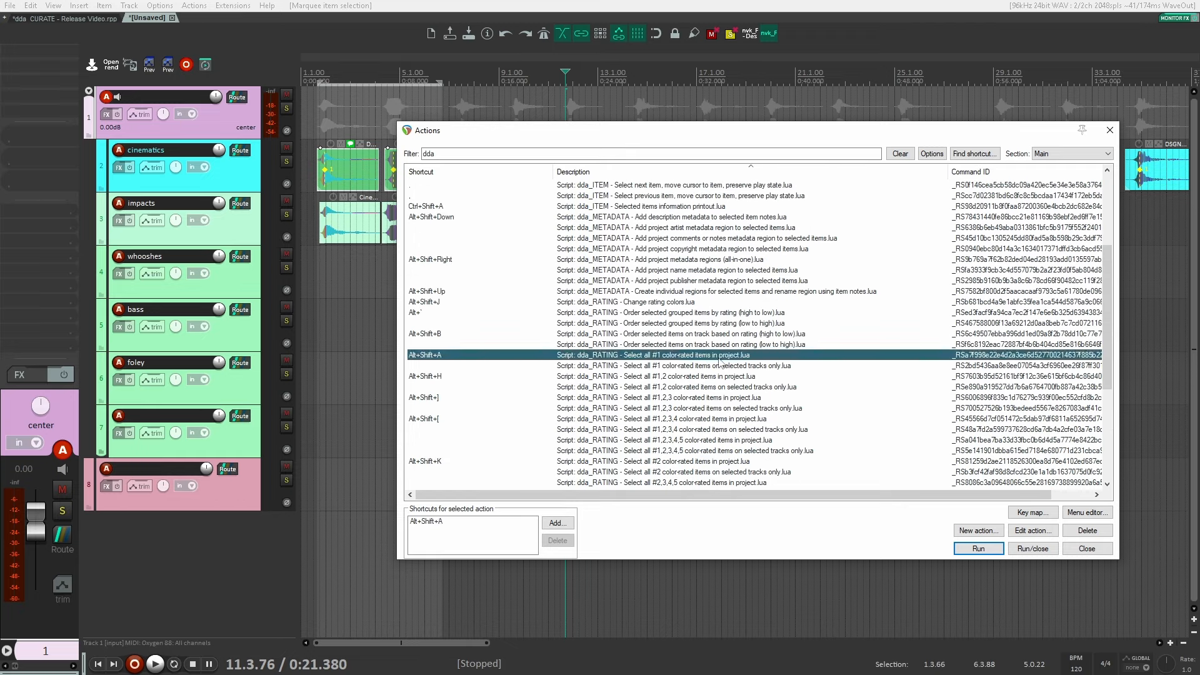
click(694, 314)
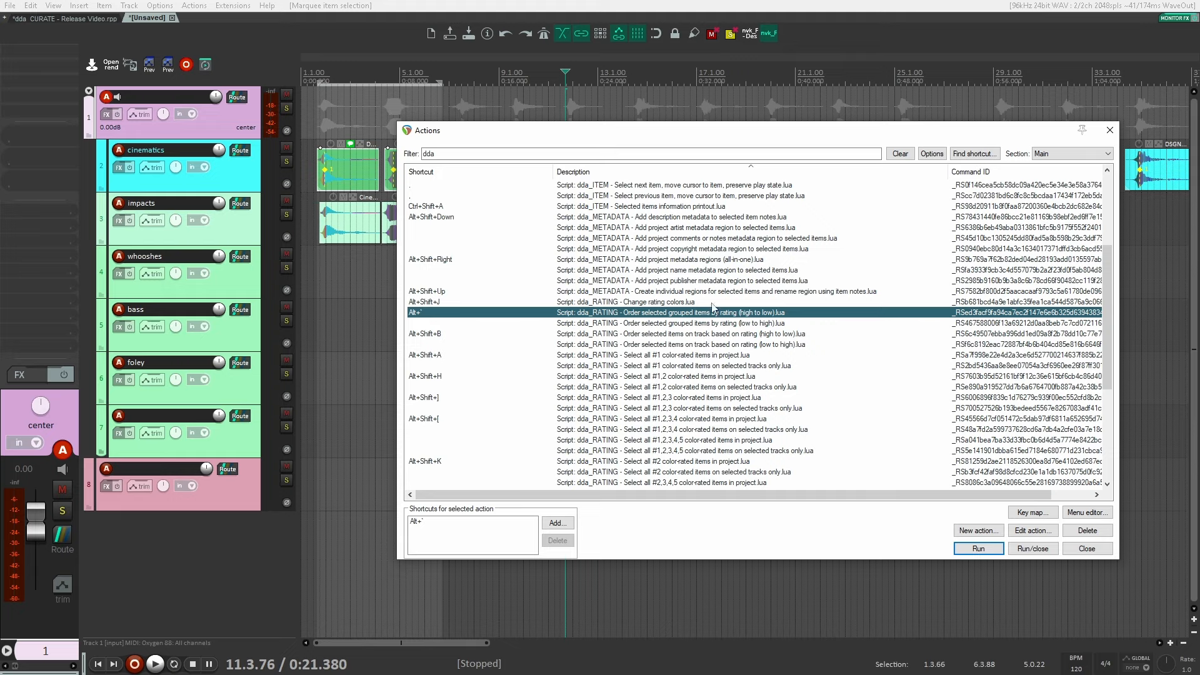
Step: Try to sort the ten rated cinematics items with dda_RATING - Order selected grouped items by rating (low to high)
drag(773, 140, 769, 249)
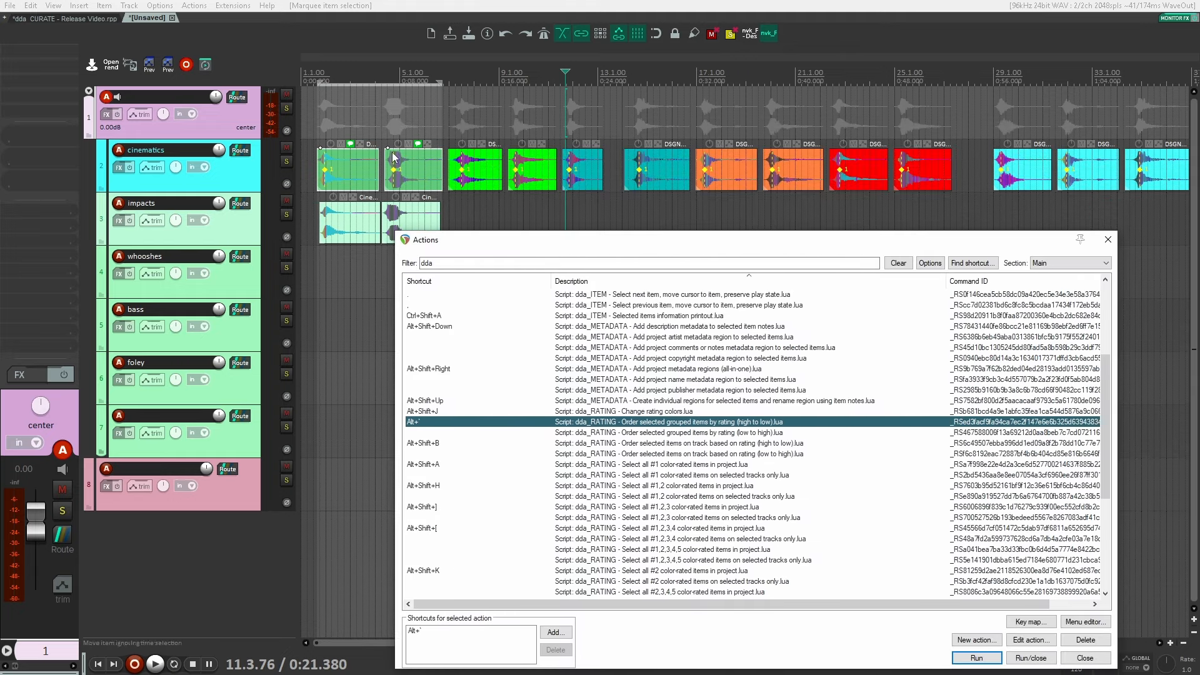
click(765, 426)
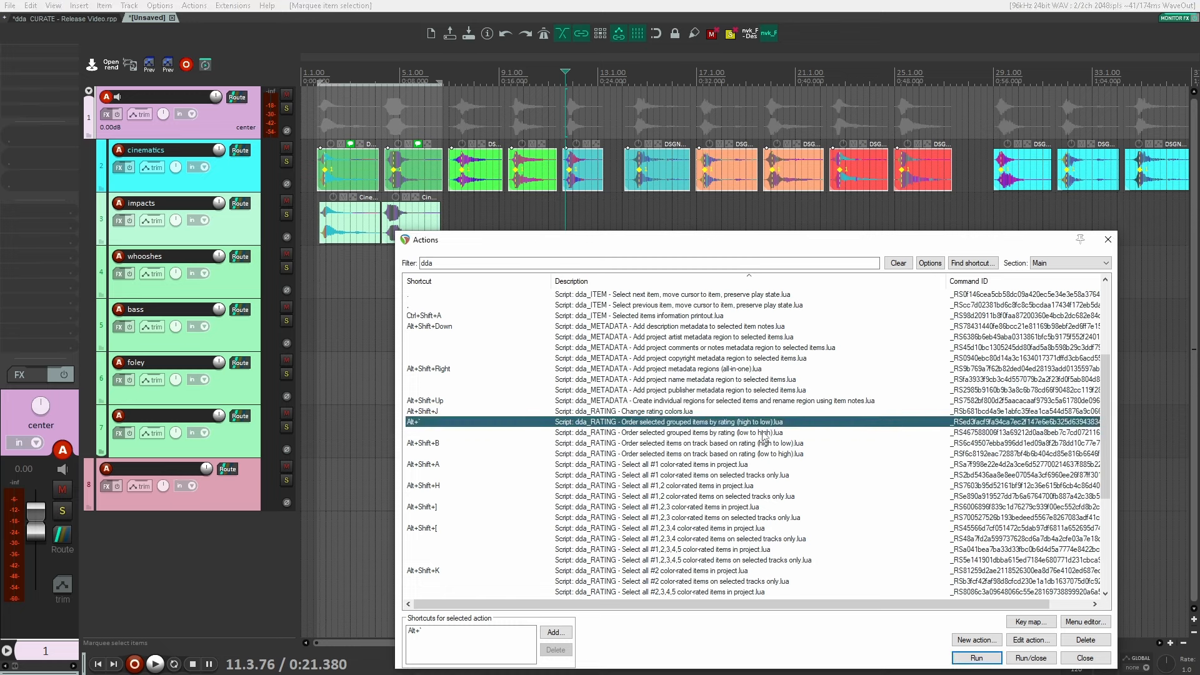
click(765, 432)
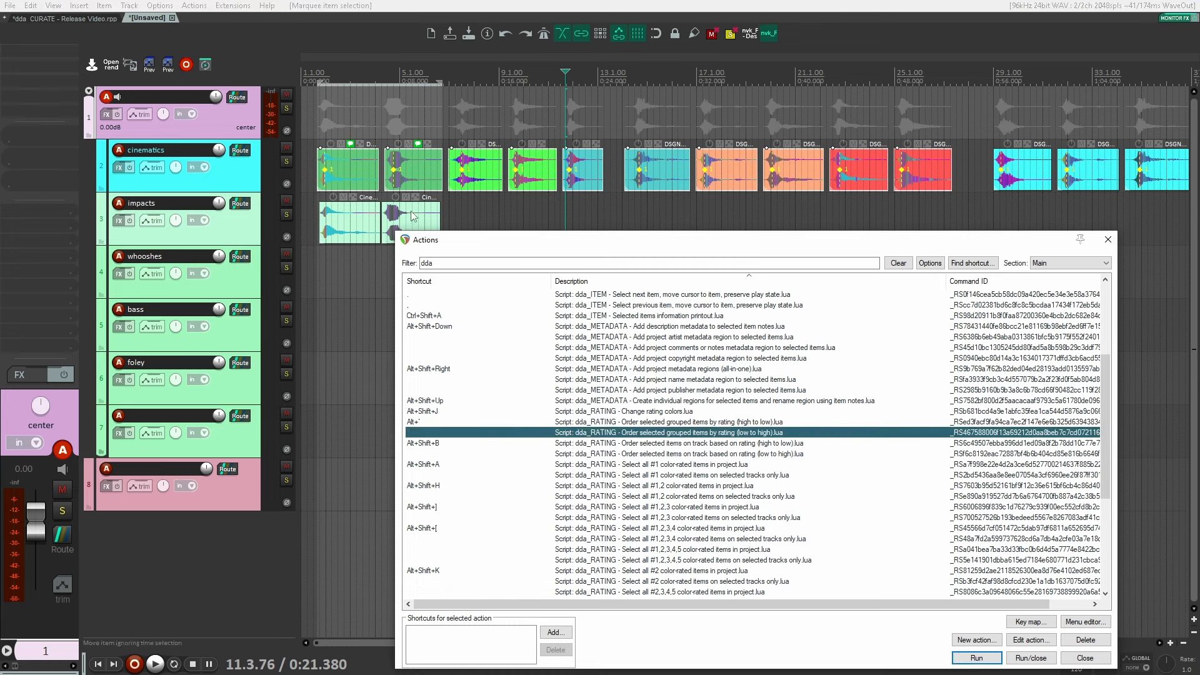
click(970, 658)
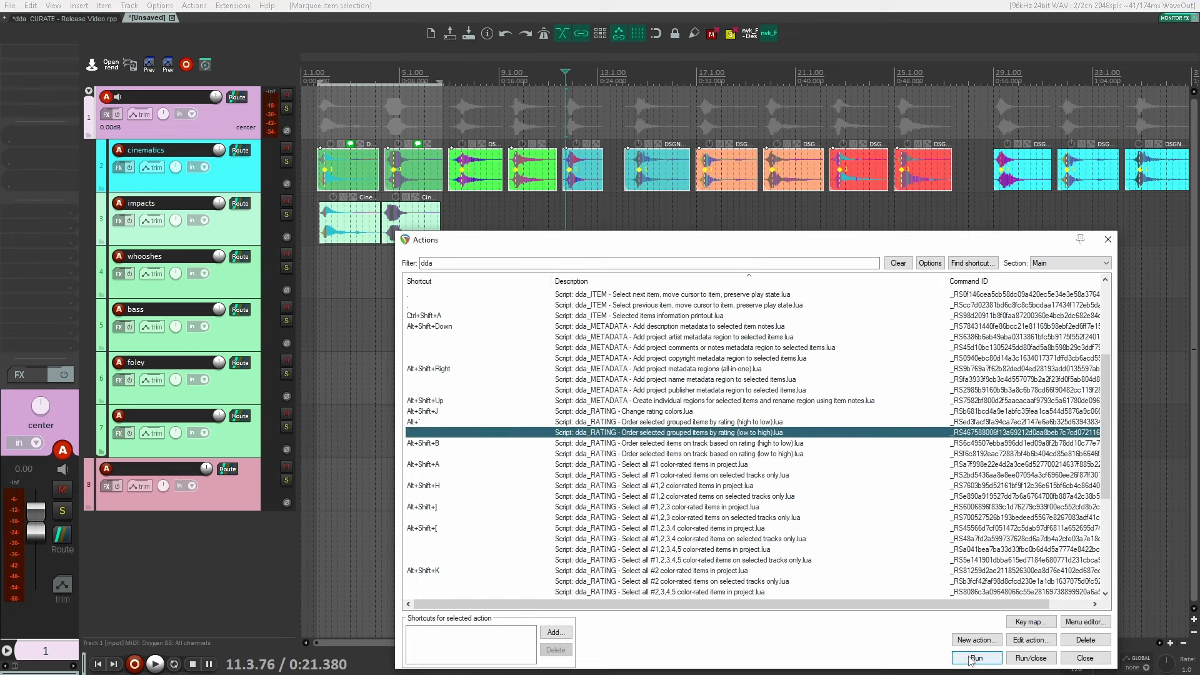
click(657, 367)
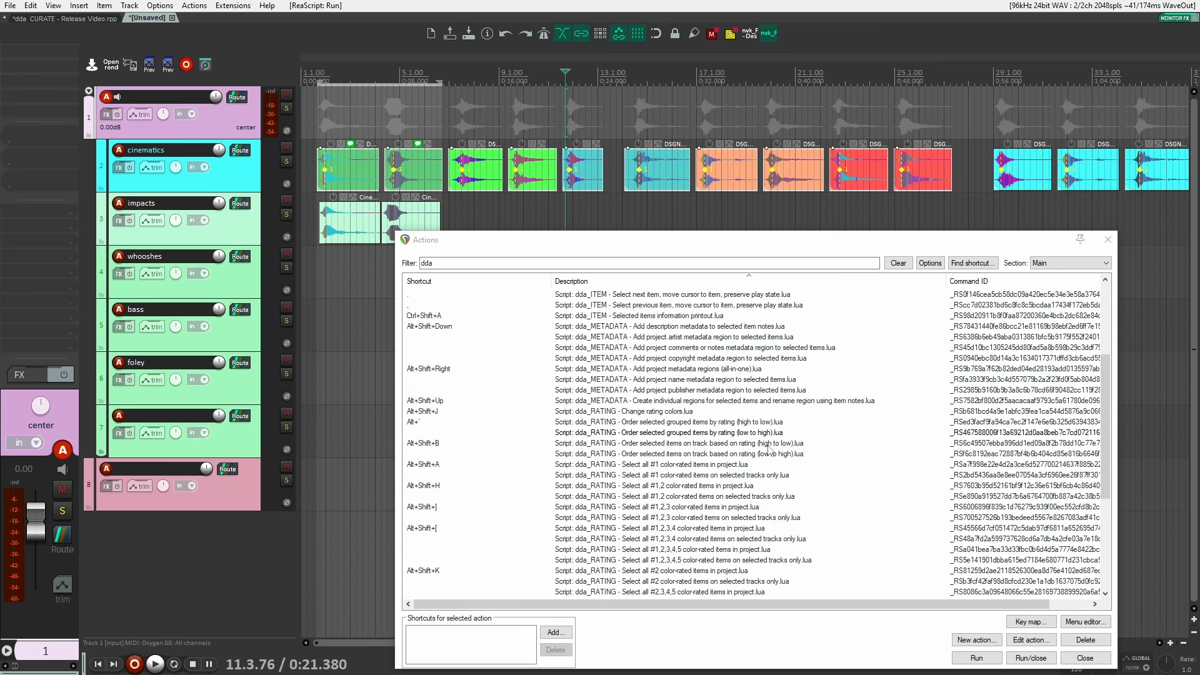
Step: Reorder the ten selected cinematics items with the on-track rating scripts, first low to high and finally high to low
click(767, 454)
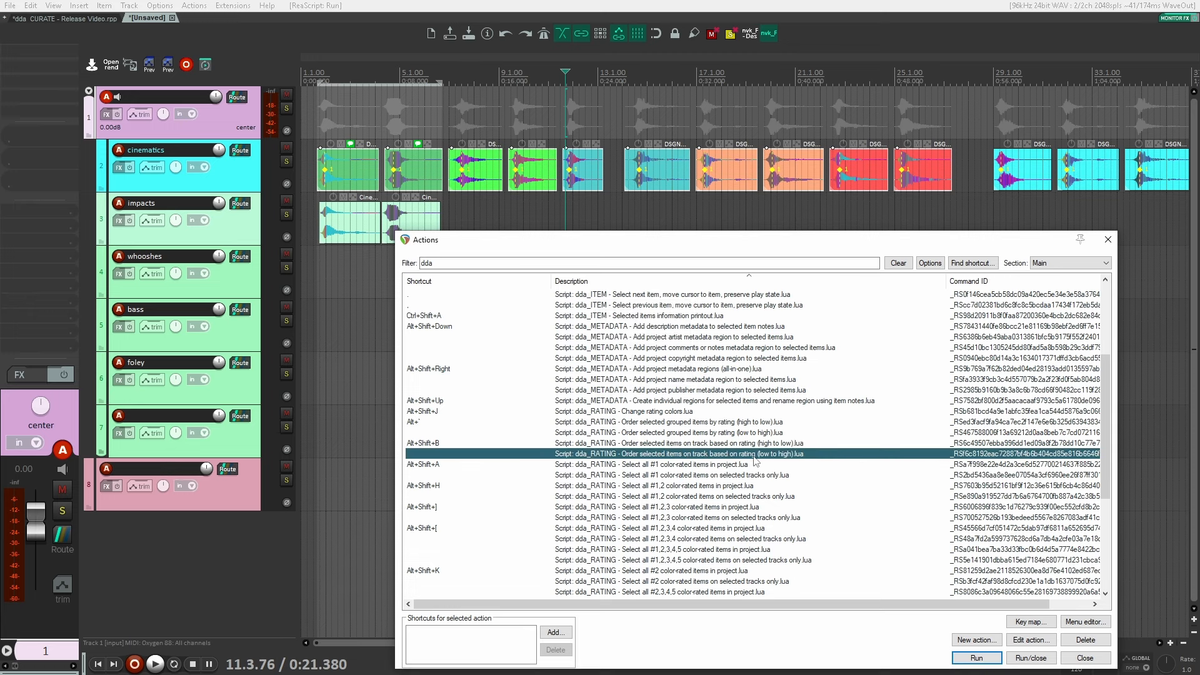
click(997, 662)
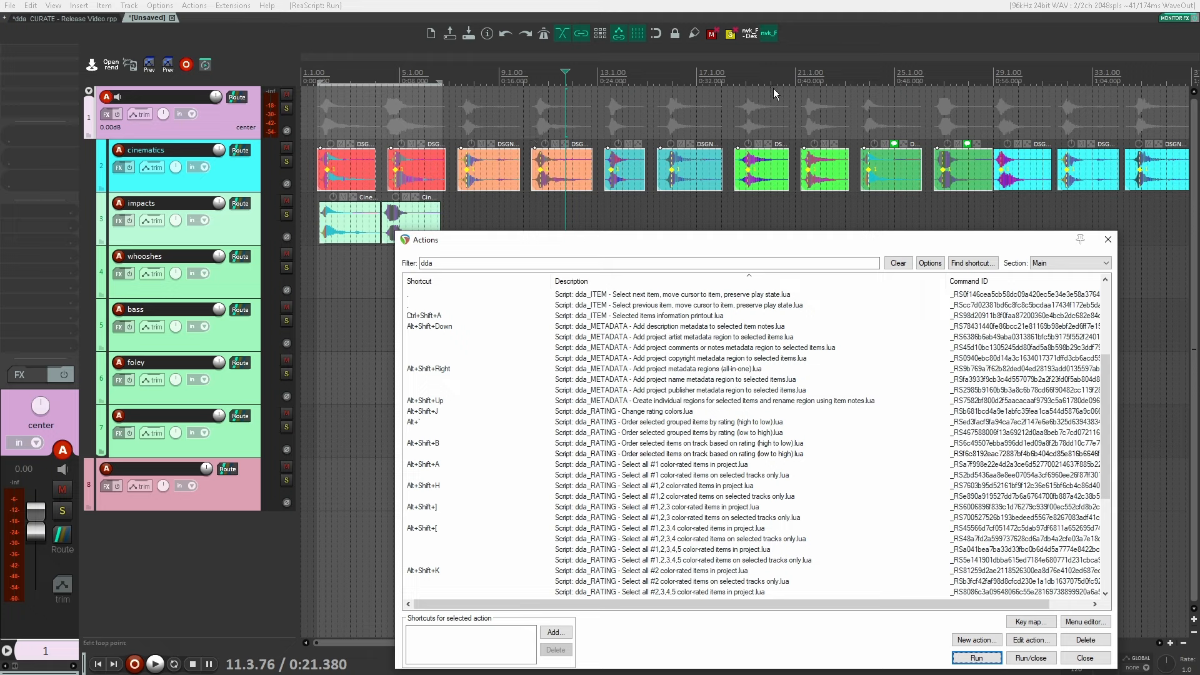
click(781, 444)
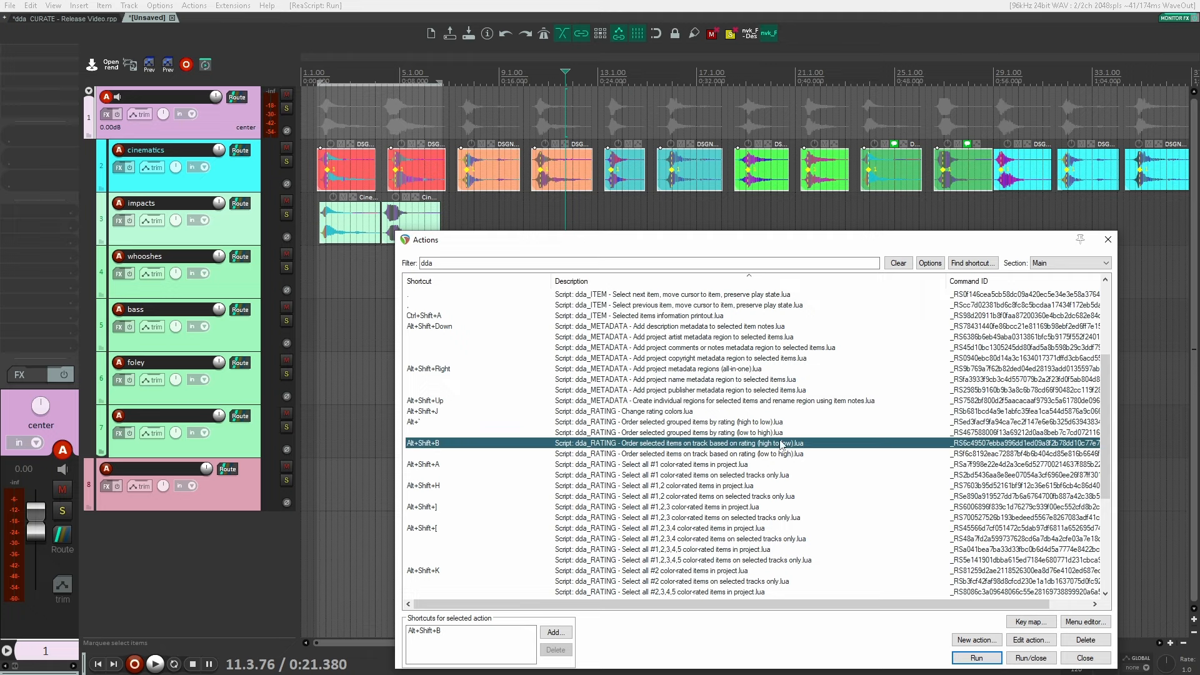
click(980, 658)
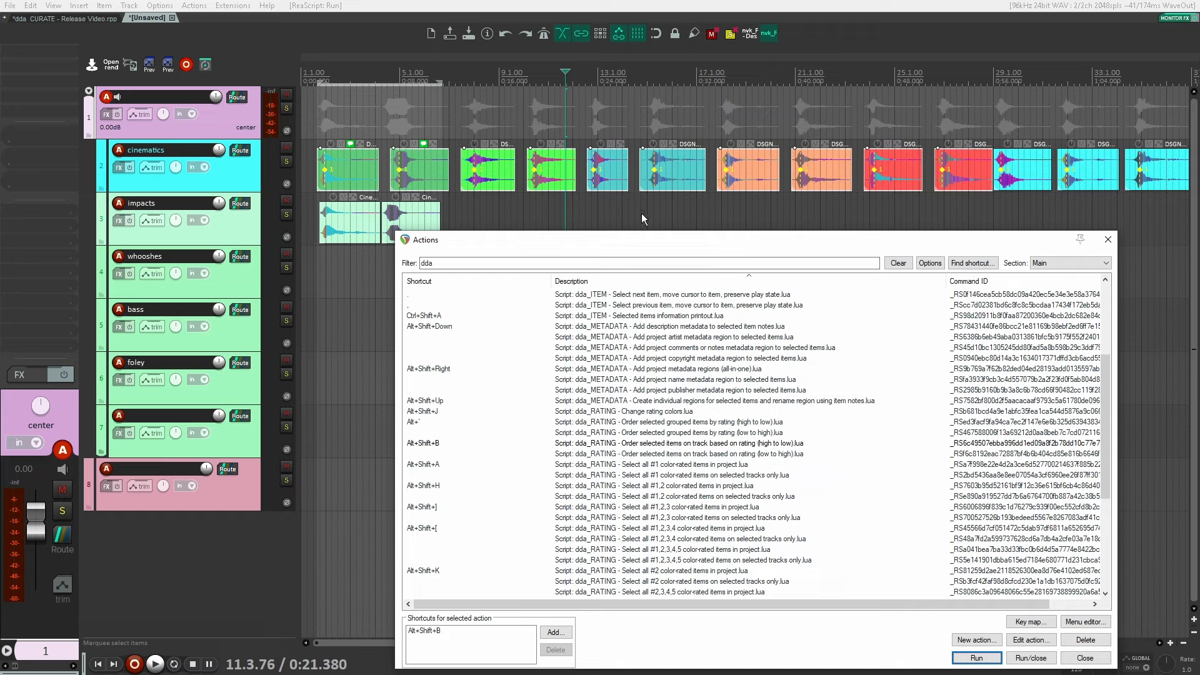
Step: Collapse the first folder track and select the first whoosh's layered items on tracks 10 to 13
click(695, 423)
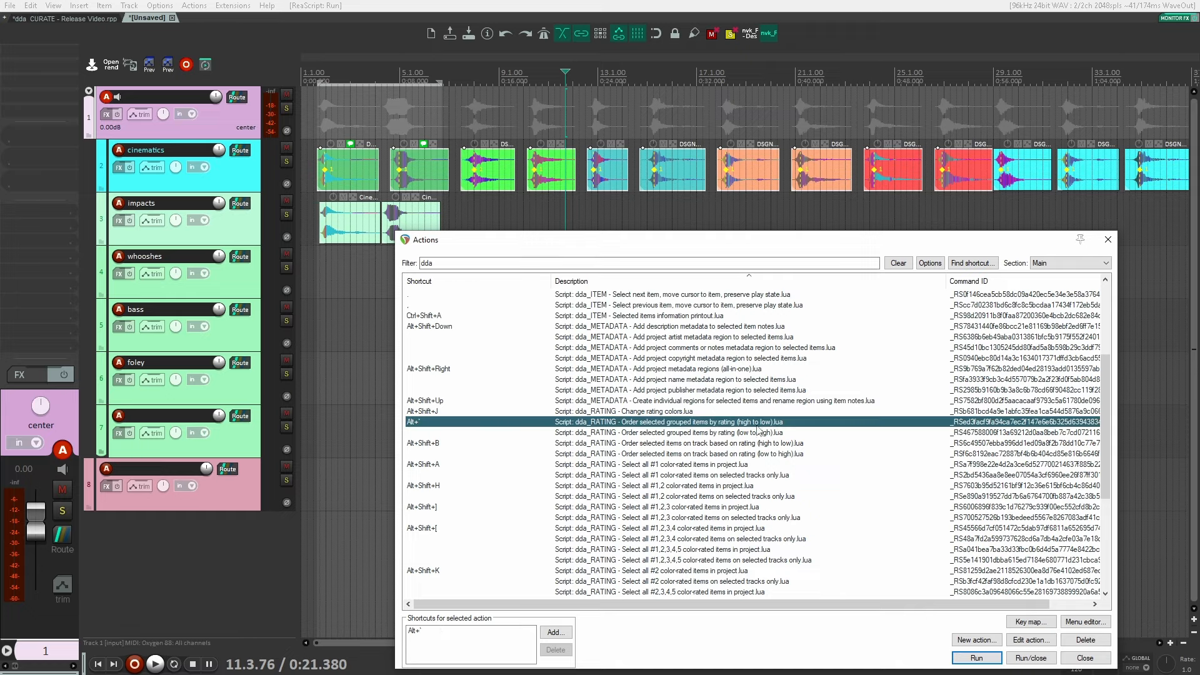
key(Escape)
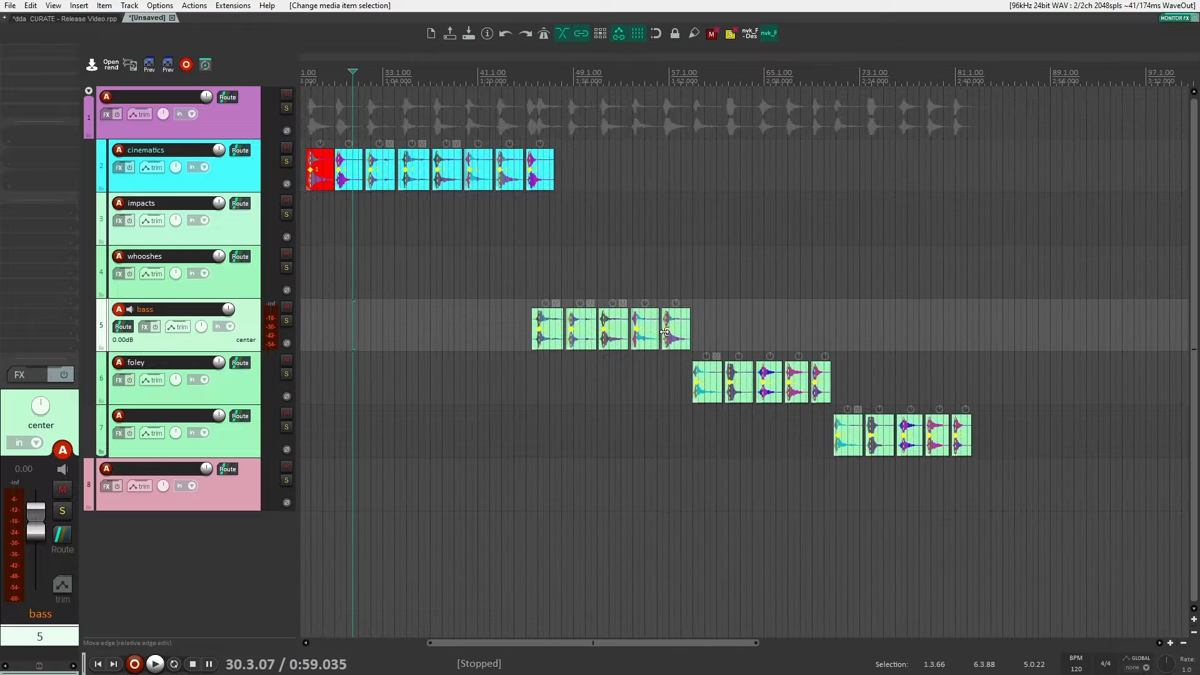
click(88, 91)
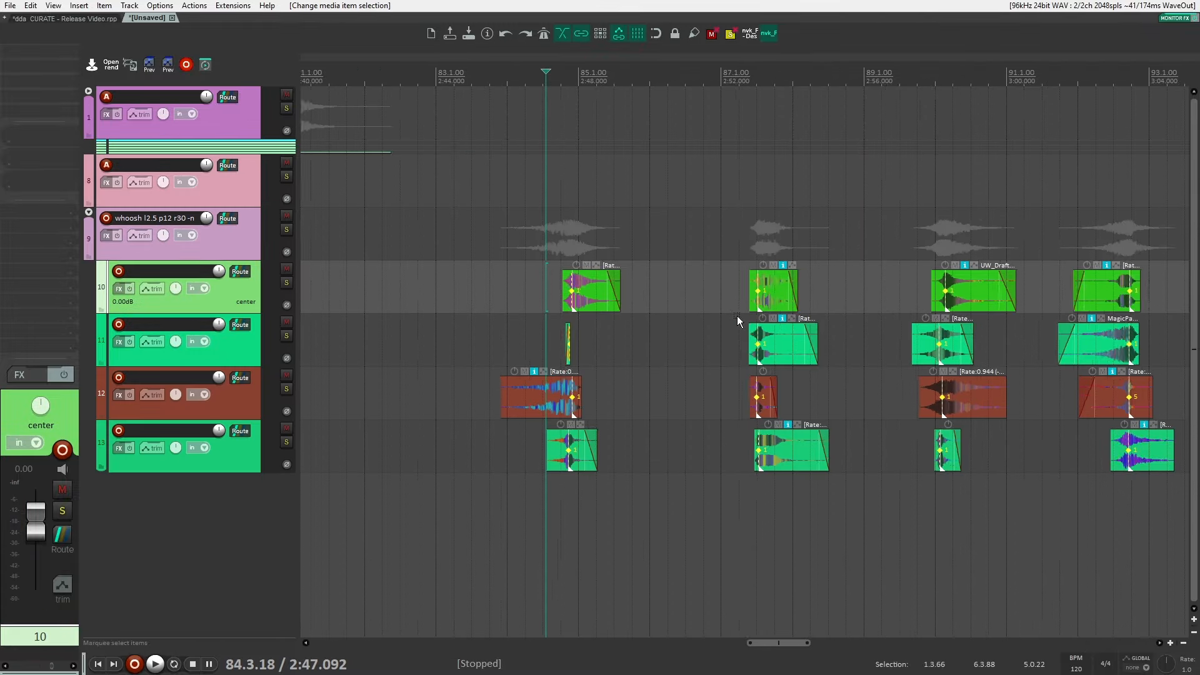
drag(738, 320, 598, 322)
drag(420, 259, 533, 288)
drag(518, 219, 682, 477)
Step: Filter the actions by dda and pick dda_RATING - Order selected grouped items by rating (high to low)
text(?)
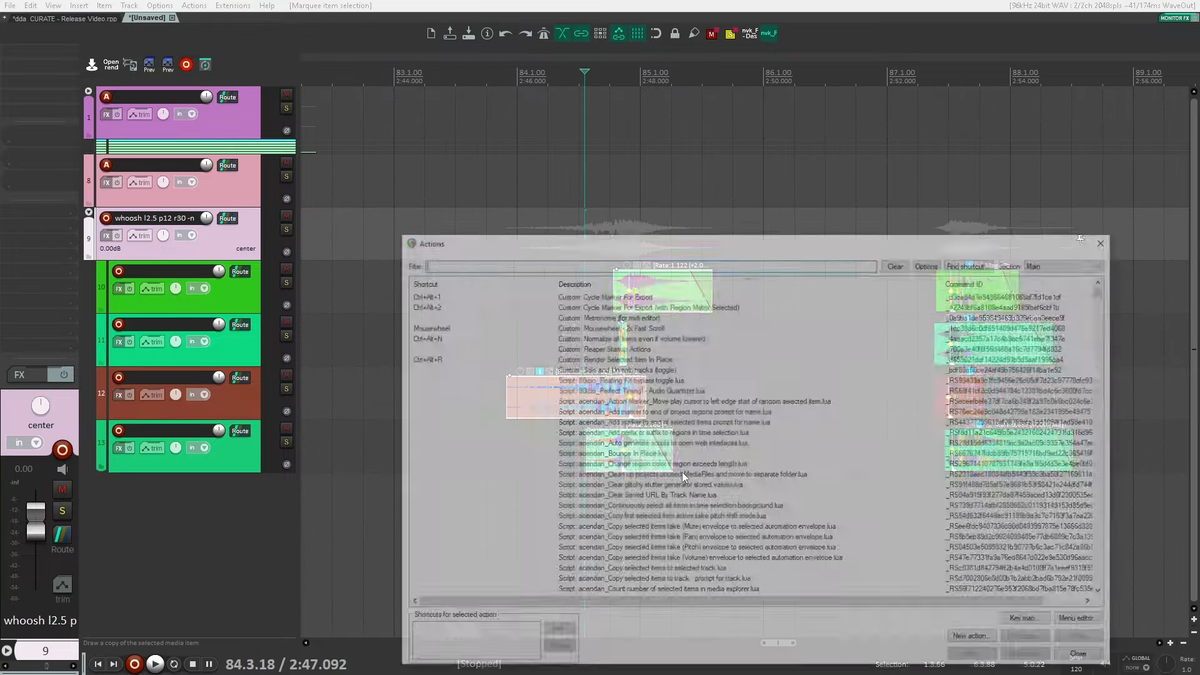
text(dda)
scroll(787, 438, down, 5)
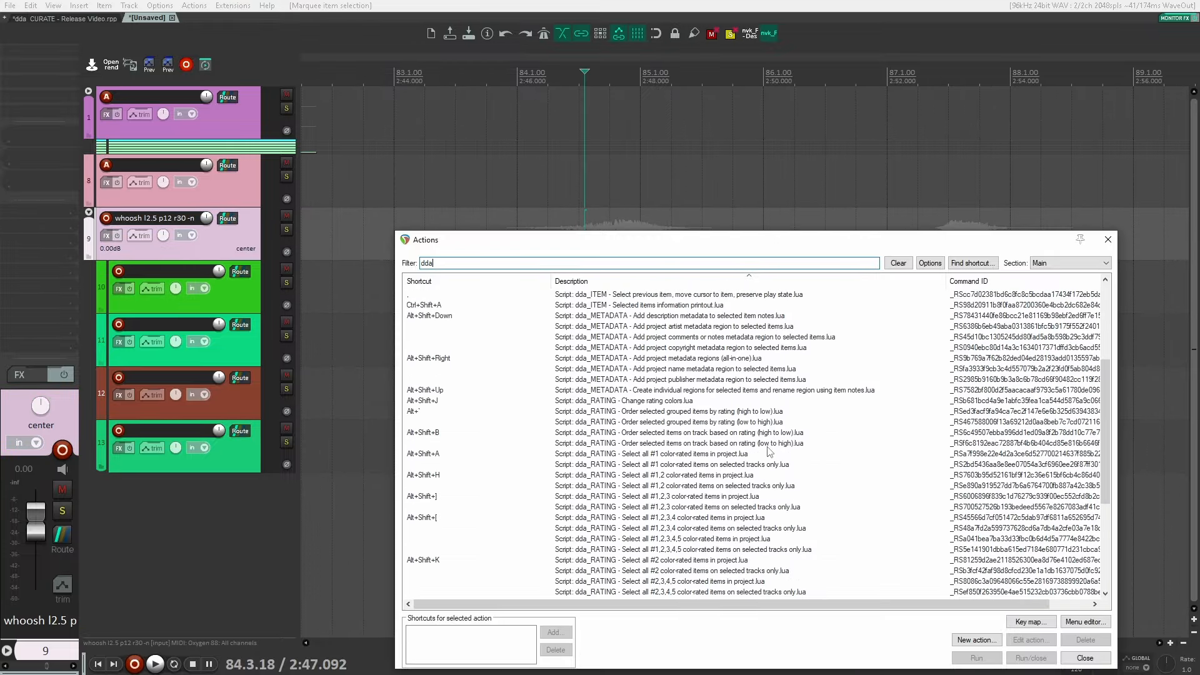
click(728, 413)
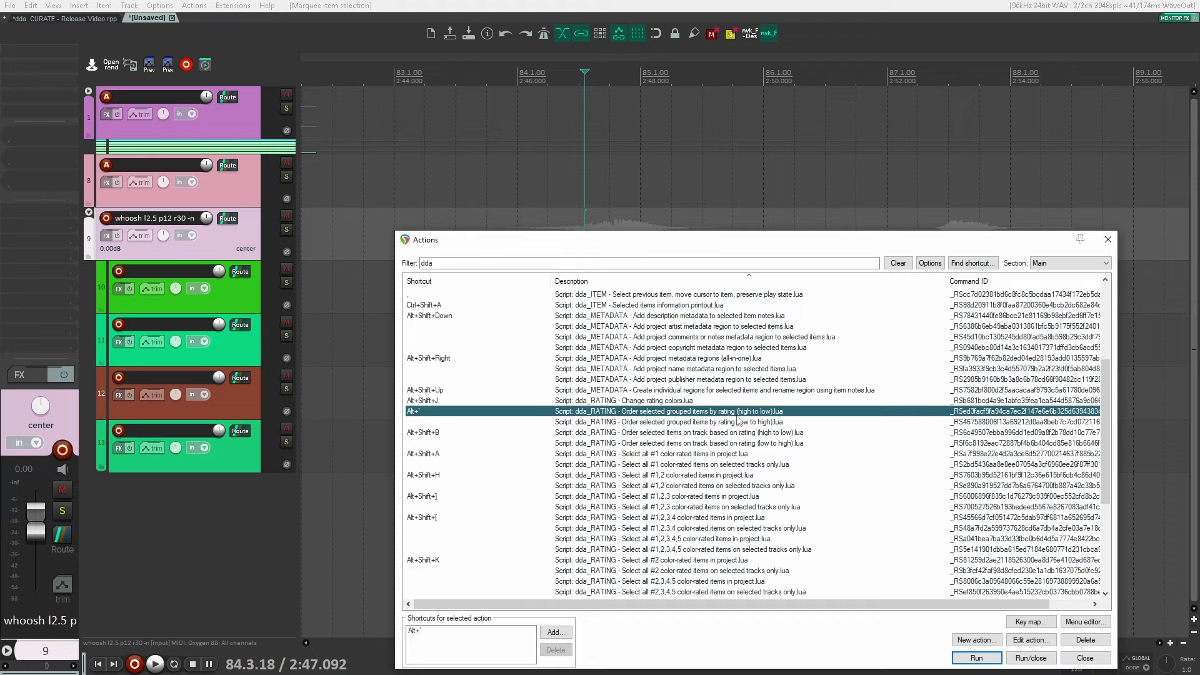
Step: Try to order the first whoosh's ungrouped layers by rating, high to low, with the grouped items script
drag(925, 242, 1199, 214)
click(598, 195)
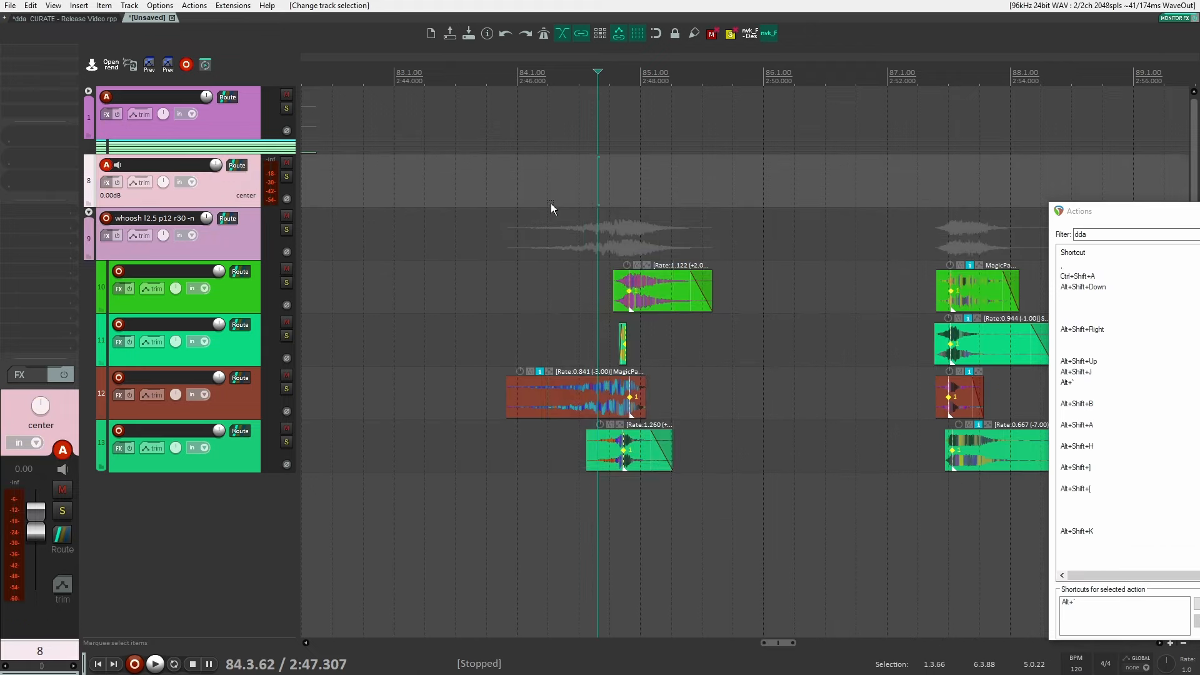
drag(550, 204, 682, 491)
drag(1163, 215, 924, 156)
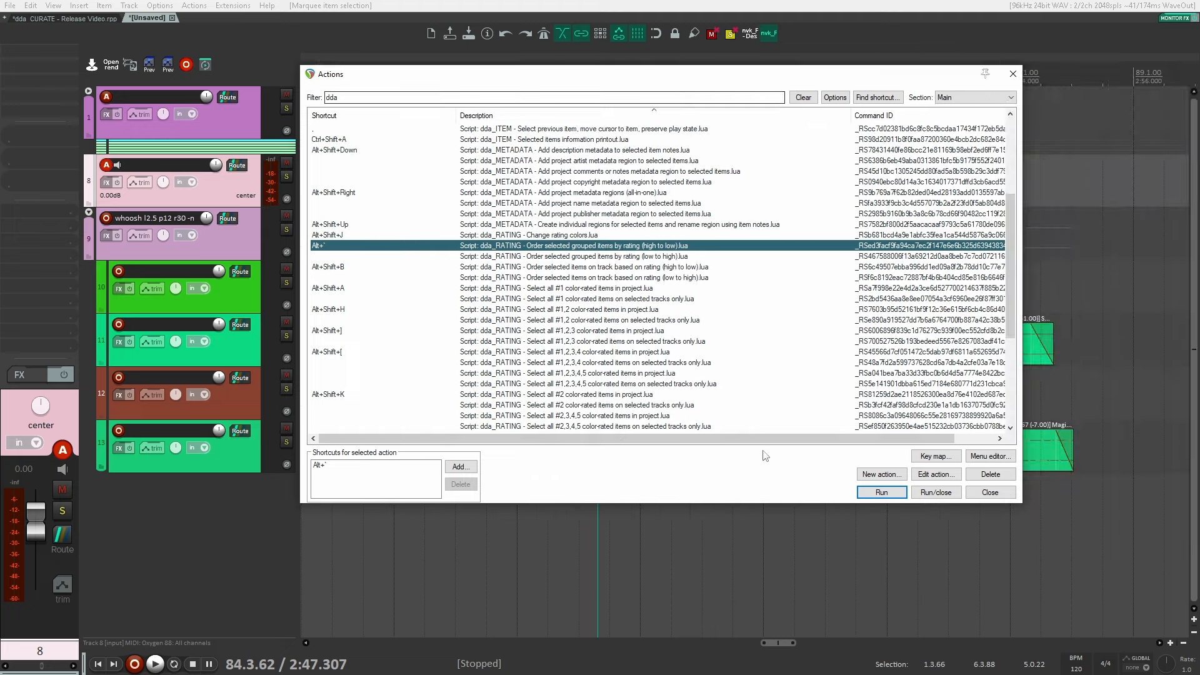
click(881, 491)
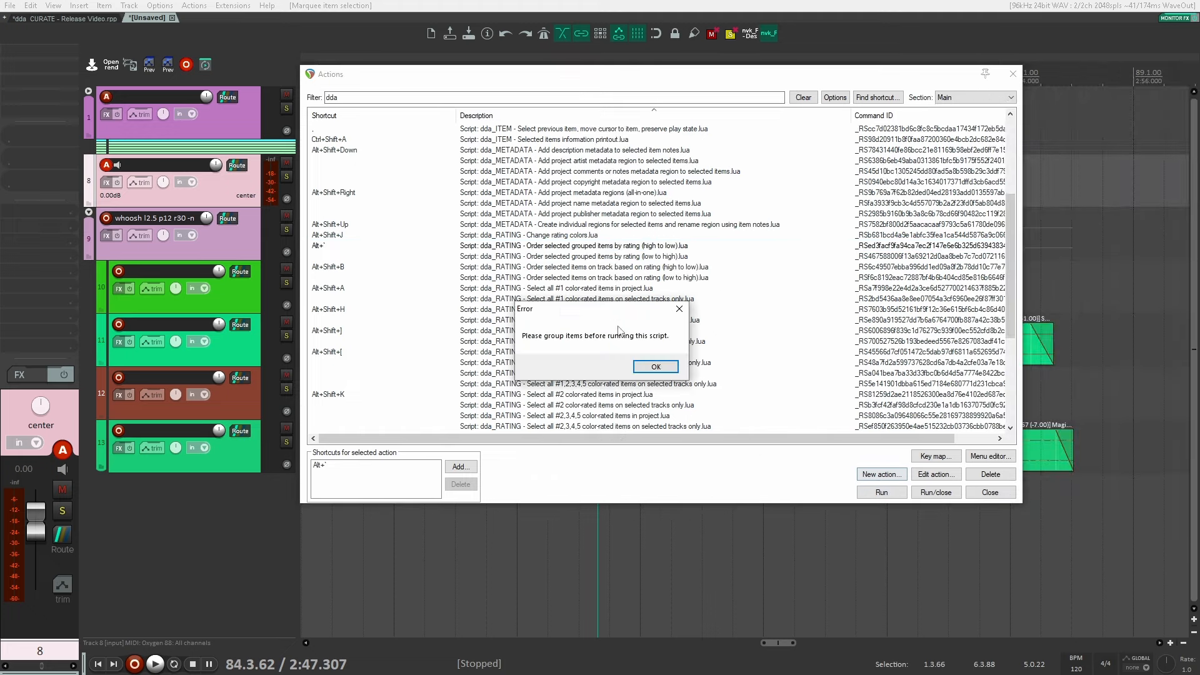
click(655, 367)
click(1014, 77)
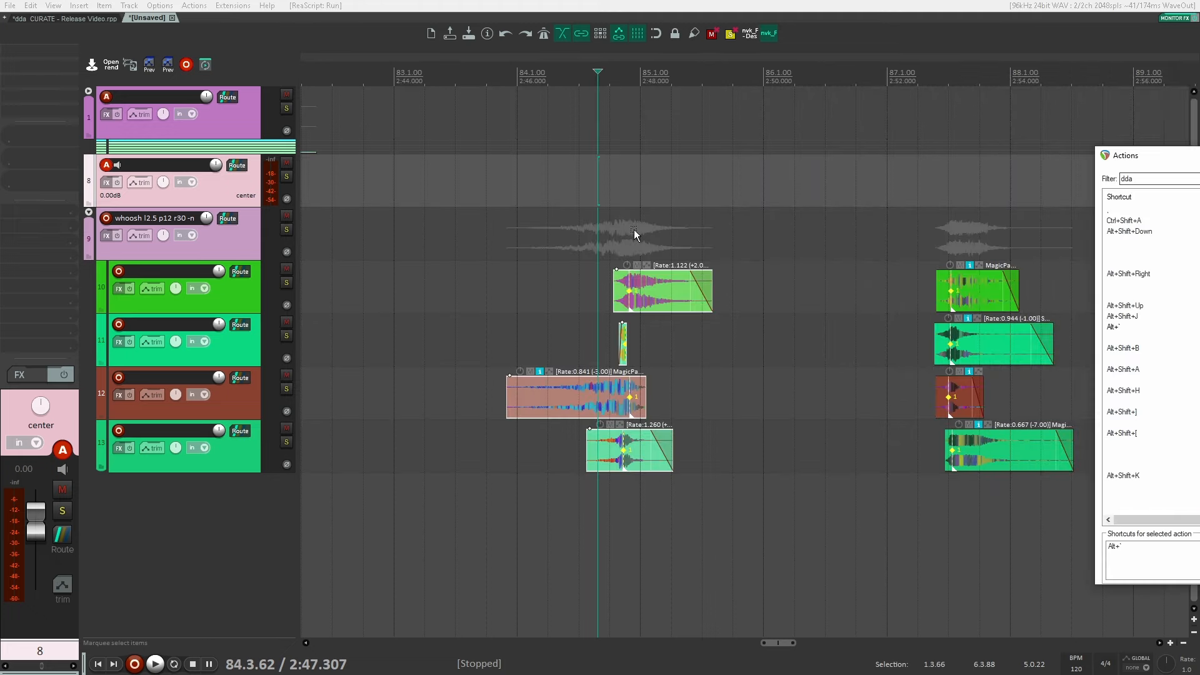
Step: Group the selected layered items of the first whoosh
right_click(591, 406)
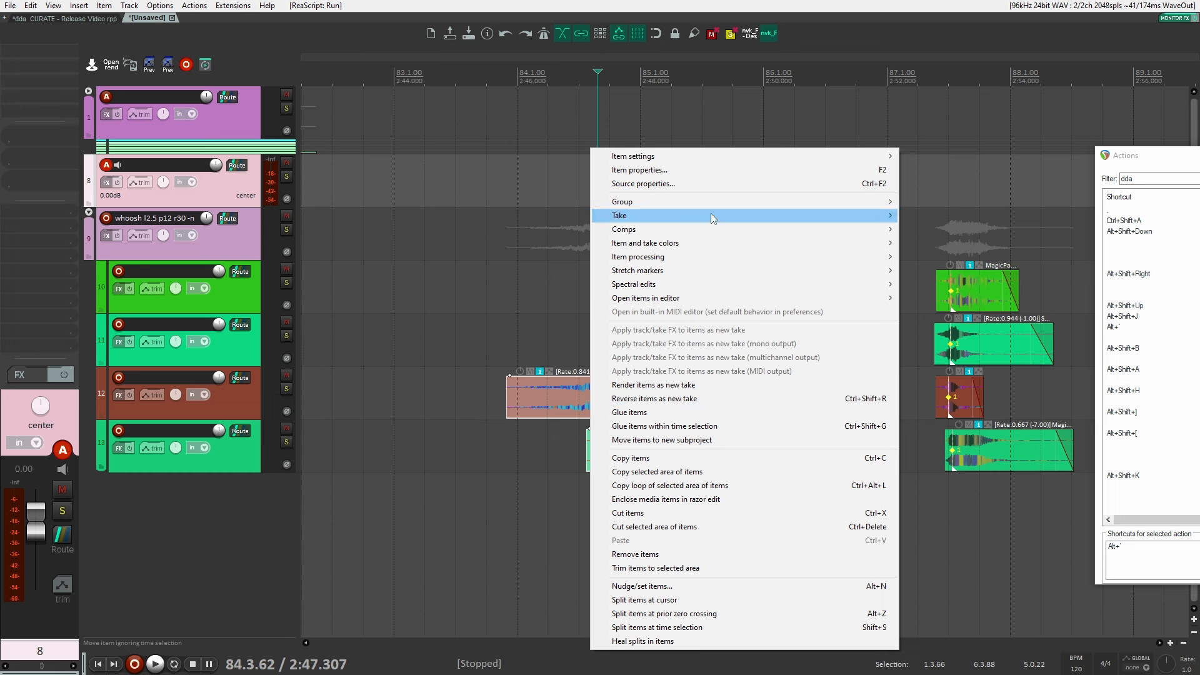
mouse_move(713, 202)
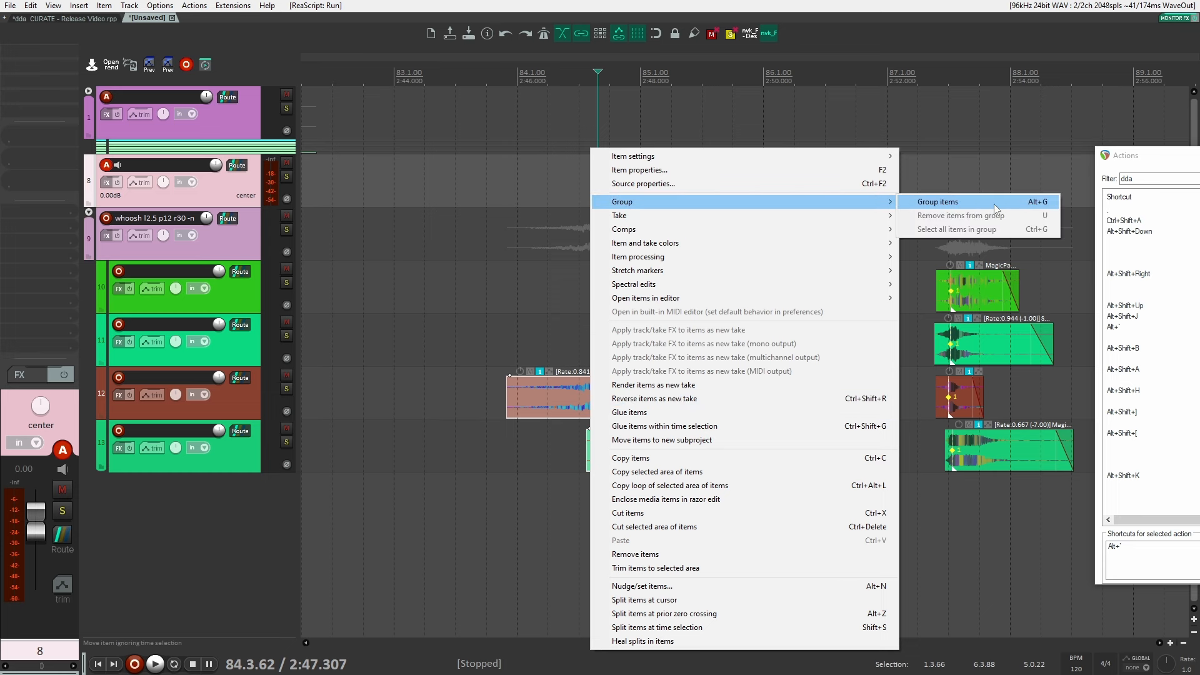
click(954, 207)
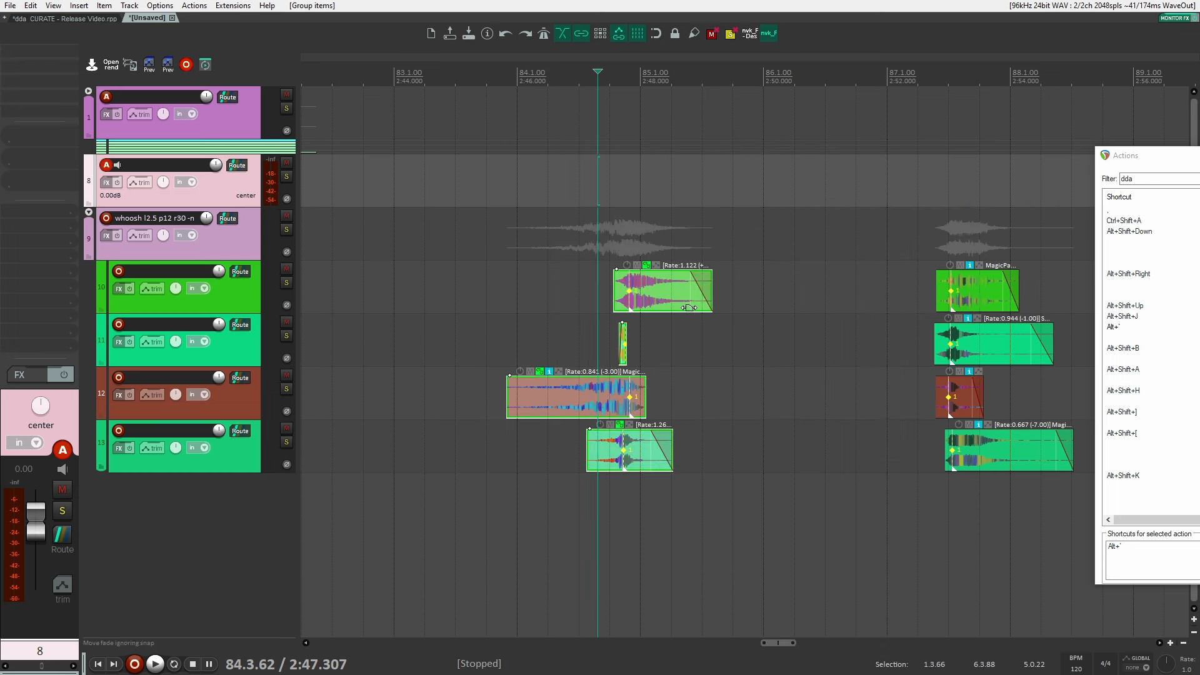
Step: Shift the first whoosh's grouped layers together slightly earlier on the timeline
drag(789, 232, 597, 513)
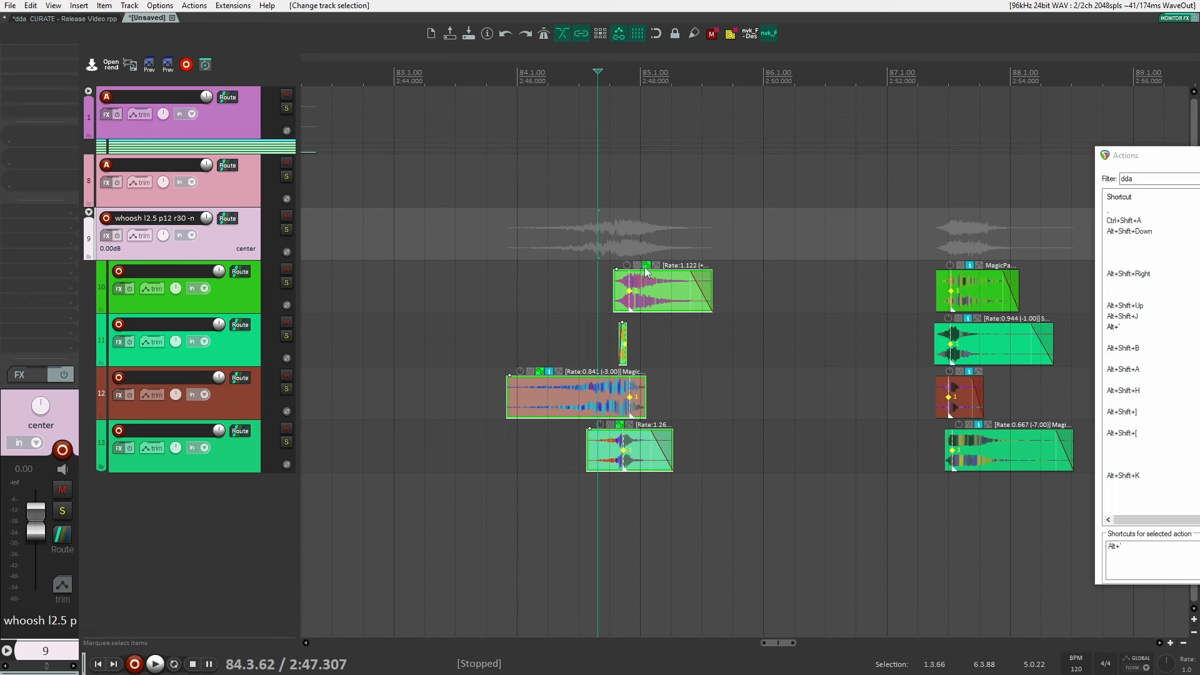
click(695, 388)
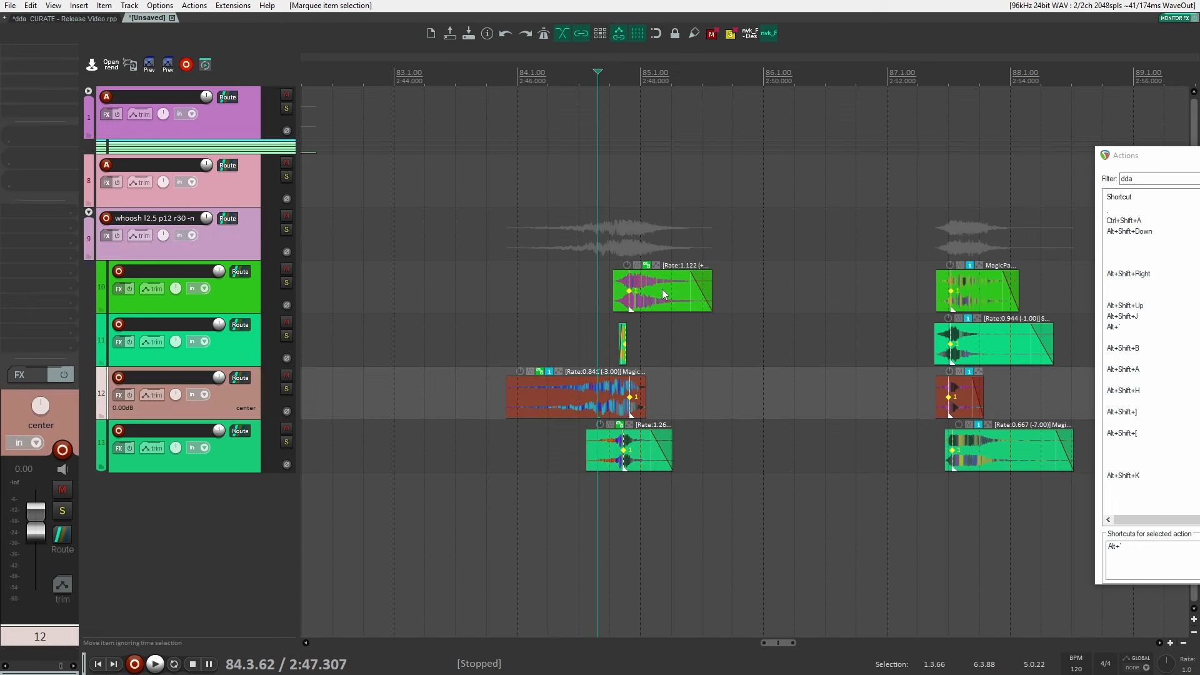
drag(662, 289, 621, 289)
click(723, 187)
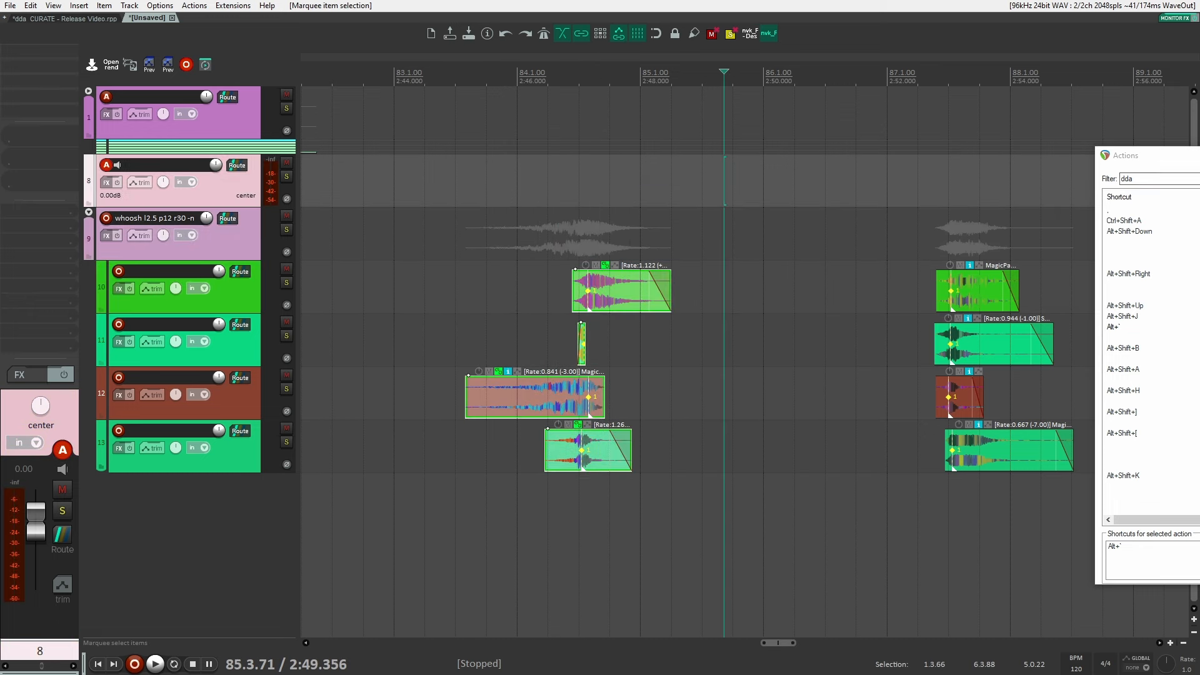
Step: Try to order the first whoosh's grouped layers by rating, high to low, with the selected grouped items script
click(1163, 179)
drag(1165, 165, 531, 168)
double_click(786, 331)
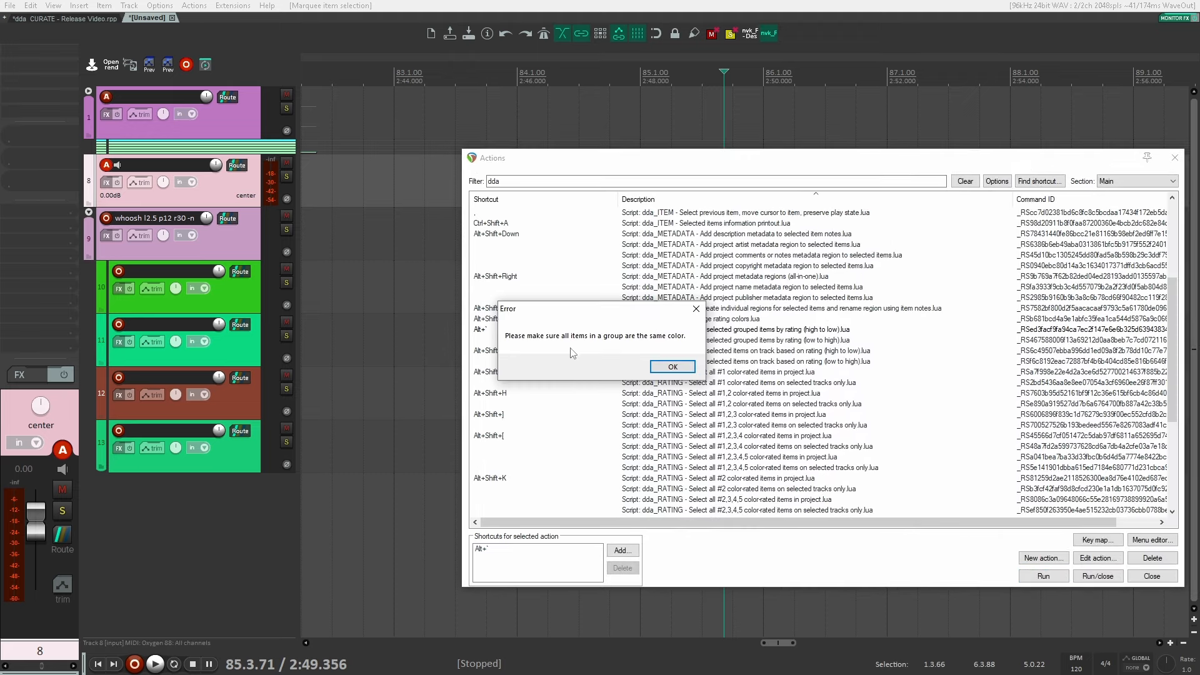
click(668, 367)
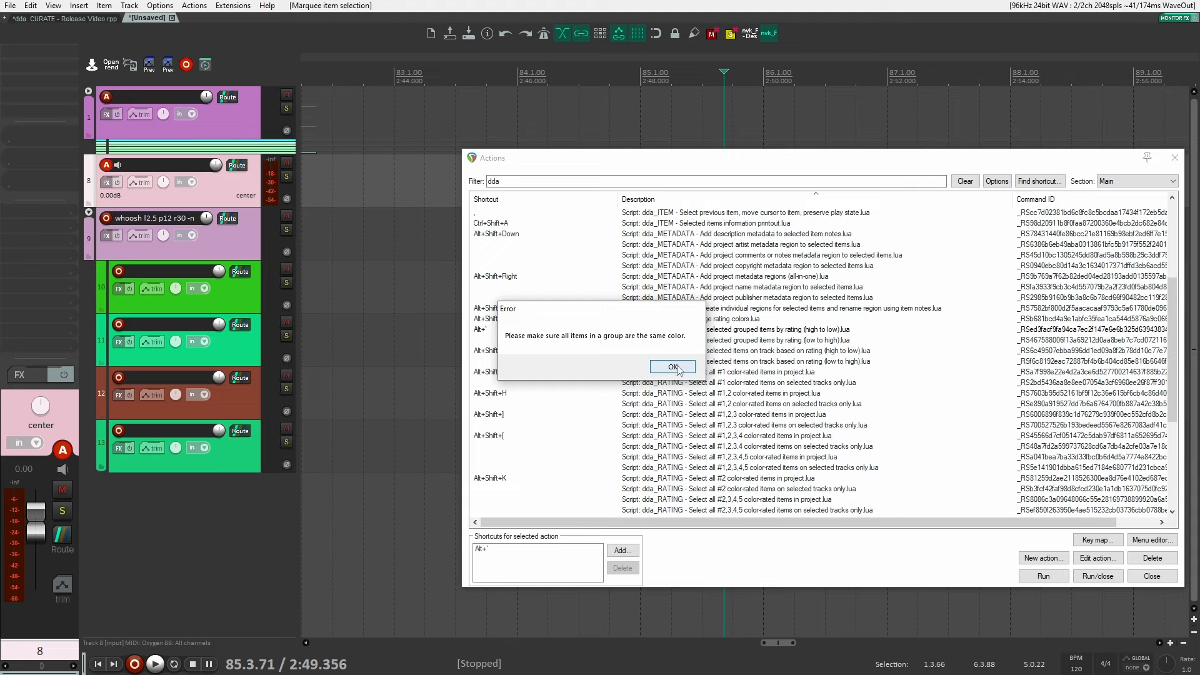
drag(852, 161, 1198, 181)
Step: Give all grouped layers of the first whoosh the same red rating color
mouse_move(814, 206)
mouse_down()
mouse_move(559, 487)
mouse_move(550, 482)
mouse_up()
click(717, 372)
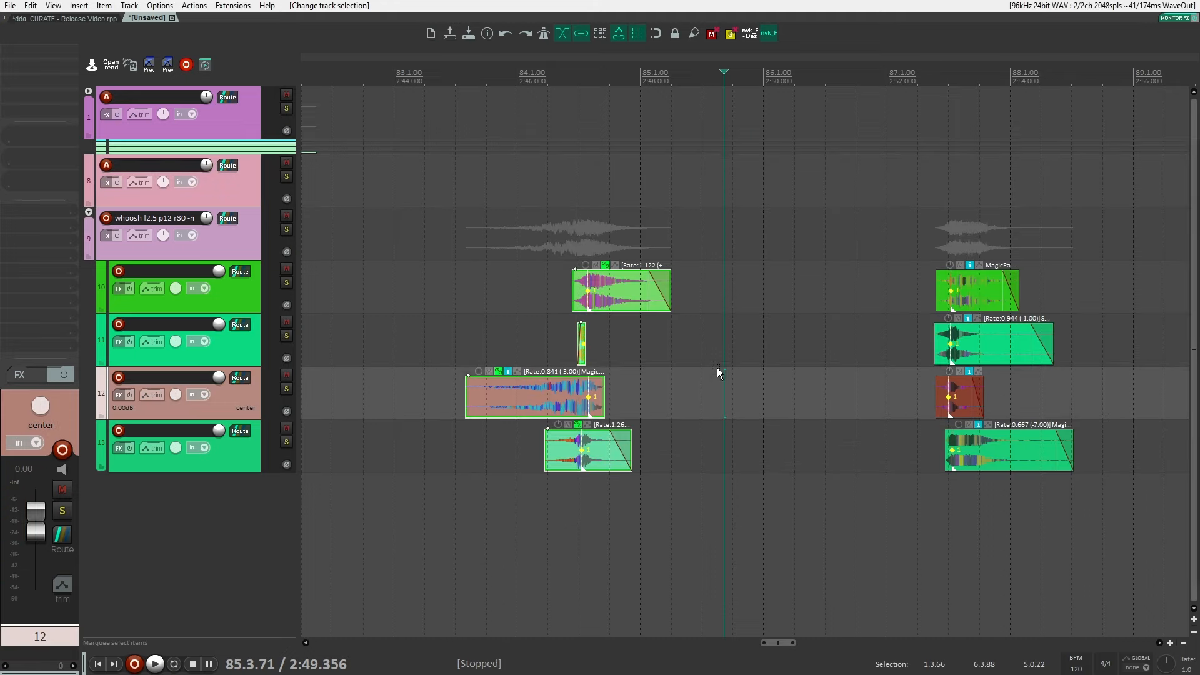
drag(517, 250, 680, 500)
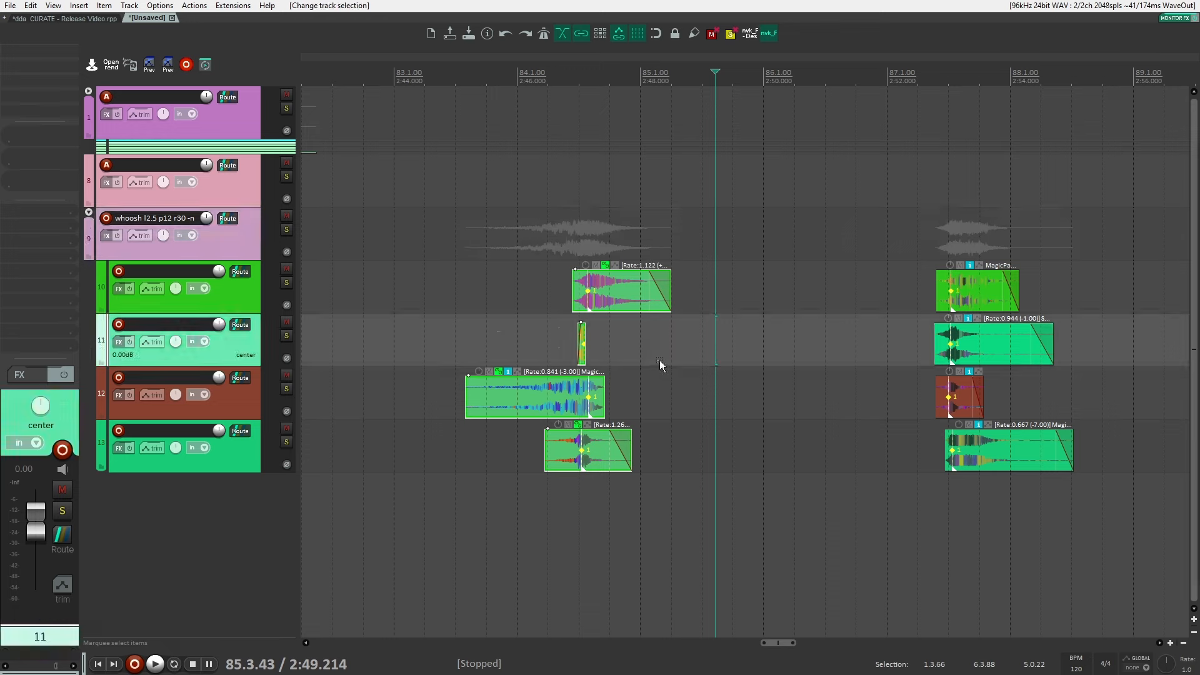
drag(429, 162, 605, 514)
drag(739, 220, 572, 556)
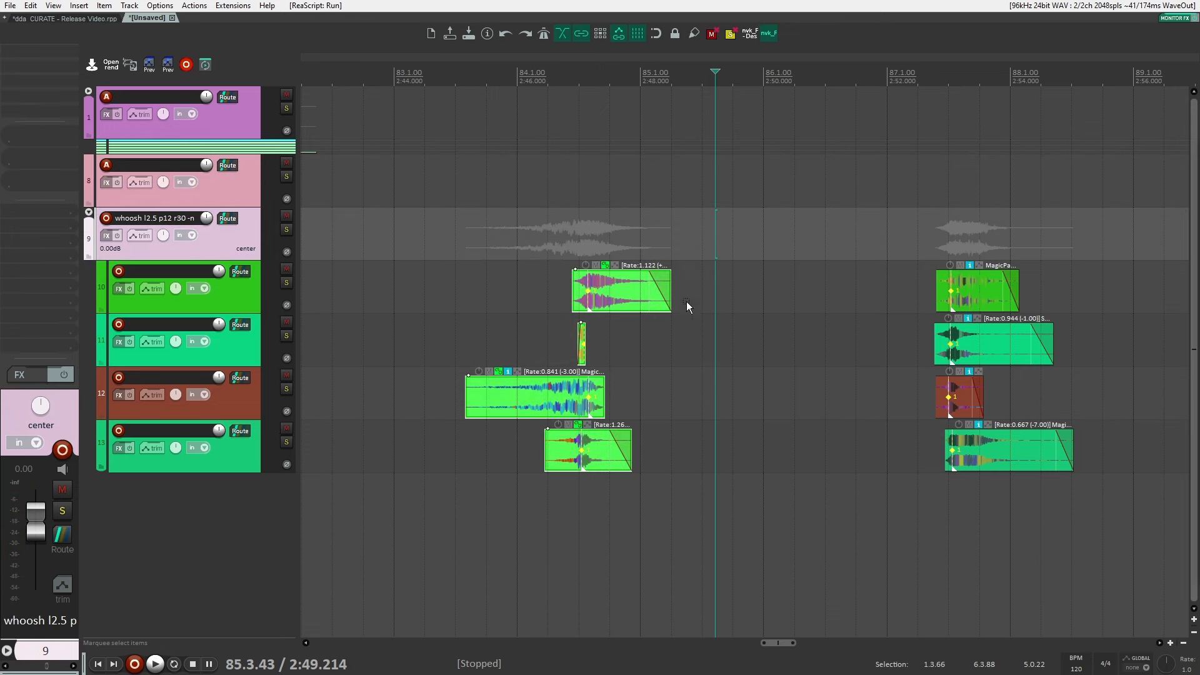
key(shift+c)
drag(747, 213, 483, 568)
key(shift+c)
drag(697, 232, 460, 504)
key(shift+c)
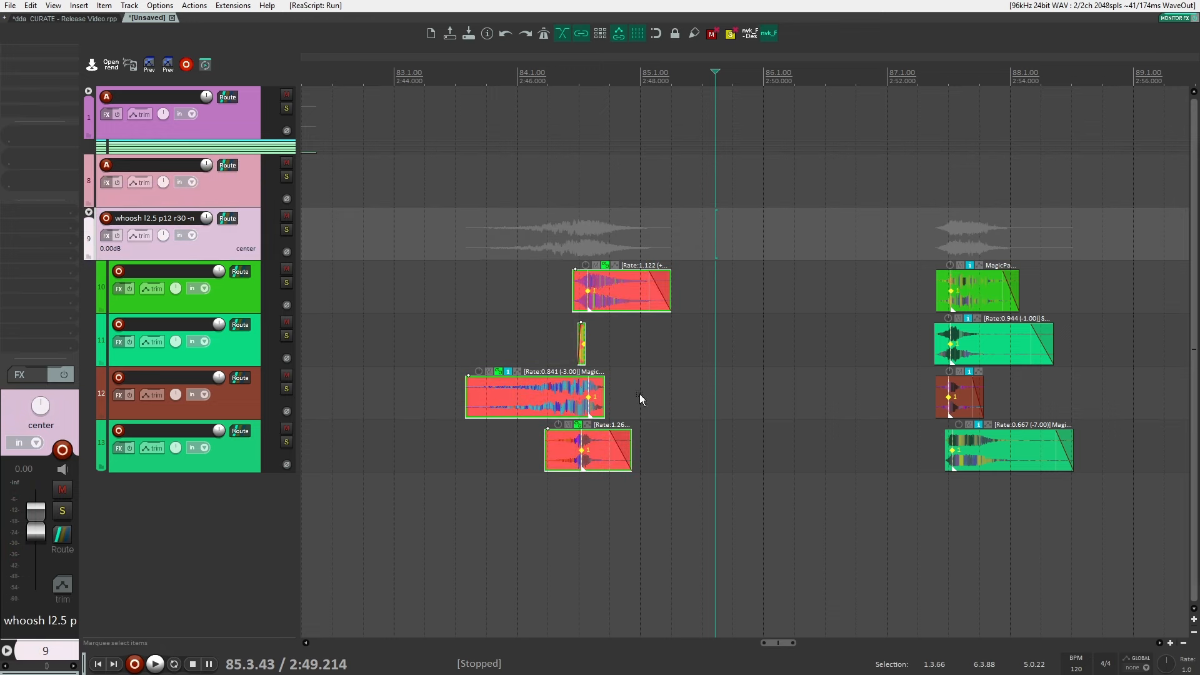
Step: Rate all layers of the second whoosh with the teal color and group them
click(819, 362)
drag(819, 363, 482, 350)
drag(557, 206, 707, 495)
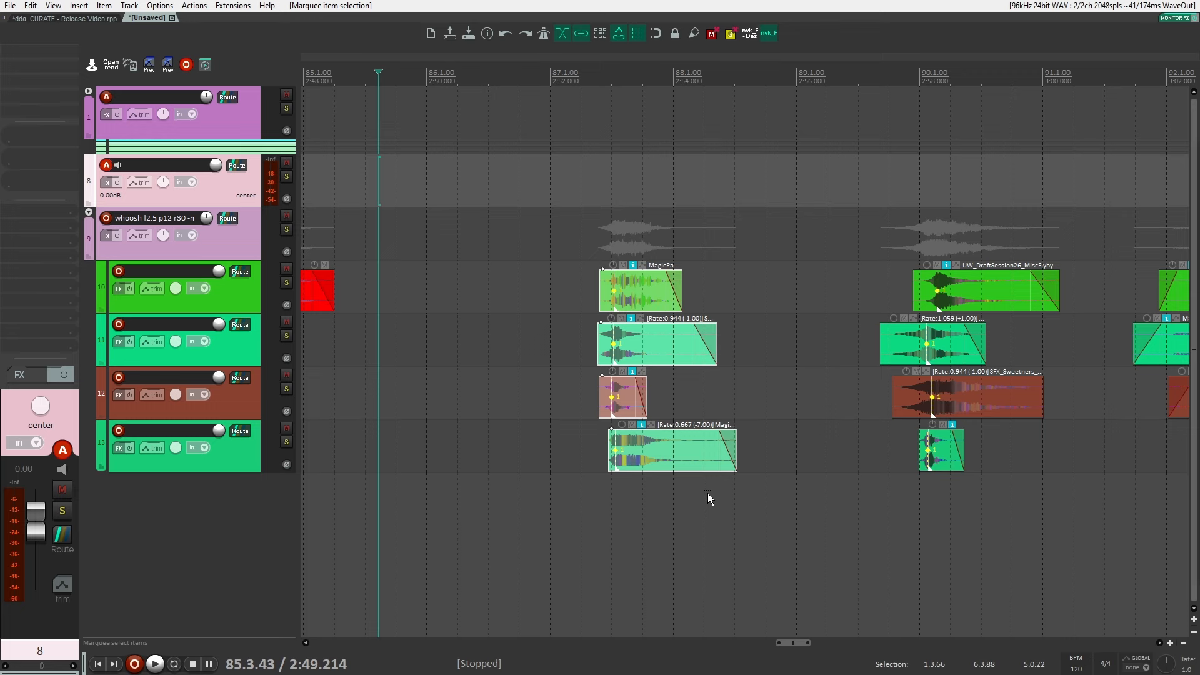
key(shift+c)
drag(757, 208, 625, 507)
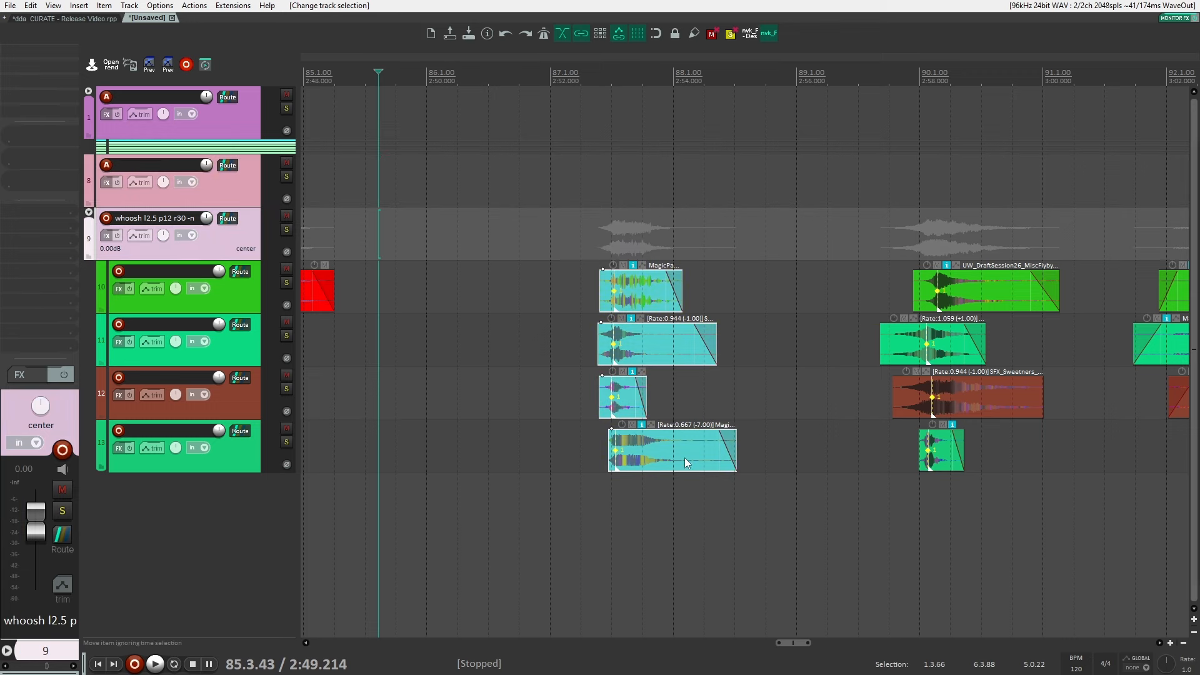
key(ctrl+g)
Step: Group the third whoosh's layers and rate them all with the dark green color
drag(880, 211, 1061, 486)
key(ctrl+g)
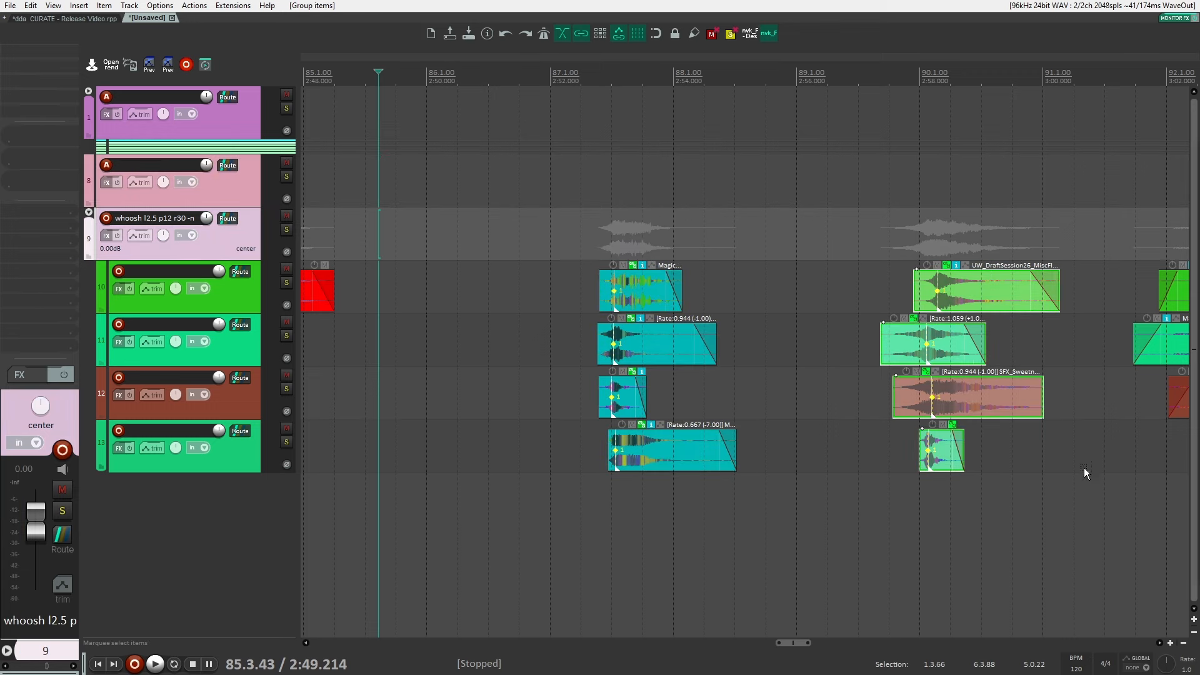
scroll(1084, 467, right, 3)
click(728, 147)
key(c)
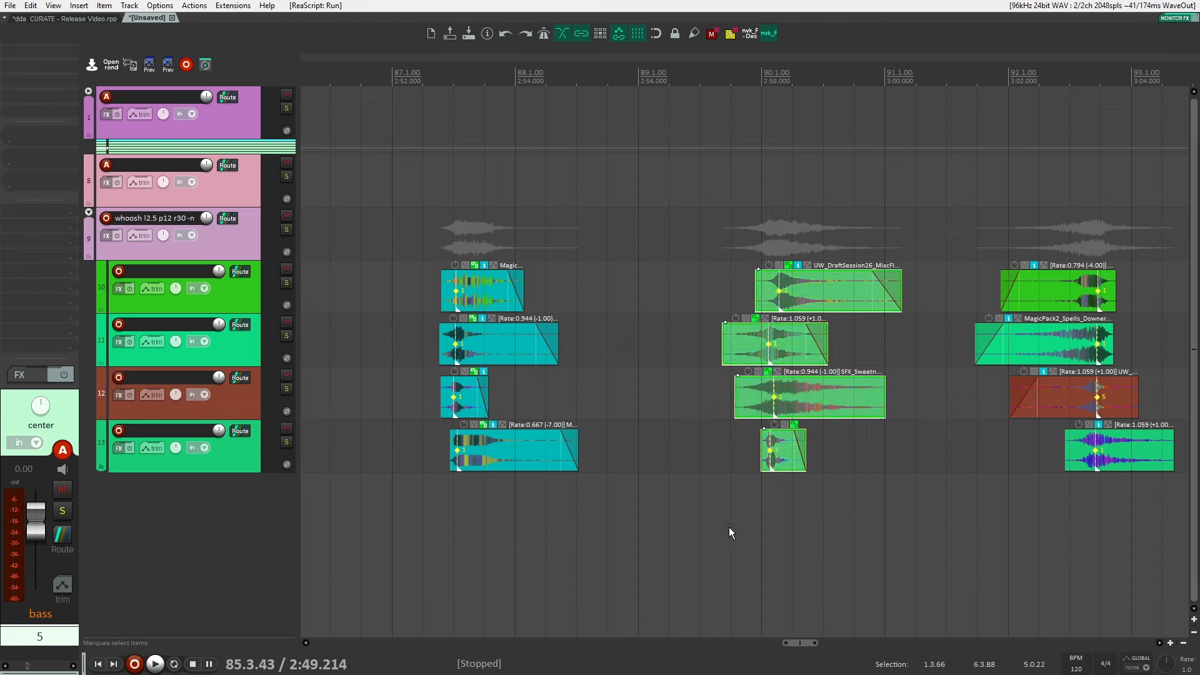
click(729, 527)
Step: Move the teal second and green third whoosh groups earlier on the timeline, closer to the red group
scroll(640, 458, down, 4)
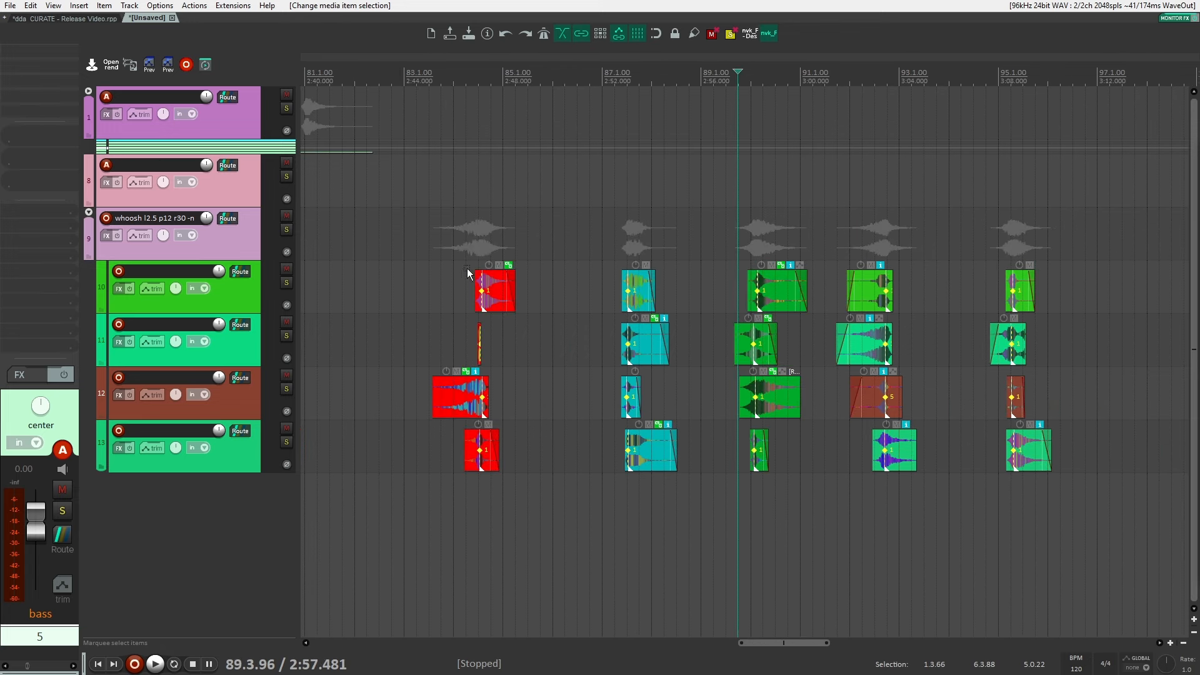
drag(644, 290, 610, 290)
drag(776, 295, 723, 295)
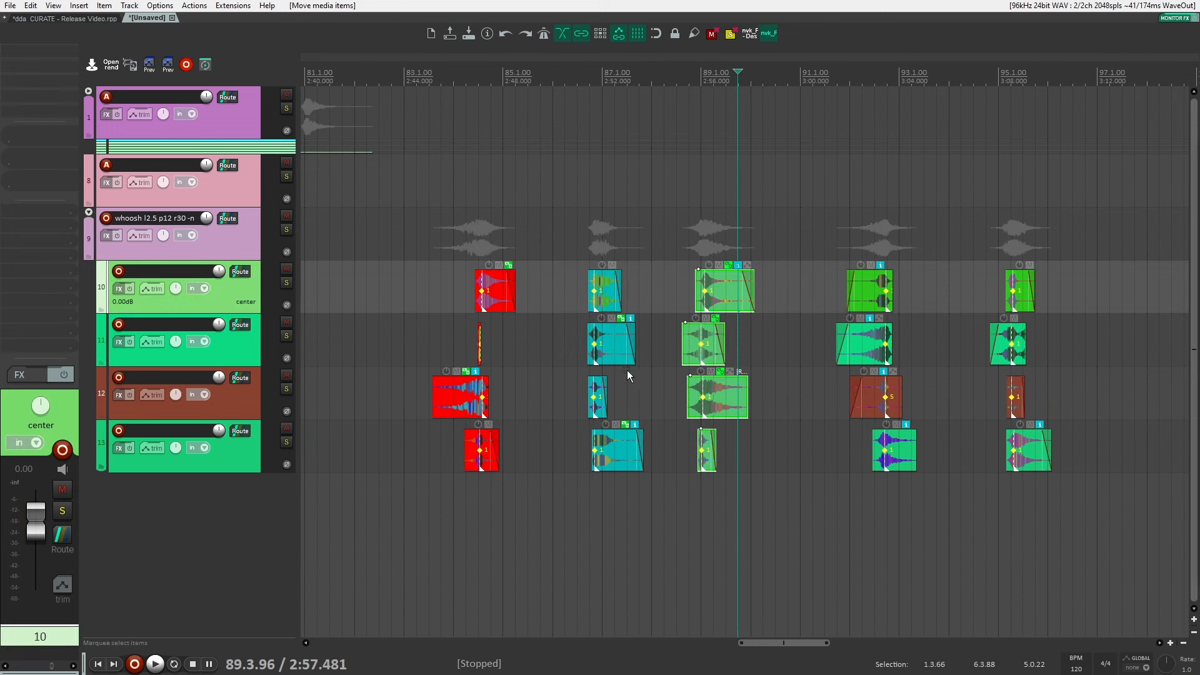
click(640, 181)
Step: Order the red, teal and green whoosh groups by rating, high to low, with the selected grouped items script
drag(430, 189, 754, 550)
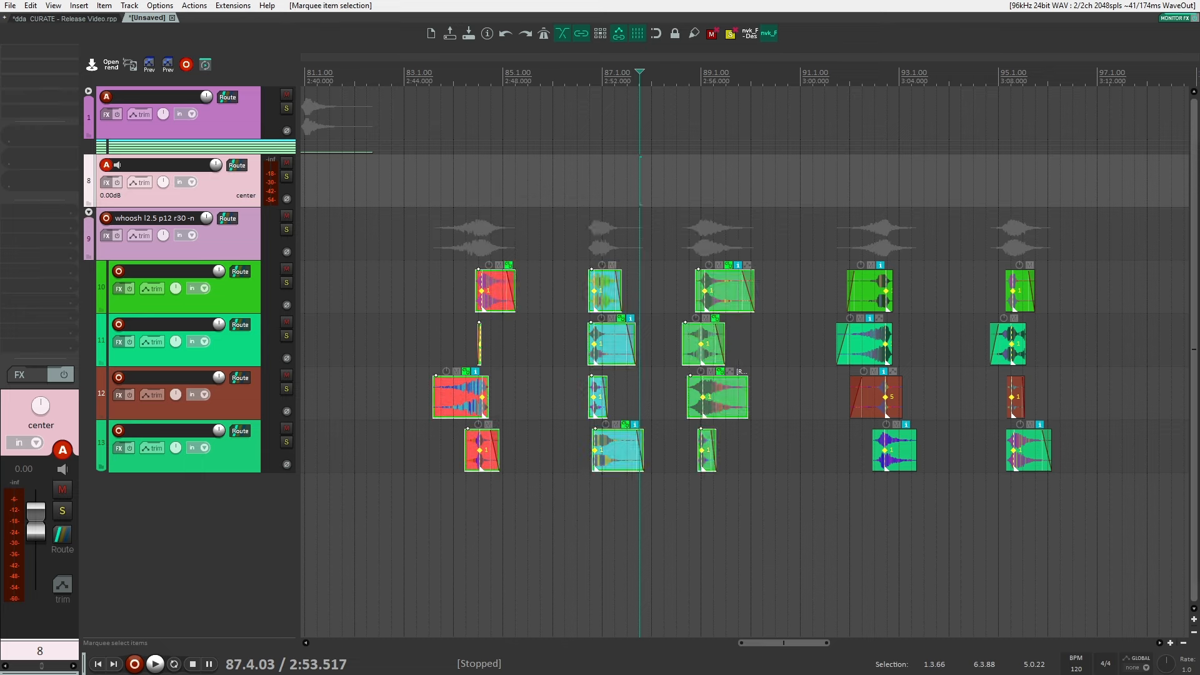
key(question)
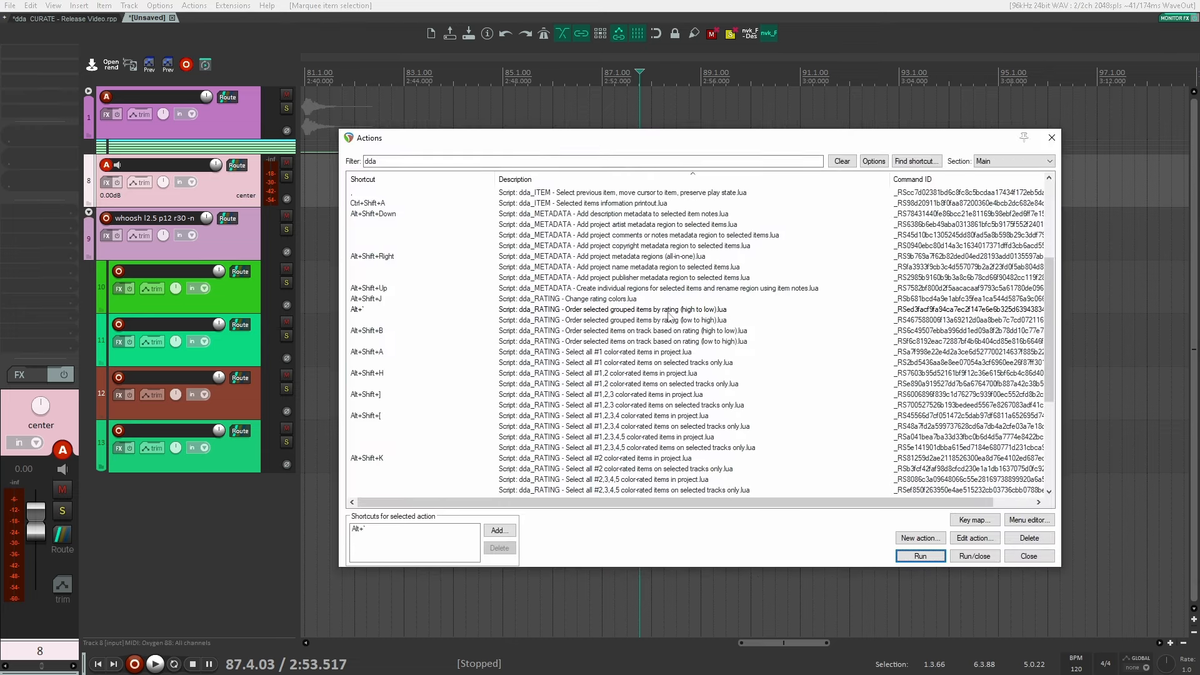
click(668, 315)
drag(695, 144, 1194, 180)
click(937, 539)
key(ctrl+z)
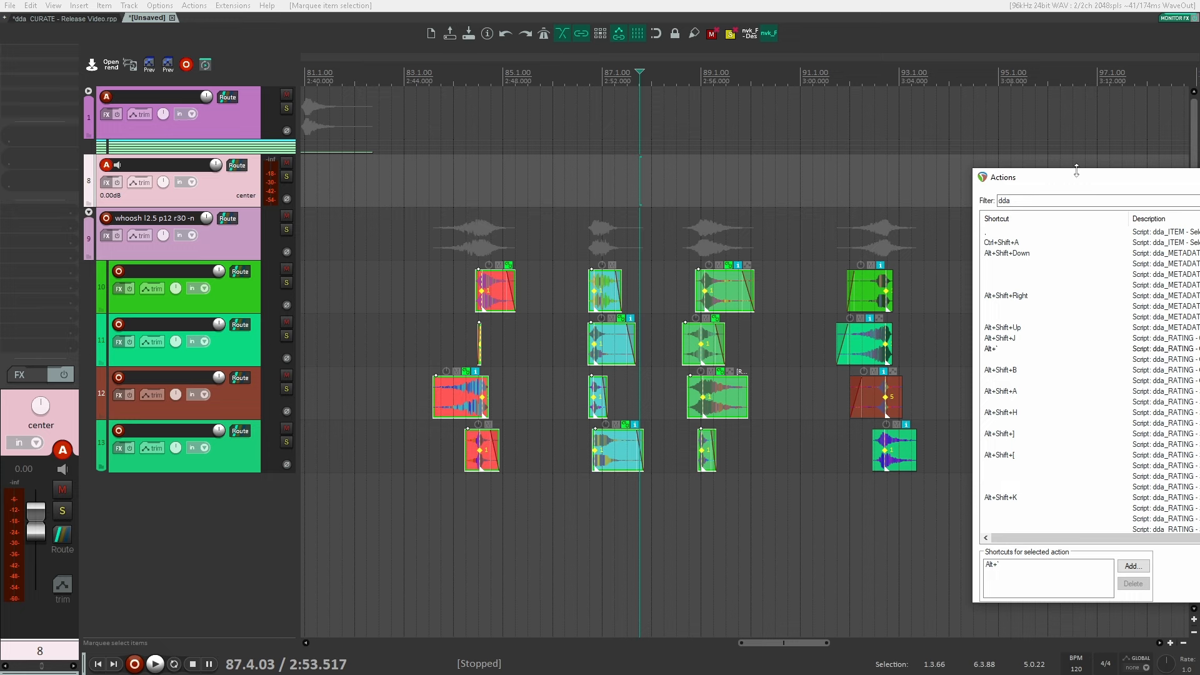
drag(1076, 170, 1012, 99)
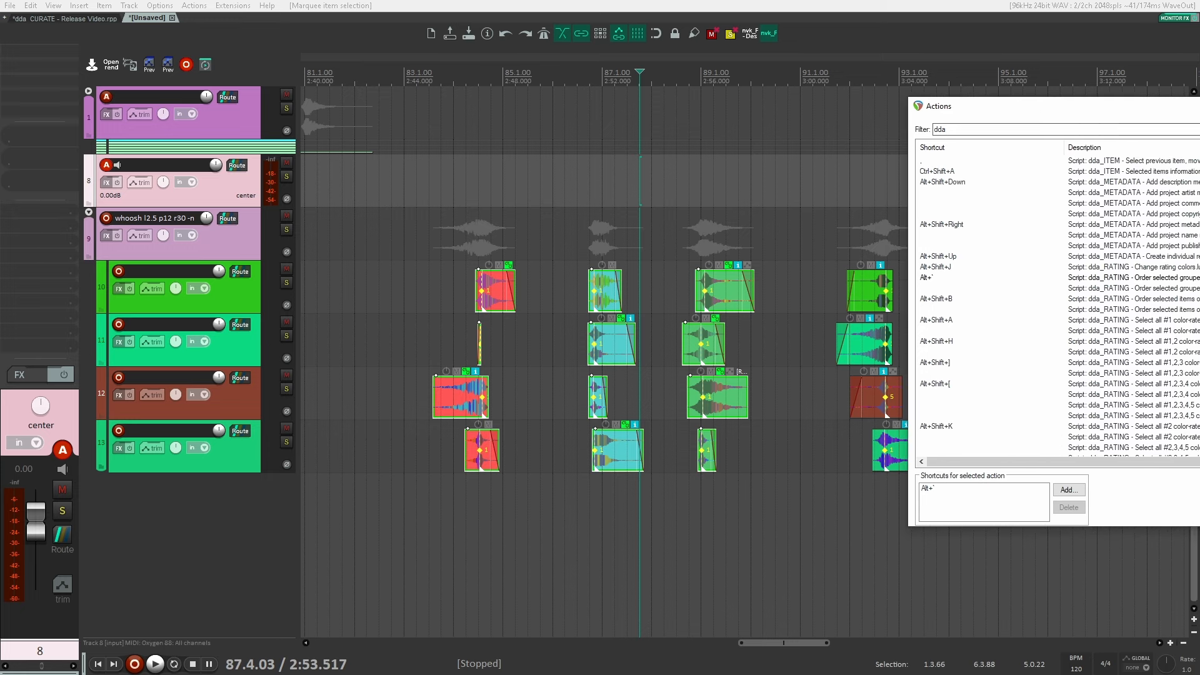
key(alt+grave)
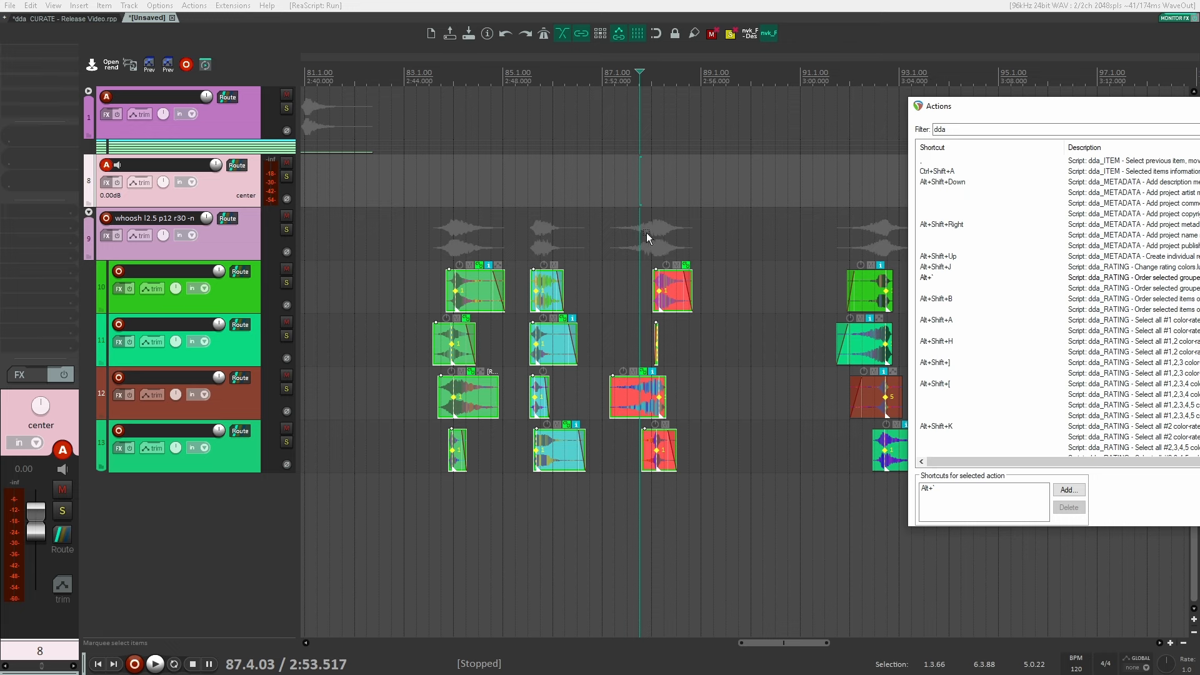
Step: Group the layers of the fourth and fifth whooshes, each as its own group
click(773, 296)
drag(784, 341, 642, 335)
scroll(643, 335, down, 3)
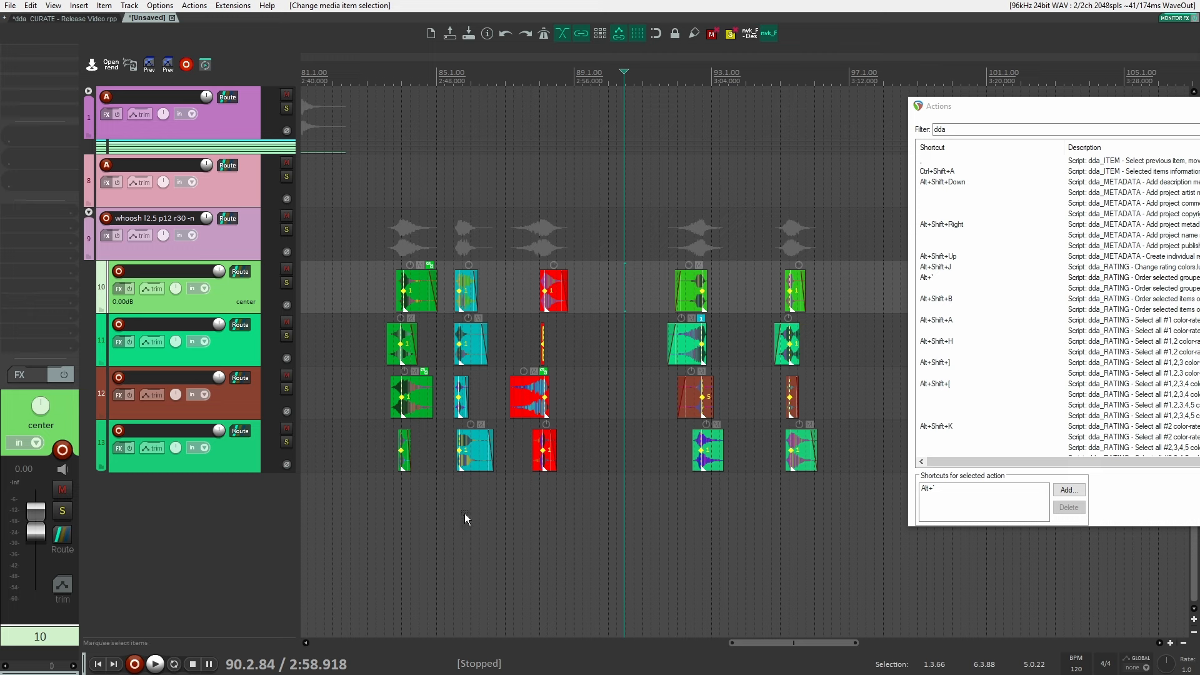
click(655, 206)
drag(655, 203, 728, 478)
key(g)
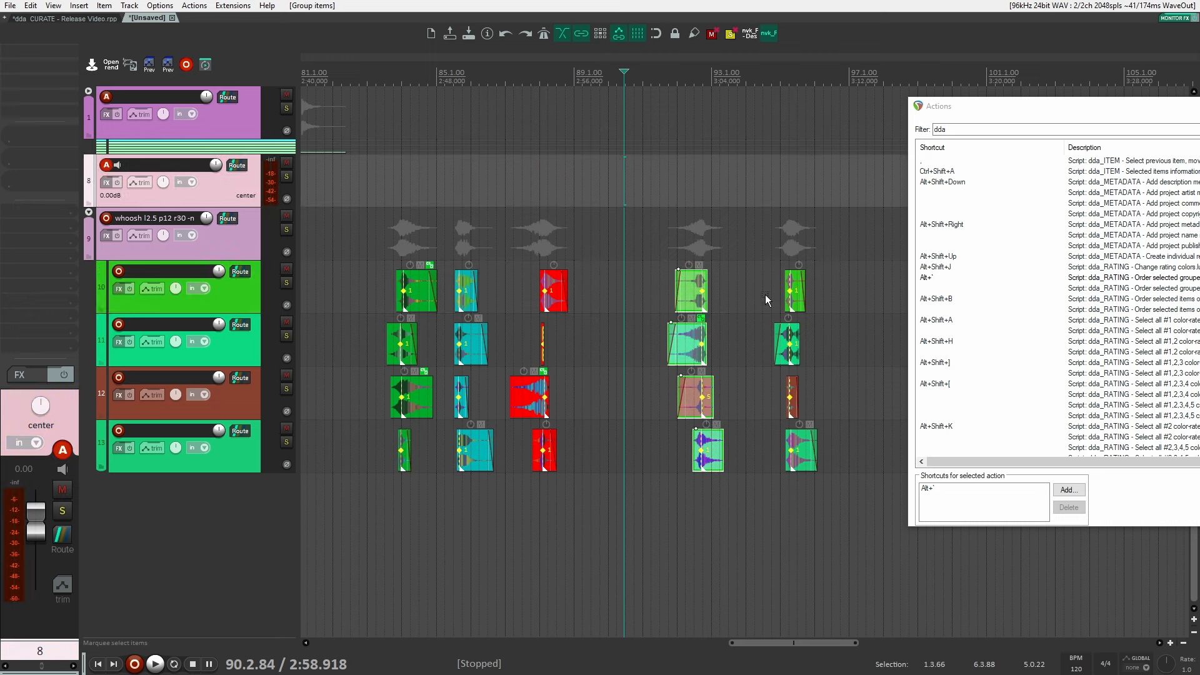
drag(763, 240, 850, 494)
Step: Rate the fourth whoosh group with the teal color and the fifth whoosh group with the orange color
drag(663, 206, 725, 489)
key(2)
drag(758, 219, 363, 220)
key(4)
Step: Order all five grouped whooshes by rating from high to low and reorder them from low to high
click(826, 508)
drag(806, 478, 635, 461)
click(773, 513)
scroll(818, 513, down, 2)
drag(819, 515, 486, 233)
drag(1085, 110, 883, 101)
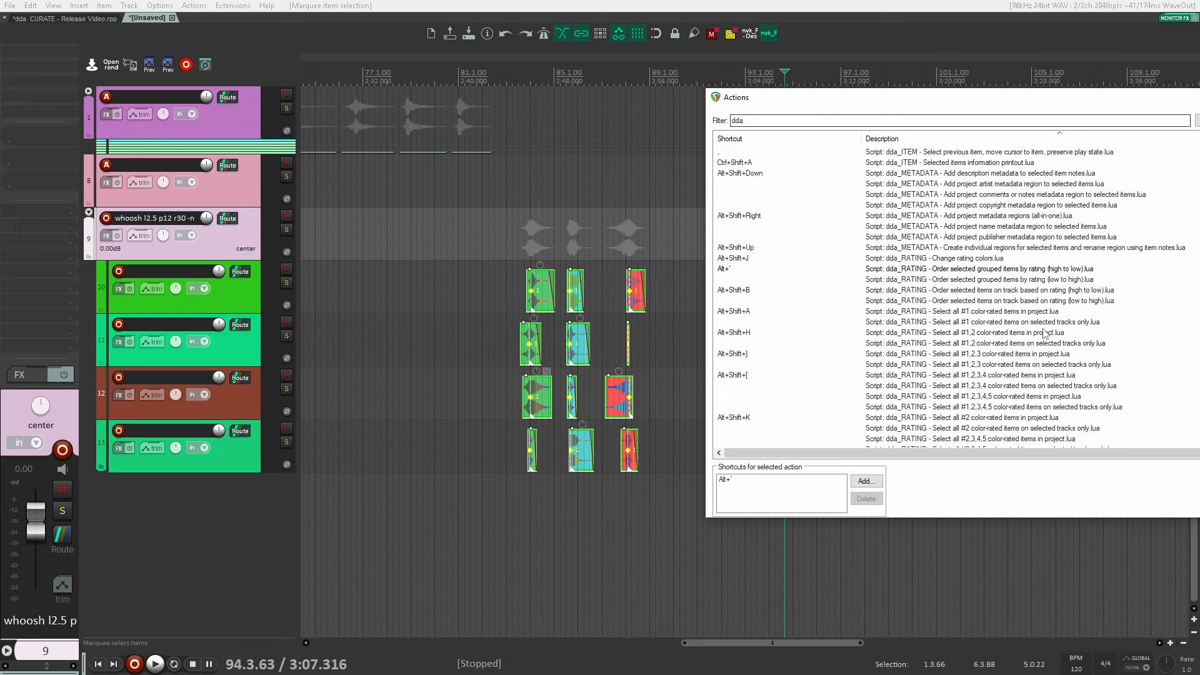
click(1070, 290)
click(1053, 269)
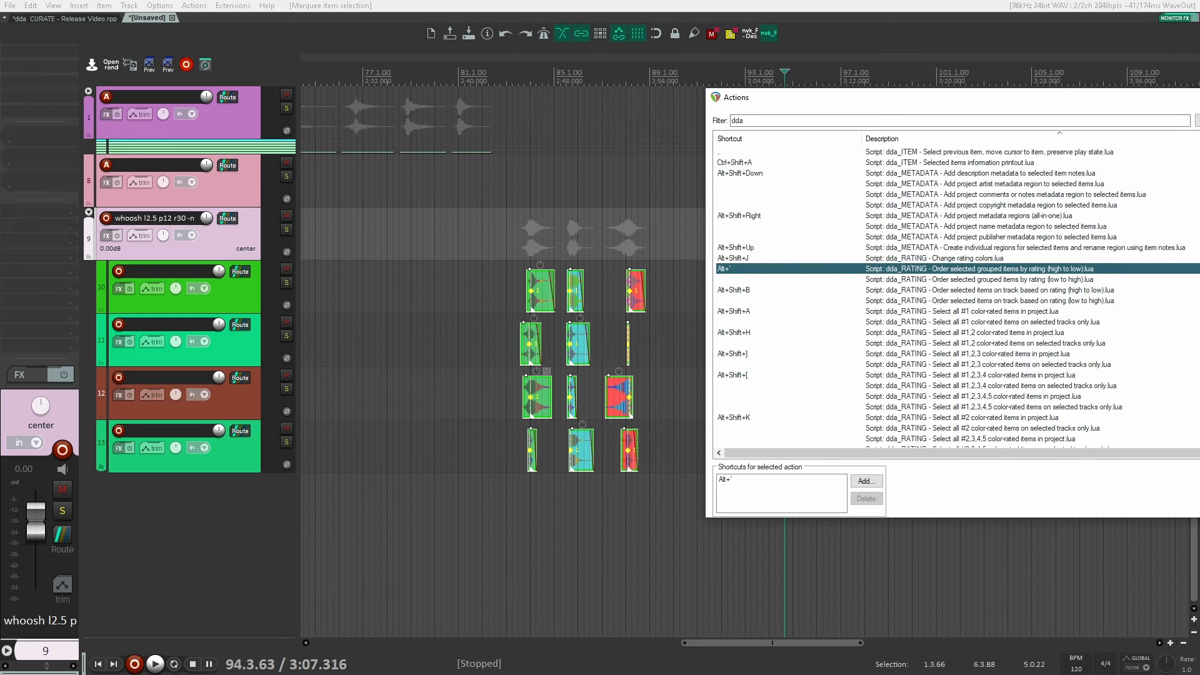
key(alt+grave)
drag(505, 372, 400, 345)
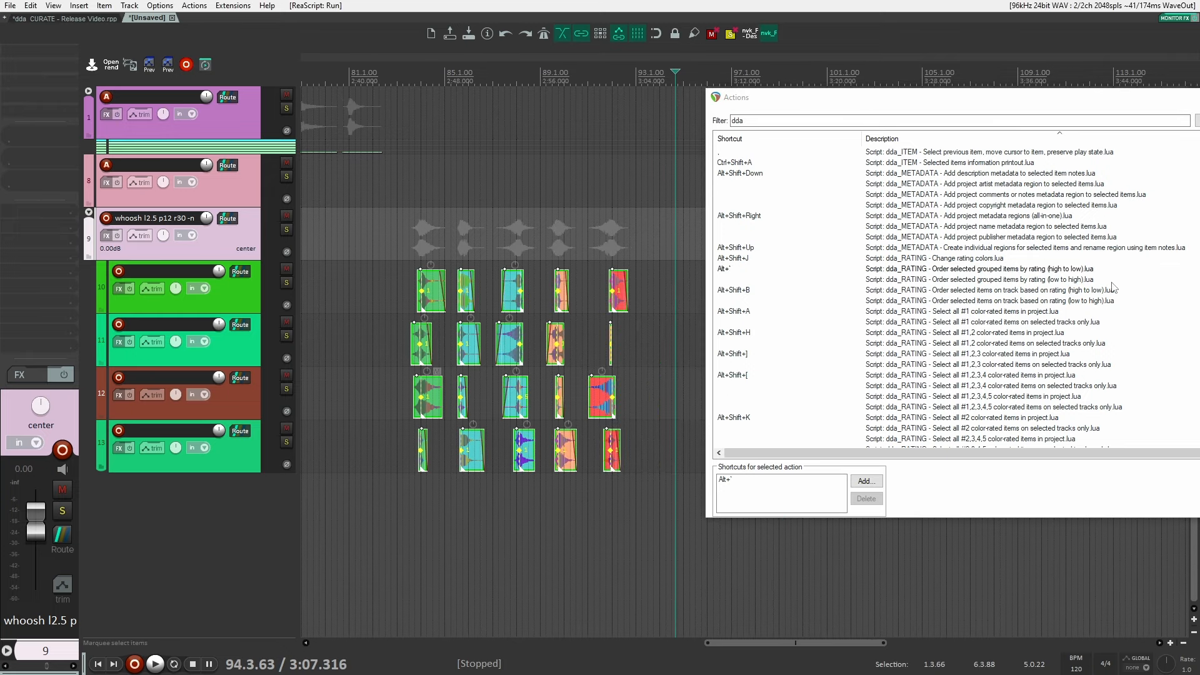
double_click(1072, 279)
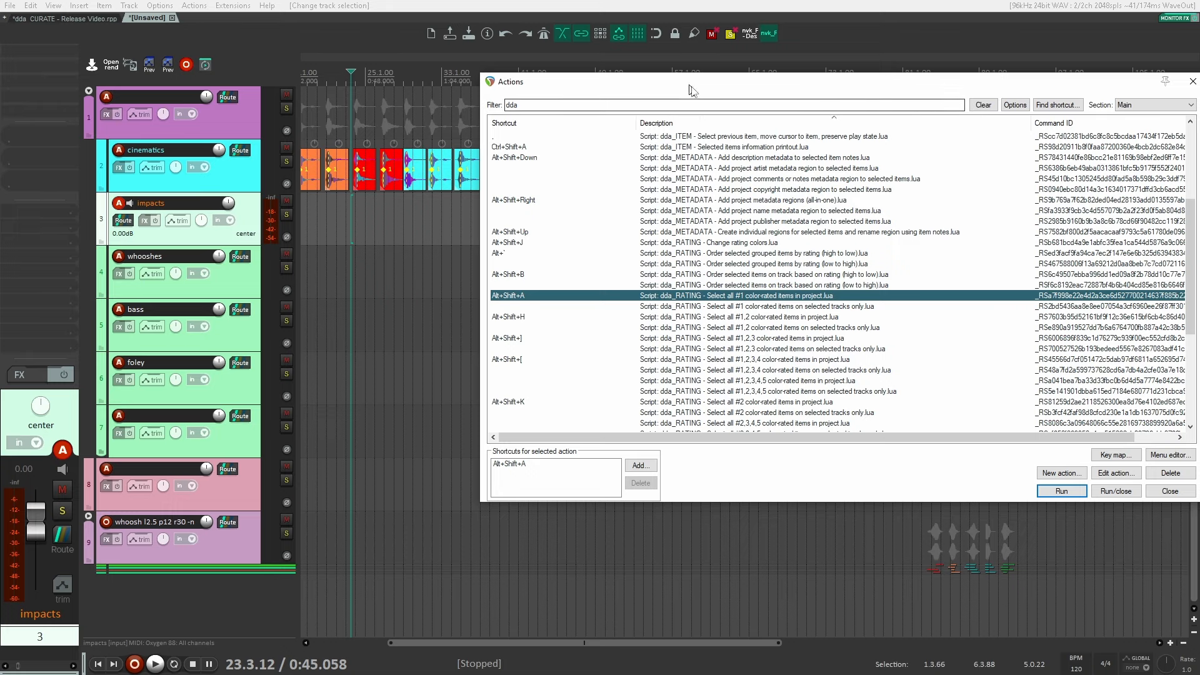
Step: Select all #1 color-rated items in the project with the dda_RATING script
drag(688, 83, 767, 92)
click(380, 241)
scroll(437, 244, left, 5)
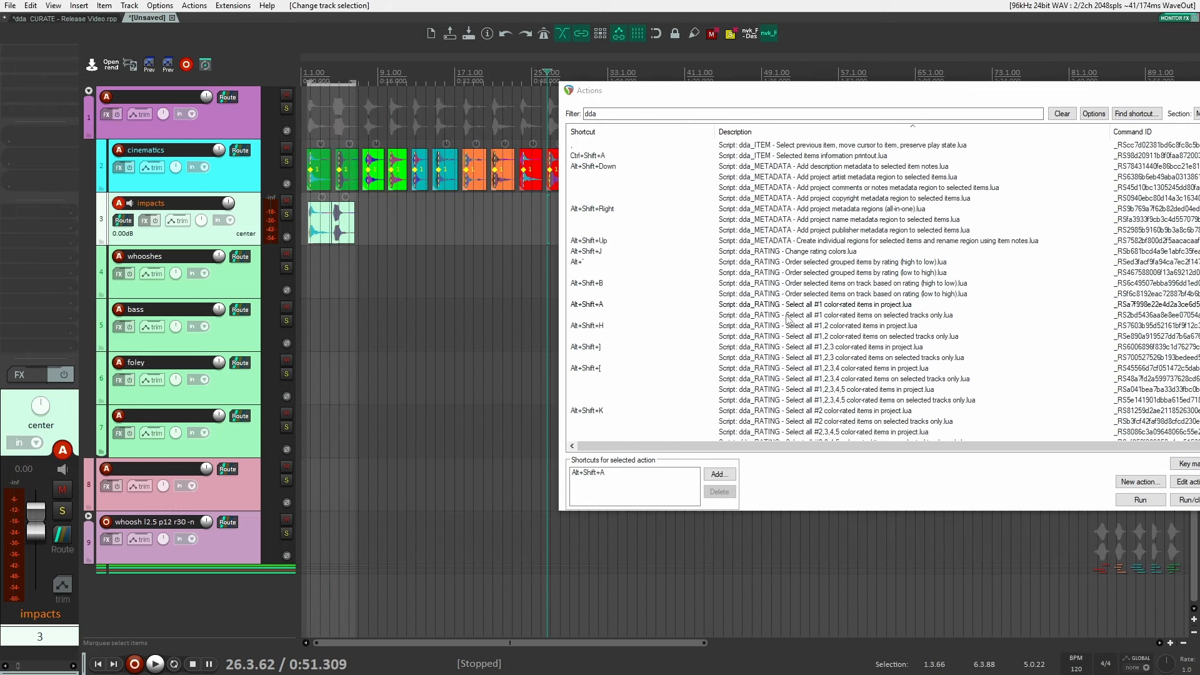
click(809, 306)
drag(869, 98, 831, 97)
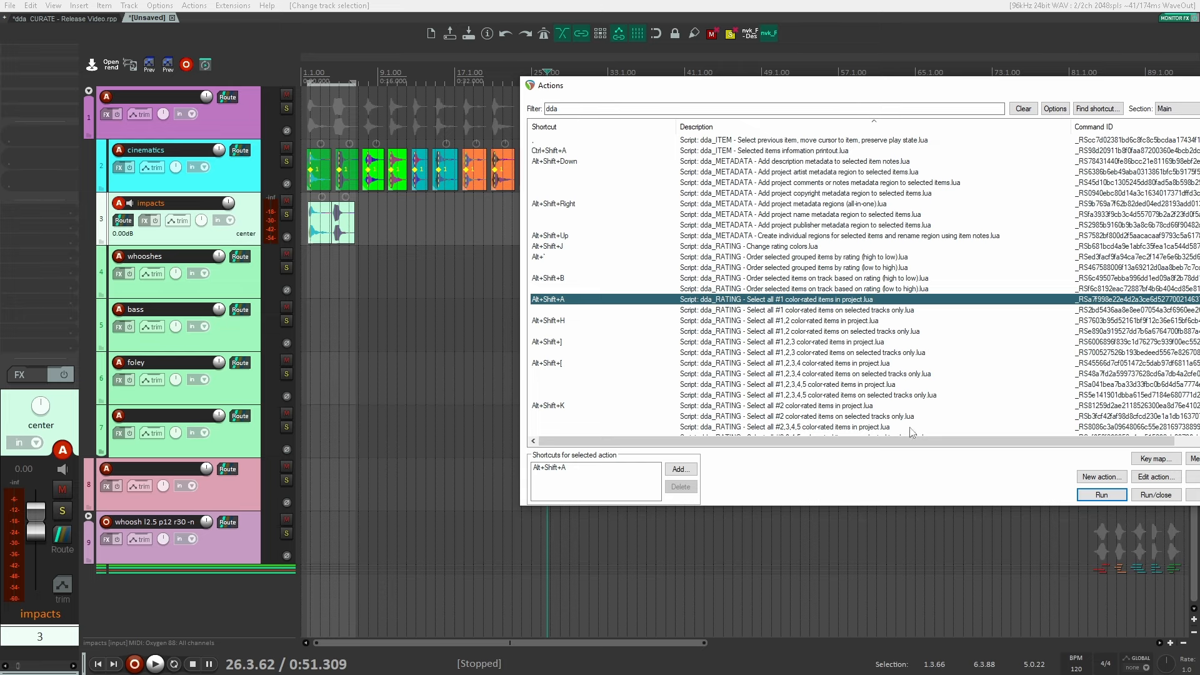
click(1102, 494)
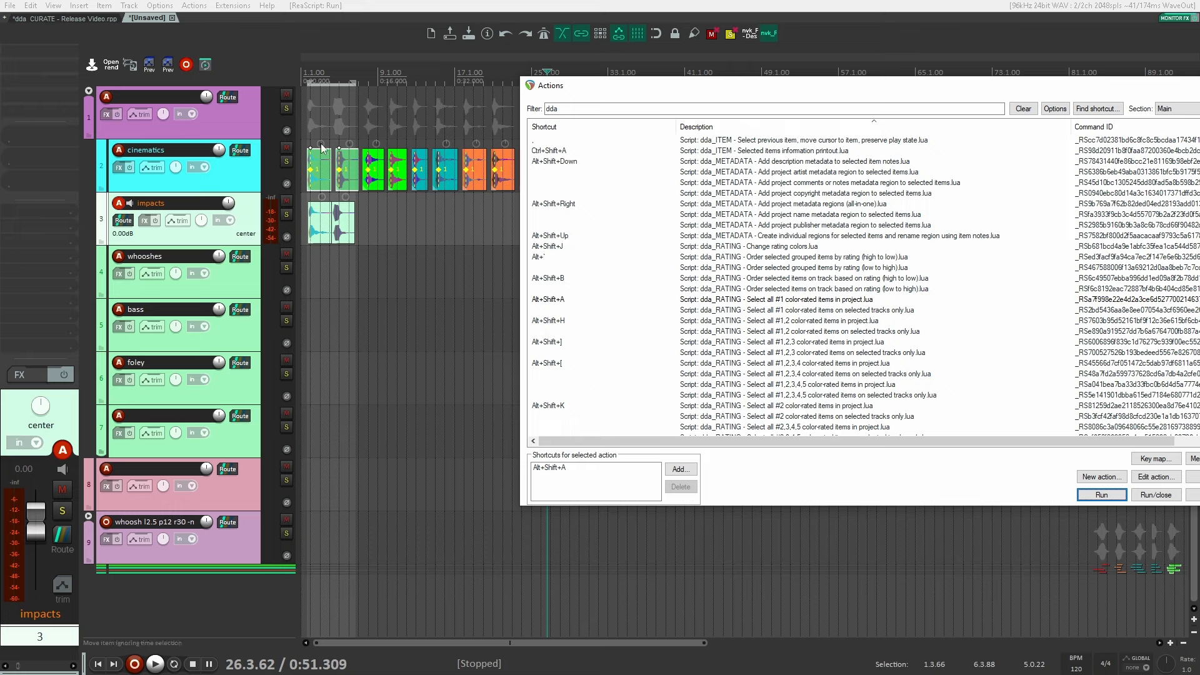
Step: Clear the item selection near the whoosh groups and rerun the script selecting all #1 color-rated items in the project
drag(1085, 530, 807, 497)
drag(880, 538, 919, 592)
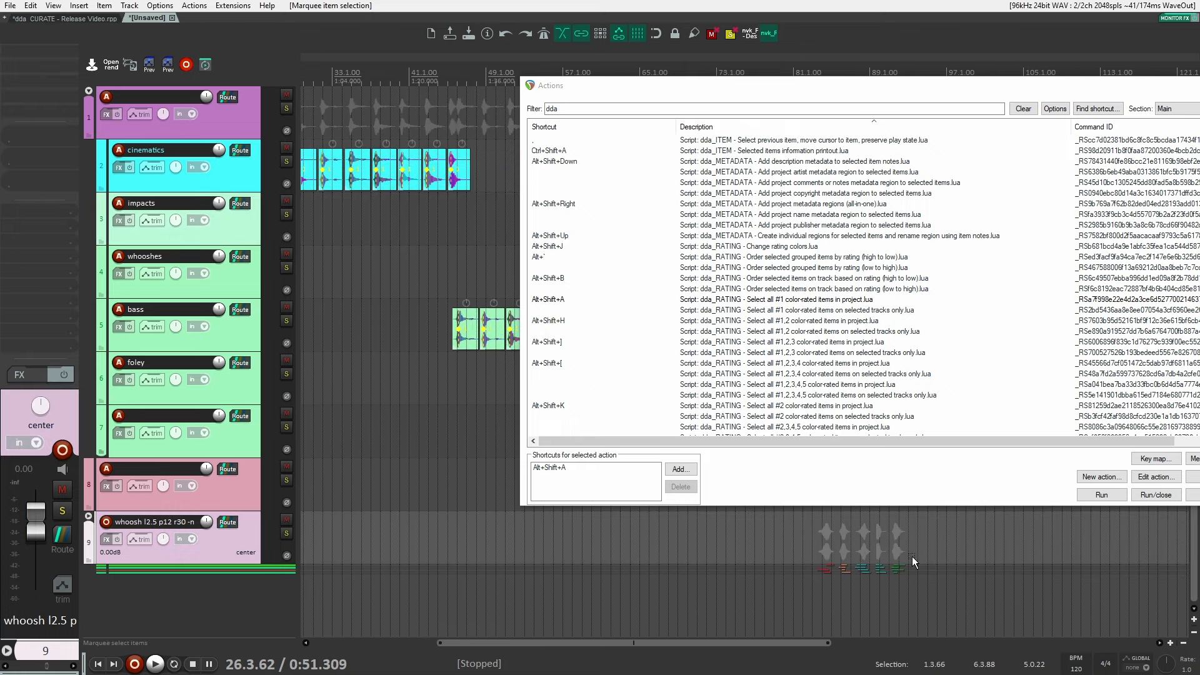
click(853, 302)
click(1101, 495)
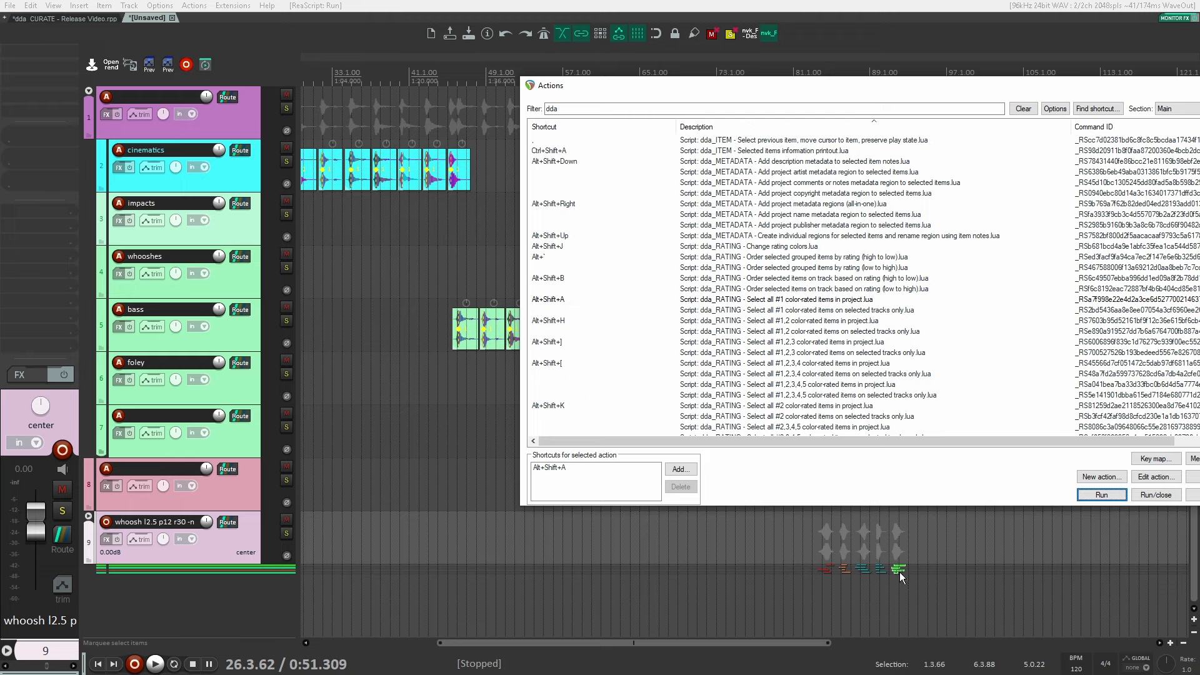
Step: Select the cinematics track and run the script selecting all #1 color-rated items on selected tracks only
drag(368, 283, 385, 314)
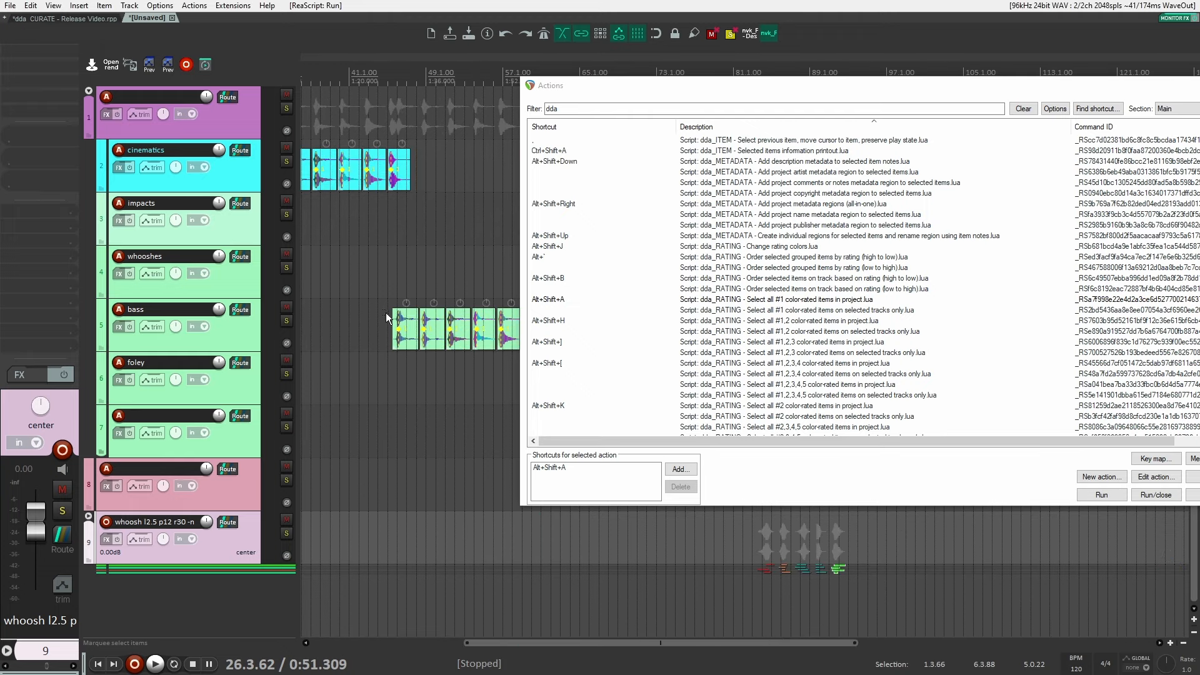
click(832, 321)
click(833, 311)
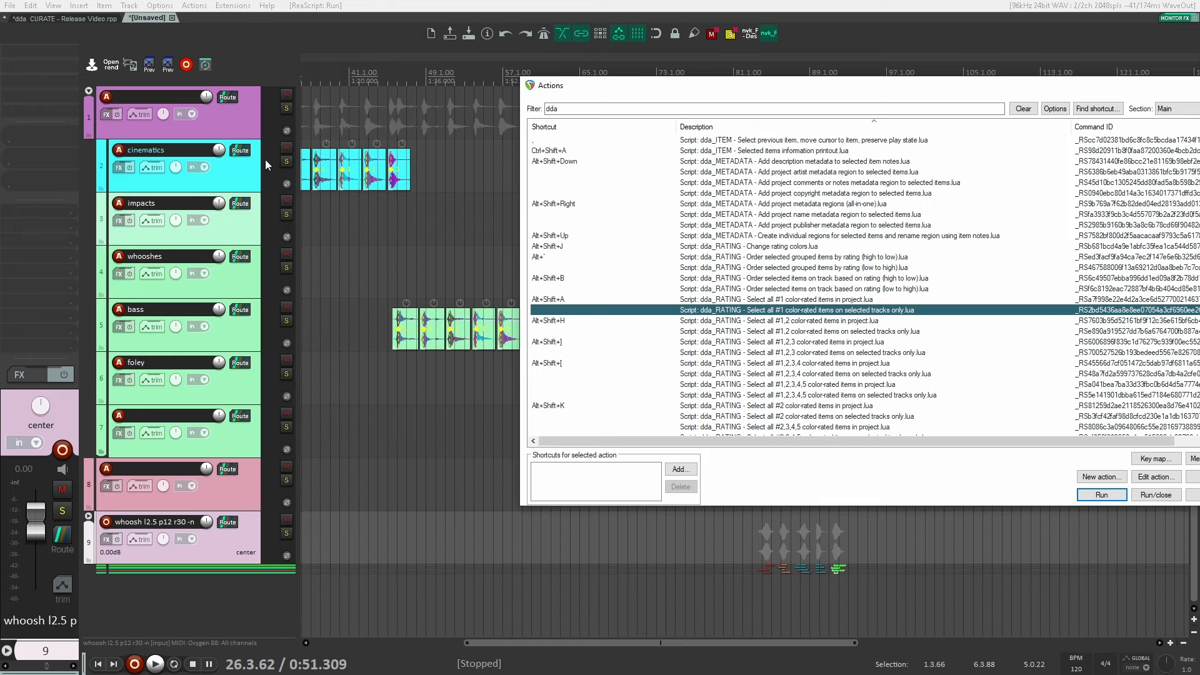
click(243, 180)
drag(371, 243, 798, 245)
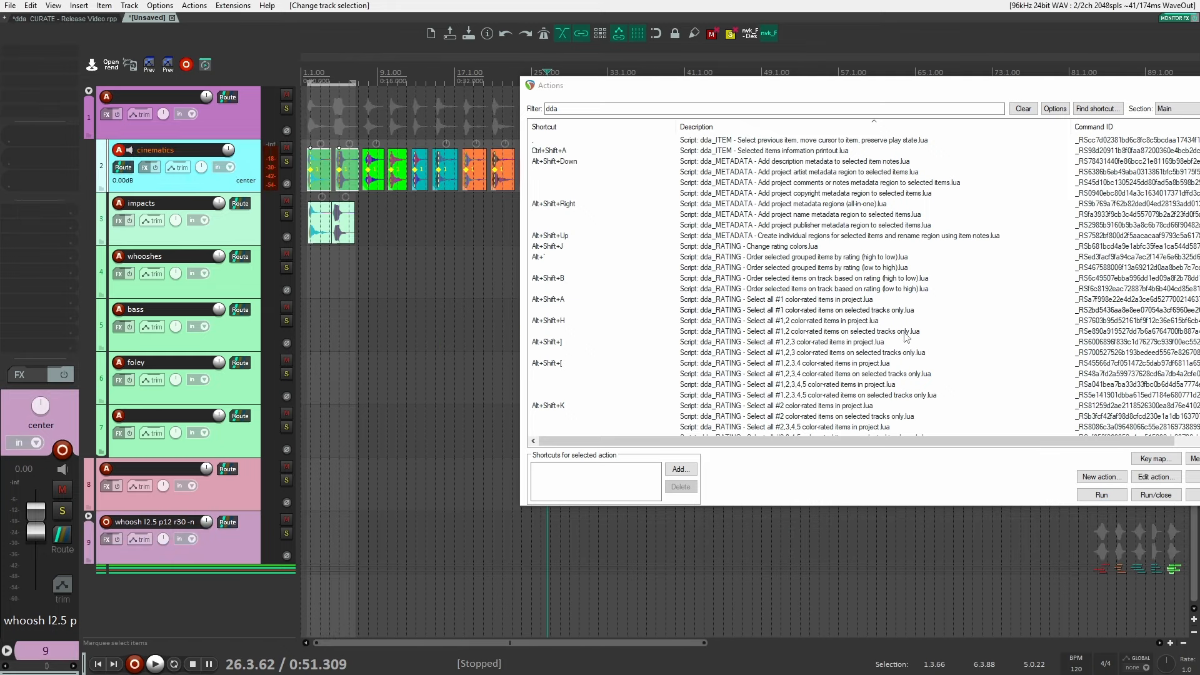
click(872, 310)
click(1097, 495)
click(377, 244)
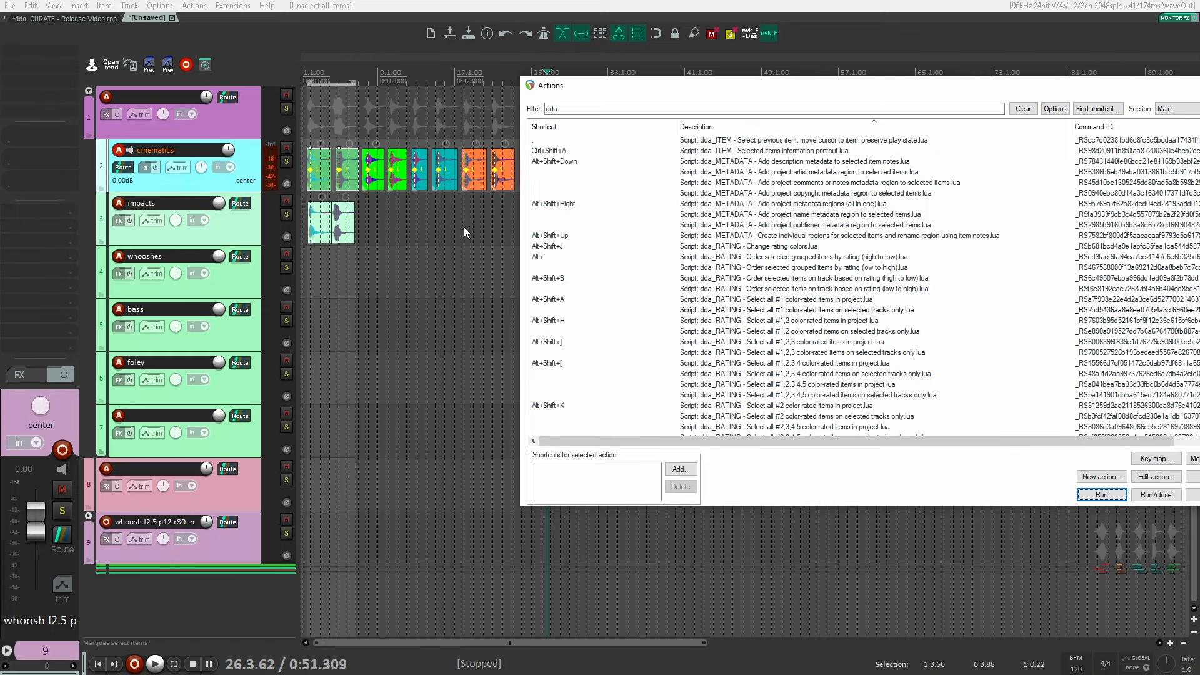
Step: Review the remaining dda_RATING selection and rating scripts and the other dda scripts in the filtered action list
click(850, 321)
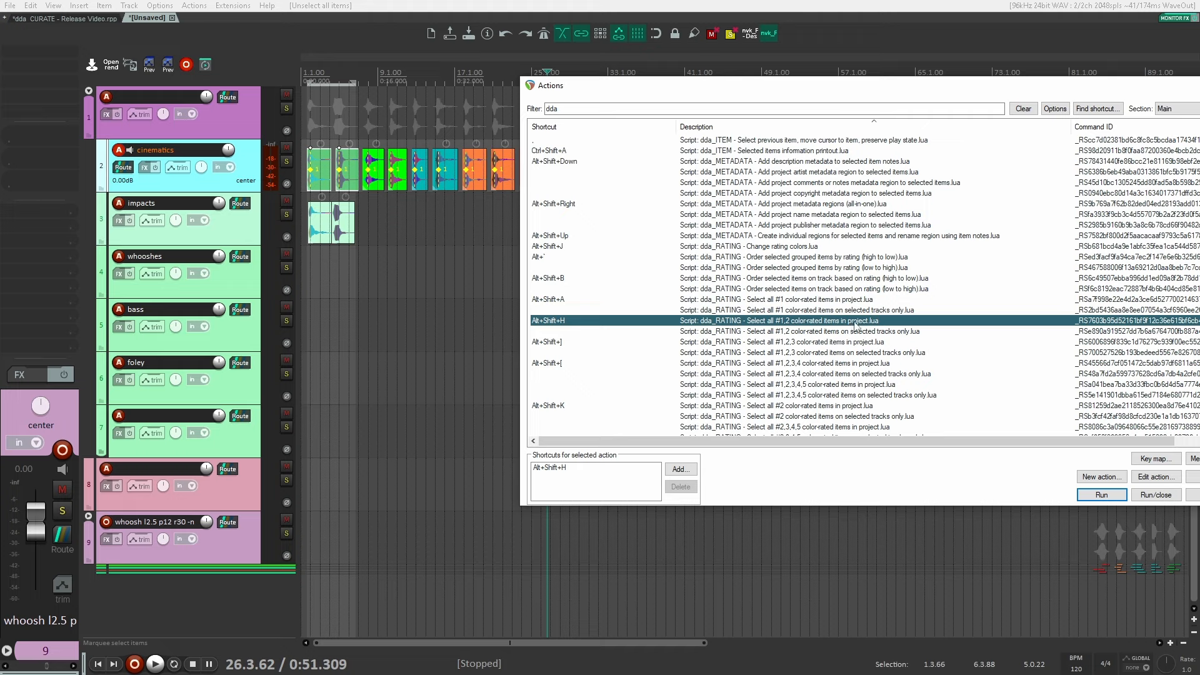
click(859, 341)
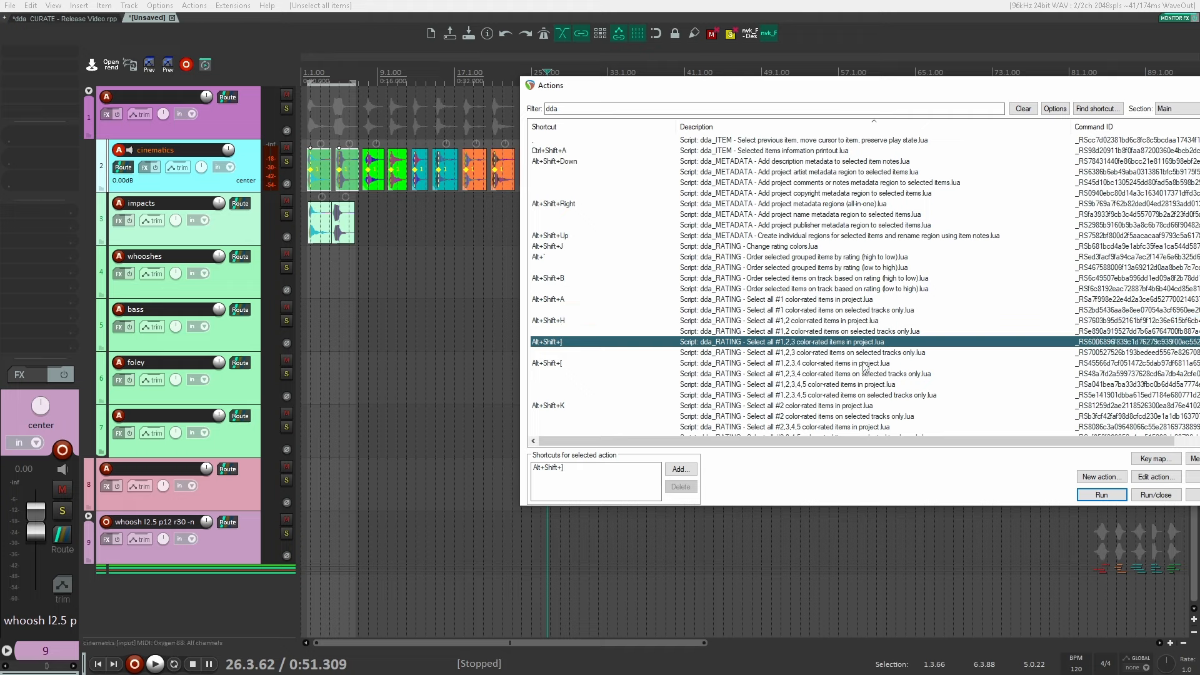
click(864, 365)
click(865, 384)
scroll(868, 402, down, 6)
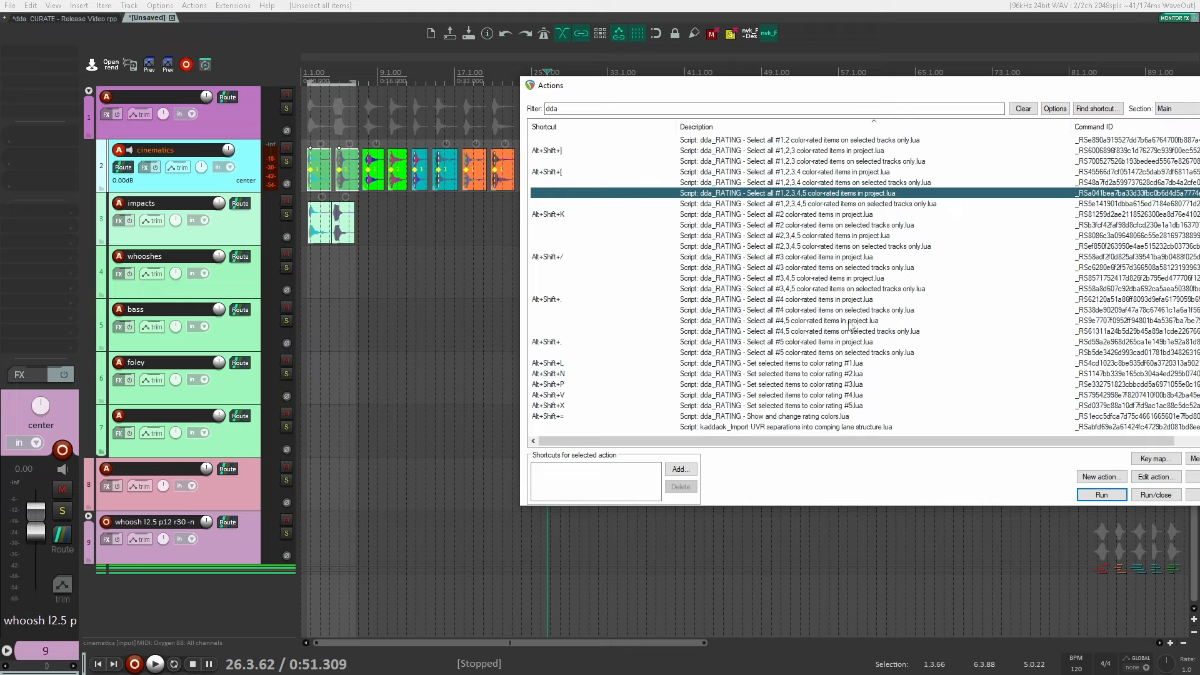
scroll(867, 377, up, 10)
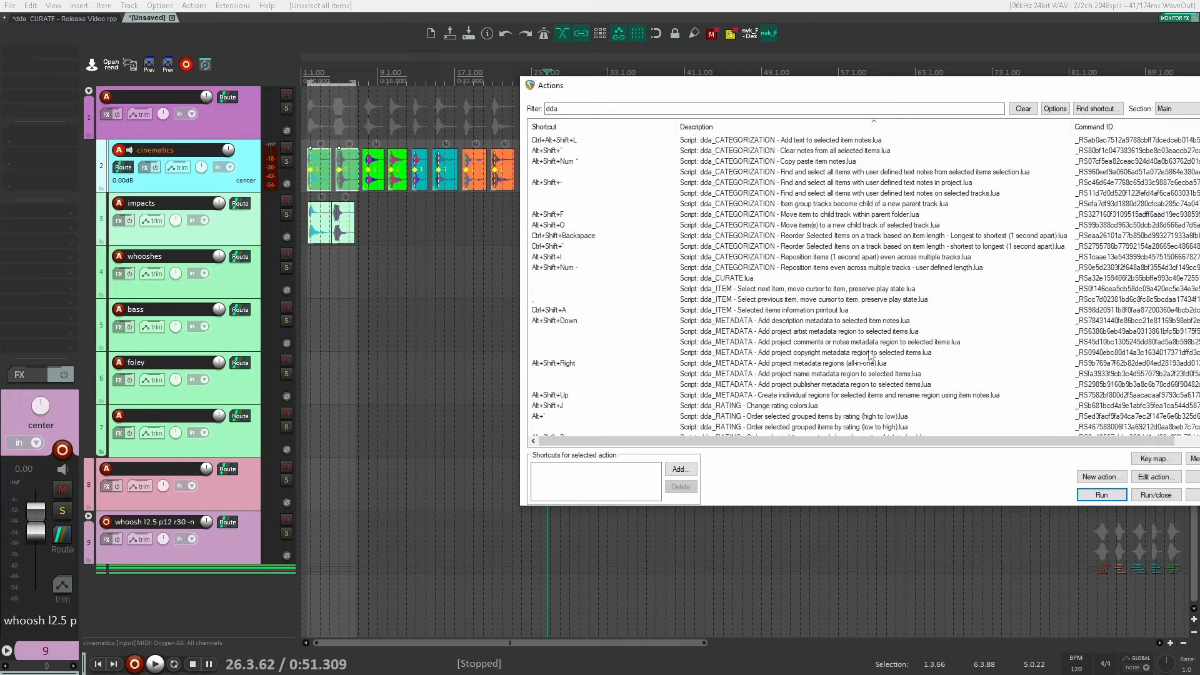
drag(1006, 87, 906, 124)
scroll(763, 321, down, 11)
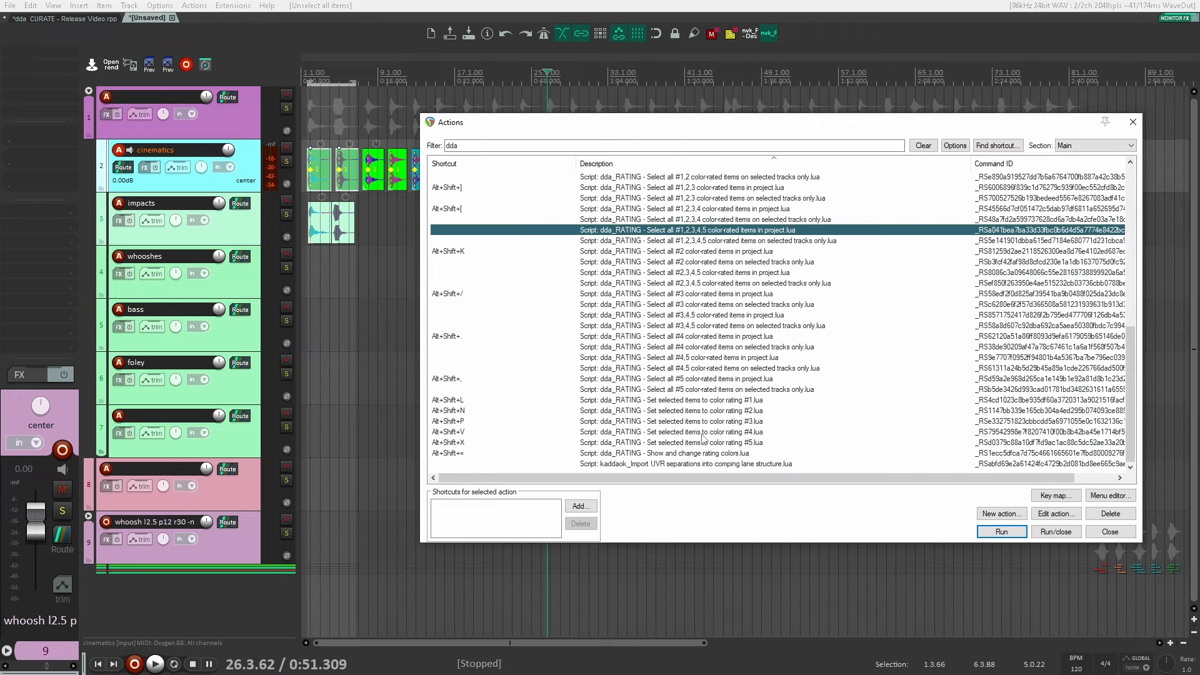
scroll(725, 412, up, 11)
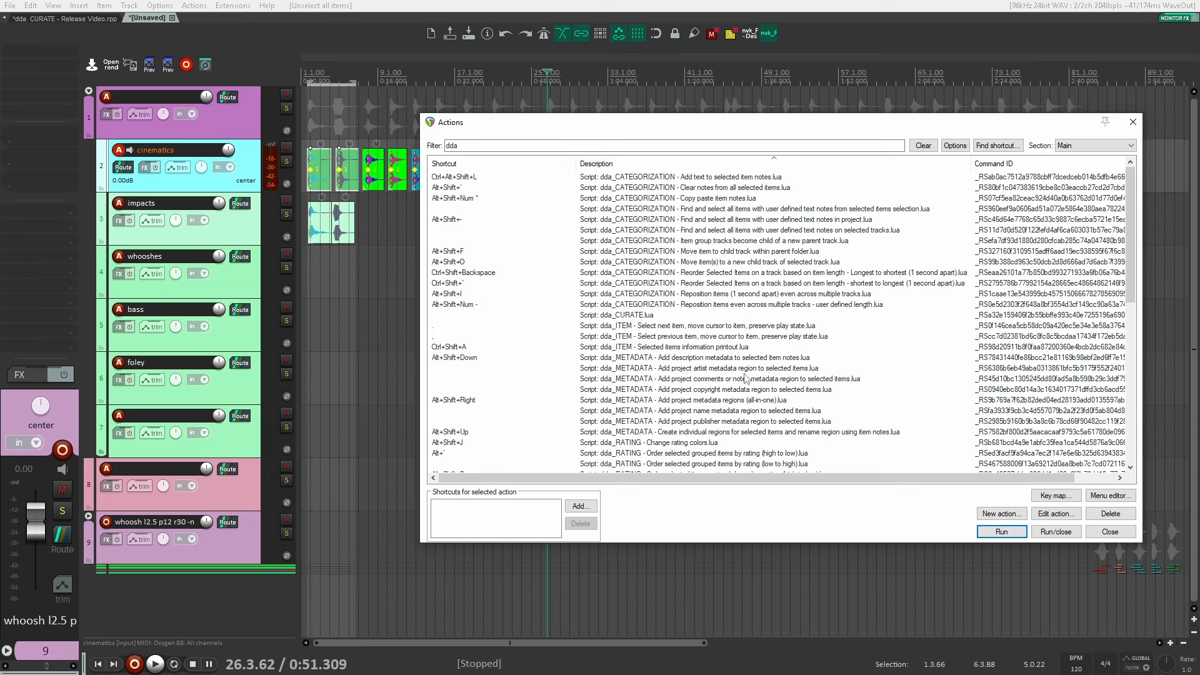